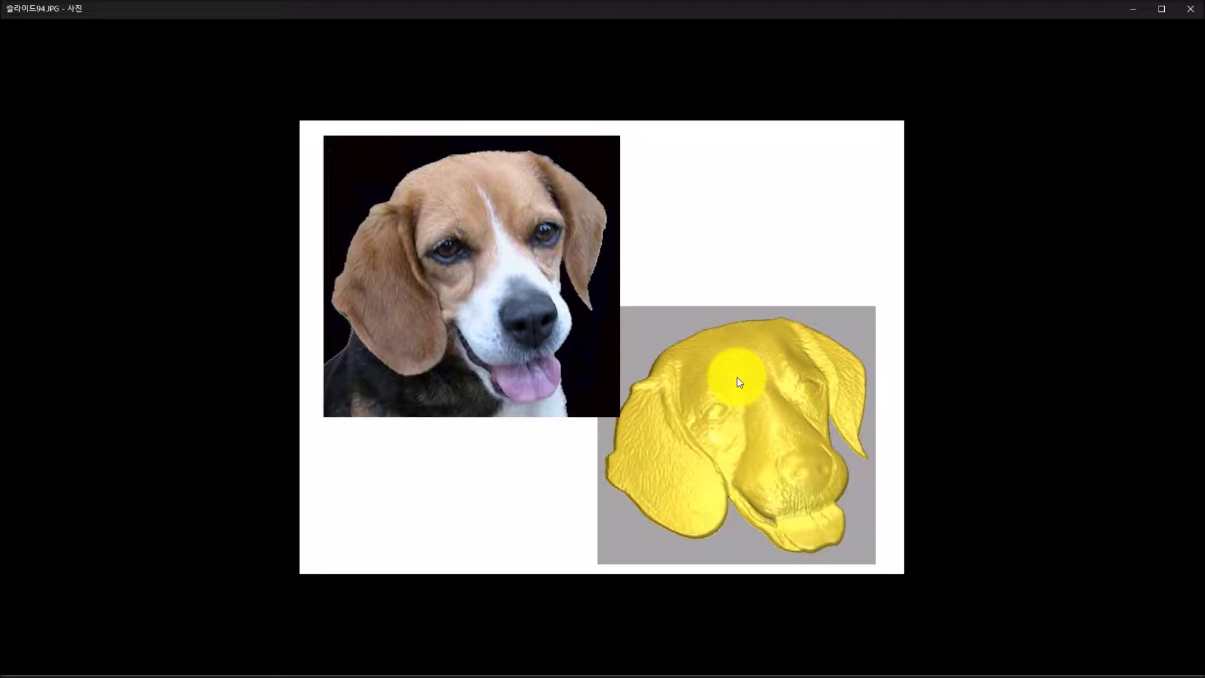
# Advance to the next slide image after the beagle photo and relief example
pyautogui.moveTo(700, 563)
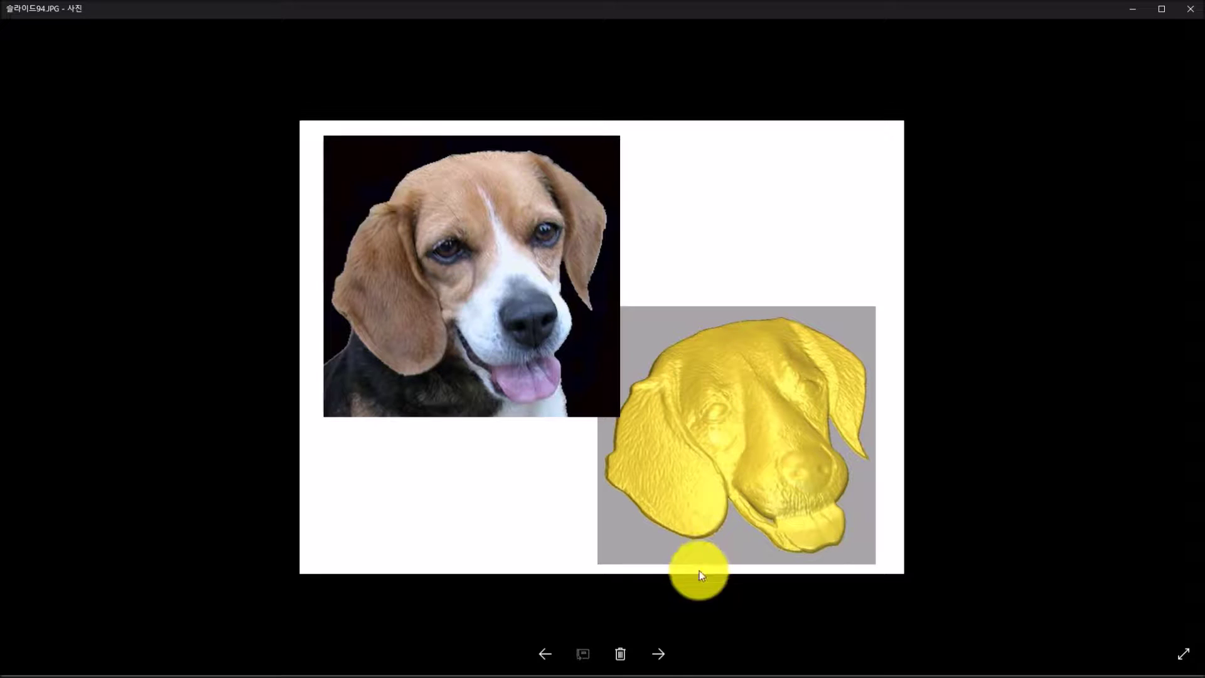
pyautogui.click(660, 654)
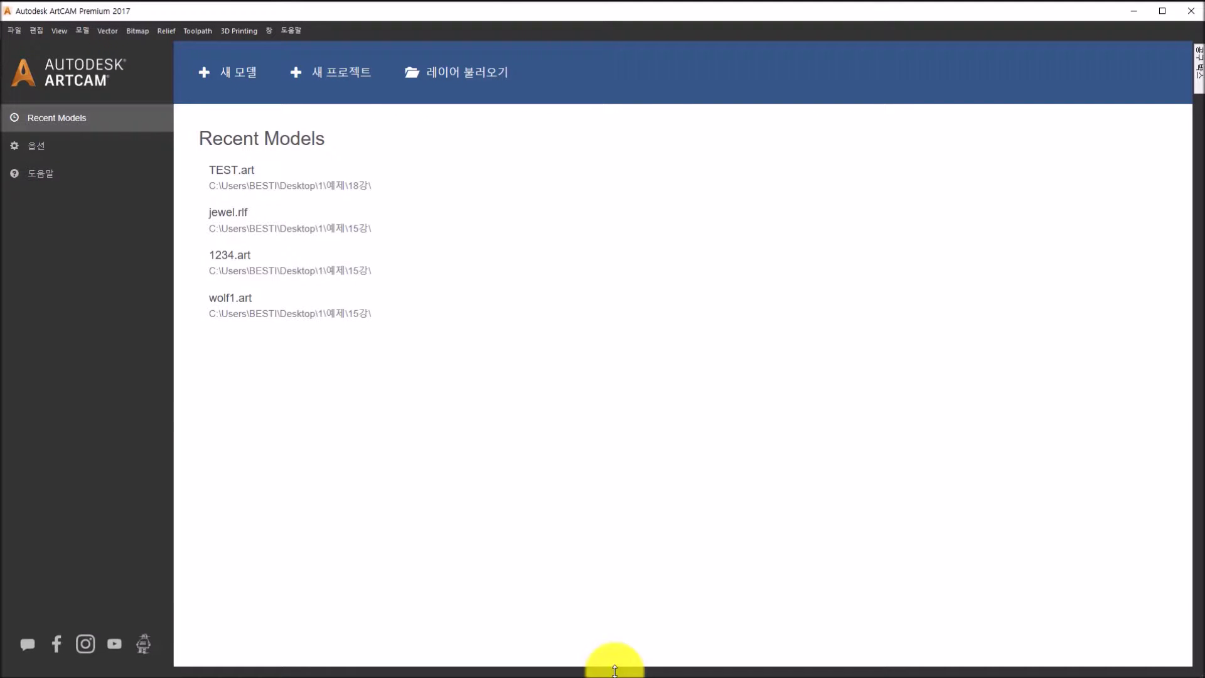
# Switch to ArtCAM and open the image Beagle.jpg from the 18강 folder as a new model
pyautogui.click(491, 79)
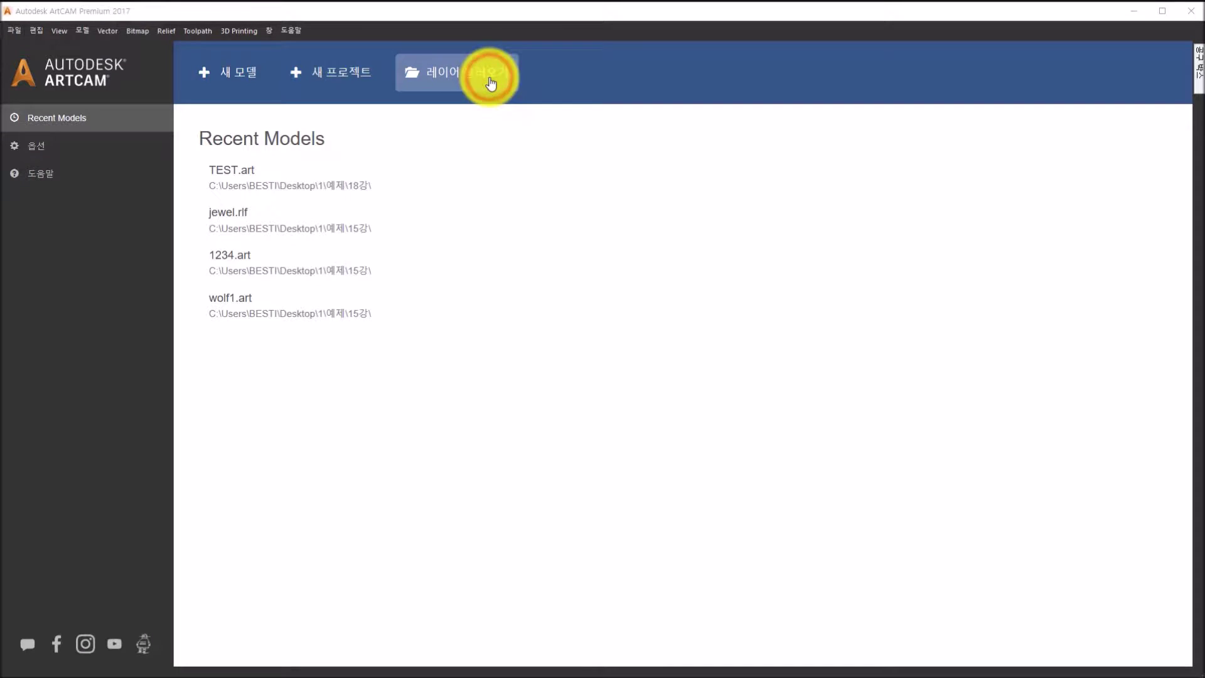
pyautogui.moveTo(488, 34); pyautogui.dragTo(759, 117)
pyautogui.click(451, 205)
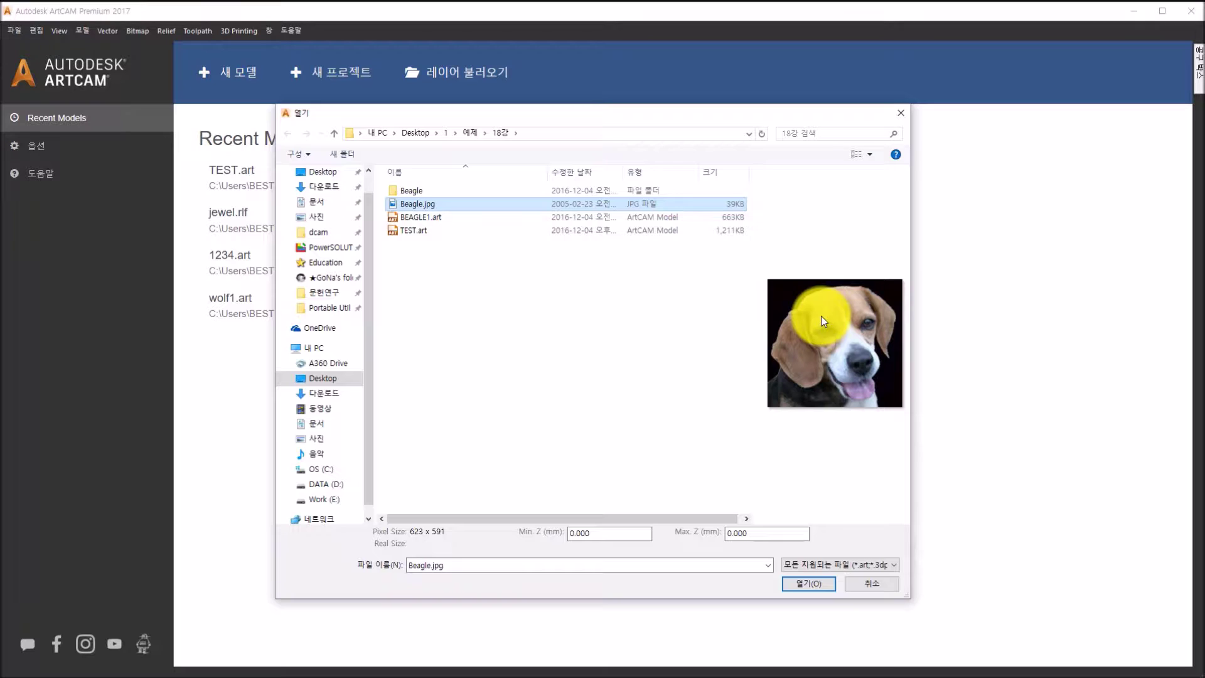
pyautogui.click(812, 585)
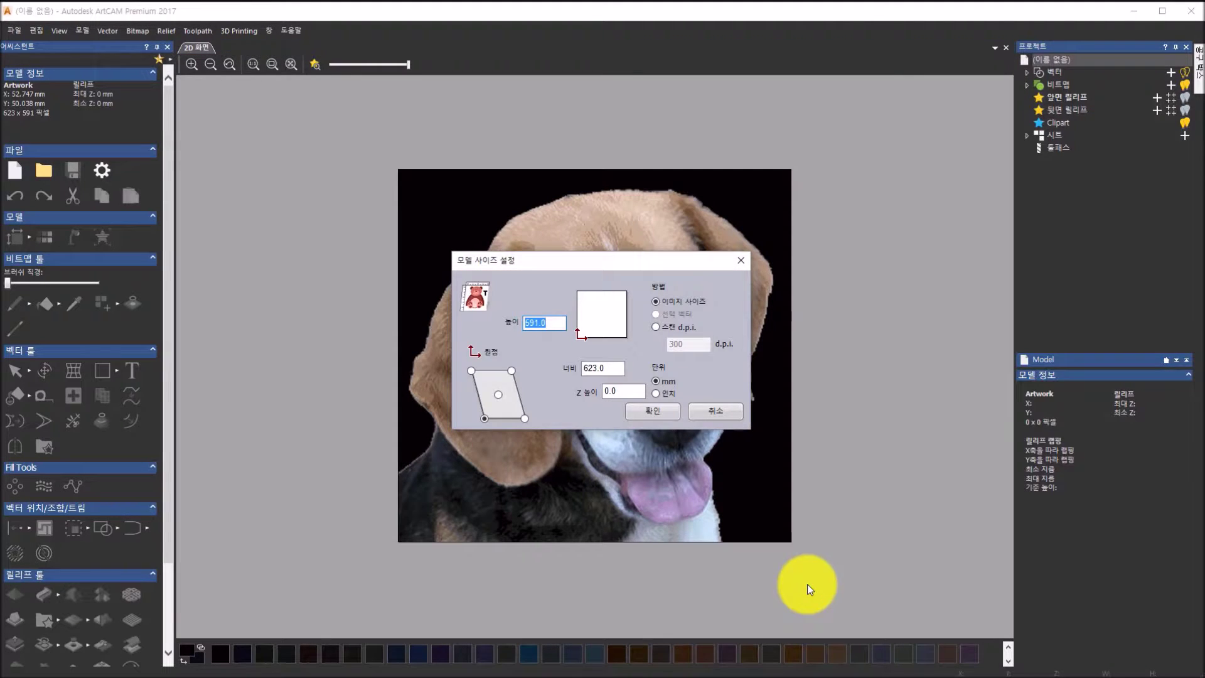
# Size the model by a scan resolution of 300 d.p.i., centre its origin, and set the Z height to 0.5 mm
pyautogui.moveTo(616, 266); pyautogui.dragTo(533, 269)
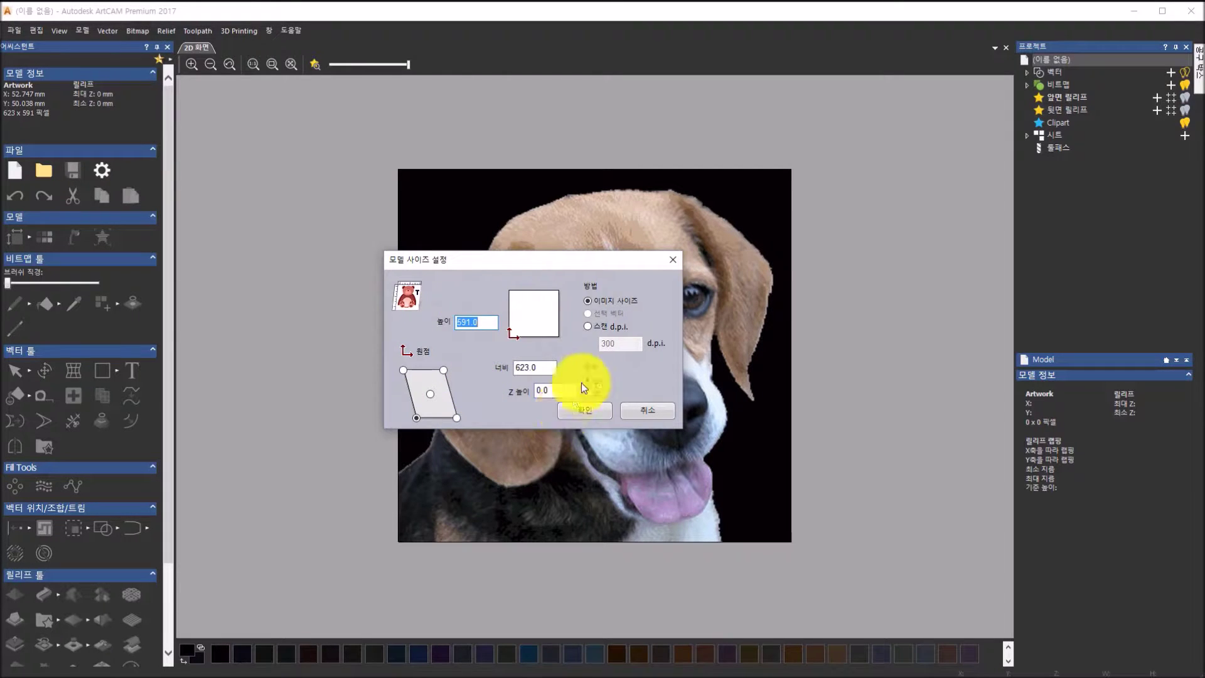
pyautogui.click(589, 329)
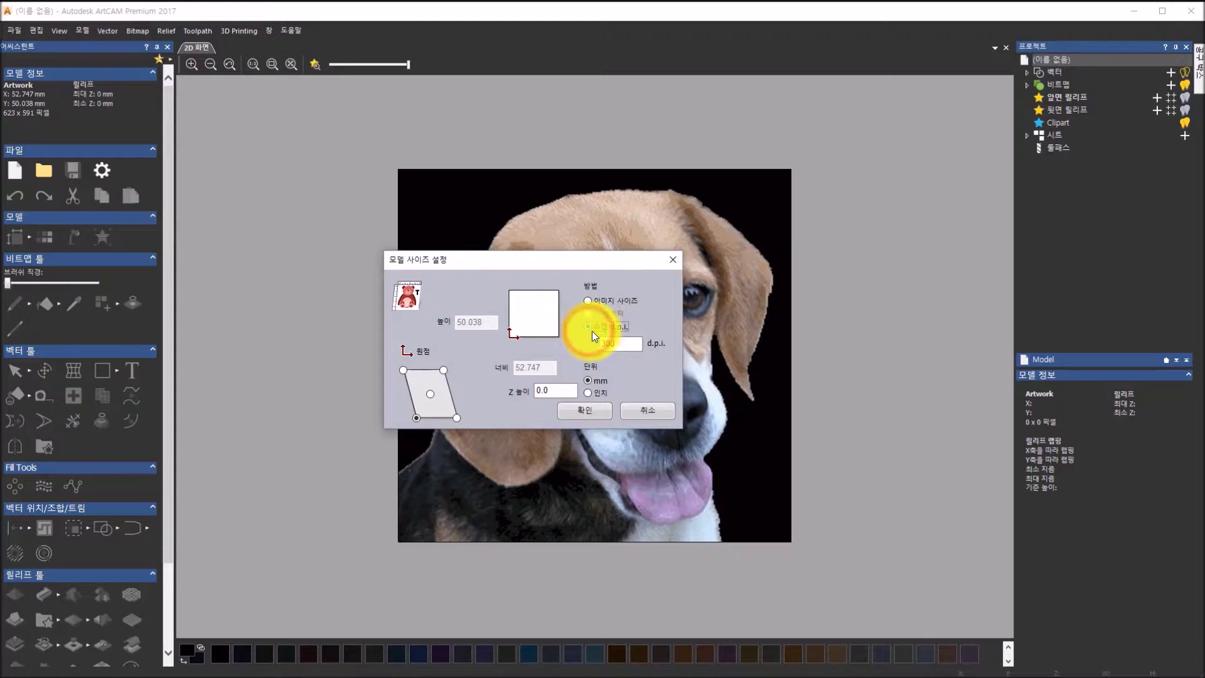
pyautogui.click(627, 342)
pyautogui.click(431, 395)
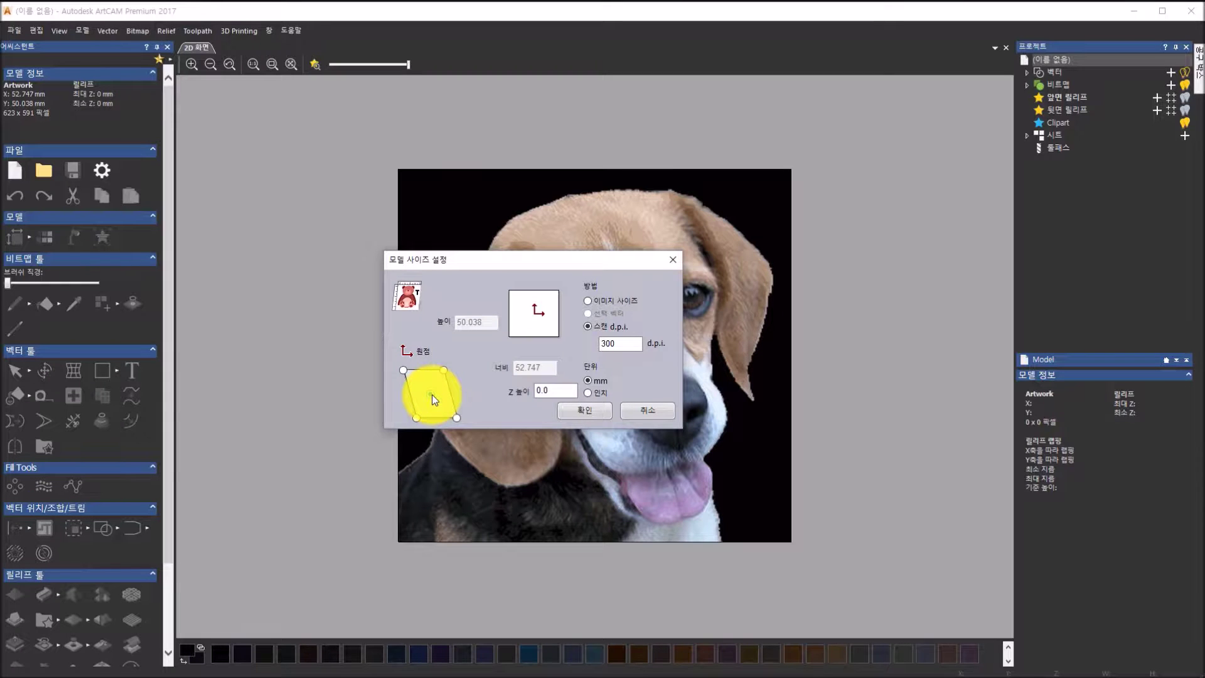
pyautogui.click(556, 391)
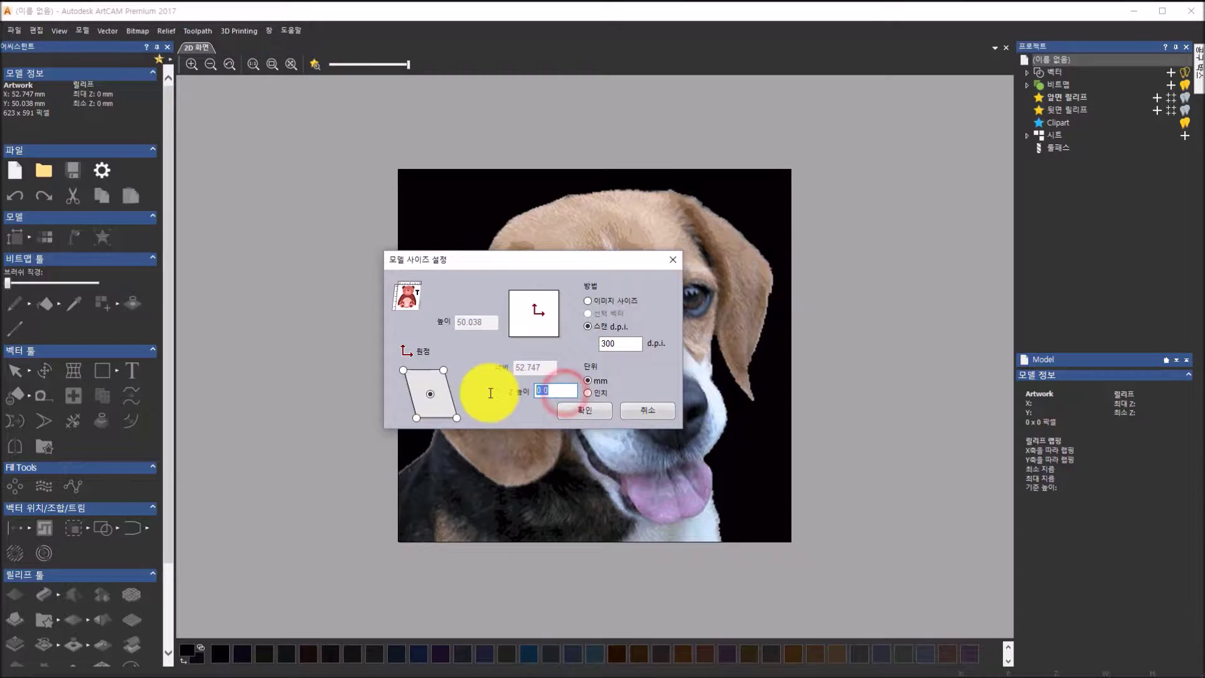
pyautogui.write('0.5')
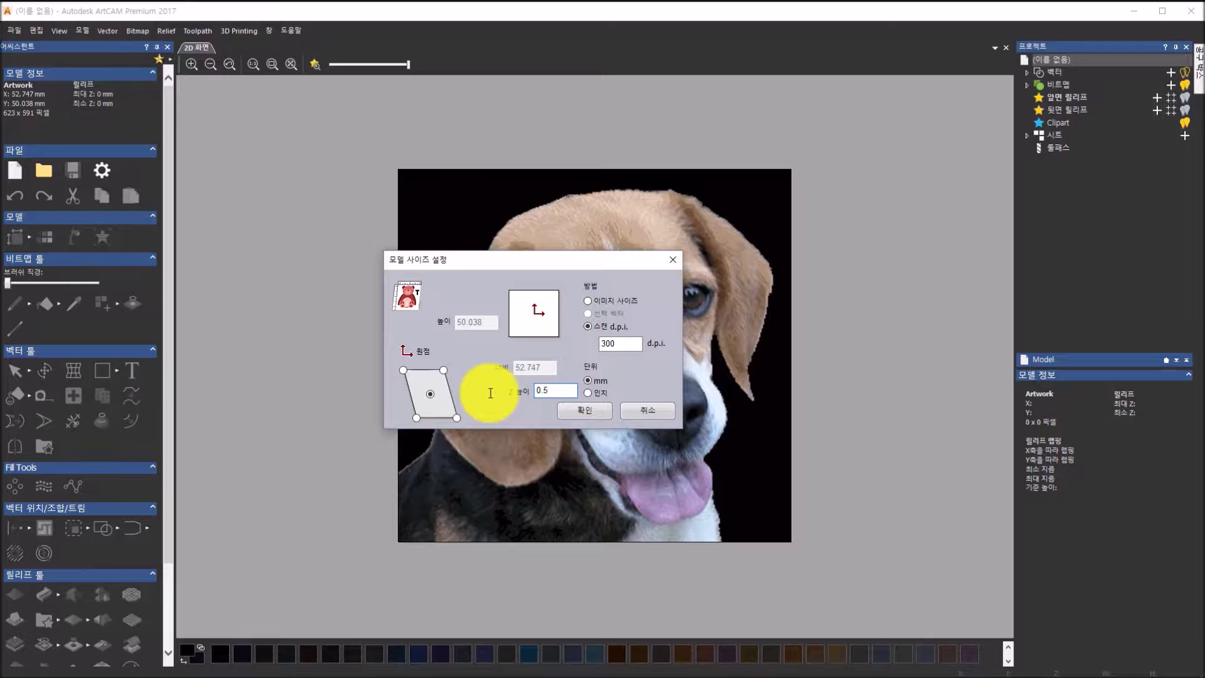
pyautogui.click(597, 411)
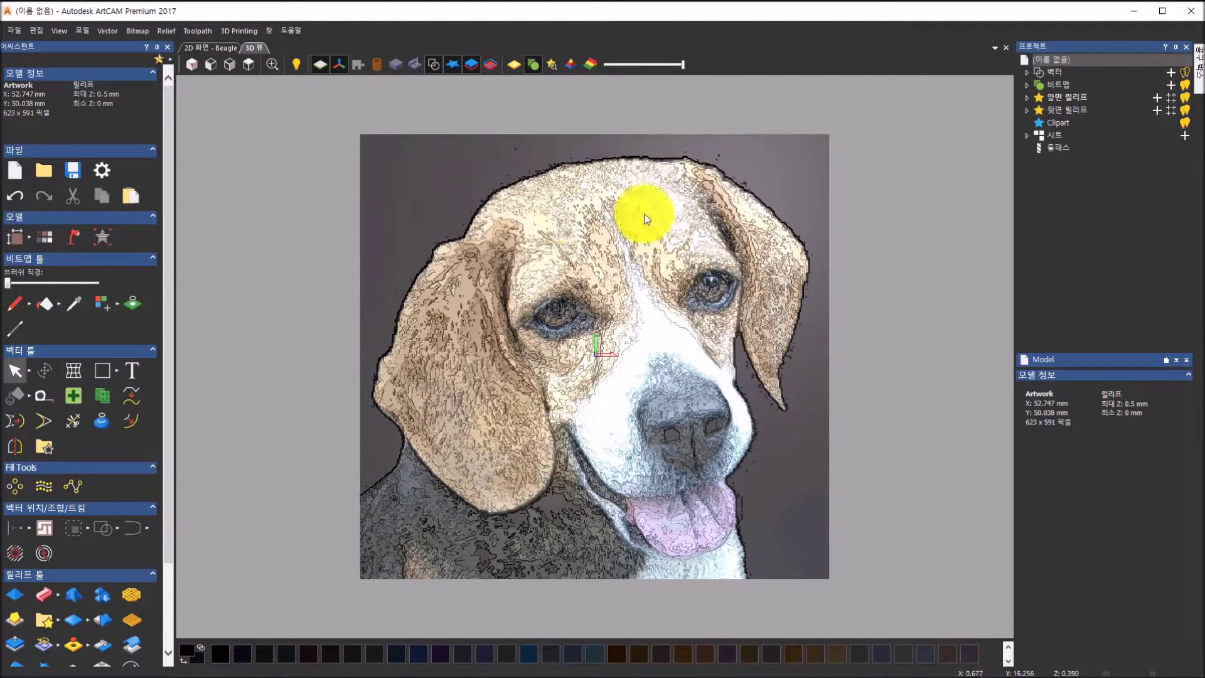
# List the front relief's layers and show the beagle relief in plain gold shading instead of the photo to inspect its surface
pyautogui.click(1024, 98)
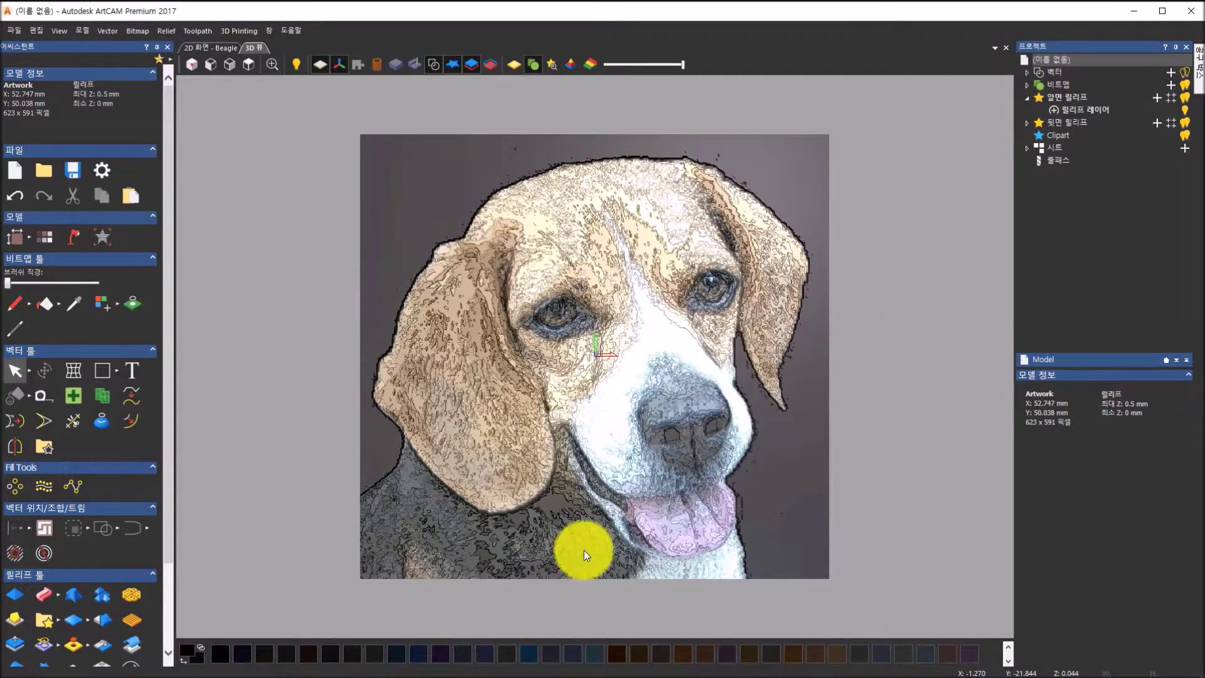
pyautogui.moveTo(609, 435); pyautogui.dragTo(600, 201)
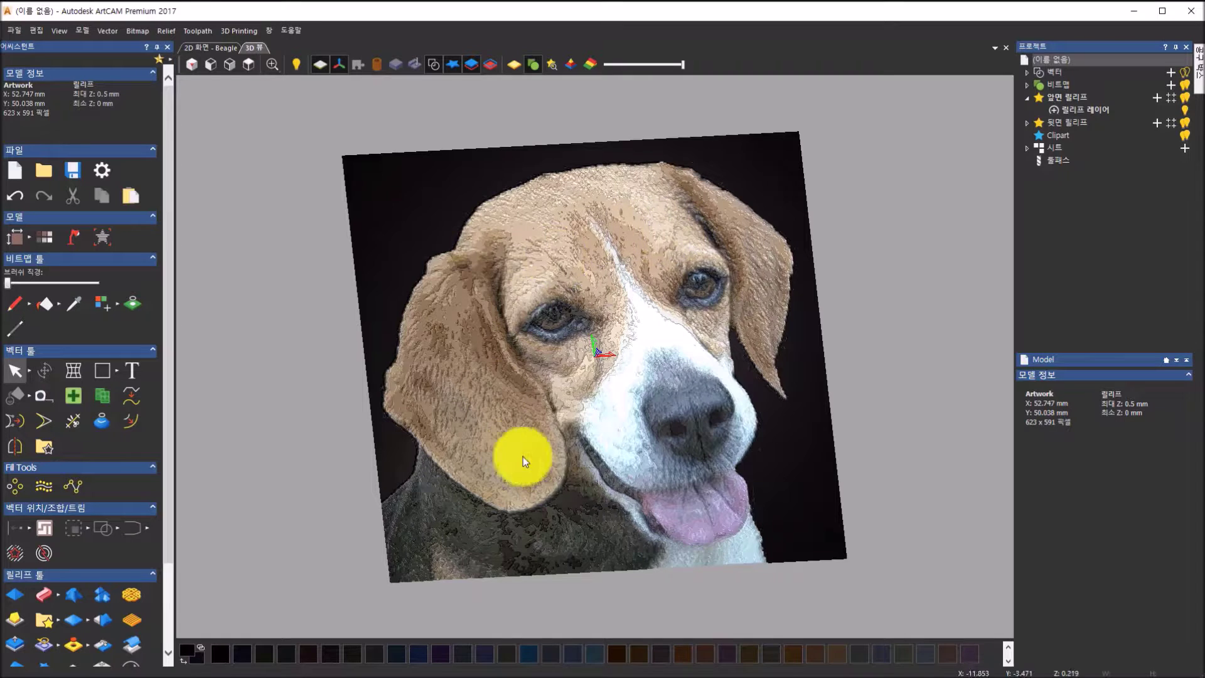
pyautogui.click(511, 66)
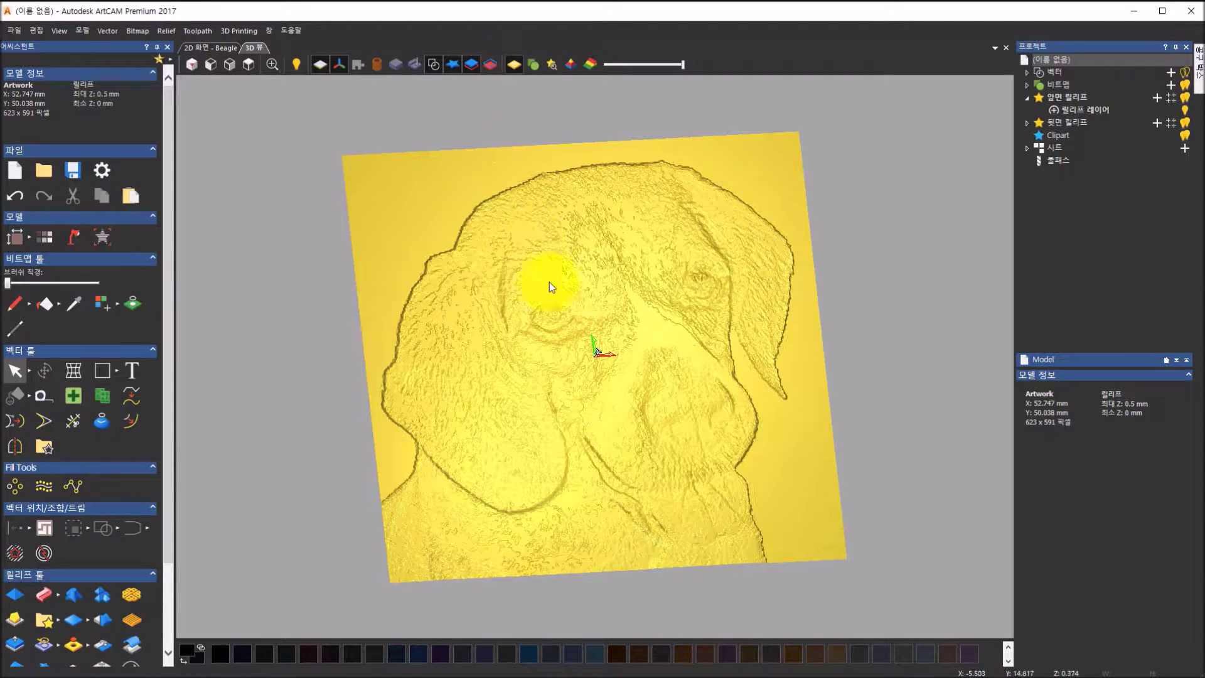
pyautogui.moveTo(554, 317); pyautogui.dragTo(574, 244)
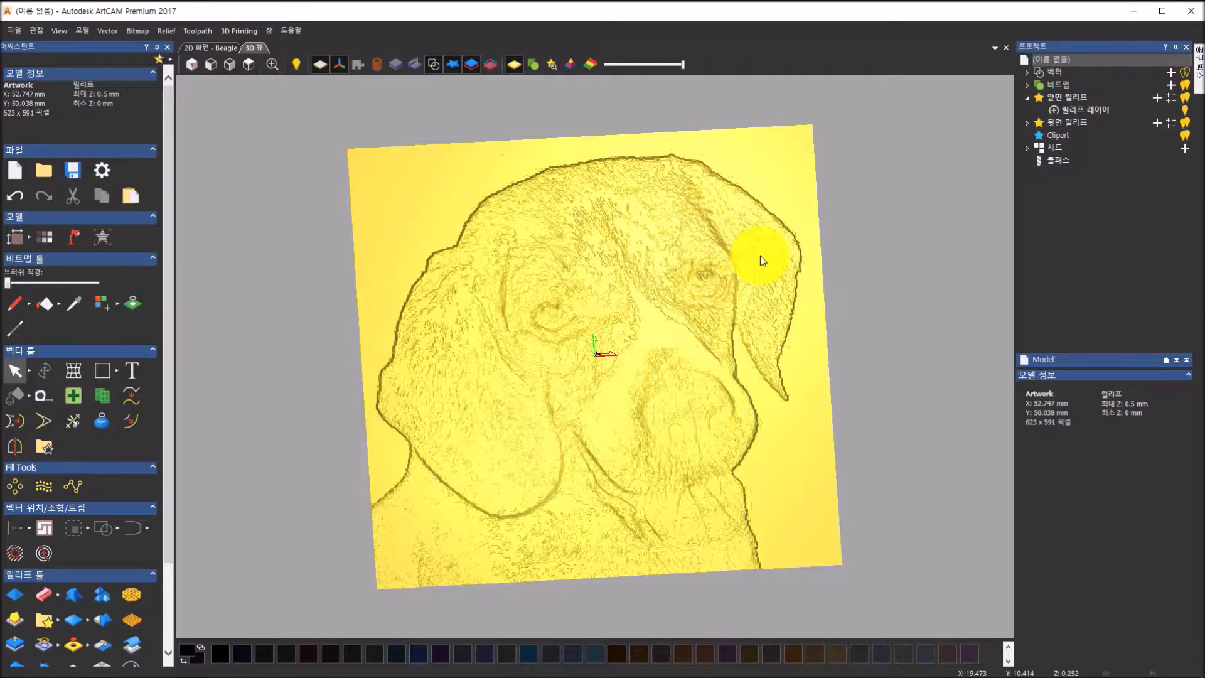
pyautogui.moveTo(659, 403); pyautogui.dragTo(732, 322)
pyautogui.scroll(3, 463, 280)
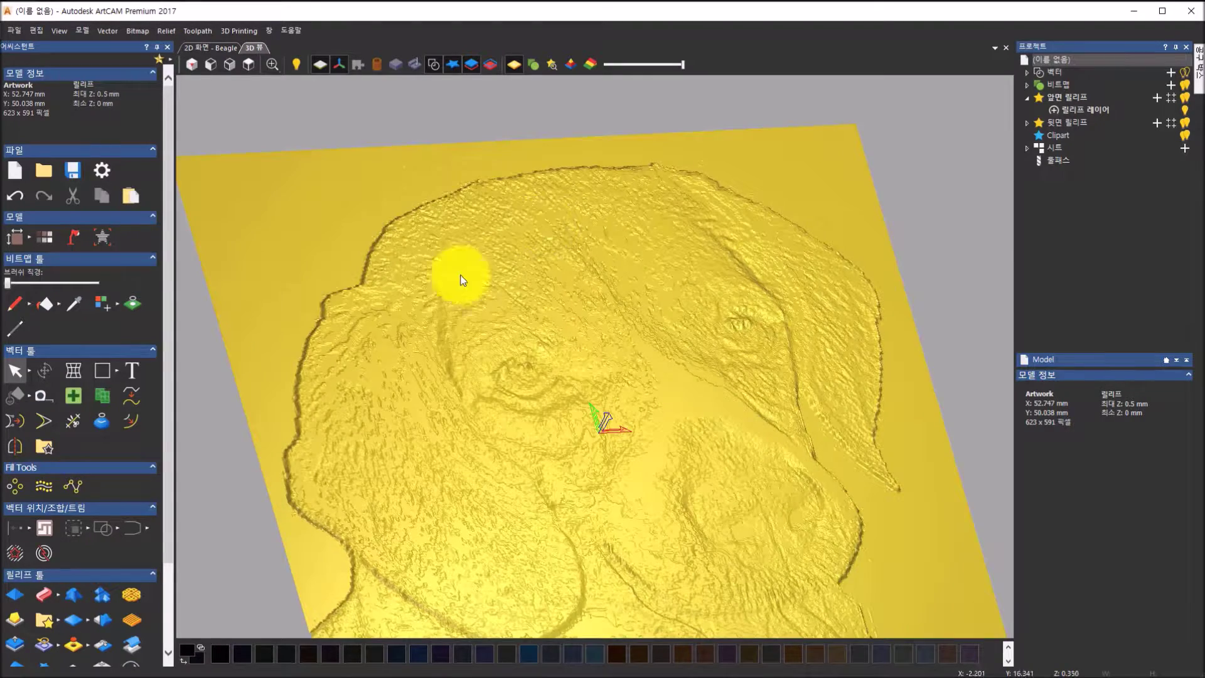
pyautogui.scroll(-4, 435, 466)
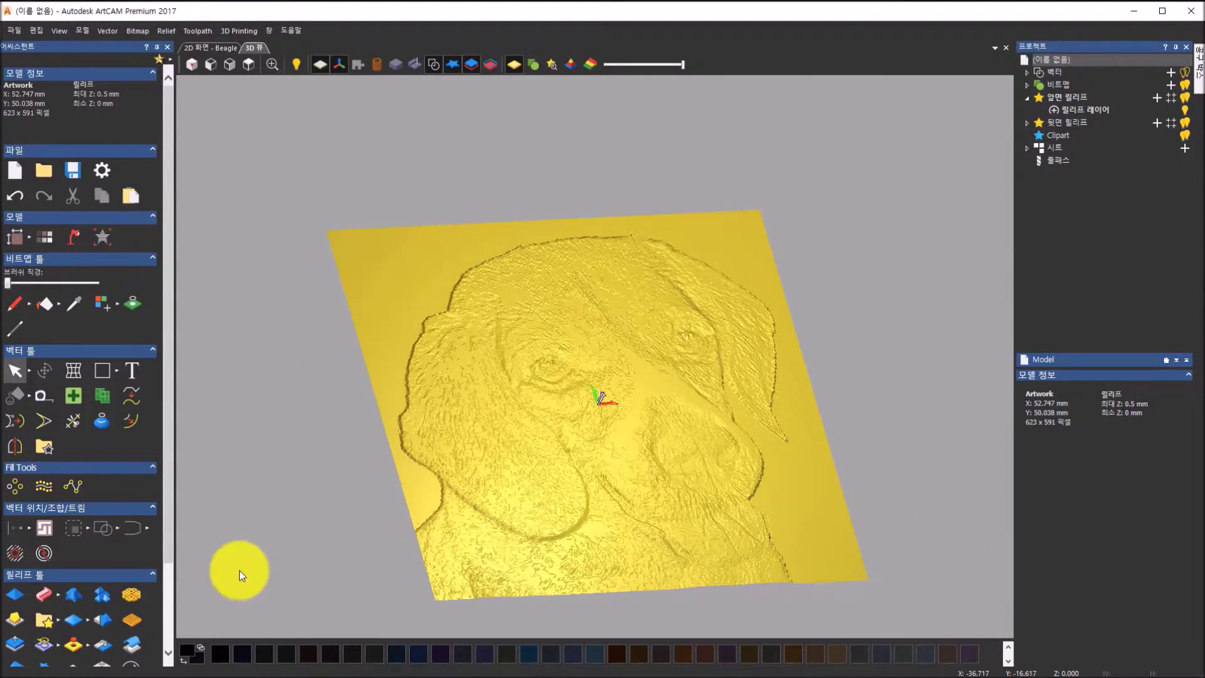
# Smooth the whole beagle relief layer three times, using one smoothing pass each time
pyautogui.scroll(-3, 111, 600)
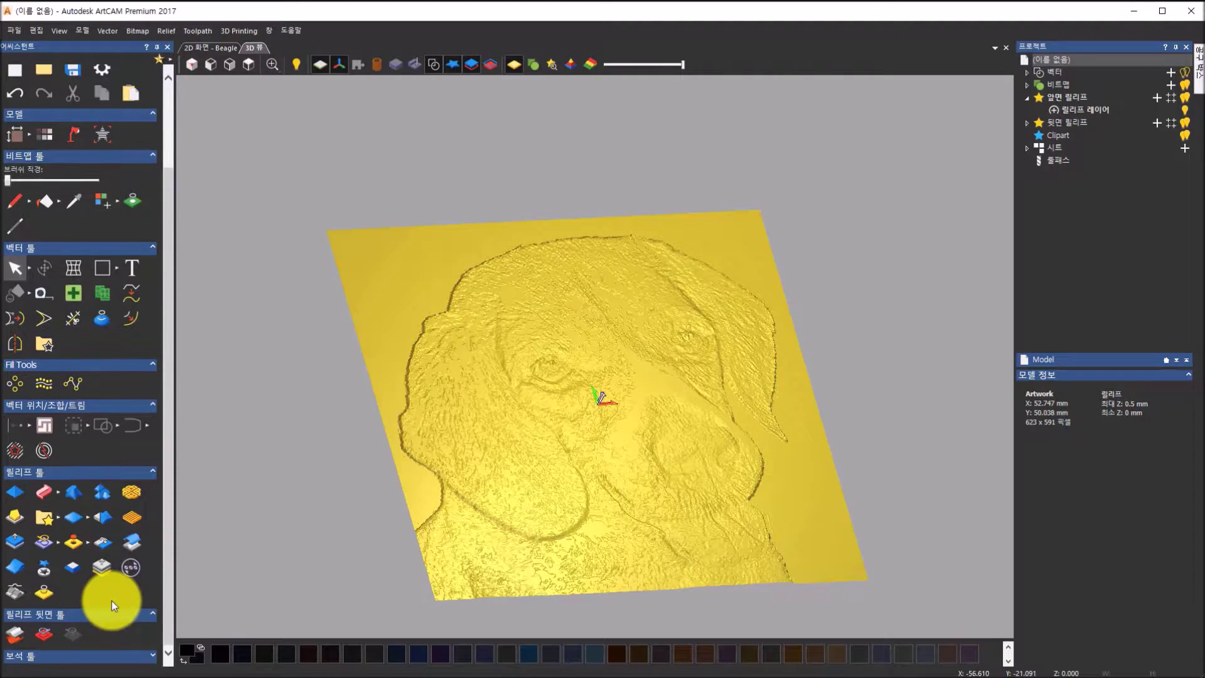
pyautogui.click(108, 521)
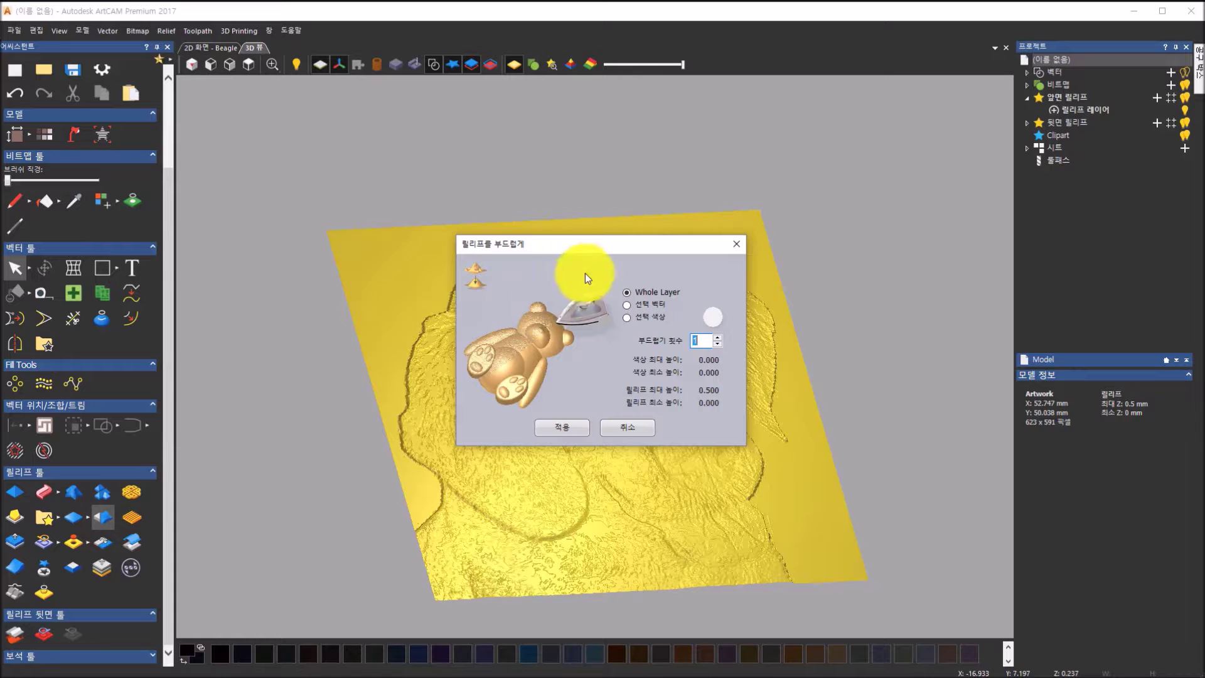
pyautogui.moveTo(602, 243); pyautogui.dragTo(854, 120)
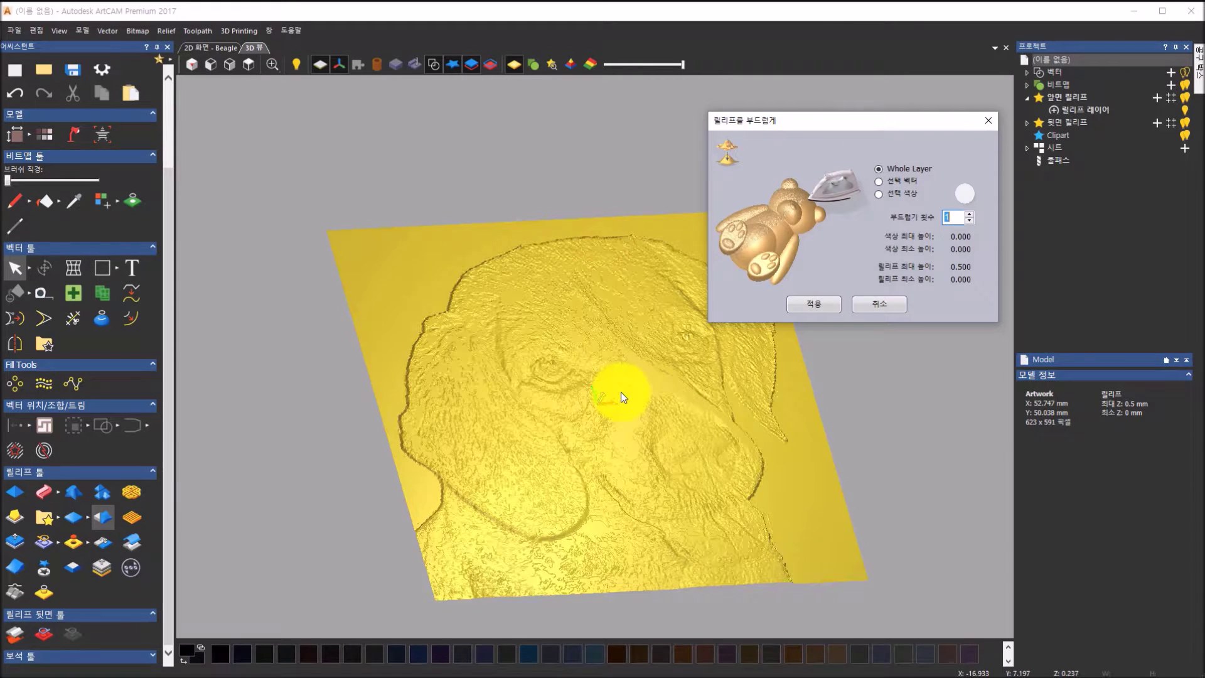
pyautogui.scroll(2, 642, 428)
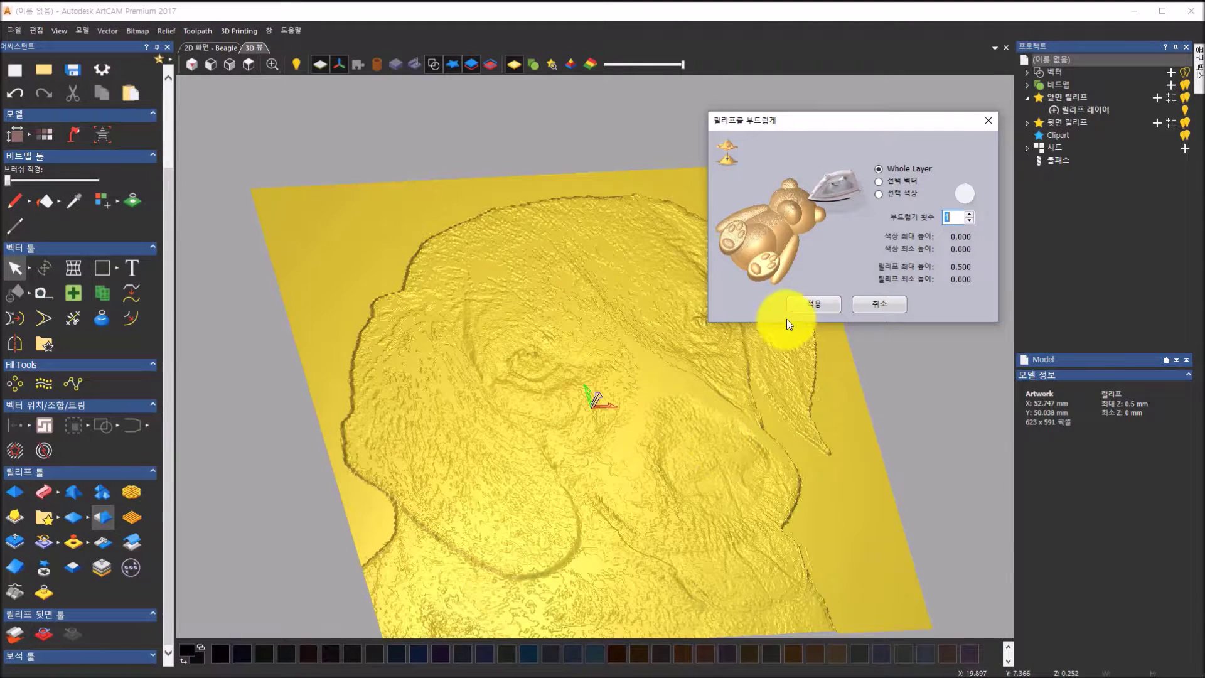
pyautogui.click(810, 304)
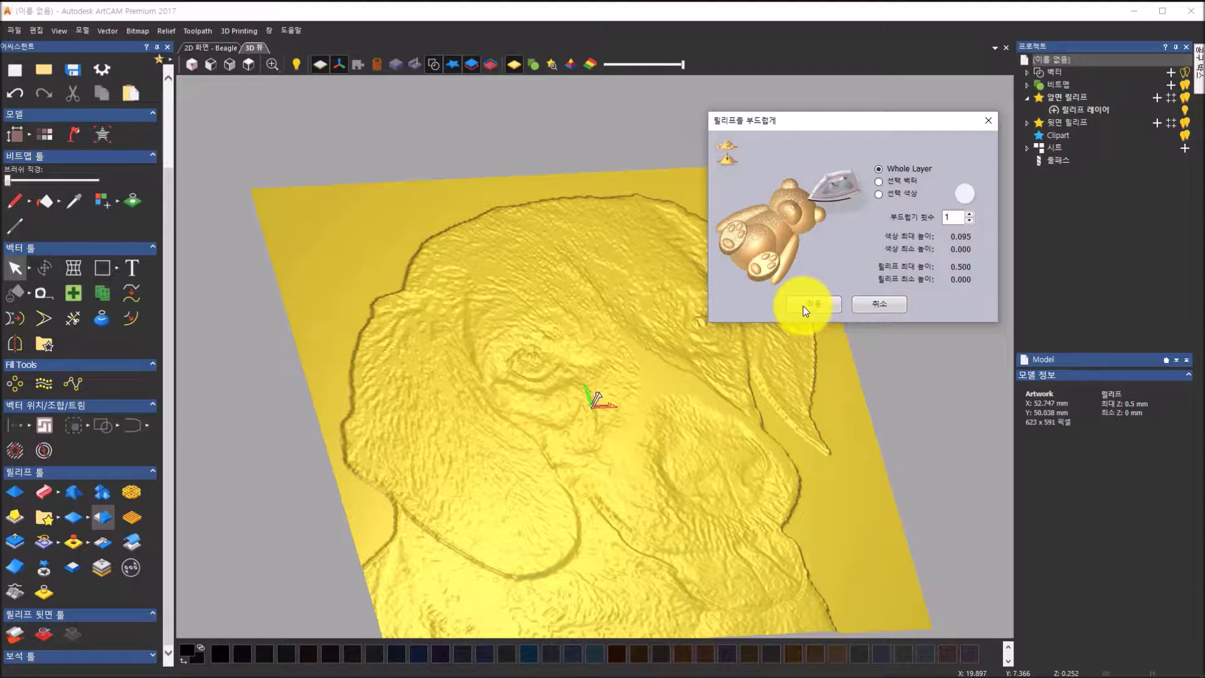
pyautogui.click(803, 307)
pyautogui.moveTo(589, 363); pyautogui.dragTo(657, 557)
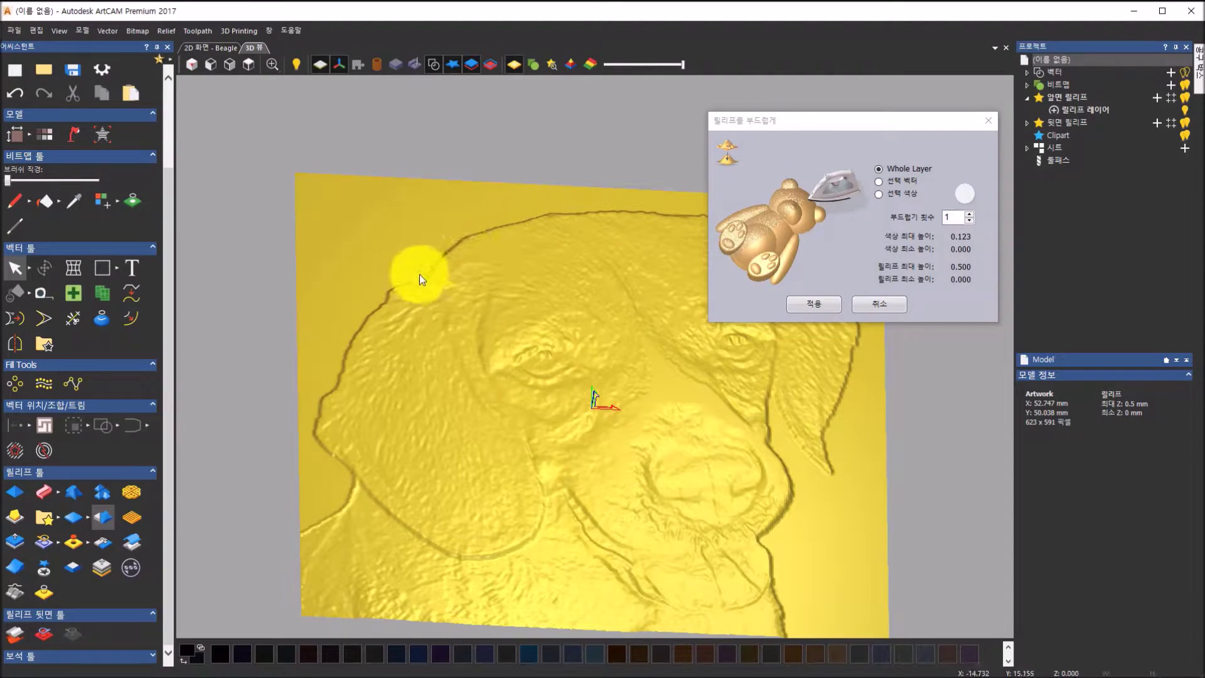
pyautogui.click(812, 304)
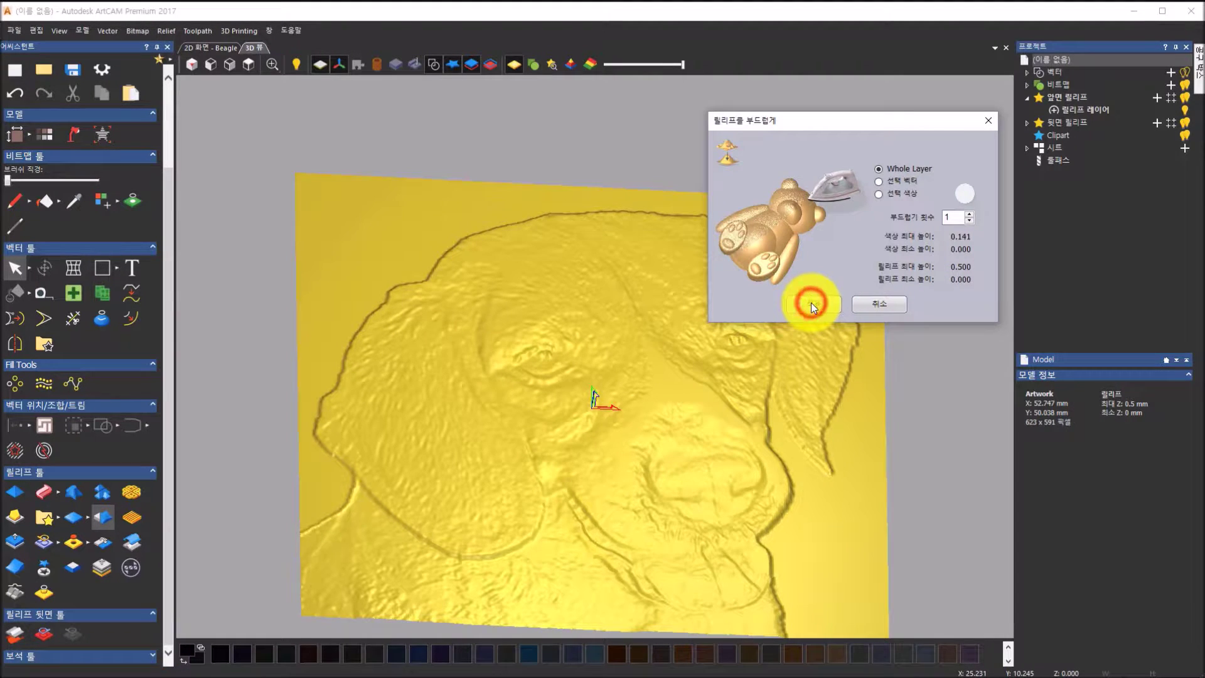
# Examine the smoothed fur and facial details from several angles, close the smoothing tool, and check the relief from above
pyautogui.moveTo(408, 549); pyautogui.dragTo(428, 484)
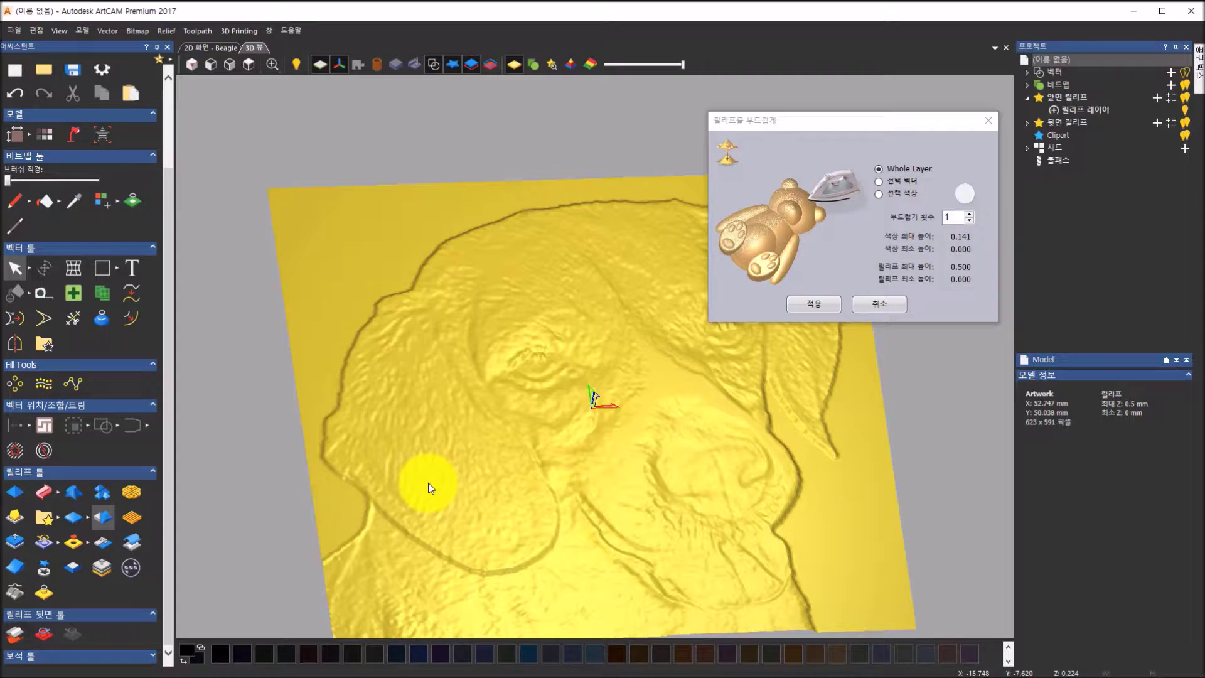
pyautogui.click(954, 210)
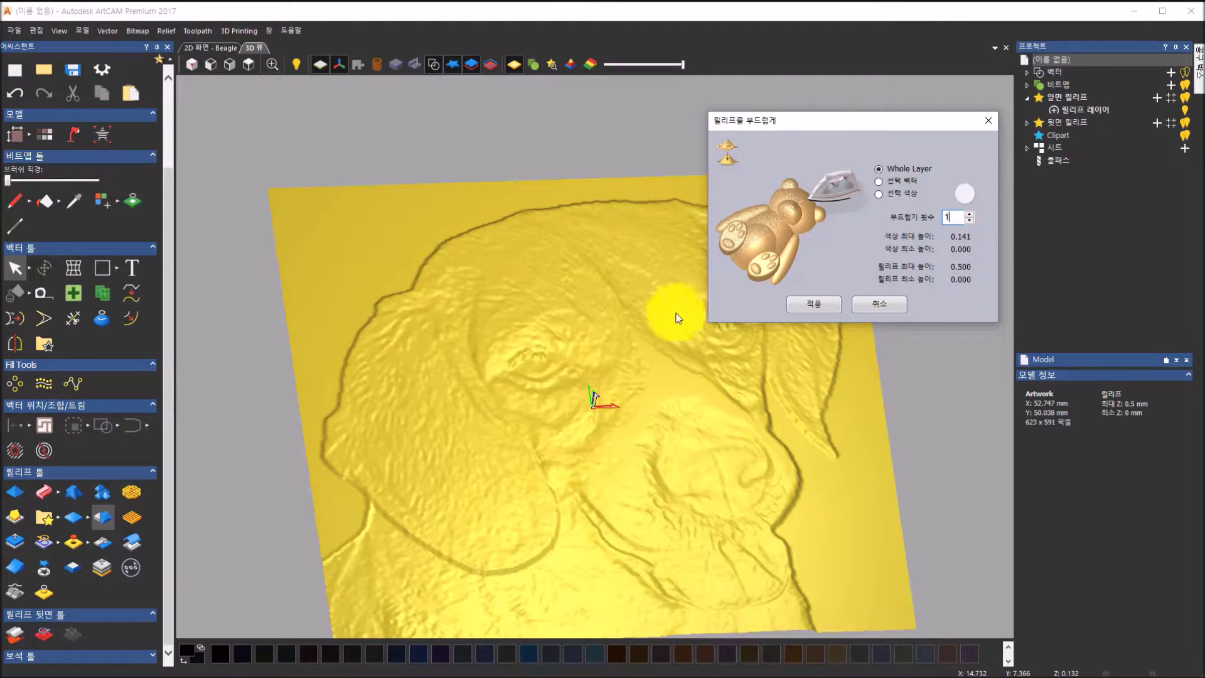
pyautogui.moveTo(640, 417); pyautogui.dragTo(563, 257)
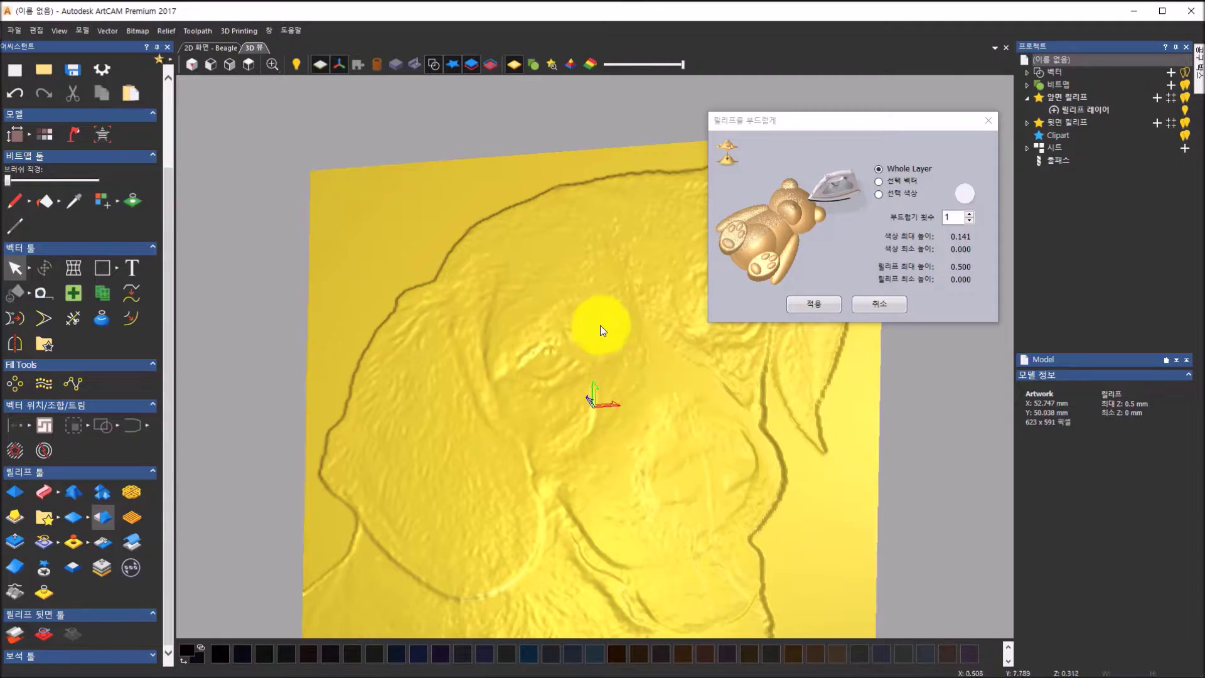
pyautogui.moveTo(602, 323); pyautogui.dragTo(654, 304)
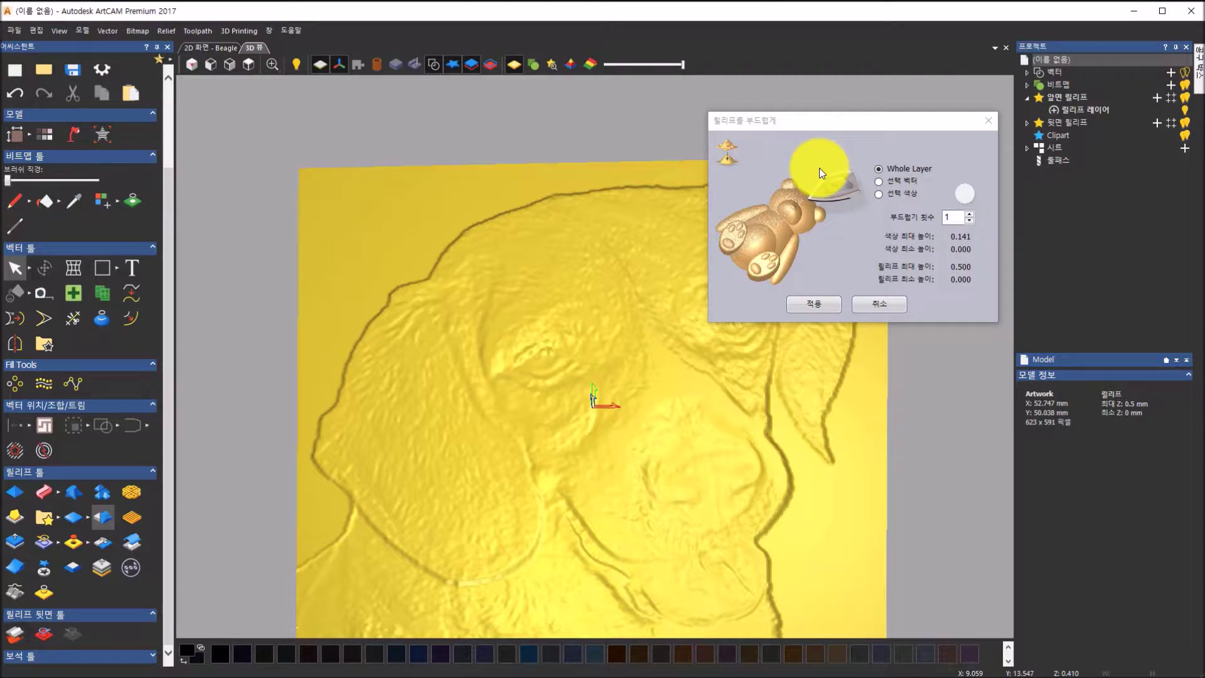
pyautogui.moveTo(579, 390); pyautogui.dragTo(656, 427)
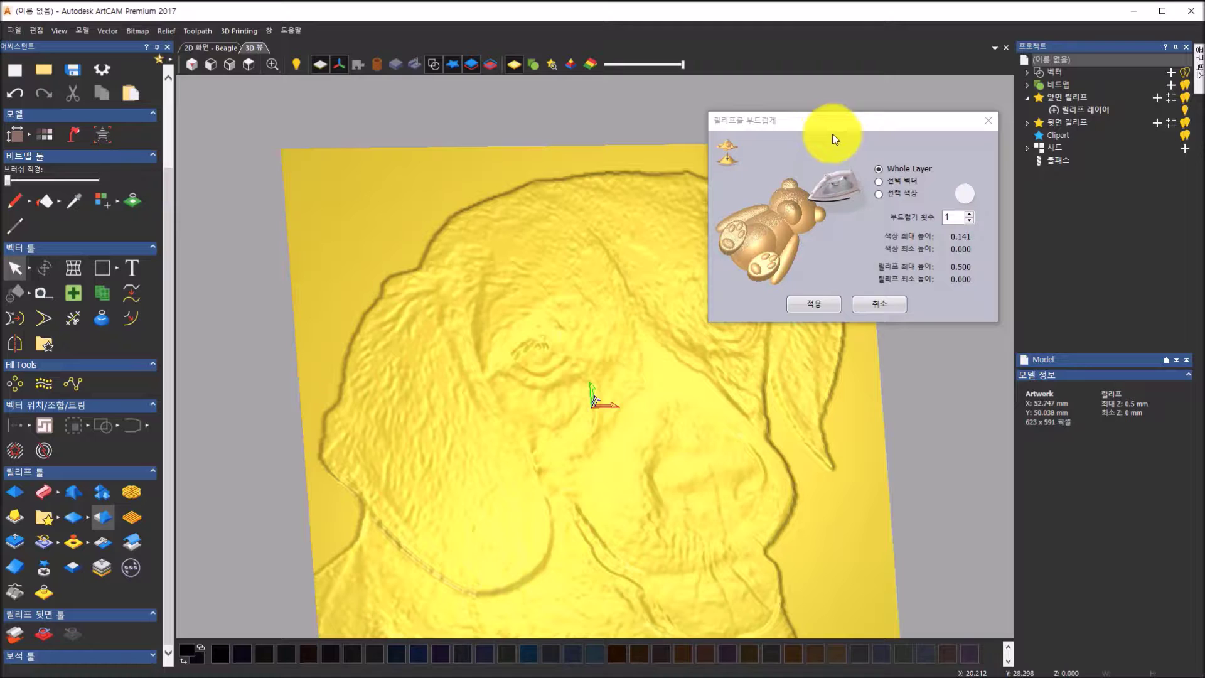
pyautogui.click(890, 306)
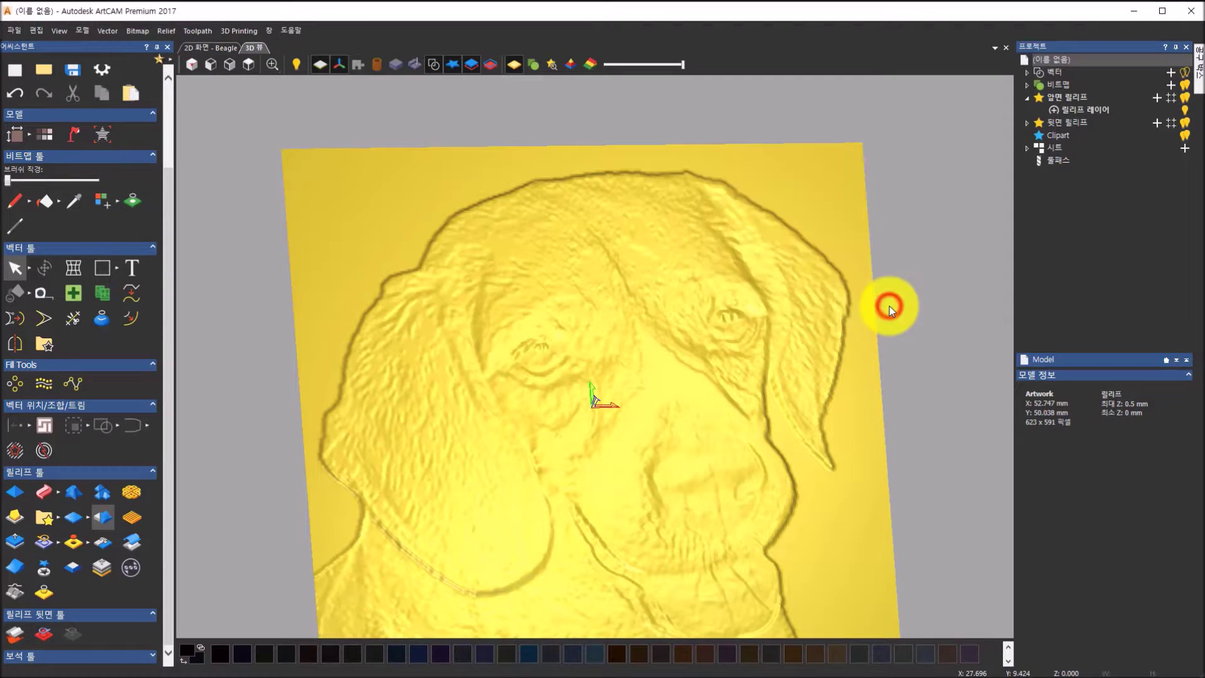
pyautogui.click(249, 66)
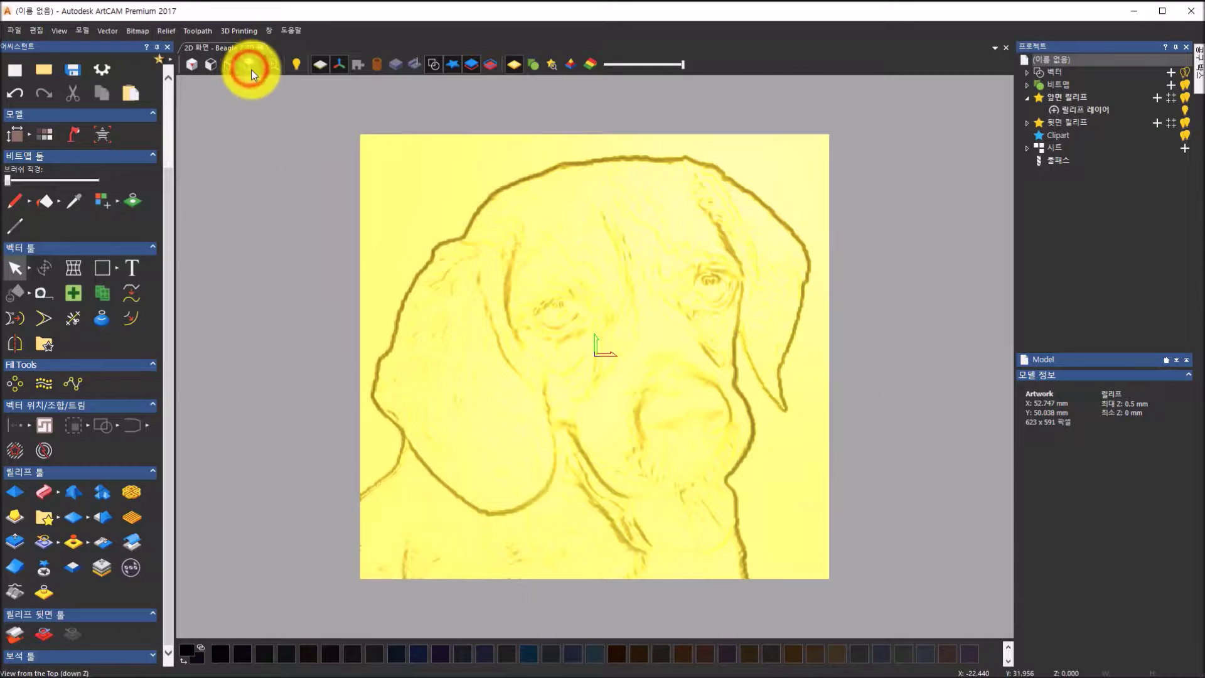
pyautogui.moveTo(593, 237)
pyautogui.mouseDown()
pyautogui.moveTo(704, 192)
pyautogui.moveTo(505, 251)
pyautogui.moveTo(514, 210)
pyautogui.mouseUp()
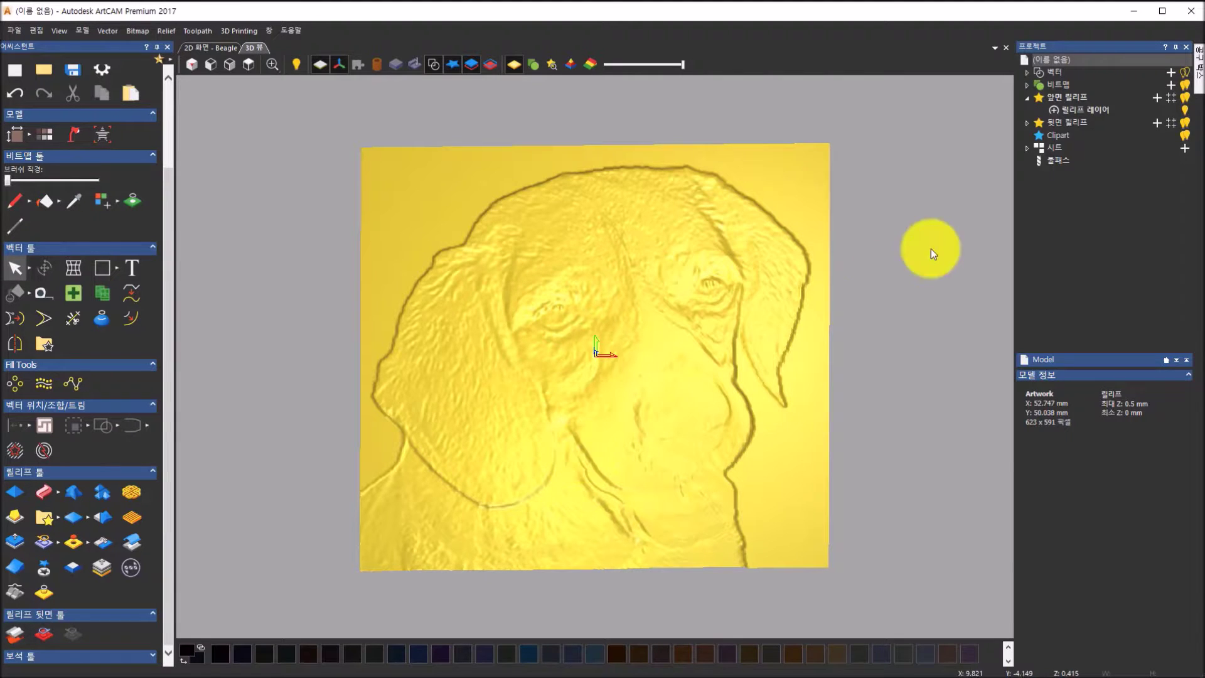
# Hide the existing beagle relief layer and add a new empty layer to the front relief
pyautogui.click(1186, 111)
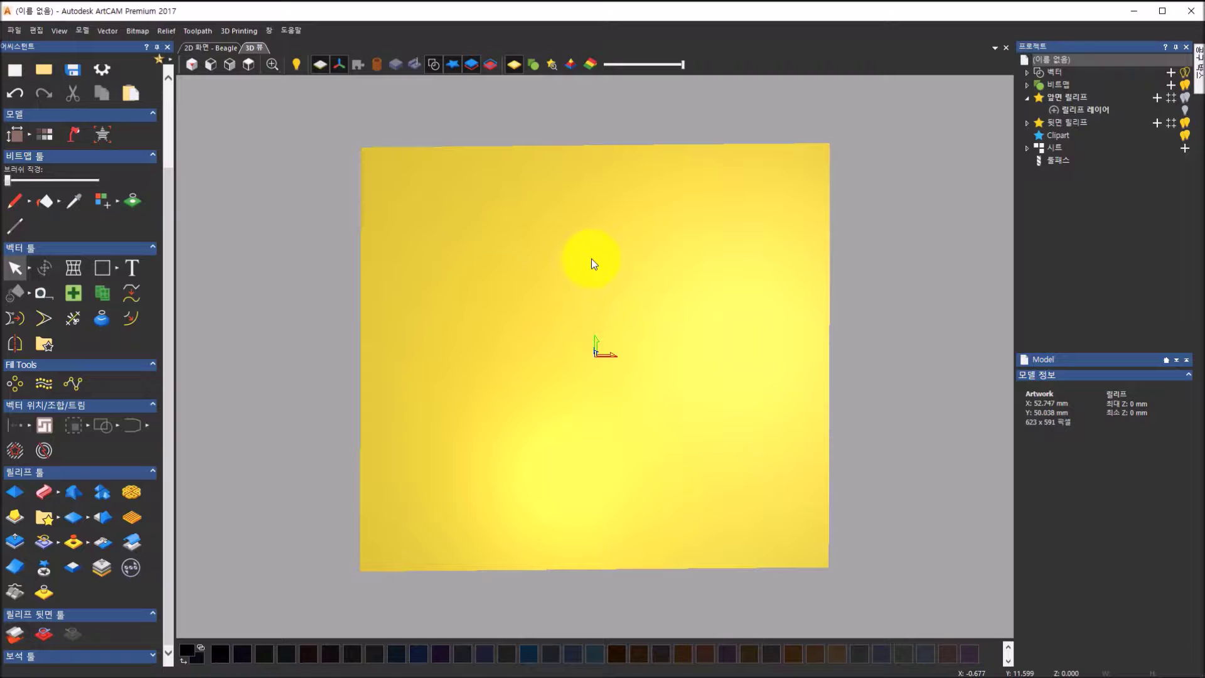
pyautogui.click(1058, 99)
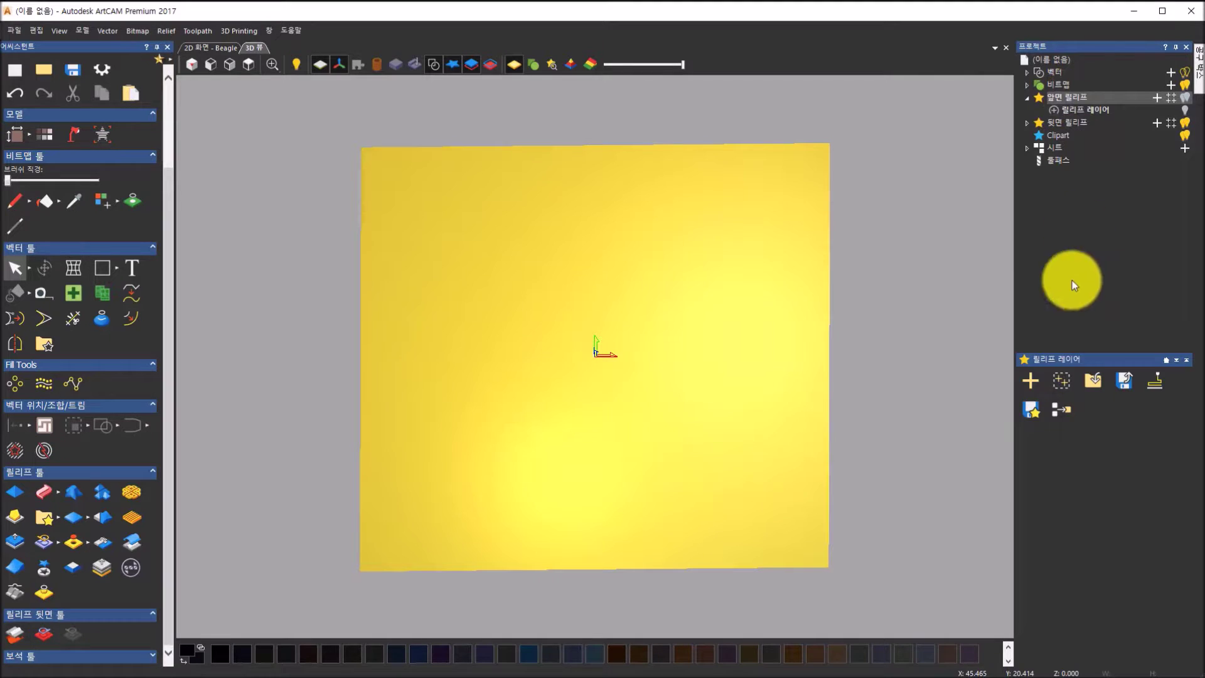
pyautogui.click(1031, 380)
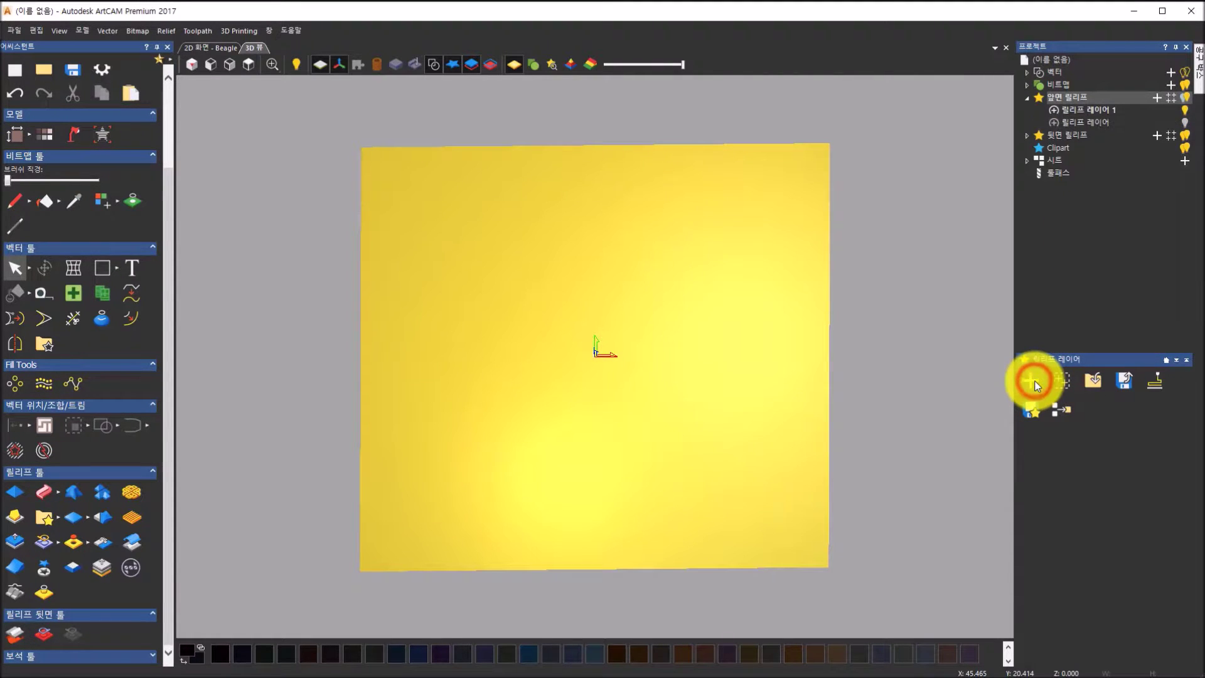
# Select the new empty relief layer and show the beagle photo on its surface, viewed straight from above
pyautogui.click(1098, 112)
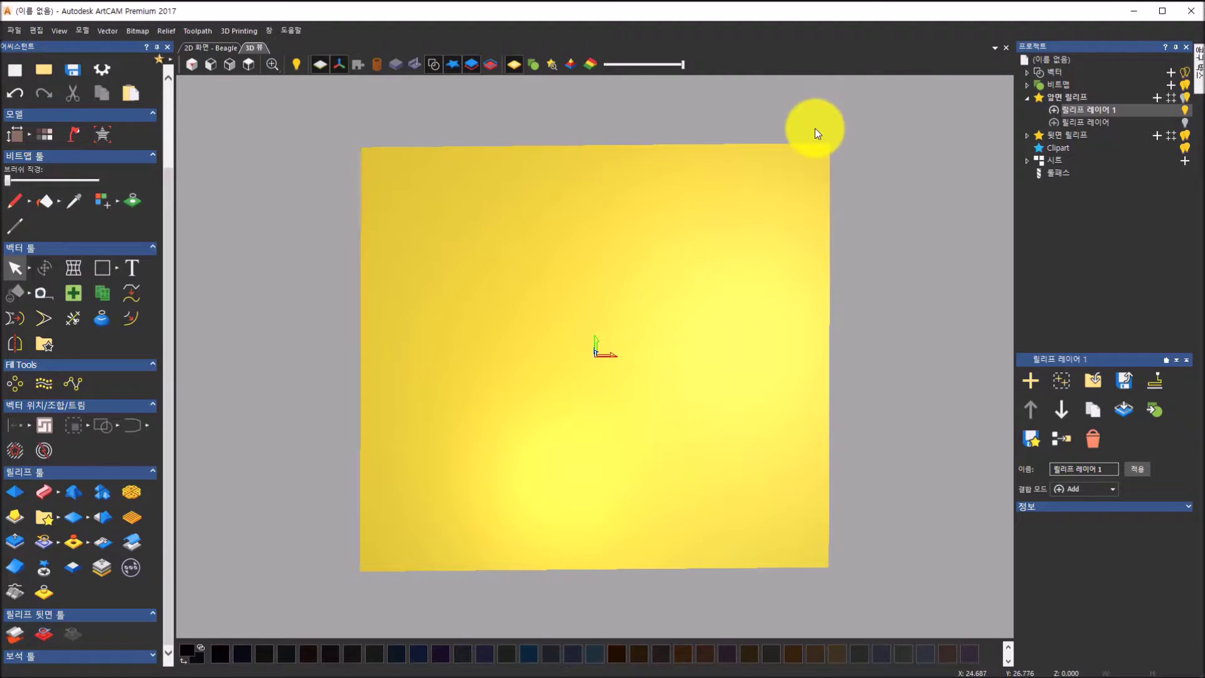
pyautogui.click(537, 61)
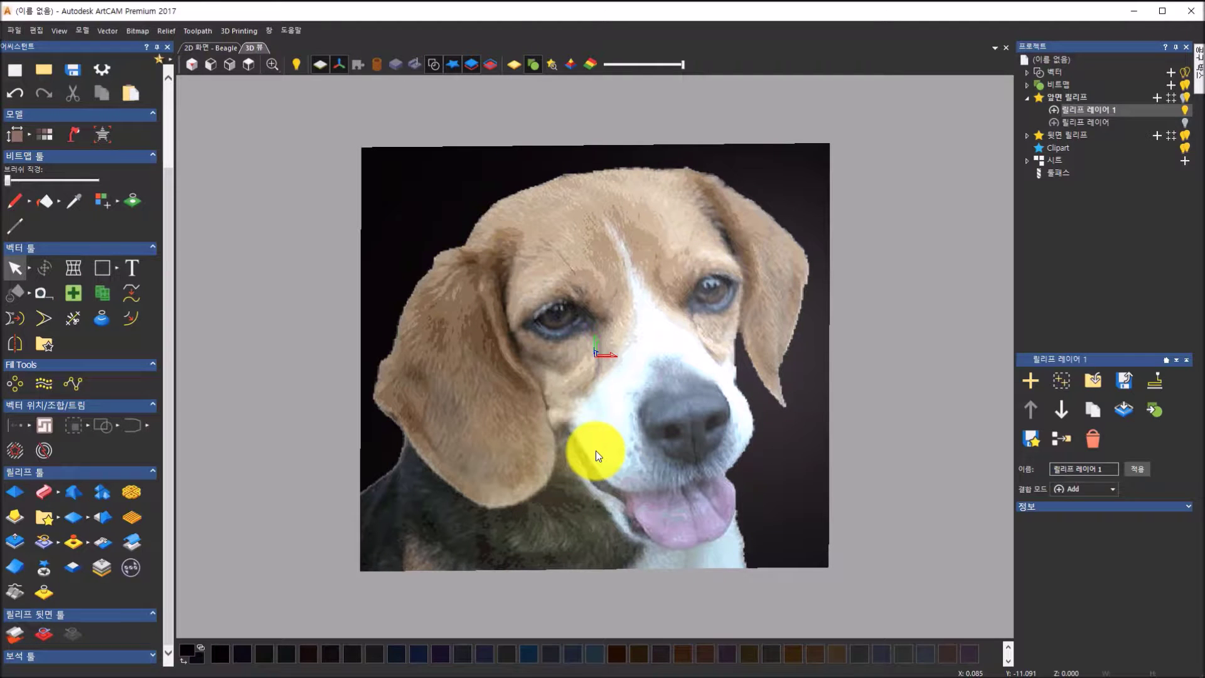
pyautogui.click(248, 67)
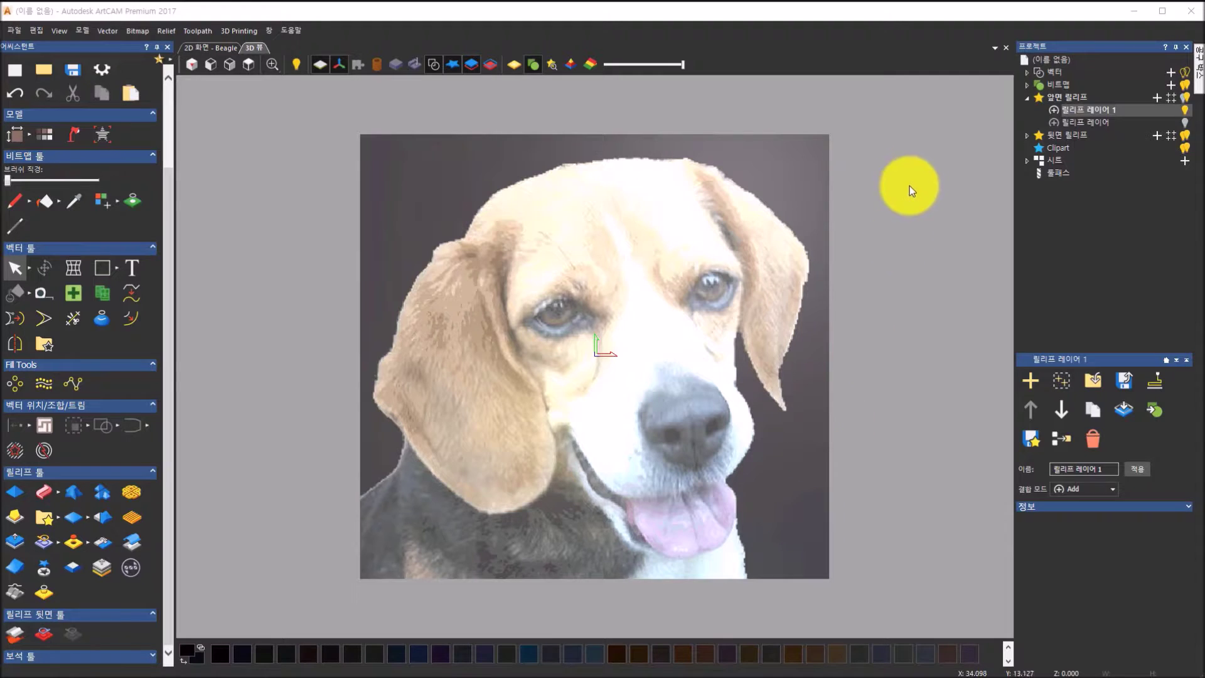
# Add a new vector layer and rename it 기본윤곽
pyautogui.click(1028, 73)
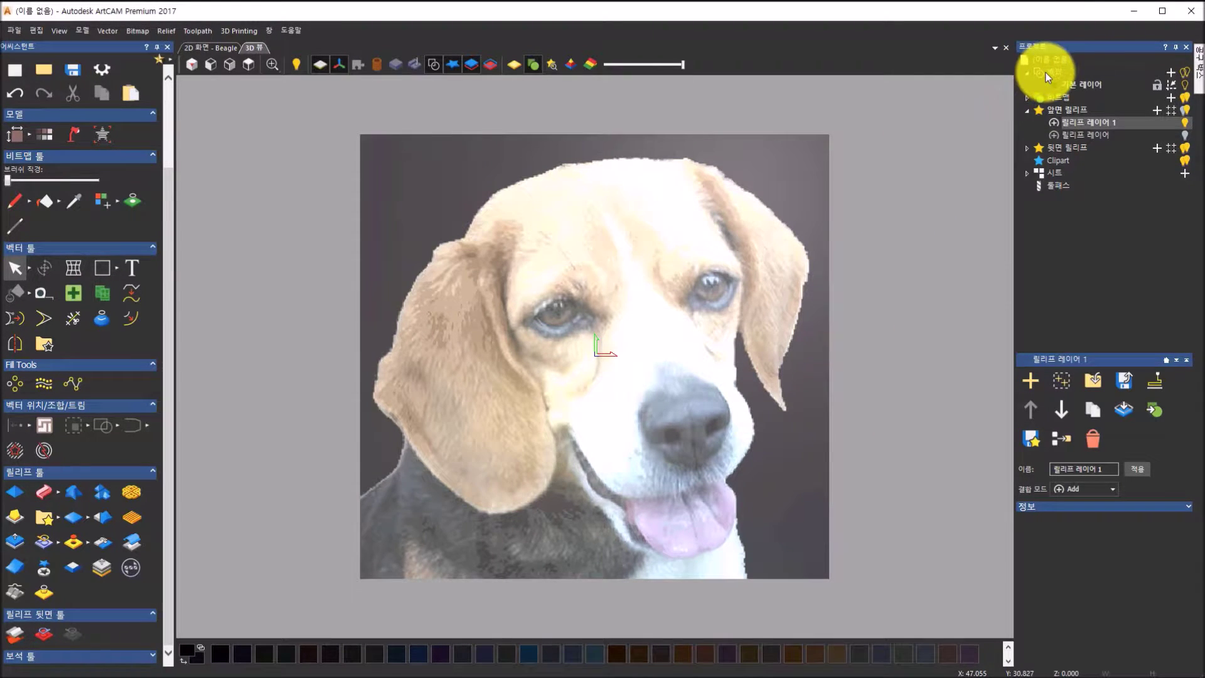
pyautogui.click(1048, 75)
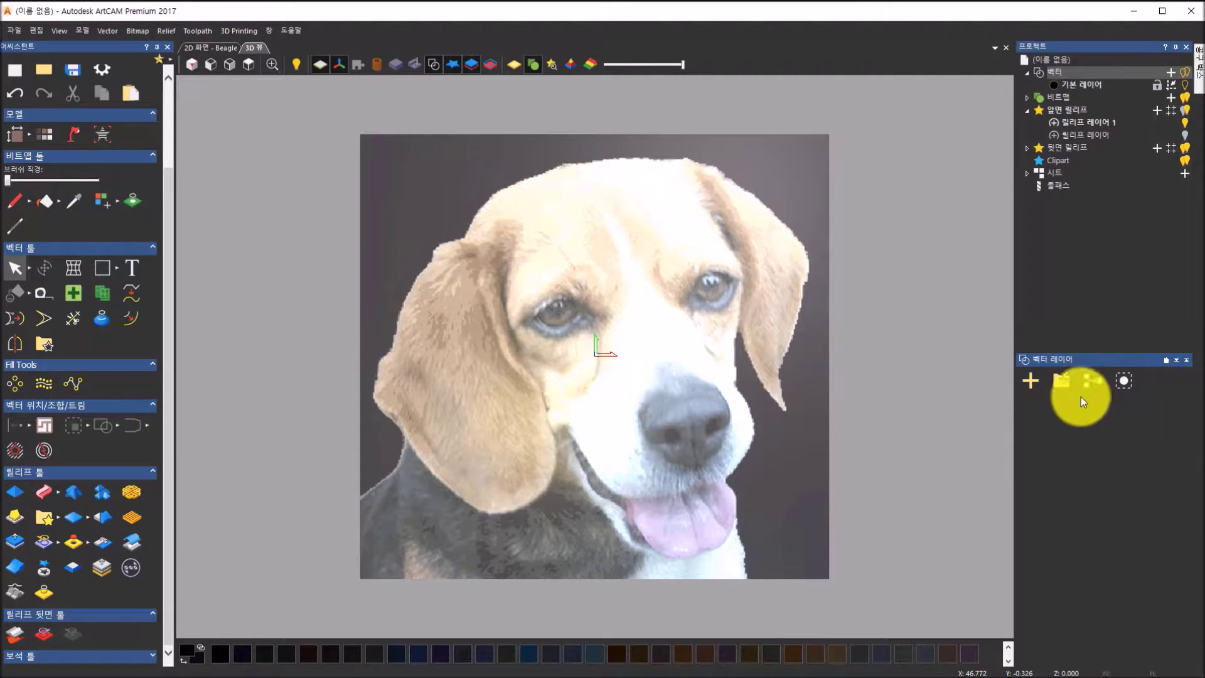
pyautogui.click(1036, 381)
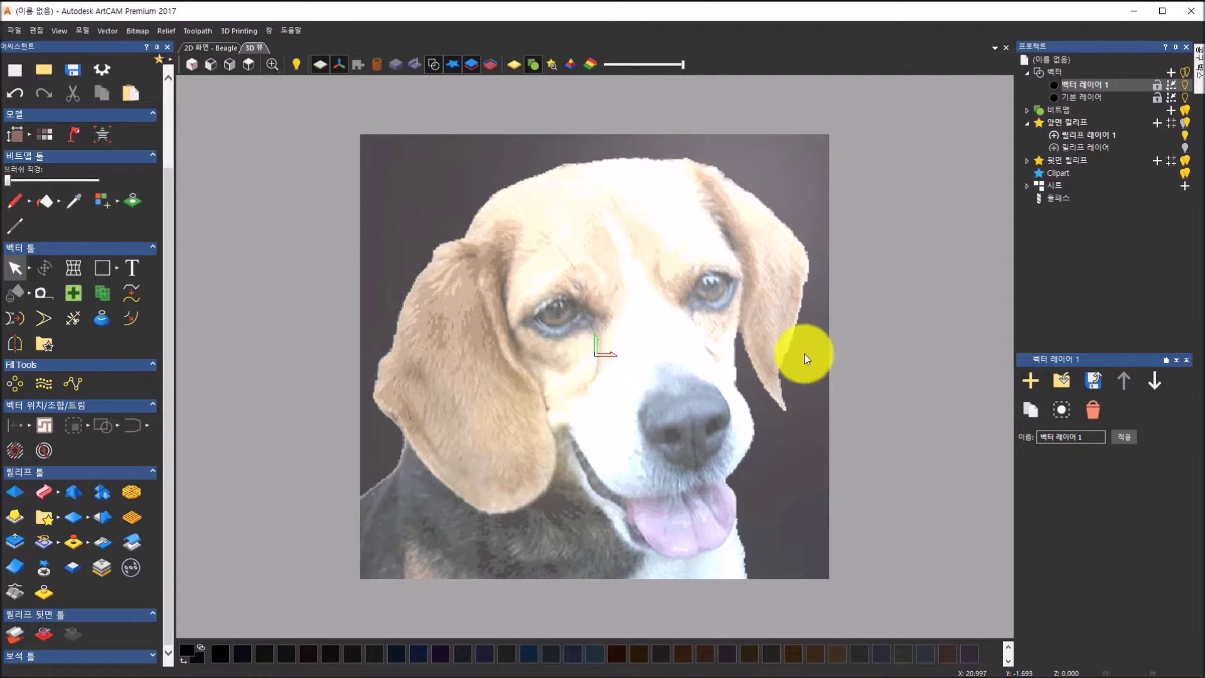
pyautogui.click(1087, 85)
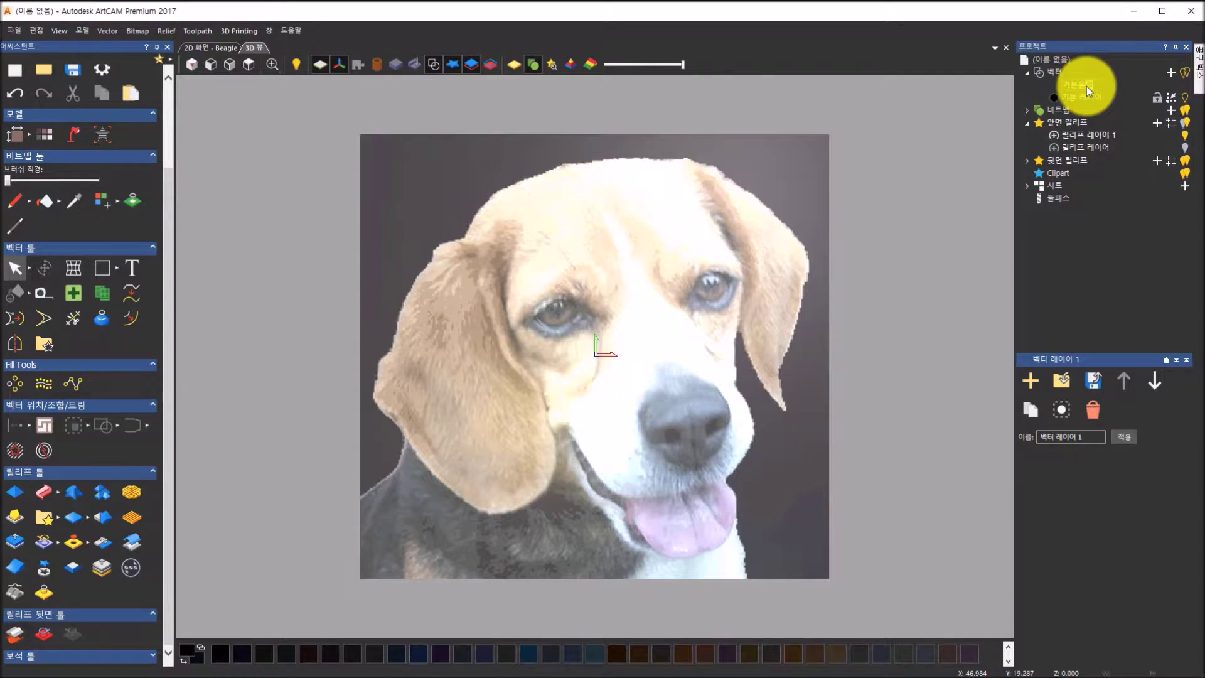
pyautogui.write('기본윤곽')
pyautogui.press('Return')
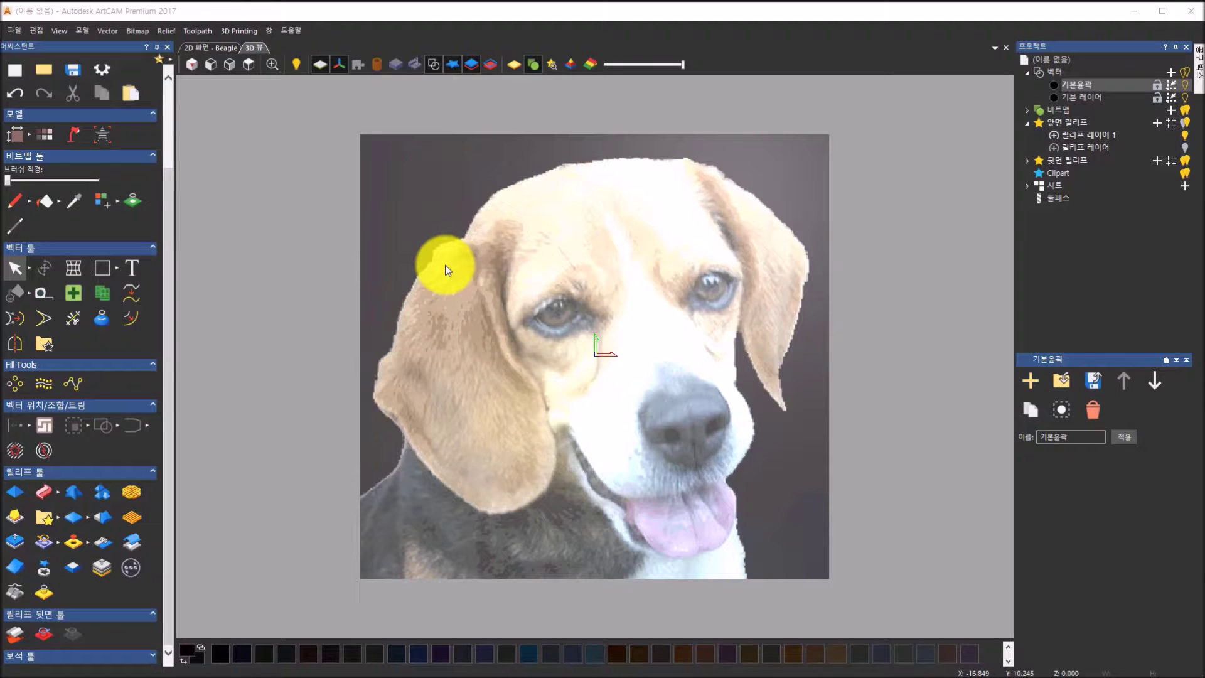
pyautogui.moveTo(498, 207)
pyautogui.mouseDown()
pyautogui.moveTo(525, 362)
pyautogui.moveTo(567, 436)
pyautogui.moveTo(621, 487)
pyautogui.moveTo(694, 500)
pyautogui.moveTo(750, 447)
pyautogui.moveTo(745, 255)
pyautogui.moveTo(703, 196)
pyautogui.moveTo(627, 153)
pyautogui.moveTo(535, 172)
pyautogui.moveTo(498, 196)
pyautogui.moveTo(484, 248)
pyautogui.moveTo(443, 243)
pyautogui.moveTo(412, 271)
pyautogui.moveTo(384, 337)
pyautogui.moveTo(377, 404)
pyautogui.moveTo(481, 495)
pyautogui.moveTo(526, 494)
pyautogui.moveTo(528, 353)
pyautogui.mouseUp()
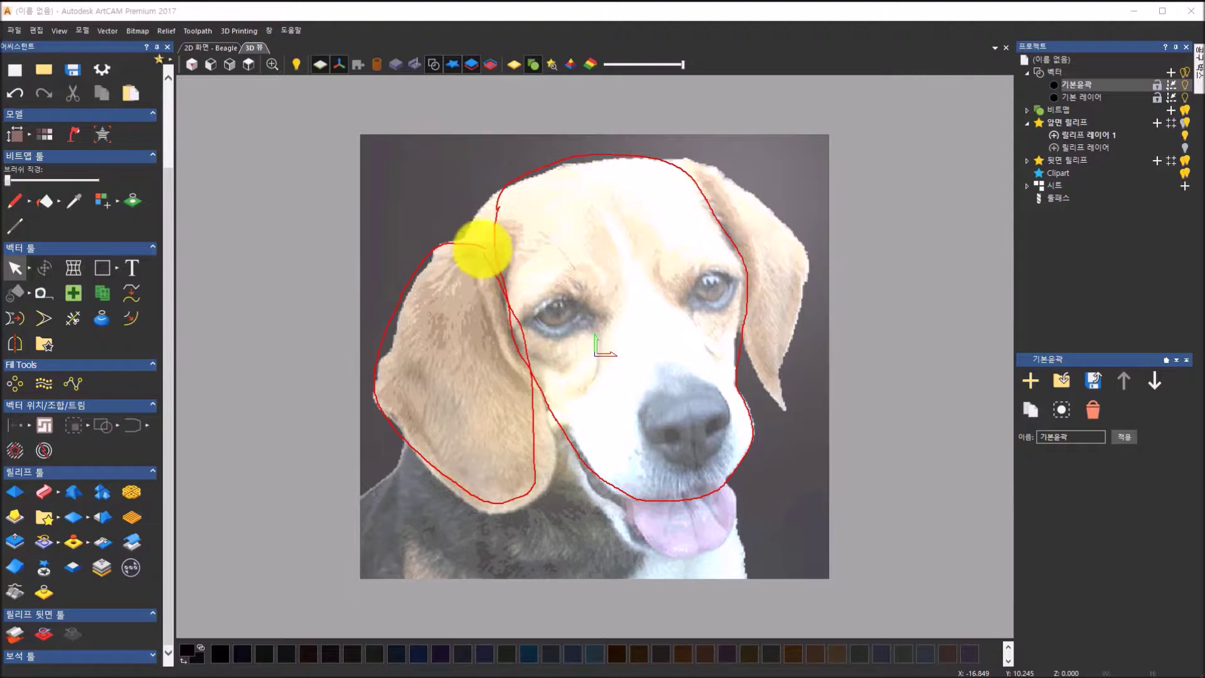
pyautogui.moveTo(573, 450)
pyautogui.mouseDown()
pyautogui.moveTo(630, 504)
pyautogui.moveTo(684, 523)
pyautogui.moveTo(686, 546)
pyautogui.moveTo(618, 538)
pyautogui.moveTo(573, 481)
pyautogui.moveTo(565, 433)
pyautogui.mouseUp()
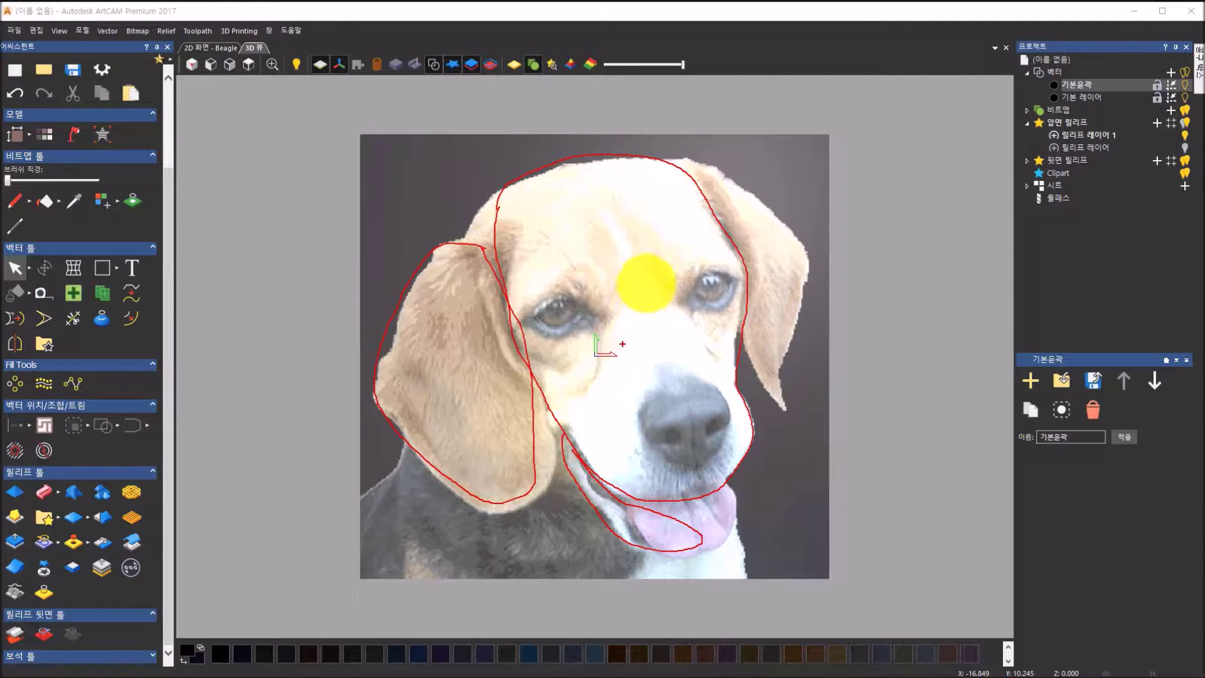
pyautogui.moveTo(686, 164)
pyautogui.mouseDown()
pyautogui.moveTo(735, 175)
pyautogui.moveTo(804, 256)
pyautogui.moveTo(777, 326)
pyautogui.moveTo(785, 408)
pyautogui.moveTo(752, 366)
pyautogui.moveTo(721, 269)
pyautogui.moveTo(713, 182)
pyautogui.moveTo(689, 162)
pyautogui.mouseUp()
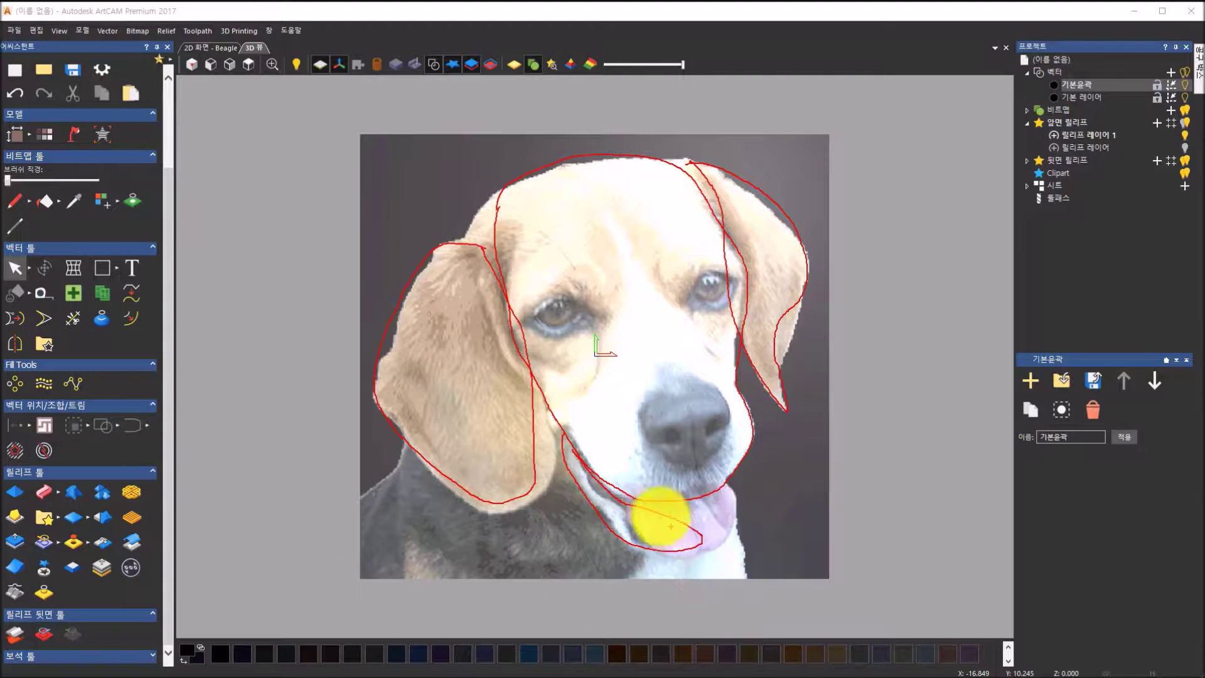
pyautogui.moveTo(638, 487)
pyautogui.mouseDown()
pyautogui.moveTo(742, 479)
pyautogui.moveTo(742, 505)
pyautogui.moveTo(717, 537)
pyautogui.moveTo(648, 530)
pyautogui.moveTo(627, 487)
pyautogui.mouseUp()
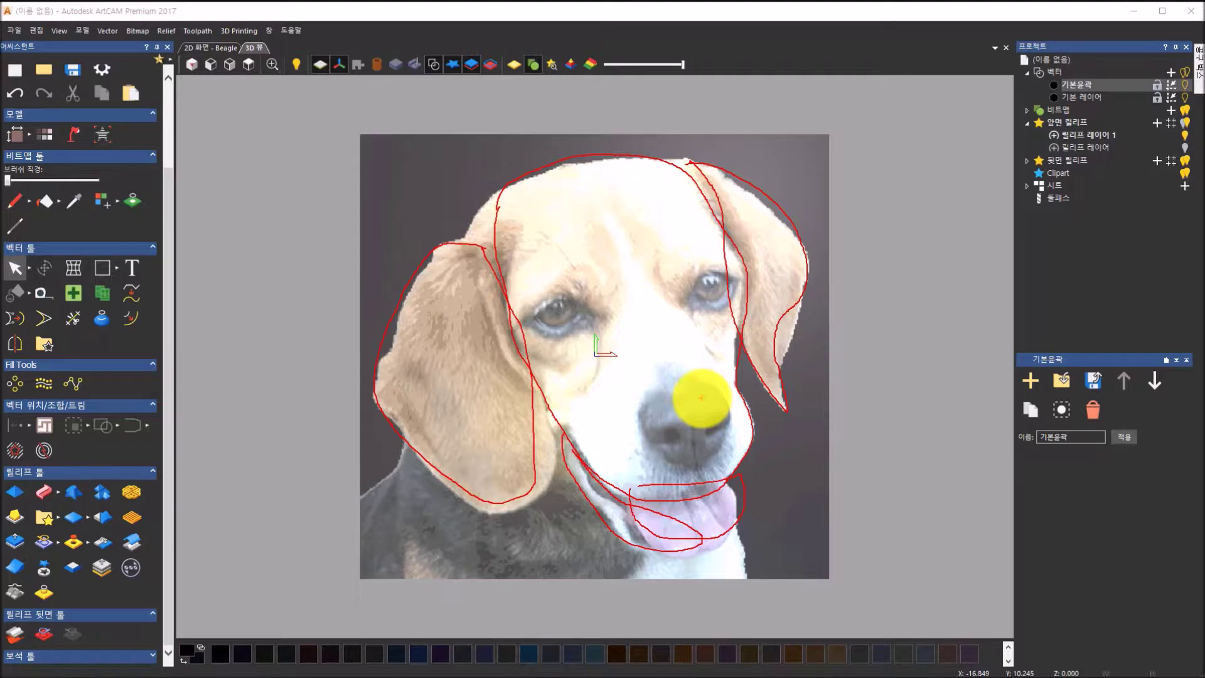
pyautogui.press('Escape')
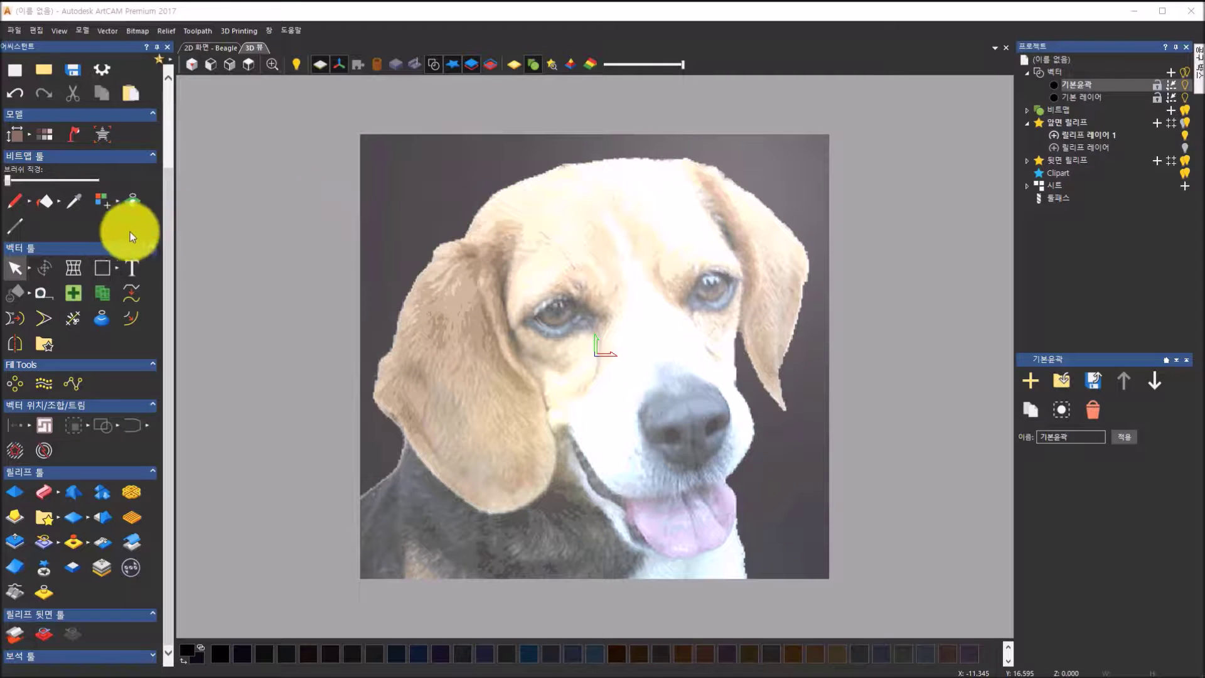
# Trace the beagle's head and muzzle without the ears as a closed polyline about 33 mm wide and 39 mm high, then leave the tool
pyautogui.click(116, 268)
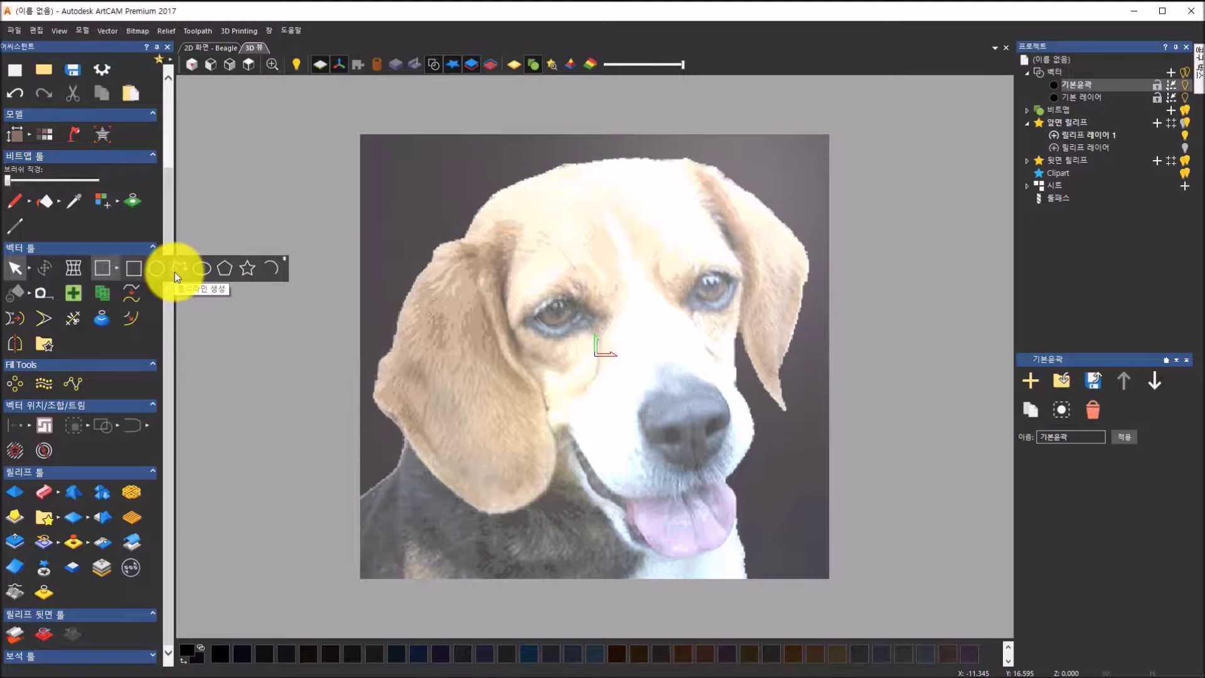
pyautogui.click(175, 272)
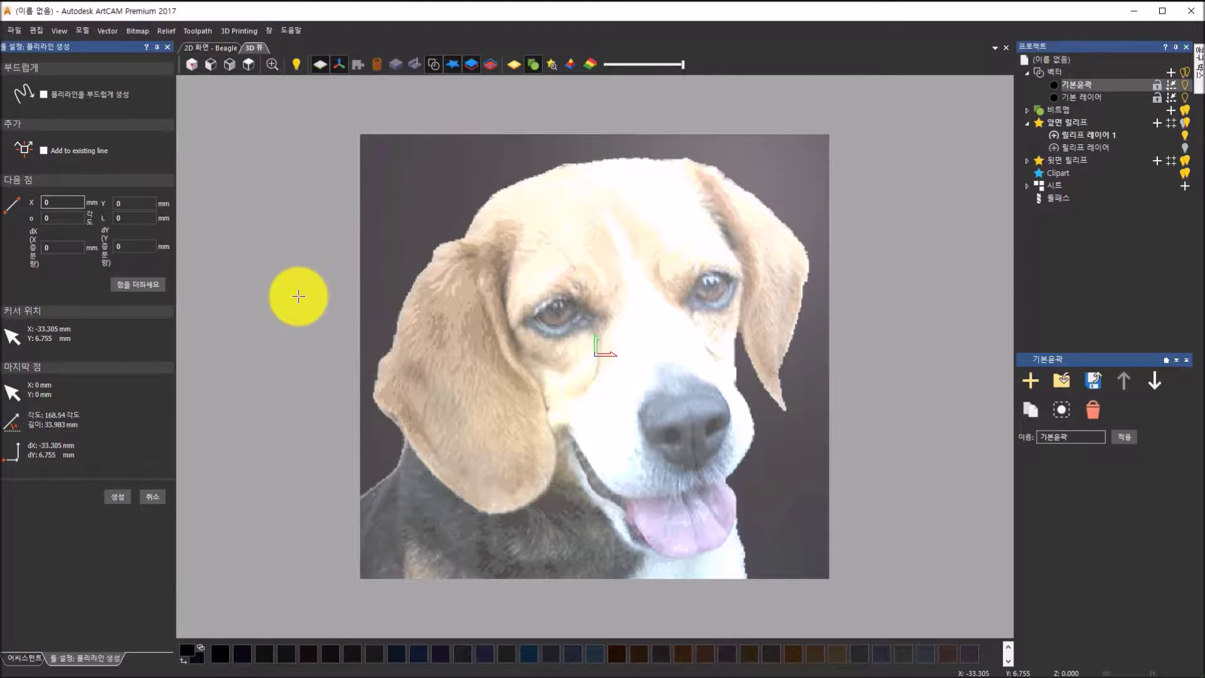
pyautogui.scroll(1, 449, 256)
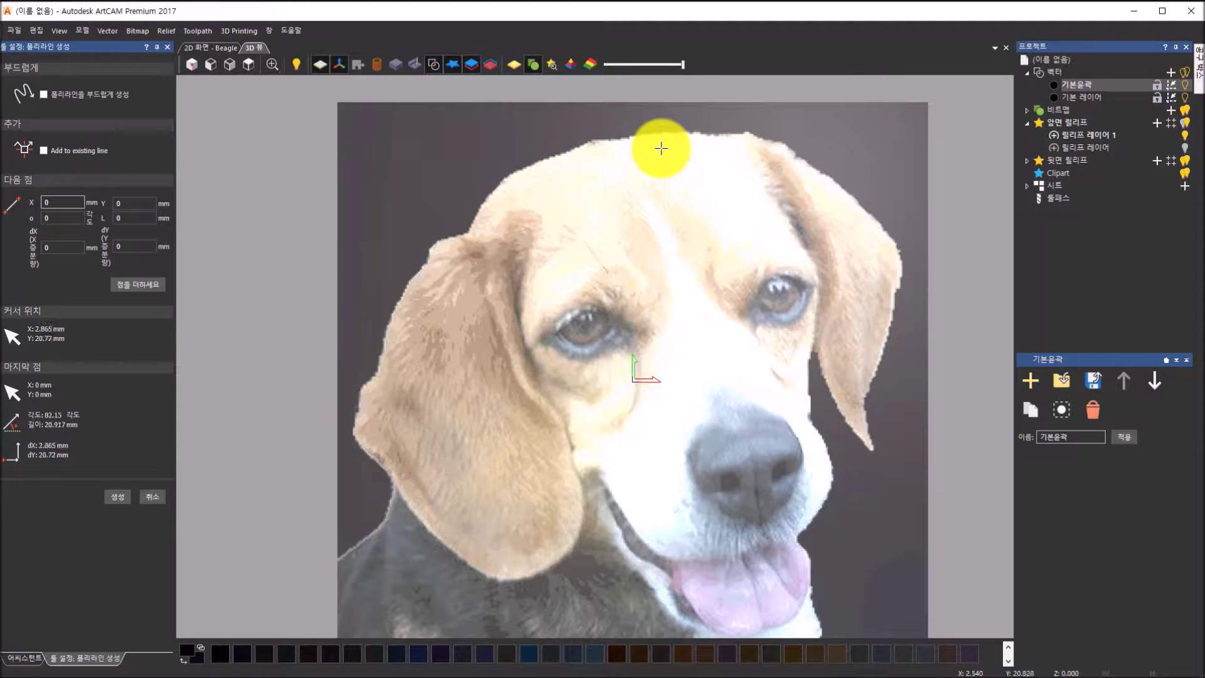
pyautogui.click(740, 131)
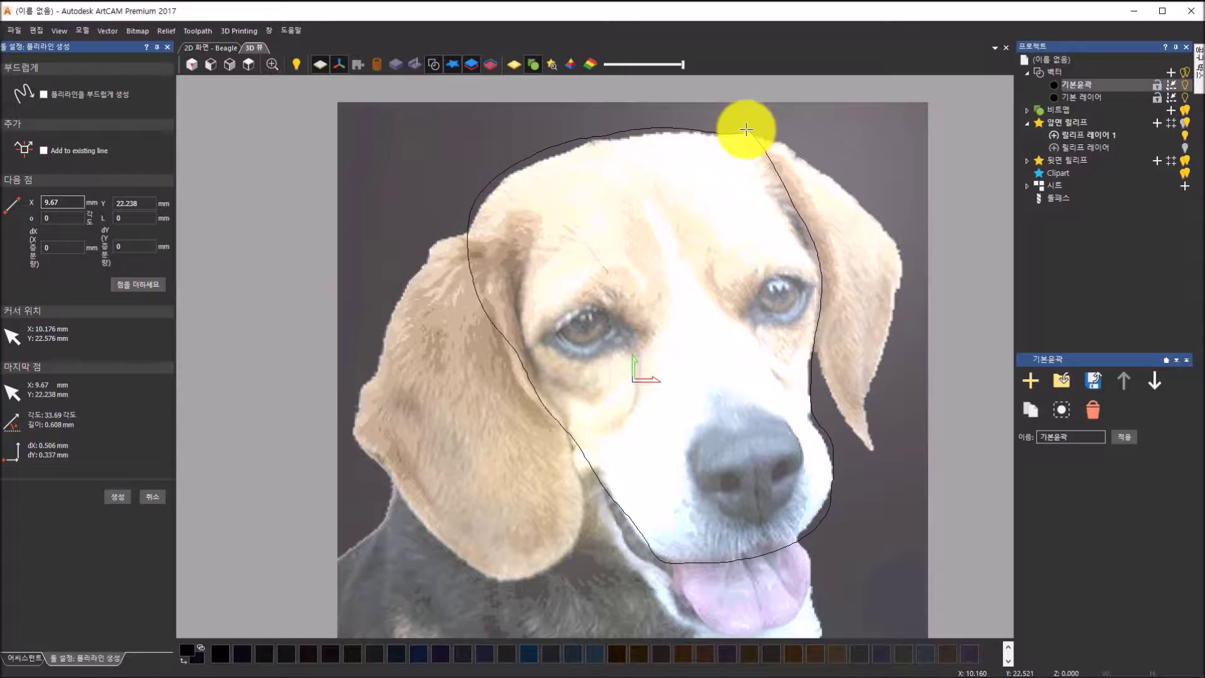
pyautogui.scroll(5, 745, 128)
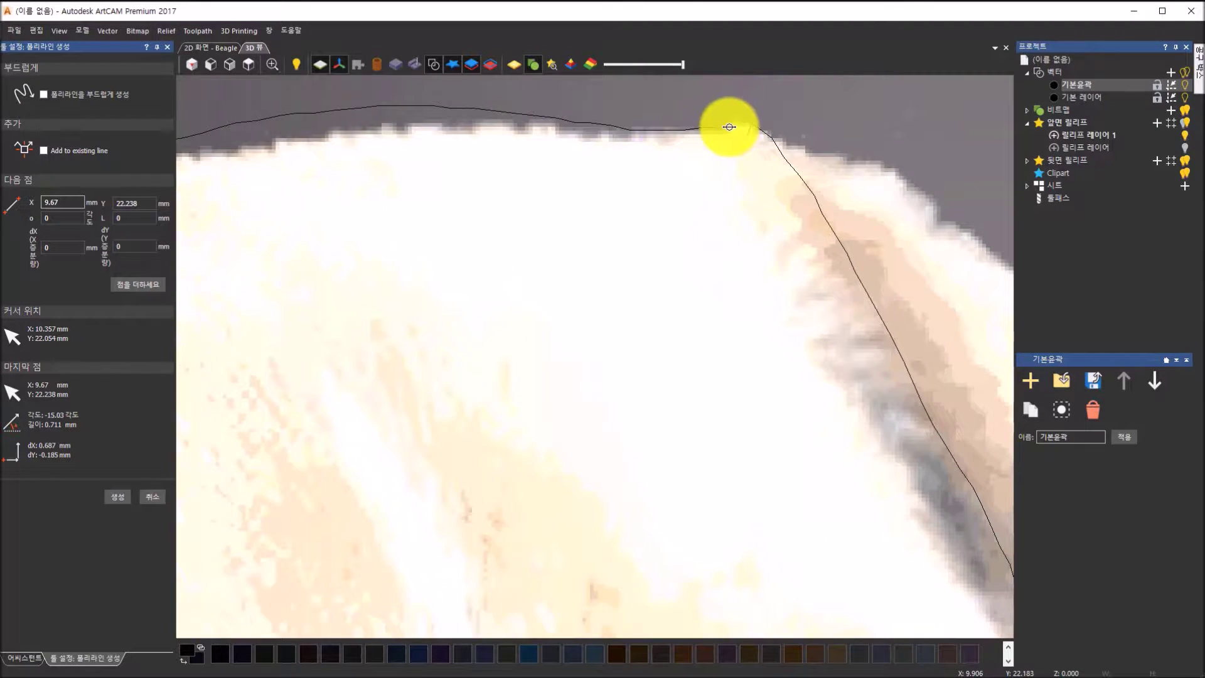
pyautogui.scroll(2, 728, 125)
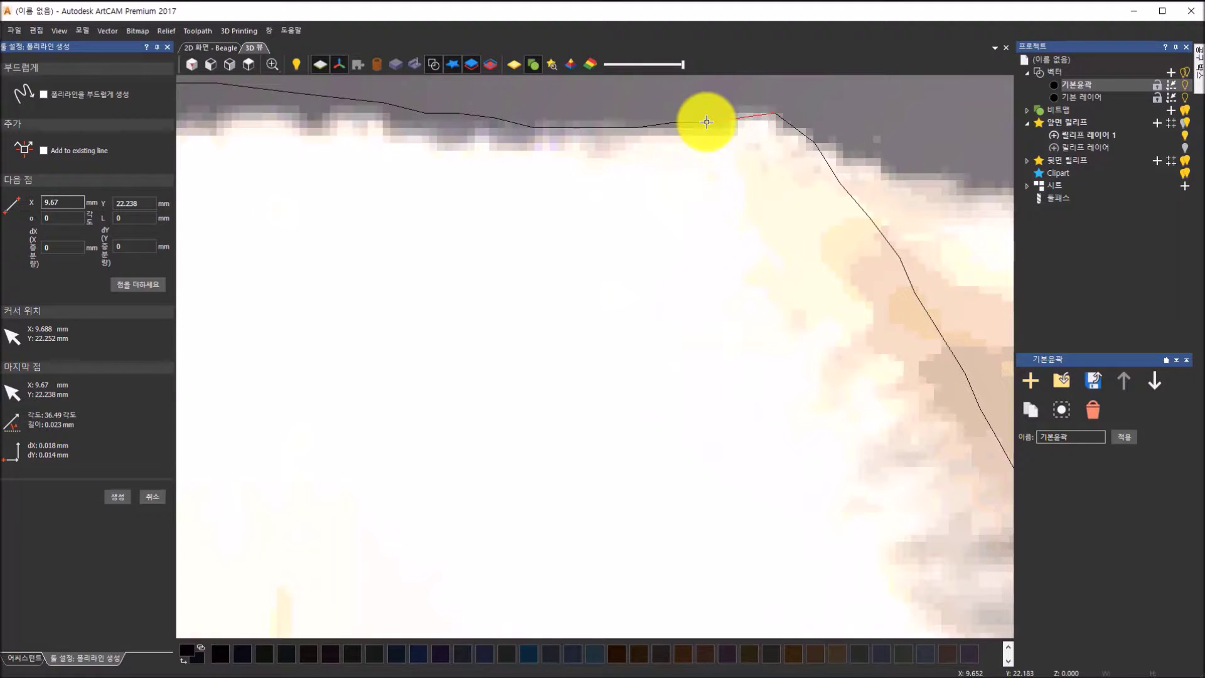
pyautogui.doubleClick(706, 122)
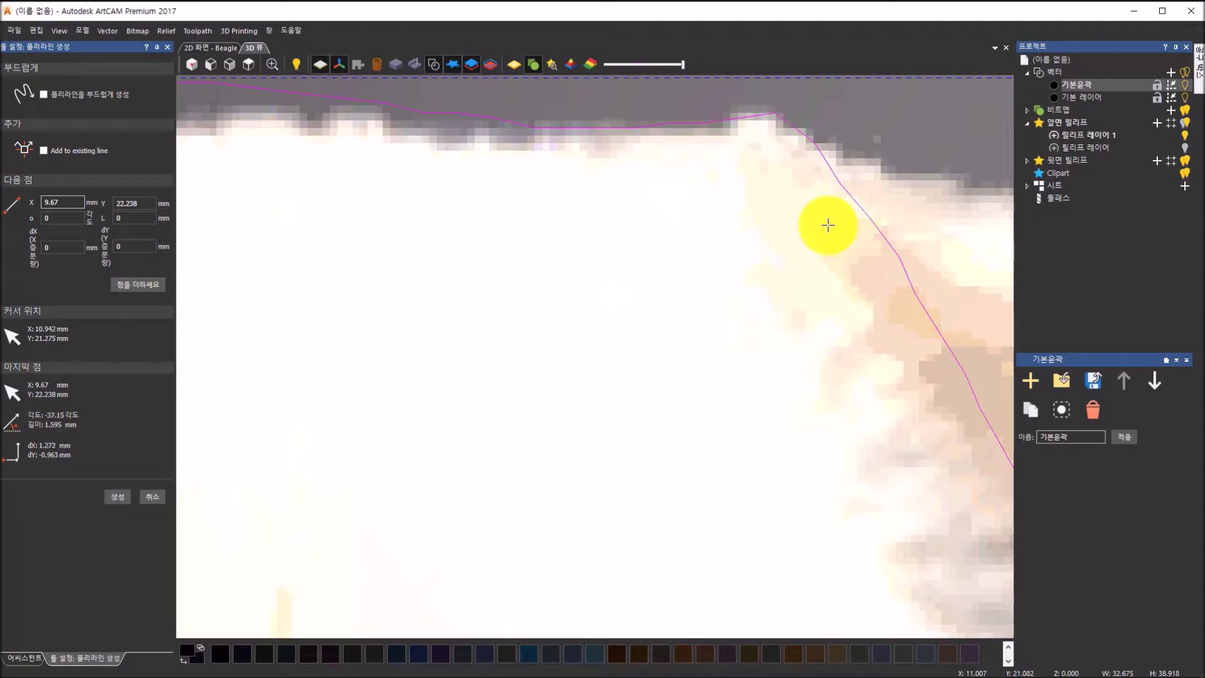
pyautogui.scroll(-2, 829, 235)
pyautogui.scroll(-4, 830, 237)
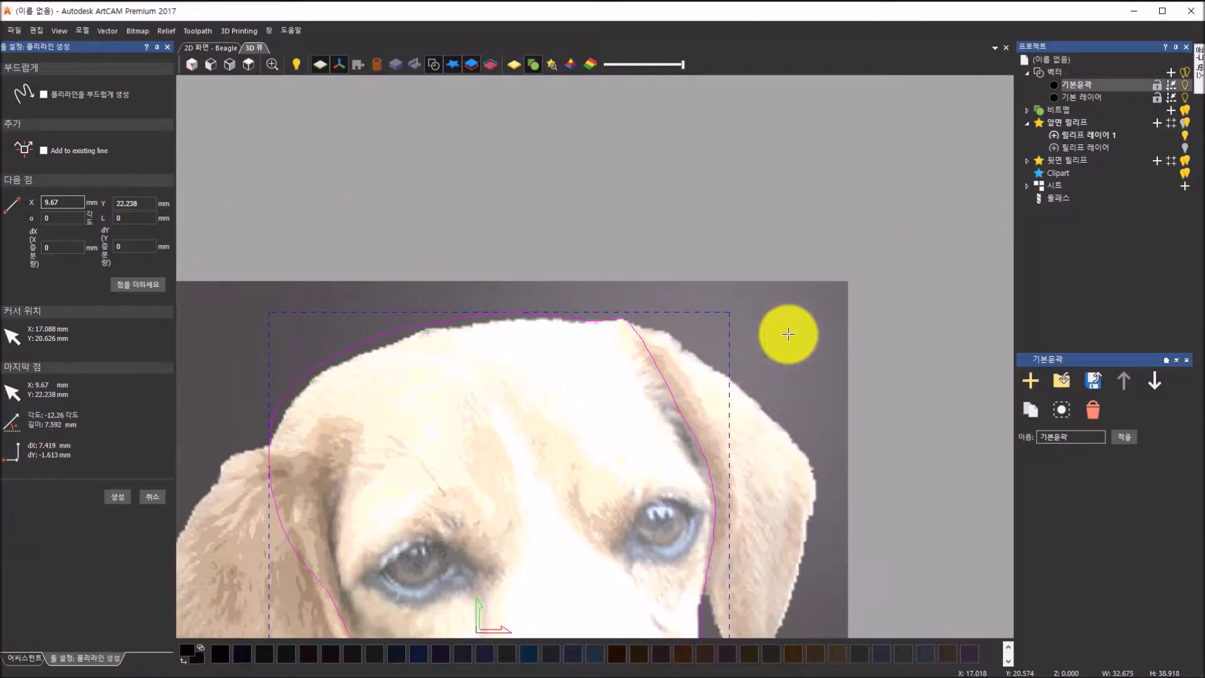
pyautogui.scroll(-1, 570, 586)
pyautogui.scroll(1, 578, 587)
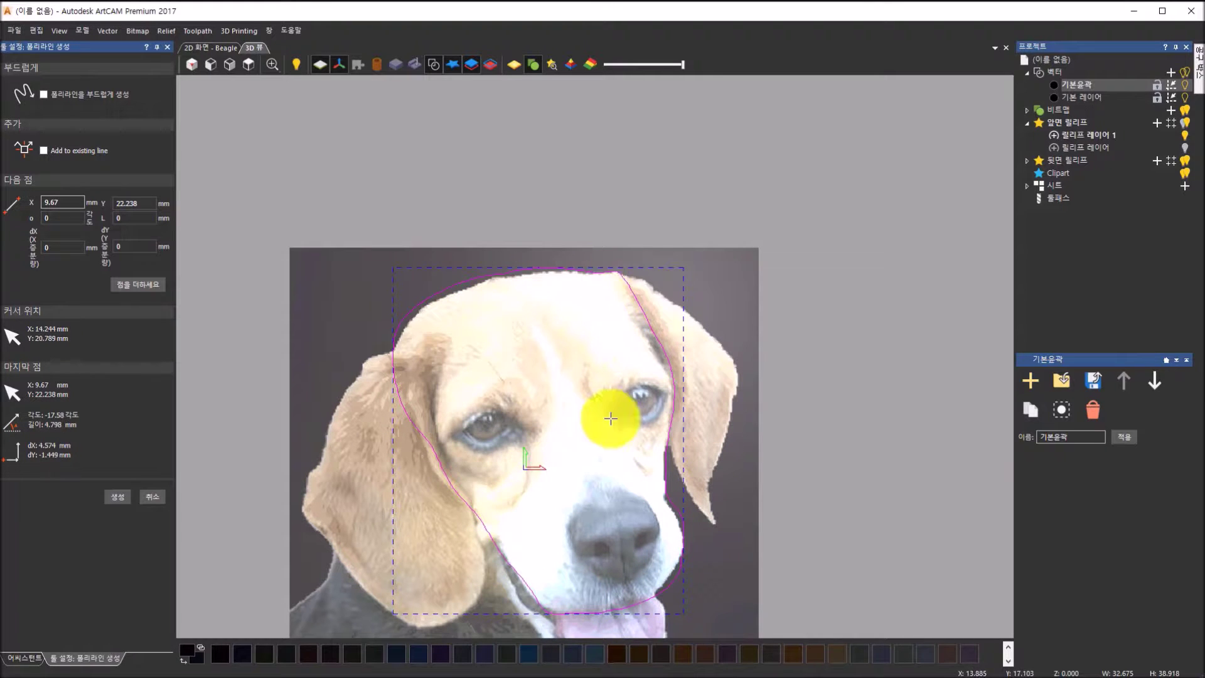
pyautogui.click(150, 499)
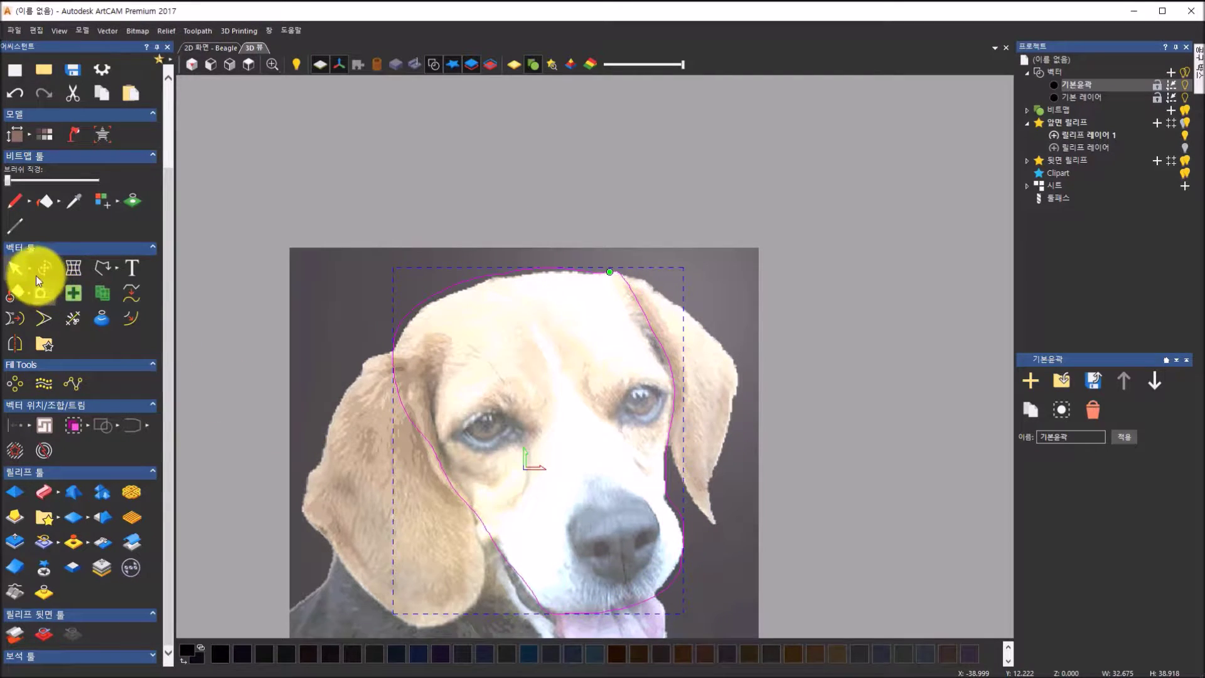
pyautogui.moveTo(28, 269); pyautogui.dragTo(38, 269)
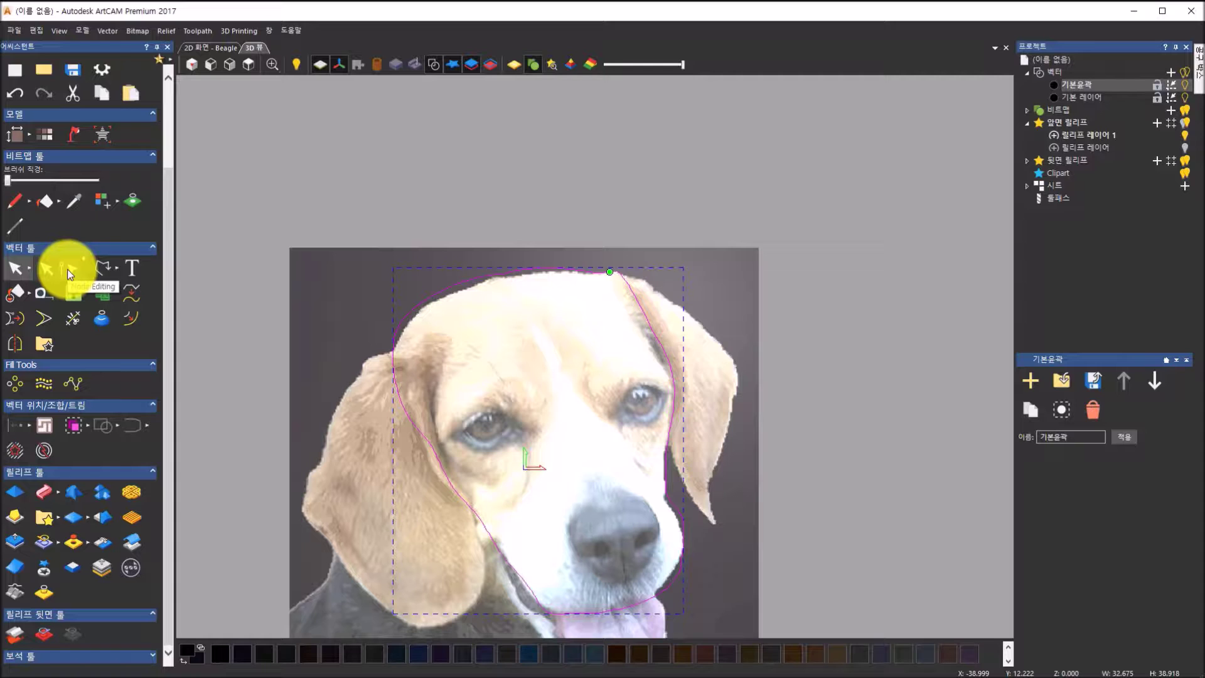
pyautogui.click(66, 269)
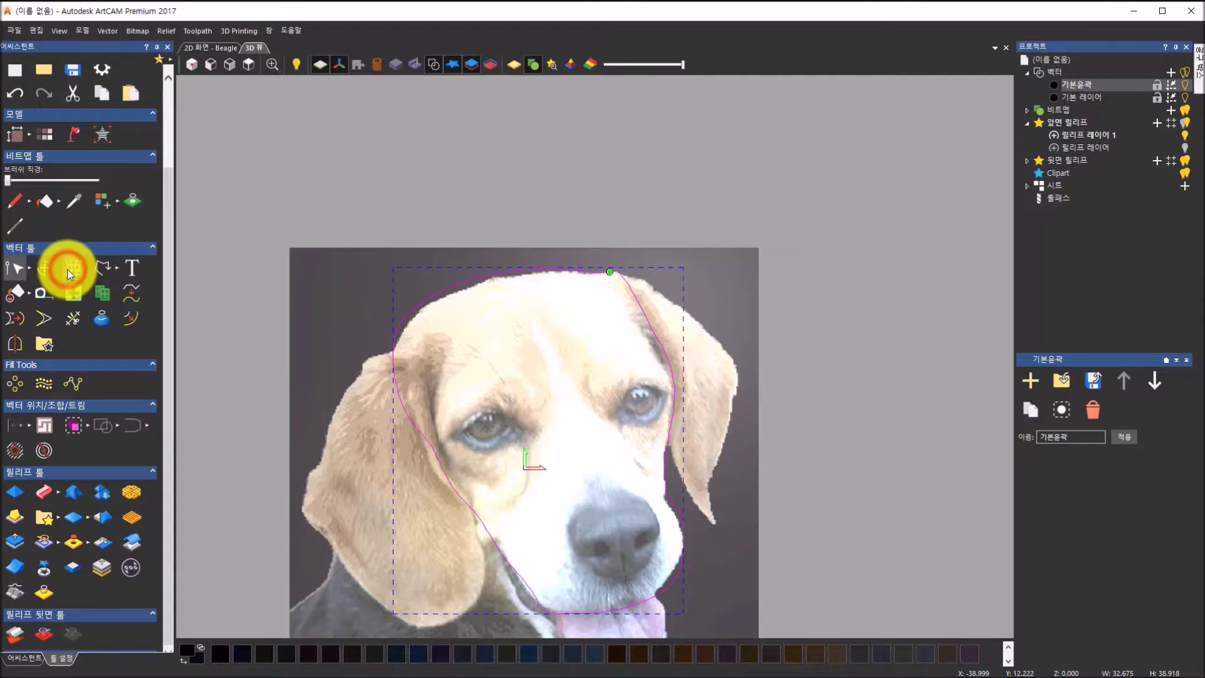
pyautogui.click(168, 47)
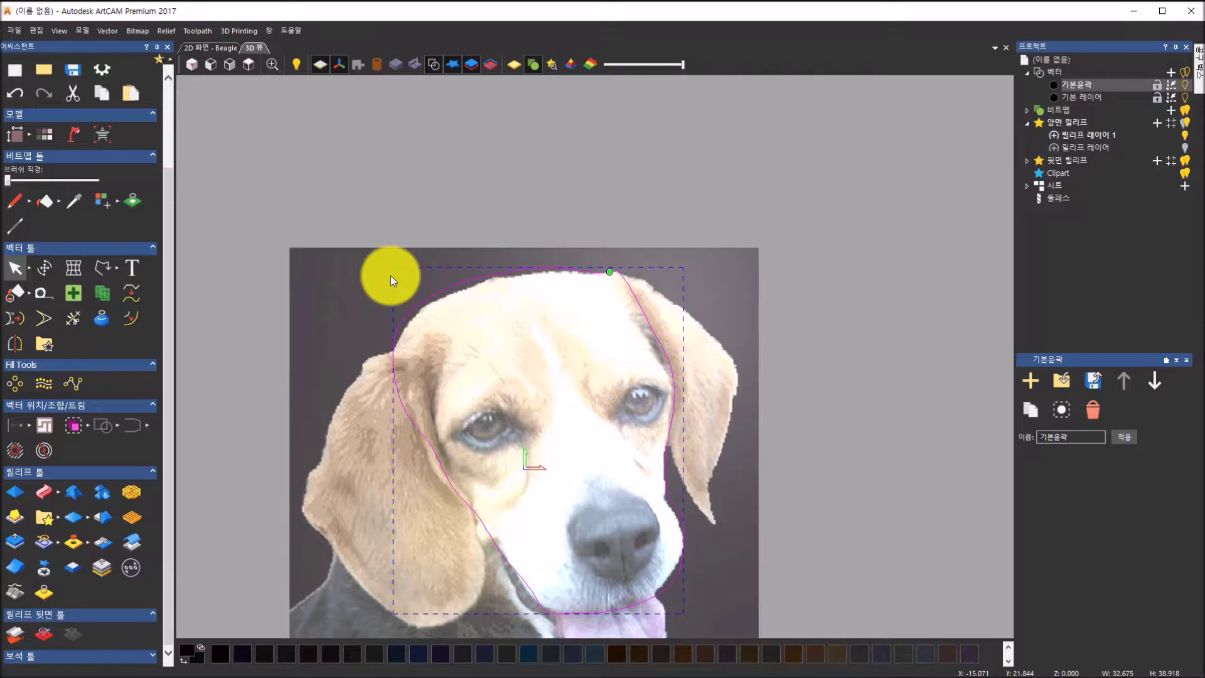
# Show the head outline's points in node editing and examine their spacing along the forehead
pyautogui.press('n')
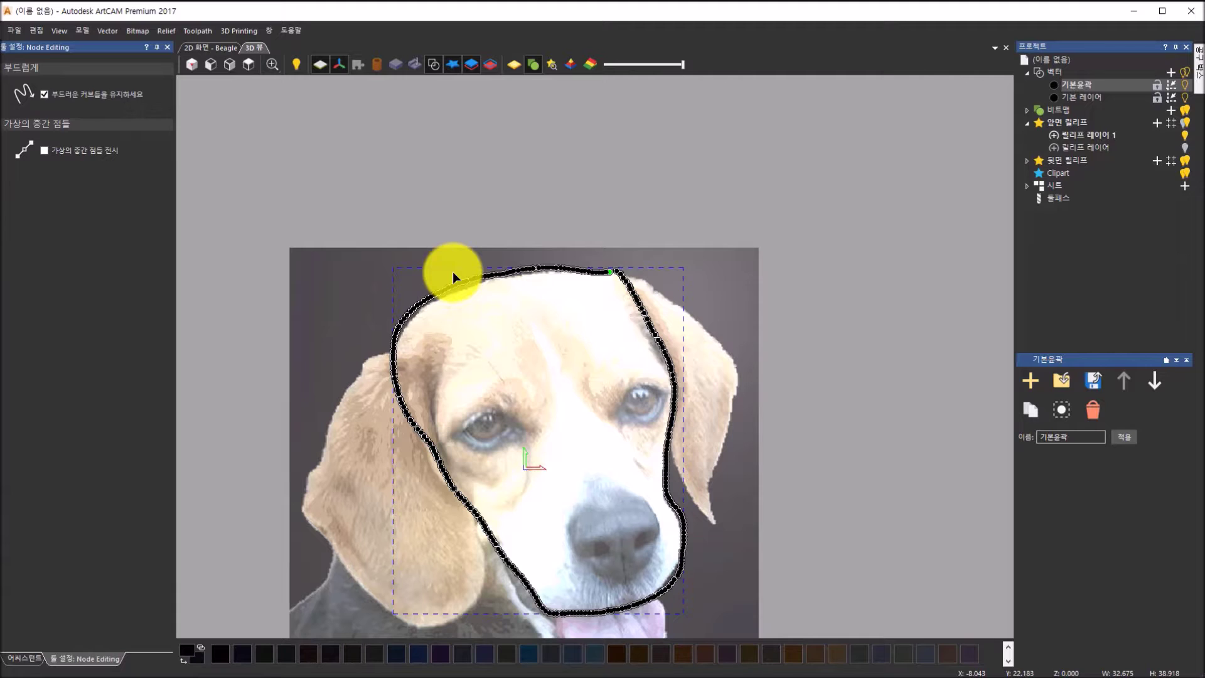
pyautogui.scroll(3, 525, 278)
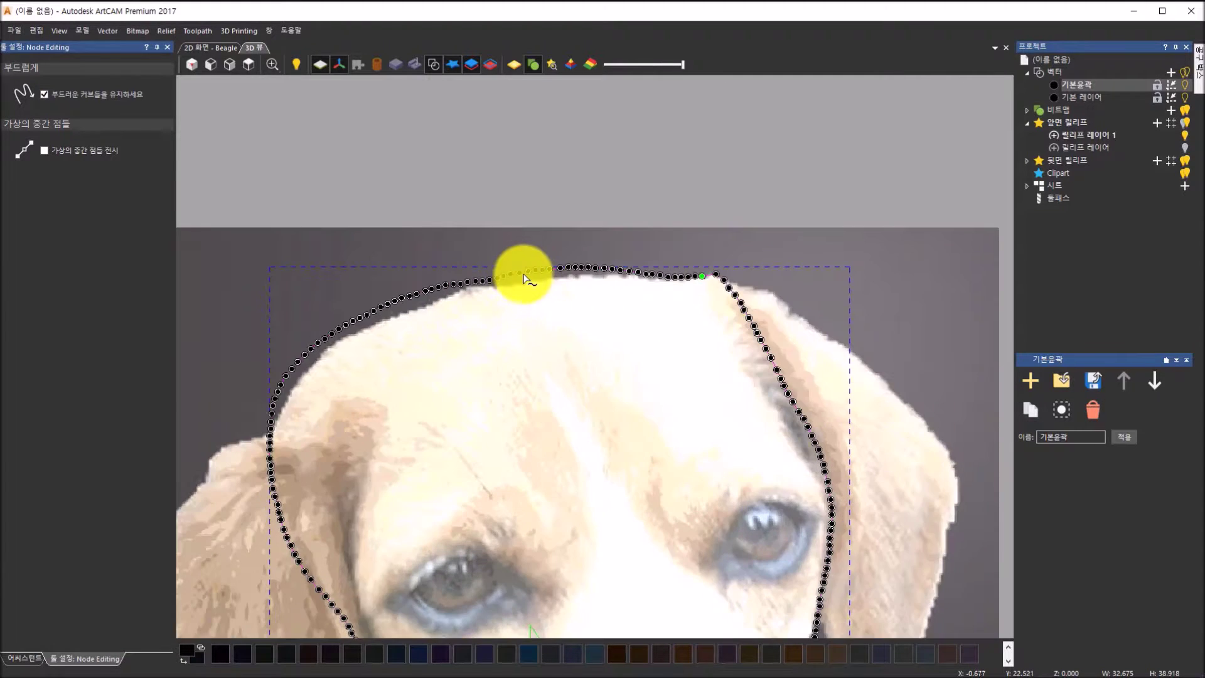
pyautogui.scroll(3, 525, 278)
pyautogui.scroll(-5, 524, 278)
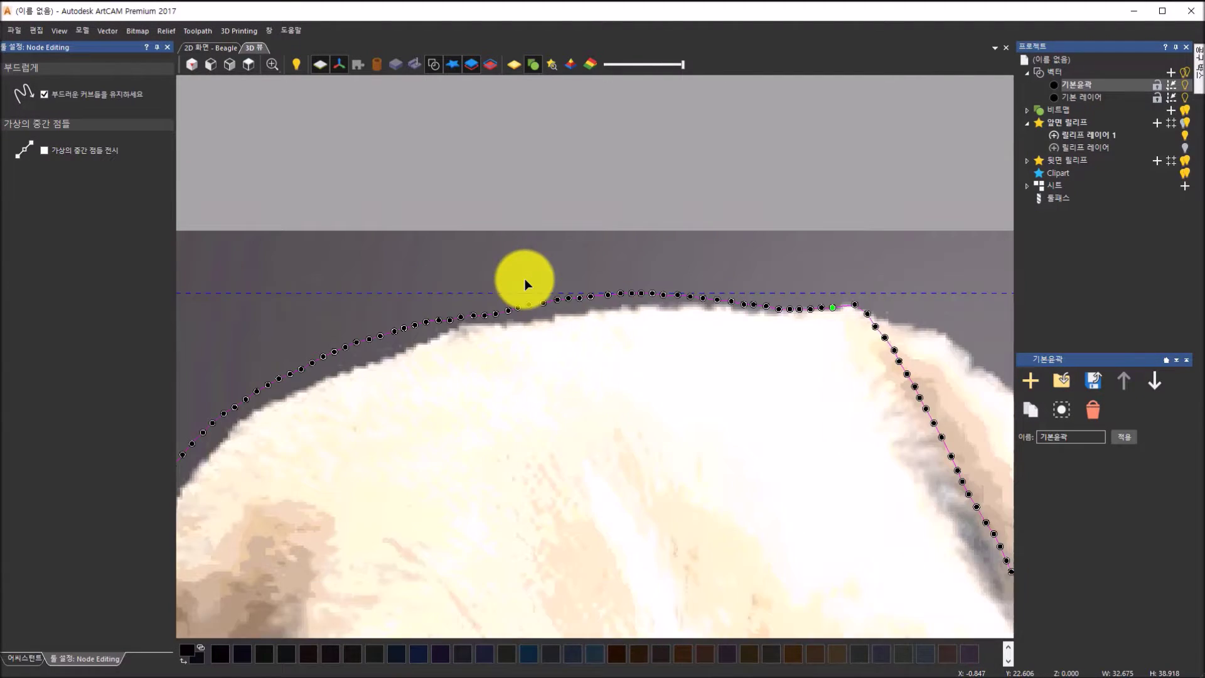
pyautogui.scroll(-1, 526, 288)
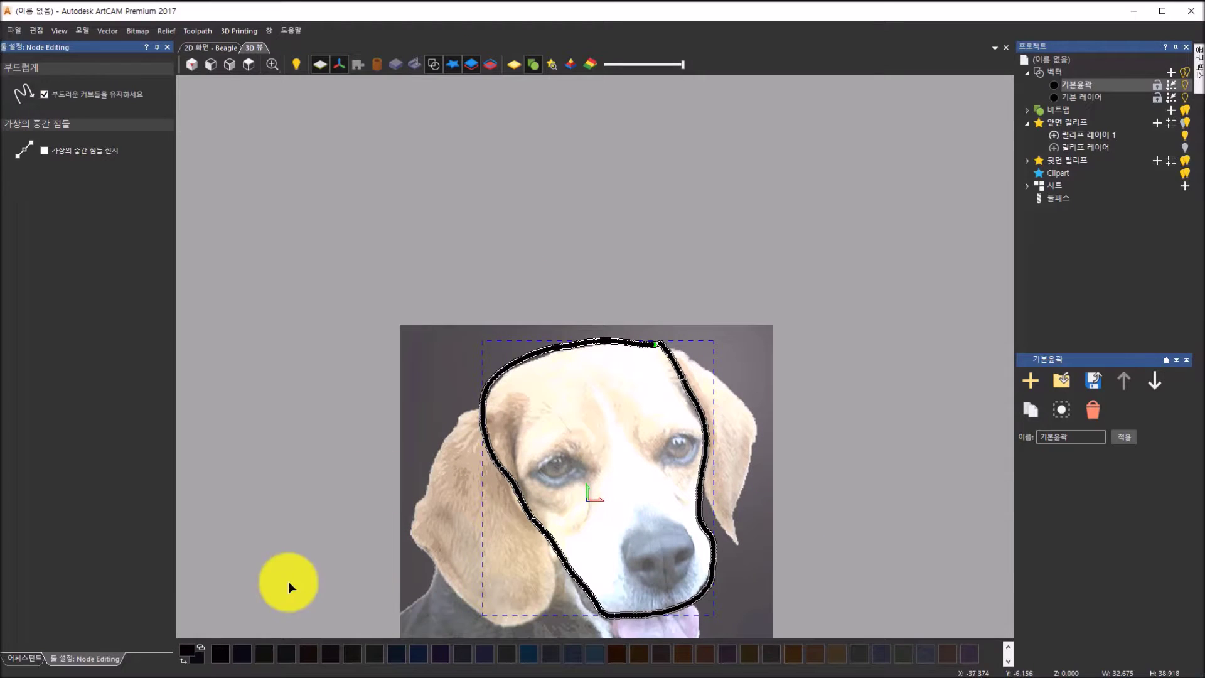
# Convert the head outline to a smooth spline with 0.5 mm tolerance, ignoring straight spans, and check the nodes where the forehead meets the ear
pyautogui.click(36, 660)
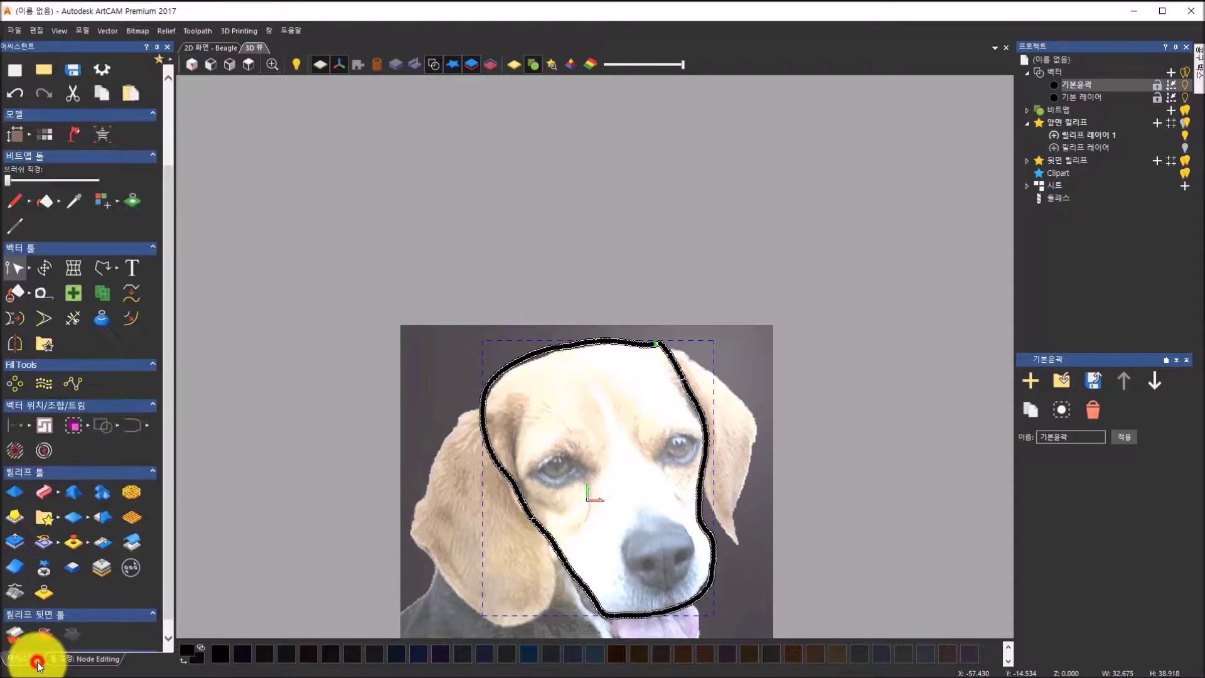
pyautogui.click(139, 299)
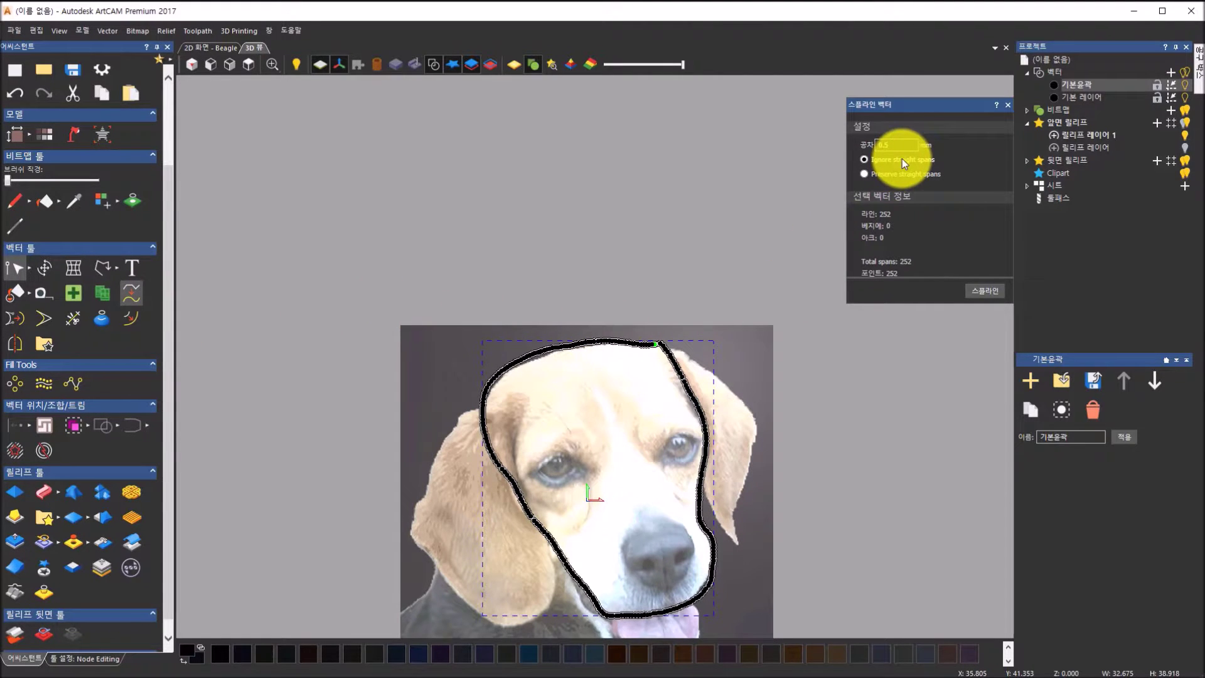
pyautogui.click(975, 299)
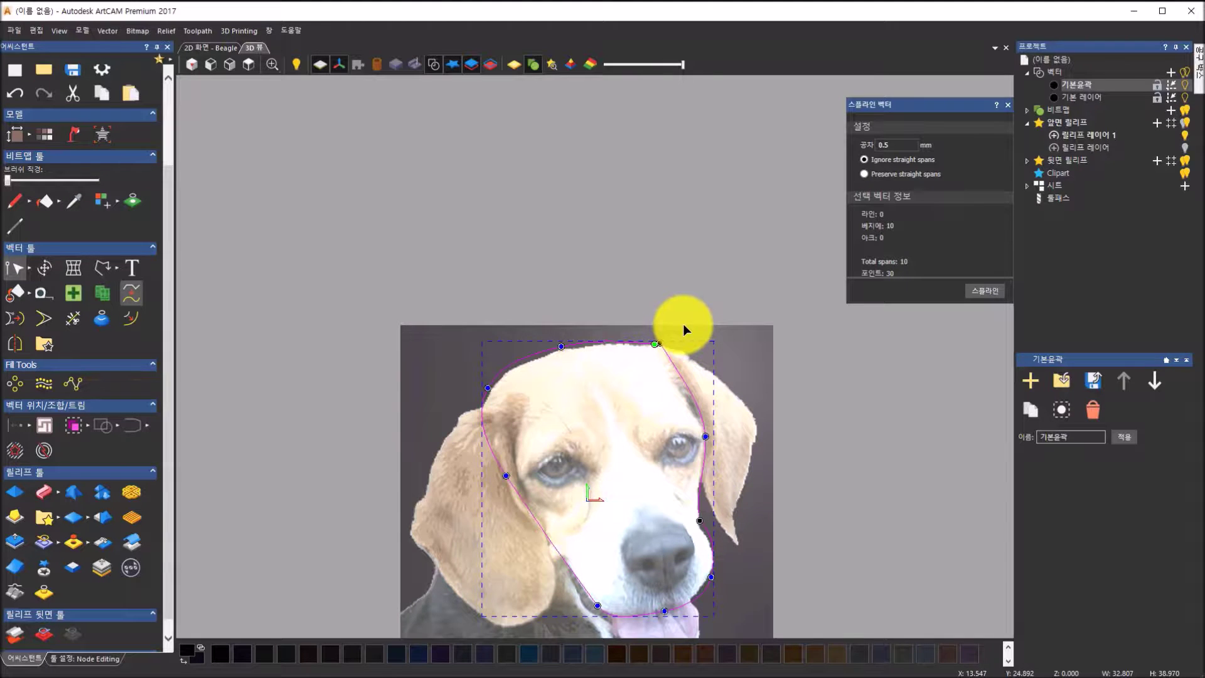
pyautogui.click(1009, 104)
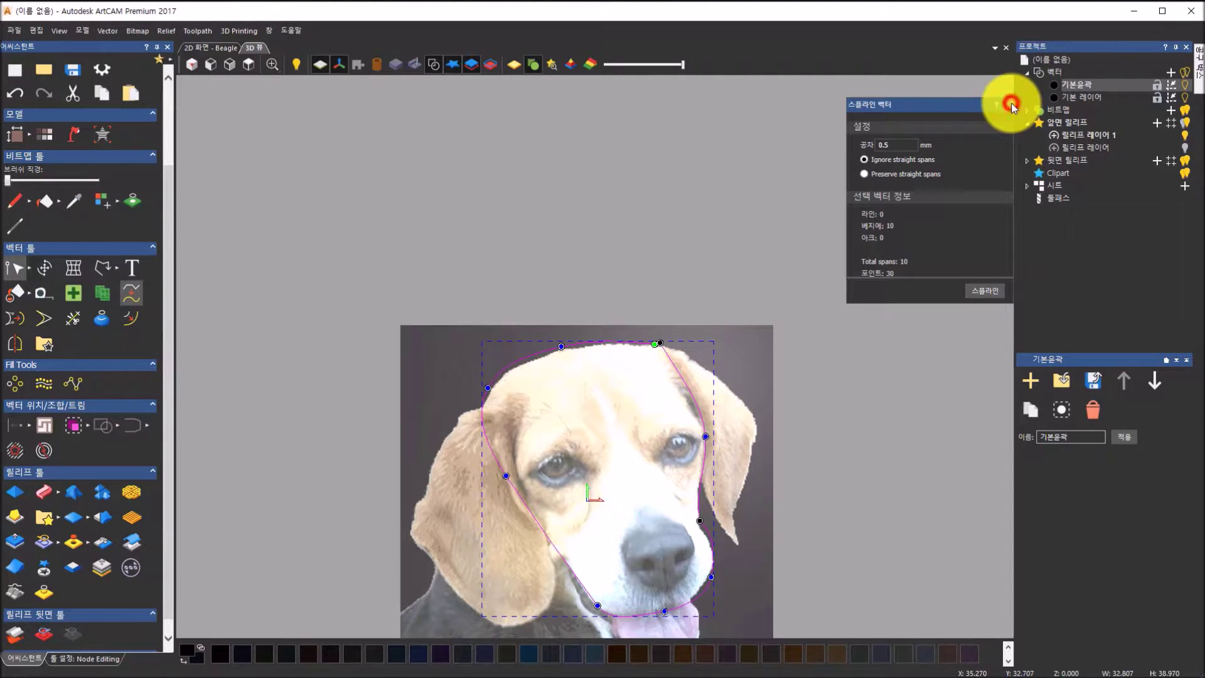
pyautogui.scroll(1, 671, 374)
pyautogui.scroll(3, 669, 370)
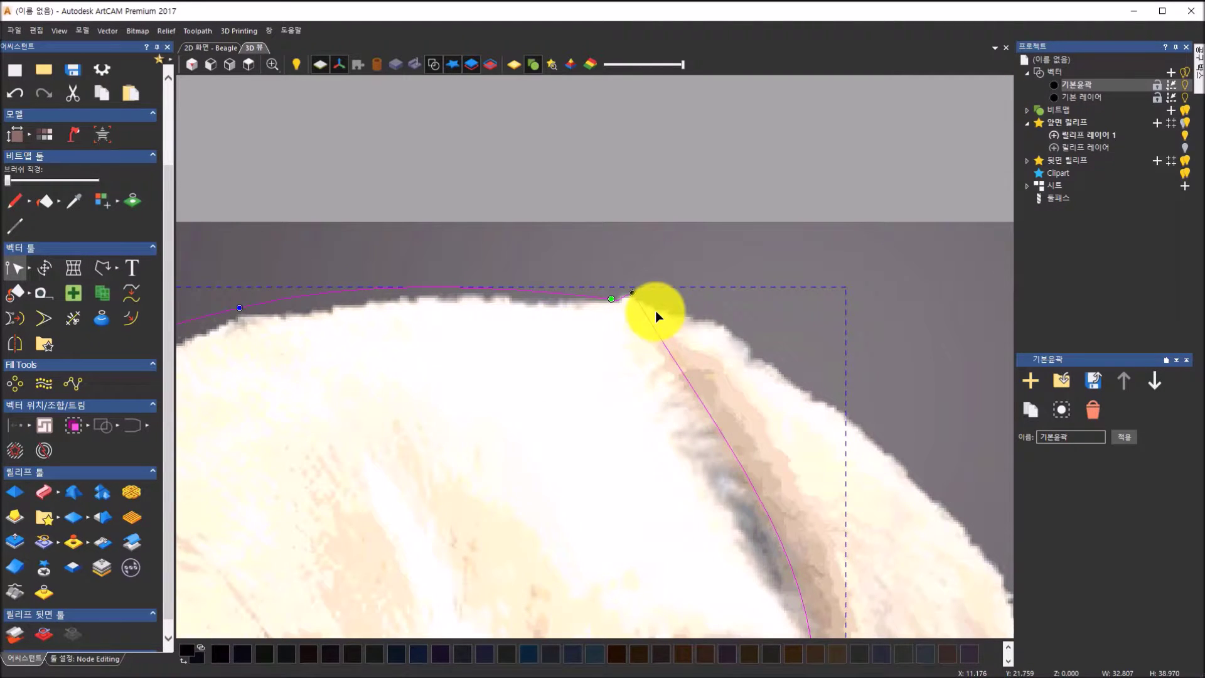
# Pull the head outline's two nodes on the left side of the forehead inward onto the fur edge
pyautogui.scroll(-5, 655, 310)
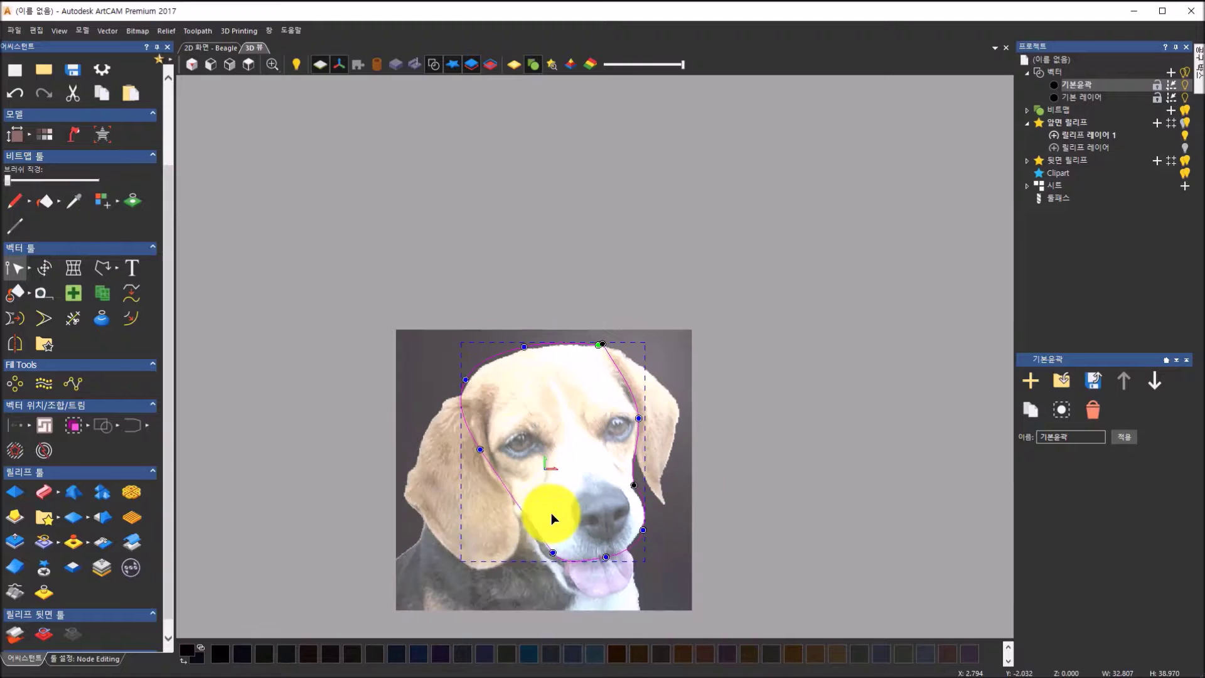
pyautogui.scroll(1, 533, 560)
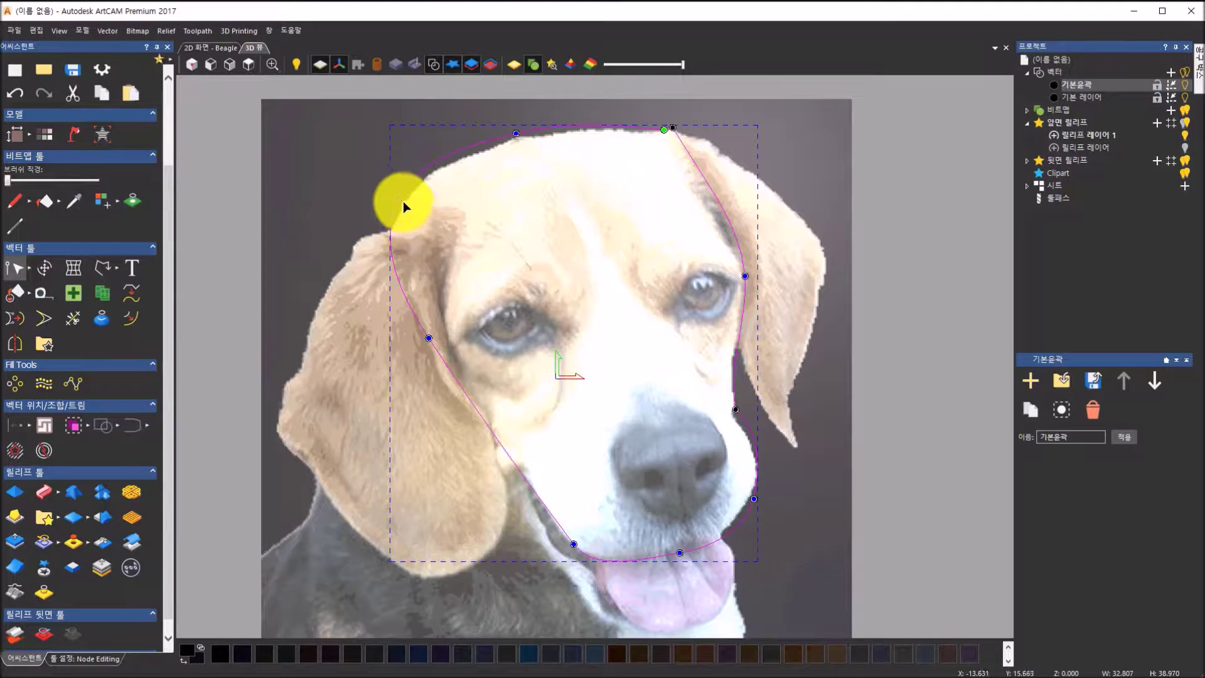
pyautogui.moveTo(401, 200); pyautogui.dragTo(404, 202)
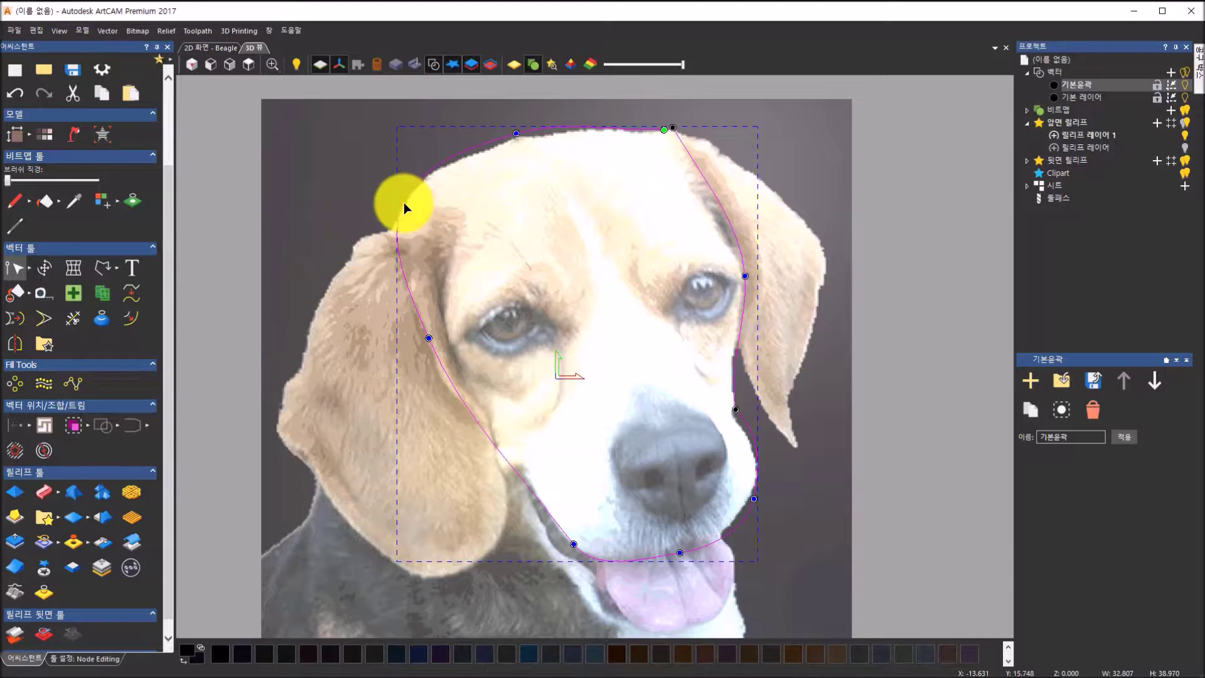
pyautogui.moveTo(518, 144); pyautogui.dragTo(519, 138)
# Move the corner node beside the start node down along the right ear's inner edge and make it a smooth node
pyautogui.scroll(3, 672, 130)
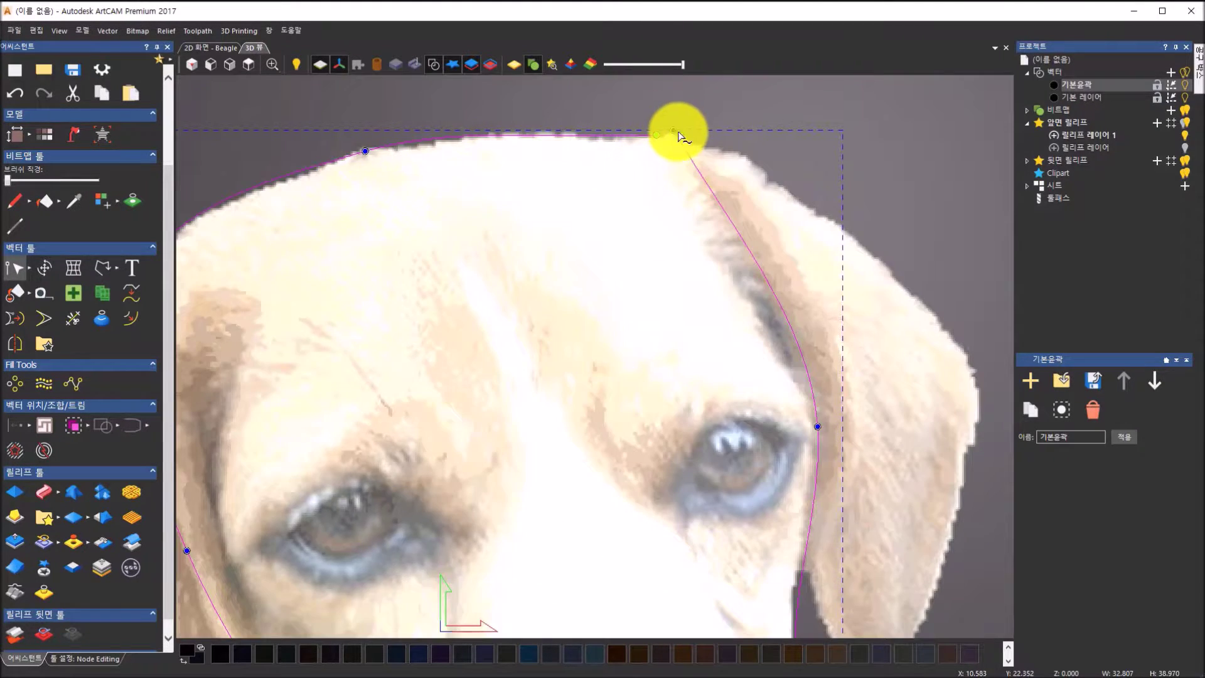
pyautogui.moveTo(676, 131); pyautogui.dragTo(740, 242)
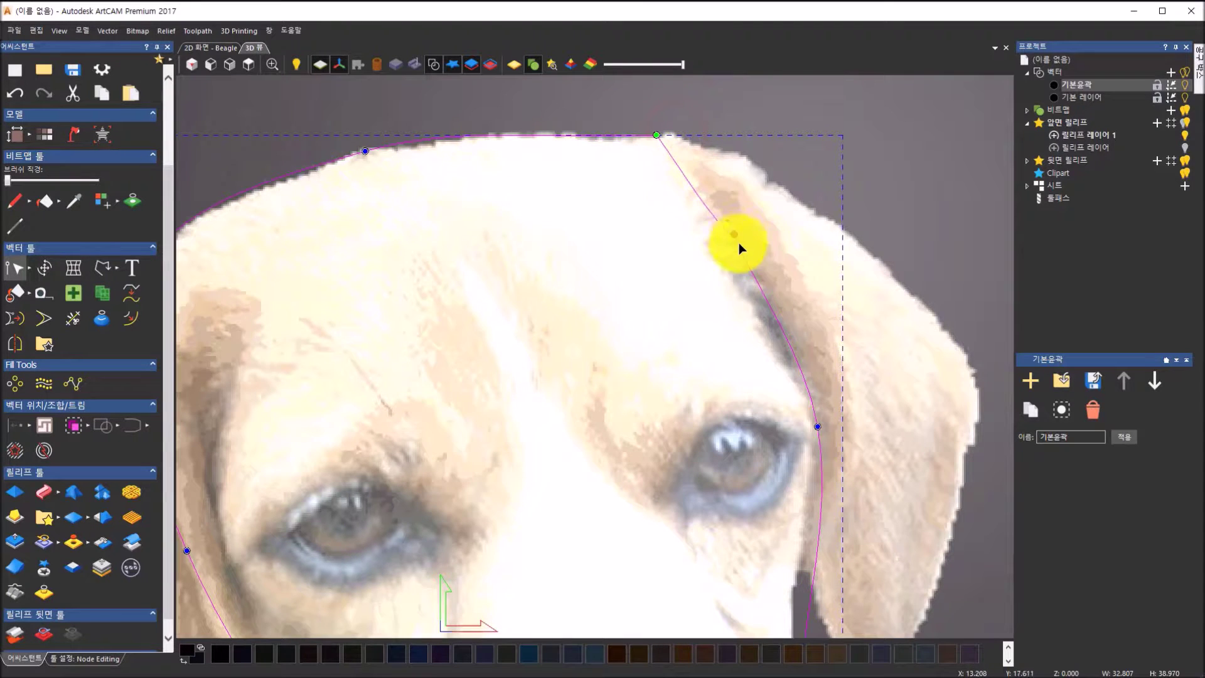
pyautogui.scroll(-2, 771, 314)
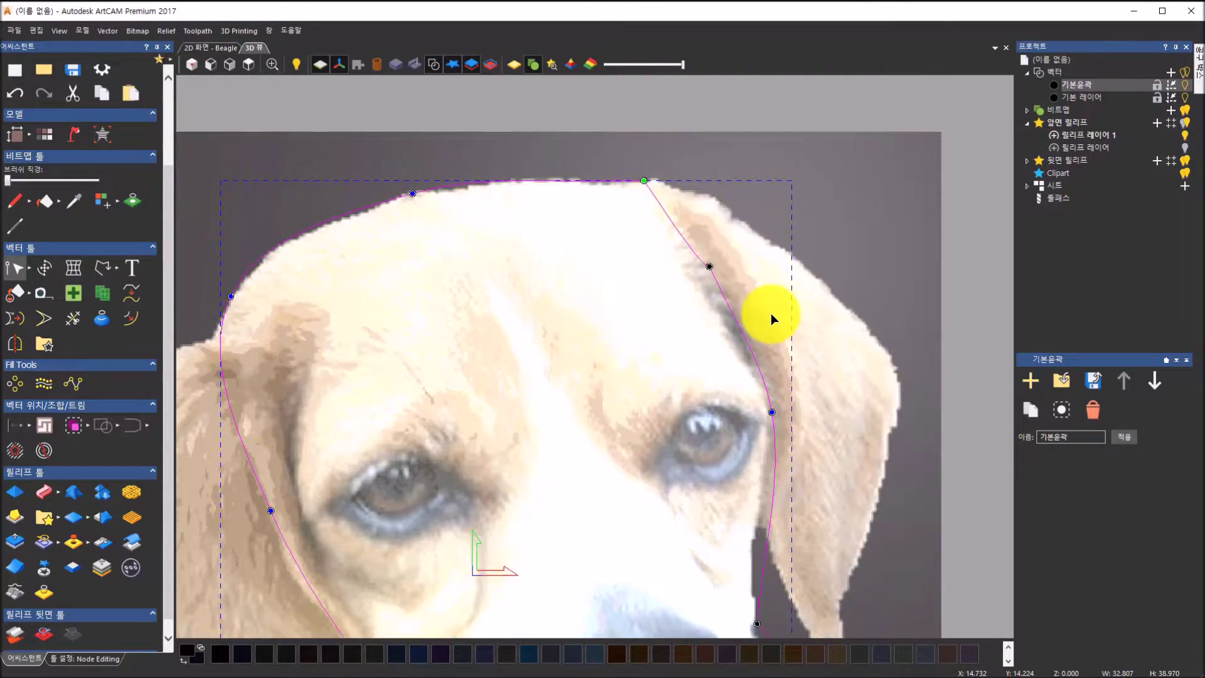
pyautogui.scroll(-2, 728, 361)
pyautogui.scroll(1, 696, 394)
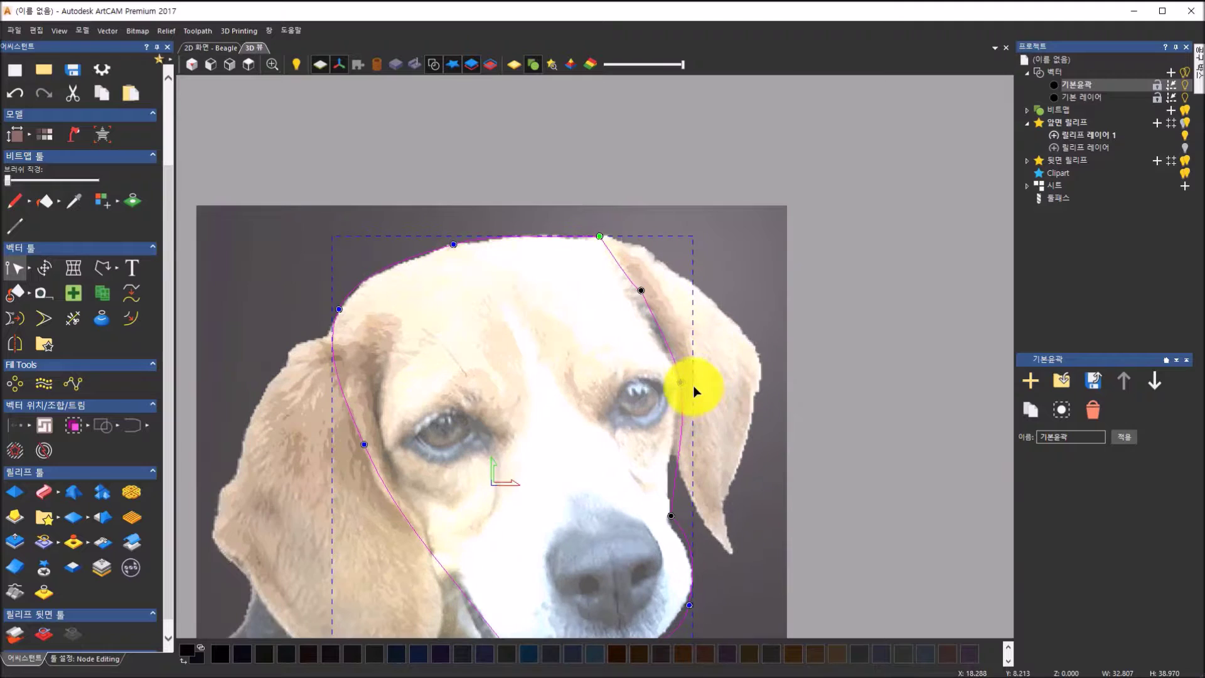
pyautogui.scroll(1, 653, 301)
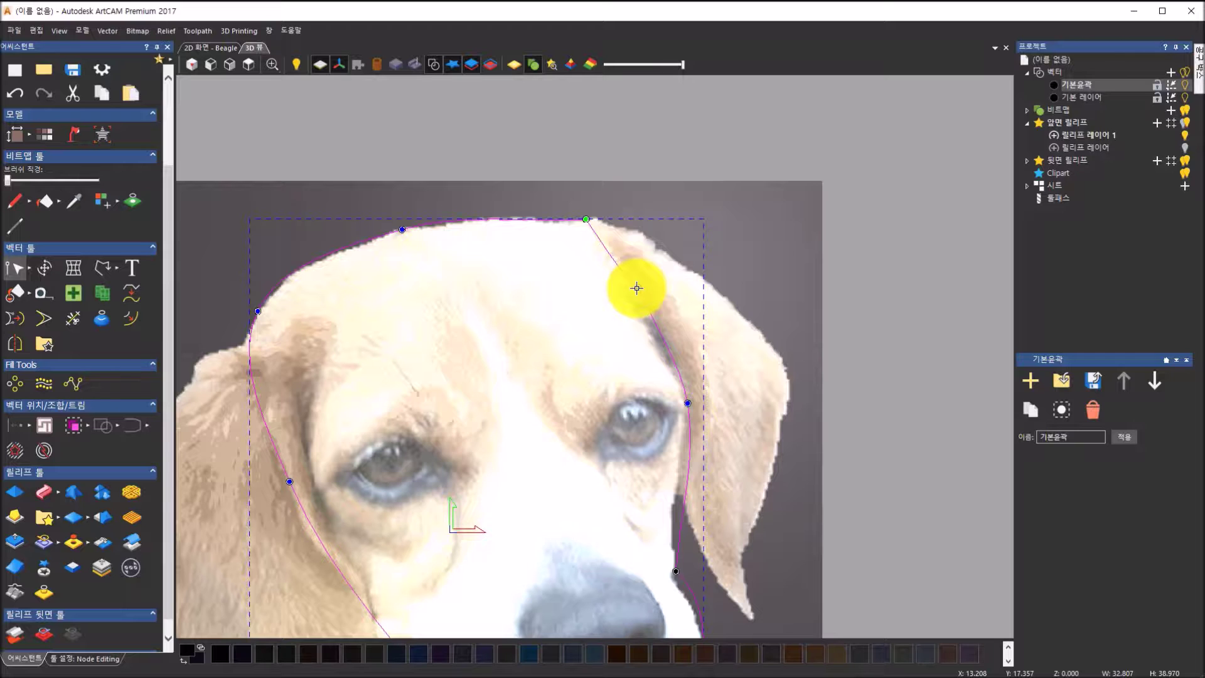
pyautogui.rightClick(636, 288)
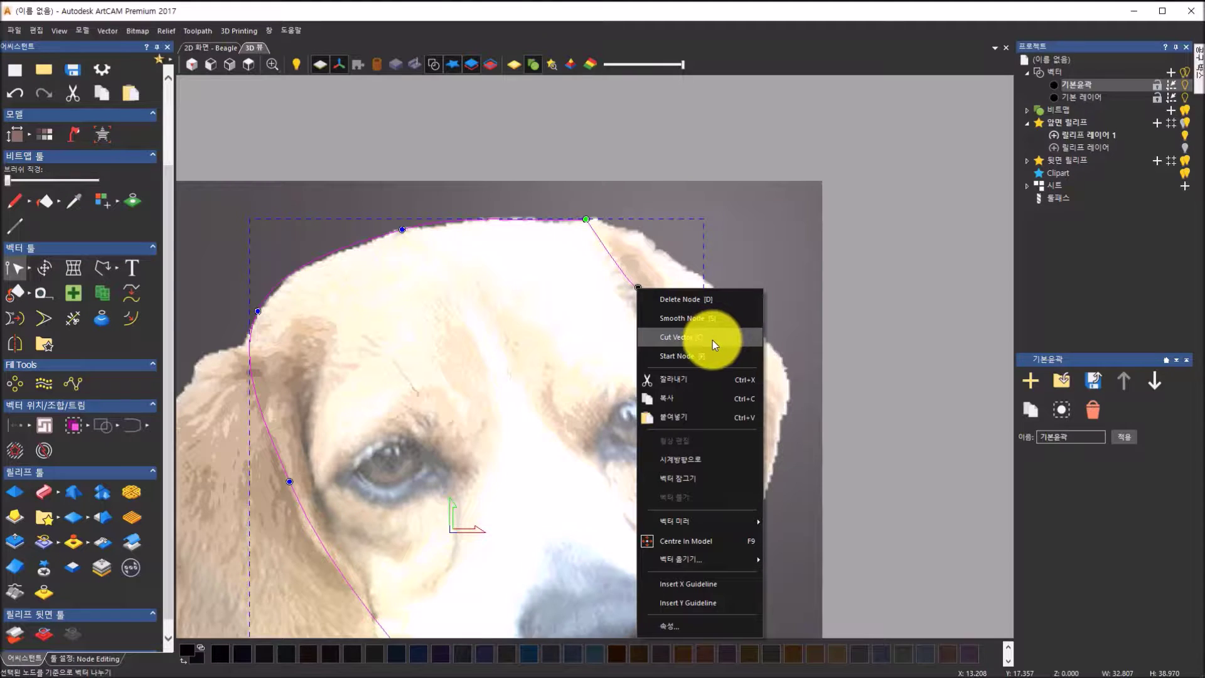
pyautogui.click(640, 25)
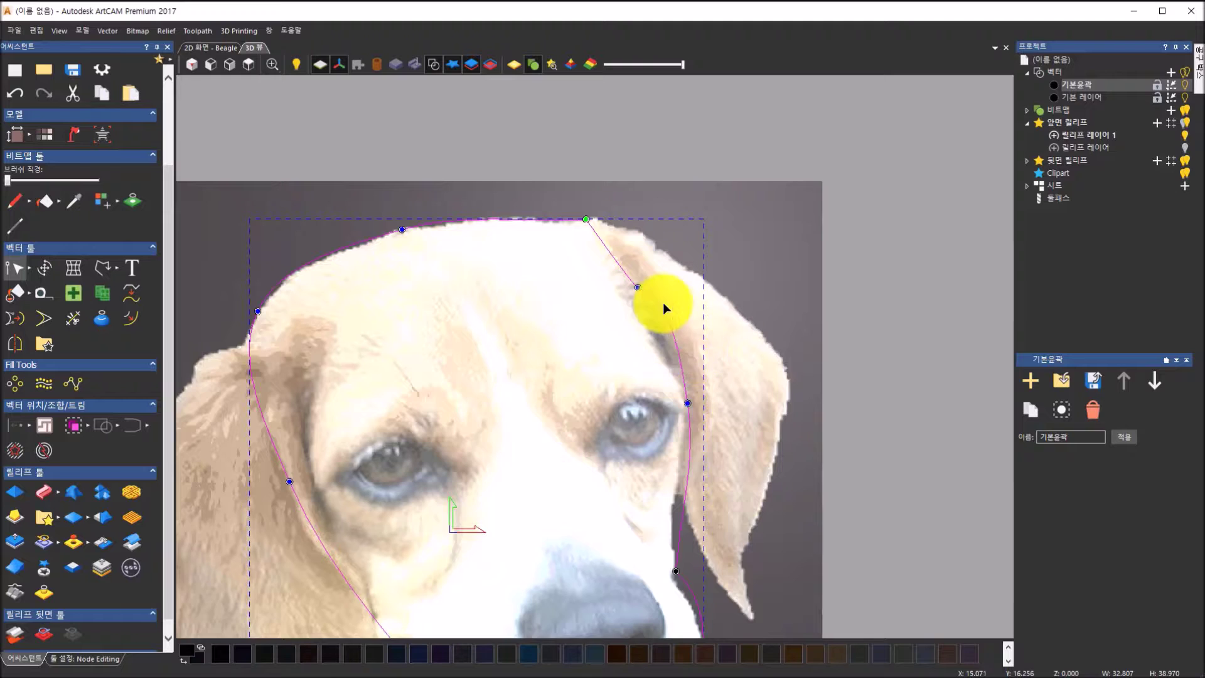
# Make the start node at the forehead-ear junction smooth and shift it slightly towards the right ear
pyautogui.scroll(1, 662, 304)
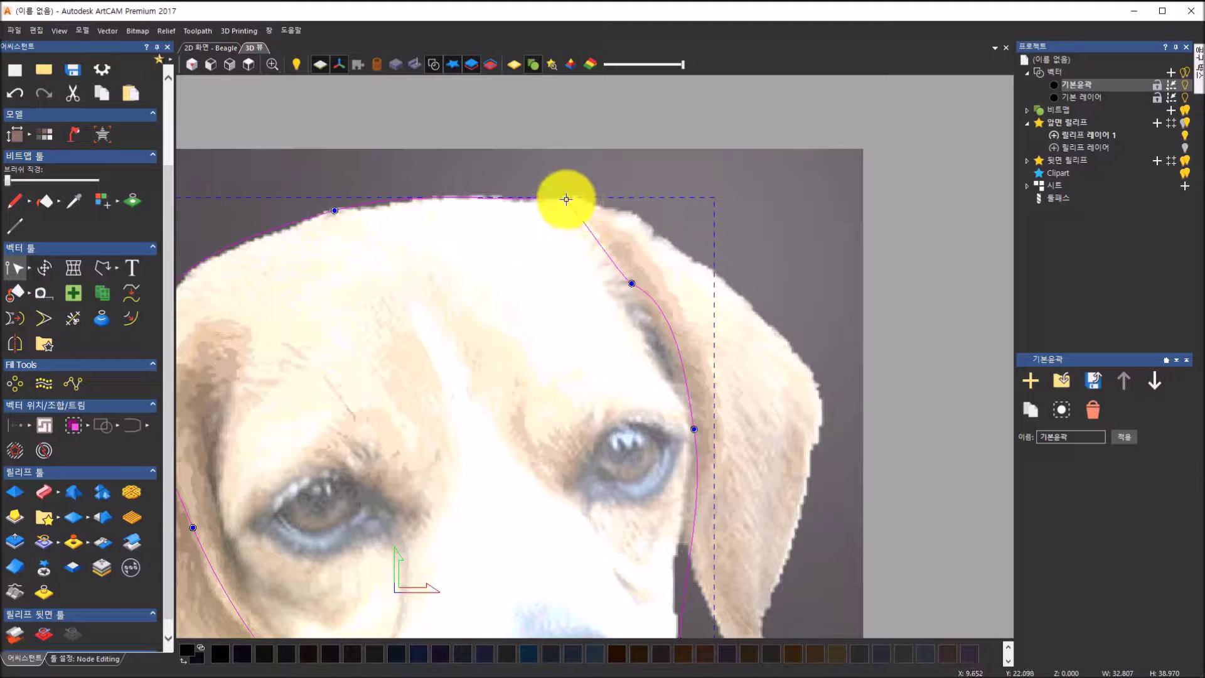
pyautogui.press('s')
pyautogui.moveTo(568, 200)
pyautogui.mouseDown()
pyautogui.moveTo(577, 220)
pyautogui.moveTo(586, 212)
pyautogui.mouseUp()
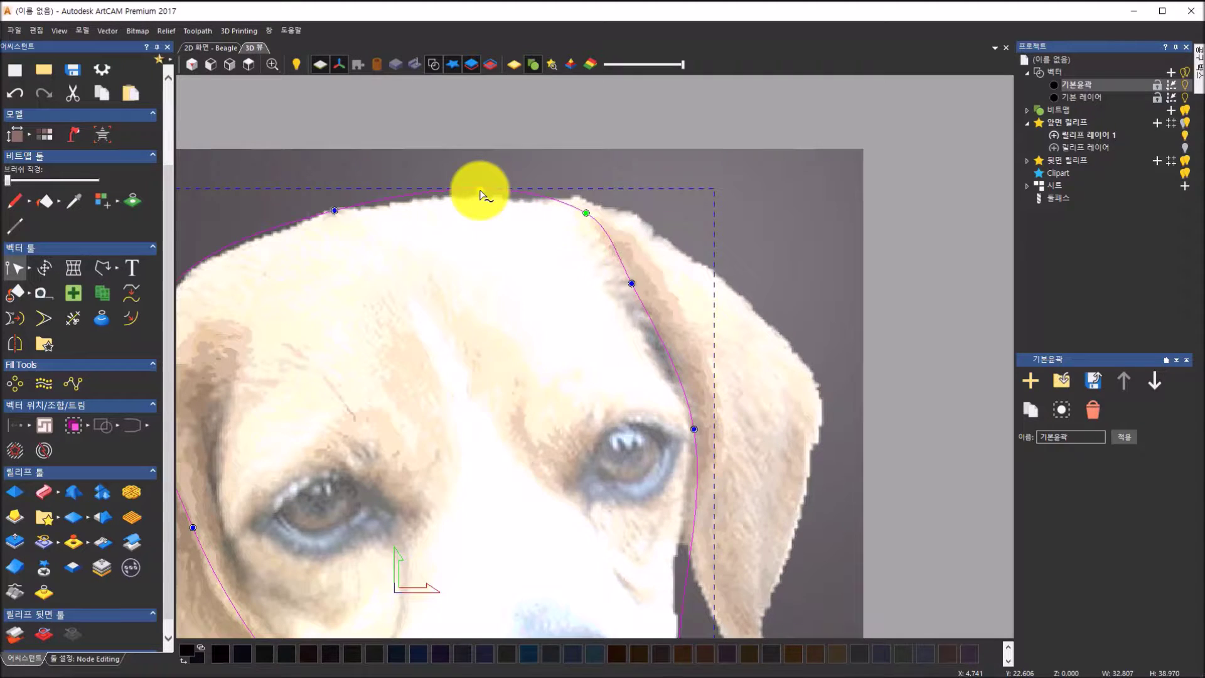
# Insert two nodes along the top of the forehead and adjust them and the start node to follow the fur edge
pyautogui.rightClick(481, 195)
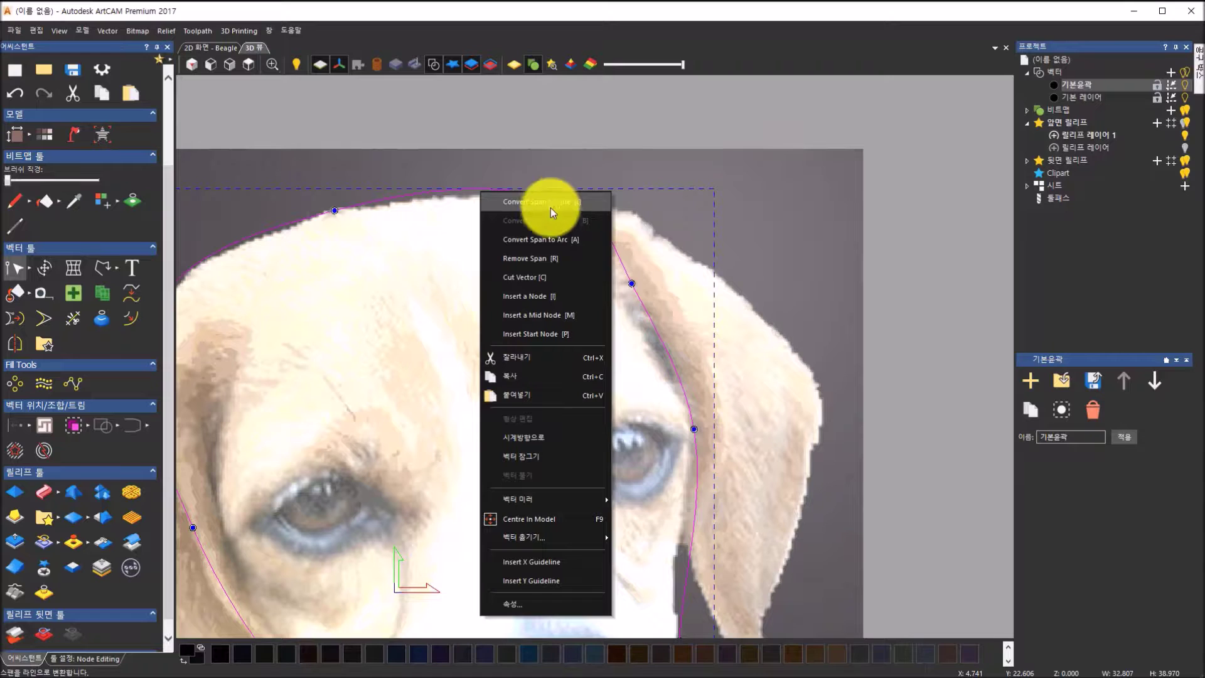
pyautogui.click(558, 300)
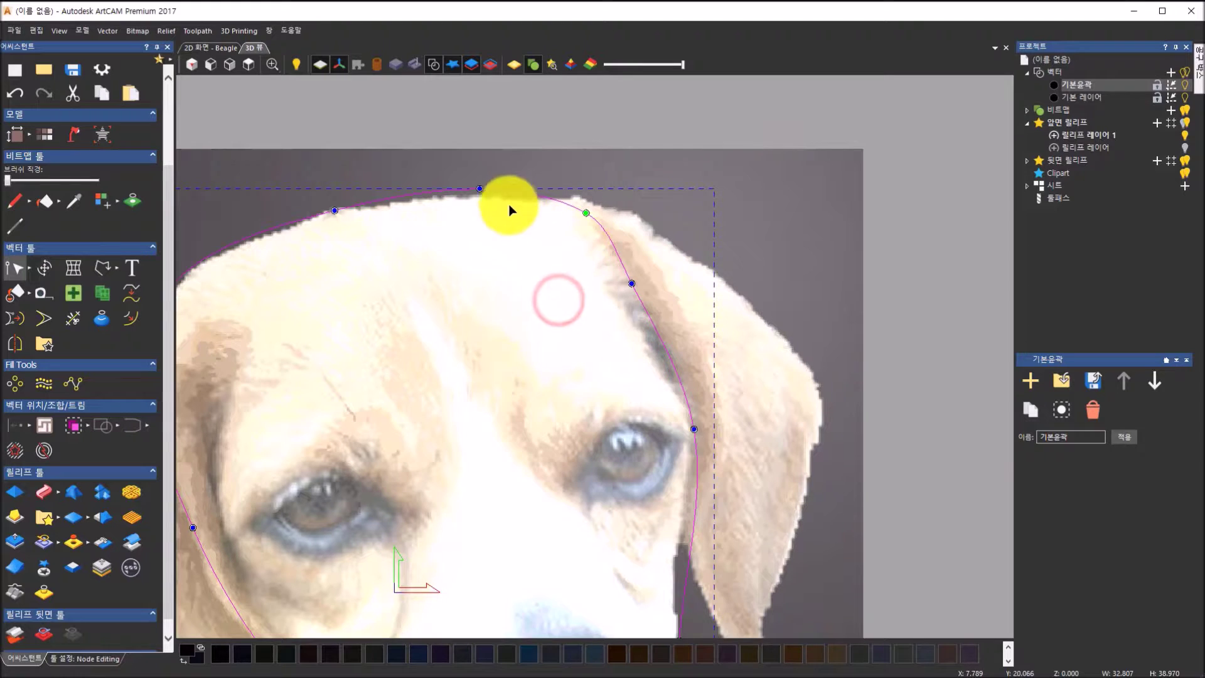
pyautogui.moveTo(482, 189); pyautogui.dragTo(483, 196)
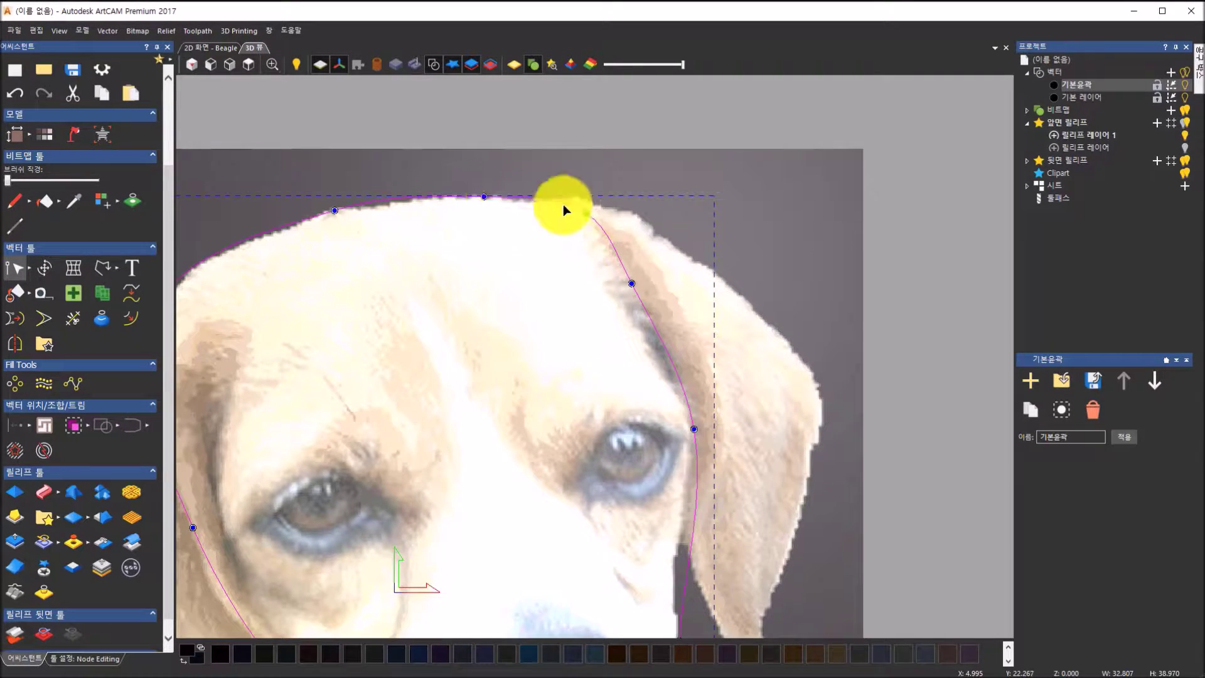
pyautogui.moveTo(583, 210); pyautogui.dragTo(580, 206)
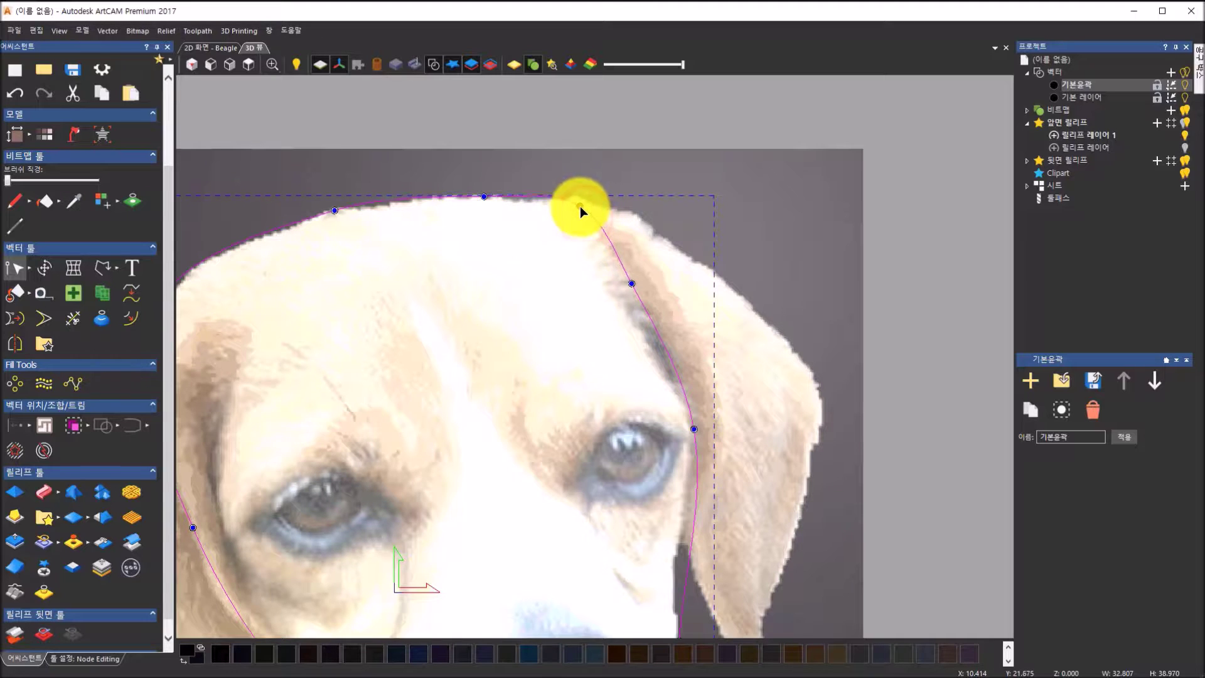
pyautogui.click(545, 201)
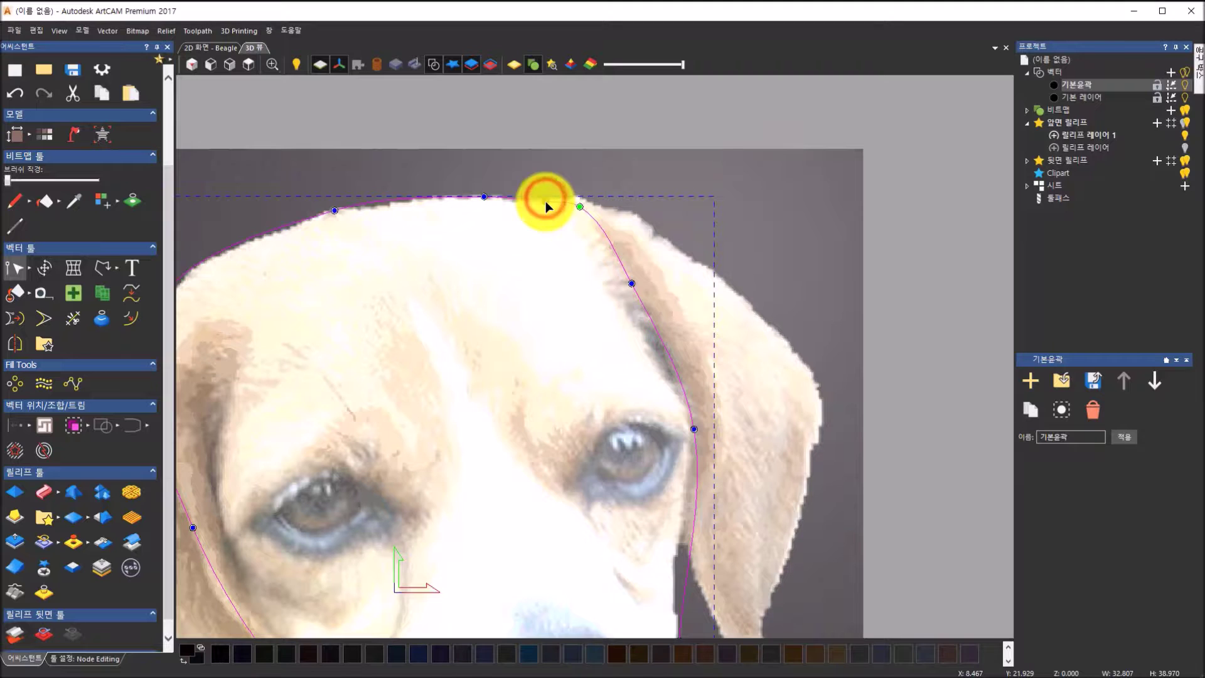
pyautogui.click(635, 284)
pyautogui.scroll(-2, 717, 482)
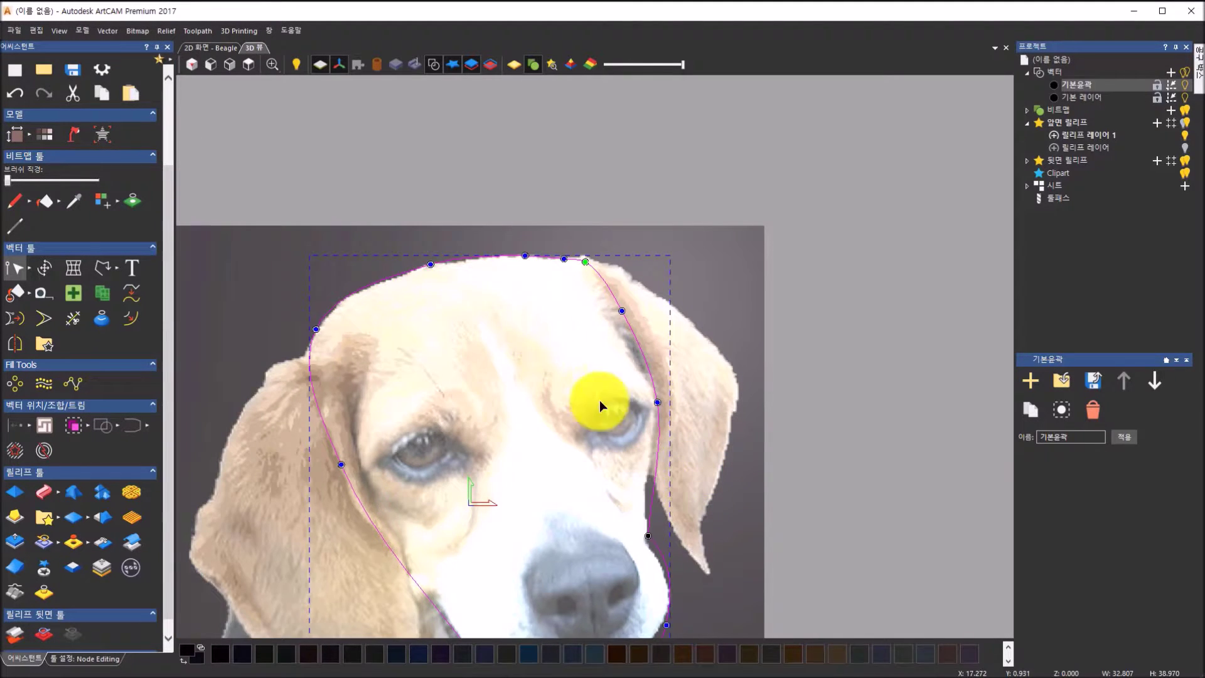
# Slide the left forehead node towards the crown and insert further nodes along the forehead's left slope
pyautogui.click(432, 265)
pyautogui.moveTo(453, 263); pyautogui.dragTo(472, 258)
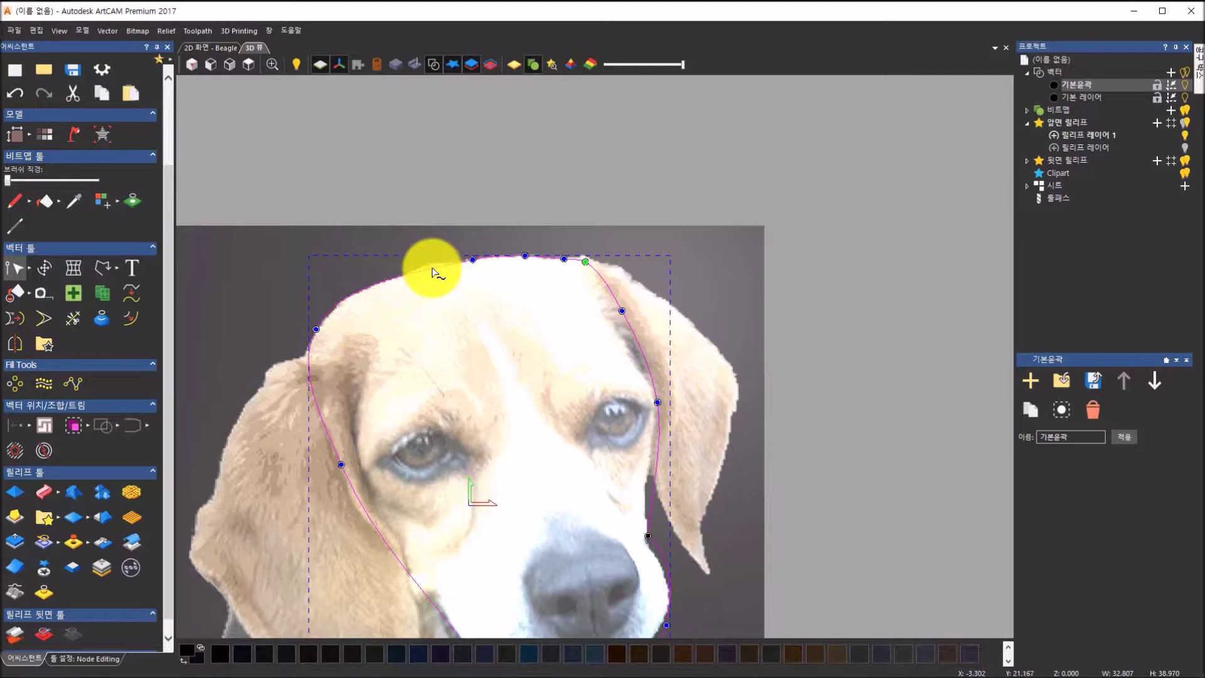
pyautogui.press('i')
pyautogui.moveTo(433, 270); pyautogui.dragTo(428, 264)
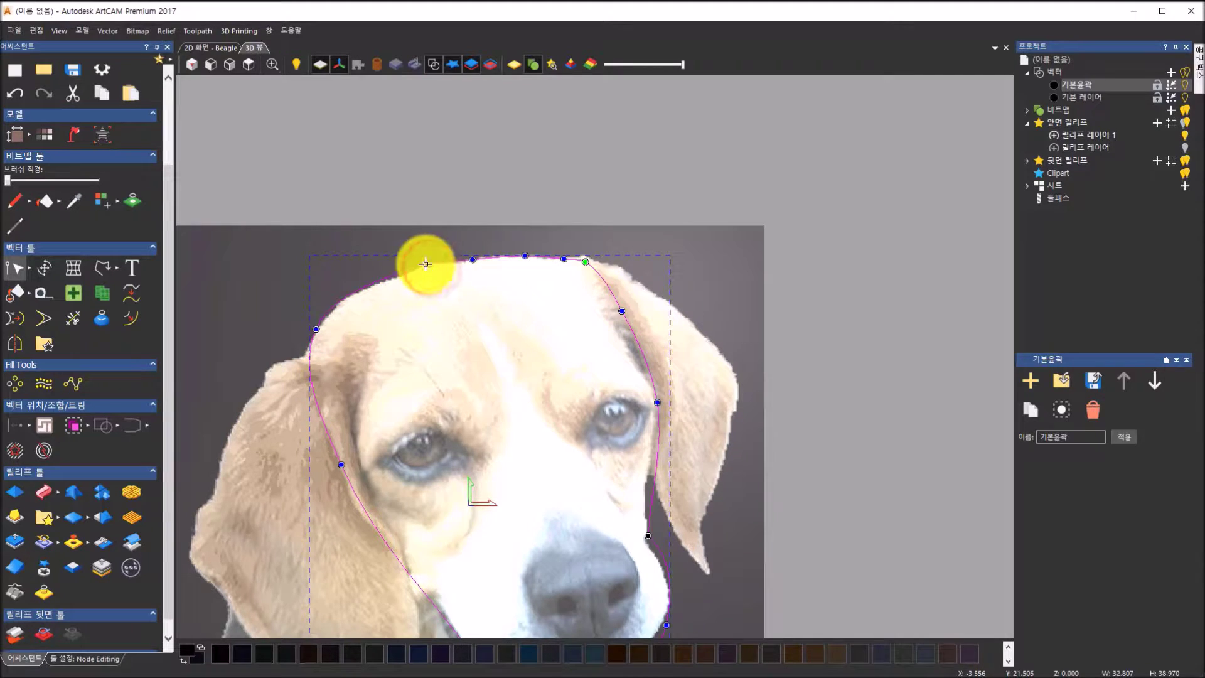
pyautogui.click(383, 279)
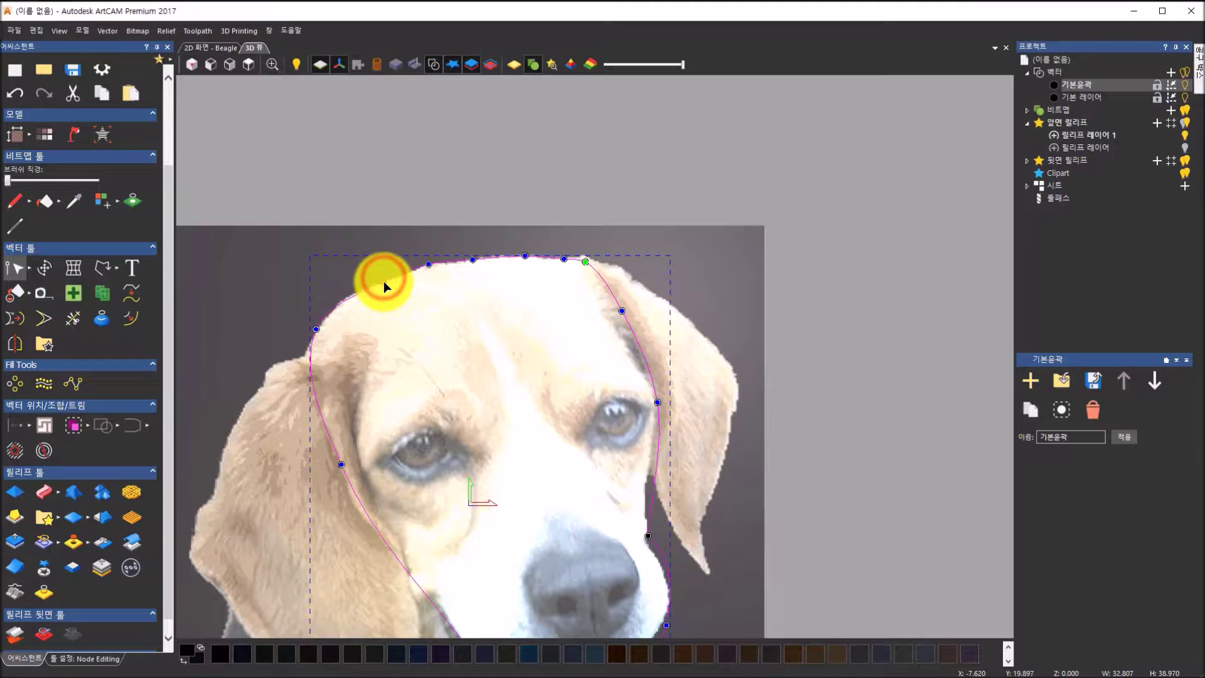
# Fit the left forehead nodes to the fur edge and pull a new node out to where the left ear meets the head
pyautogui.moveTo(316, 329); pyautogui.dragTo(343, 302)
pyautogui.click(386, 283)
pyautogui.scroll(2, 377, 290)
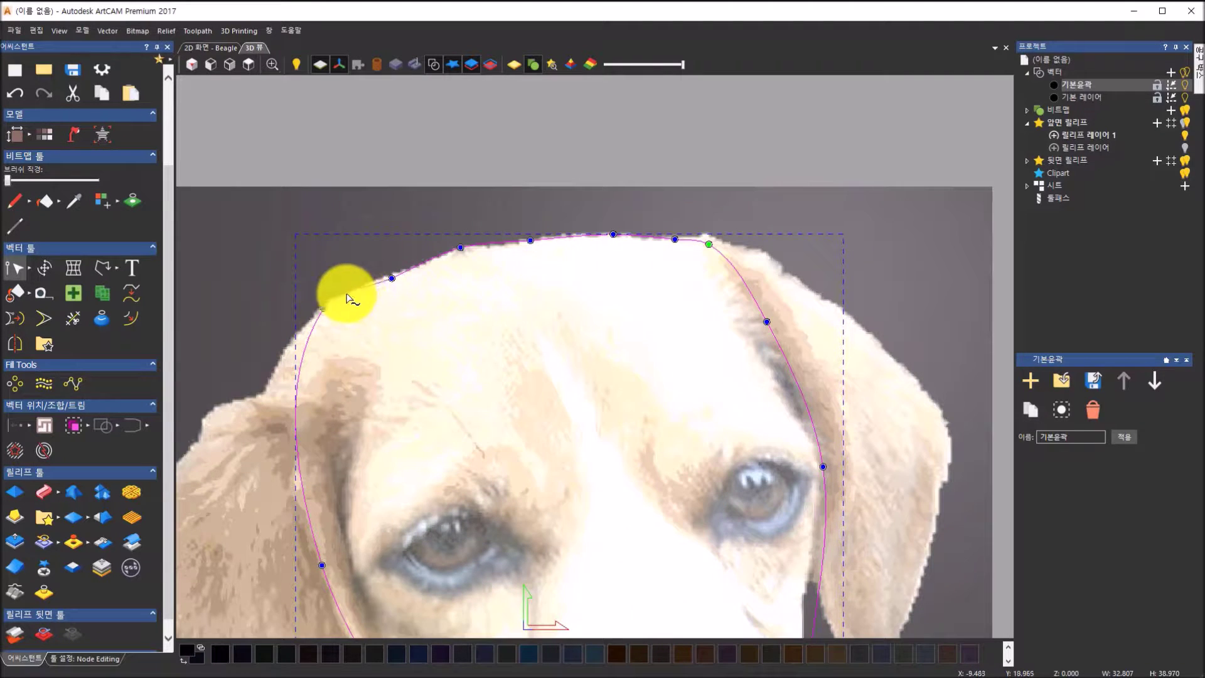
pyautogui.click(391, 277)
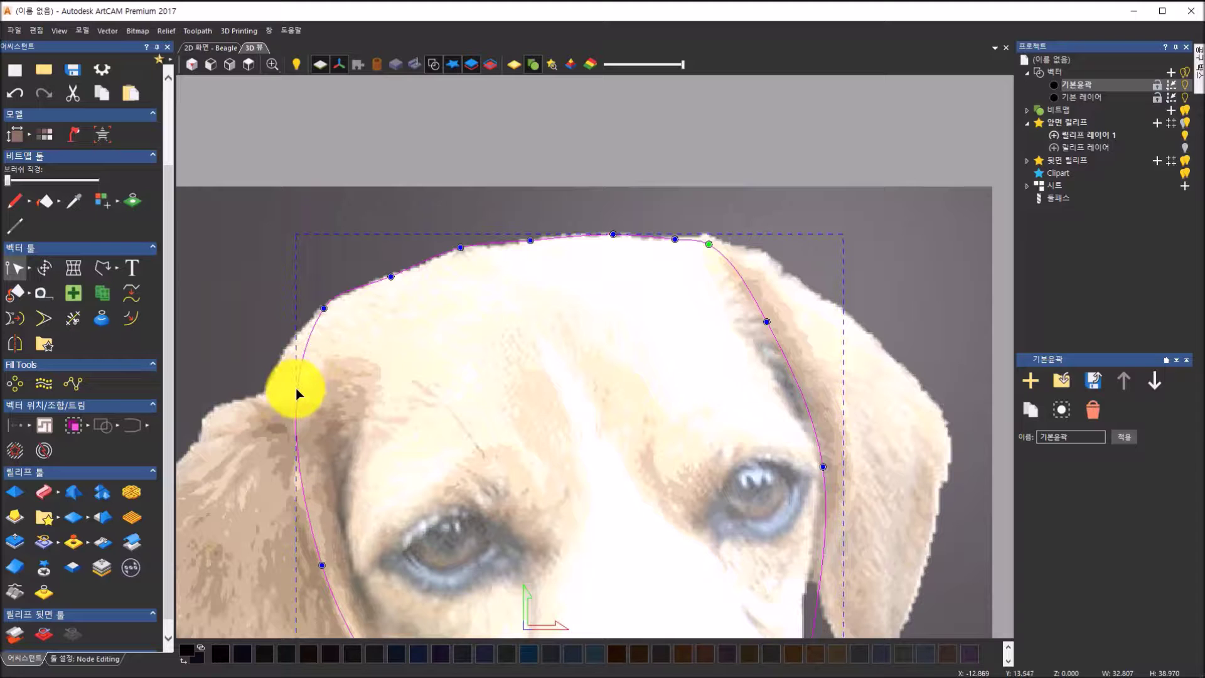
pyautogui.moveTo(296, 387); pyautogui.dragTo(263, 399)
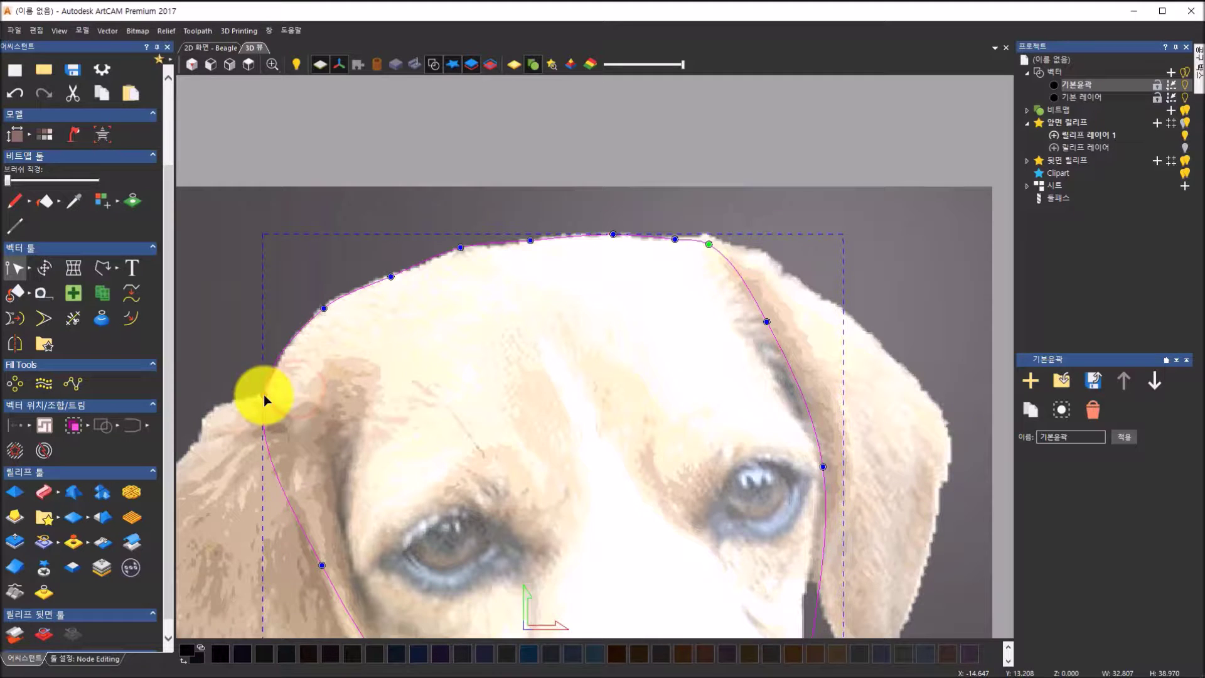
# Insert a node at the left cheek's edge beside the muzzle and move the node above it down and outward over the left ear
pyautogui.scroll(-3, 296, 477)
pyautogui.scroll(2, 488, 472)
pyautogui.scroll(-2, 487, 473)
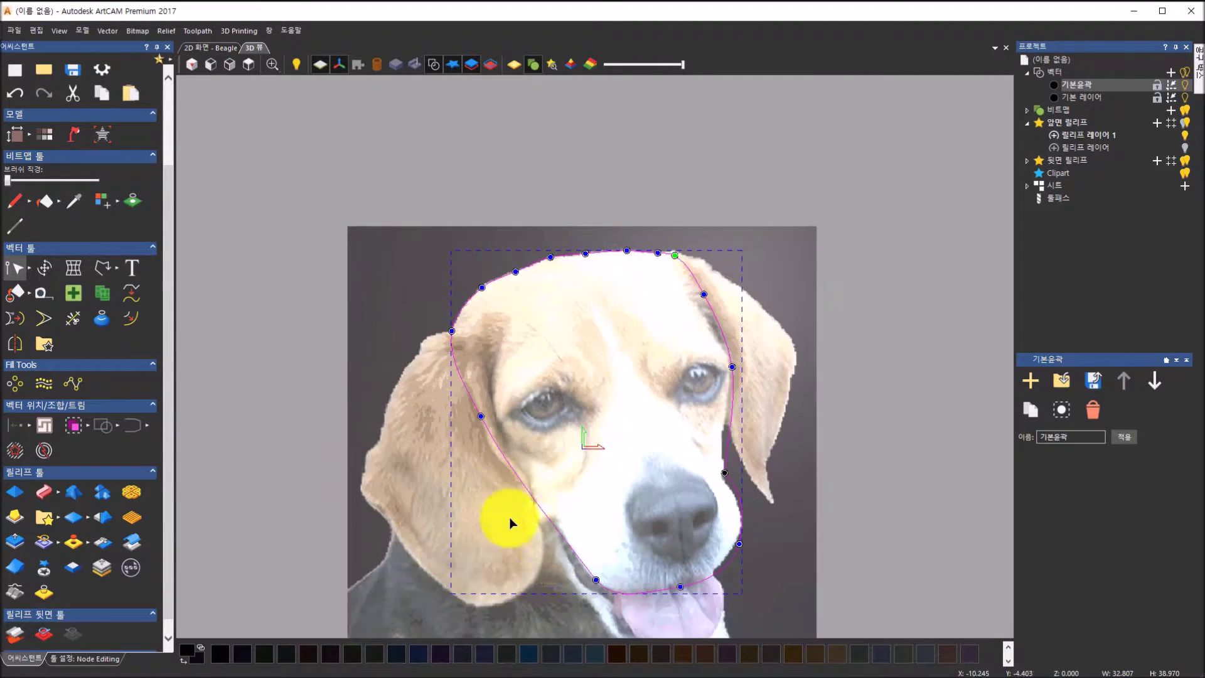
pyautogui.scroll(1, 510, 517)
pyautogui.doubleClick(463, 379)
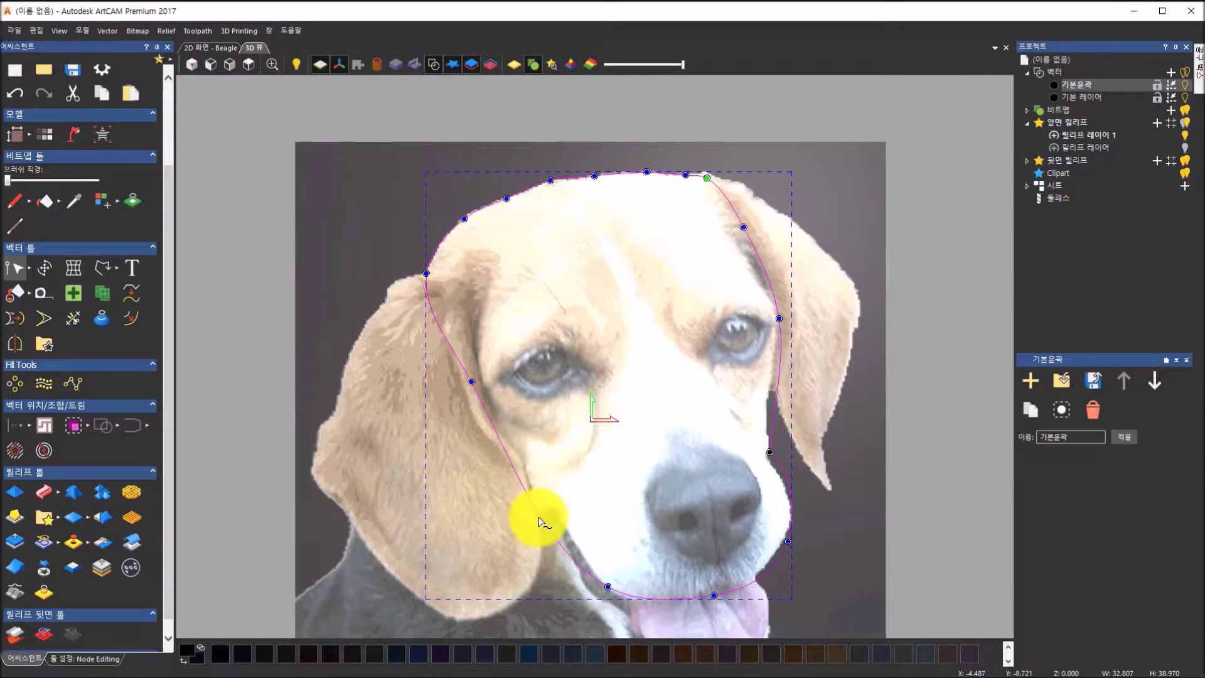
pyautogui.moveTo(539, 515); pyautogui.dragTo(549, 506)
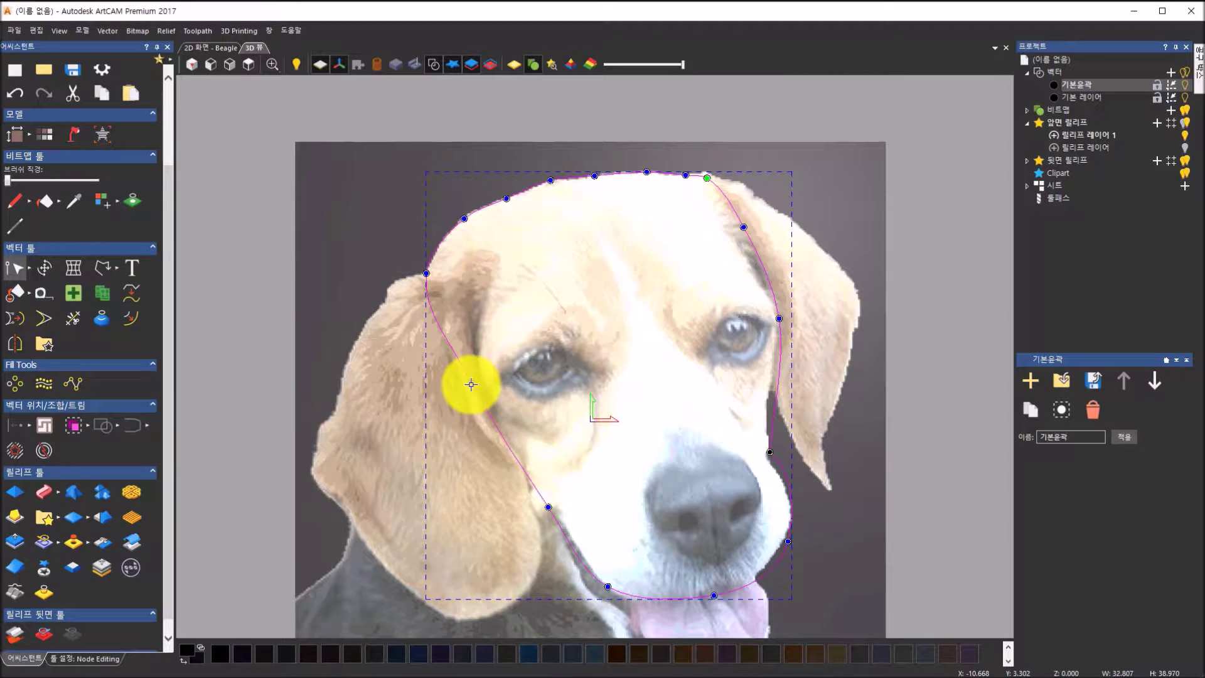
pyautogui.moveTo(471, 384); pyautogui.dragTo(461, 447)
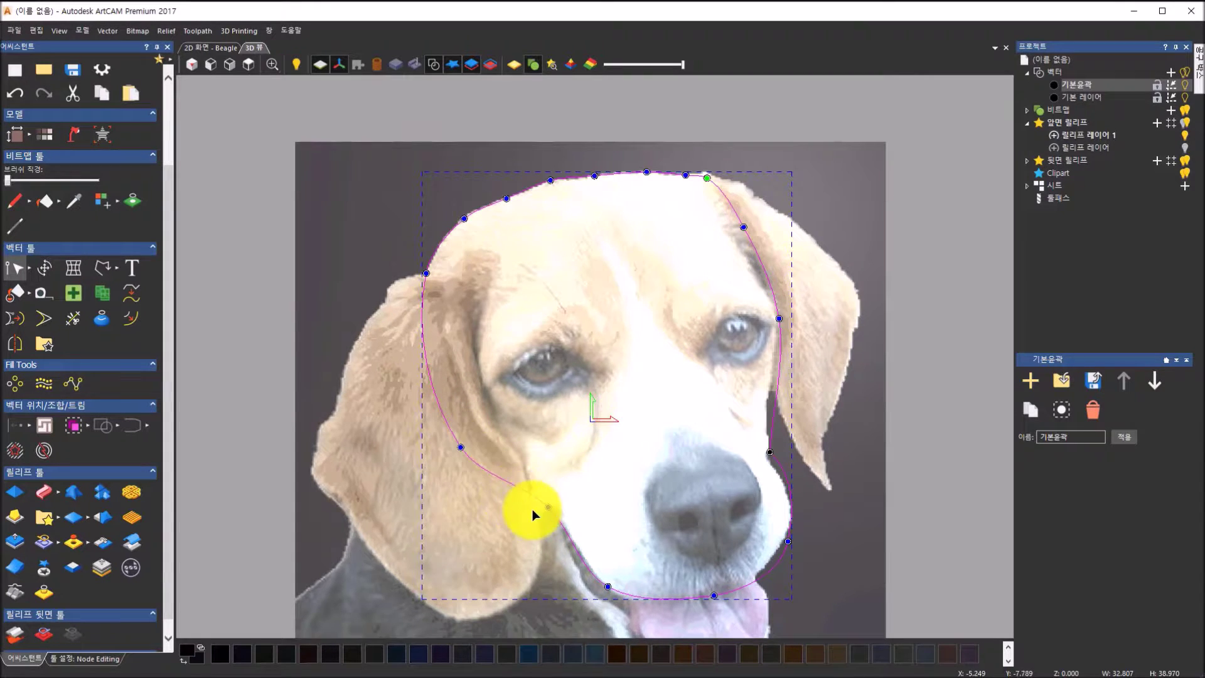
# Adjust the outline's nodes around the chin and muzzle, and insert a node on the muzzle's right side to follow its bulge
pyautogui.scroll(-2, 593, 510)
pyautogui.scroll(1, 593, 509)
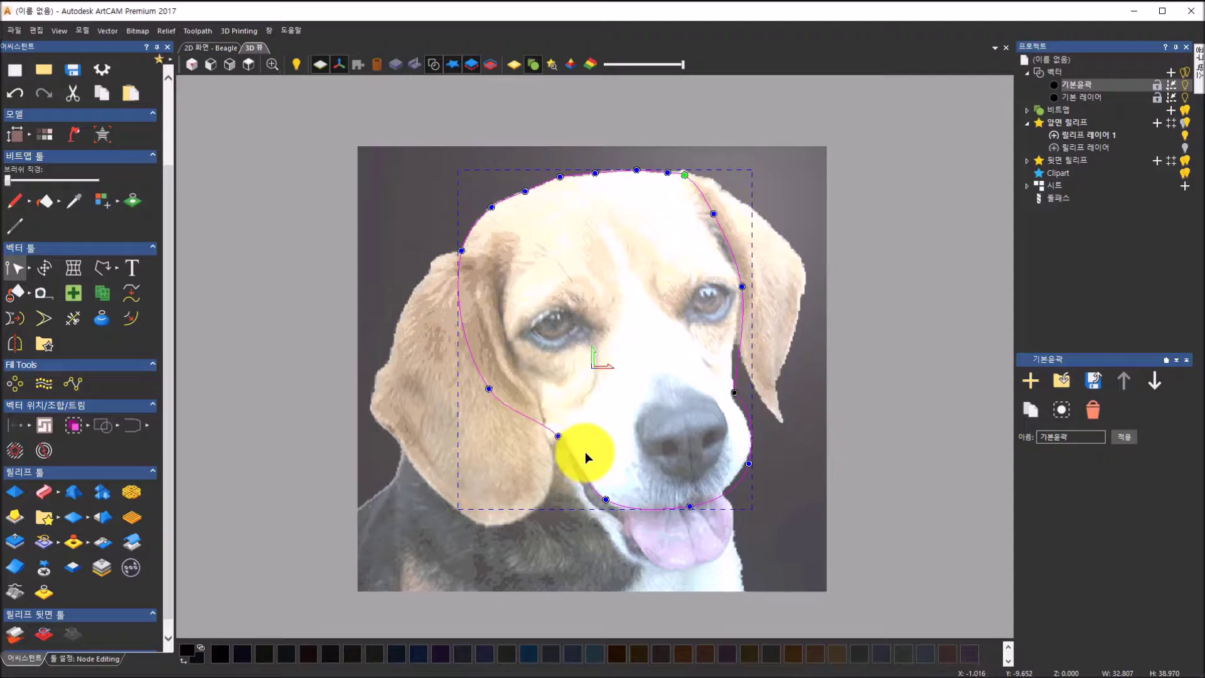
pyautogui.scroll(-1, 584, 452)
pyautogui.scroll(1, 617, 478)
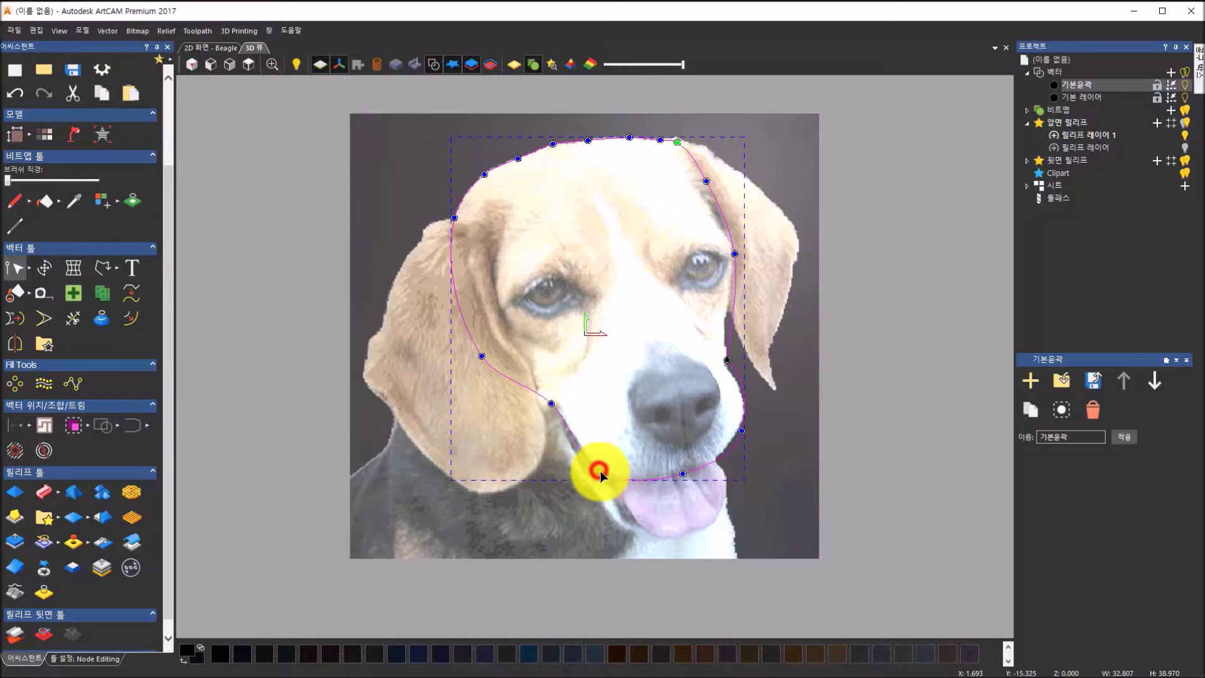
pyautogui.moveTo(681, 474); pyautogui.dragTo(684, 474)
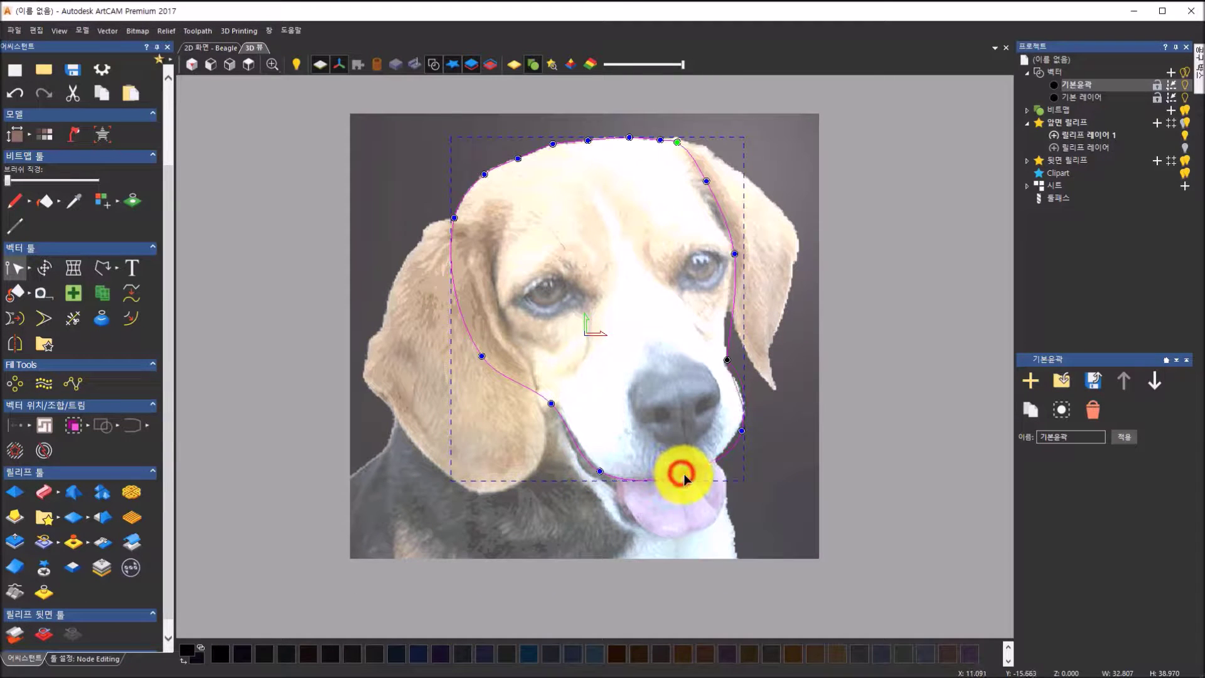
pyautogui.moveTo(742, 431); pyautogui.dragTo(738, 428)
pyautogui.click(736, 386)
pyautogui.moveTo(740, 388); pyautogui.dragTo(742, 389)
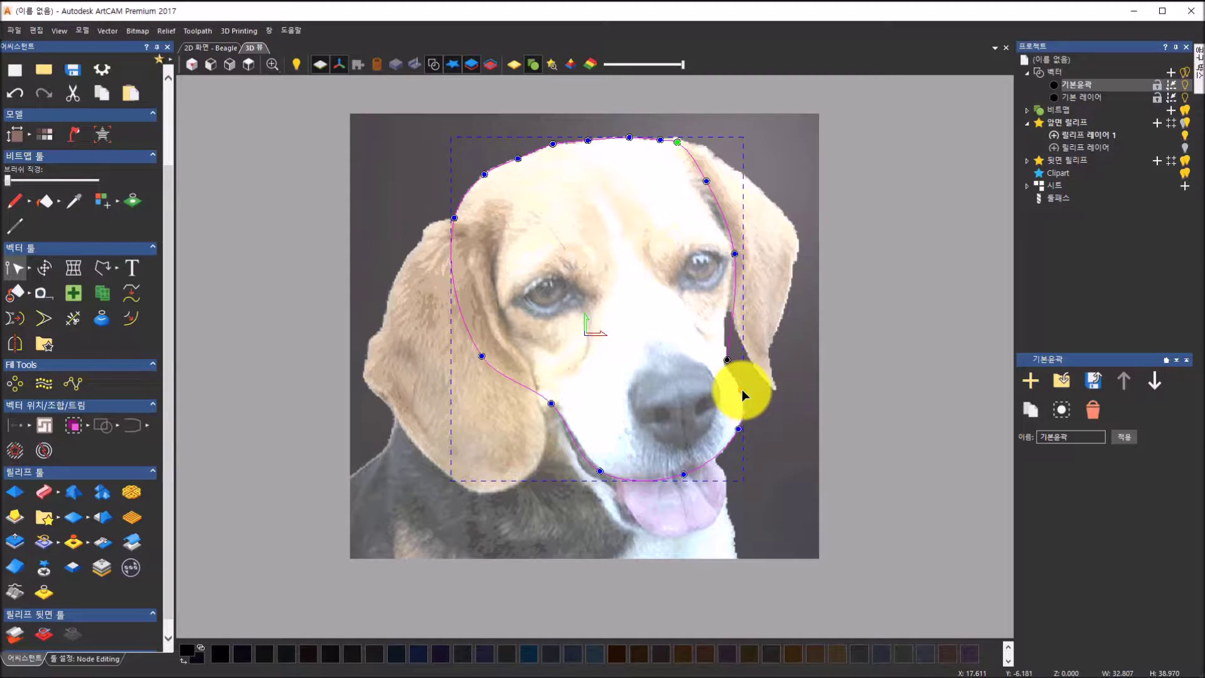
# Move the corner node at the notch above the muzzle's right side onto the fur edge and make it smooth
pyautogui.scroll(3, 730, 361)
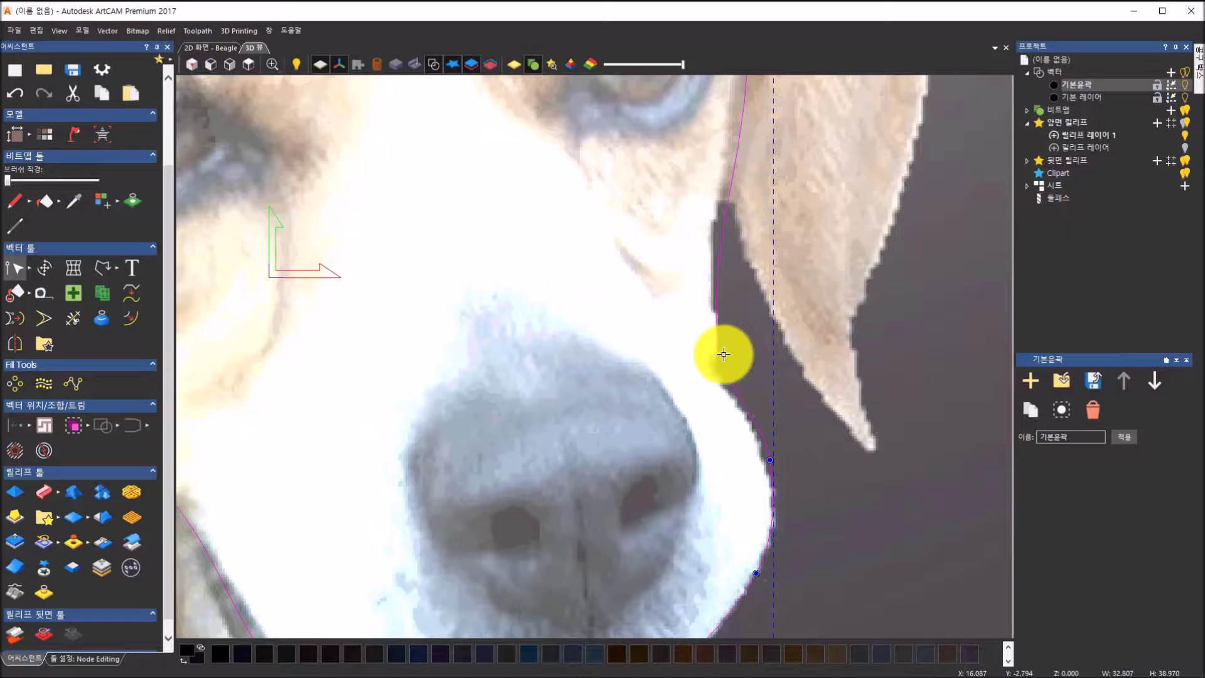
pyautogui.moveTo(722, 355); pyautogui.dragTo(718, 364)
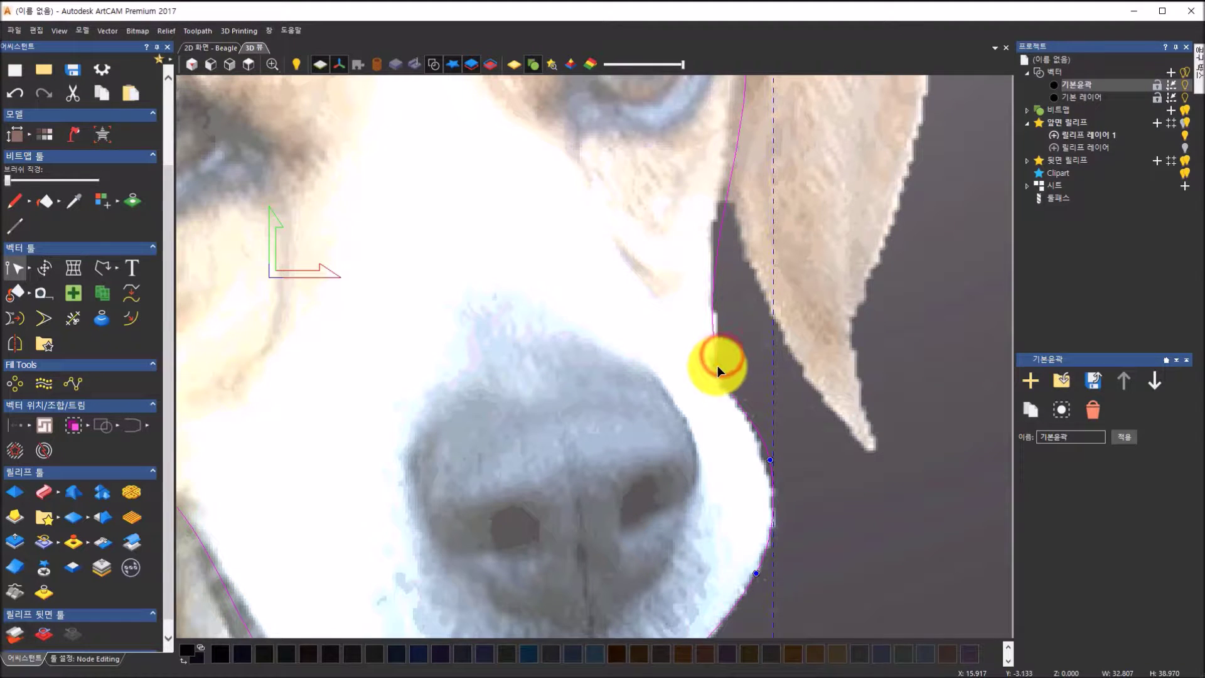
pyautogui.scroll(-3, 728, 326)
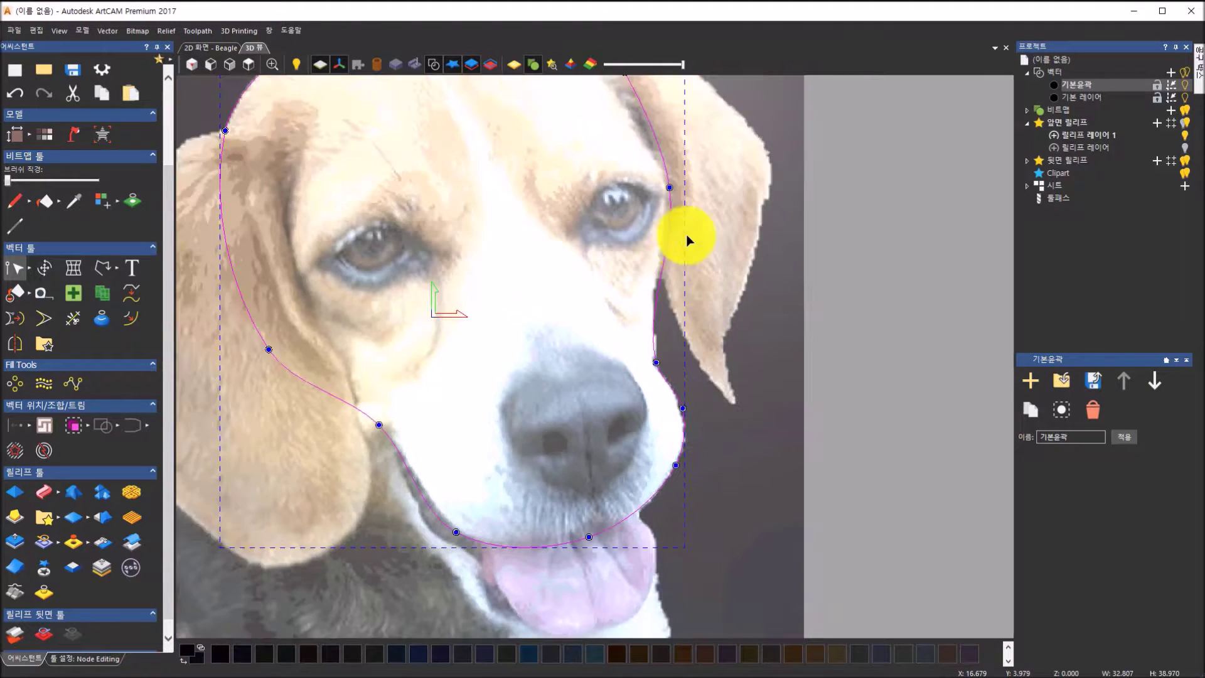
# Insert a node on the head outline at the right cheek below the eye and fit it and the node beneath it to the fur edge
pyautogui.click(659, 286)
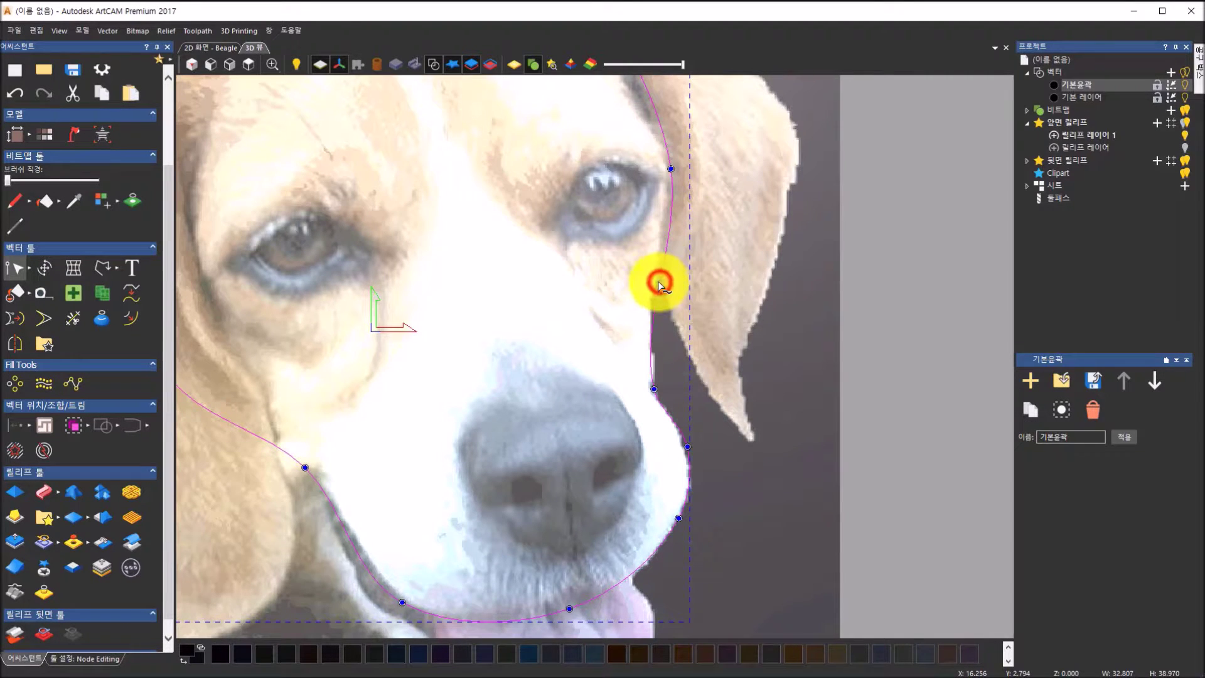
pyautogui.moveTo(657, 285); pyautogui.dragTo(660, 284)
pyautogui.click(656, 286)
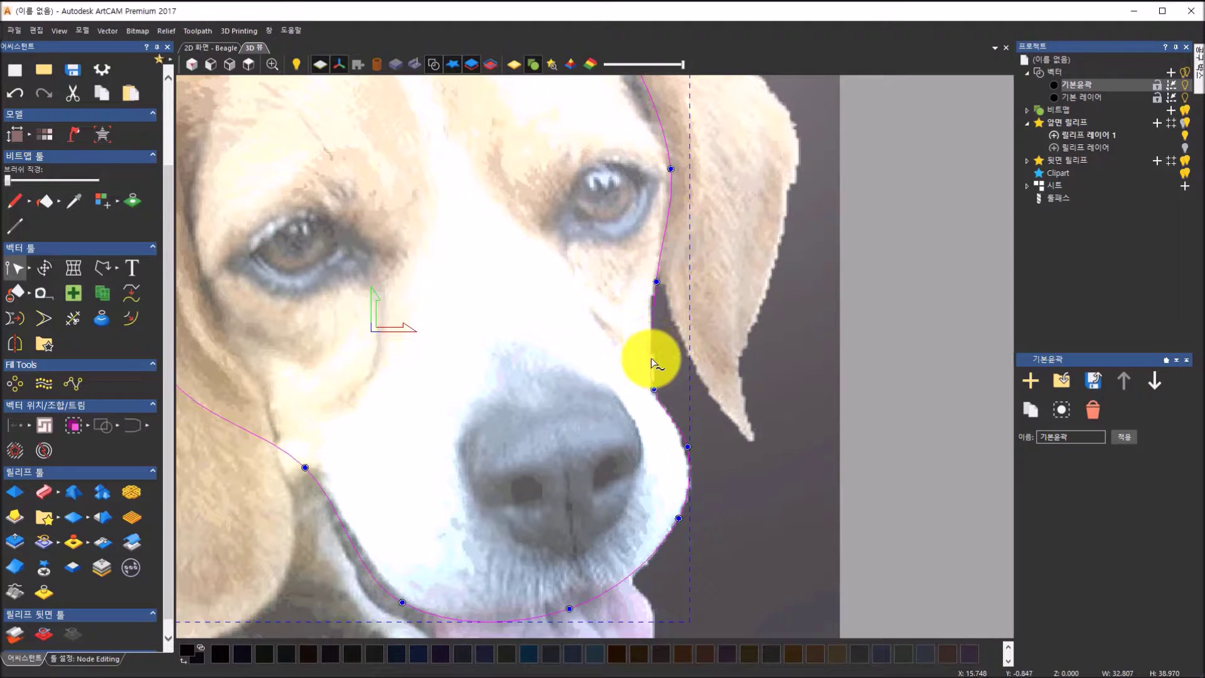
pyautogui.click(656, 387)
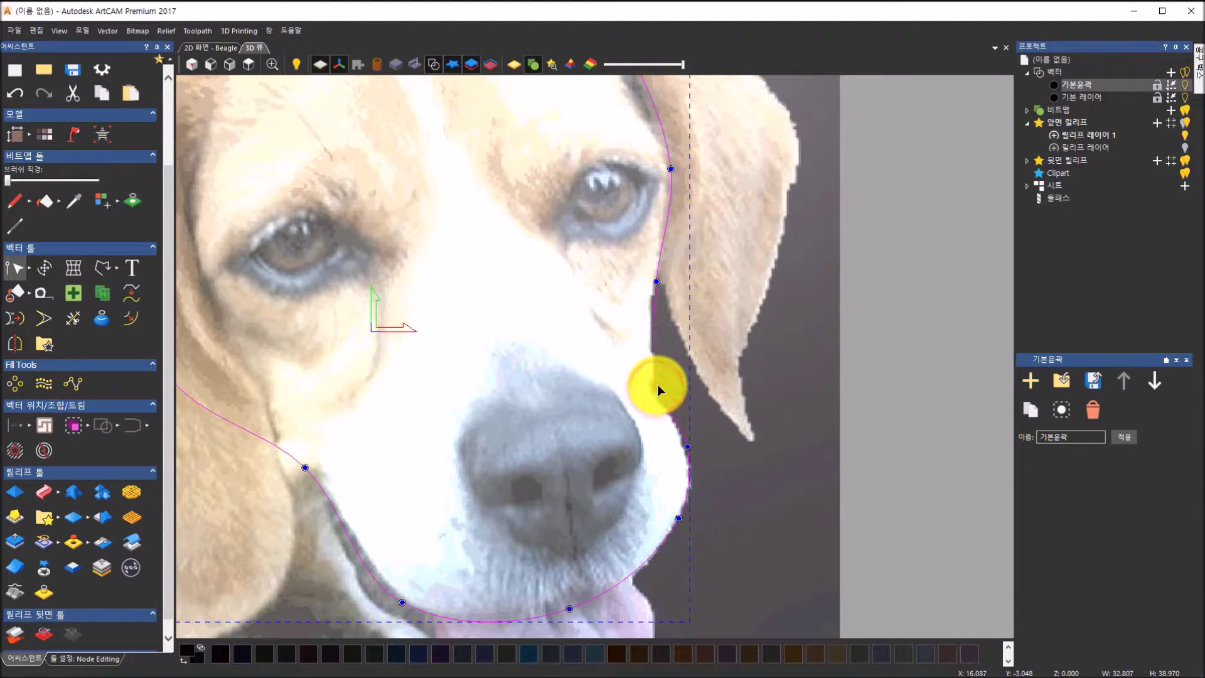
# Move the outline node at the root of the right ear inward onto the boundary between head and ear, and finish editing the head outline
pyautogui.scroll(-1, 679, 204)
pyautogui.scroll(1, 665, 201)
pyautogui.scroll(-2, 665, 202)
pyautogui.scroll(2, 569, 179)
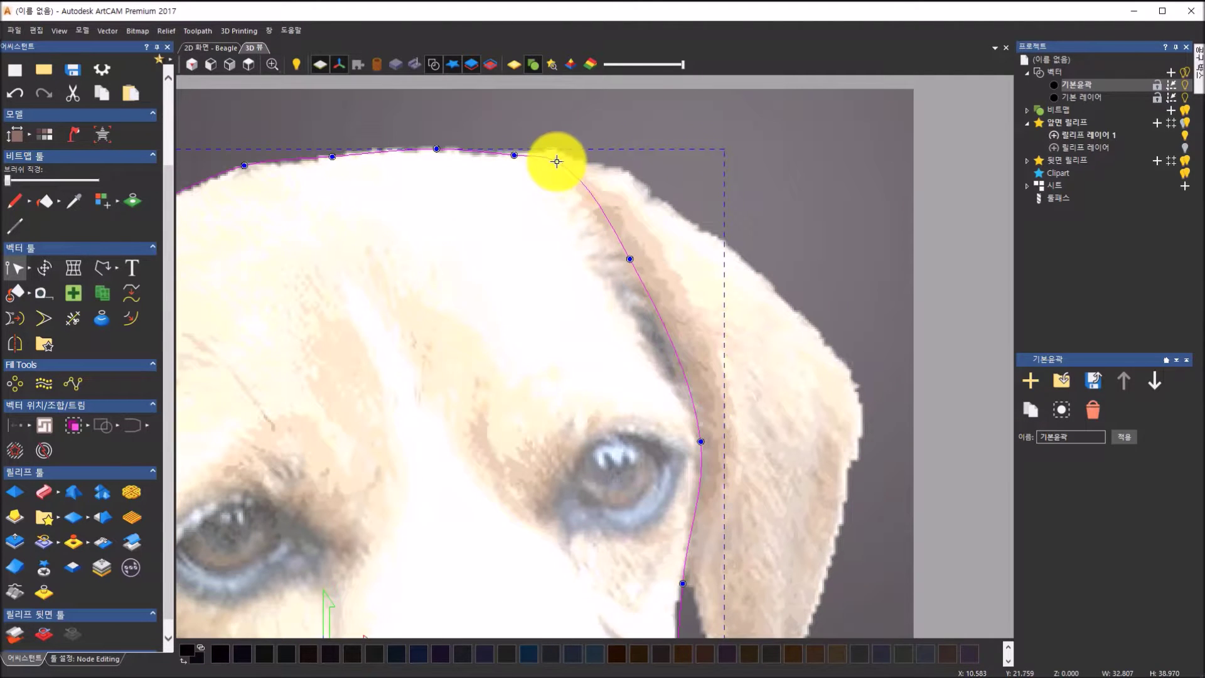
pyautogui.click(557, 161)
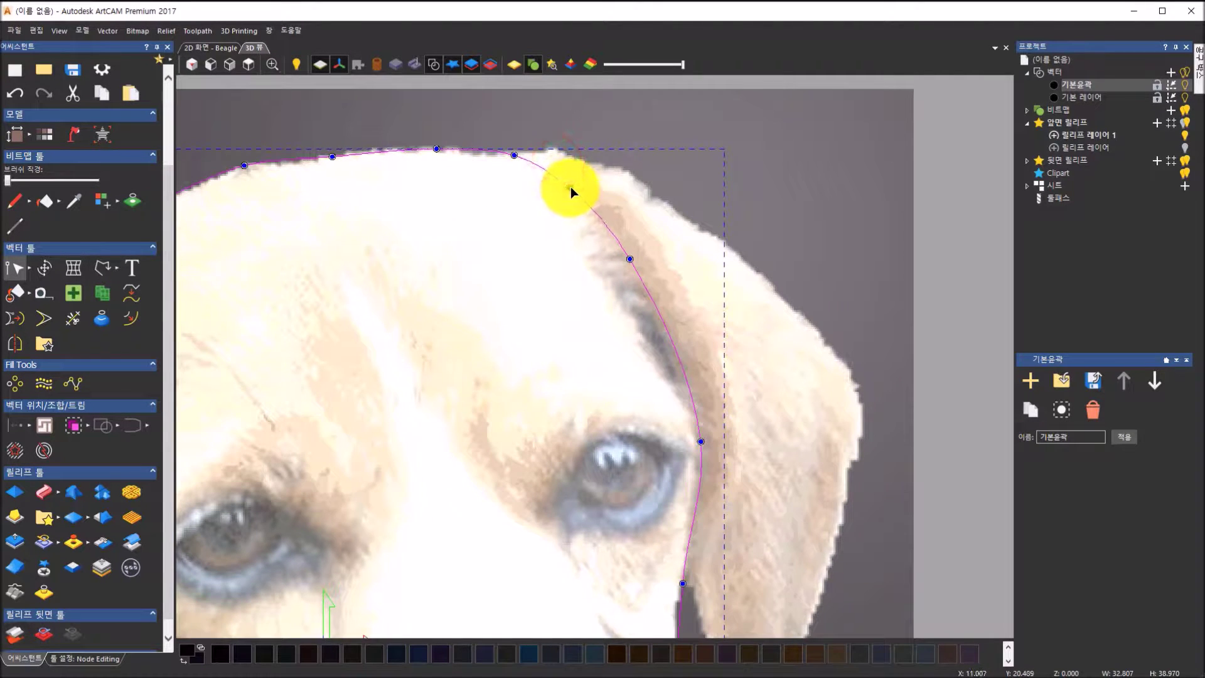
pyautogui.scroll(-3, 570, 187)
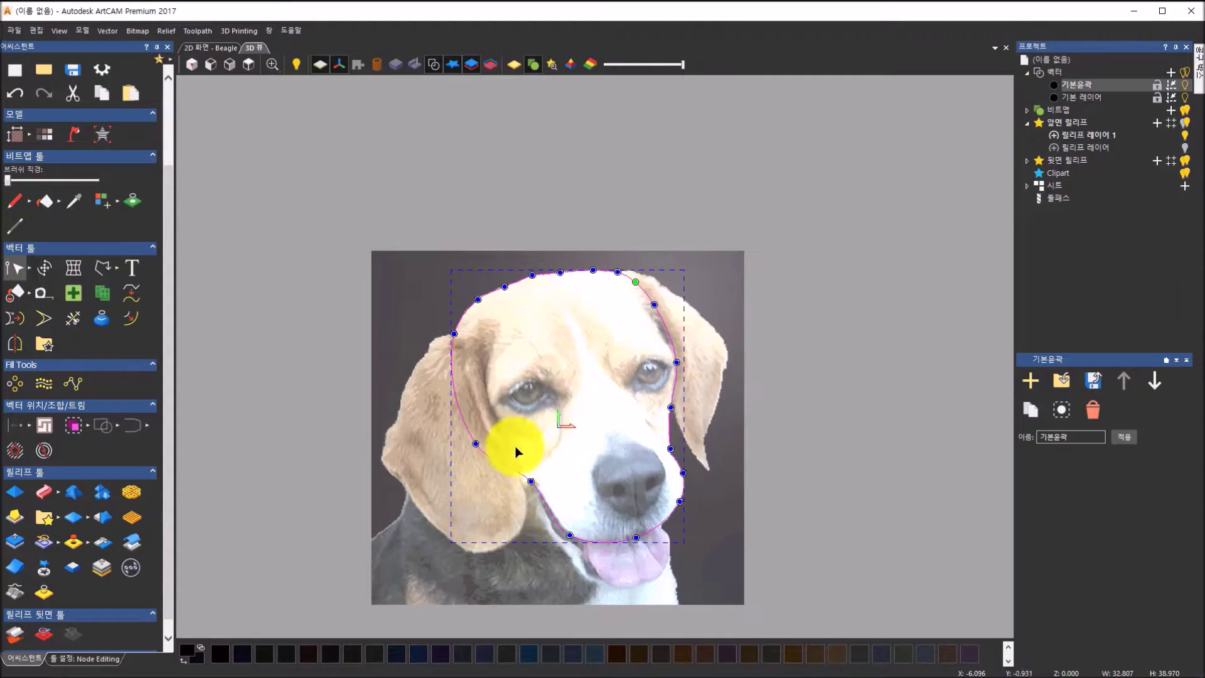
pyautogui.scroll(1, 515, 450)
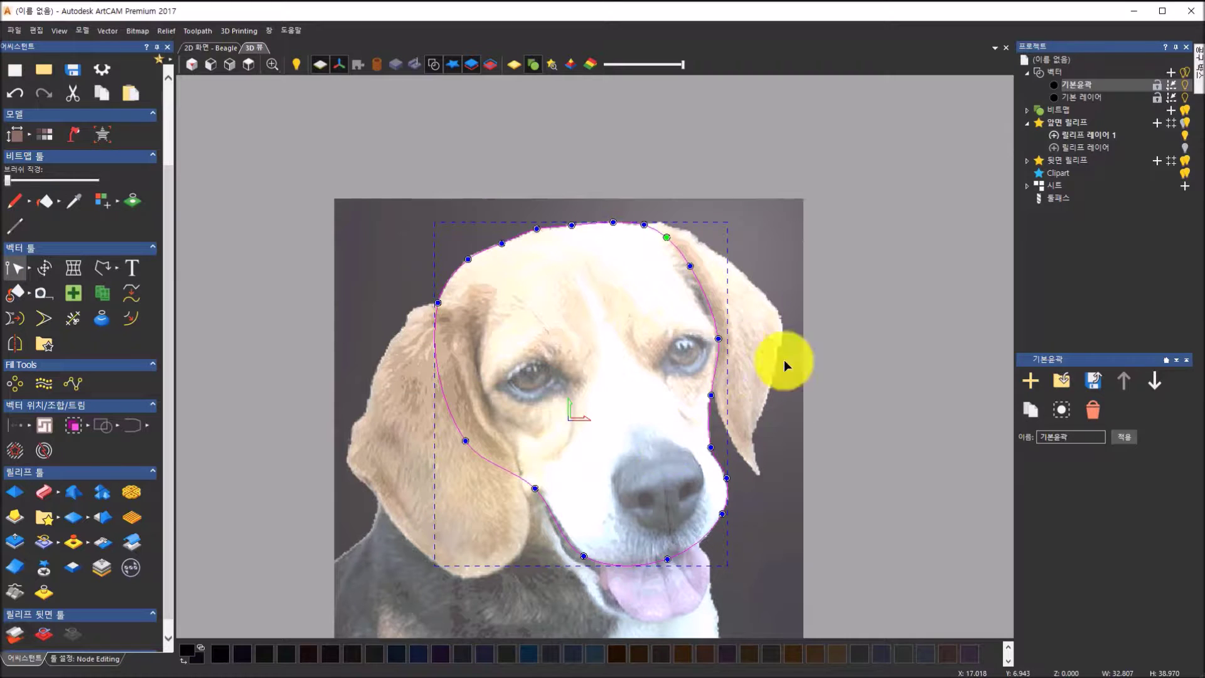
pyautogui.rightClick(838, 359)
pyautogui.click(785, 337)
pyautogui.click(782, 338)
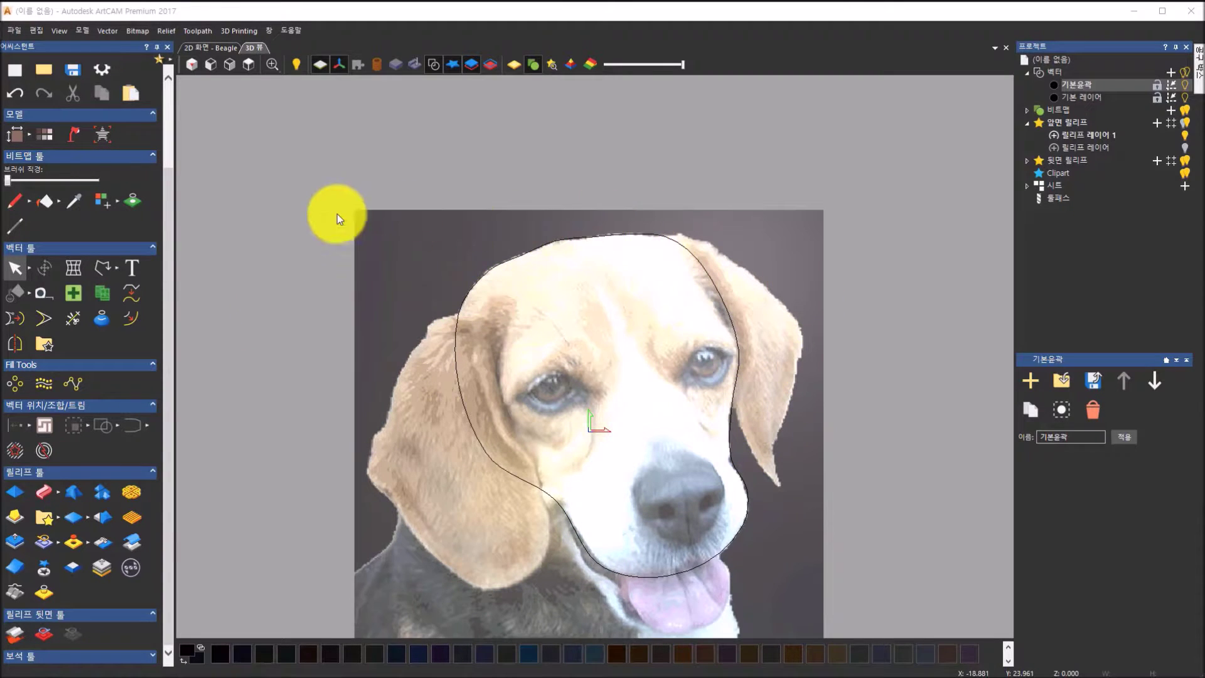
# Start a polyline at the top of the left ear and trace the ear's outer edge down to its lowest point
pyautogui.click(100, 269)
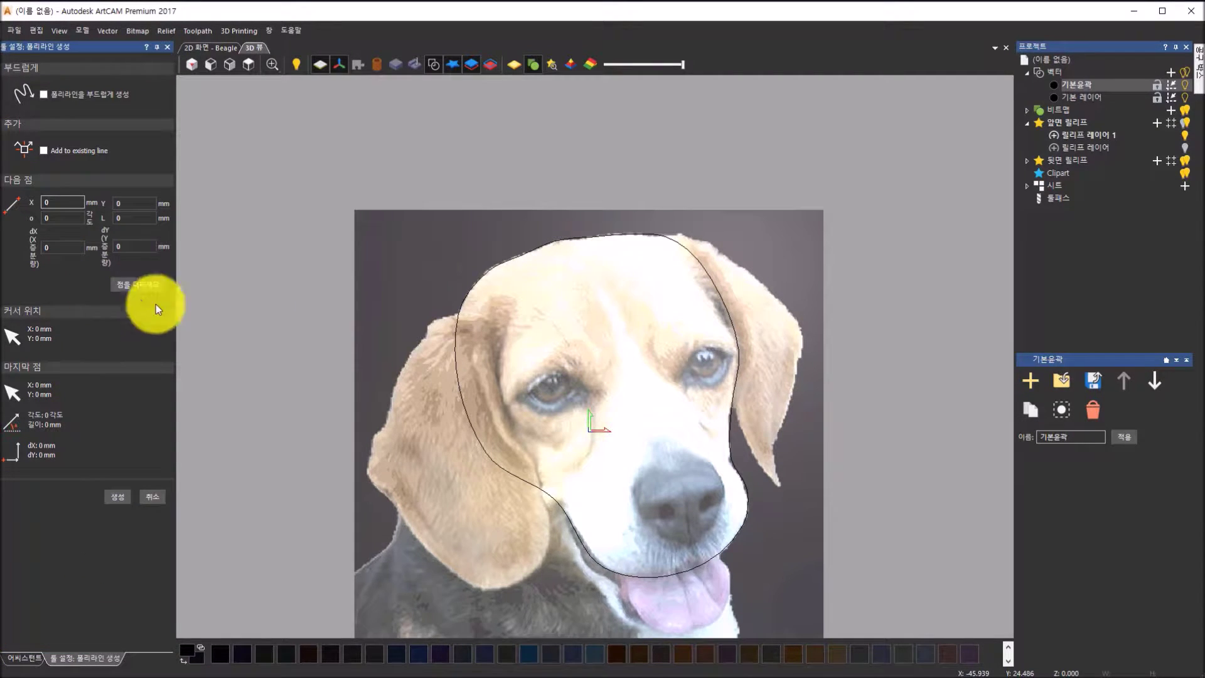
pyautogui.click(481, 313)
pyautogui.click(429, 318)
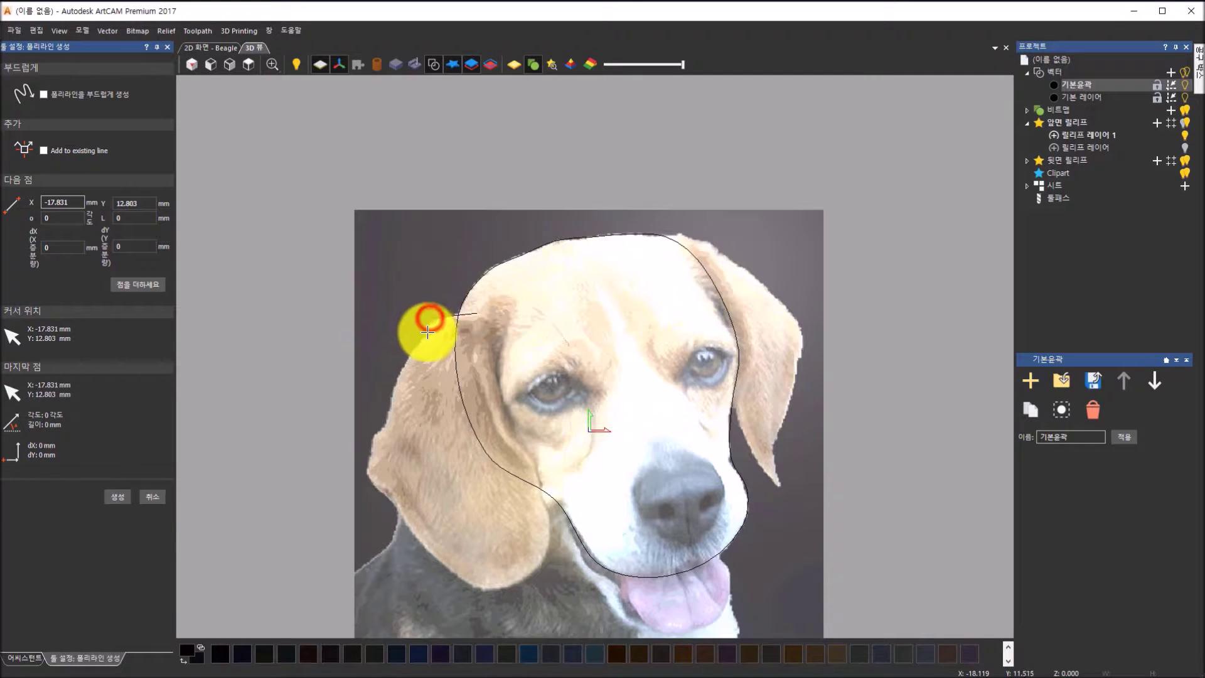
pyautogui.click(426, 338)
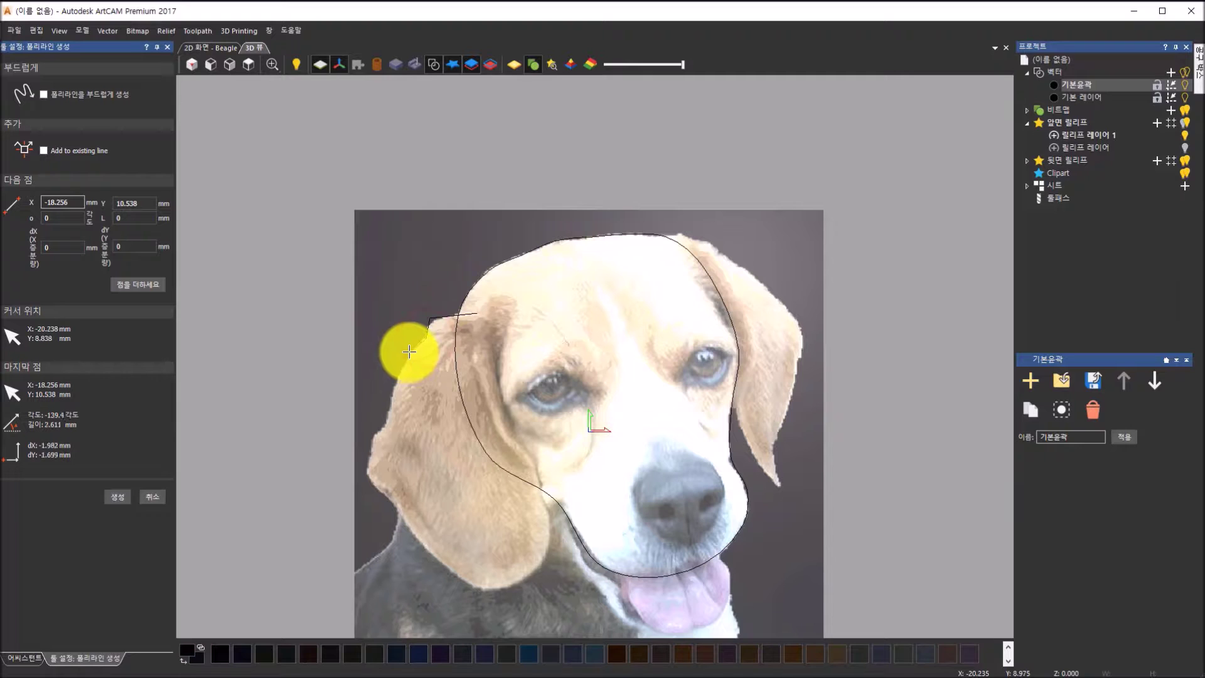
pyautogui.click(409, 354)
pyautogui.click(392, 386)
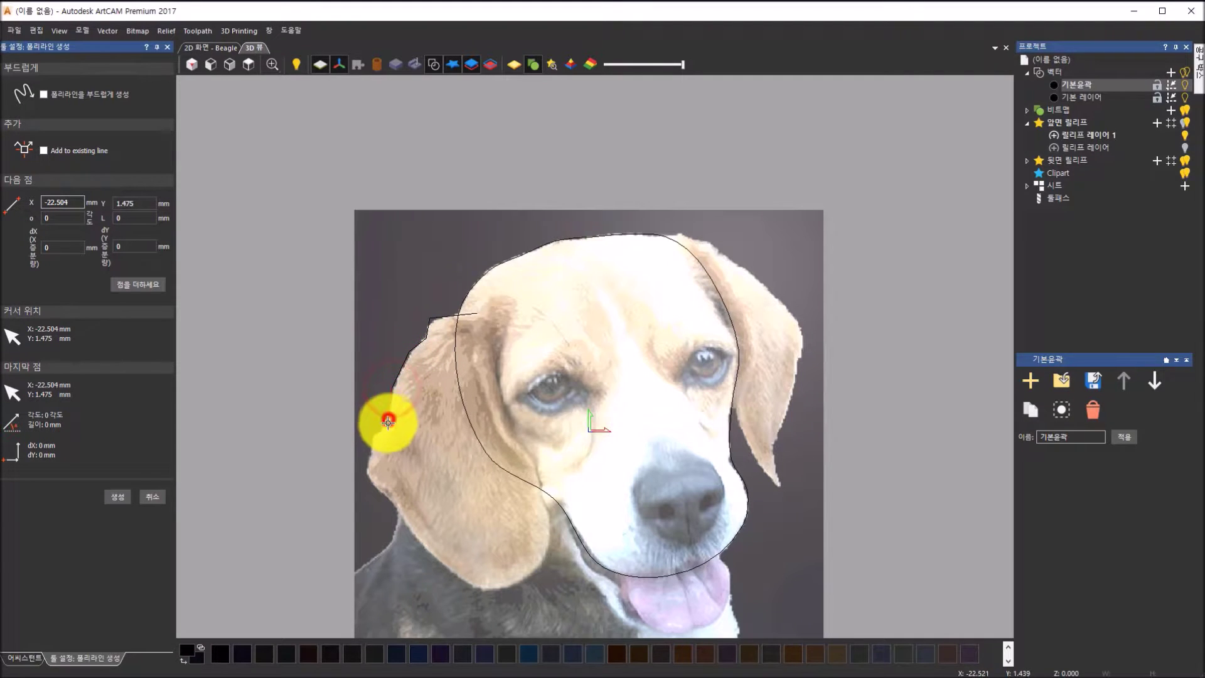
pyautogui.click(377, 430)
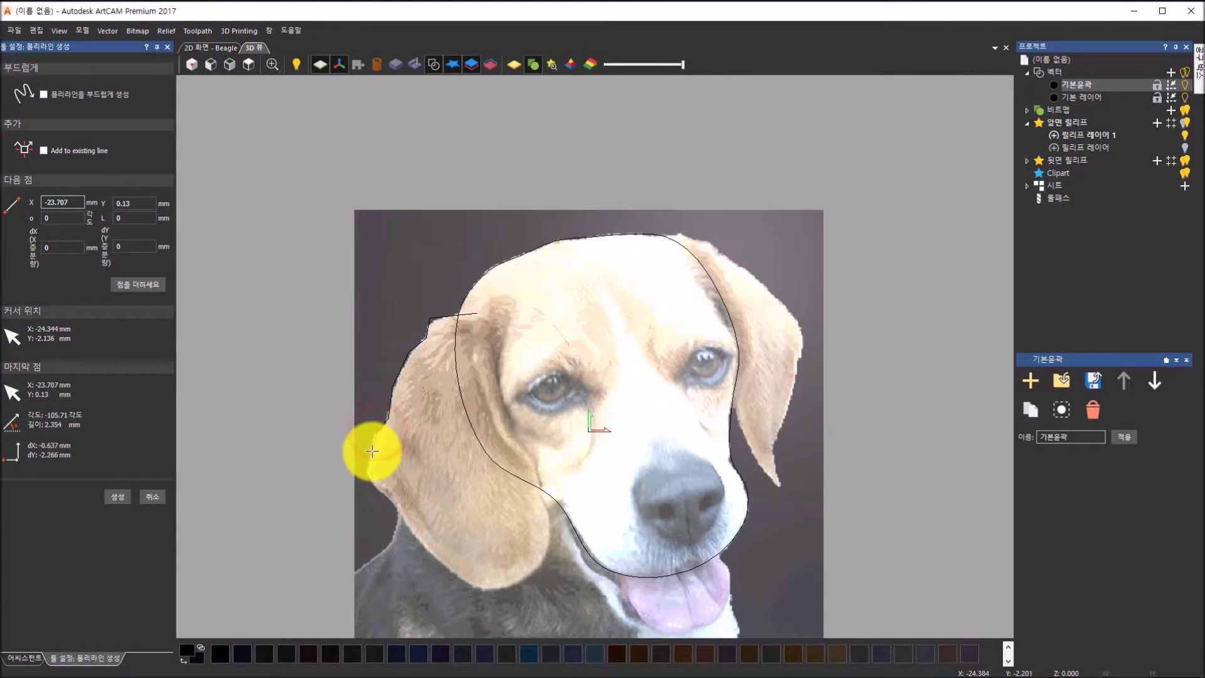
pyautogui.click(368, 470)
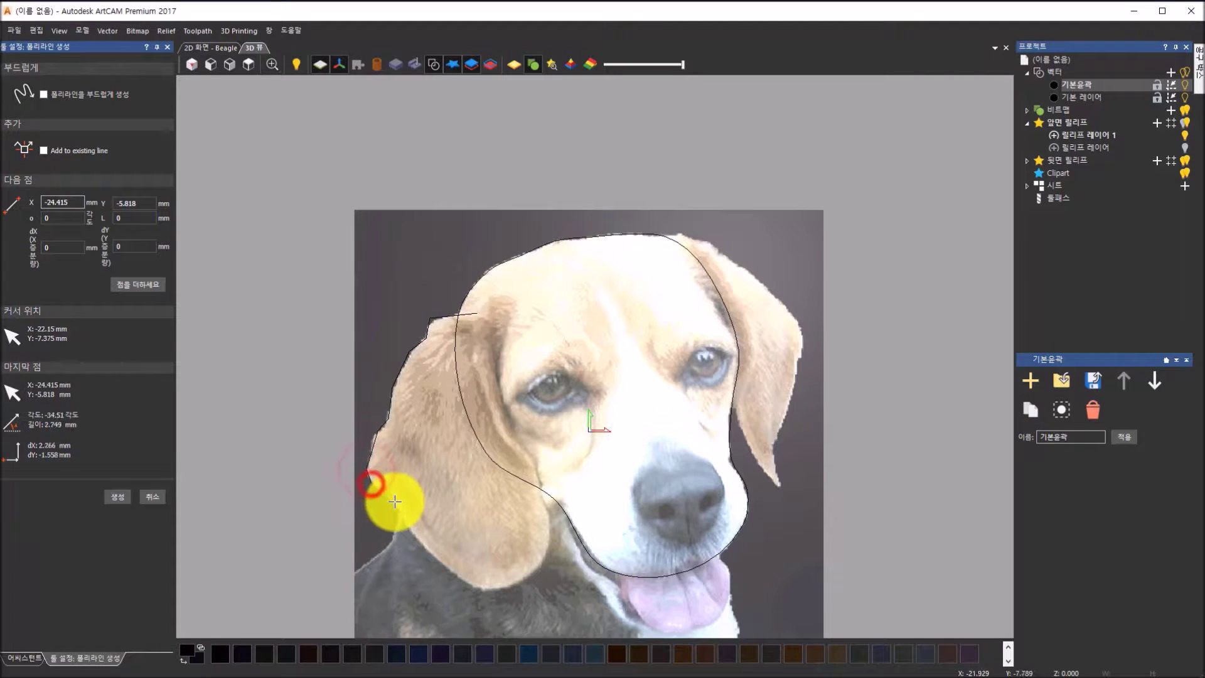
pyautogui.click(427, 553)
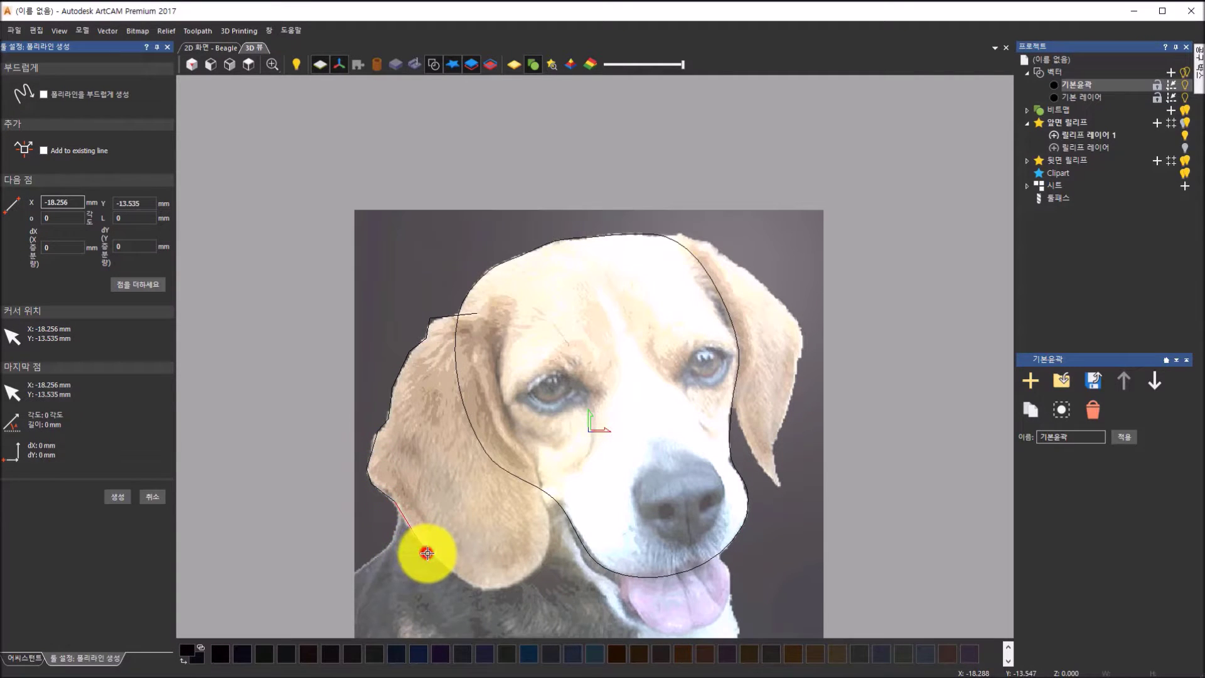
pyautogui.click(477, 580)
pyautogui.click(494, 590)
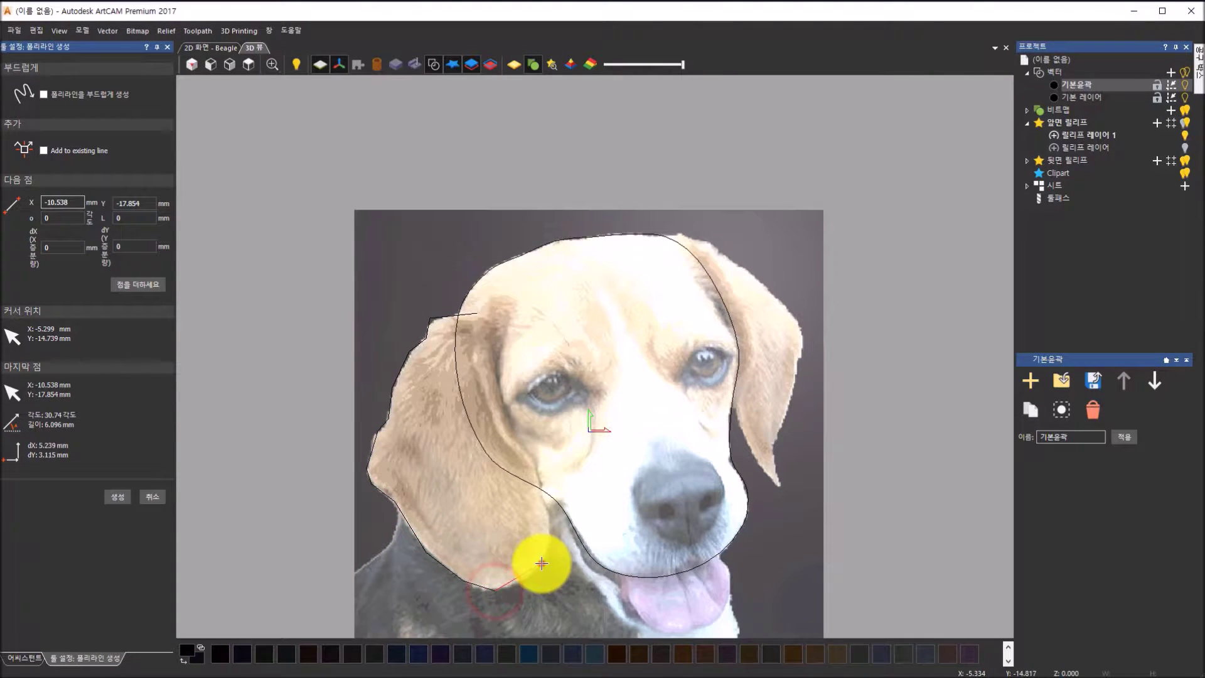
# Trace up the left ear's inner edge along the cheek and close the polyline, about 20.7 mm wide and 31.2 mm high
pyautogui.click(543, 563)
pyautogui.click(551, 528)
pyautogui.click(545, 511)
pyautogui.click(537, 490)
pyautogui.click(536, 475)
pyautogui.click(536, 460)
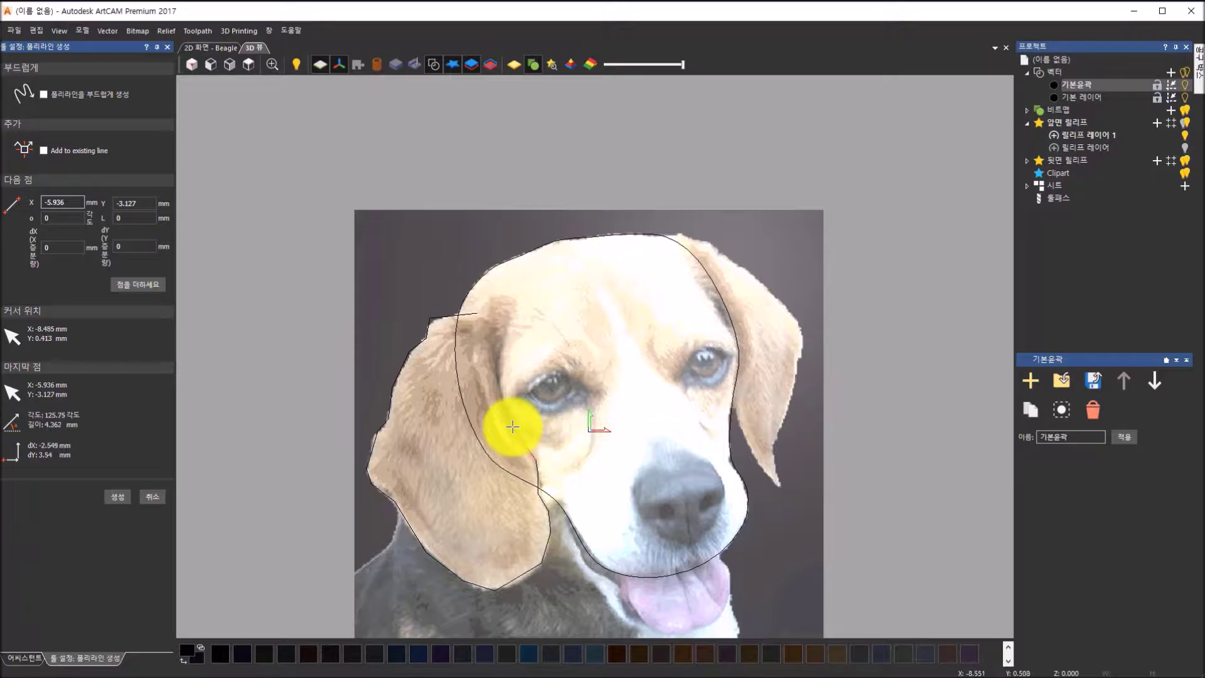
pyautogui.click(509, 424)
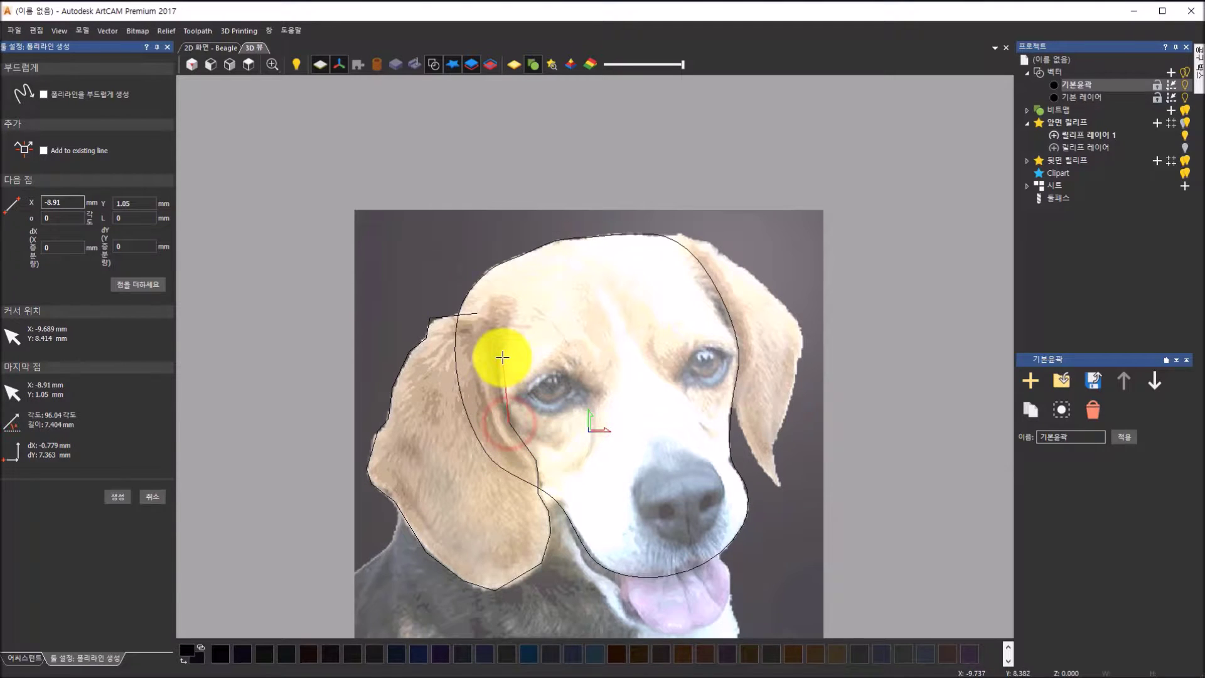
pyautogui.click(493, 359)
pyautogui.click(500, 326)
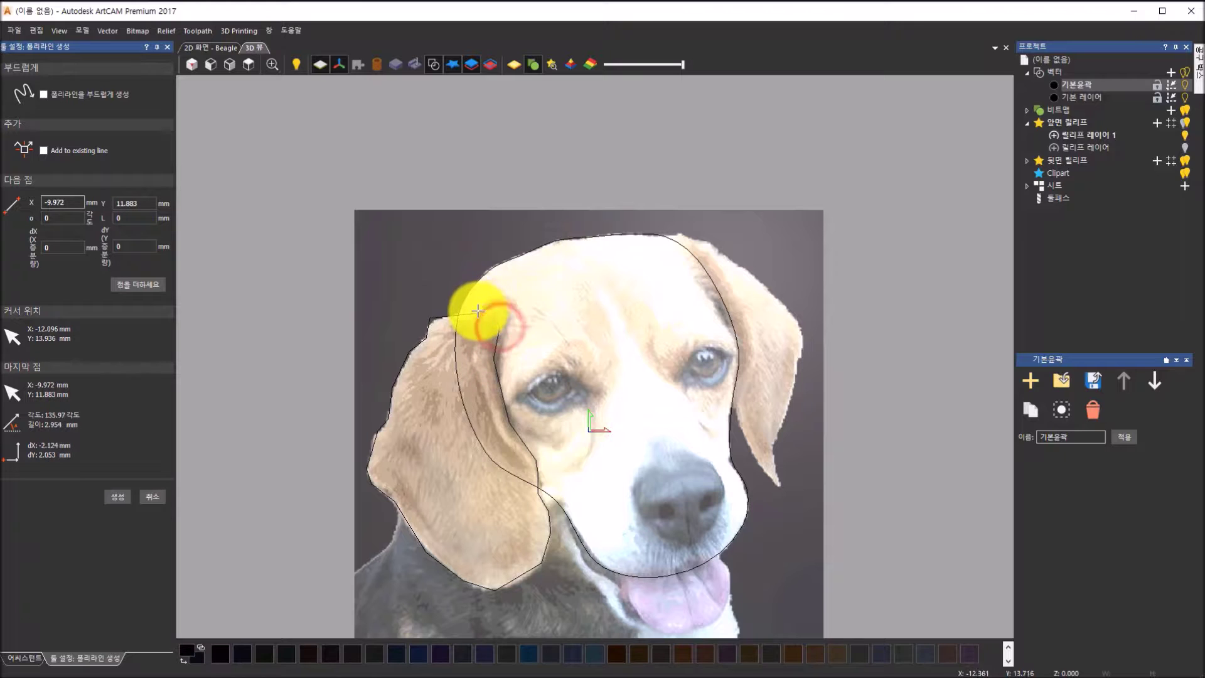
pyautogui.click(477, 311)
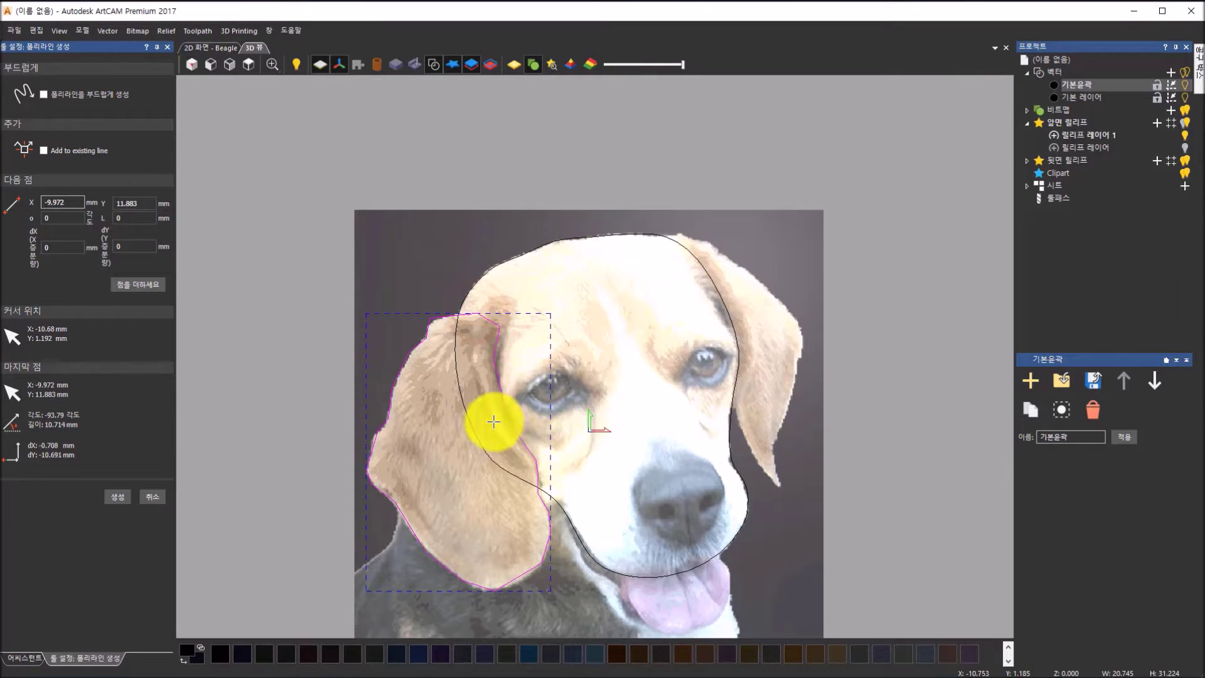
pyautogui.scroll(2, 492, 421)
pyautogui.scroll(-1, 492, 419)
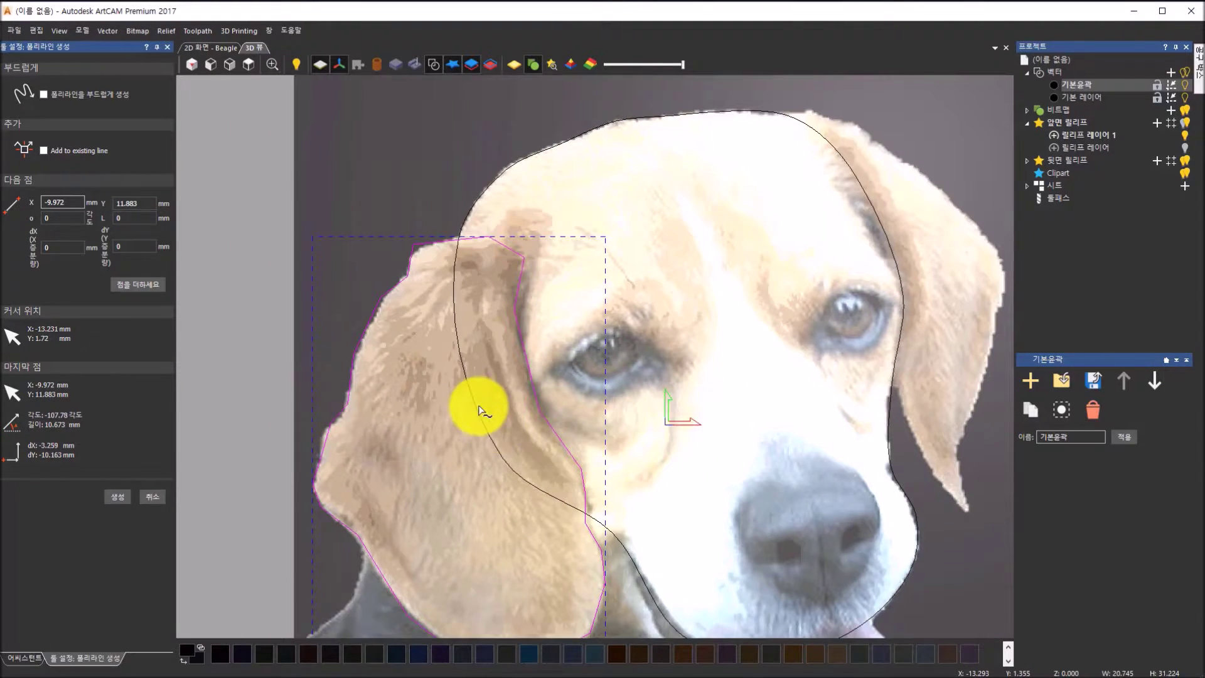
pyautogui.scroll(-1, 481, 405)
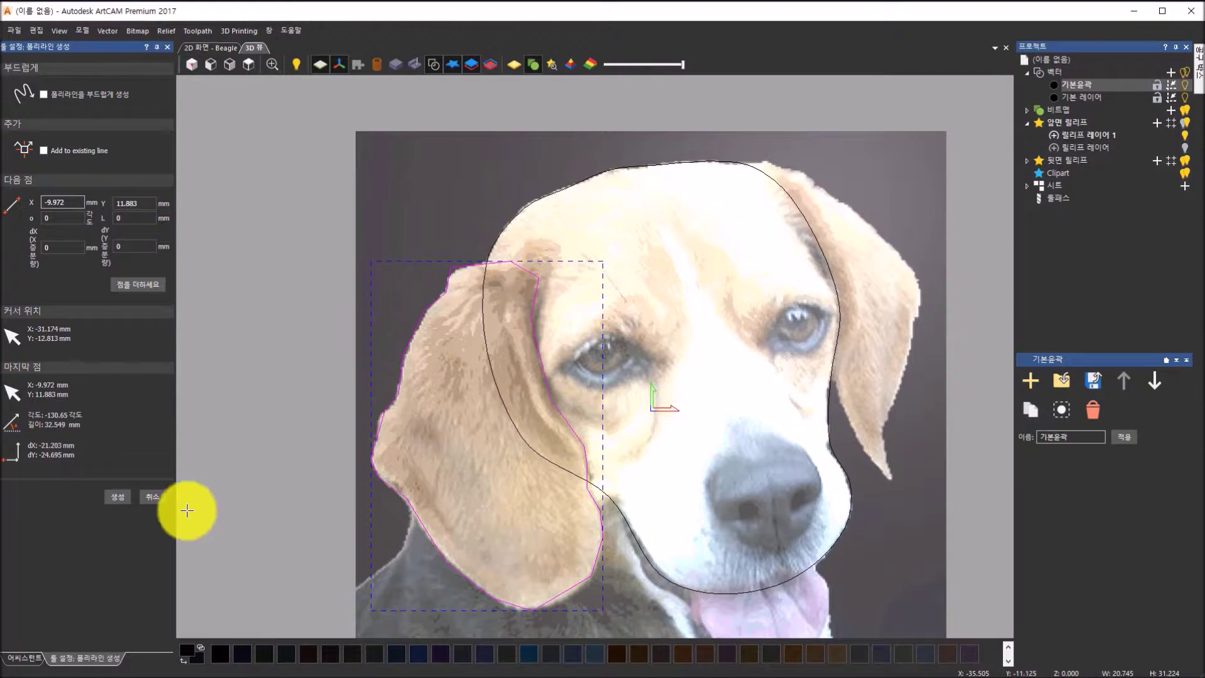
pyautogui.click(143, 499)
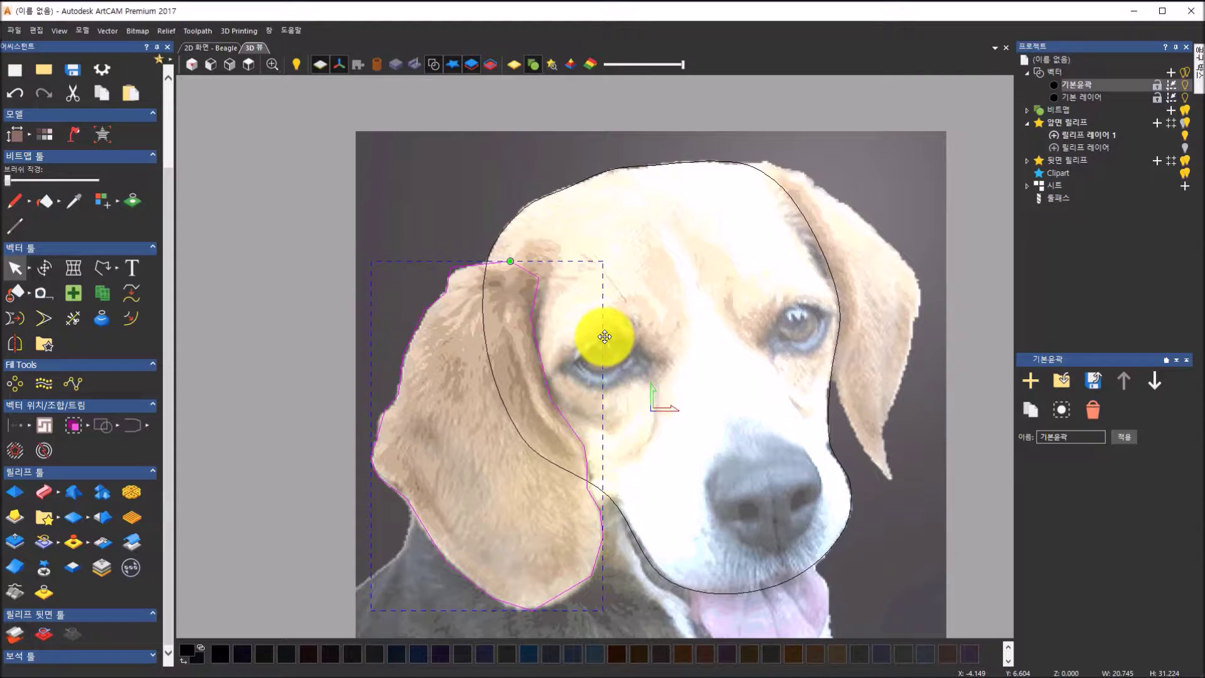
# Open the left ear outline for node editing, select its nodes and make them all smooth
pyautogui.doubleClick(604, 337)
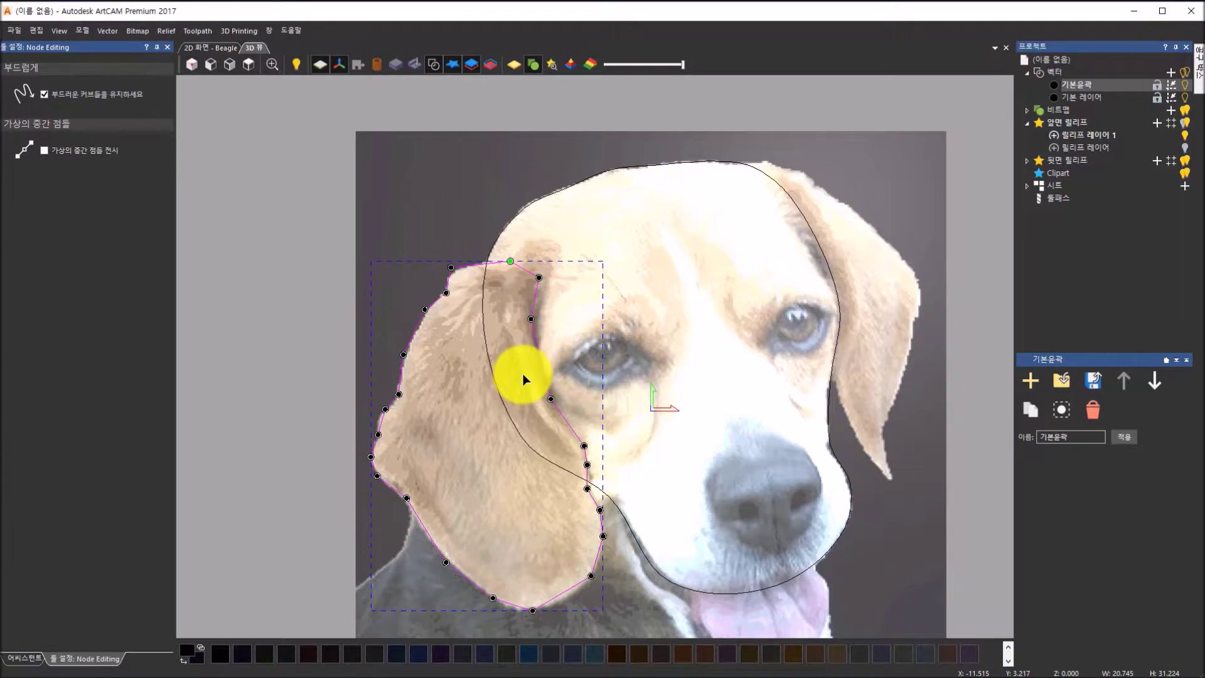
pyautogui.scroll(1, 522, 374)
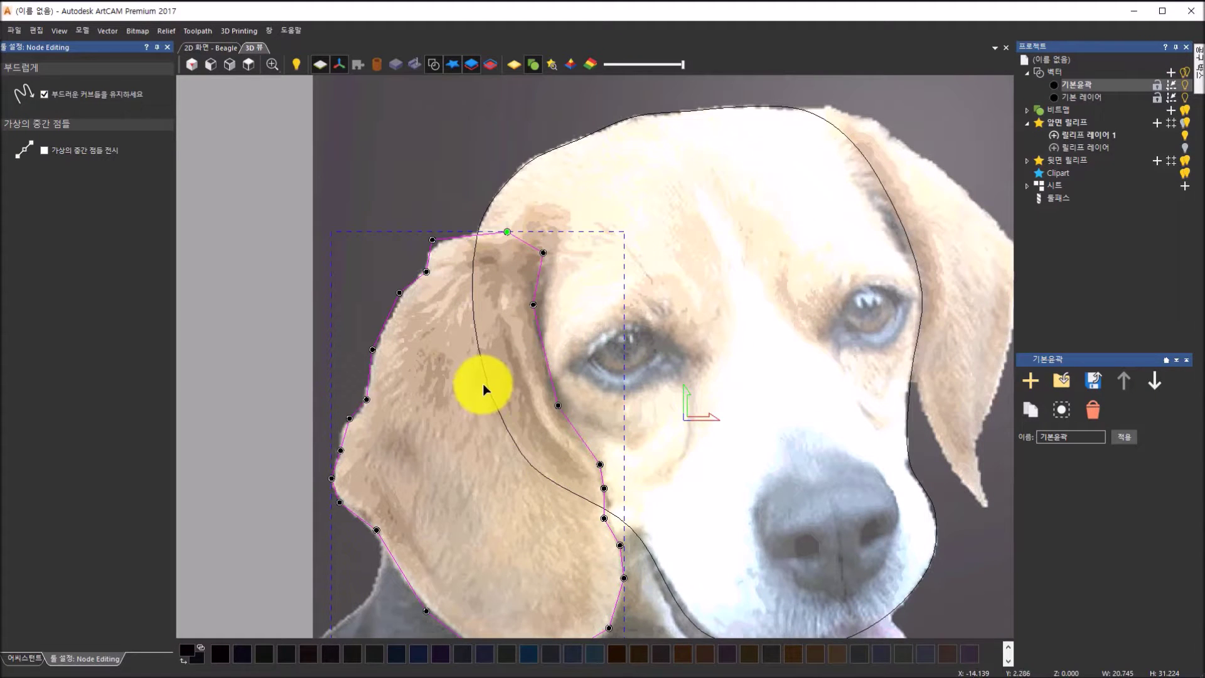
pyautogui.scroll(-1, 384, 389)
pyautogui.scroll(1, 415, 458)
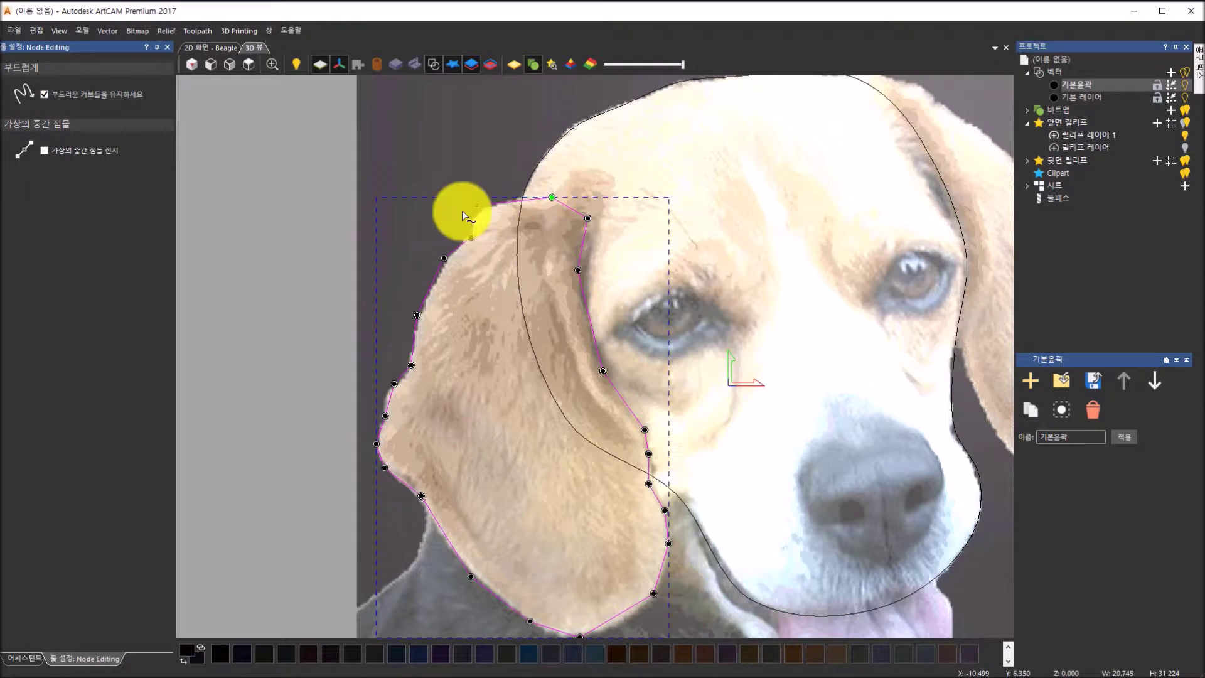
pyautogui.moveTo(364, 165); pyautogui.dragTo(669, 630)
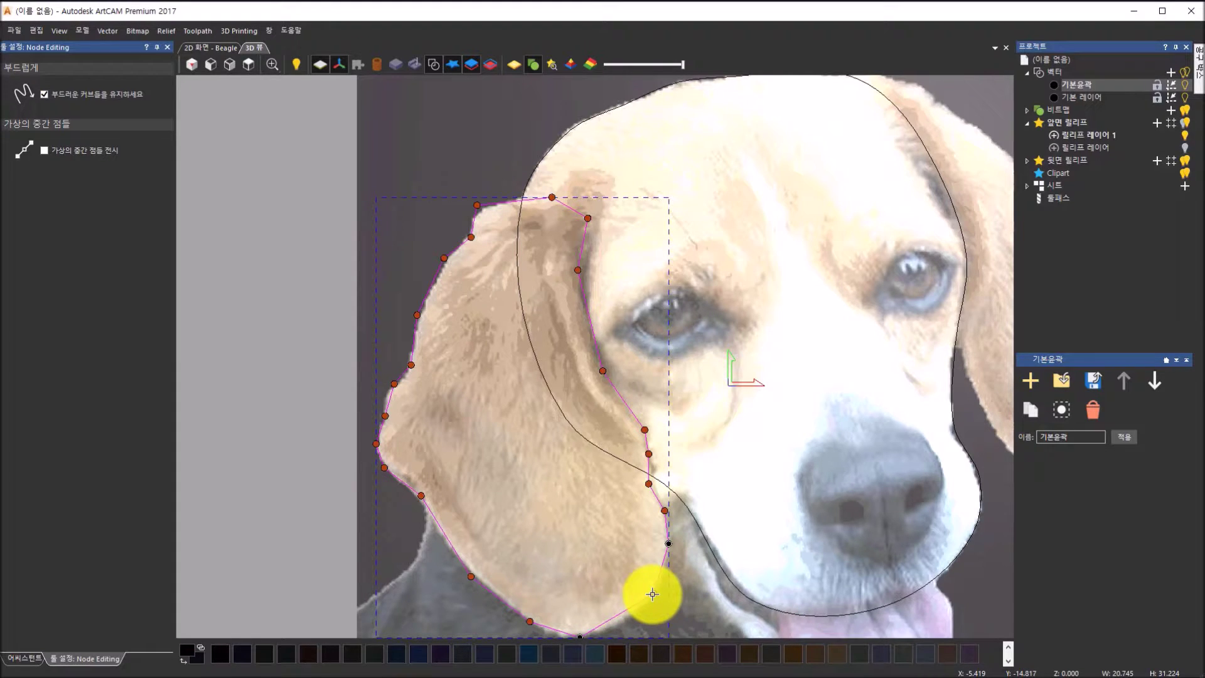
pyautogui.press('s')
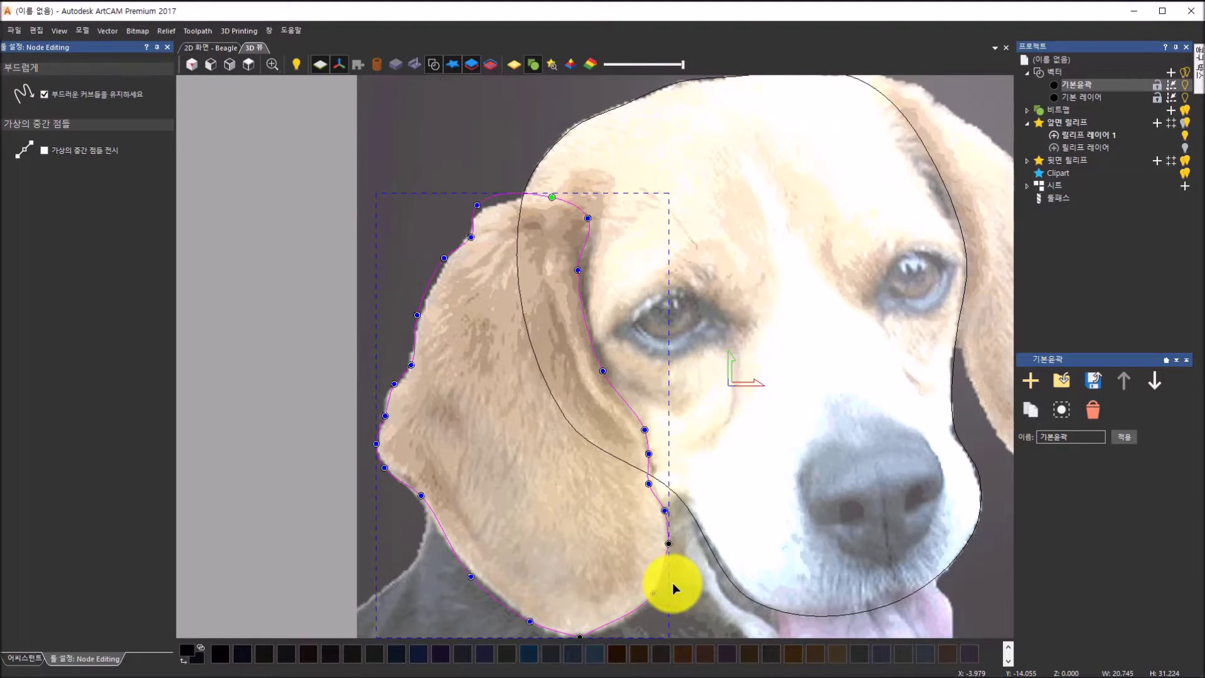
pyautogui.scroll(-1, 673, 582)
pyautogui.scroll(1, 633, 582)
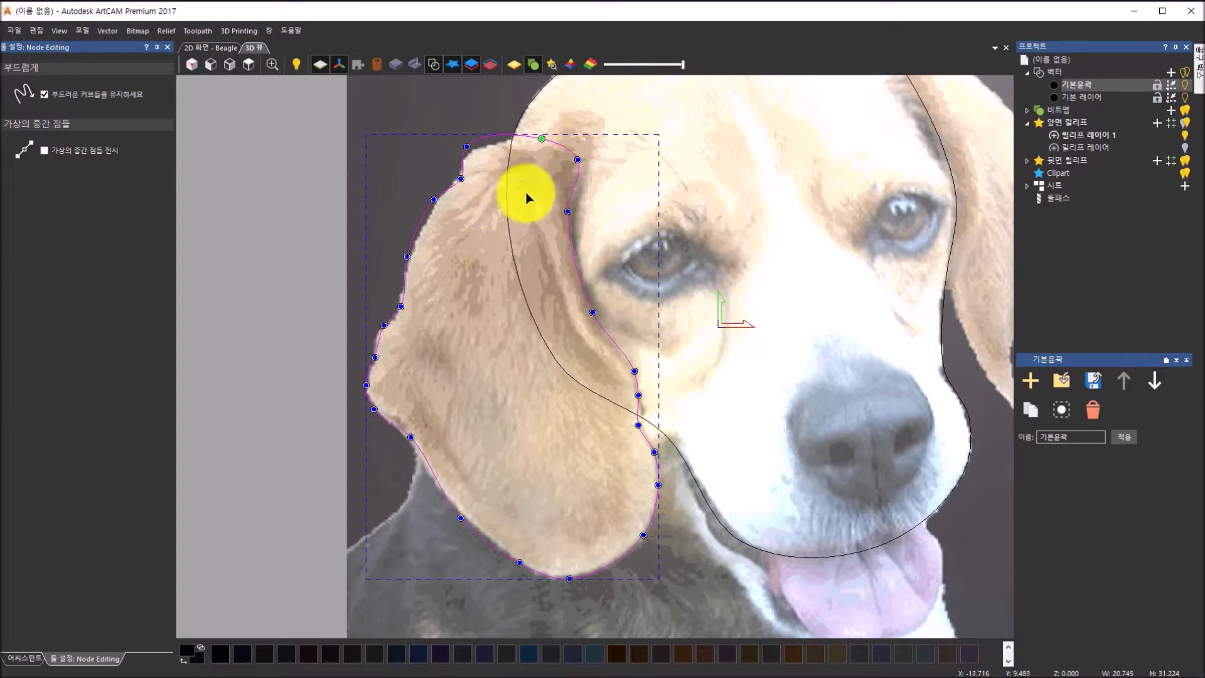
# Fit the left ear's outer nodes to the fur edge, from the corner at the ear top down to the notch at mid-height
pyautogui.moveTo(470, 148); pyautogui.dragTo(462, 177)
pyautogui.click(480, 150)
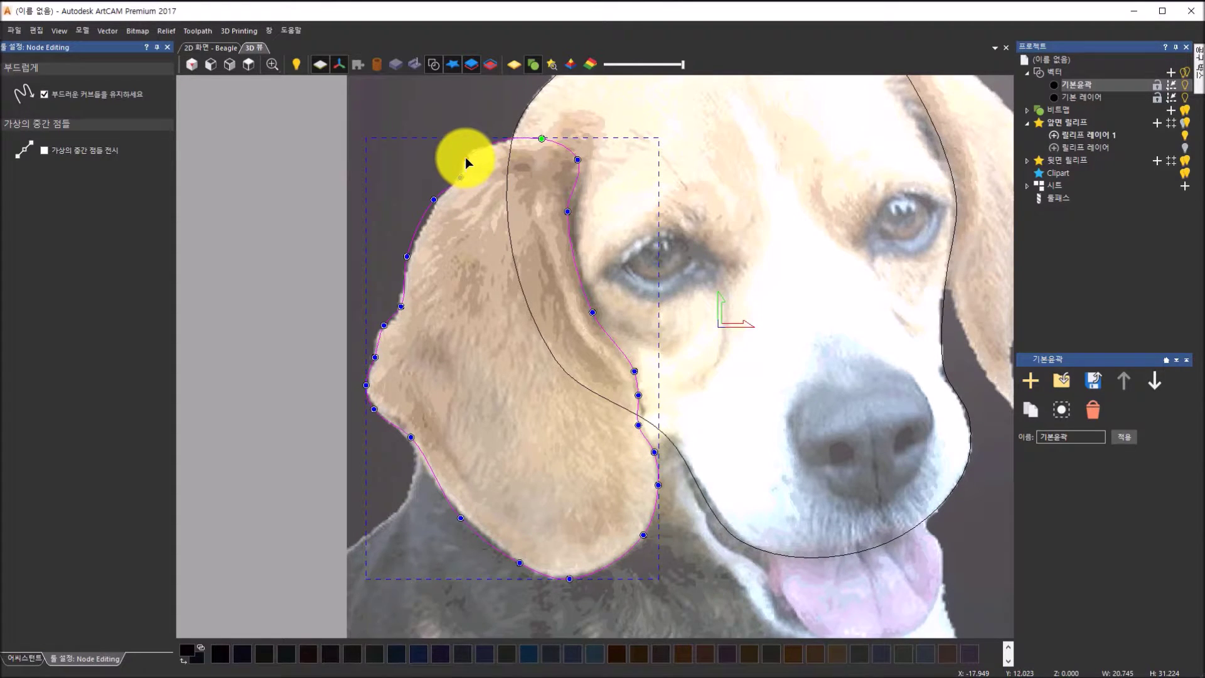
pyautogui.click(433, 201)
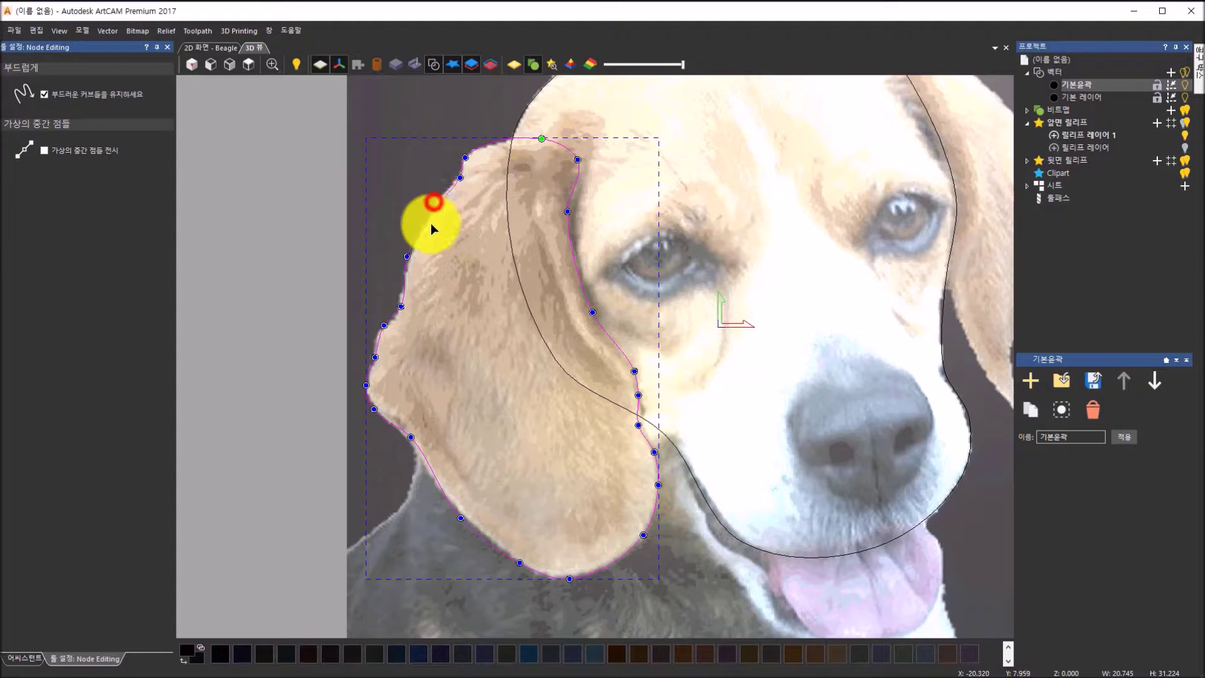
pyautogui.click(412, 254)
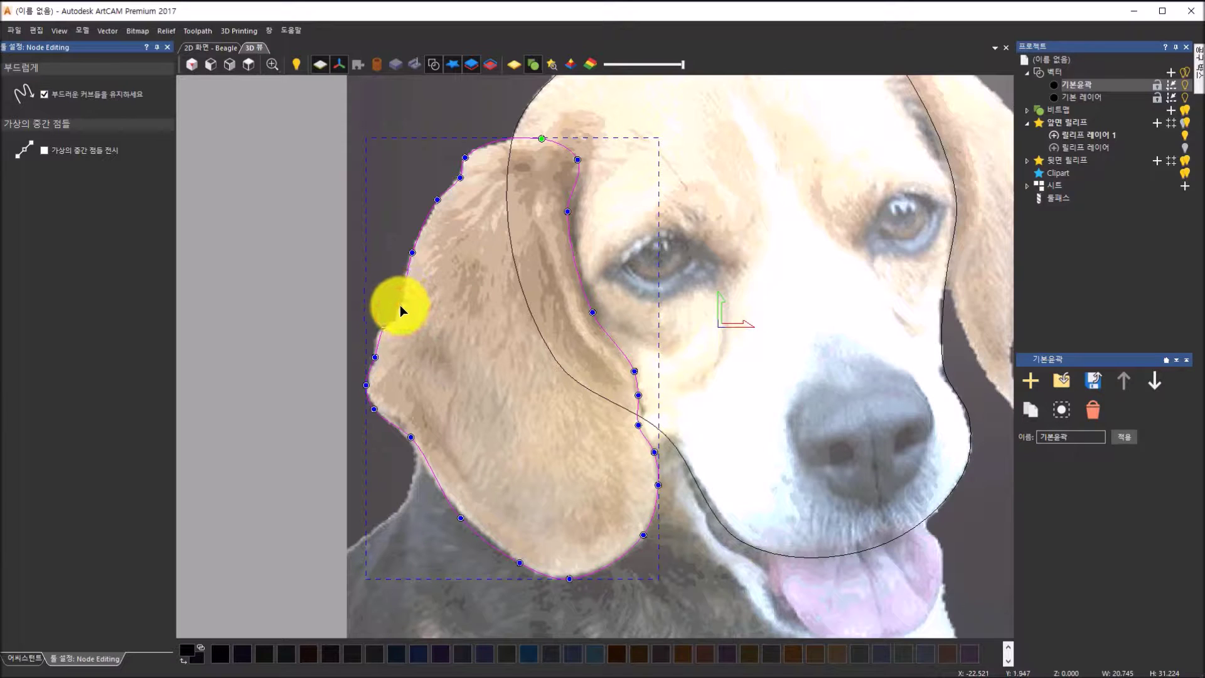
pyautogui.moveTo(381, 331); pyautogui.dragTo(396, 319)
pyautogui.click(412, 253)
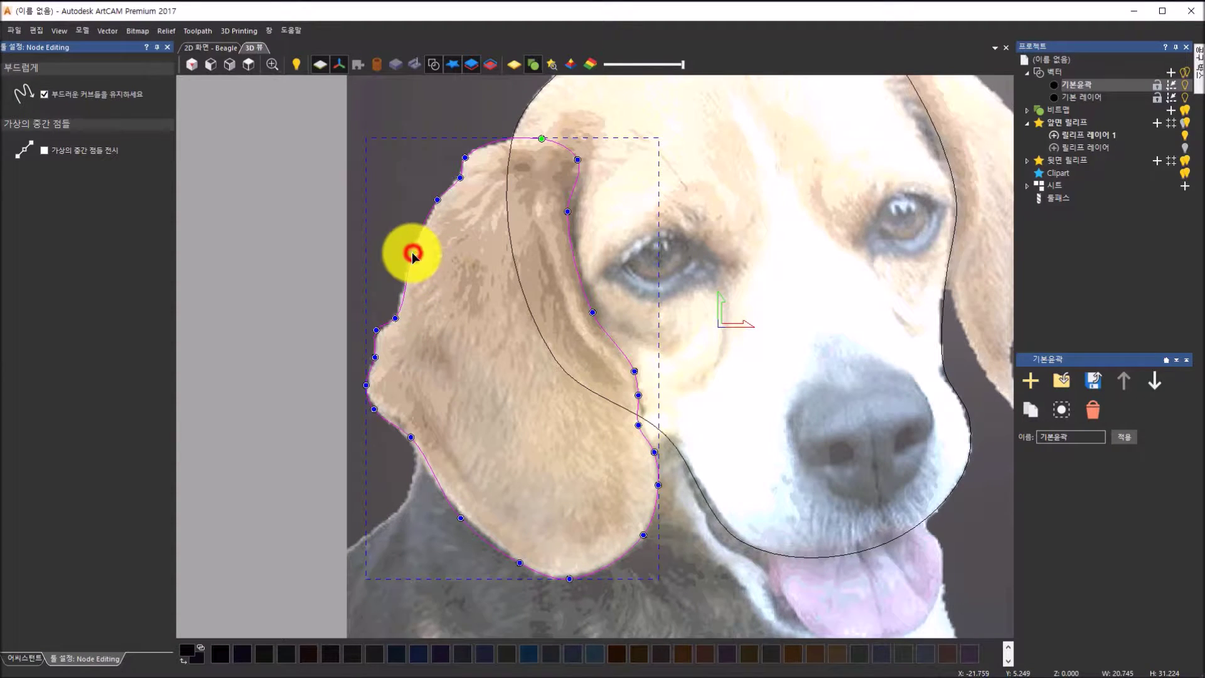
pyautogui.click(437, 200)
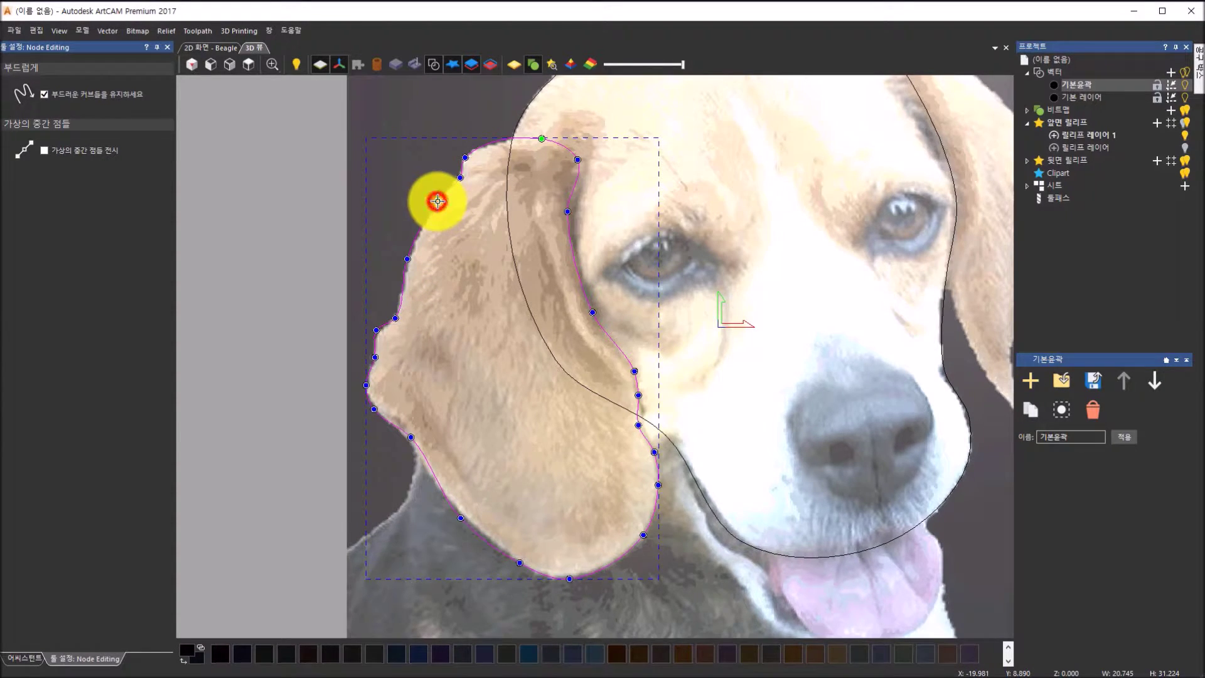
pyautogui.click(462, 179)
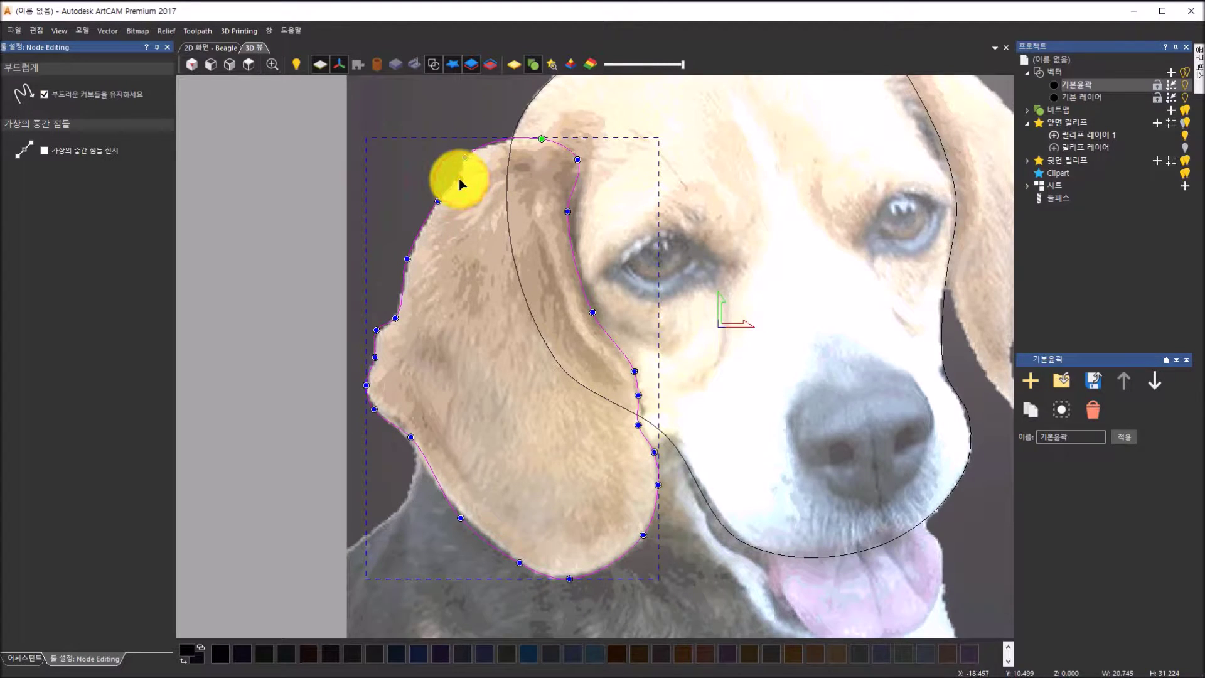
# Fit the left ear outline's lower outer nodes to the fur edge below the mid-height notch and finish node editing
pyautogui.click(376, 409)
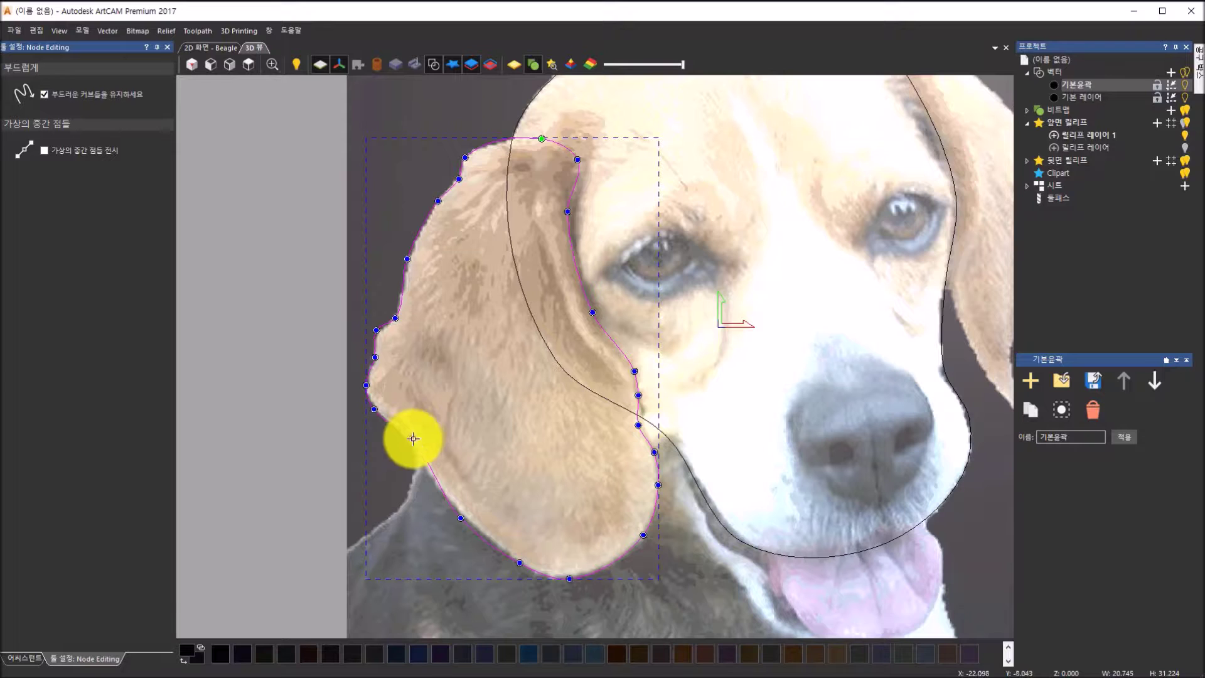
pyautogui.click(412, 438)
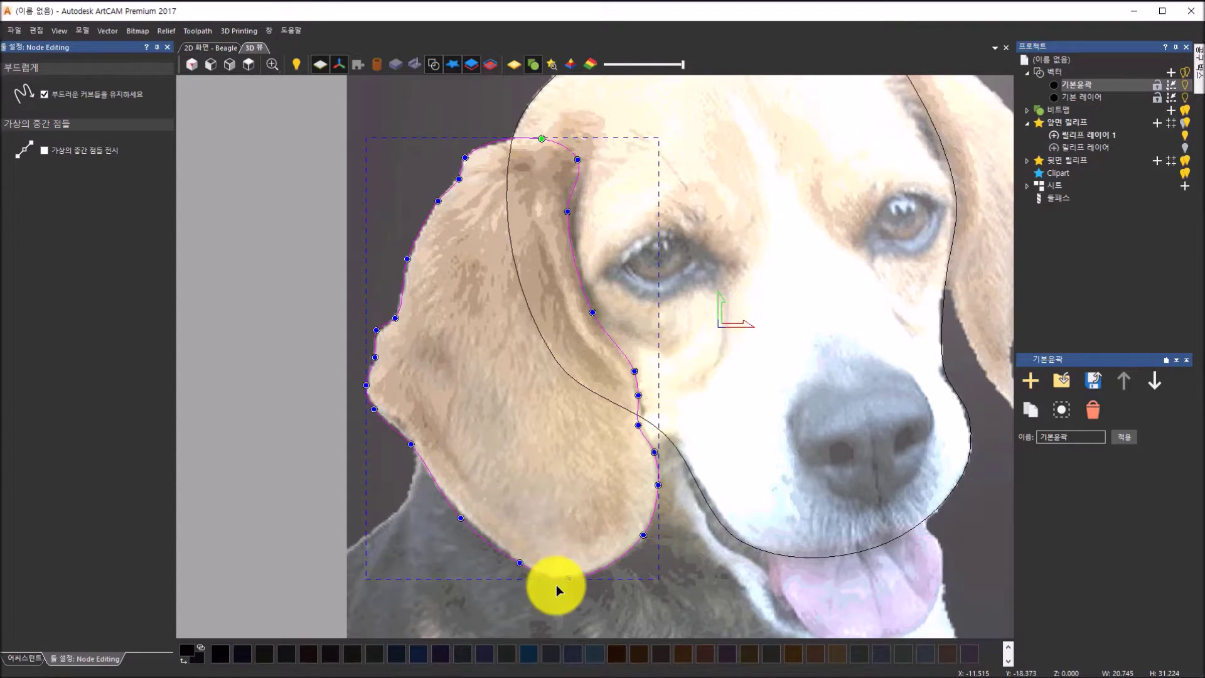
pyautogui.click(462, 519)
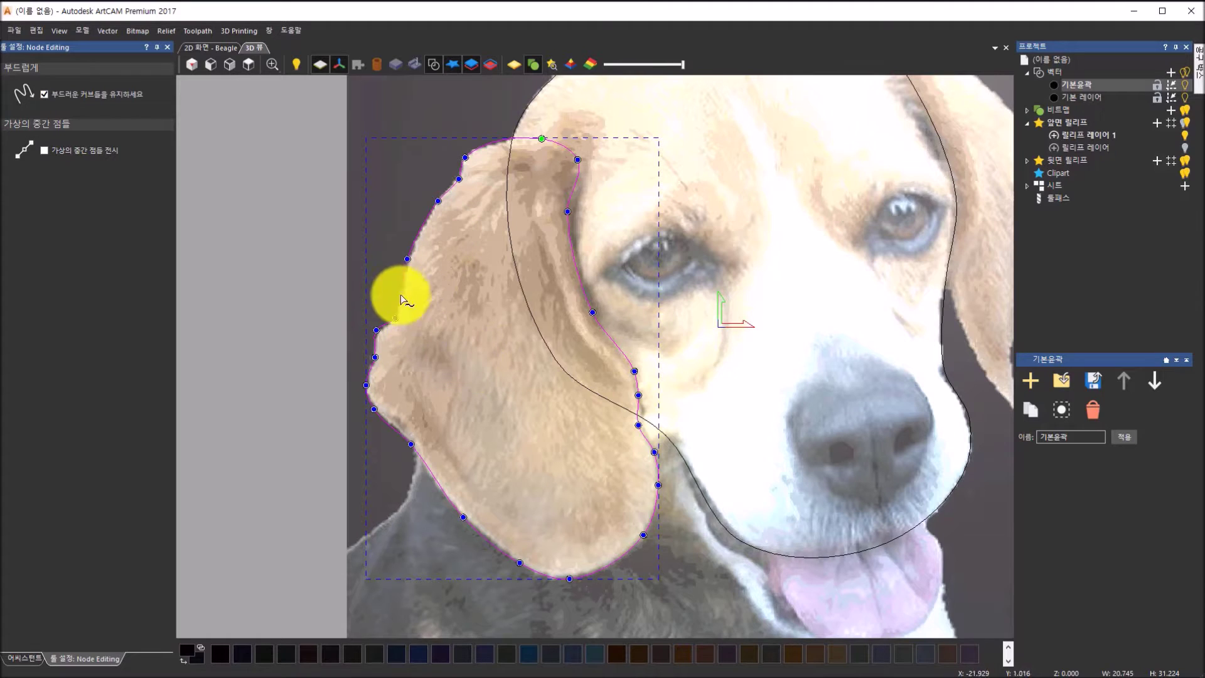
pyautogui.scroll(-1, 596, 354)
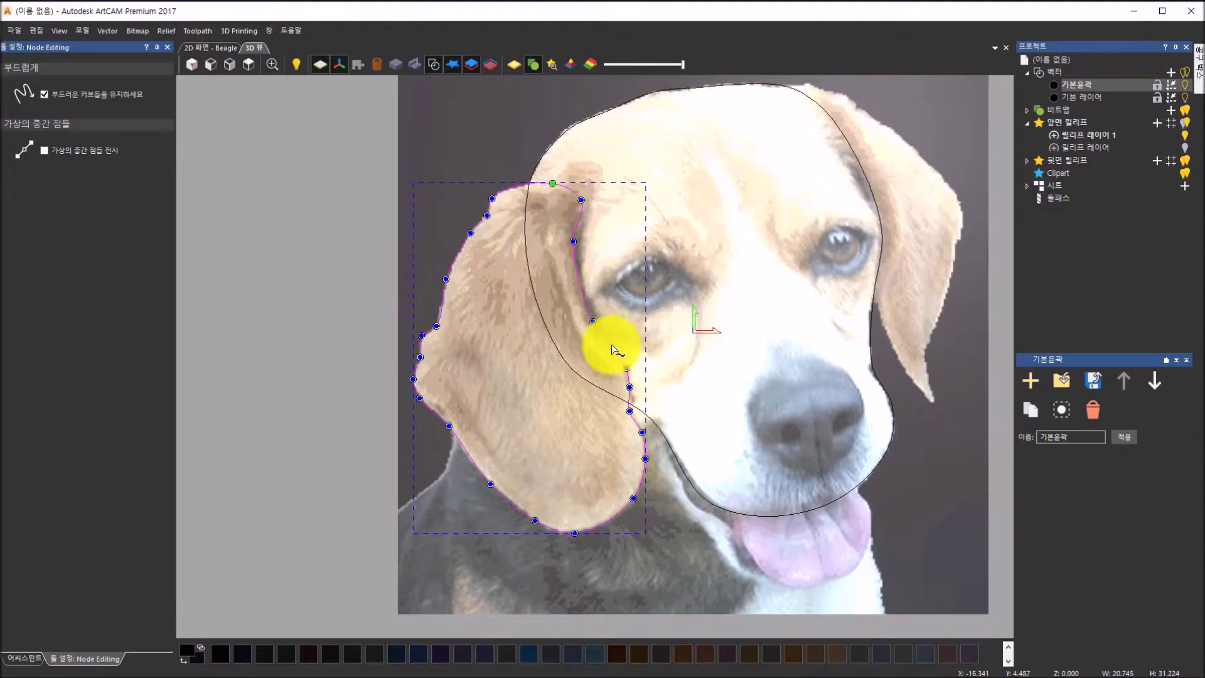
pyautogui.scroll(-1, 612, 349)
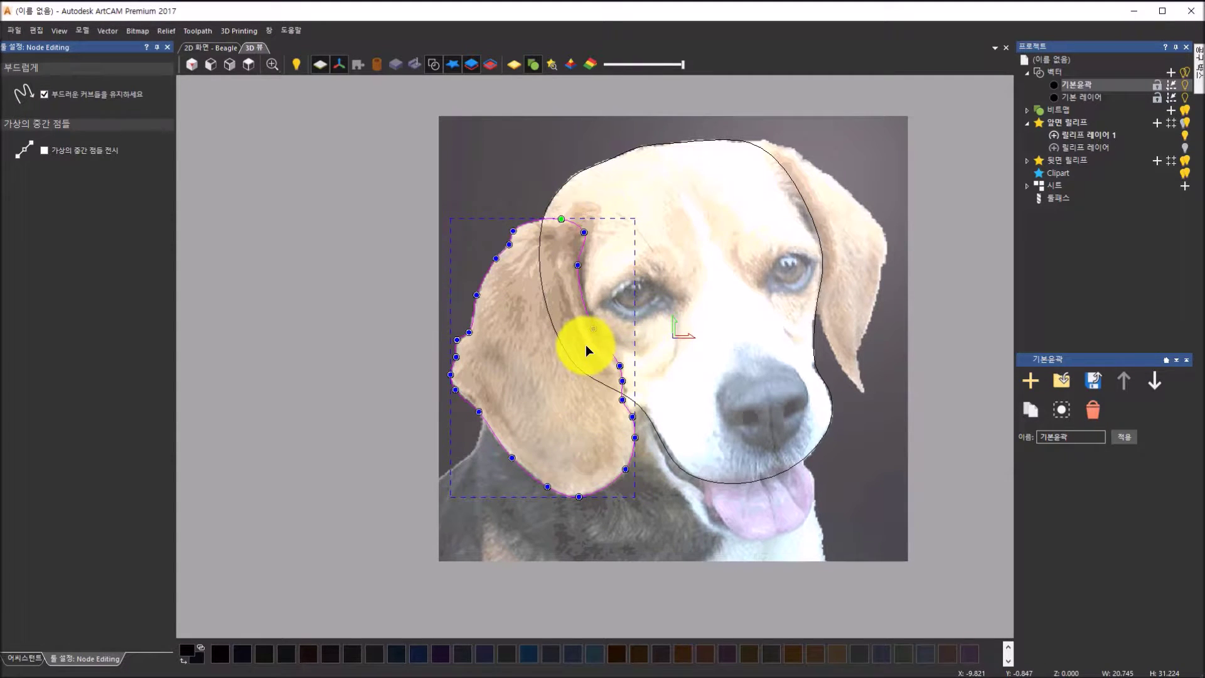
pyautogui.click(351, 402)
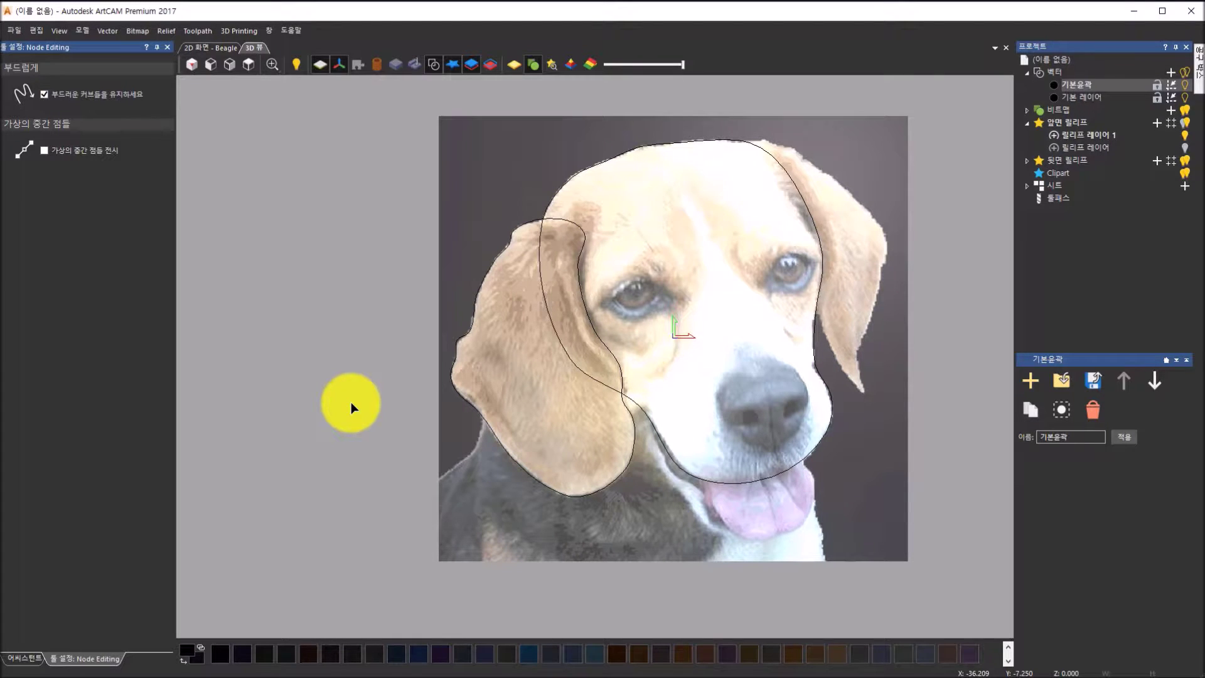
pyautogui.press('Escape')
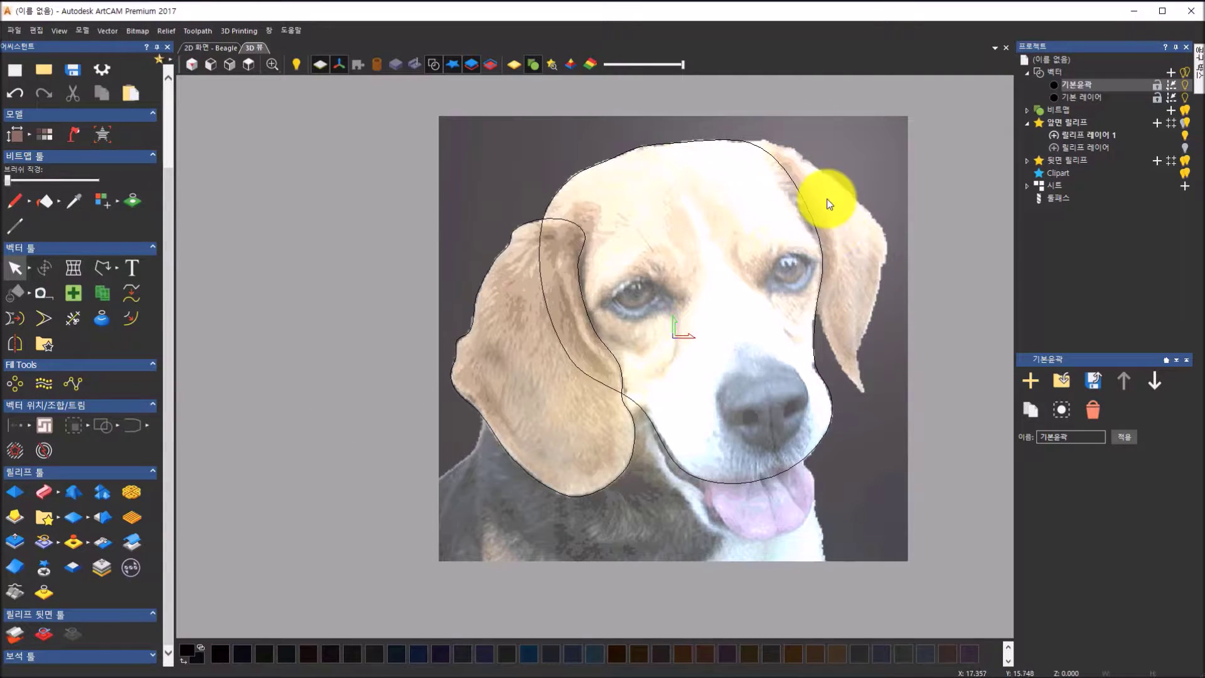
# Start a smooth polyline at the top of the right ear and trace its inner edge past the eye down to the pointed tip
pyautogui.click(100, 275)
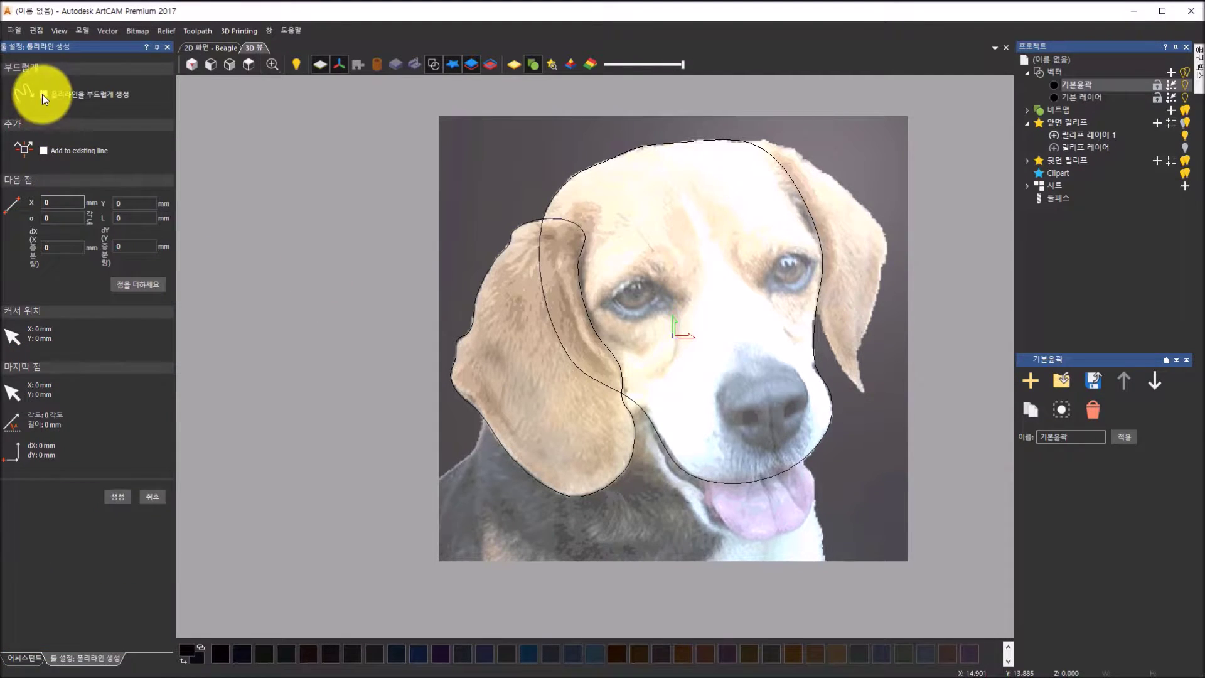
pyautogui.click(43, 94)
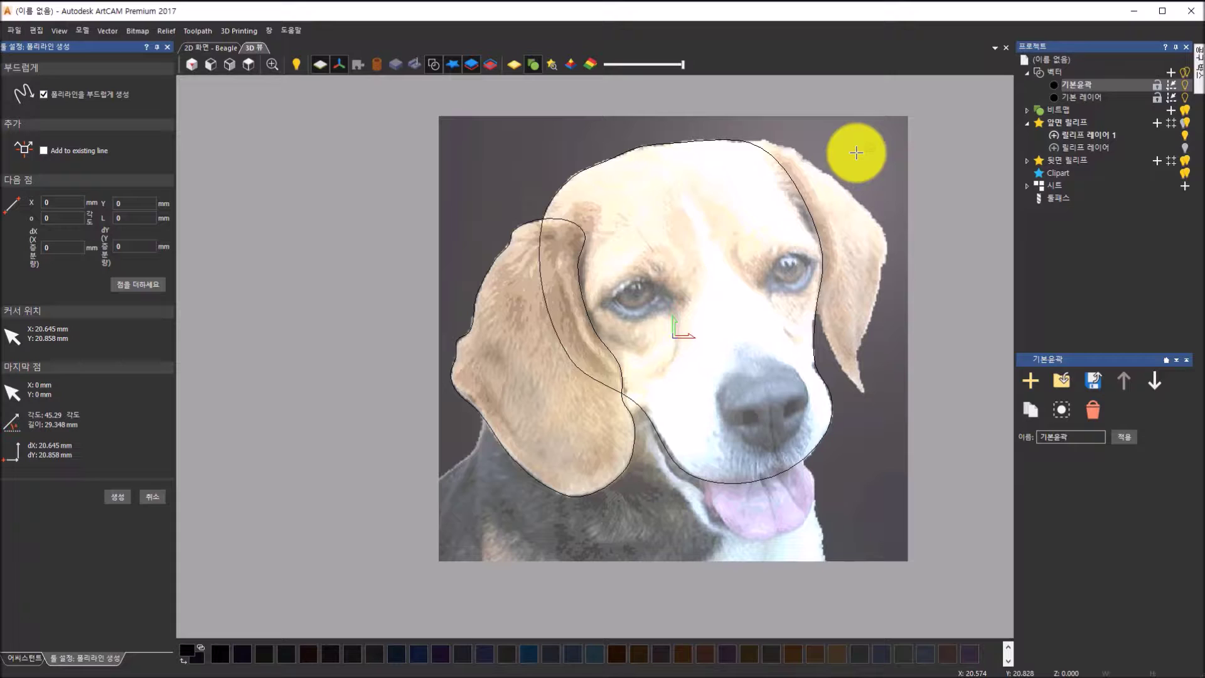
pyautogui.scroll(1, 856, 153)
pyautogui.click(765, 139)
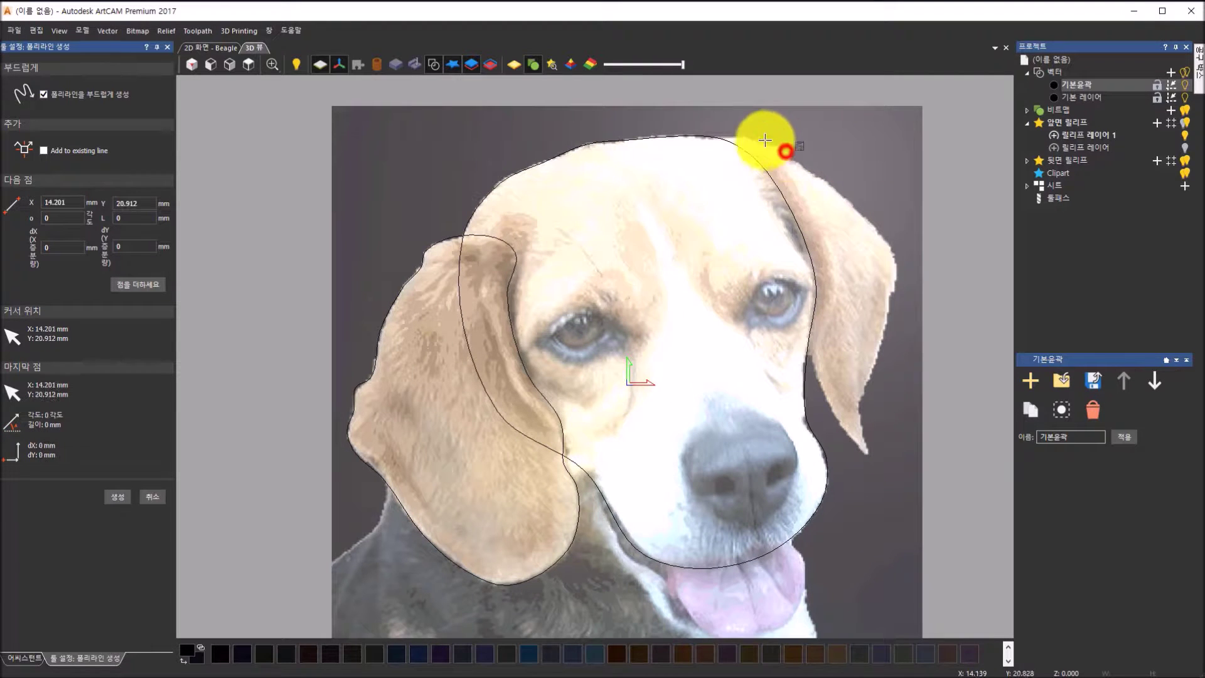
pyautogui.click(745, 133)
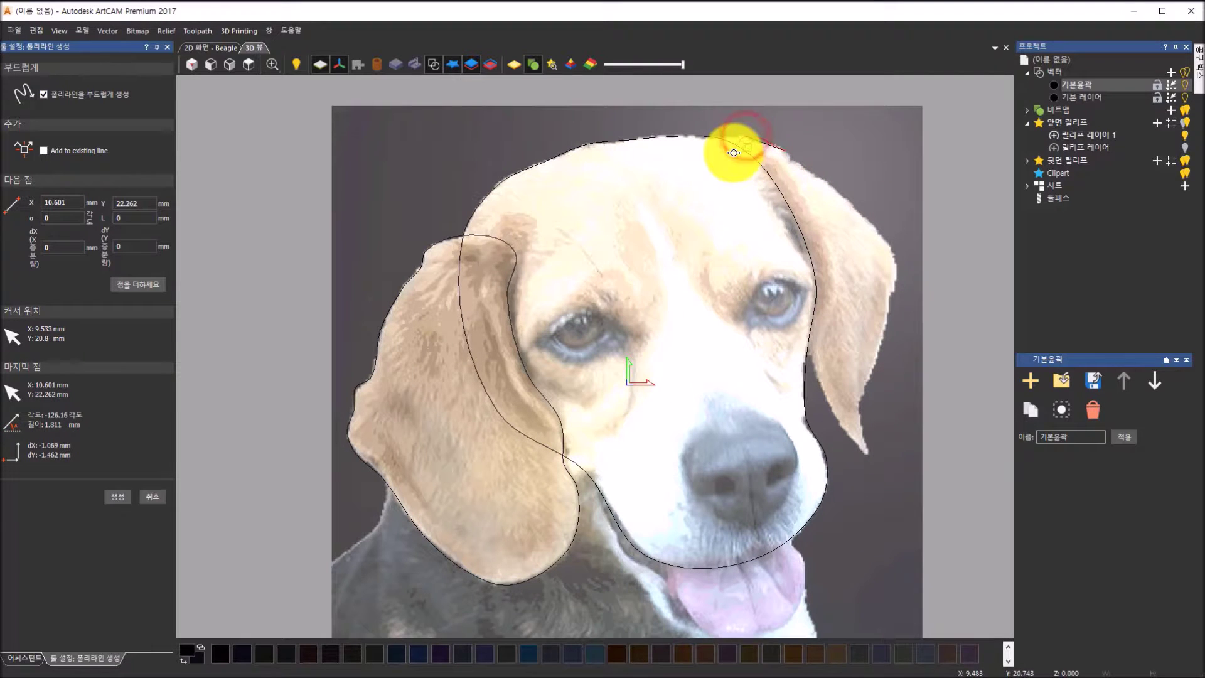
pyautogui.click(785, 212)
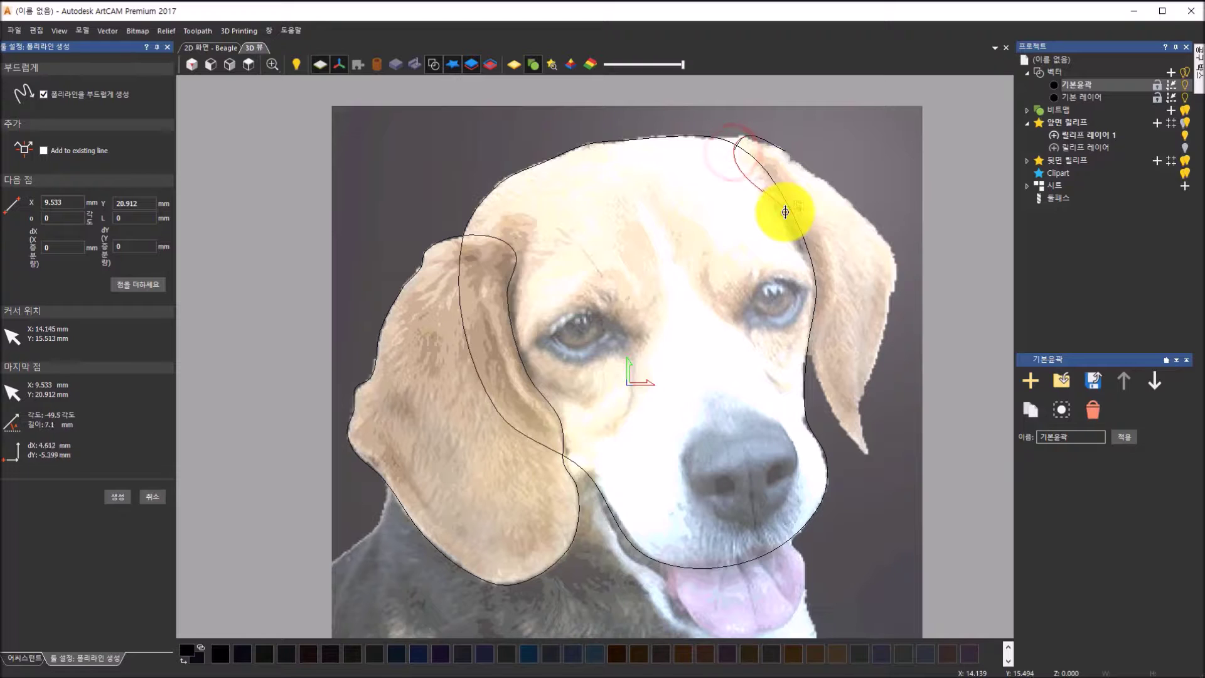
pyautogui.click(801, 281)
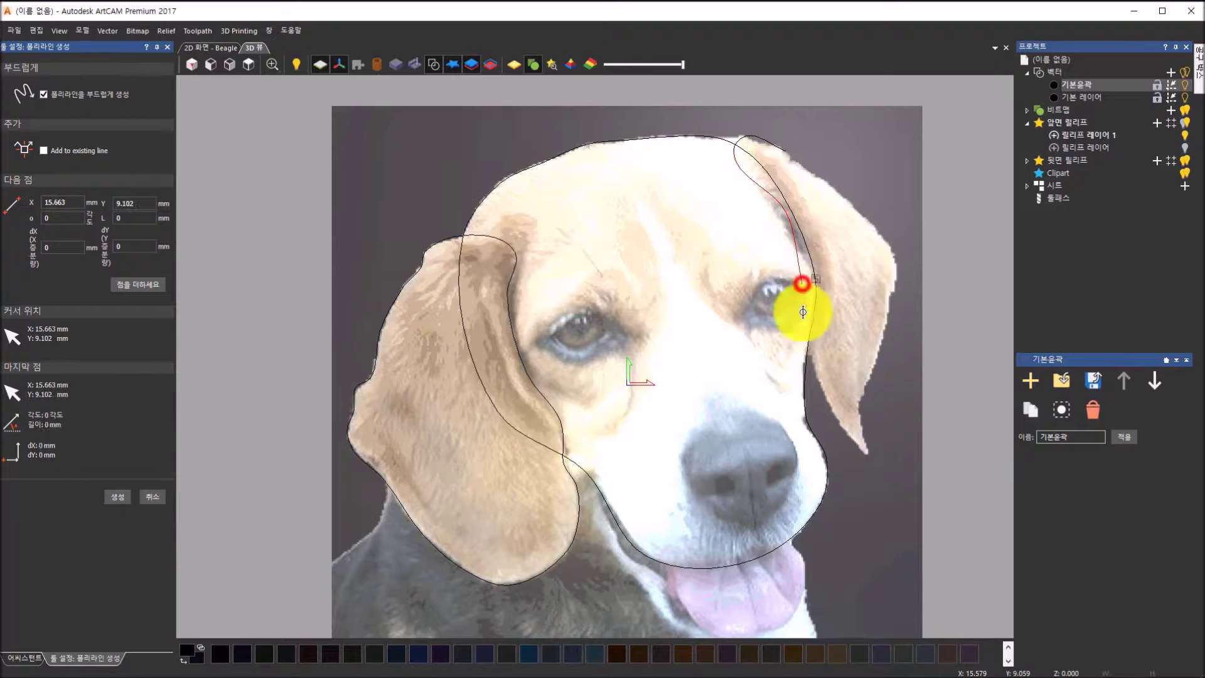
pyautogui.click(811, 359)
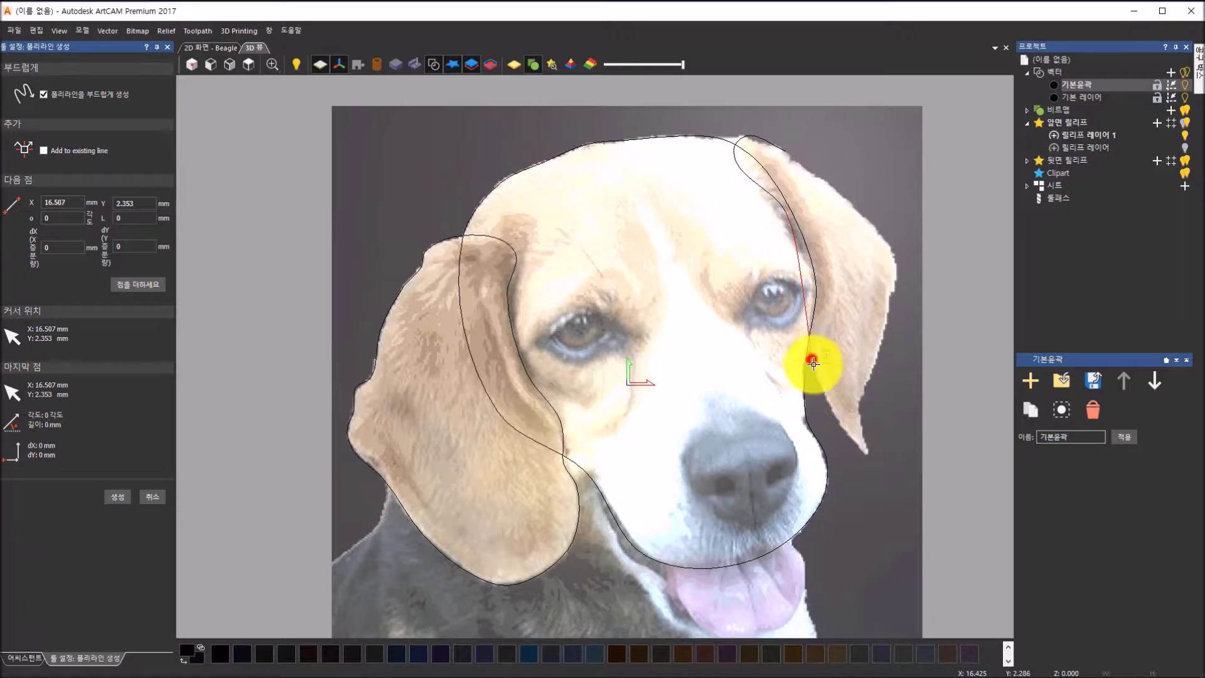
pyautogui.click(838, 417)
pyautogui.click(865, 453)
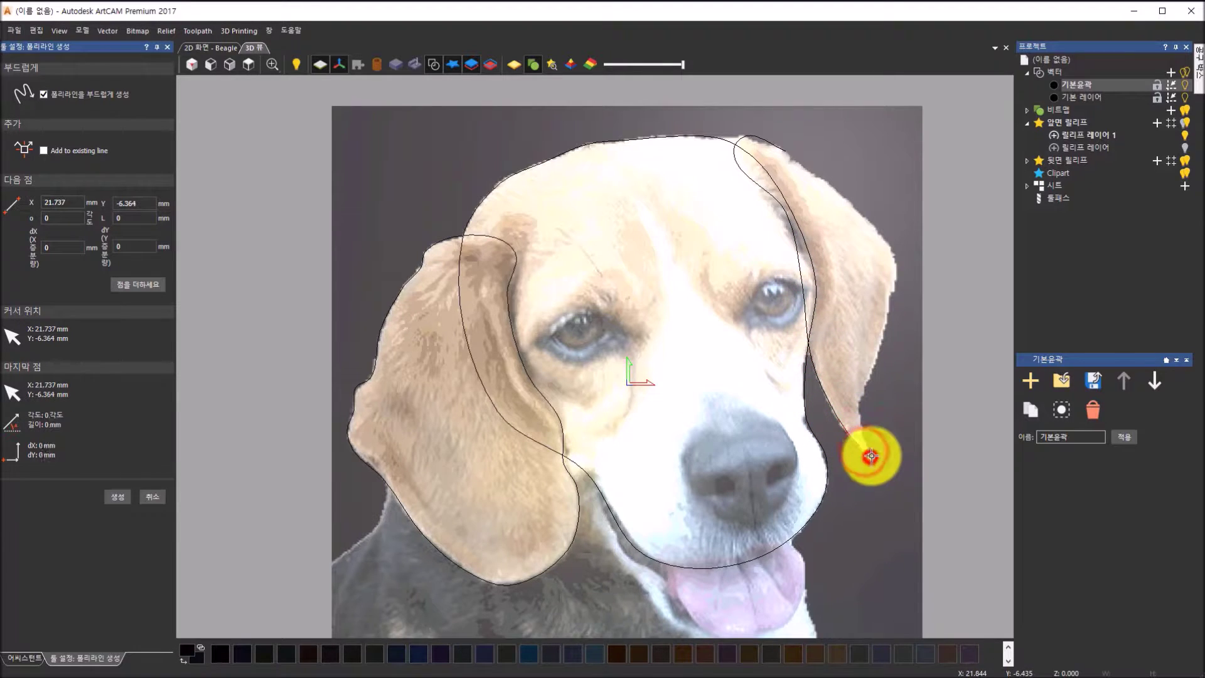
pyautogui.click(871, 453)
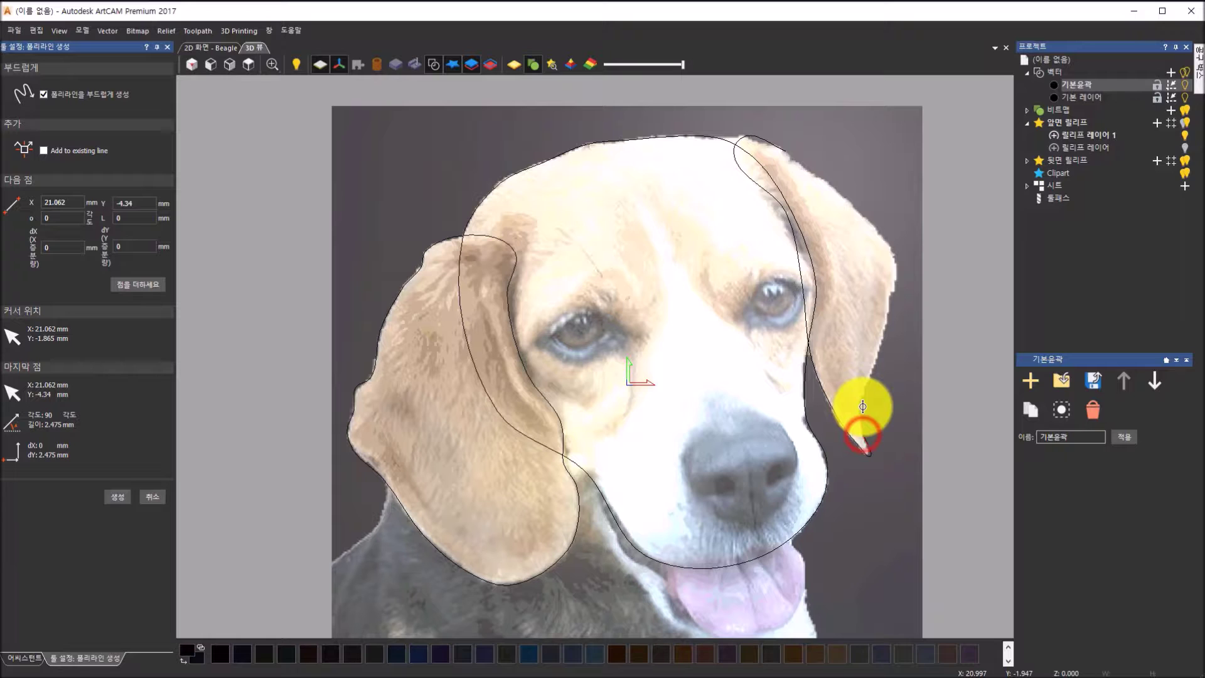
# Trace up the right ear's outer edge from the tip and close the polyline, about 14.7 mm wide and 28.7 mm high
pyautogui.click(863, 400)
pyautogui.click(874, 361)
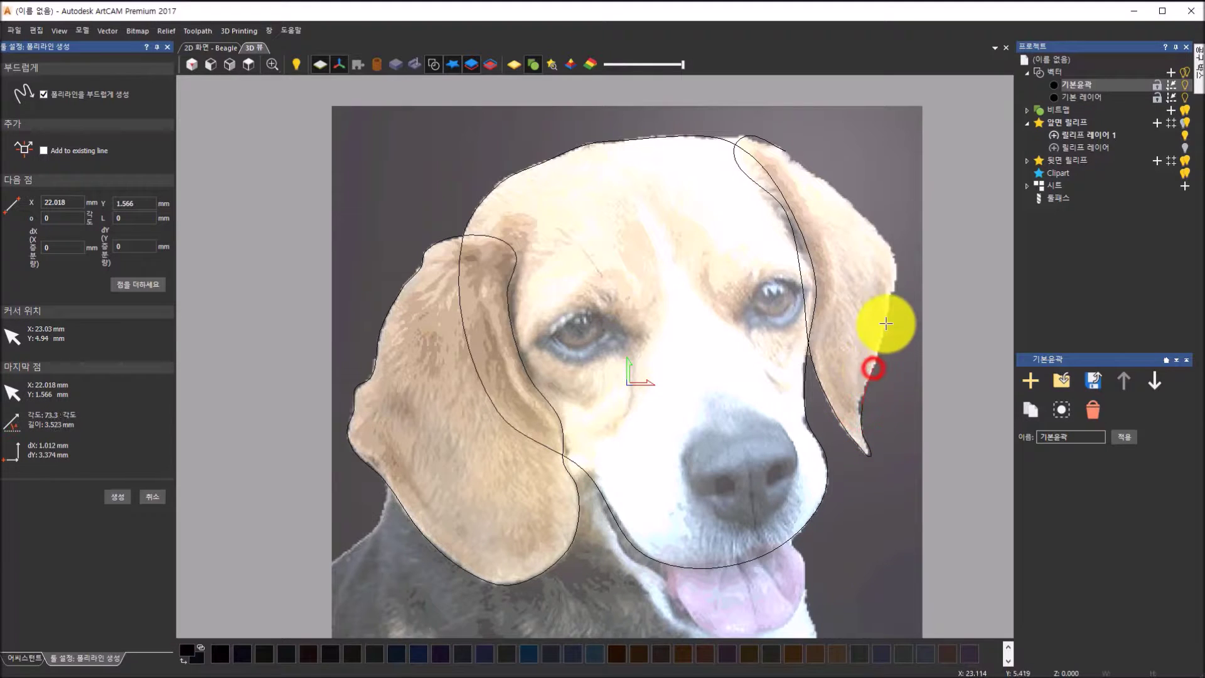
pyautogui.click(887, 319)
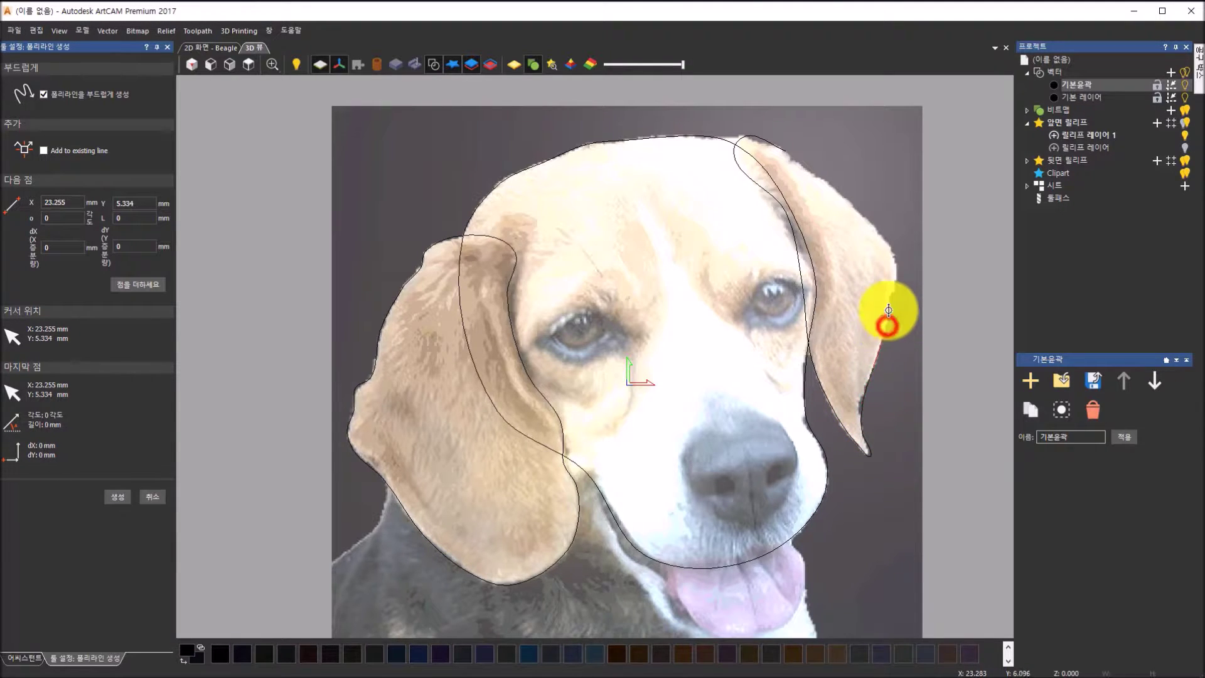
pyautogui.click(890, 295)
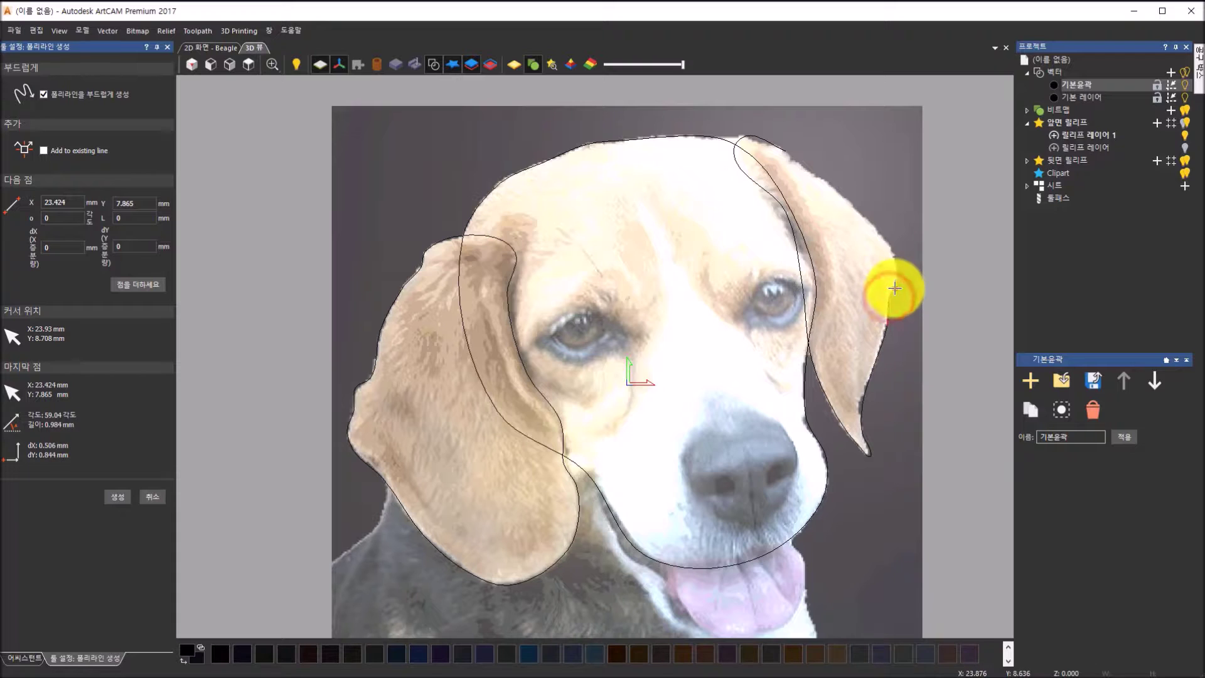
pyautogui.click(896, 285)
pyautogui.click(897, 266)
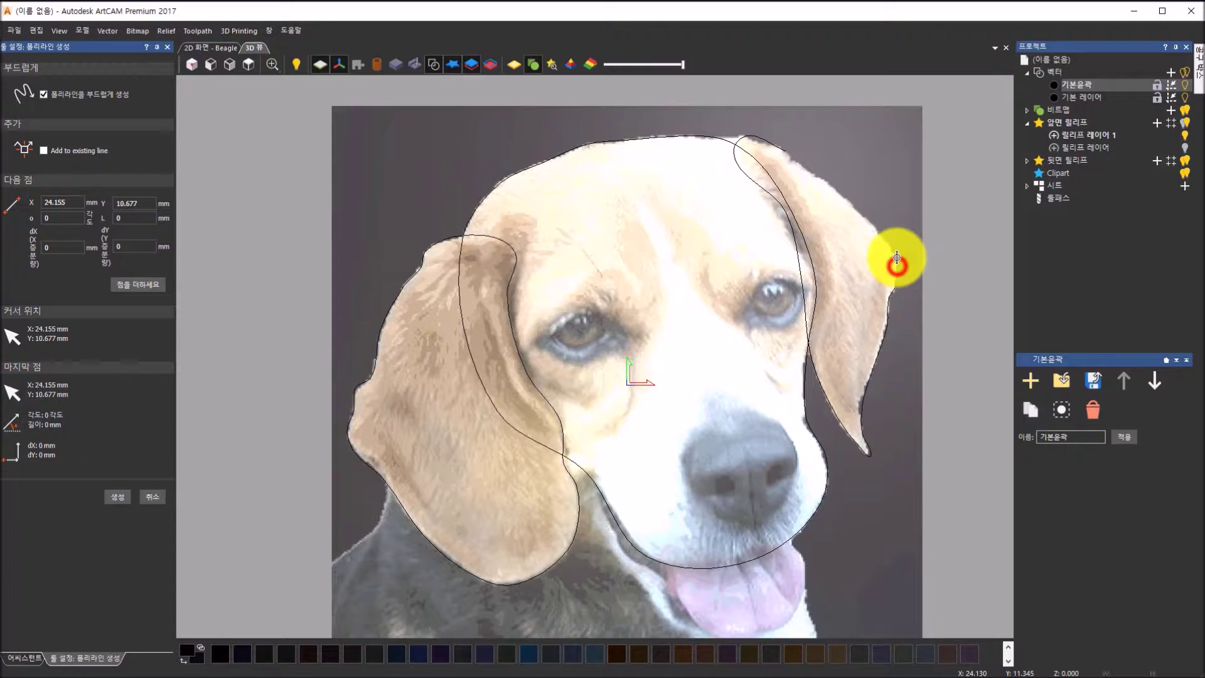
pyautogui.click(879, 224)
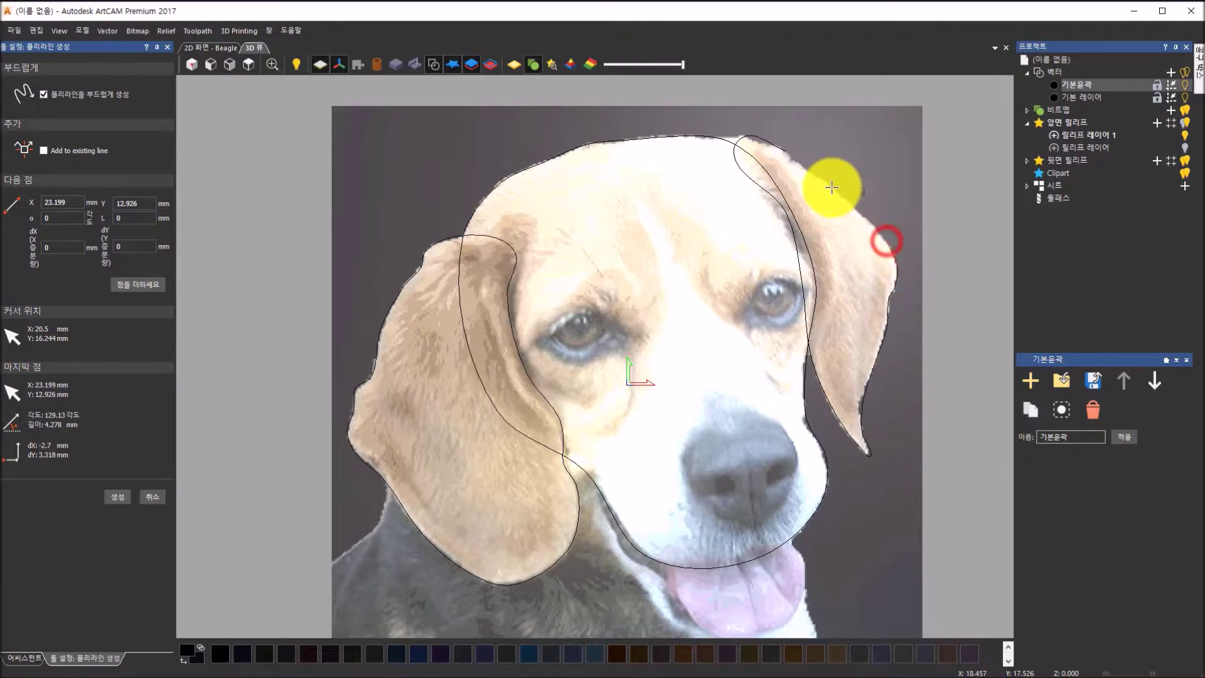
pyautogui.click(827, 182)
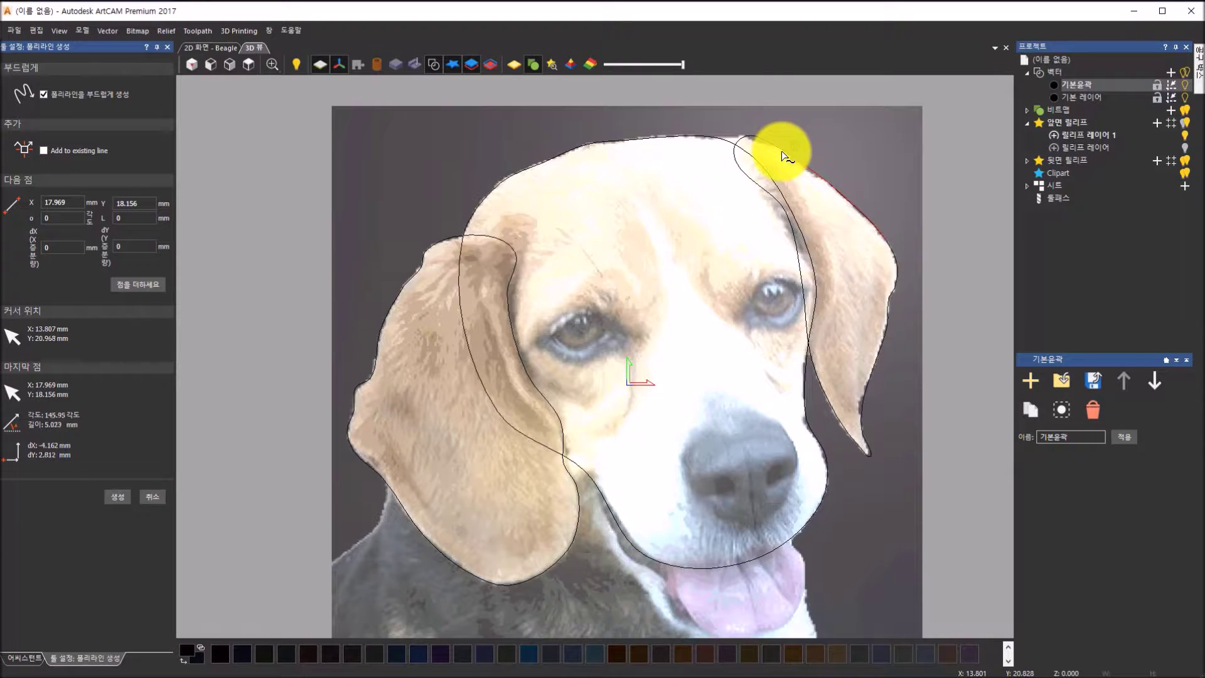
pyautogui.click(782, 151)
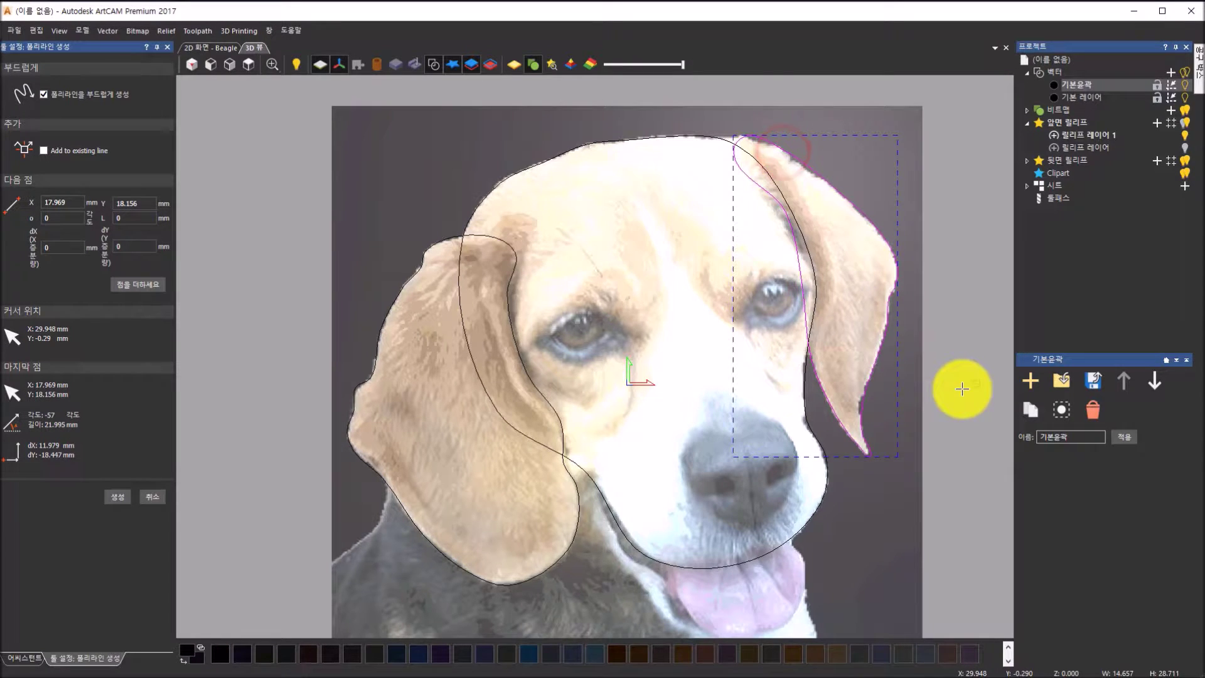
pyautogui.click(150, 497)
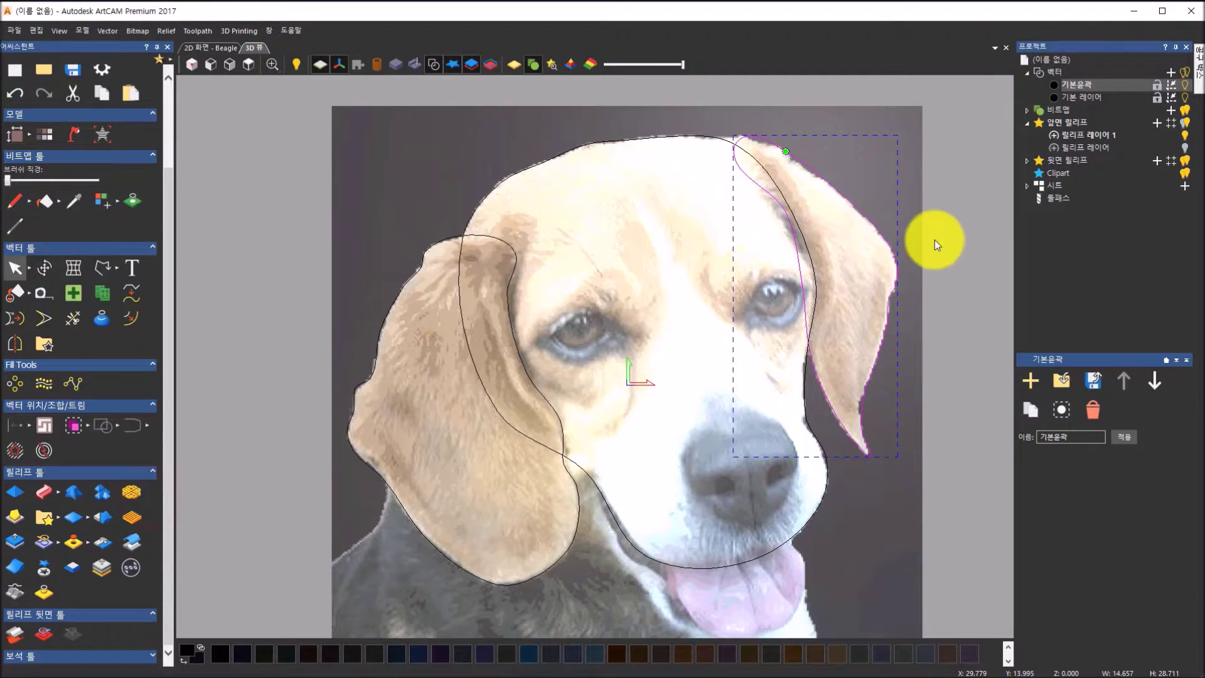
# Open the right ear outline for node editing and shift its upper inner nodes further into the face, towards the eye
pyautogui.scroll(2, 929, 255)
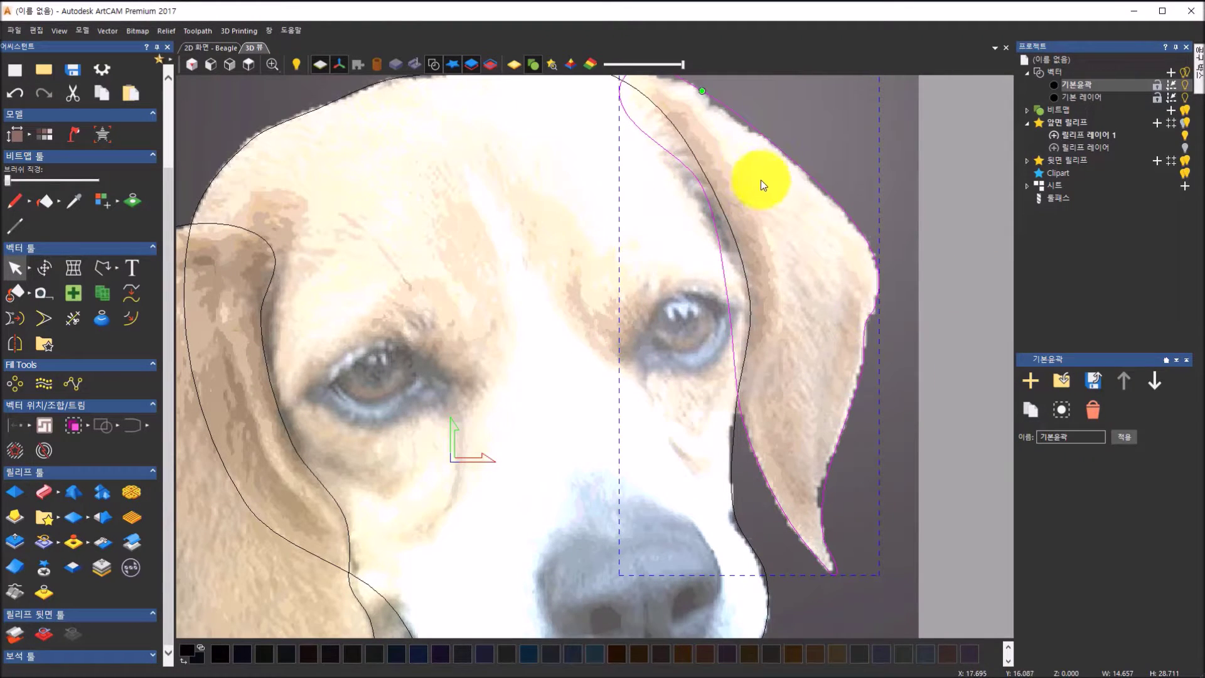
pyautogui.scroll(-1, 444, 317)
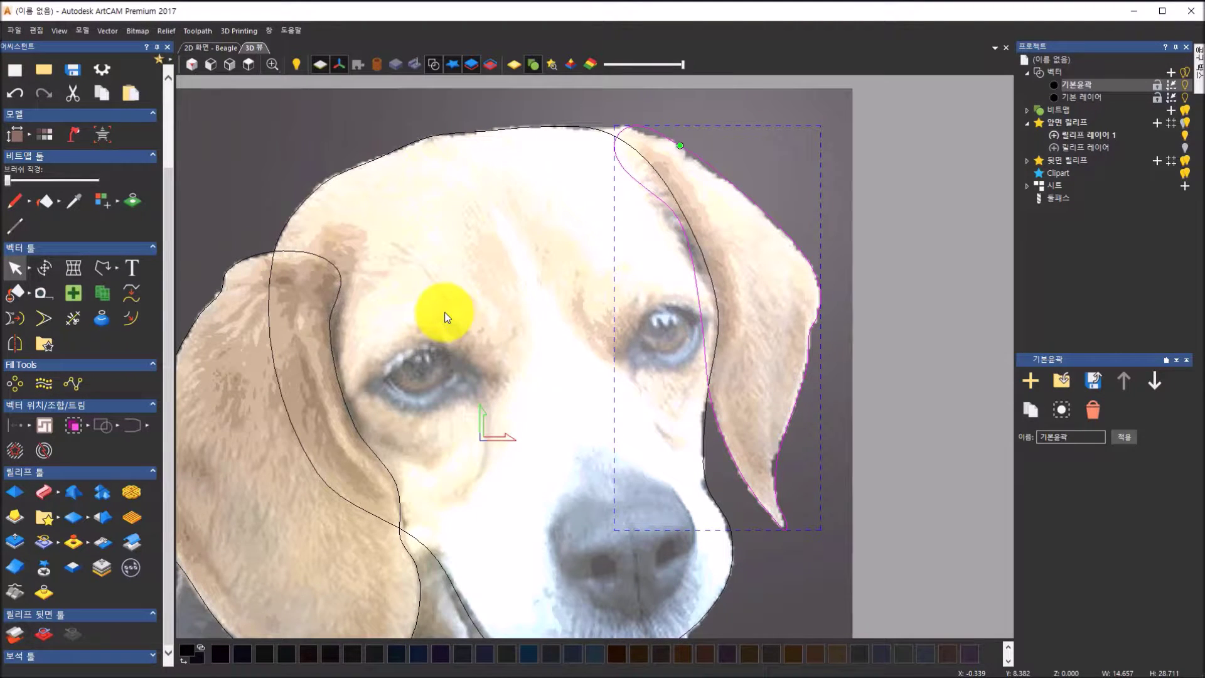
pyautogui.press('n')
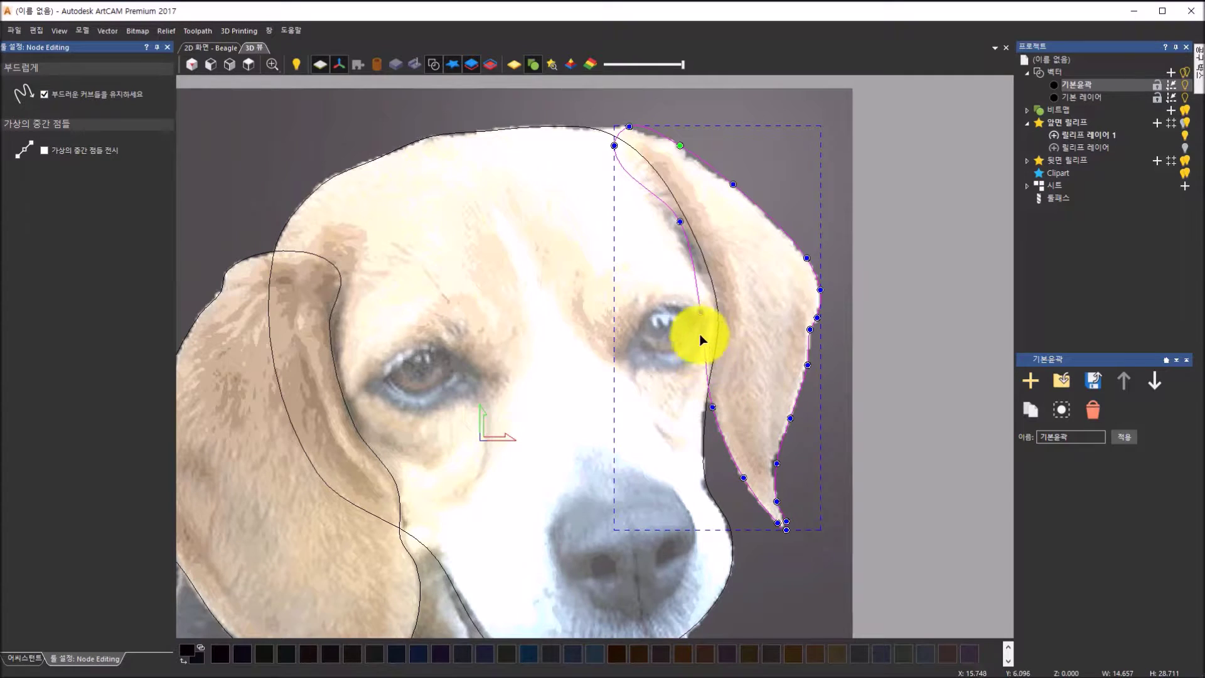
pyautogui.click(680, 222)
pyautogui.moveTo(680, 222); pyautogui.dragTo(662, 235)
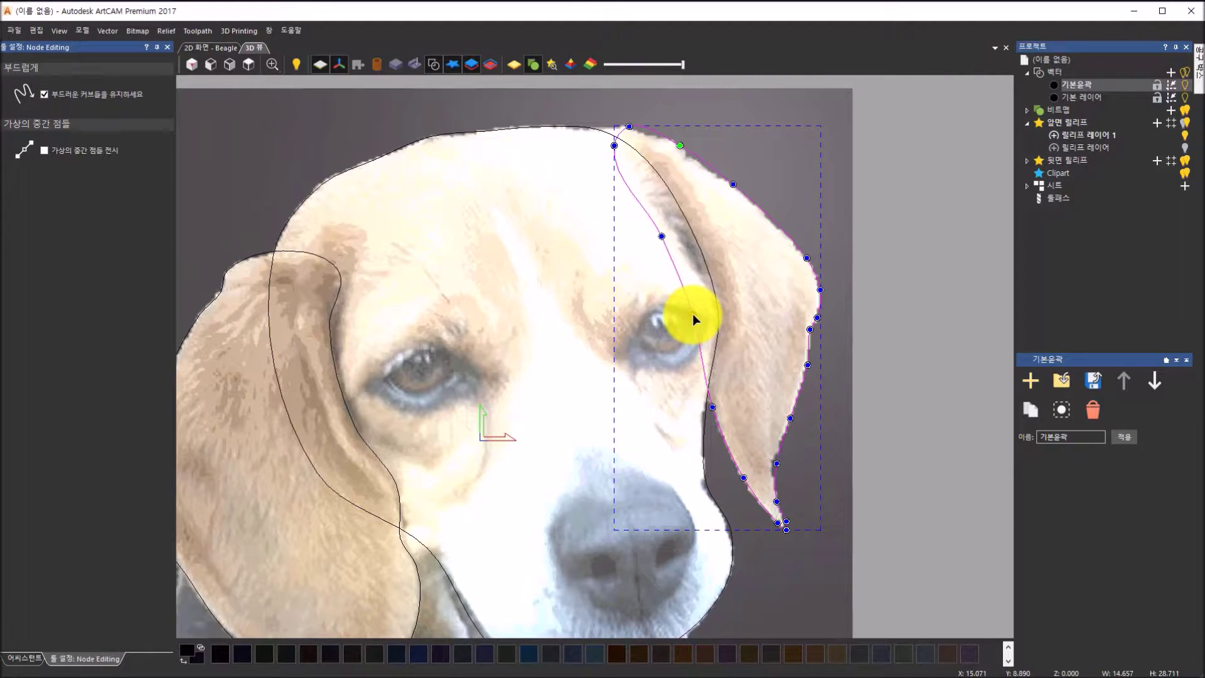
pyautogui.moveTo(692, 315); pyautogui.dragTo(689, 316)
pyautogui.moveTo(661, 235); pyautogui.dragTo(656, 237)
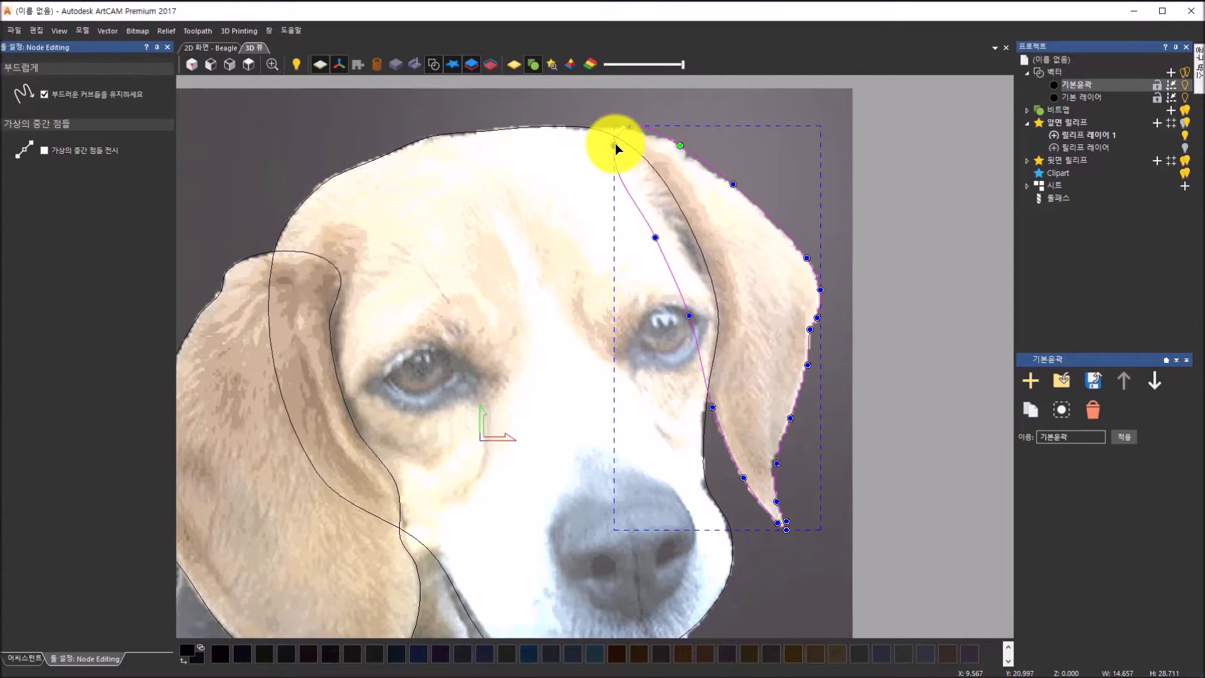
# Pull the span between the right ear outline's two top nodes out to a new node on the head outline
pyautogui.scroll(3, 623, 134)
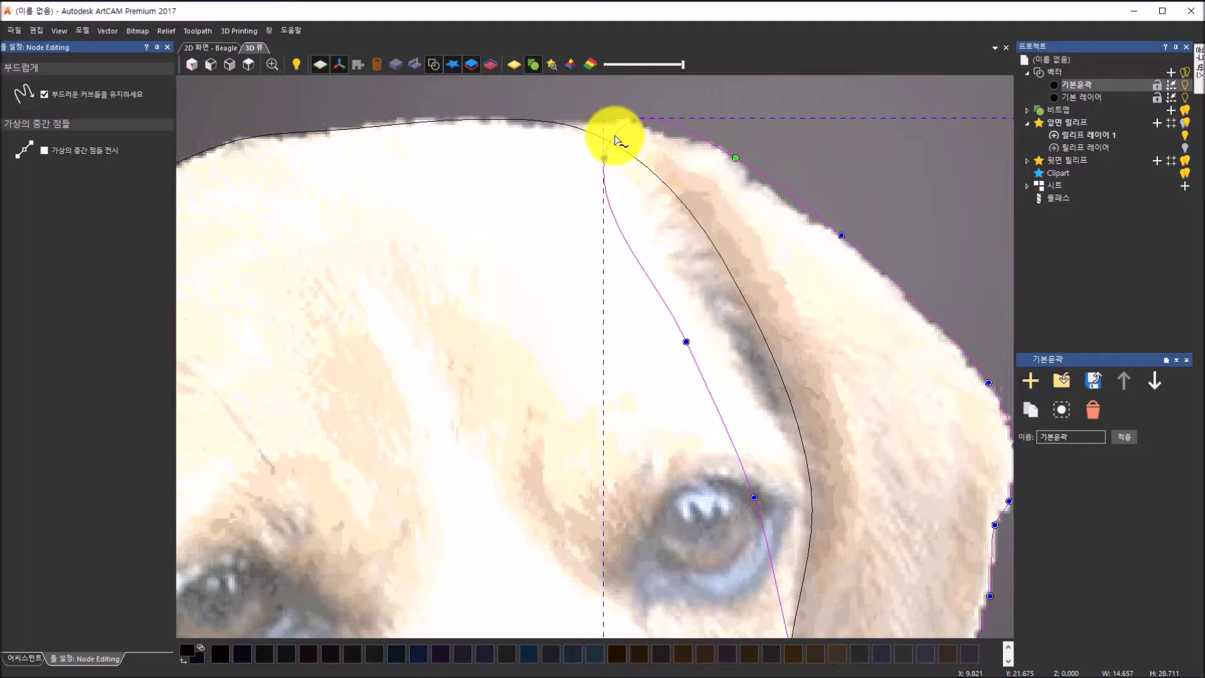
pyautogui.moveTo(615, 134); pyautogui.dragTo(583, 126)
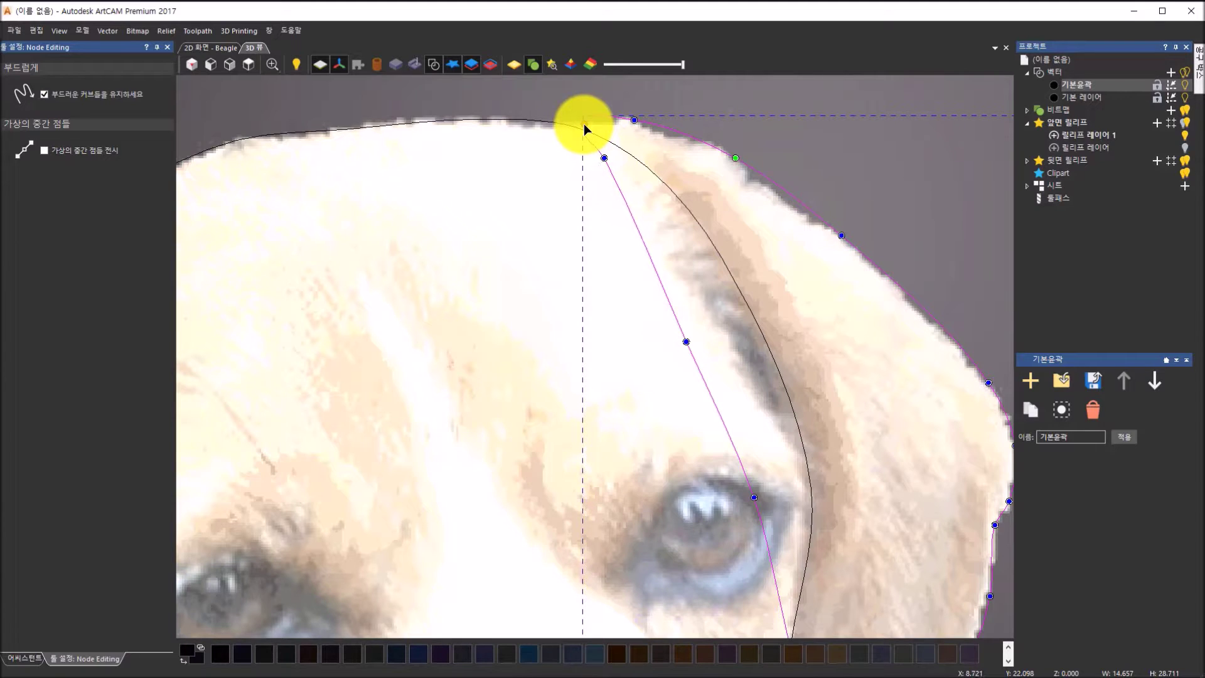
pyautogui.scroll(-2, 716, 226)
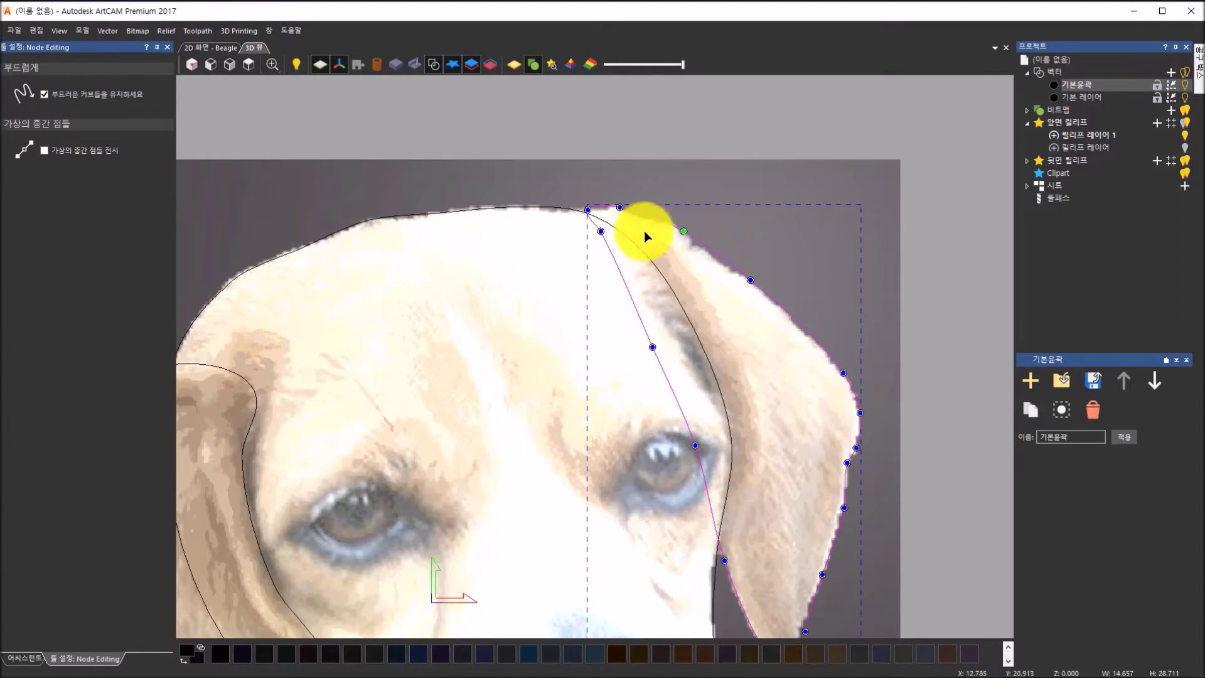
pyautogui.scroll(1, 572, 212)
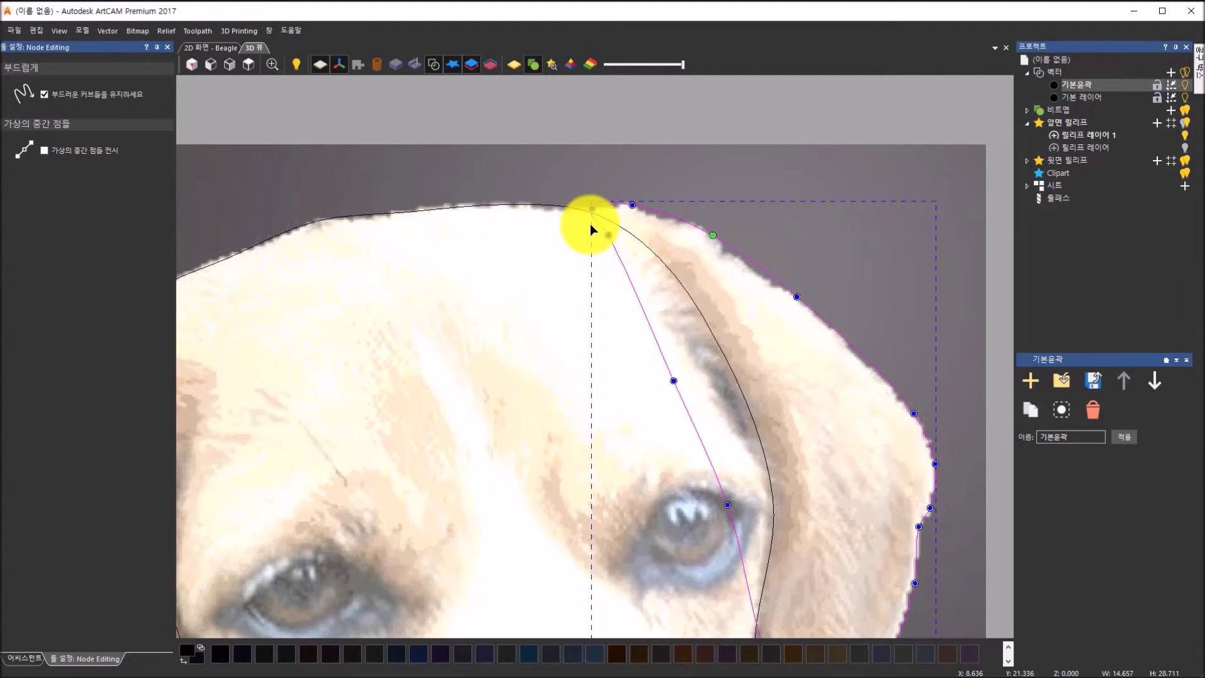
# Adjust the nodes along the right ear outline's outer edge so the curve follows the ear's edge in the photo
pyautogui.scroll(-1, 590, 224)
pyautogui.scroll(-2, 643, 257)
pyautogui.scroll(4, 765, 459)
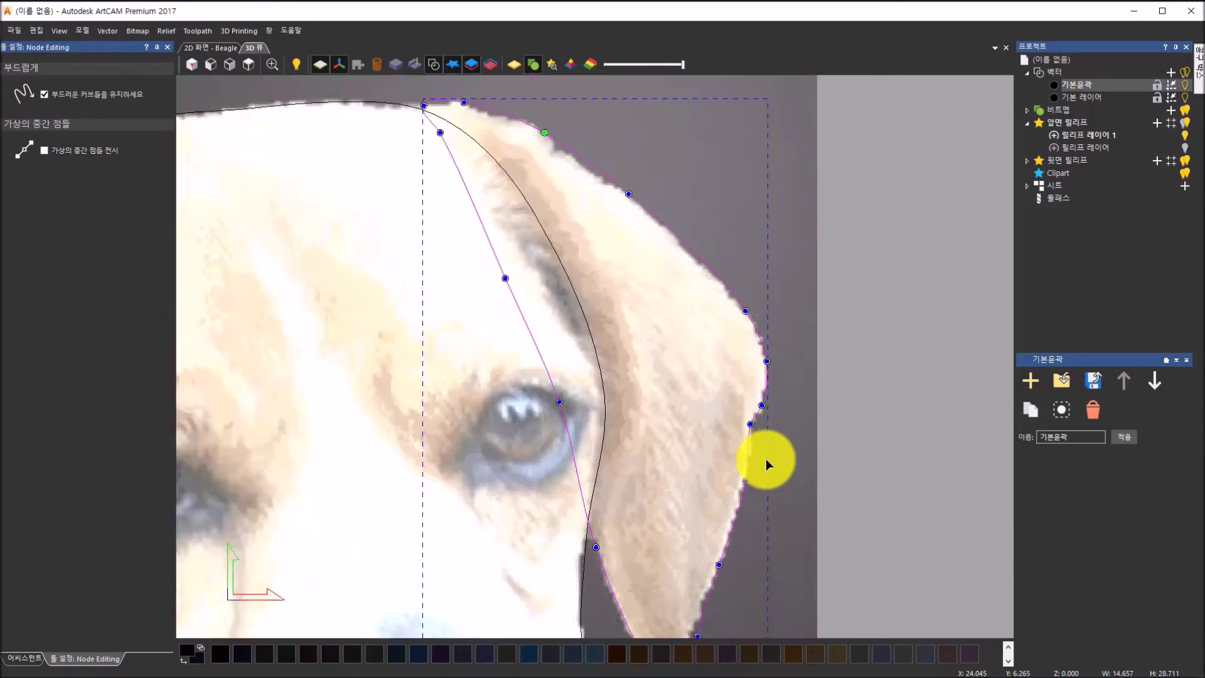
pyautogui.click(749, 416)
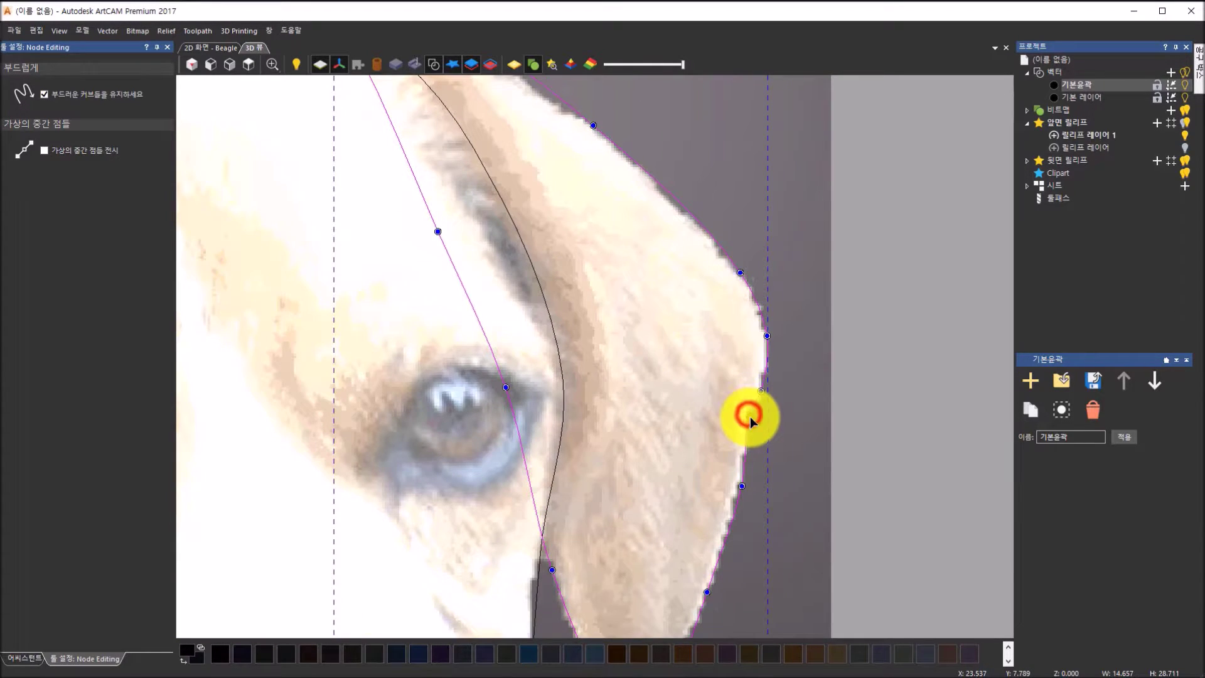
pyautogui.scroll(-3, 738, 446)
pyautogui.scroll(1, 634, 517)
pyautogui.click(637, 520)
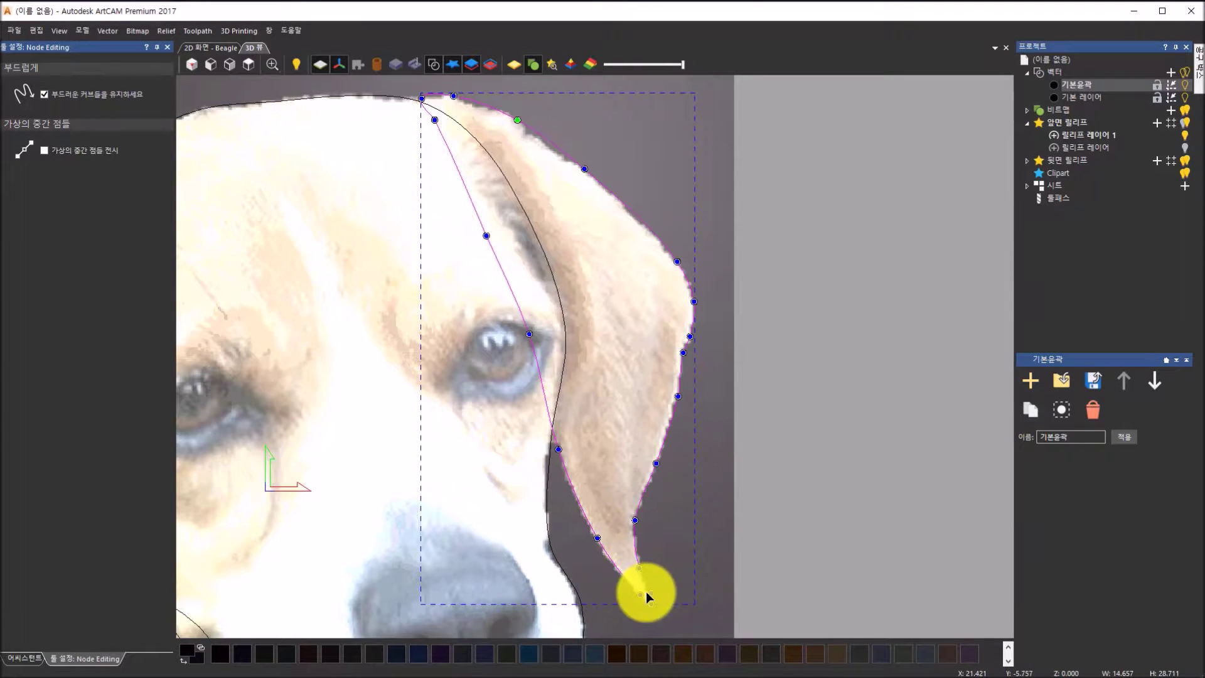
# Fit the lowest nodes of the right ear outline to the ear's pointed tip and finish node editing
pyautogui.scroll(1, 646, 591)
pyautogui.scroll(1, 654, 595)
pyautogui.click(650, 594)
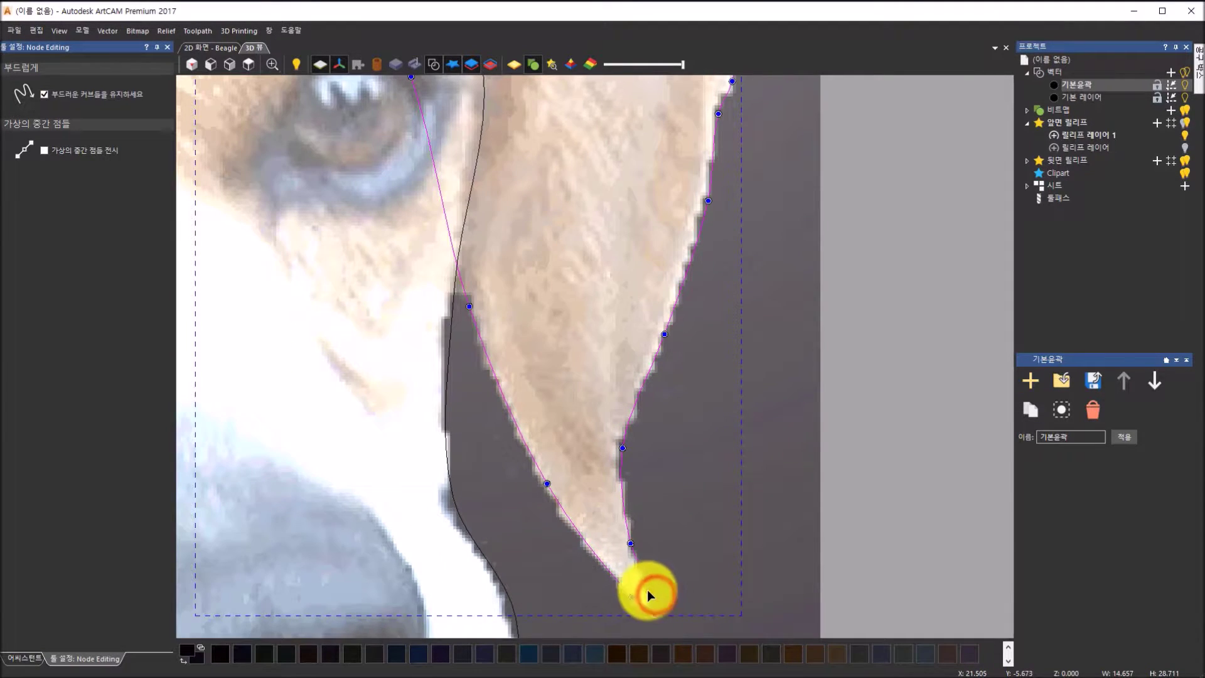
pyautogui.click(653, 615)
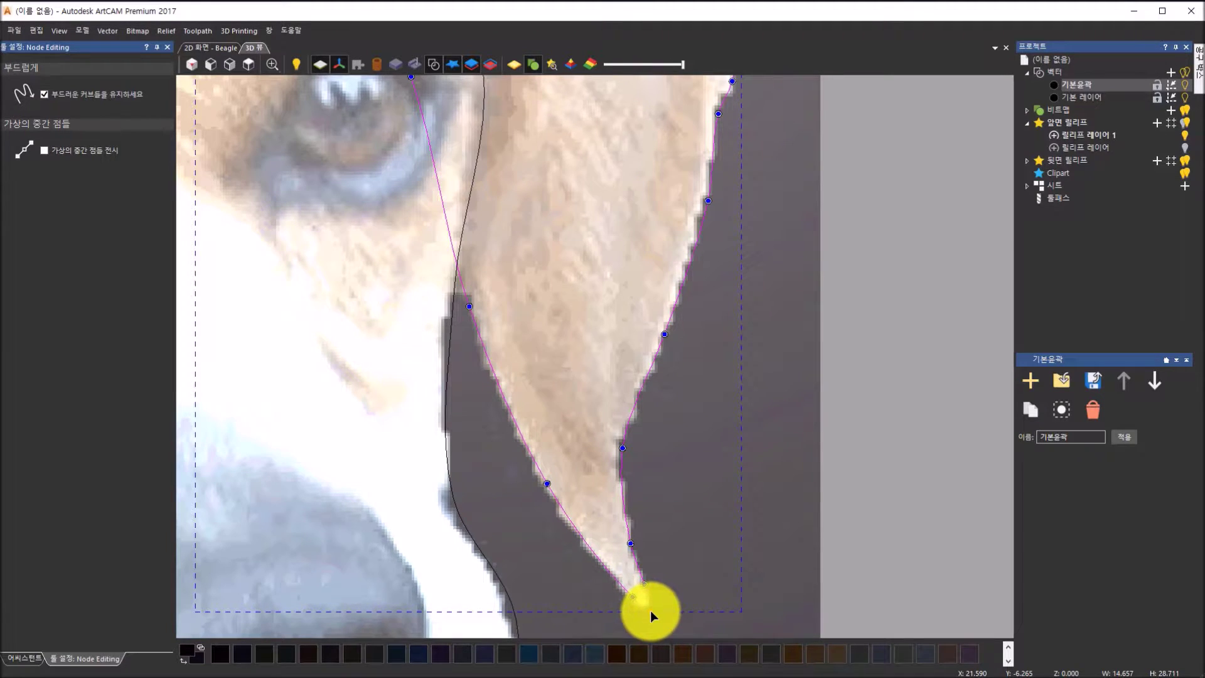
pyautogui.scroll(-2, 669, 560)
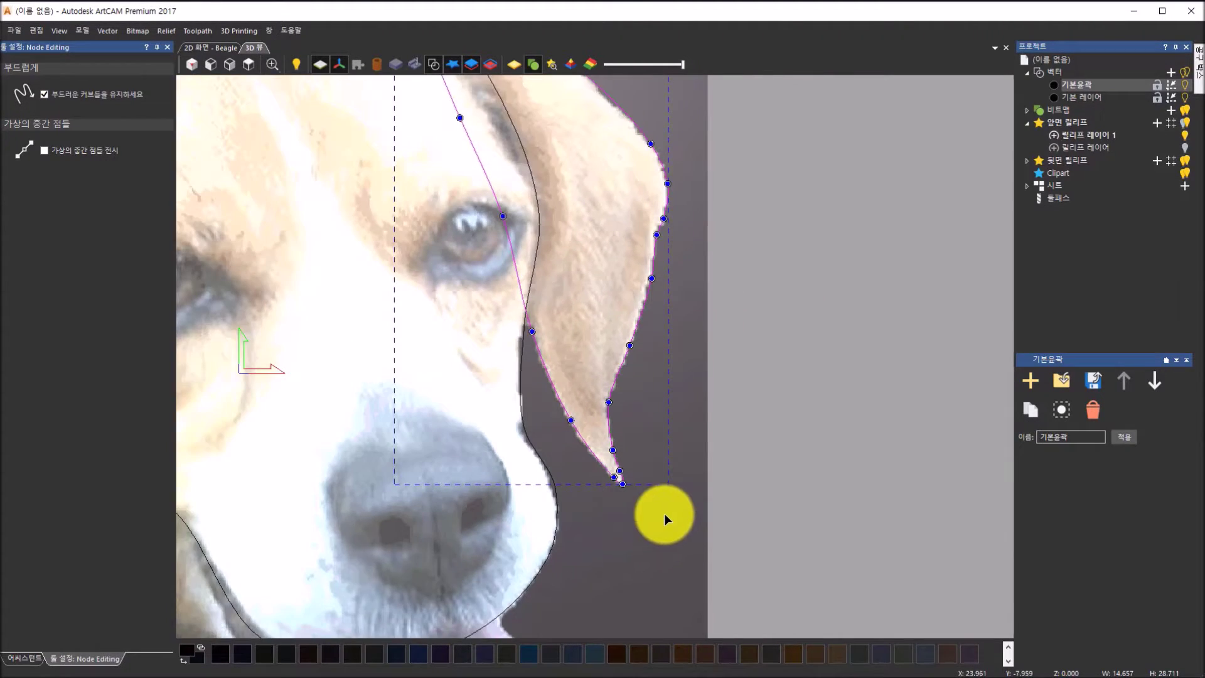
pyautogui.scroll(-2, 634, 465)
pyautogui.scroll(2, 490, 120)
pyautogui.scroll(-2, 648, 327)
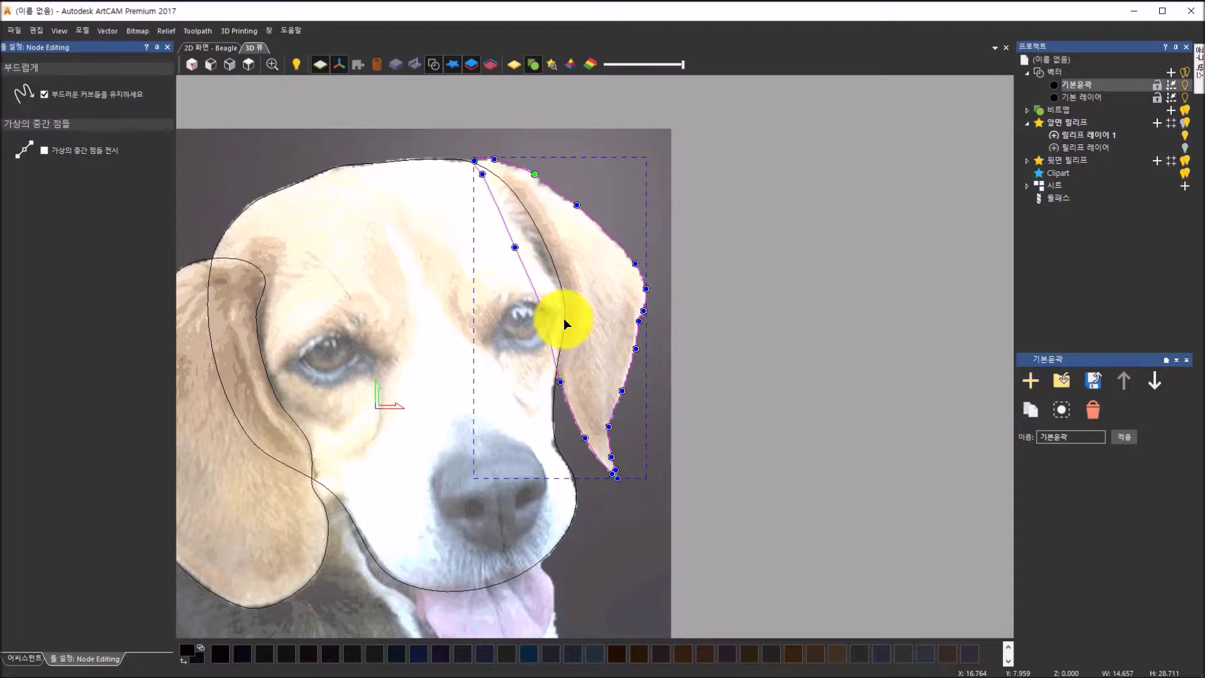
pyautogui.press('n')
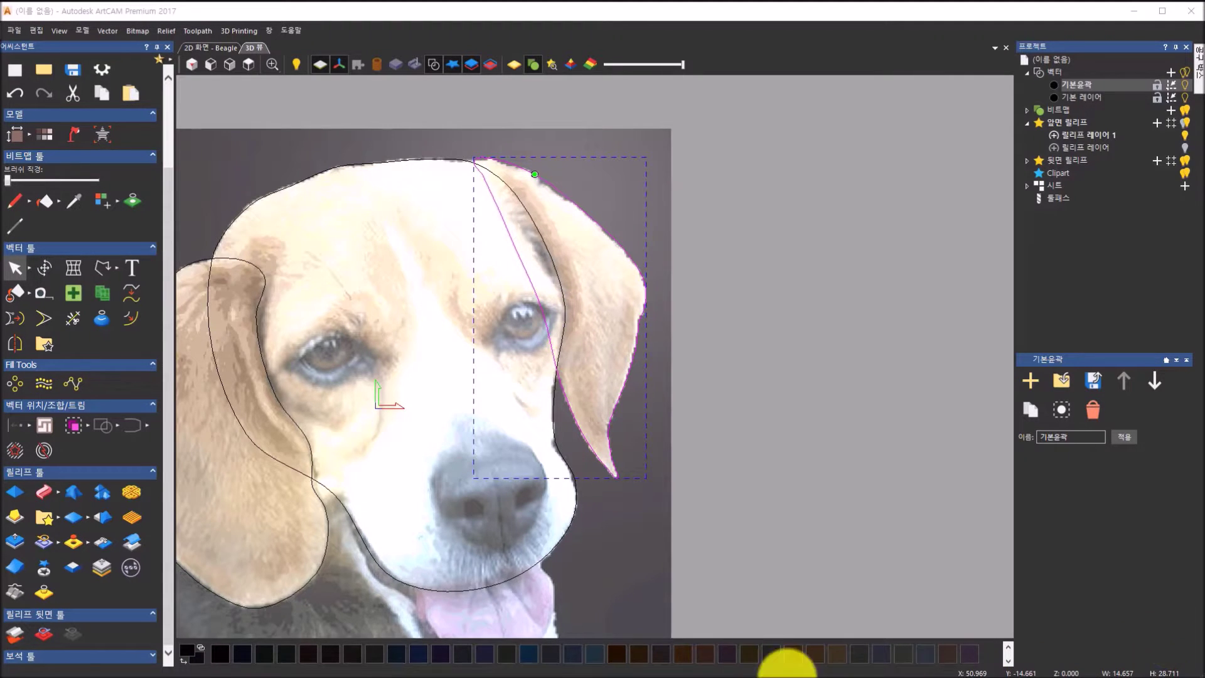
# Select the head, left ear and right ear outlines in turn to check how they overlap
pyautogui.scroll(-2, 585, 599)
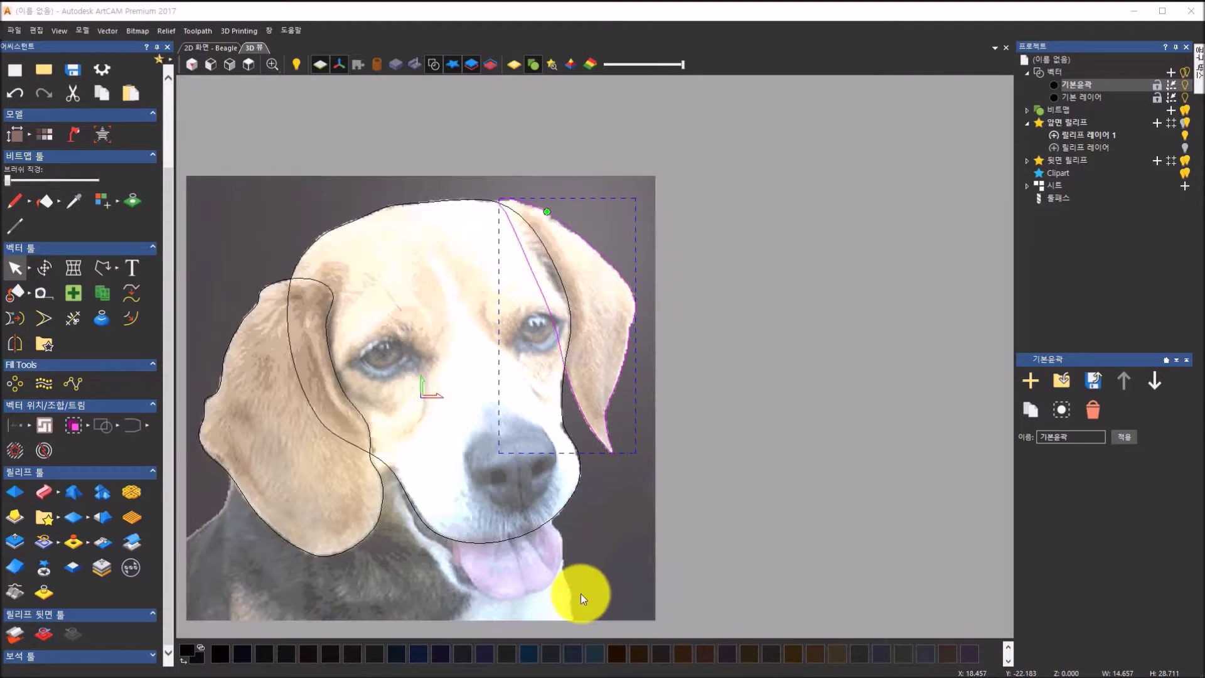
pyautogui.click(393, 206)
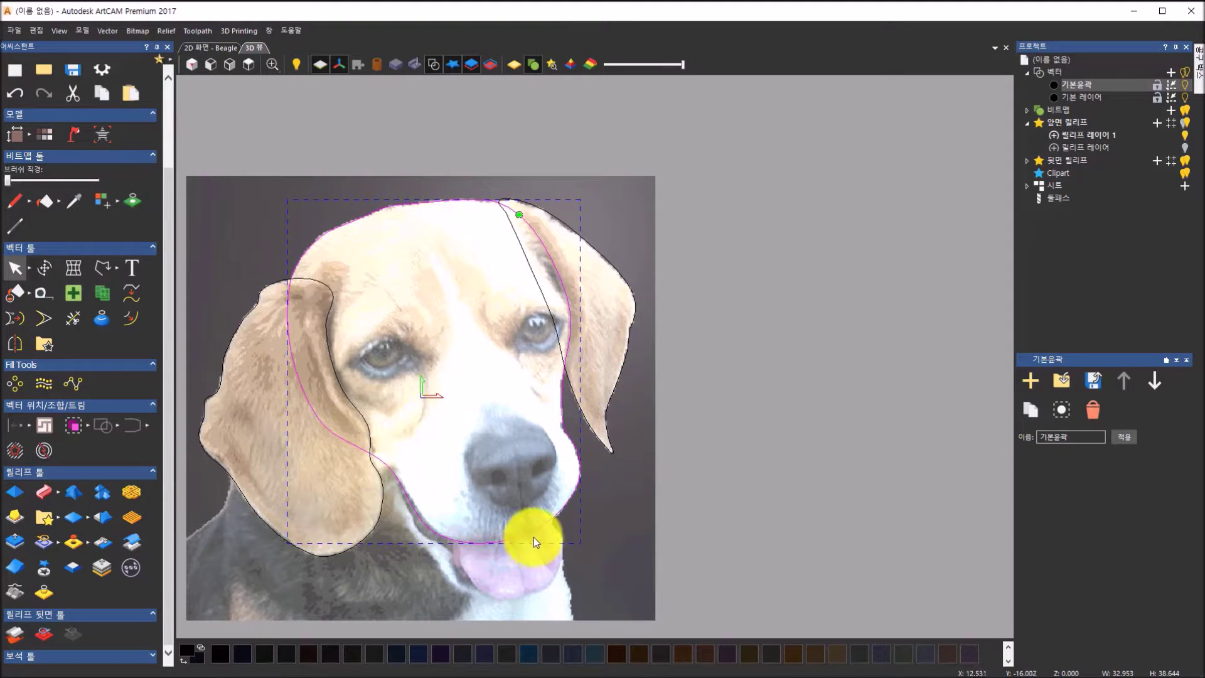
pyautogui.click(382, 483)
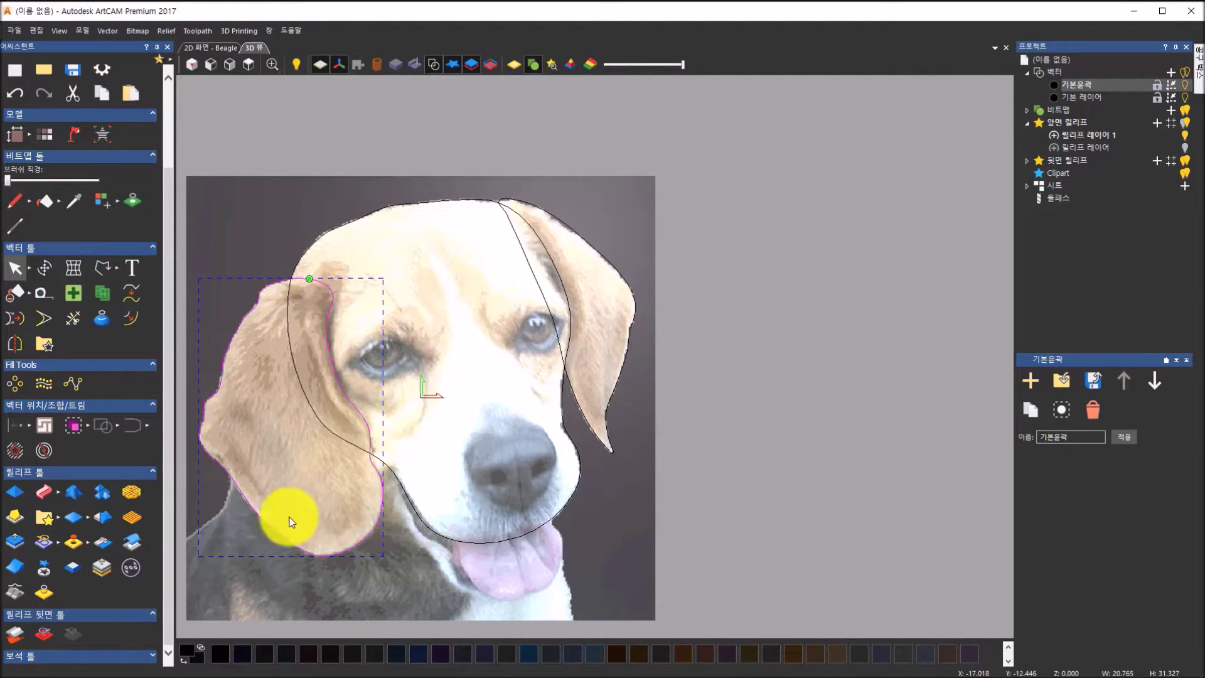
pyautogui.click(587, 421)
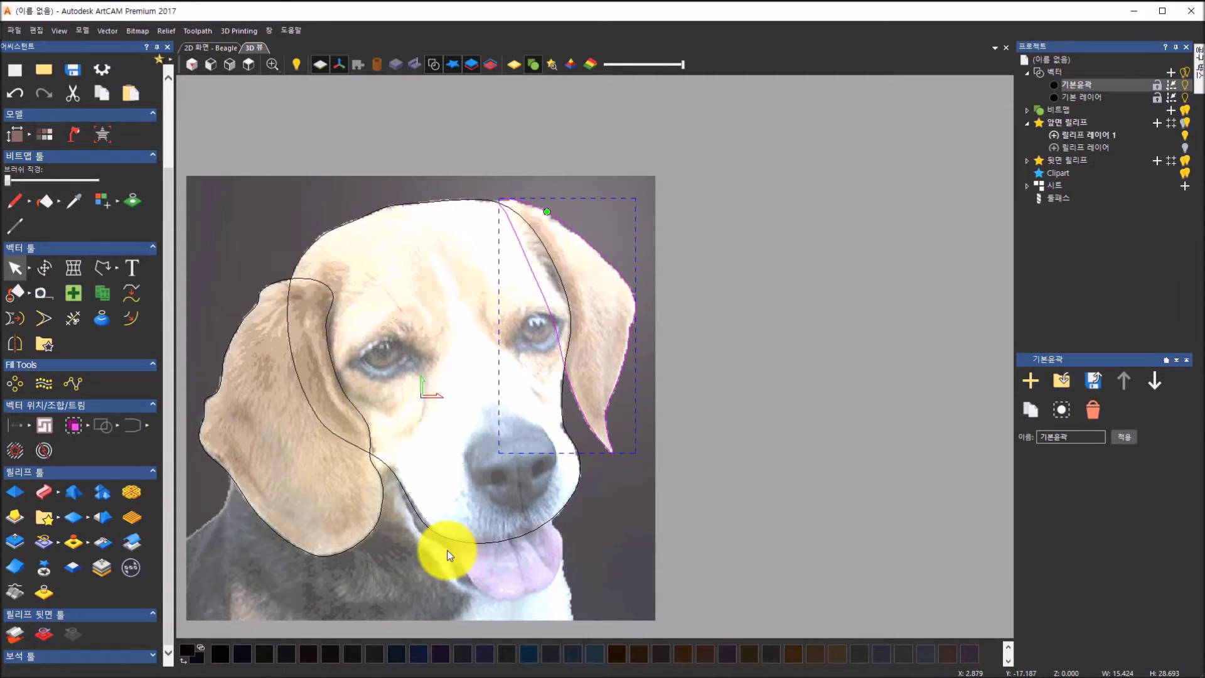
# Start a smooth polyline at the left ear's inner edge and trace the lower jaw down to the chin below the tongue
pyautogui.scroll(1, 447, 550)
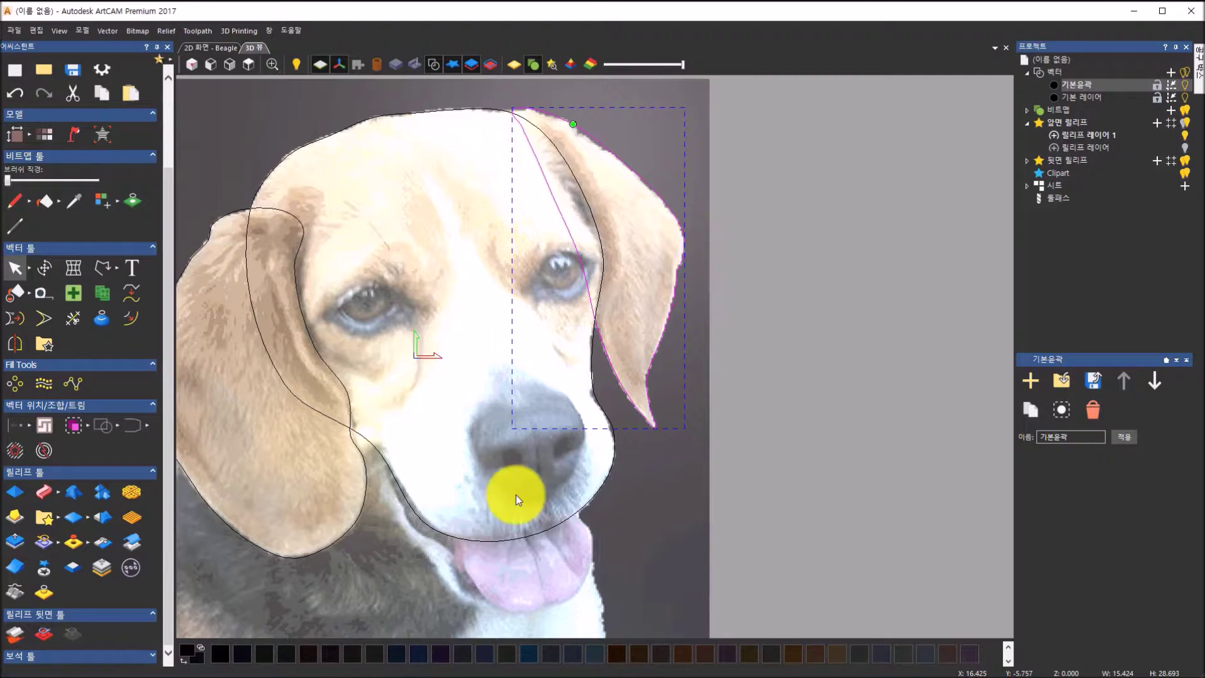
pyautogui.scroll(1, 441, 581)
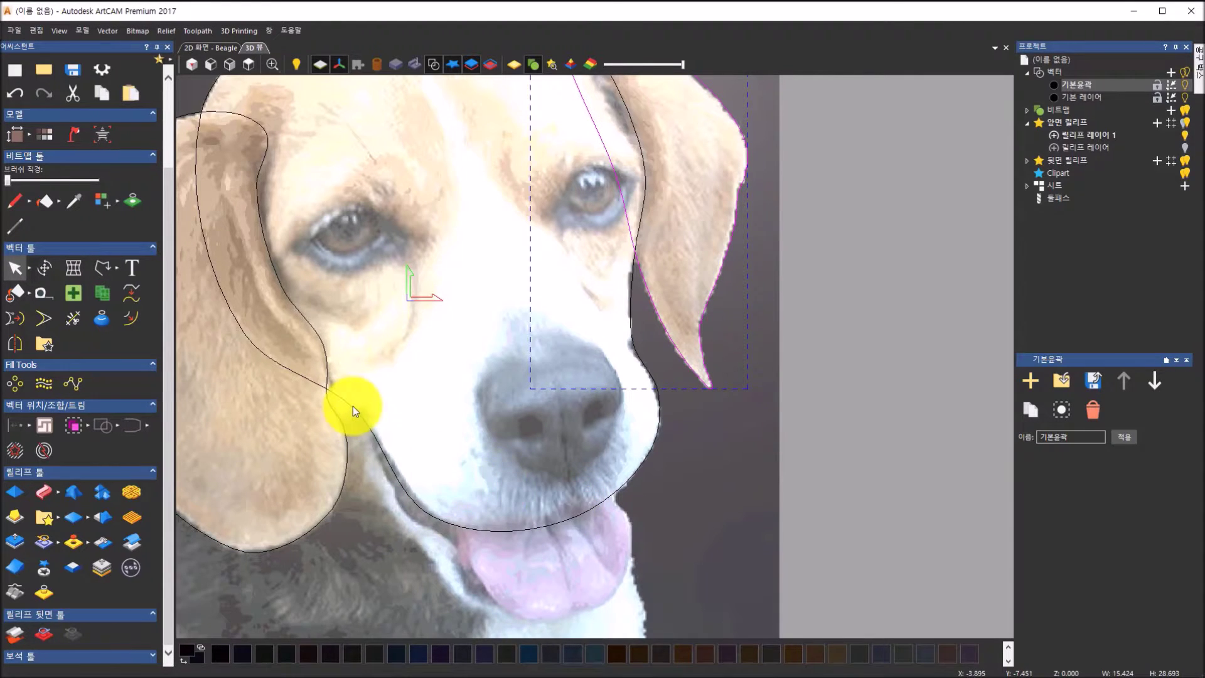
pyautogui.click(103, 268)
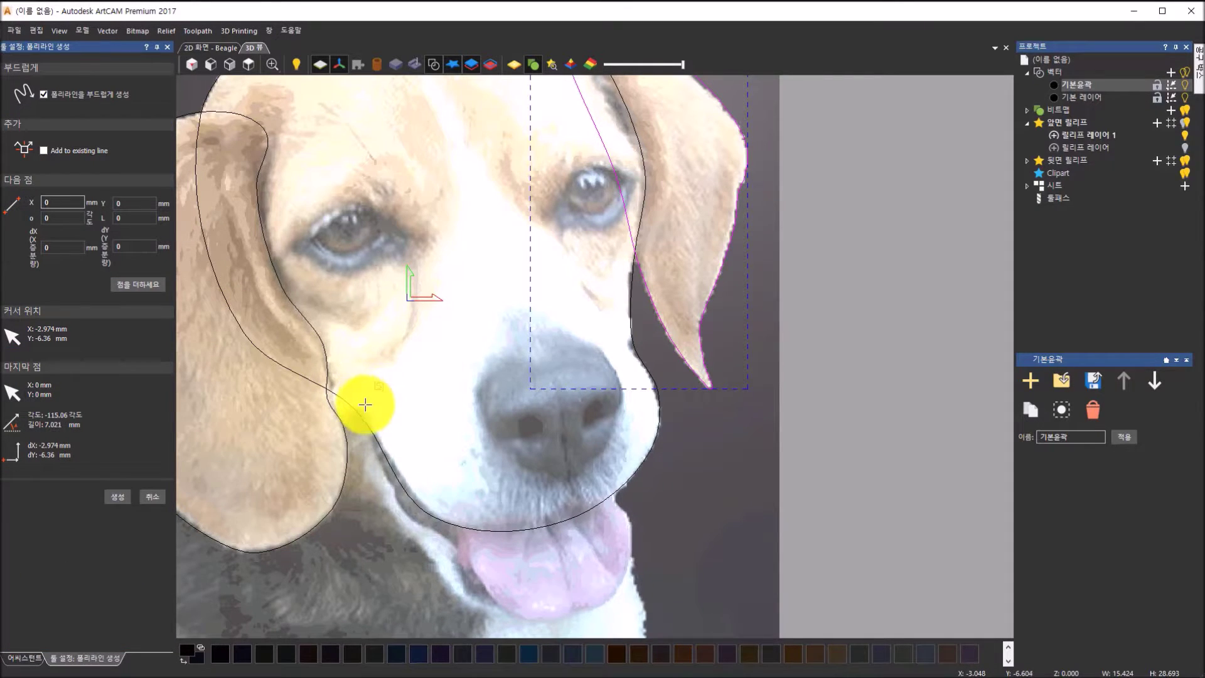
pyautogui.click(331, 425)
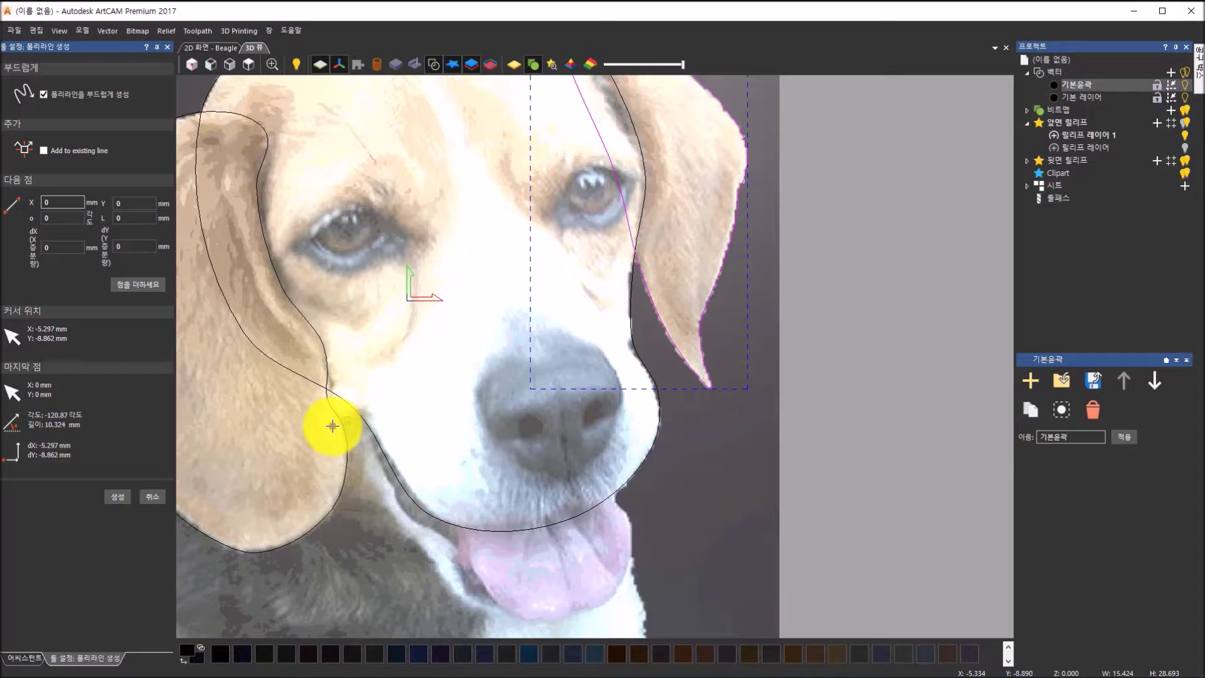
pyautogui.click(373, 499)
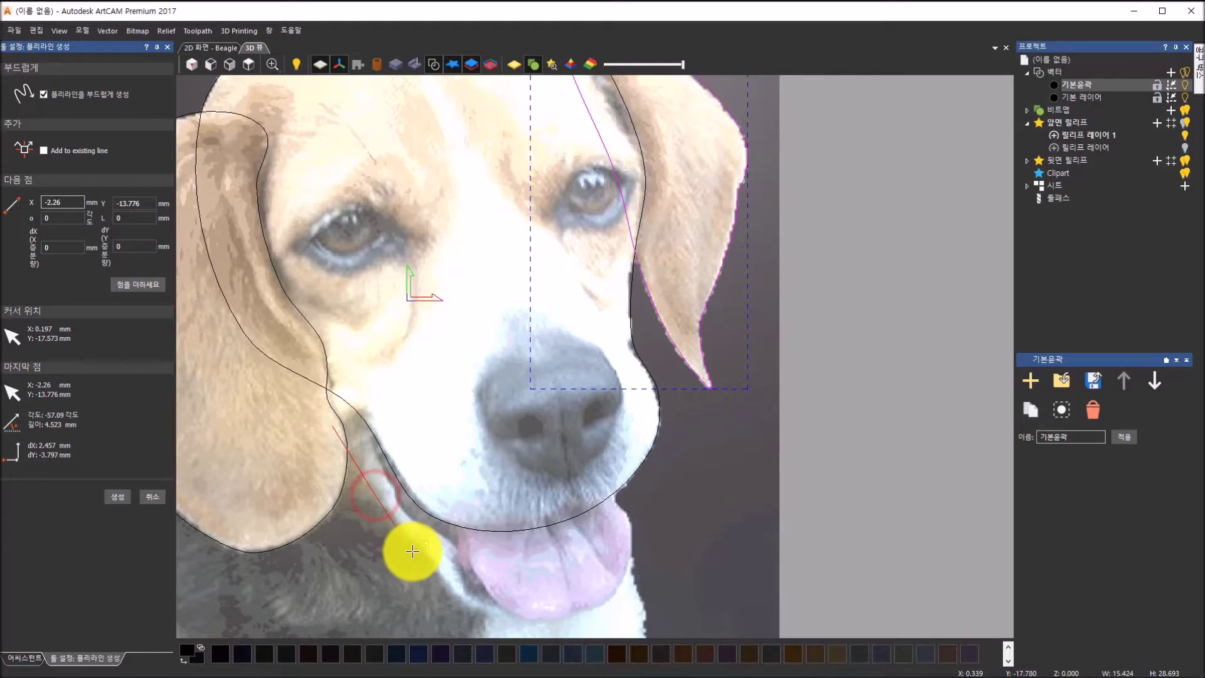
pyautogui.click(415, 549)
pyautogui.click(438, 567)
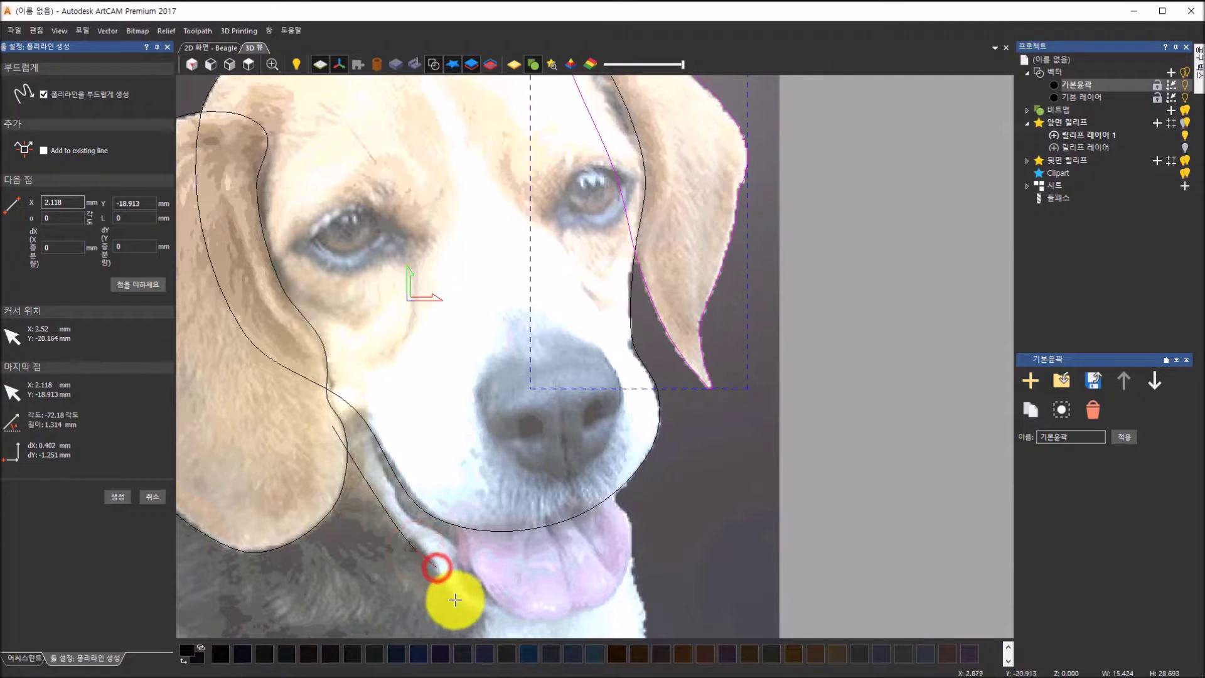
pyautogui.click(458, 603)
pyautogui.click(490, 625)
pyautogui.click(505, 621)
# Continue the jaw polyline under the tongue, then curve it back across the tongue to the mouth line
pyautogui.scroll(-1, 519, 620)
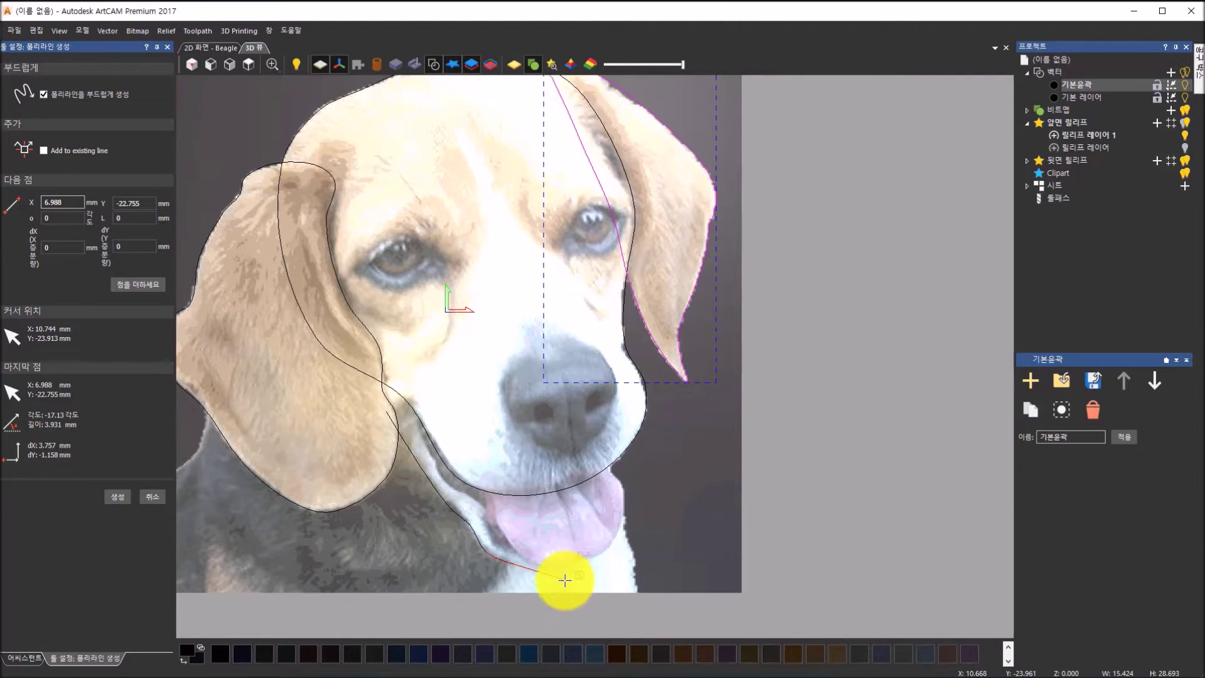
pyautogui.click(571, 566)
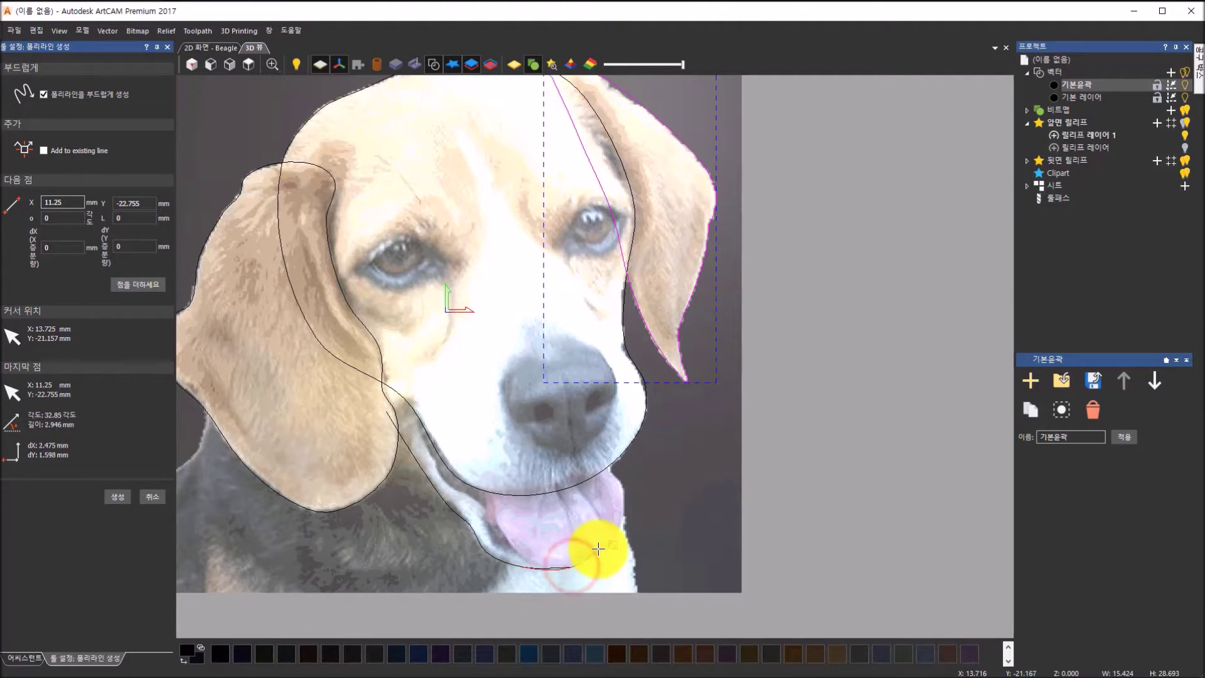
pyautogui.click(593, 542)
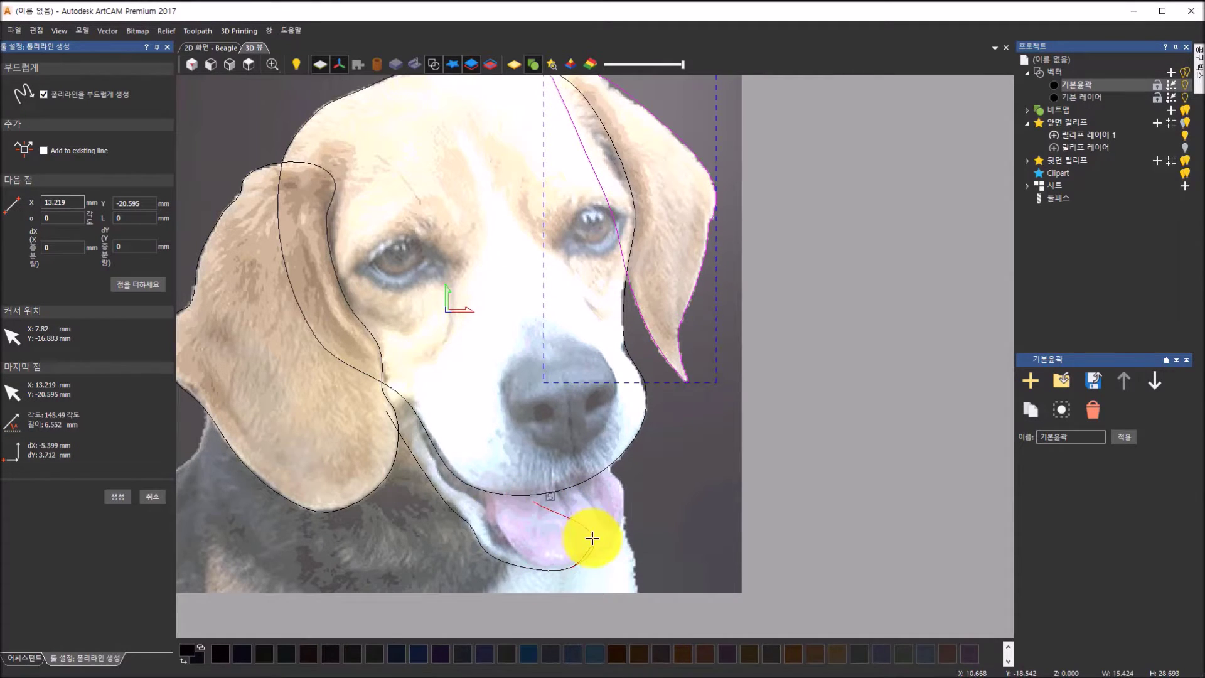
pyautogui.click(567, 510)
pyautogui.click(482, 495)
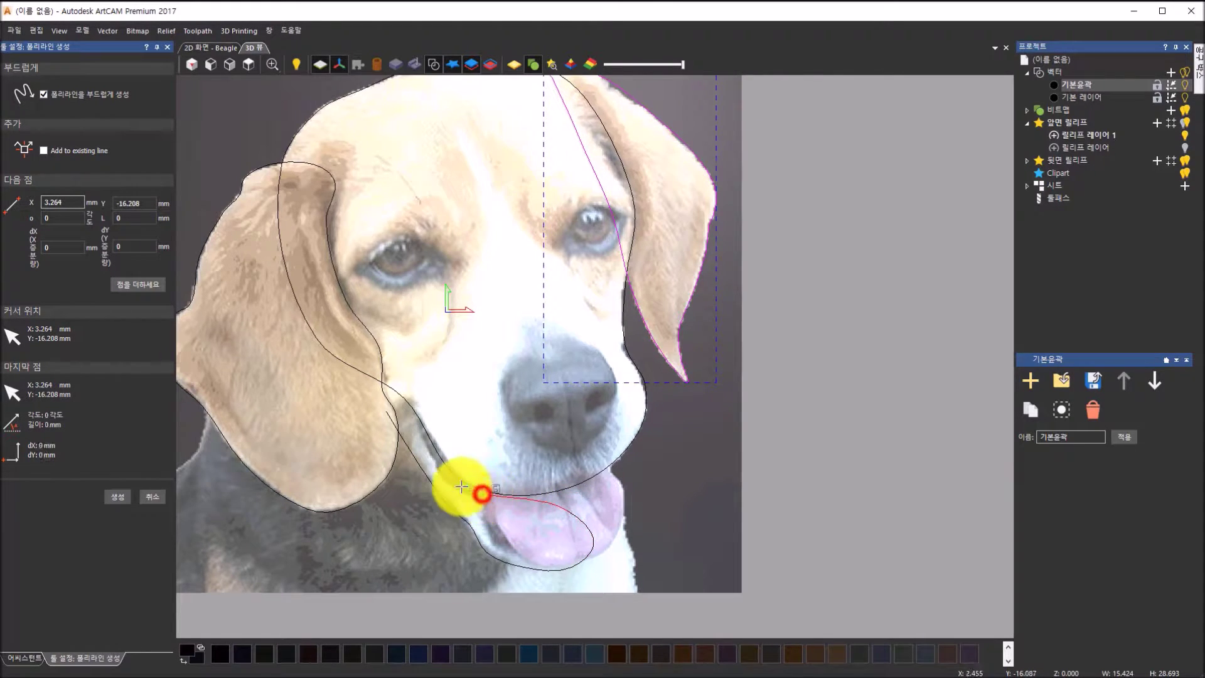
pyautogui.scroll(1, 451, 481)
pyautogui.scroll(1, 453, 481)
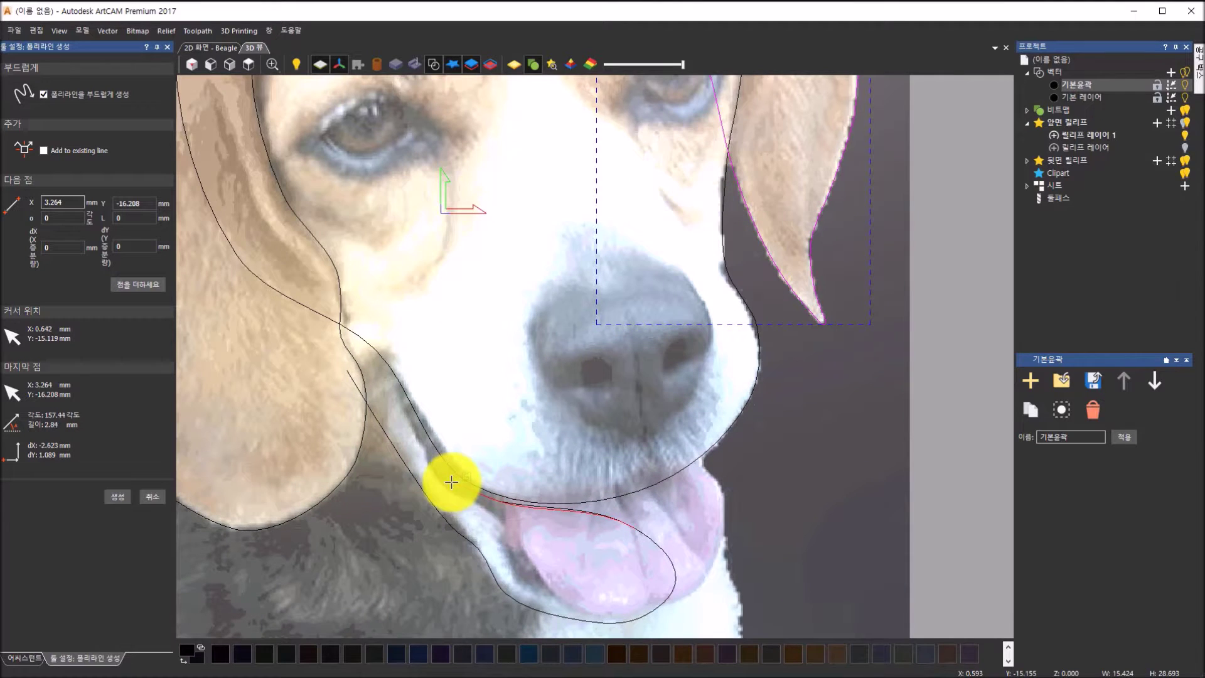
# Trace the jaw polyline up the mouth line into the cheek and close it, about 19.5 mm wide and 17.9 mm high
pyautogui.click(454, 476)
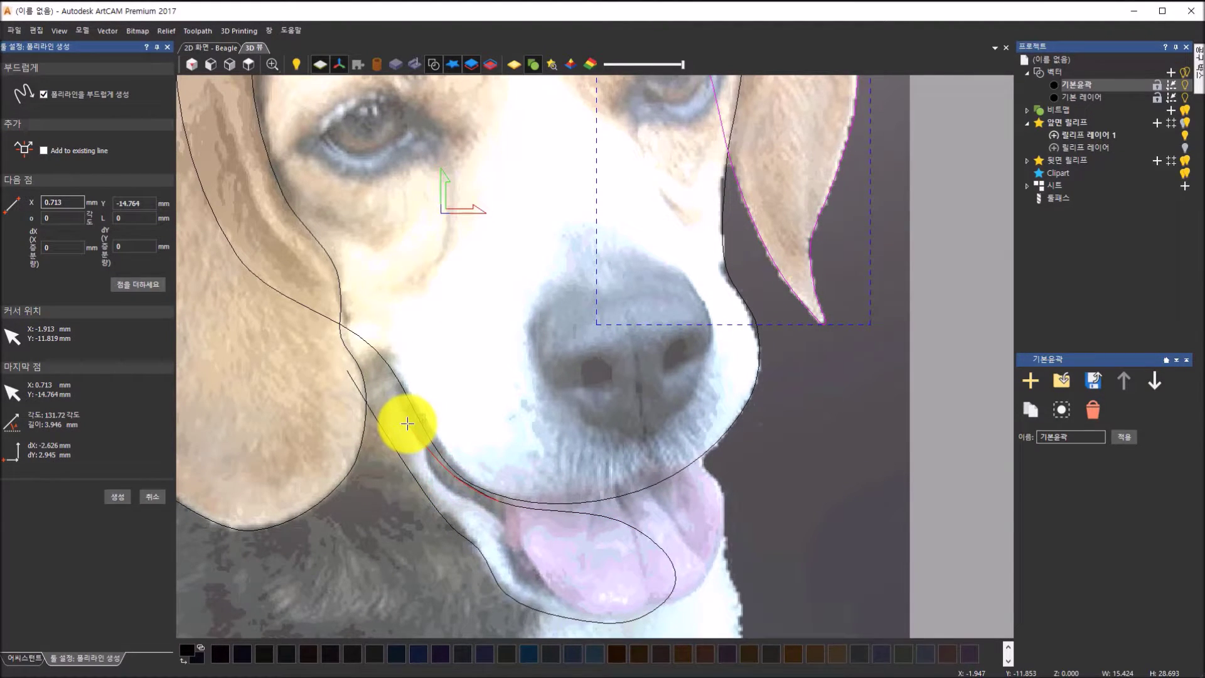
pyautogui.click(409, 417)
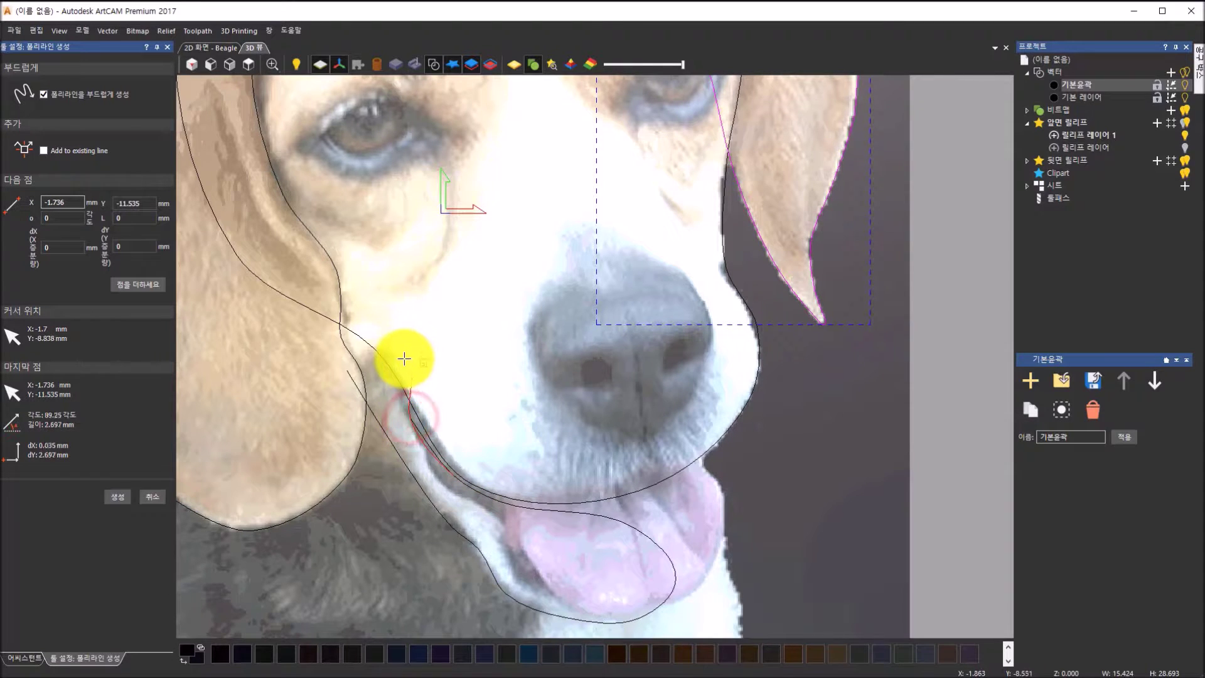
pyautogui.click(398, 353)
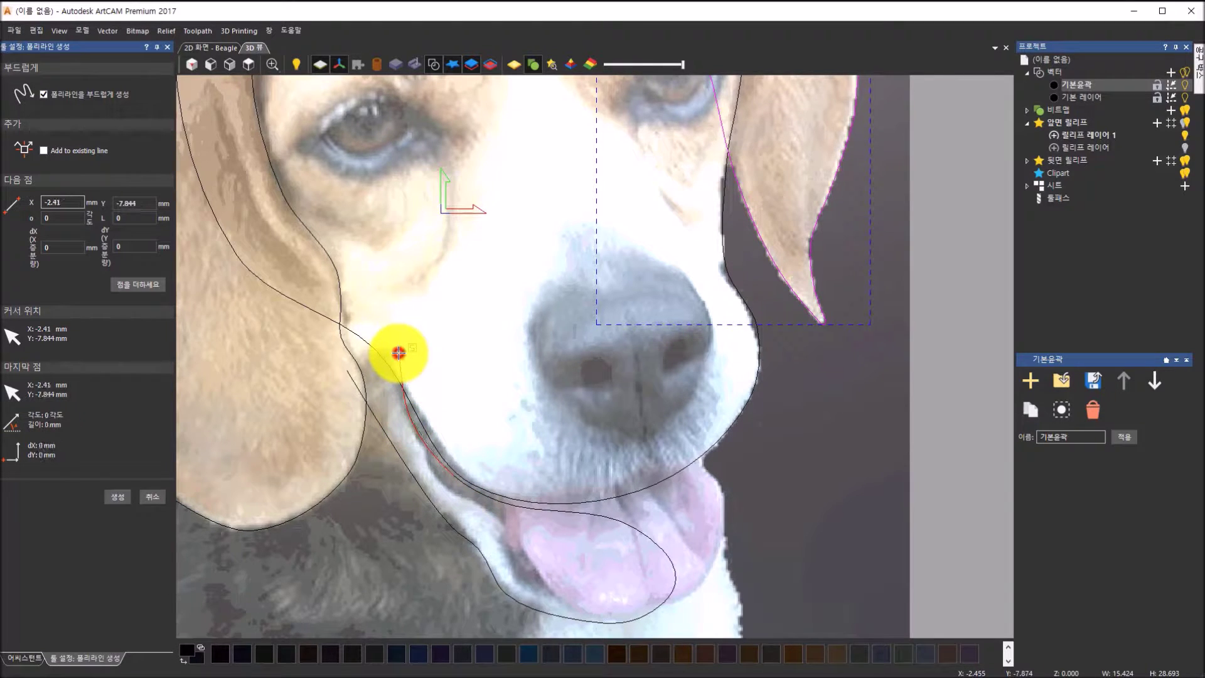
pyautogui.click(367, 316)
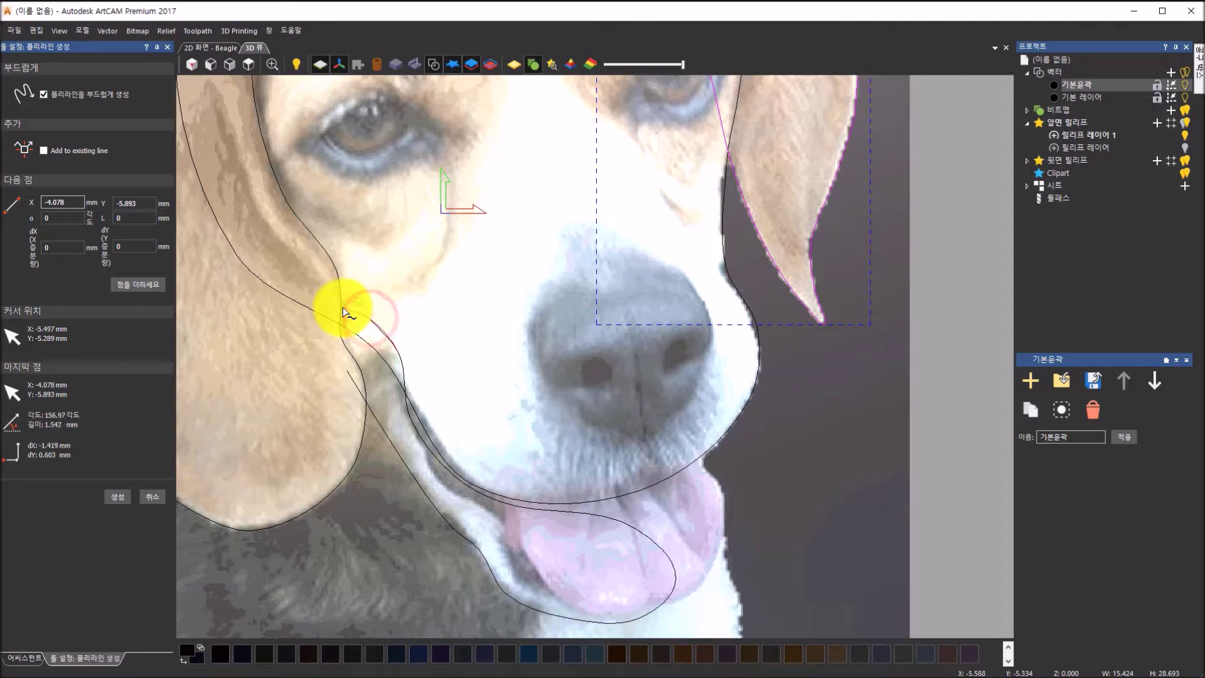
pyautogui.click(337, 309)
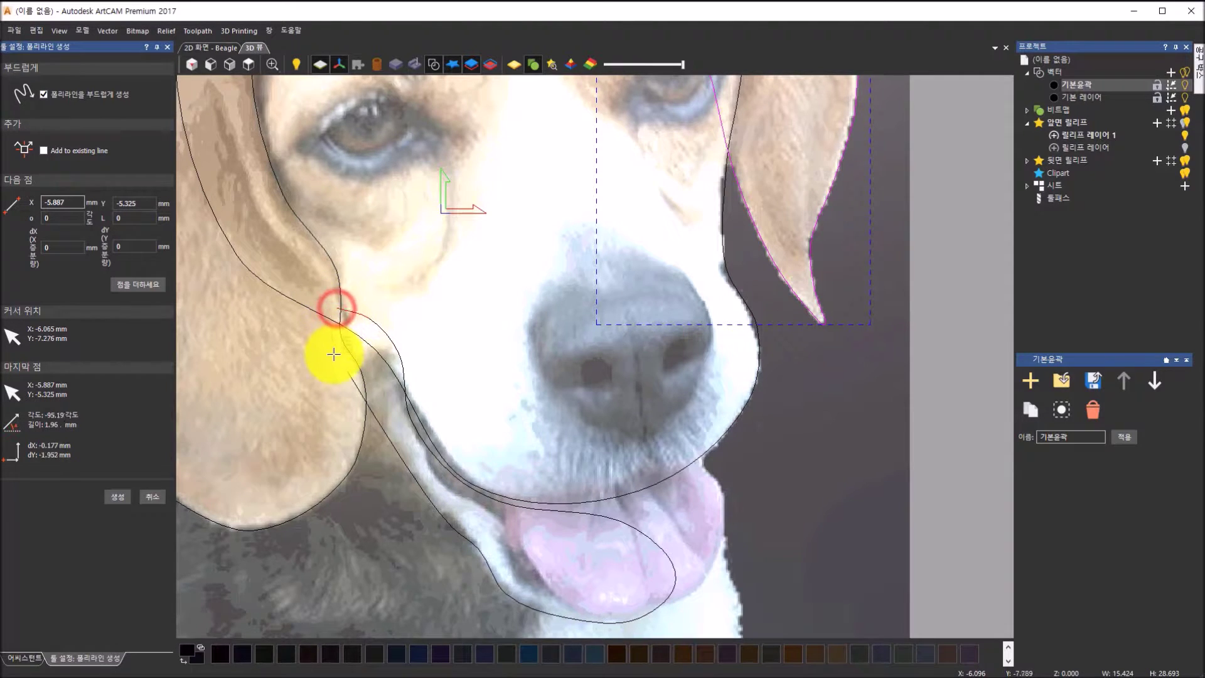
pyautogui.click(344, 372)
pyautogui.scroll(-1, 527, 538)
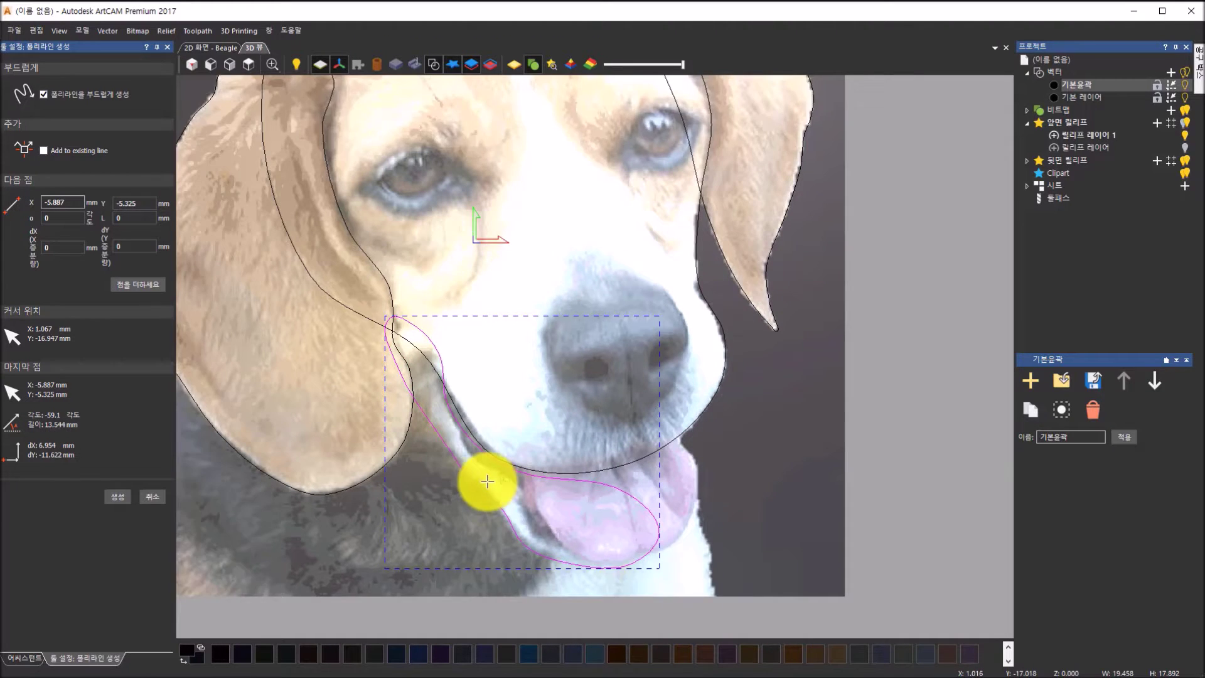
# Start a smooth polyline on the muzzle above the mouth line and trace the tongue's outer edge on the jaw side down to its tip
pyautogui.scroll(1, 488, 482)
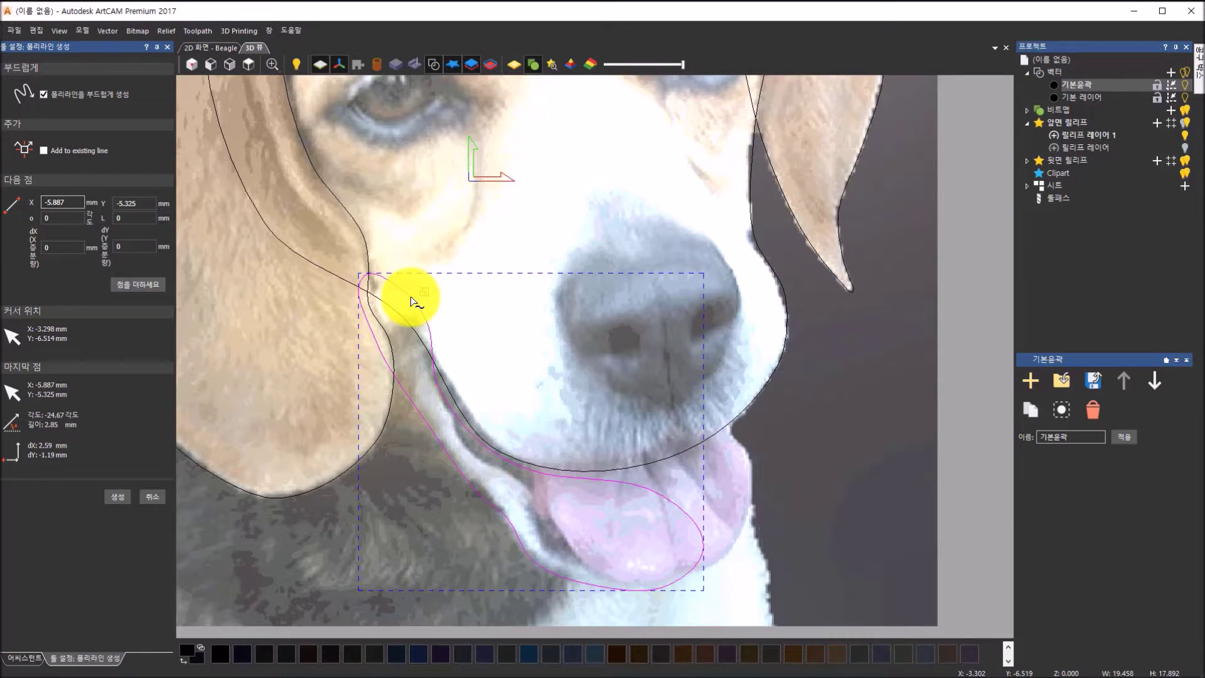
pyautogui.scroll(-1, 715, 455)
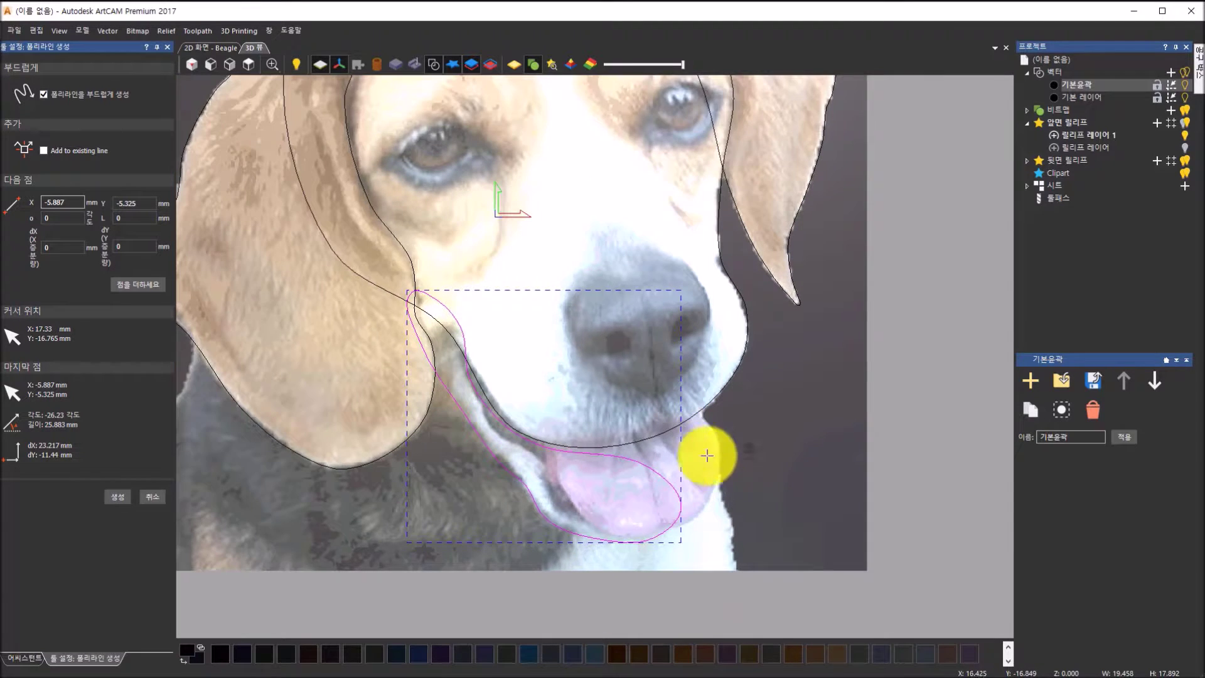
pyautogui.scroll(1, 639, 458)
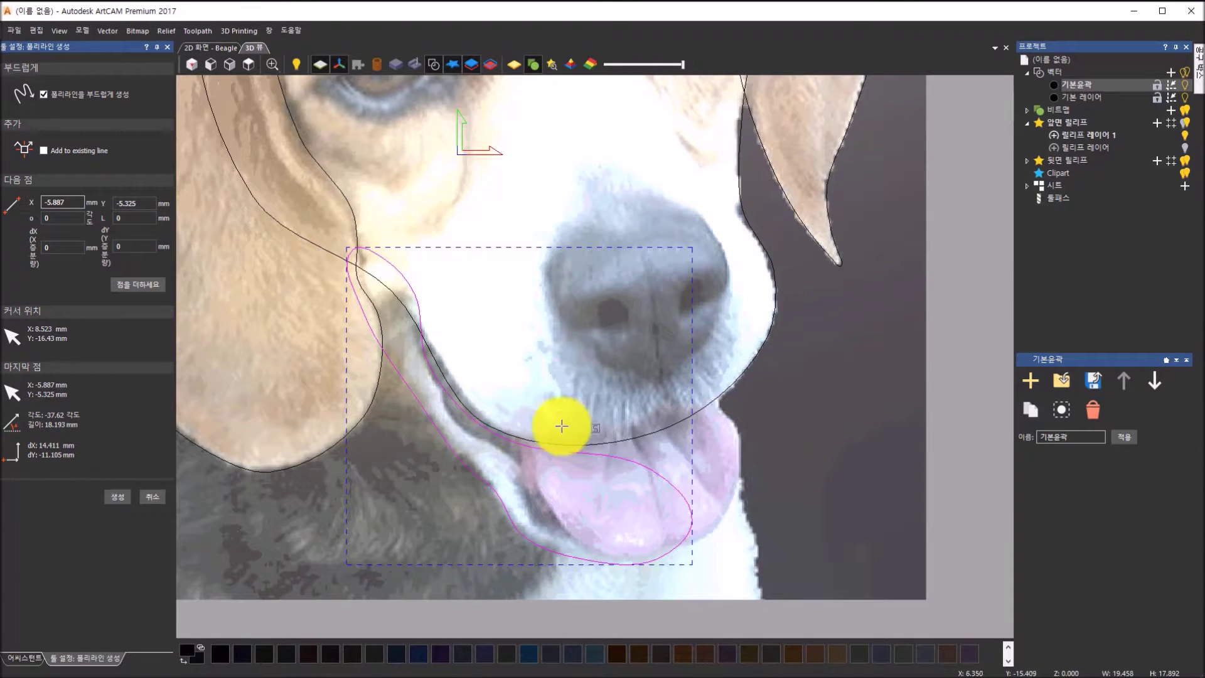
pyautogui.click(514, 400)
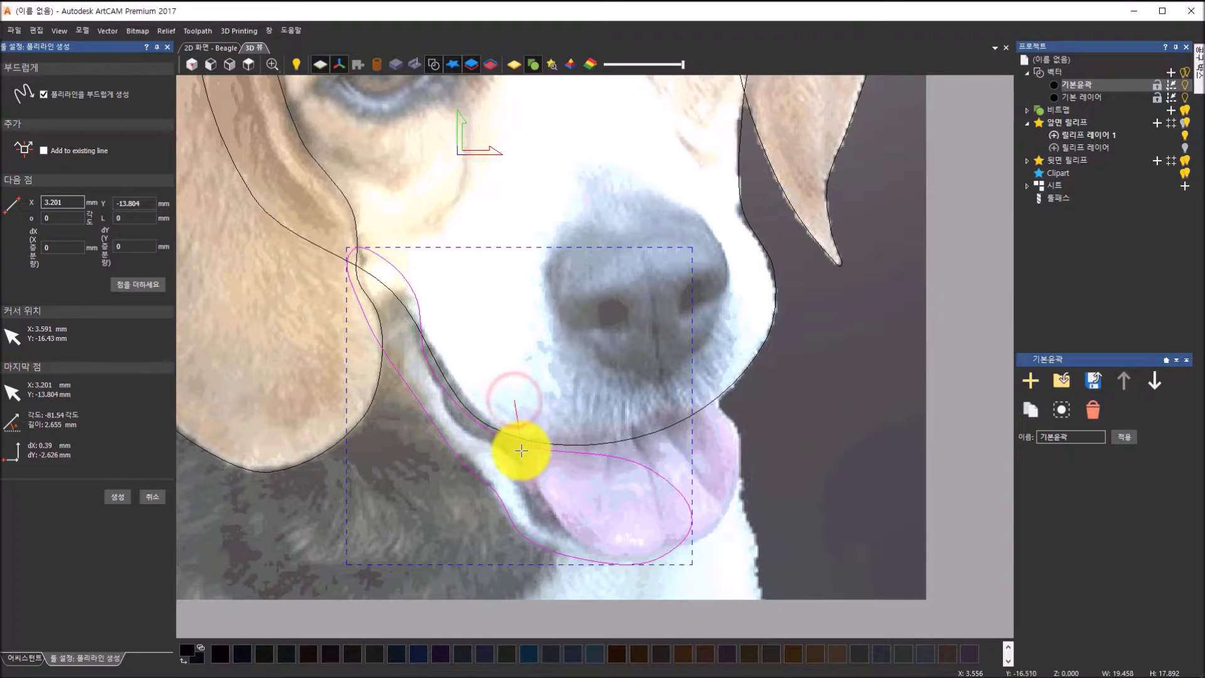
pyautogui.click(521, 450)
pyautogui.click(528, 495)
pyautogui.click(572, 538)
pyautogui.click(621, 557)
pyautogui.click(666, 549)
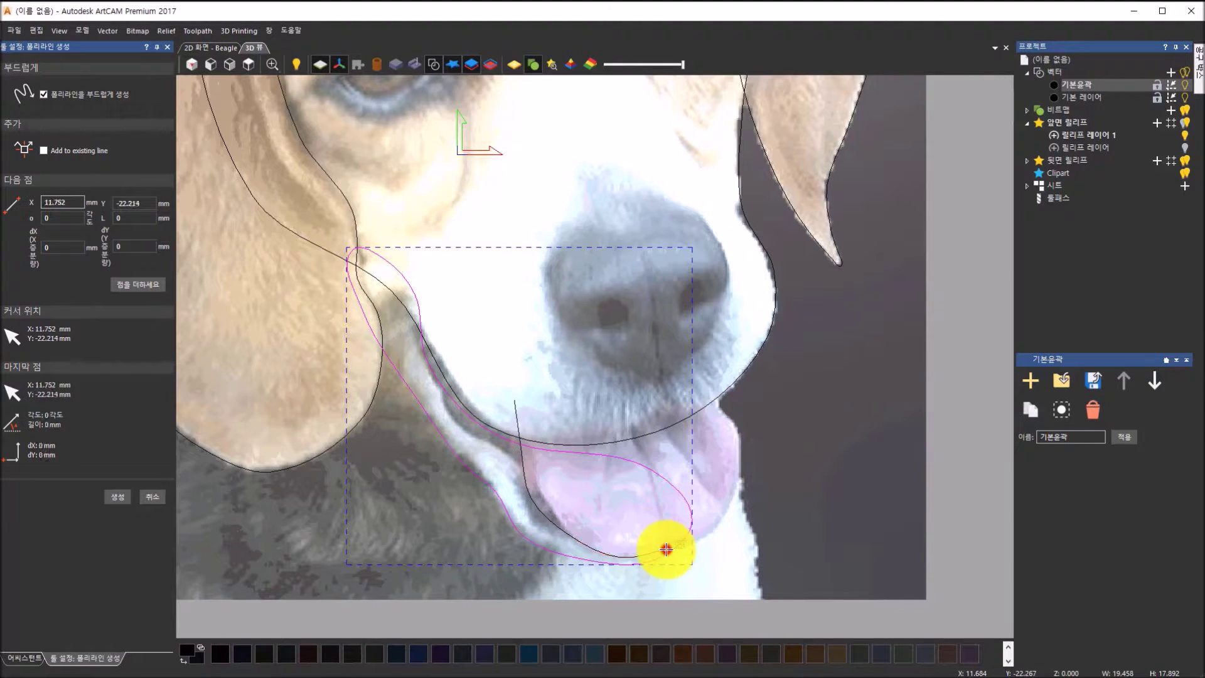
# Continue the tongue polyline past the notch beside the tip and up the far edge towards the muzzle
pyautogui.click(669, 542)
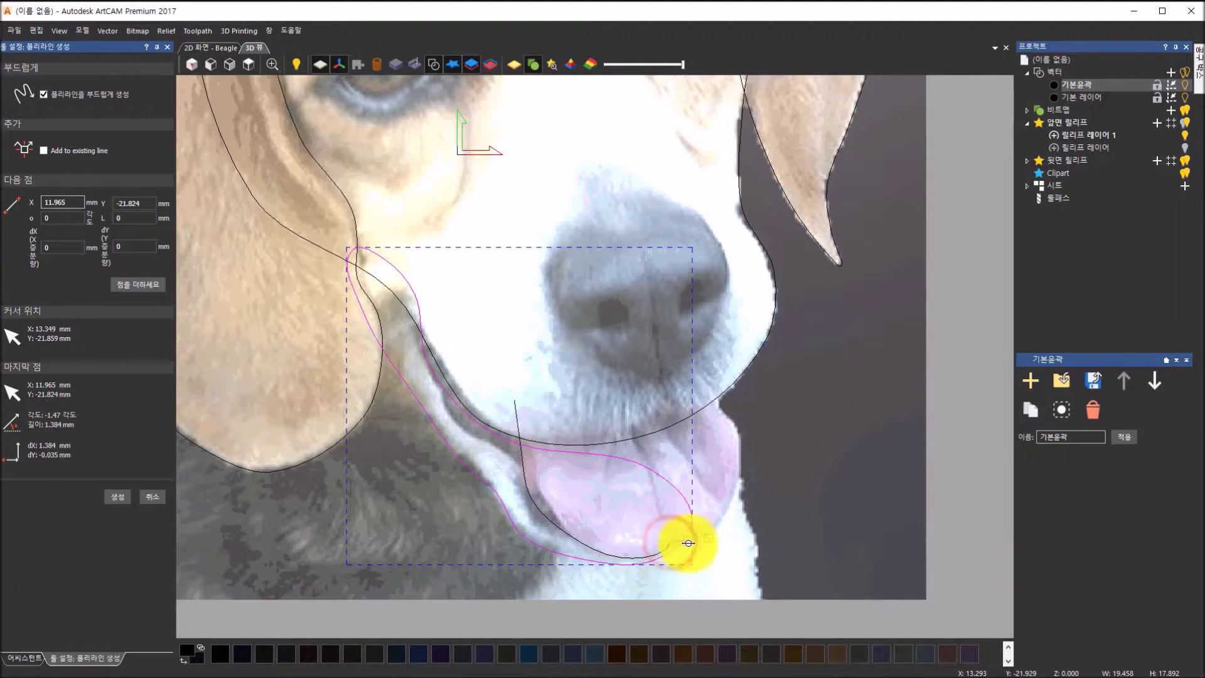
pyautogui.click(686, 539)
pyautogui.click(711, 538)
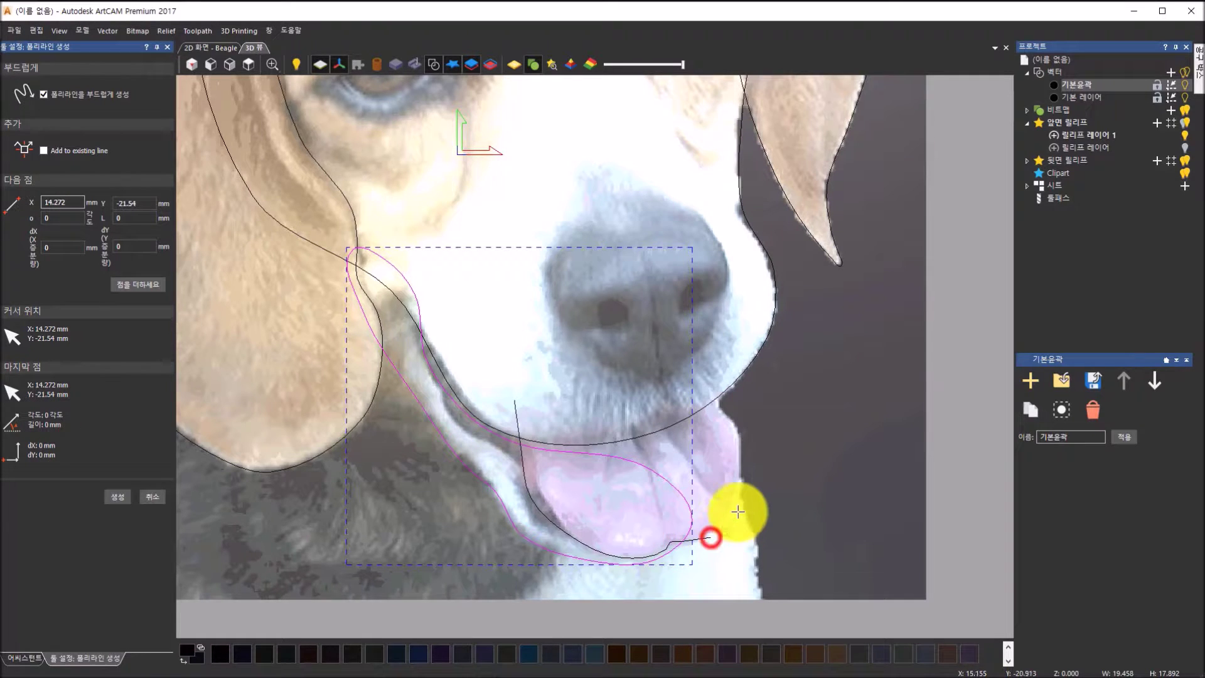
pyautogui.click(734, 500)
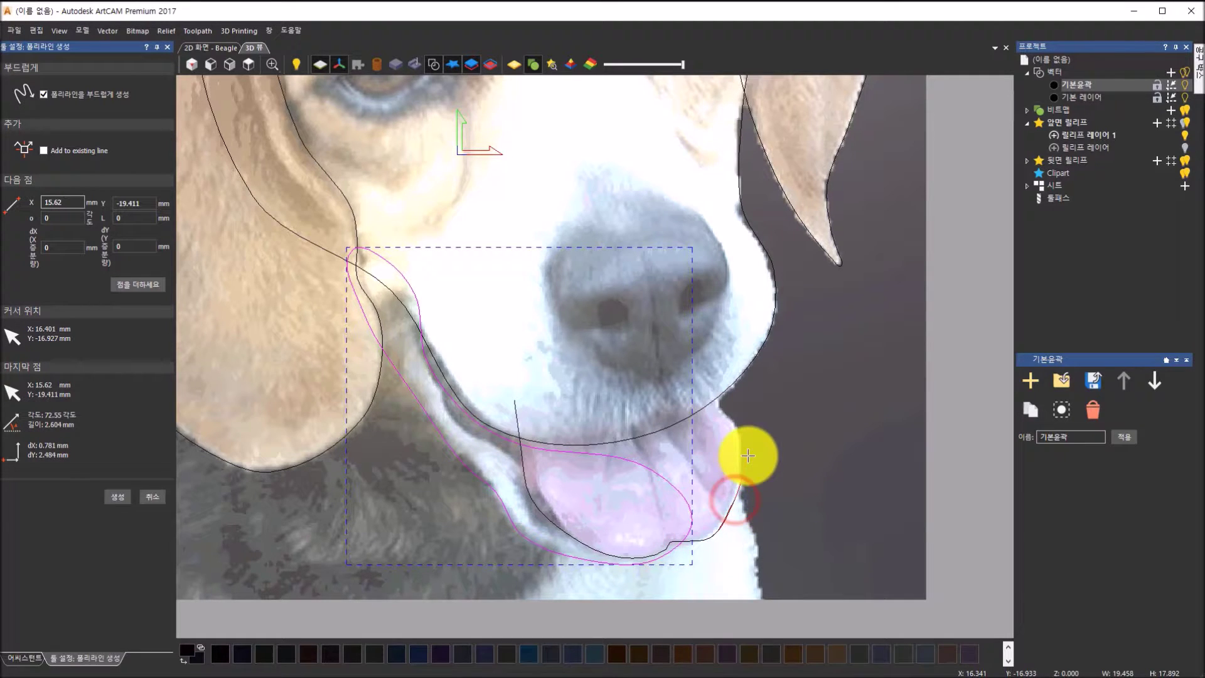
pyautogui.click(747, 439)
pyautogui.click(741, 431)
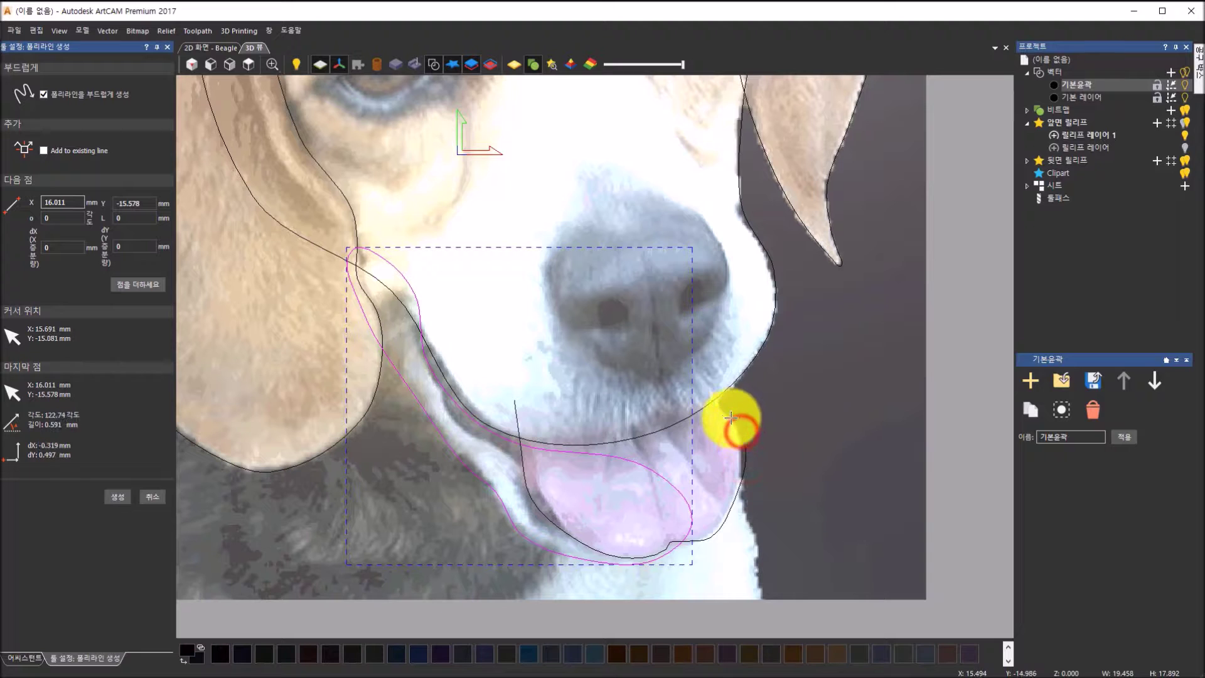
# Close the tongue polyline across the muzzle, about 13.3 mm wide and 11.2 mm high, and leave polyline creation
pyautogui.click(722, 403)
pyautogui.click(698, 375)
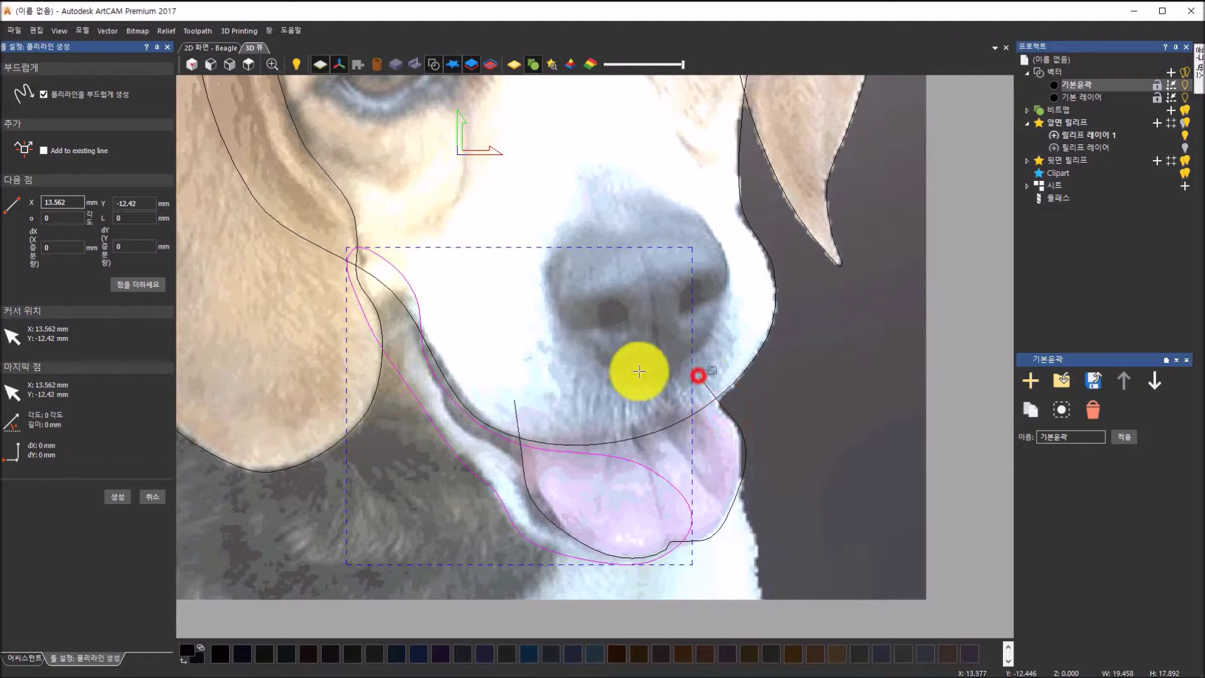
pyautogui.click(515, 403)
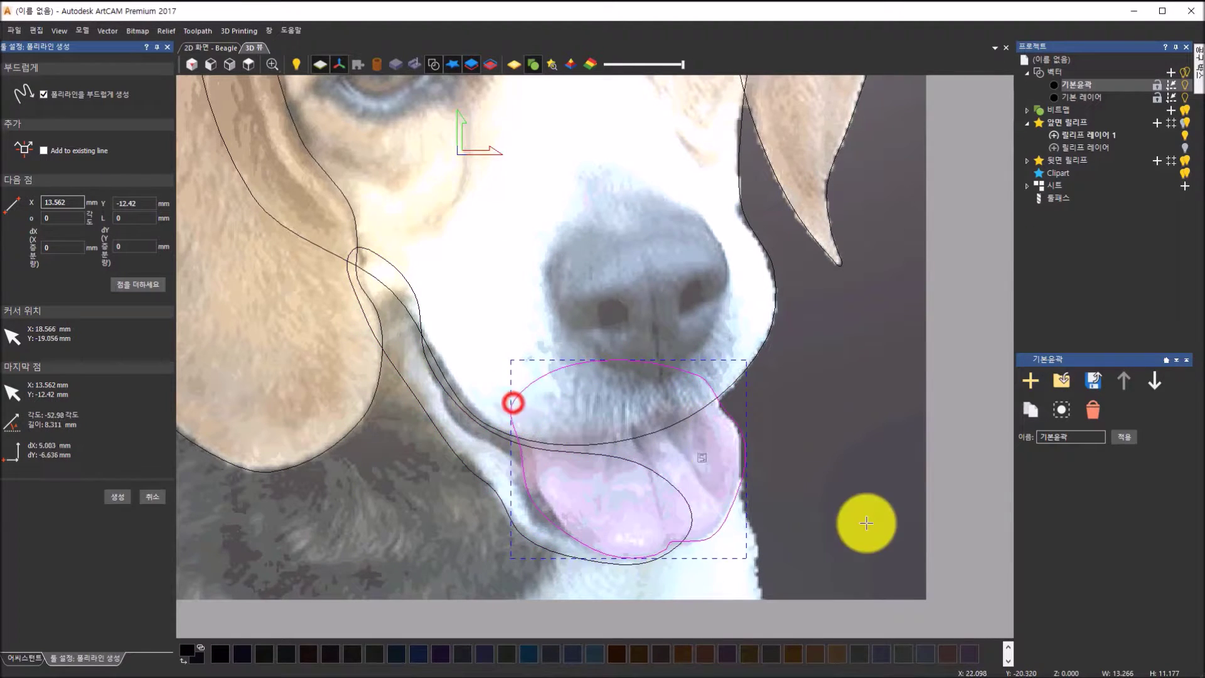
pyautogui.scroll(-1, 720, 449)
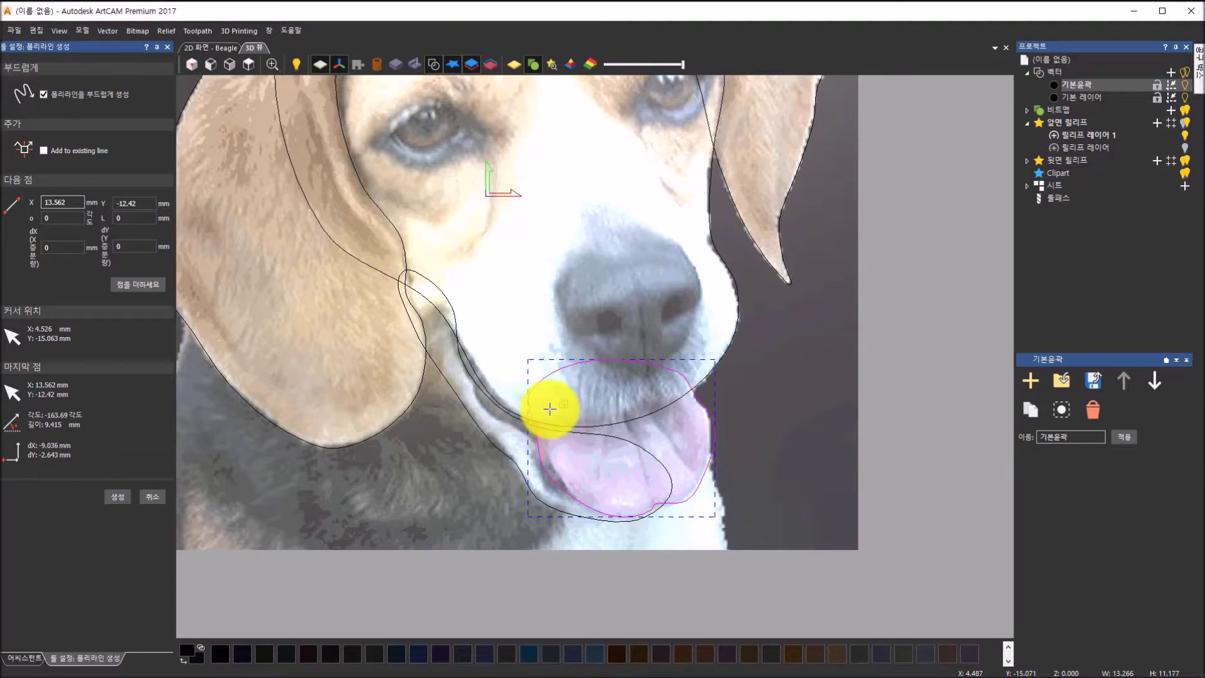
pyautogui.scroll(-2, 548, 408)
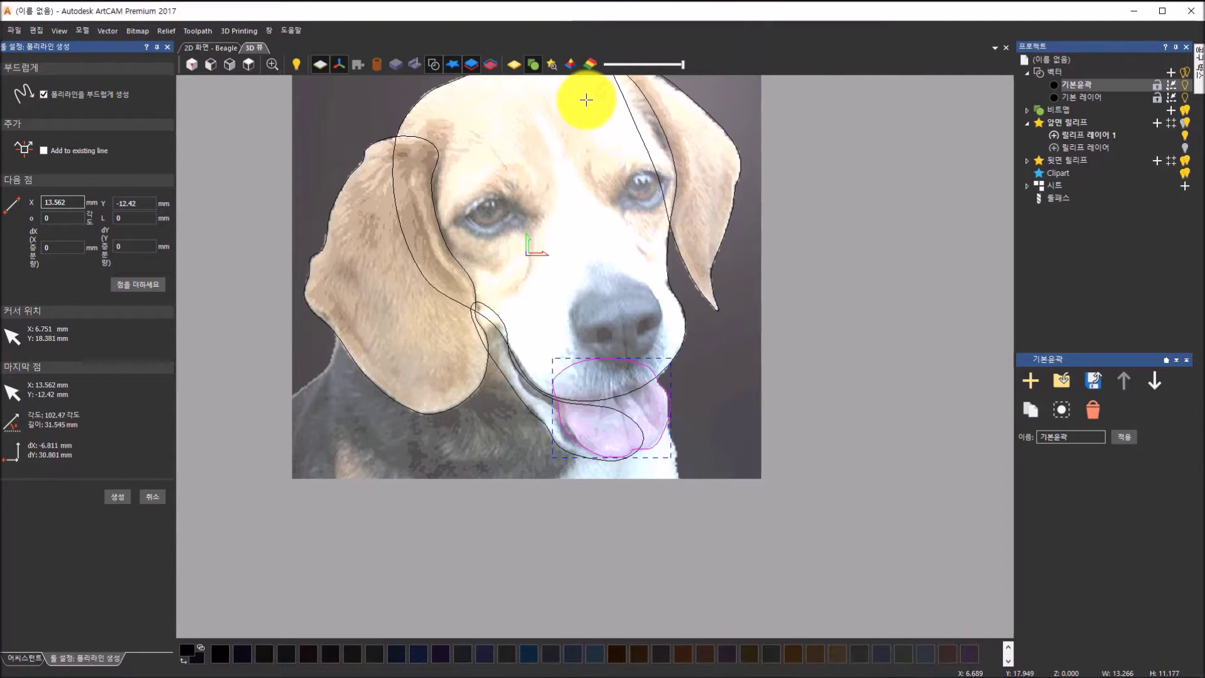
pyautogui.scroll(-1, 581, 100)
pyautogui.scroll(1, 565, 122)
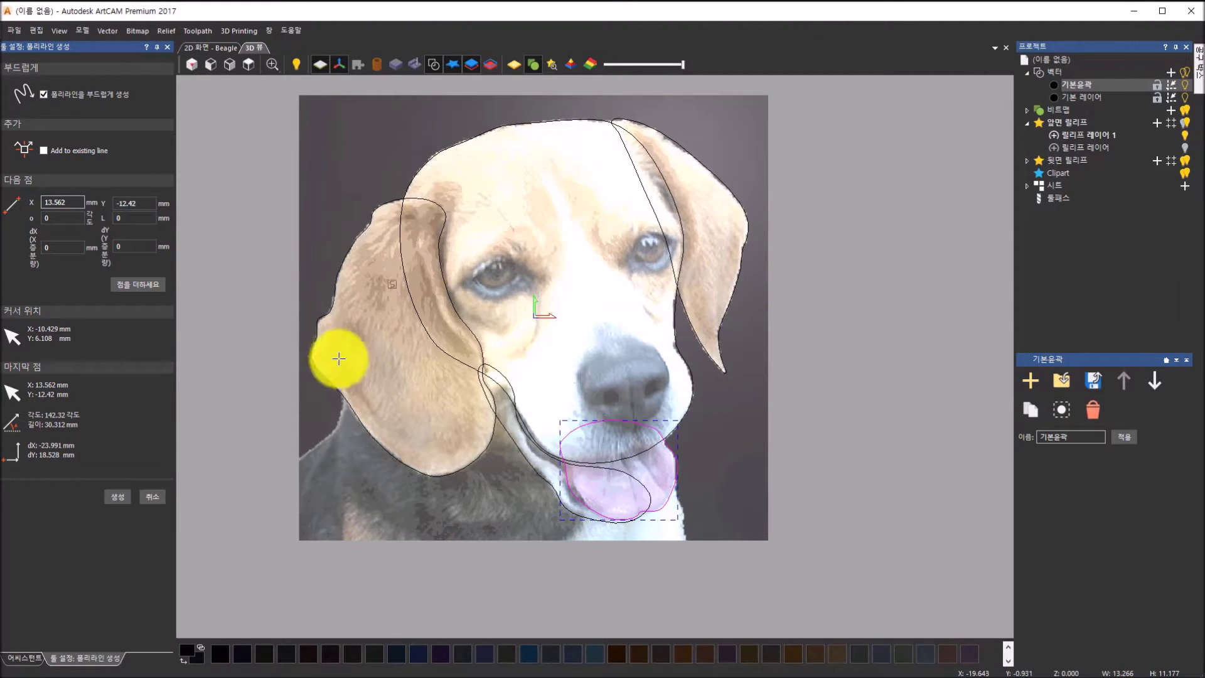
pyautogui.click(145, 496)
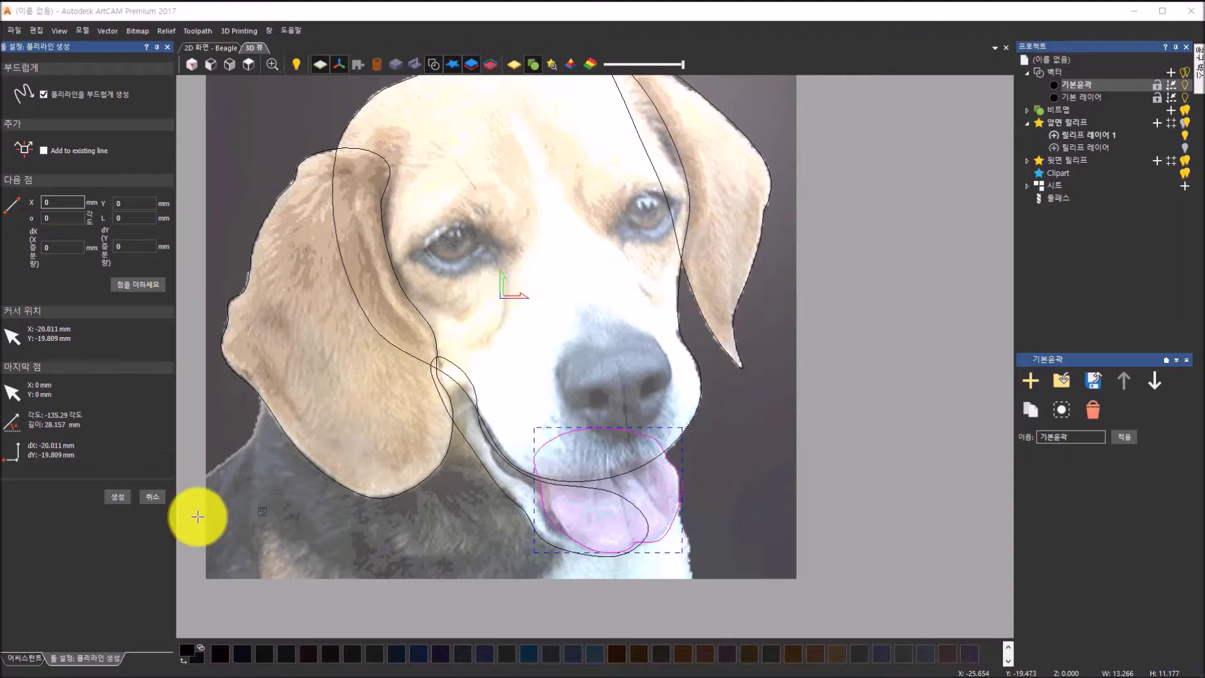
pyautogui.click(154, 497)
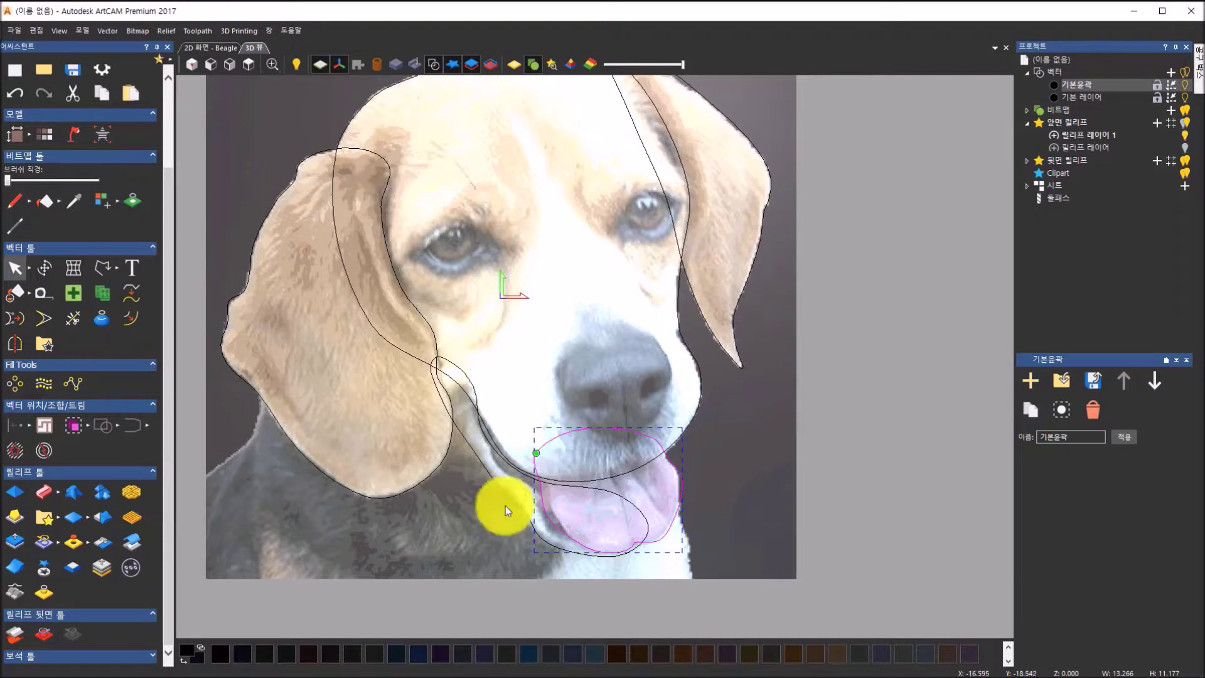
# Open the tongue outline for node editing and convert its upper span across the muzzle to a straight line
pyautogui.scroll(2, 587, 443)
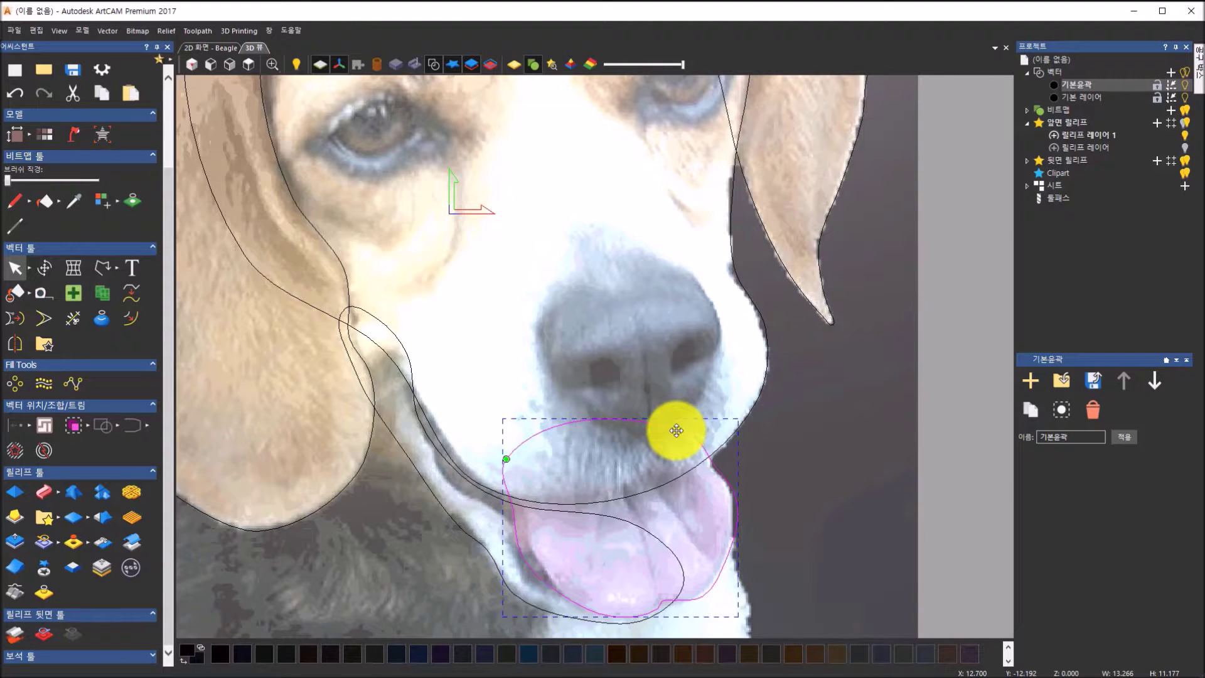
pyautogui.doubleClick(675, 428)
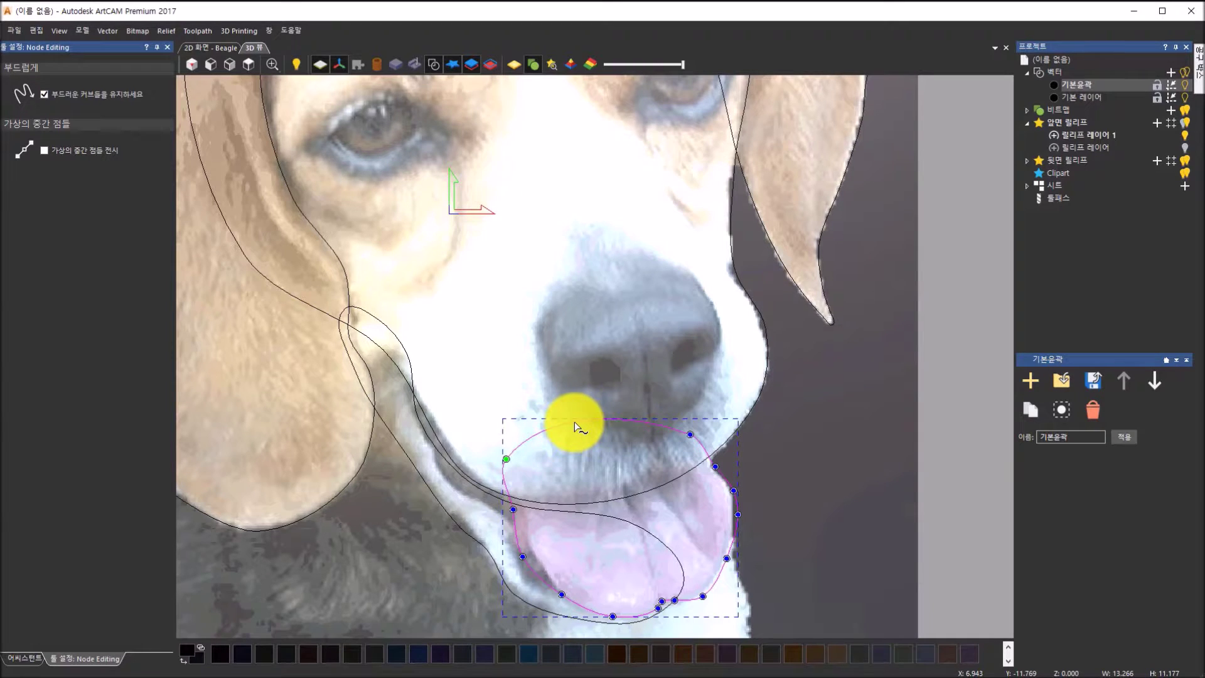
pyautogui.press('l')
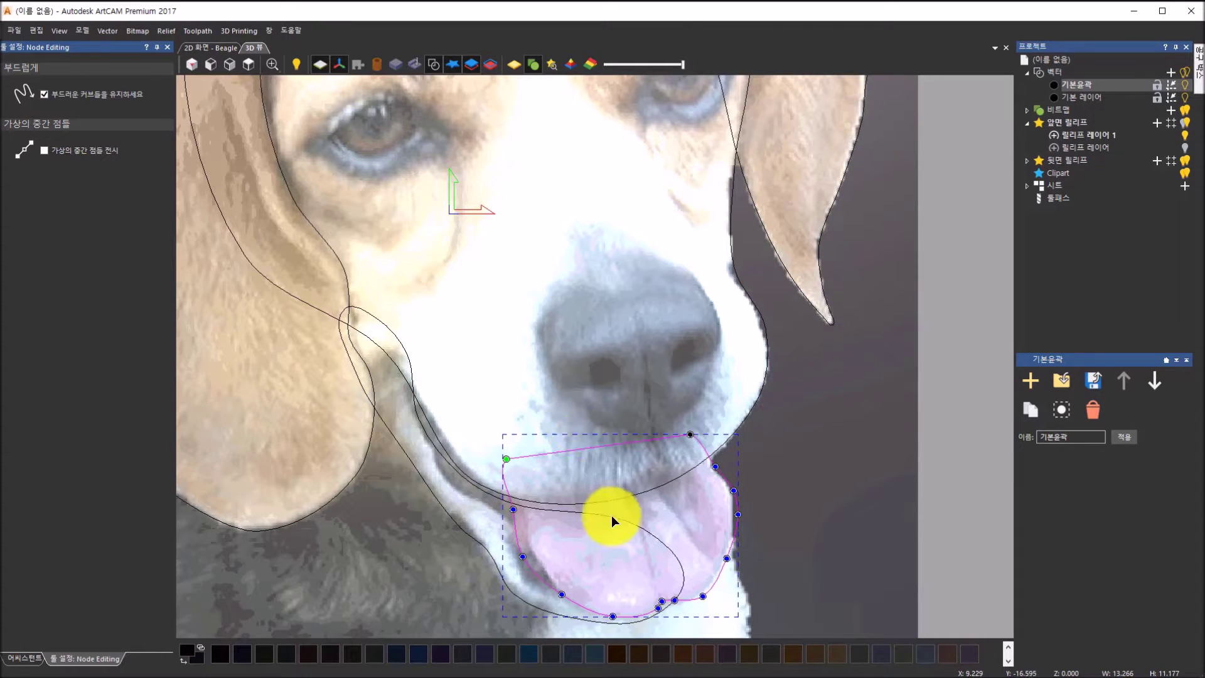
# Adjust the tongue outline's nodes on the jaw-side edge and around the notch near the tip to follow the tongue's edge
pyautogui.scroll(1, 596, 527)
pyautogui.click(506, 565)
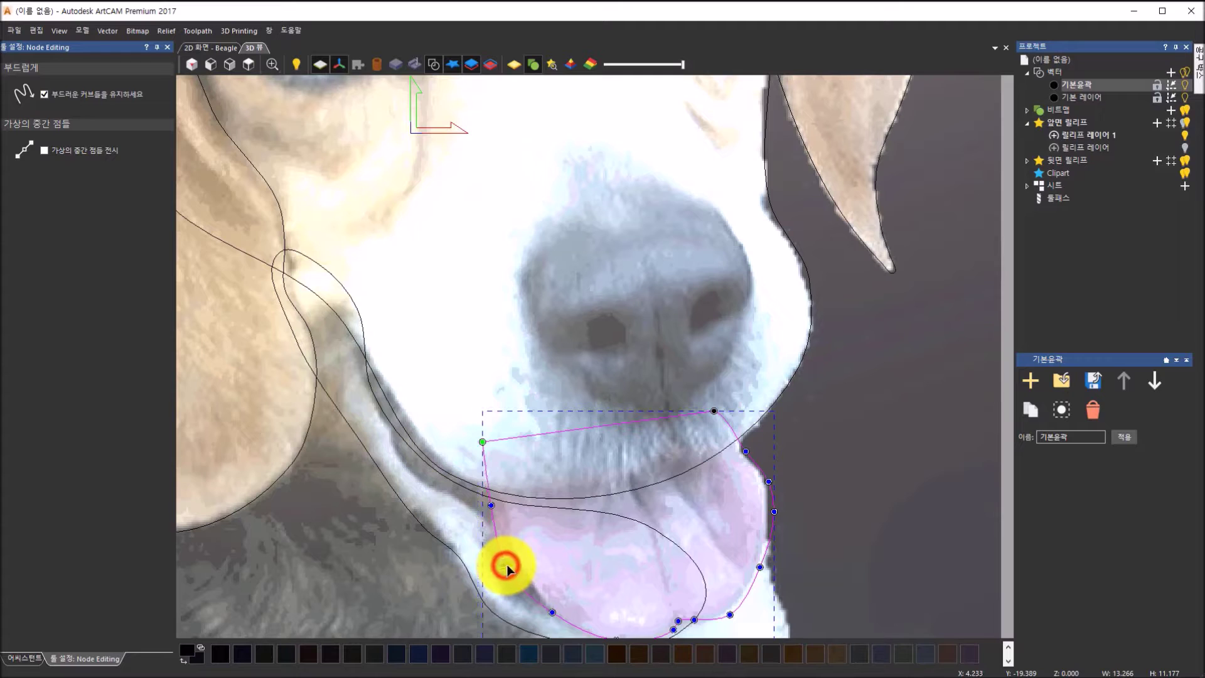
pyautogui.scroll(-1, 596, 592)
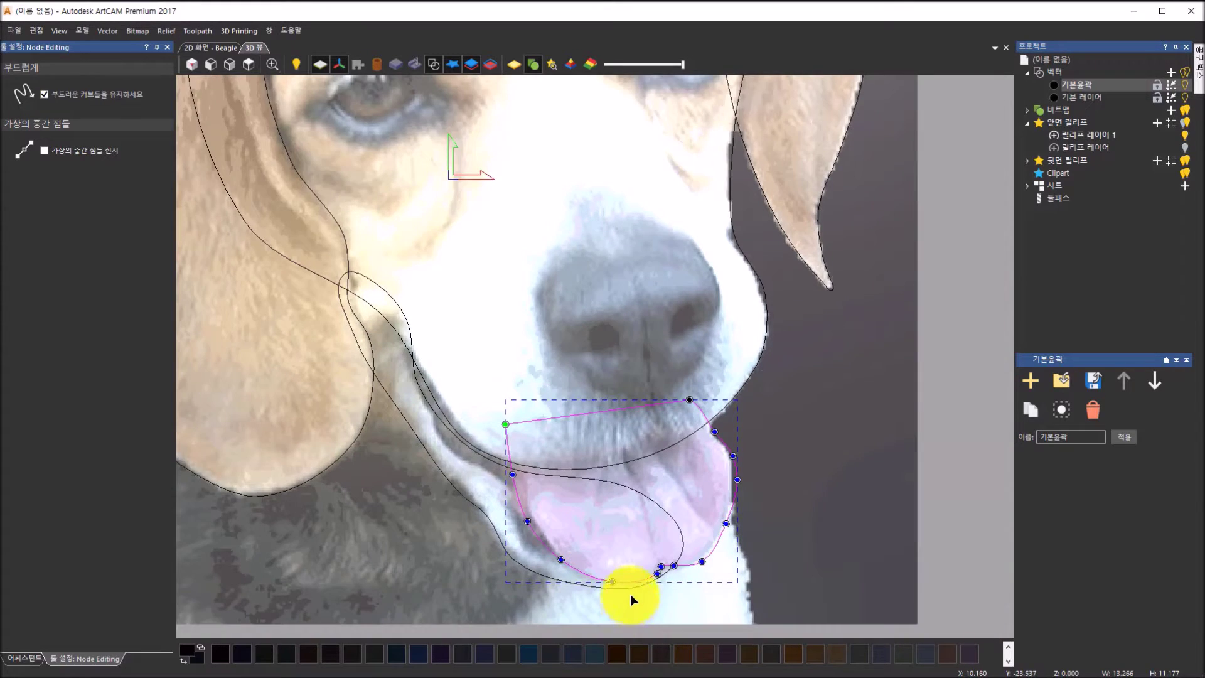
pyautogui.scroll(3, 653, 581)
pyautogui.click(664, 560)
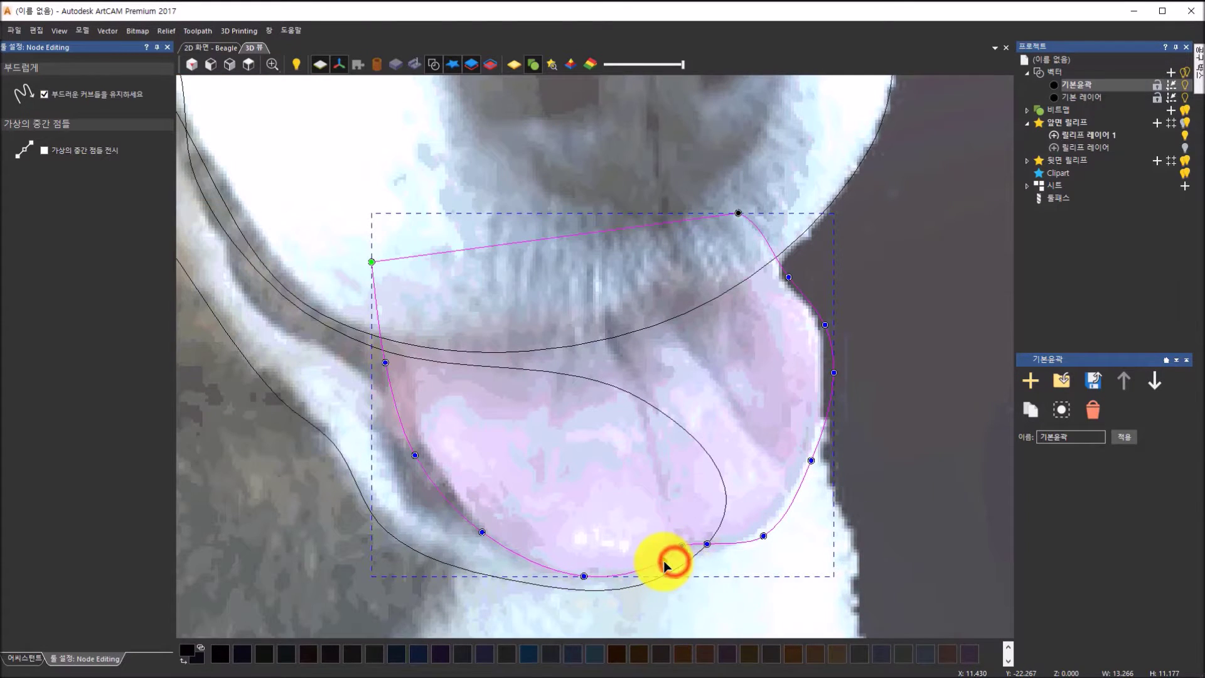
pyautogui.click(707, 544)
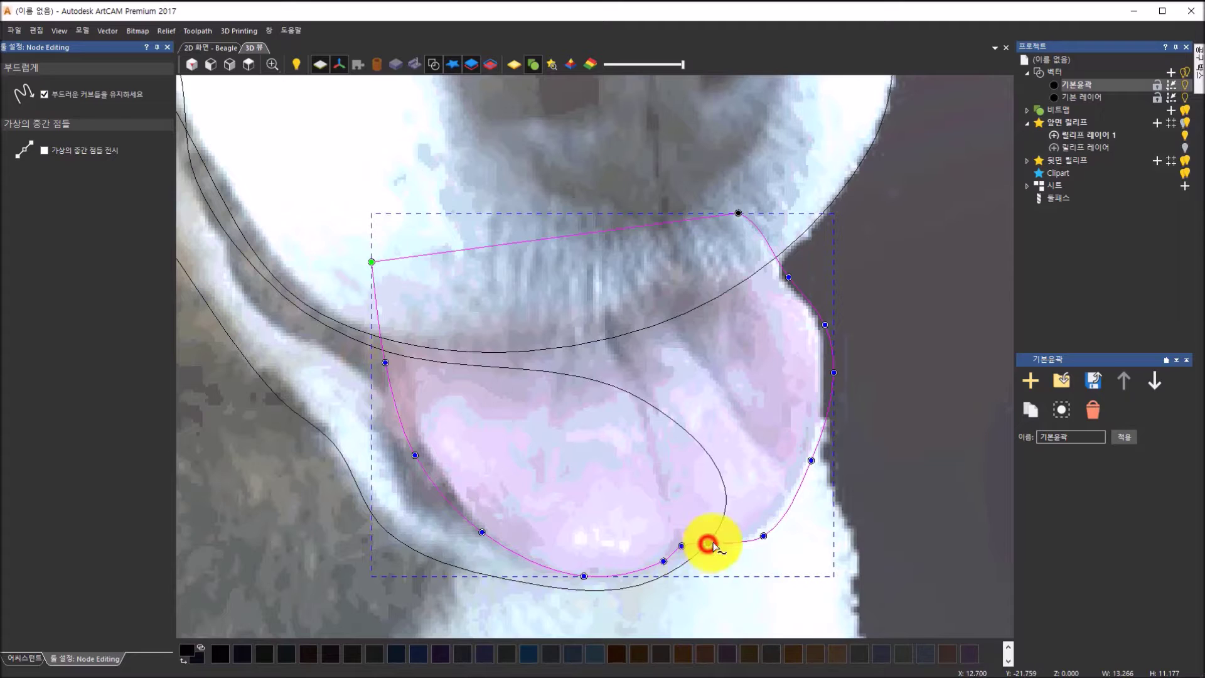
pyautogui.click(763, 535)
pyautogui.moveTo(775, 519); pyautogui.dragTo(718, 546)
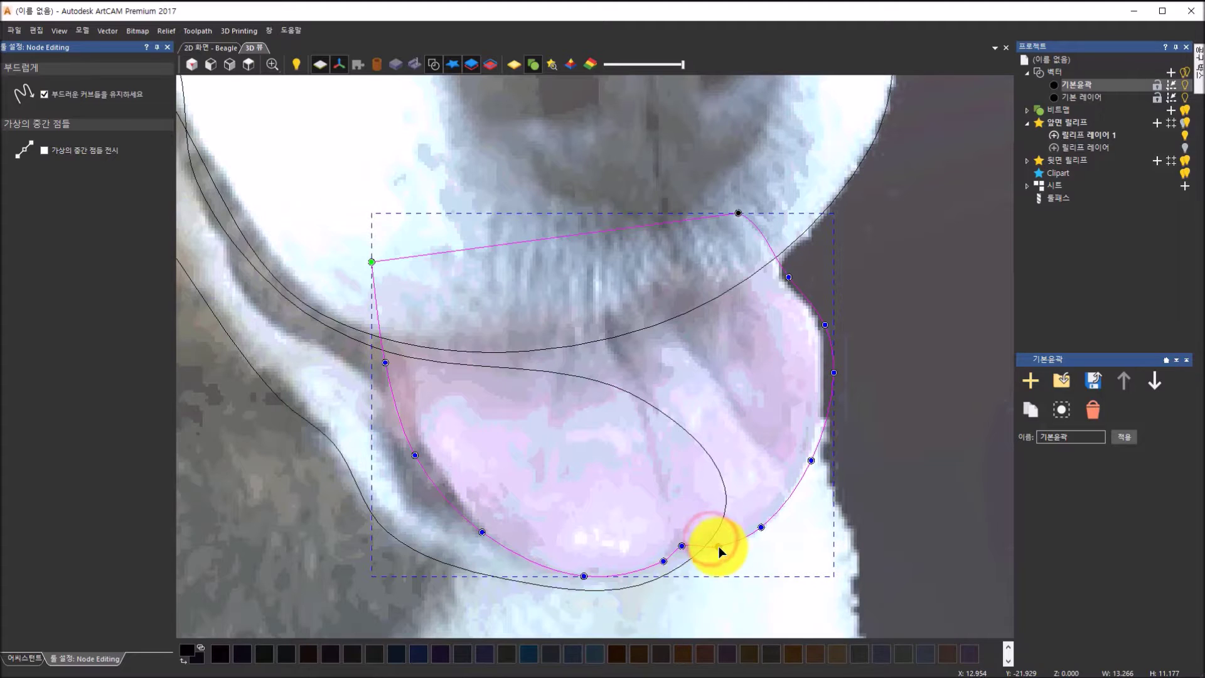
# Move the nodes along the right edge of the tongue outline to match the tongue in the photo, and finish node editing
pyautogui.click(810, 462)
pyautogui.moveTo(834, 373); pyautogui.dragTo(823, 375)
pyautogui.moveTo(825, 324); pyautogui.dragTo(819, 325)
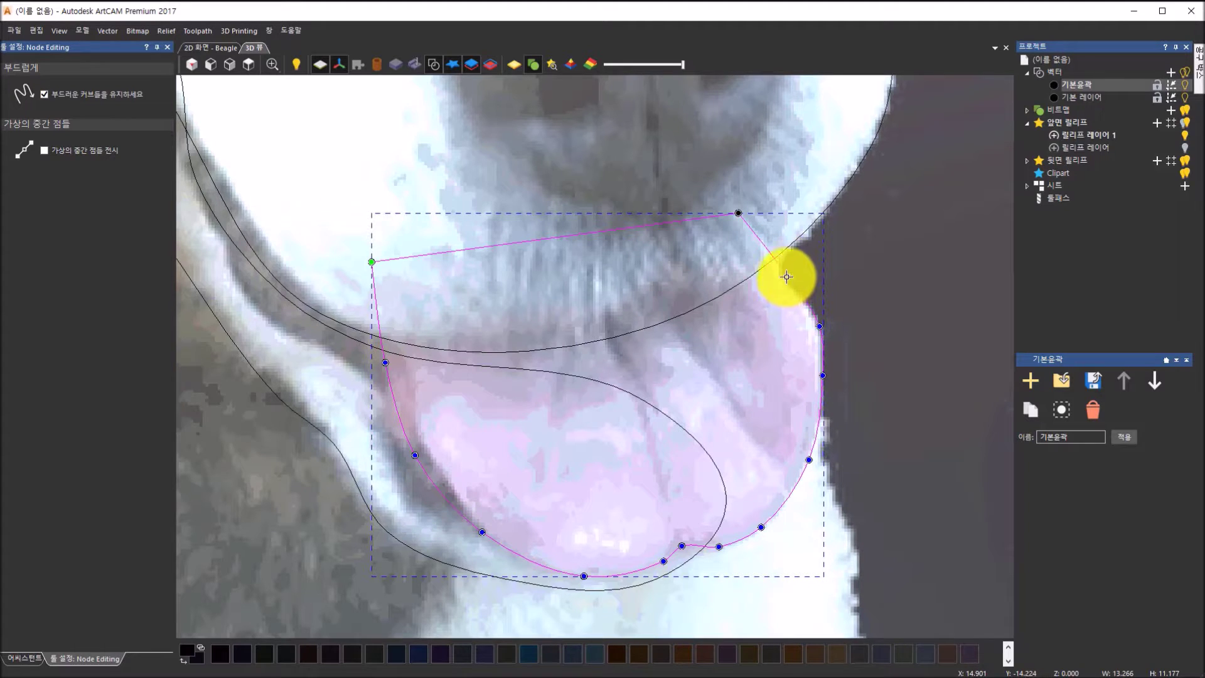
pyautogui.moveTo(787, 277); pyautogui.dragTo(785, 276)
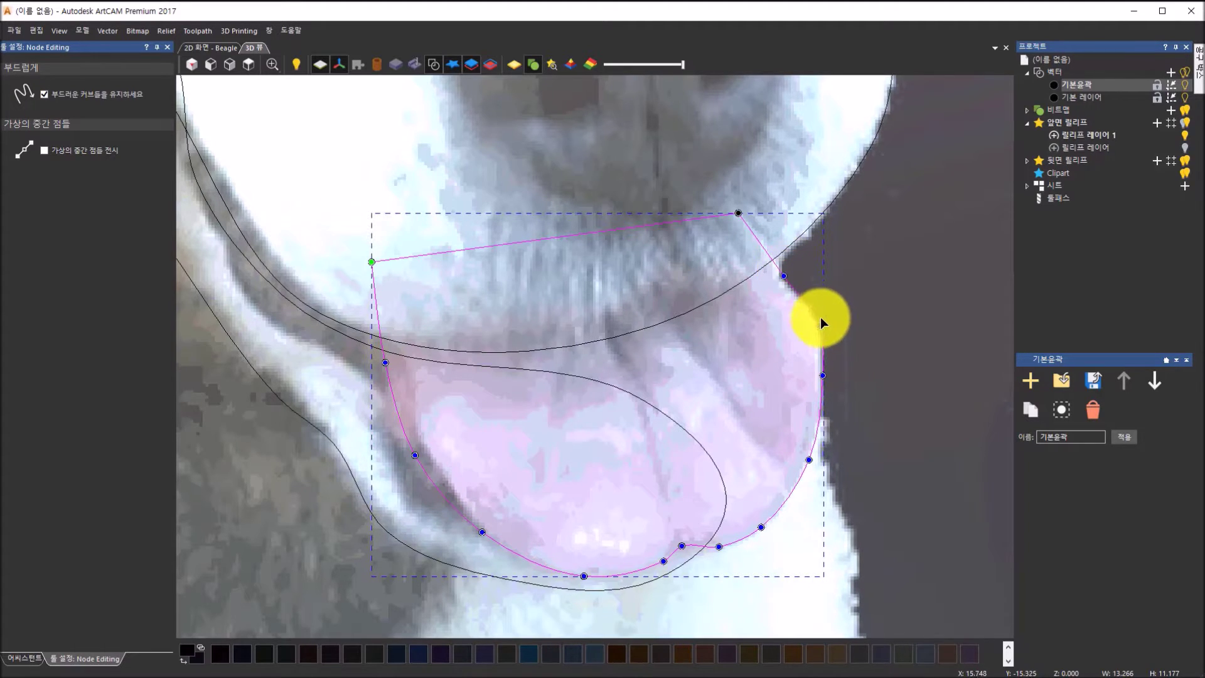
pyautogui.moveTo(819, 325); pyautogui.dragTo(818, 320)
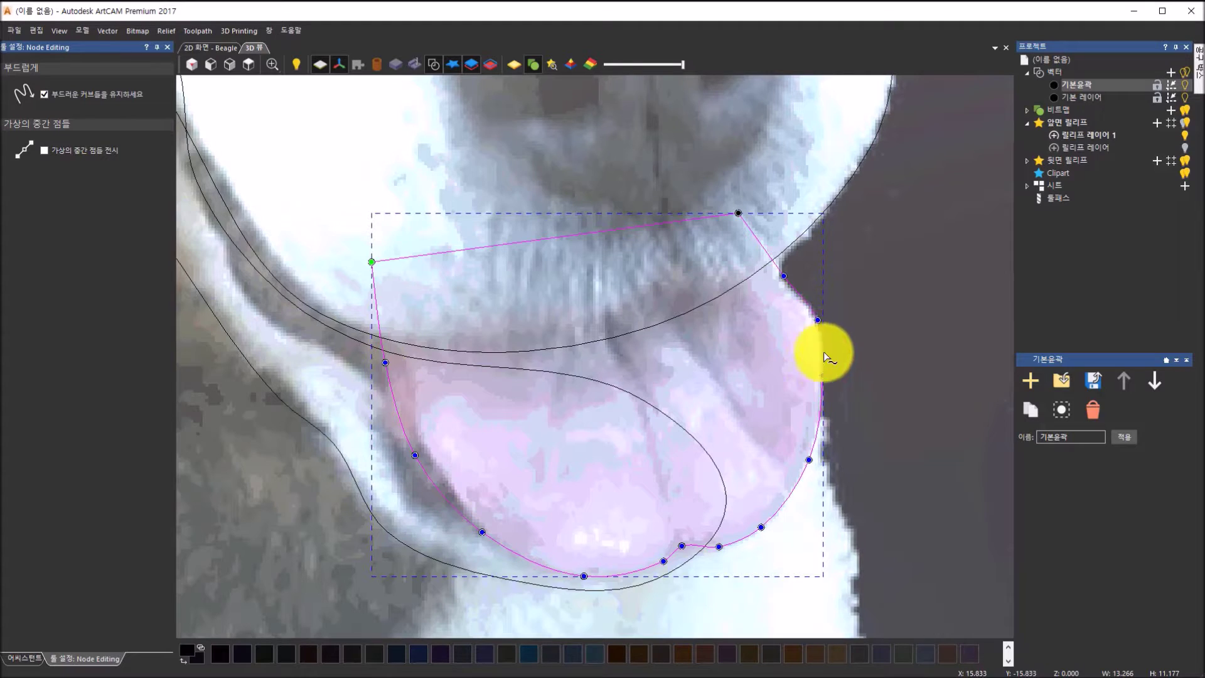
pyautogui.scroll(-1, 826, 383)
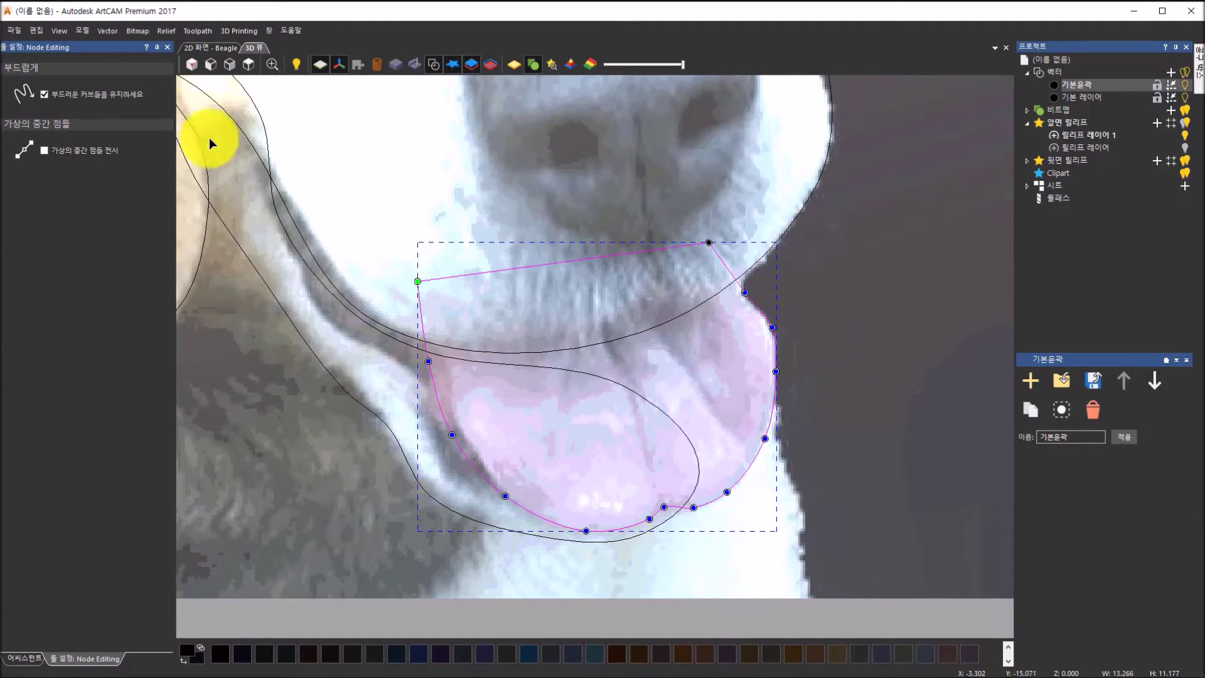
pyautogui.click(167, 49)
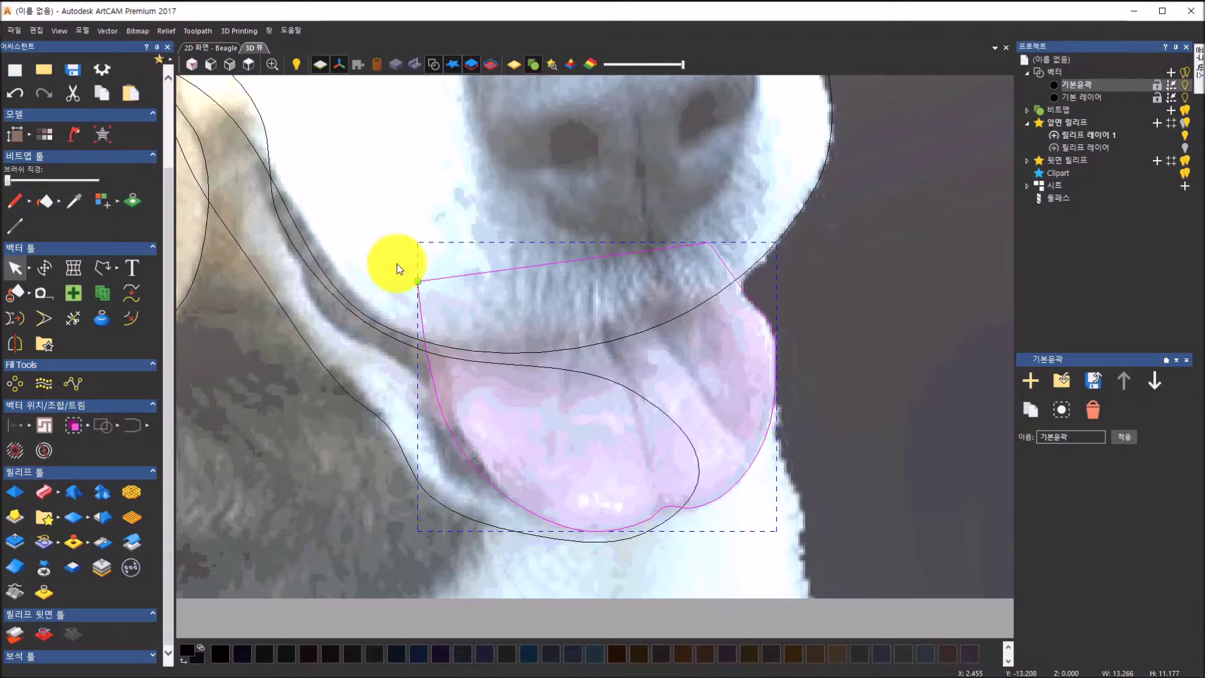
pyautogui.click(732, 408)
# Give the lower-jaw outline a round (라운드) shape profile with a 0.1 mm start height
pyautogui.scroll(-3, 731, 409)
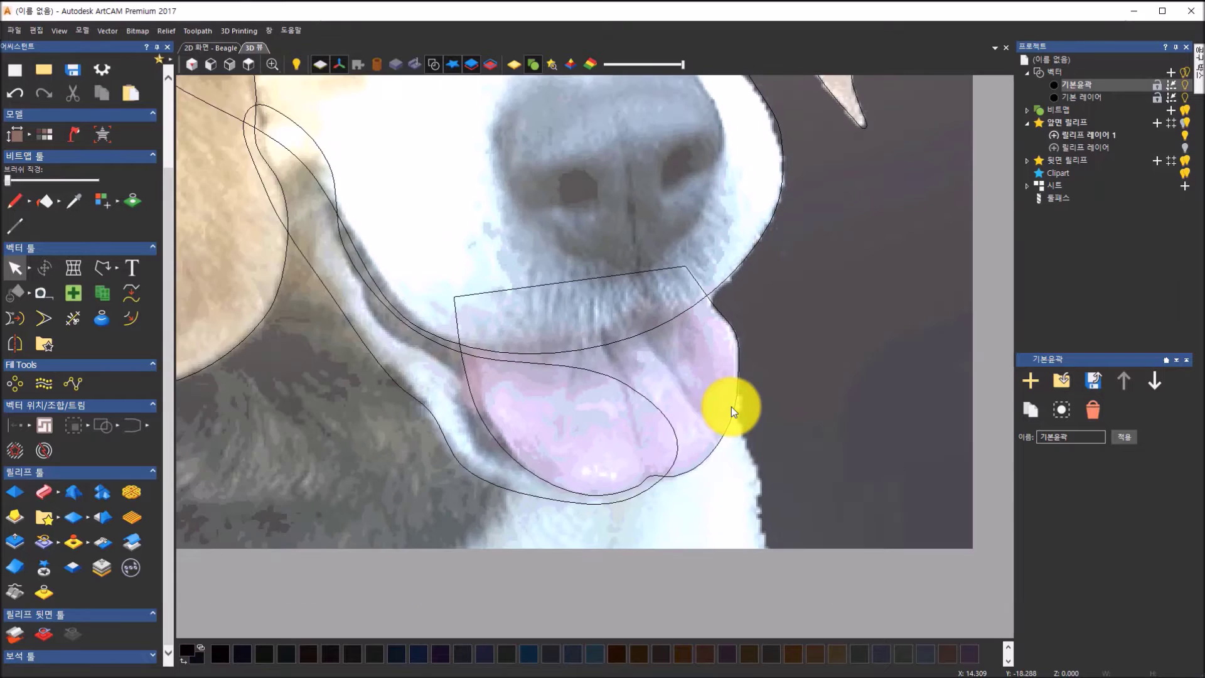
pyautogui.scroll(-1, 732, 407)
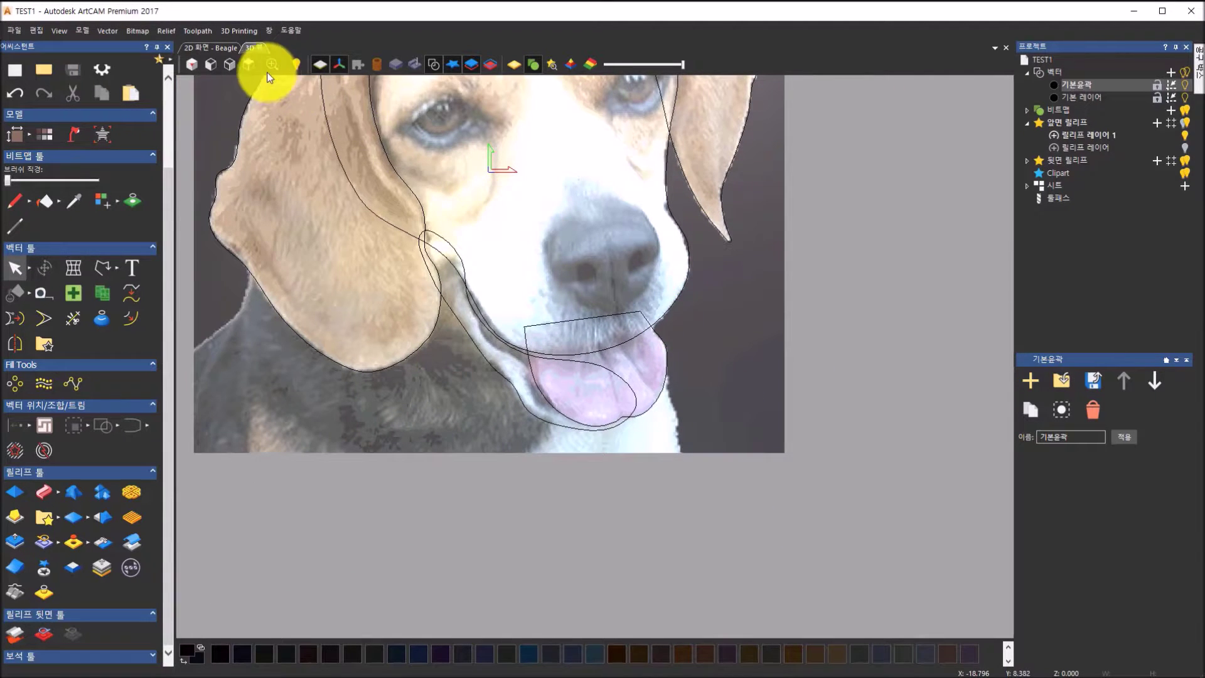
pyautogui.click(251, 67)
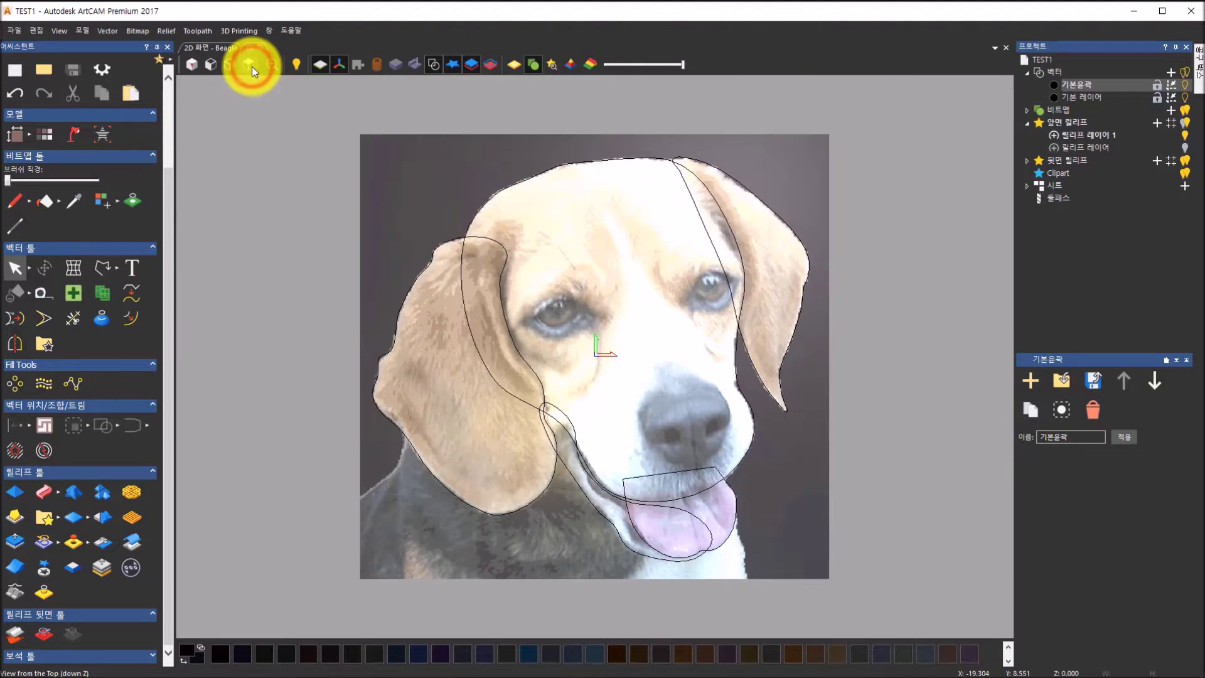
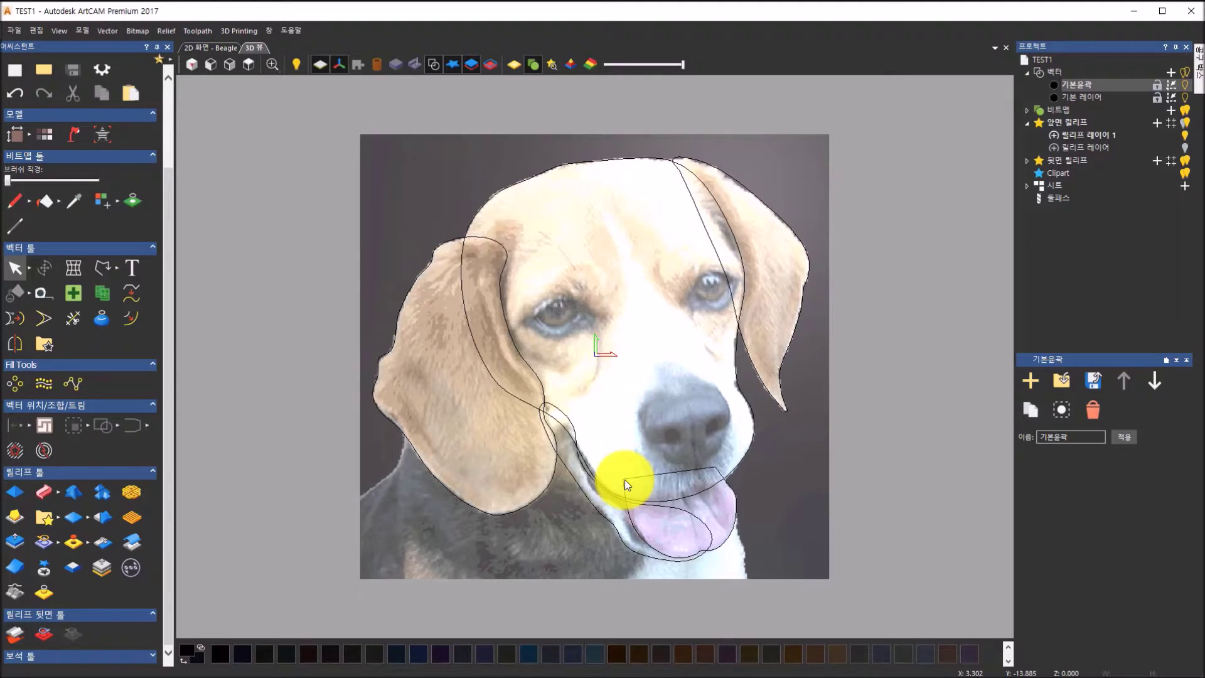
pyautogui.click(608, 520)
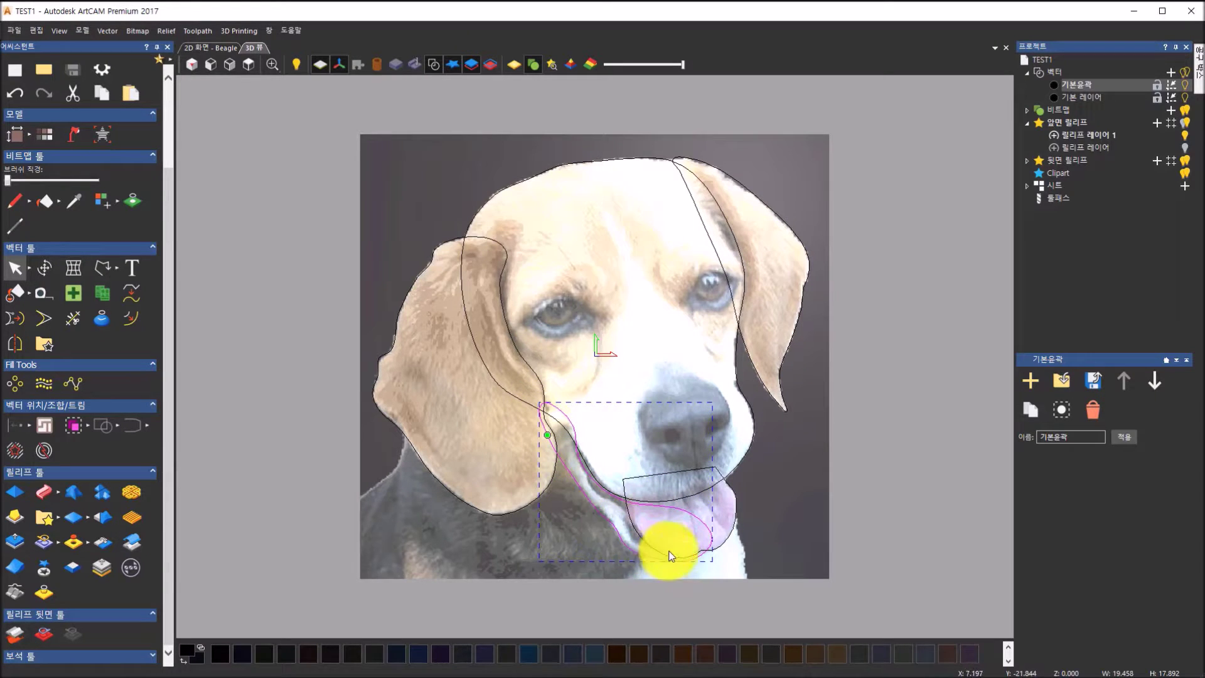
pyautogui.click(15, 495)
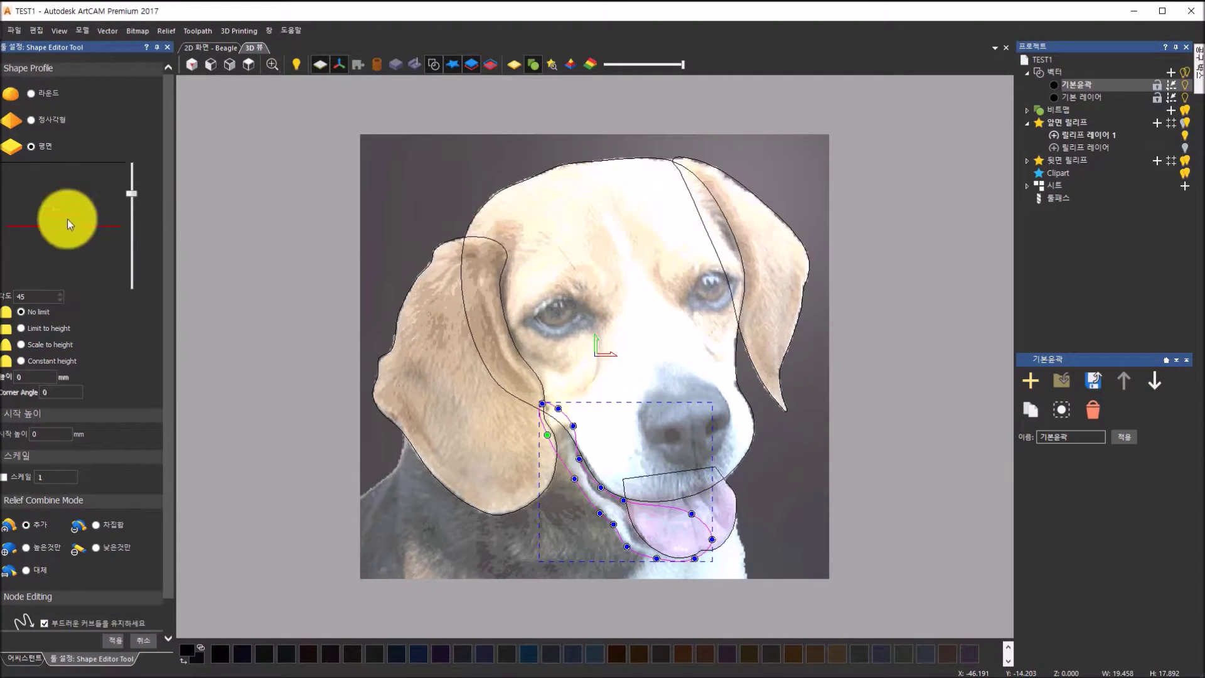
pyautogui.click(32, 92)
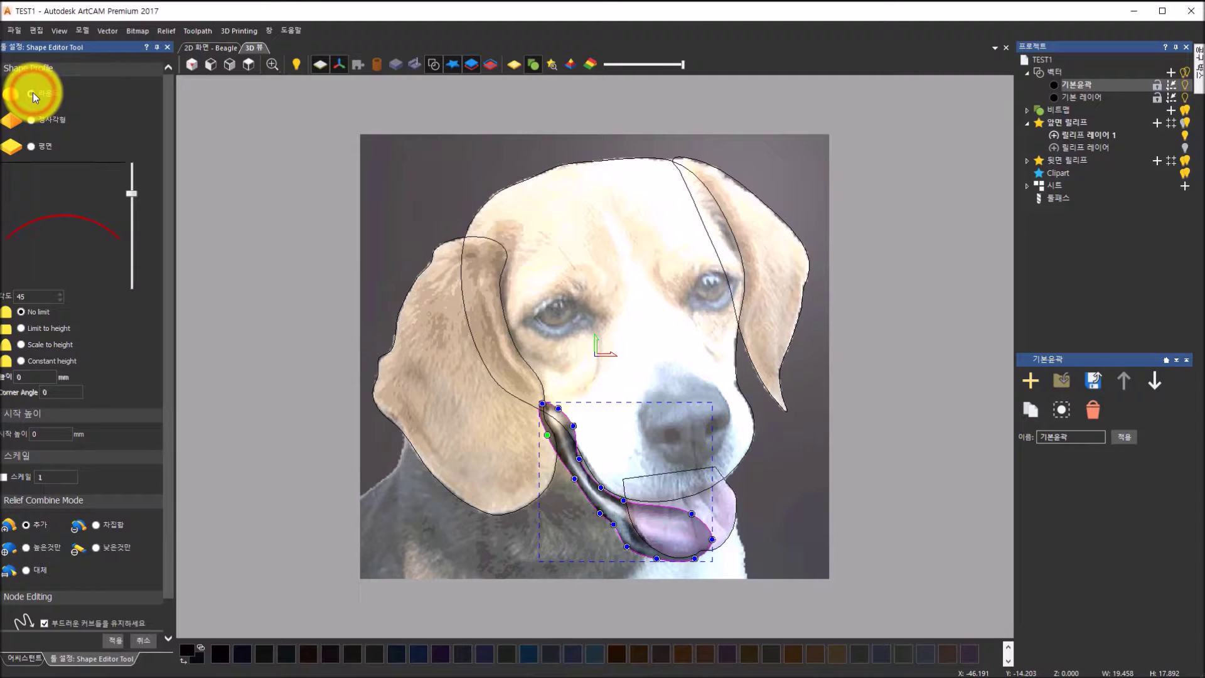
pyautogui.moveTo(547, 481); pyautogui.dragTo(544, 406)
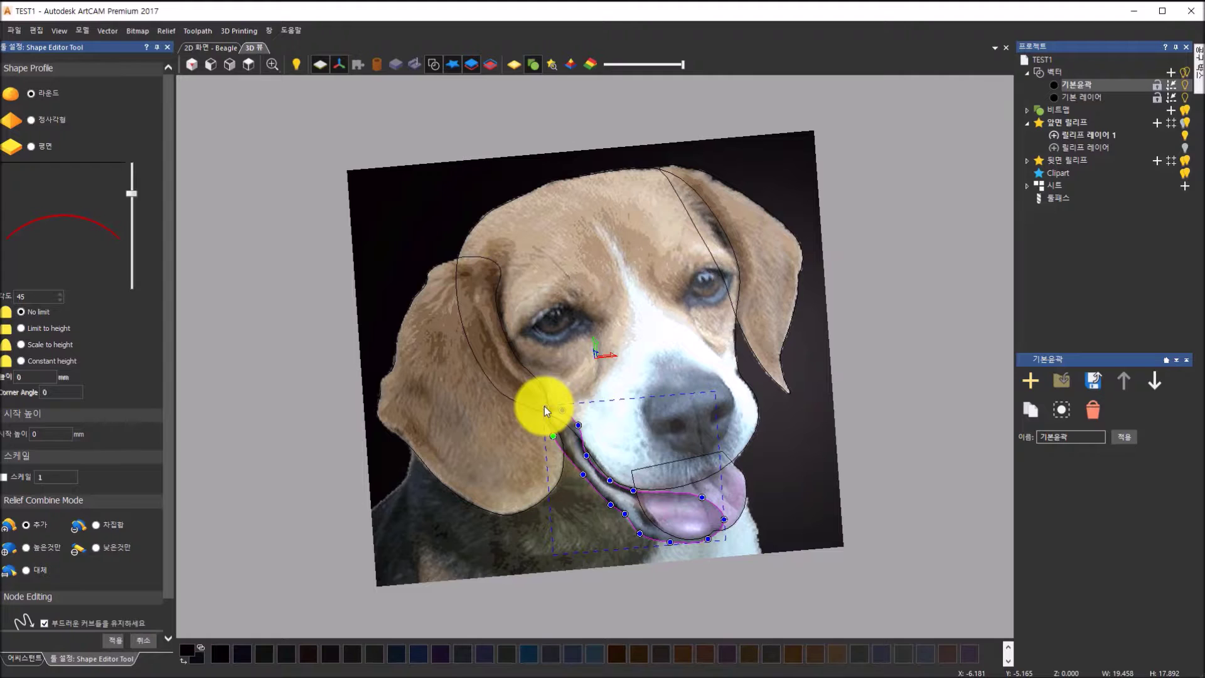
pyautogui.click(54, 434)
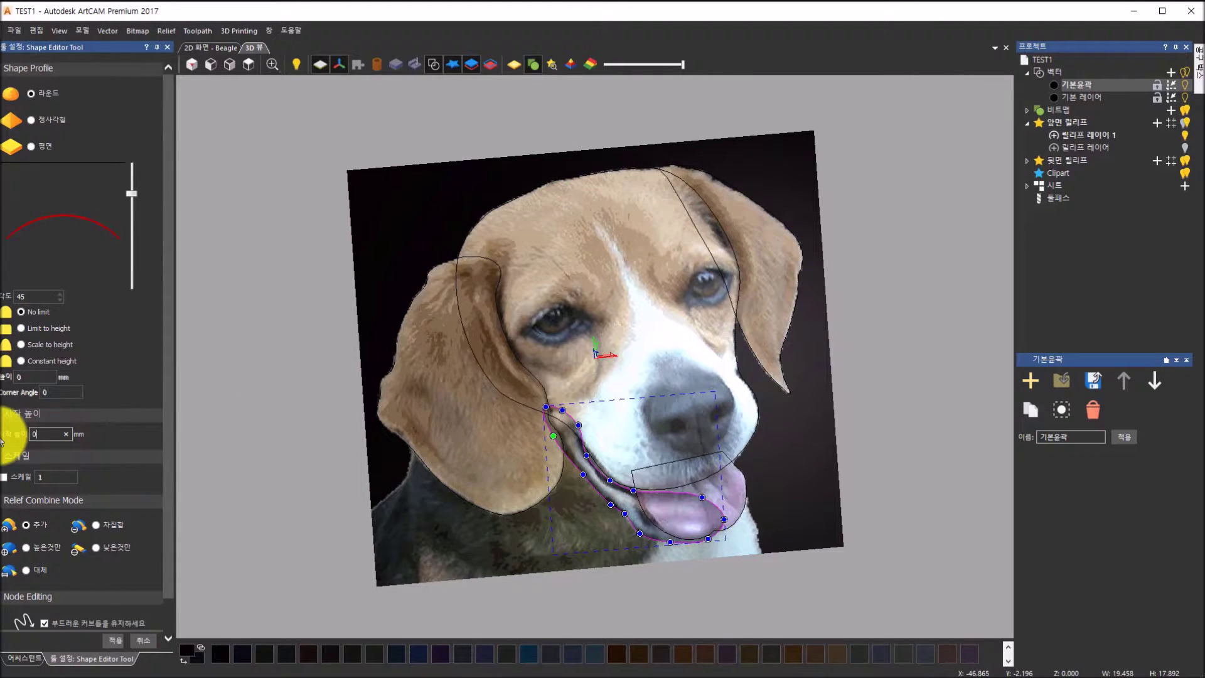
pyautogui.write('0.1')
# Flatten the lower-jaw profile to an angle of 19 and display the relief in plain gold shading instead of the photo
pyautogui.moveTo(508, 469); pyautogui.dragTo(466, 448)
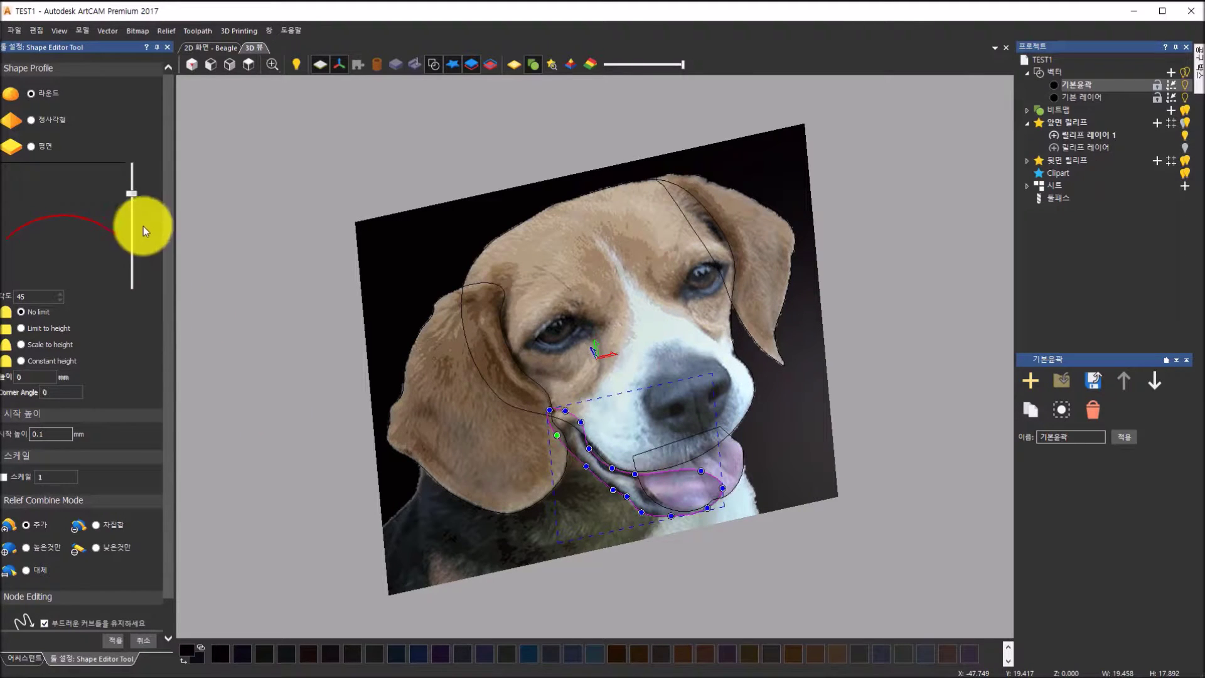
pyautogui.moveTo(134, 194); pyautogui.dragTo(143, 208)
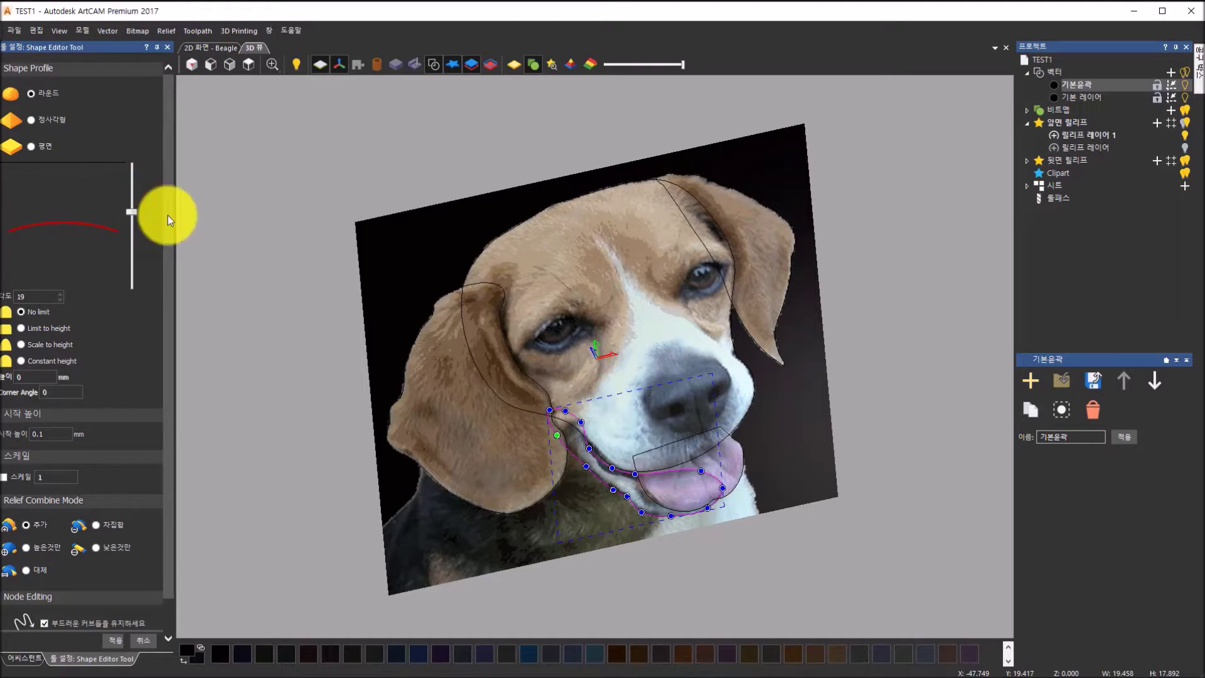
pyautogui.moveTo(618, 331); pyautogui.dragTo(667, 299)
pyautogui.scroll(2, 564, 354)
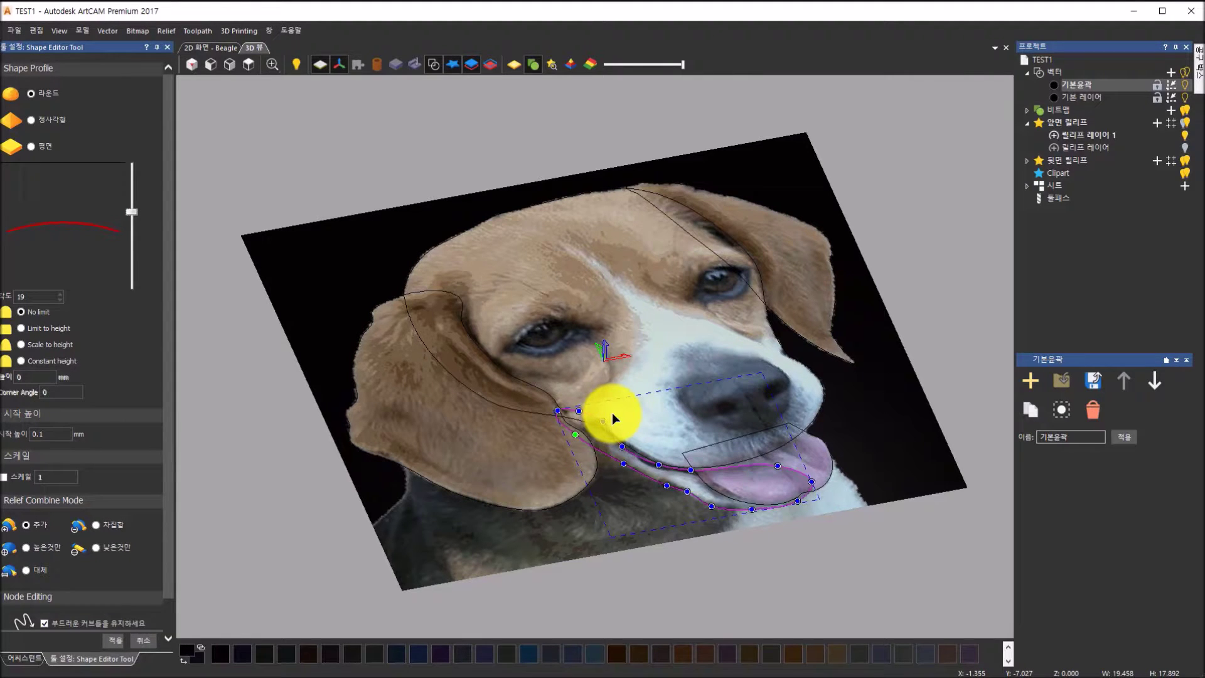
pyautogui.click(518, 66)
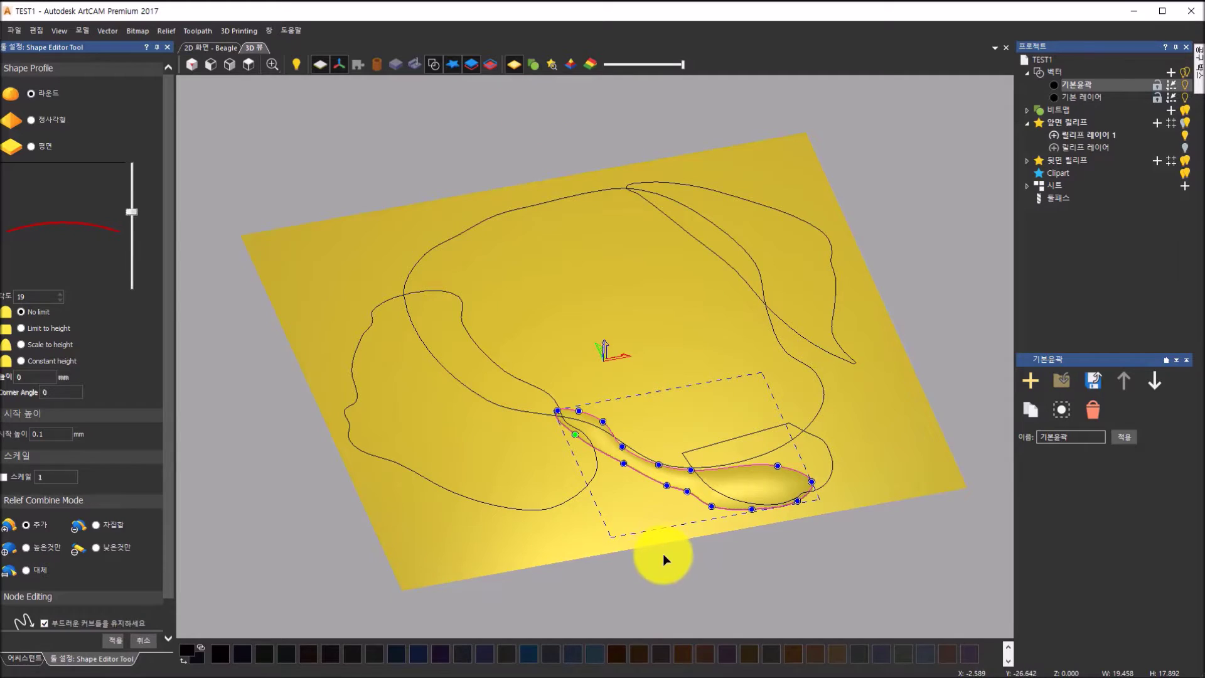
pyautogui.scroll(3, 666, 550)
pyautogui.moveTo(684, 455); pyautogui.dragTo(538, 618)
pyautogui.moveTo(638, 382); pyautogui.dragTo(553, 329)
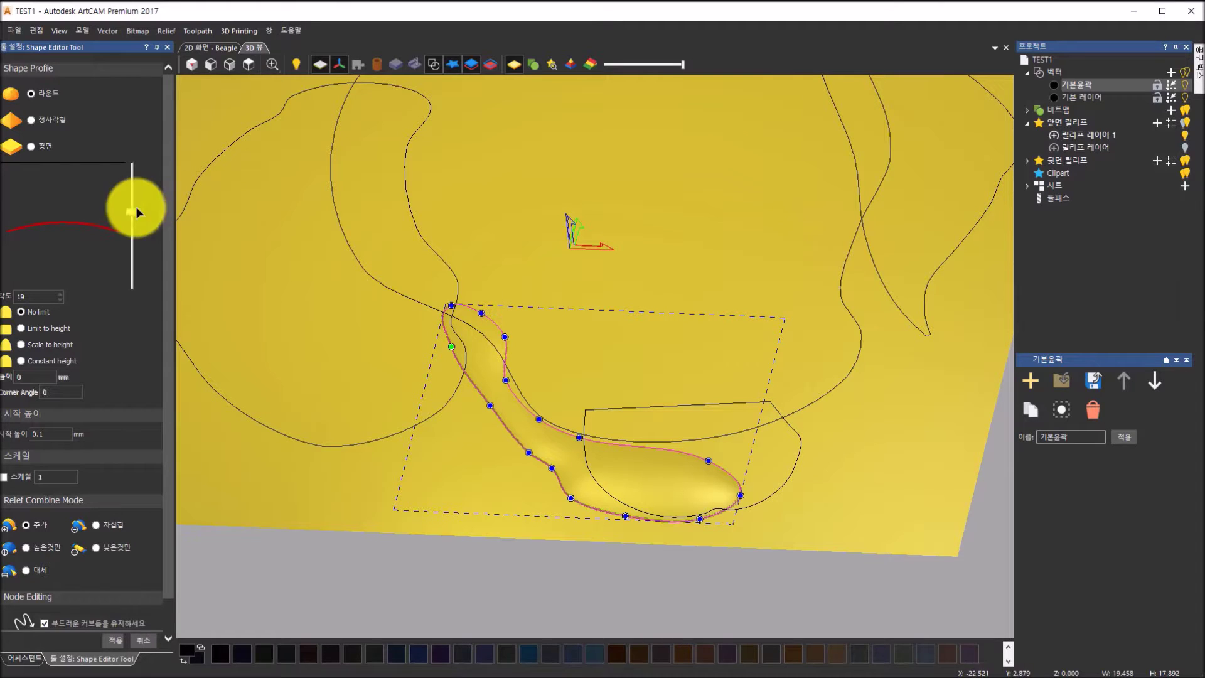
# Set the lower-jaw profile's angle to 24 and apply the shape to the relief
pyautogui.moveTo(130, 214); pyautogui.dragTo(132, 209)
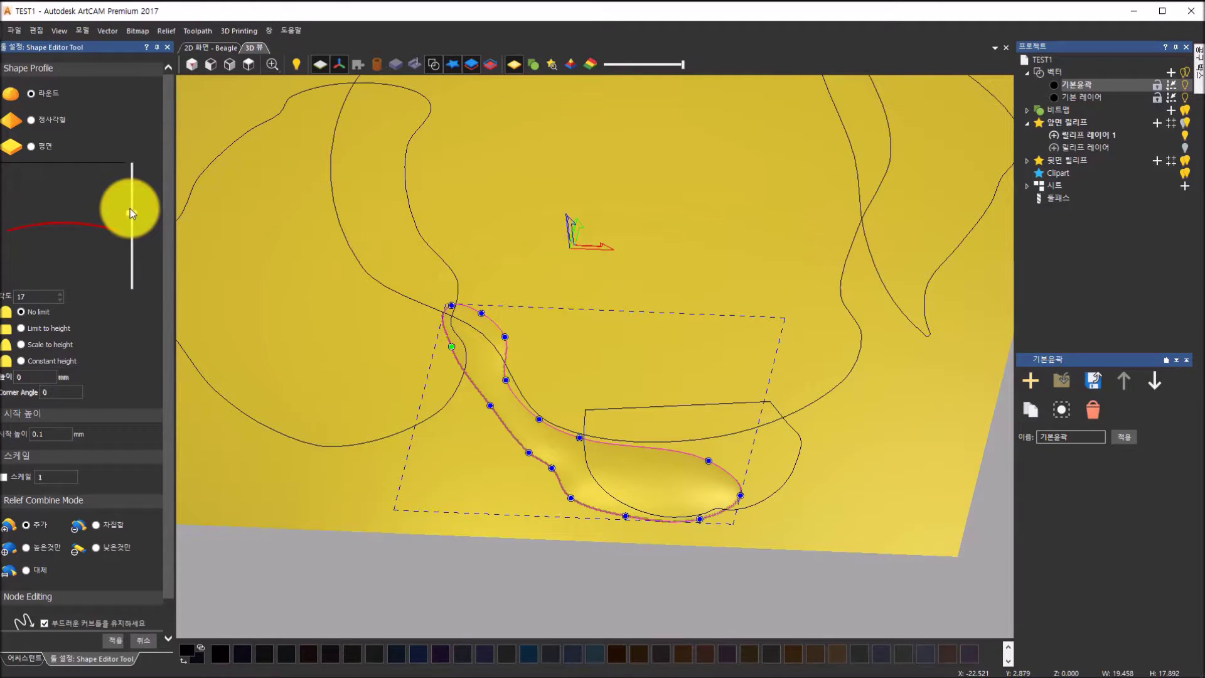
pyautogui.moveTo(463, 428); pyautogui.dragTo(590, 468)
pyautogui.click(115, 638)
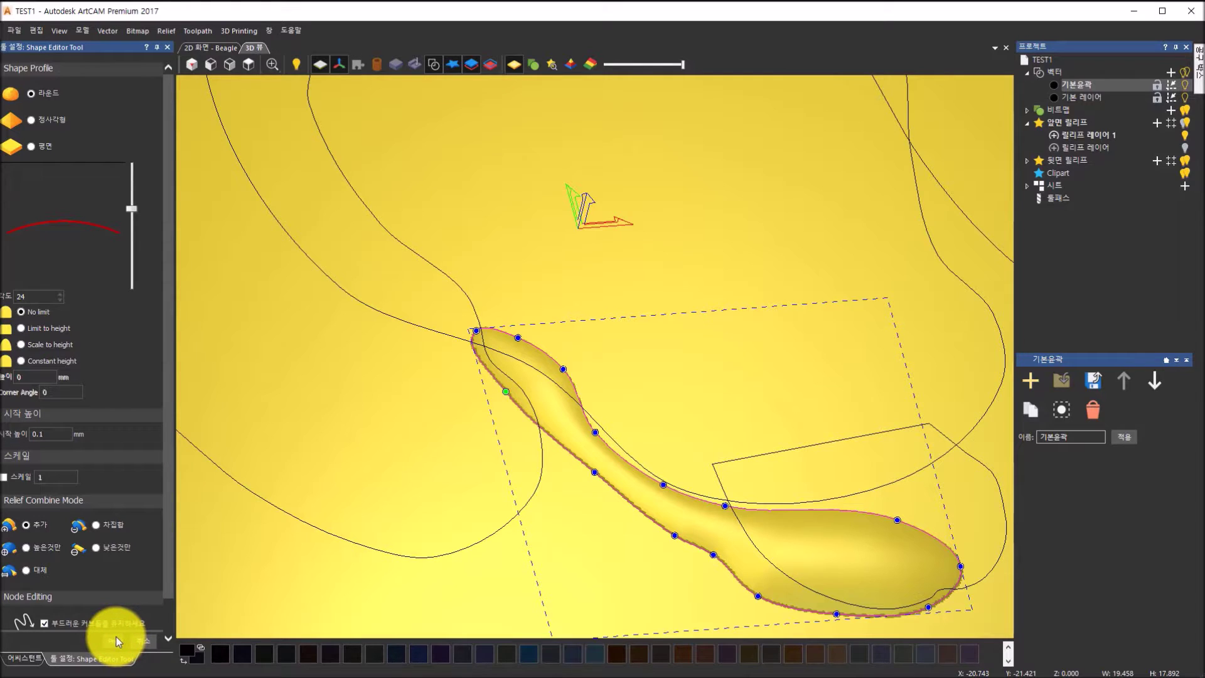
# Give the tongue outline a round (라운드) shape profile with a 0.5 mm start height
pyautogui.scroll(-3, 594, 509)
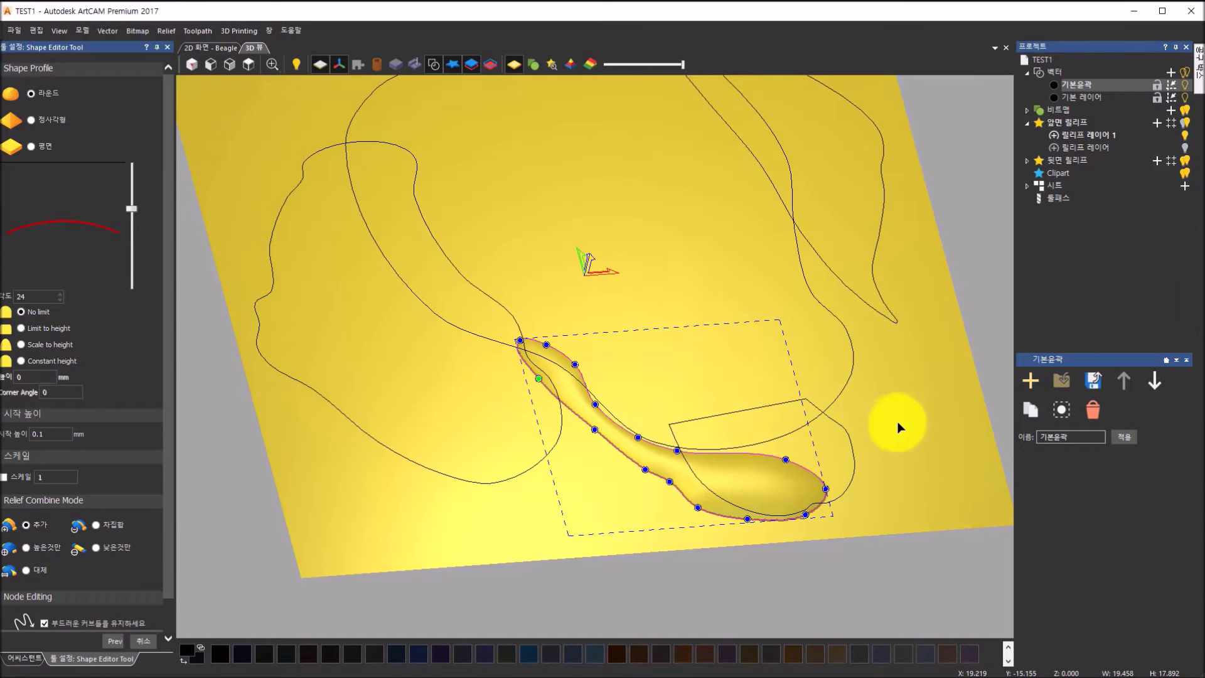
pyautogui.click(852, 456)
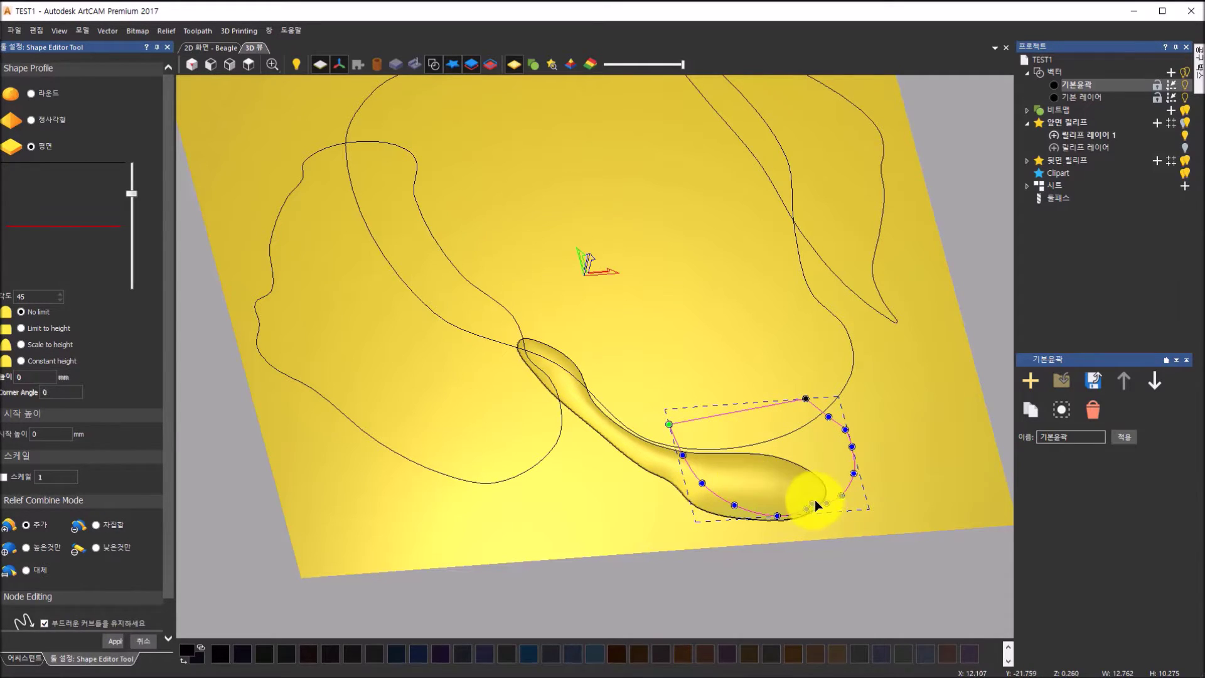
pyautogui.click(32, 94)
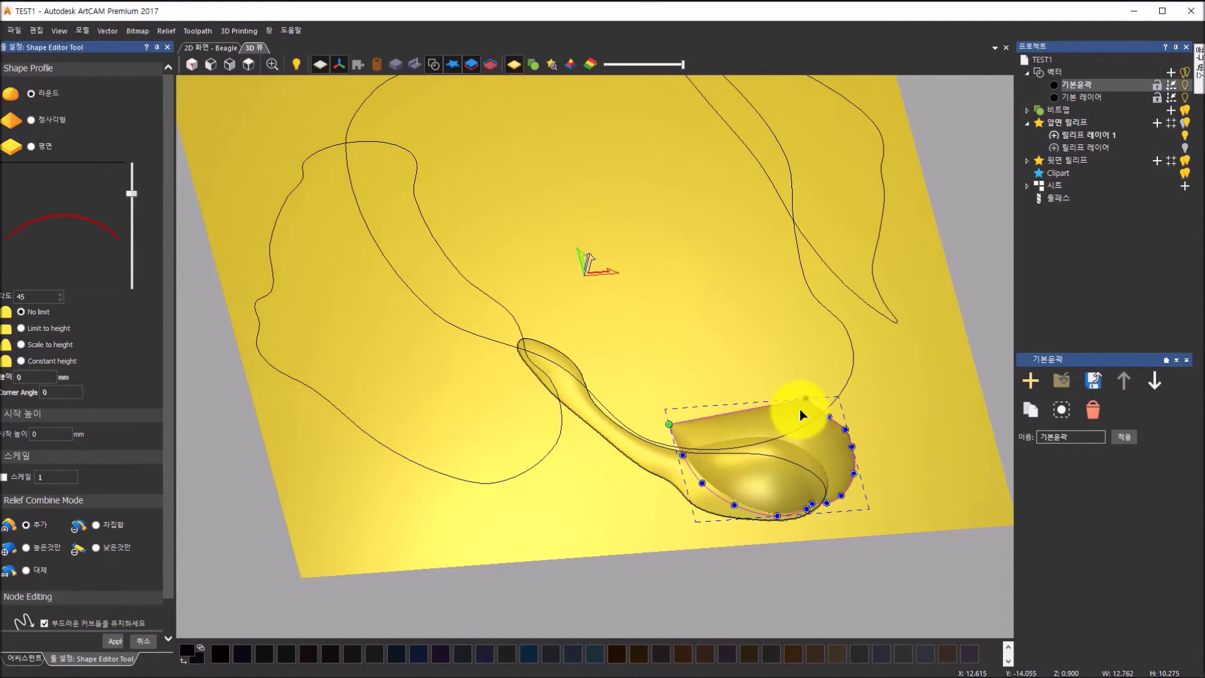
pyautogui.moveTo(679, 327); pyautogui.dragTo(733, 354)
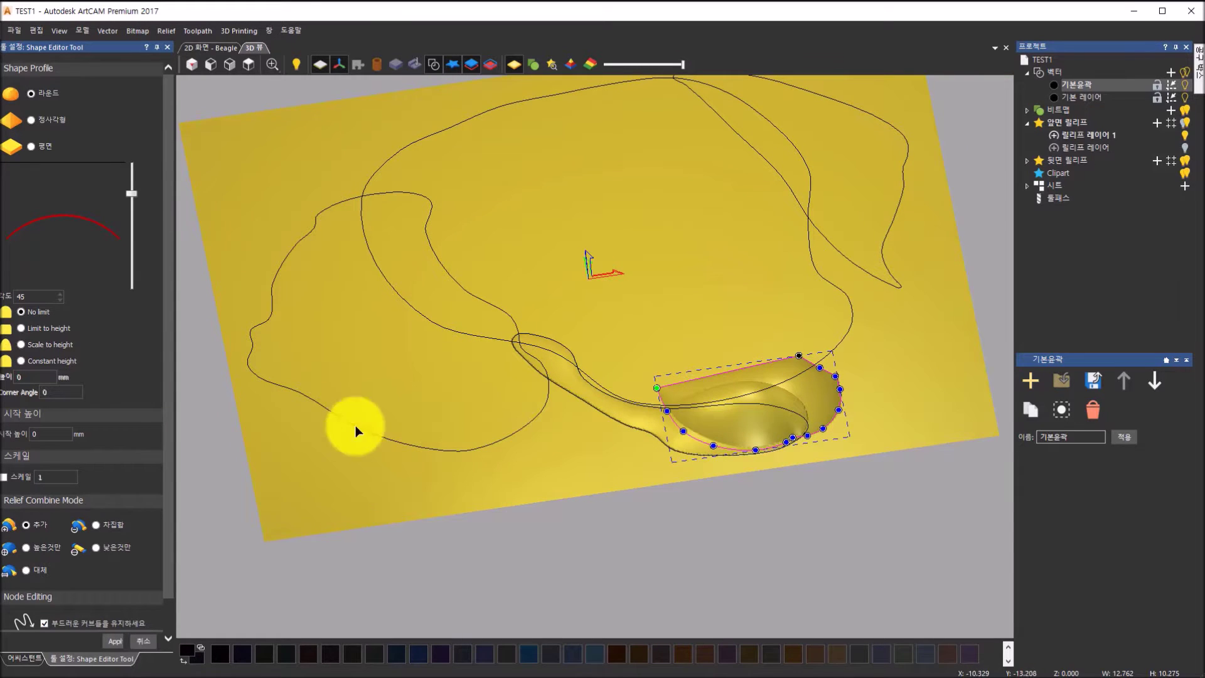
pyautogui.click(52, 433)
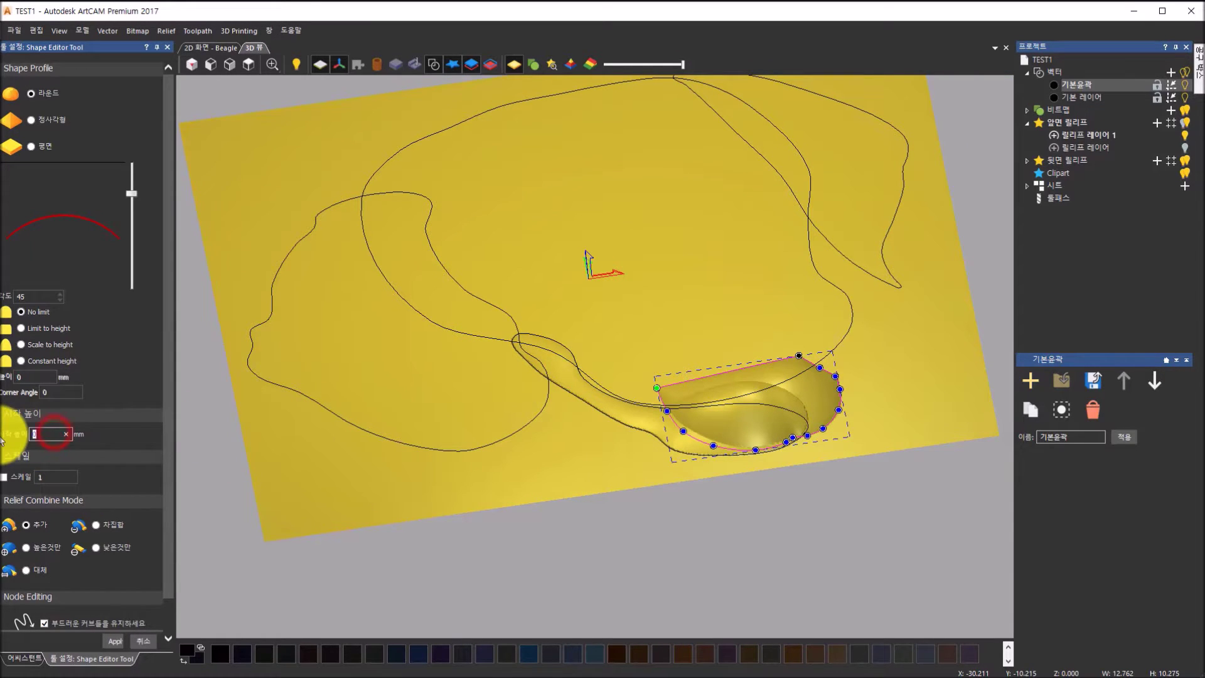
pyautogui.write('0.5')
pyautogui.press('Return')
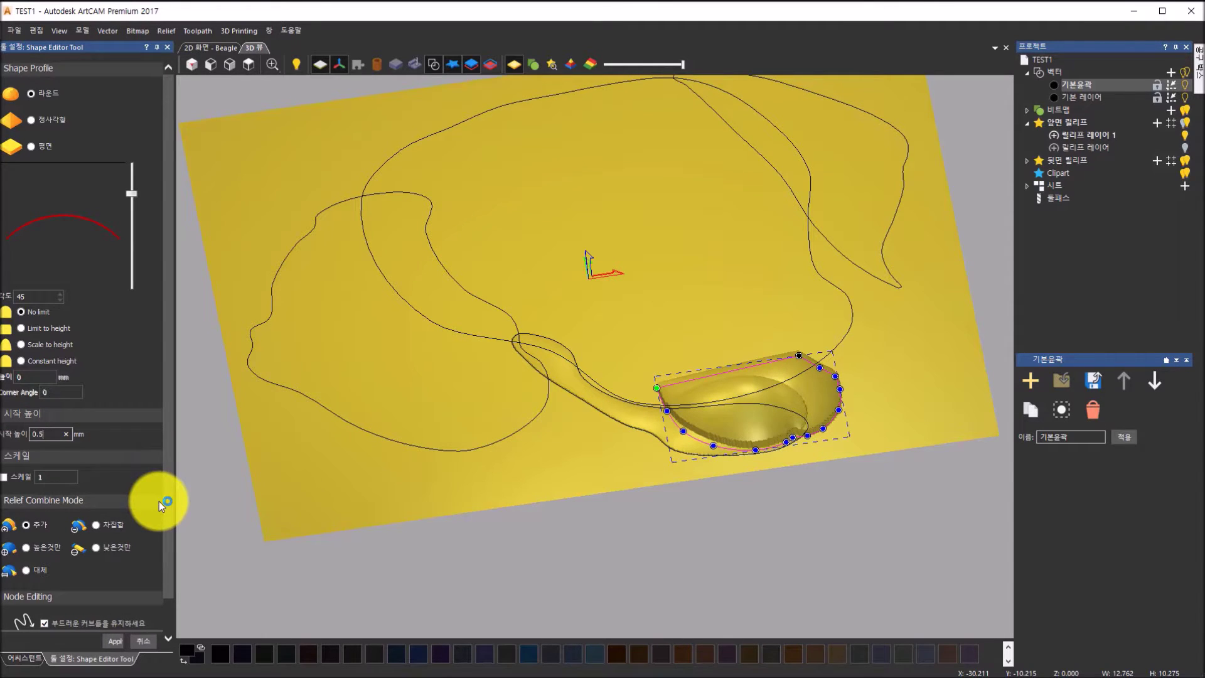
# Combine the tongue shape with the relief by highest points (높은것만) and set its profile angle to 33
pyautogui.moveTo(619, 467); pyautogui.dragTo(509, 363)
pyautogui.click(26, 547)
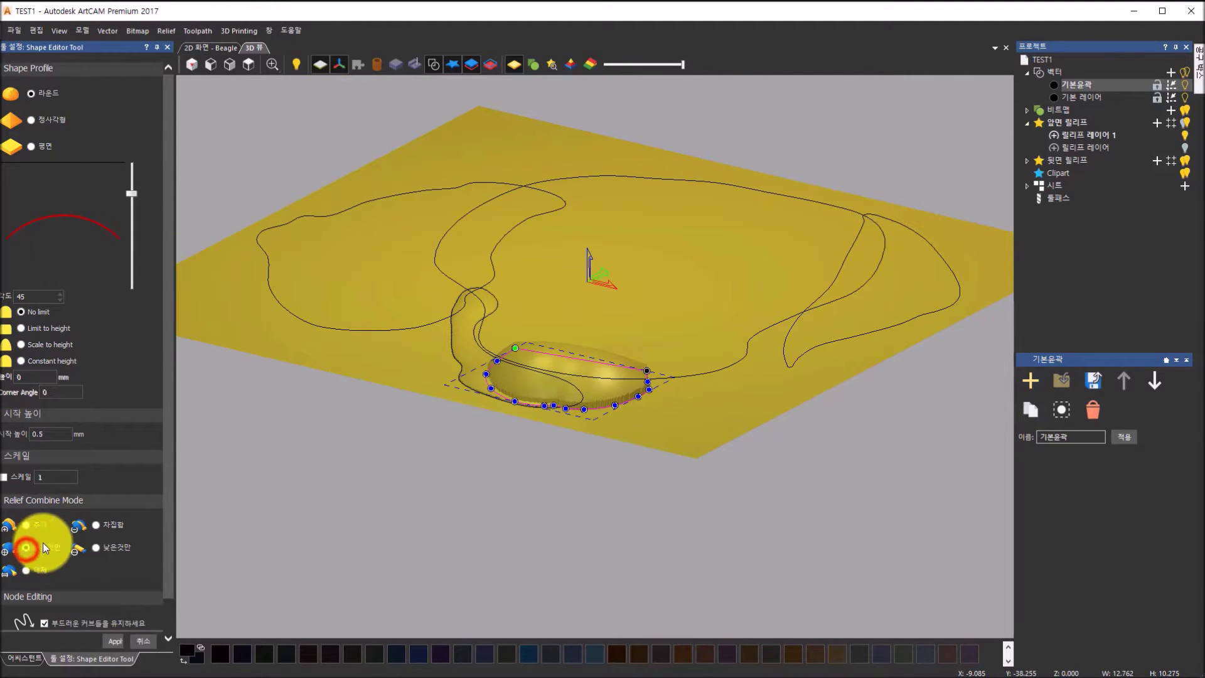
pyautogui.moveTo(563, 258); pyautogui.dragTo(845, 350)
pyautogui.scroll(5, 875, 345)
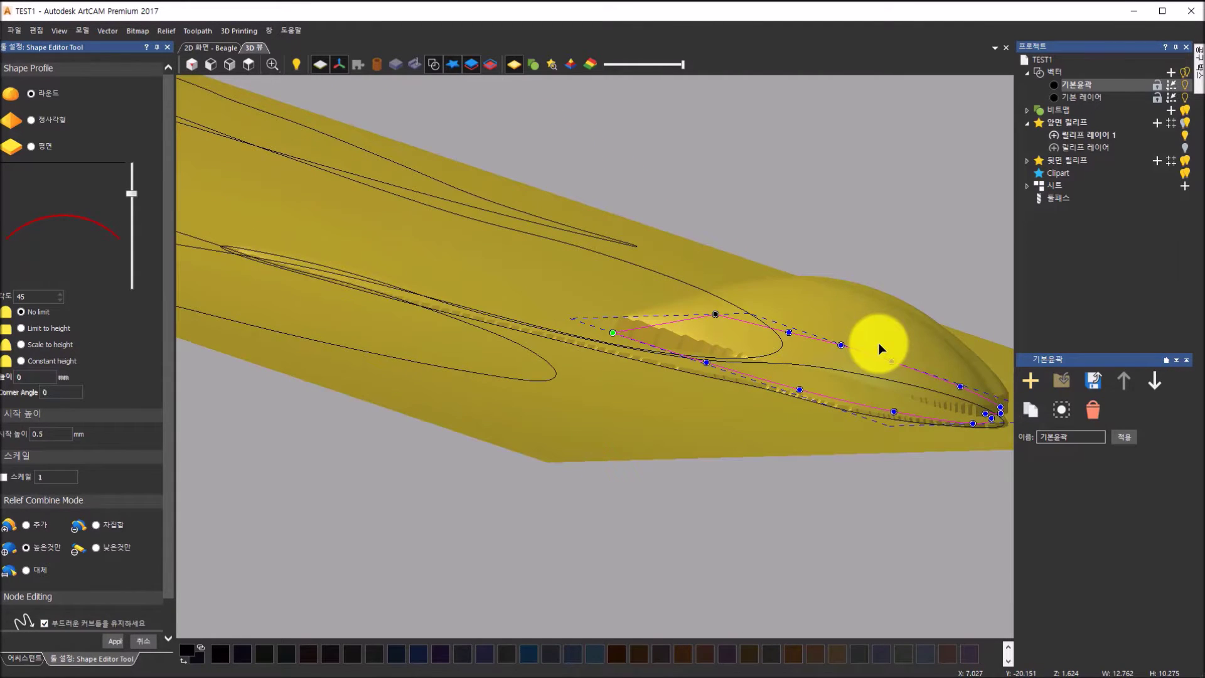
pyautogui.moveTo(124, 196); pyautogui.dragTo(143, 204)
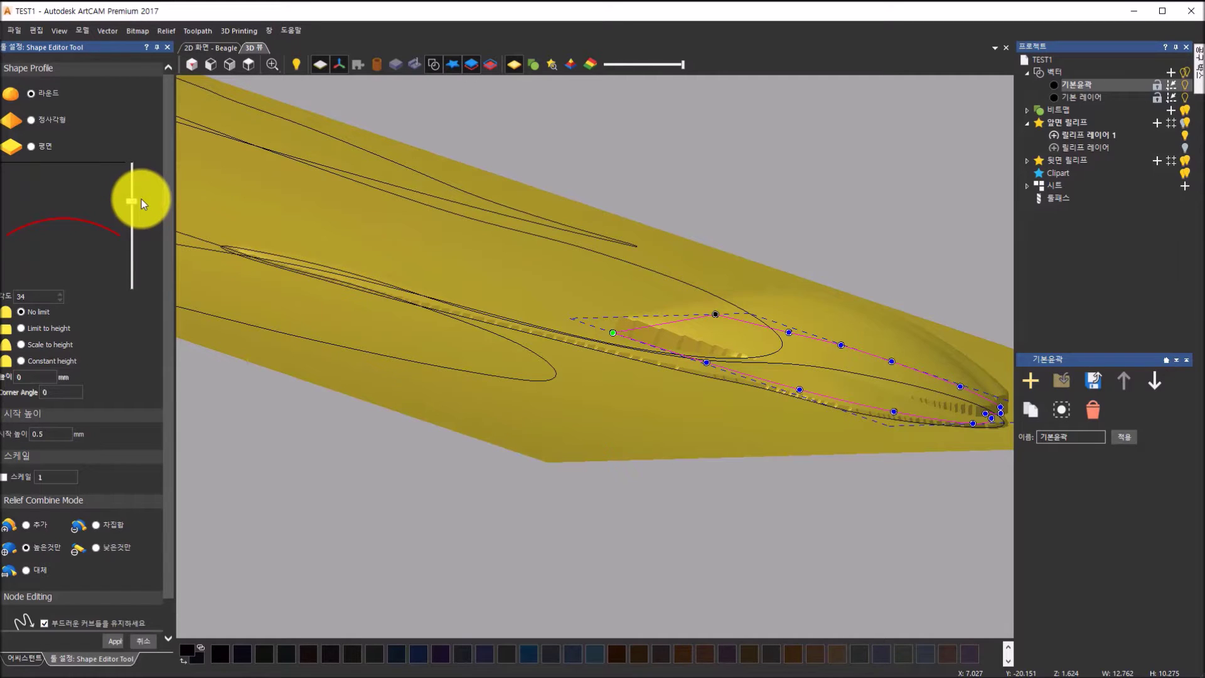
# Raise the tongue shape's start height to 0.6 mm
pyautogui.moveTo(686, 352); pyautogui.dragTo(326, 183, button='middle')
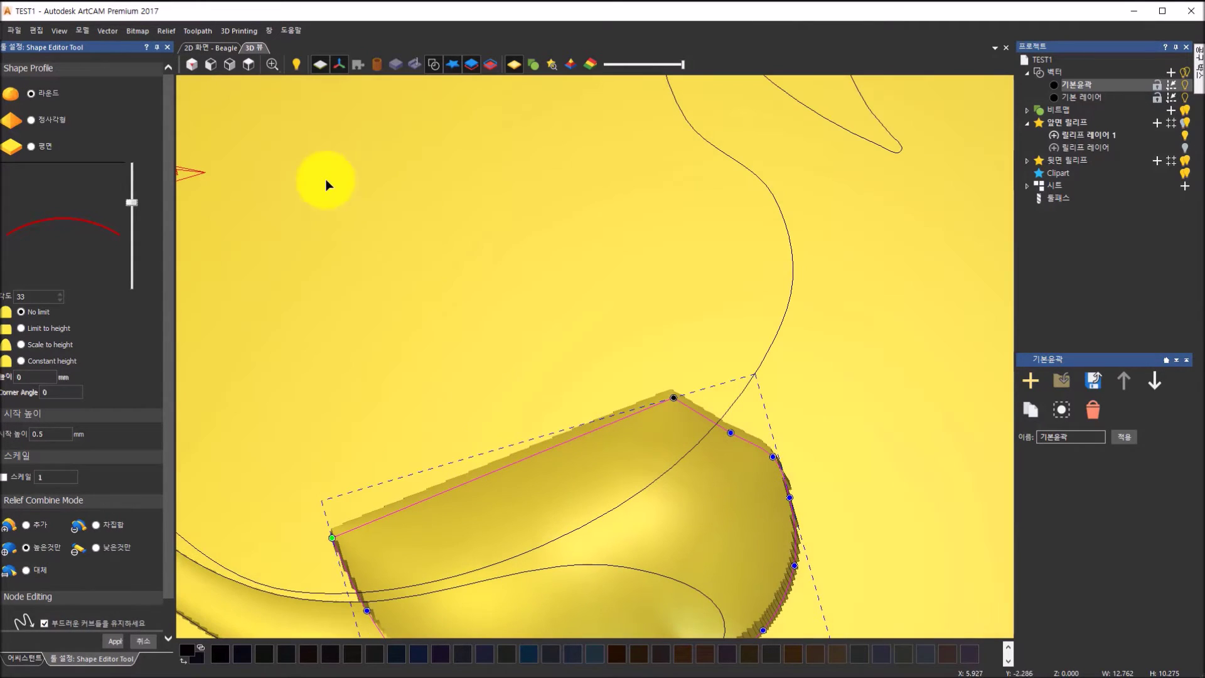
pyautogui.click(254, 69)
pyautogui.scroll(5, 669, 514)
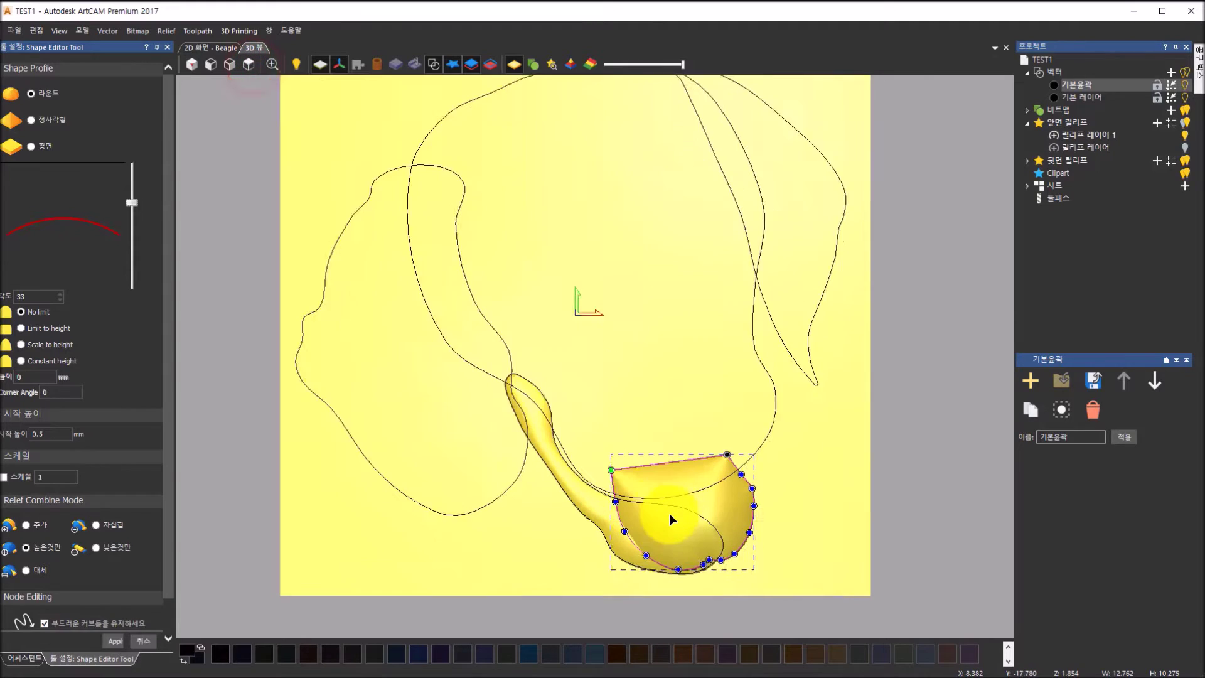
pyautogui.scroll(2, 634, 548)
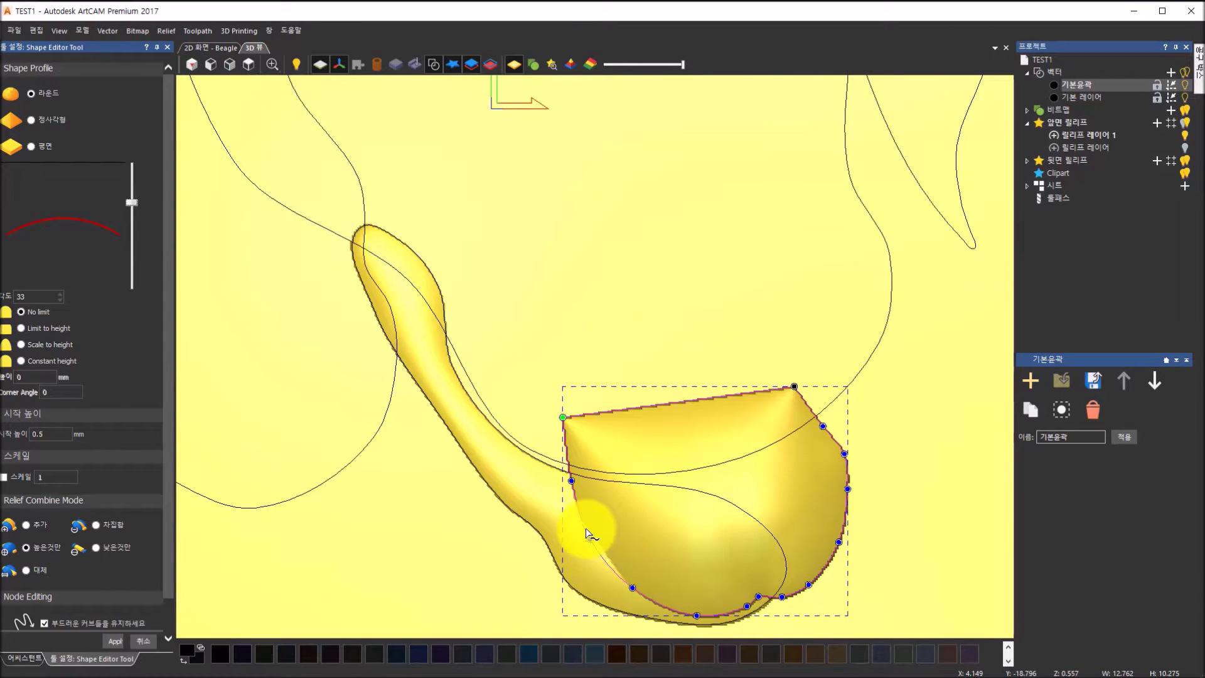
pyautogui.scroll(2, 594, 555)
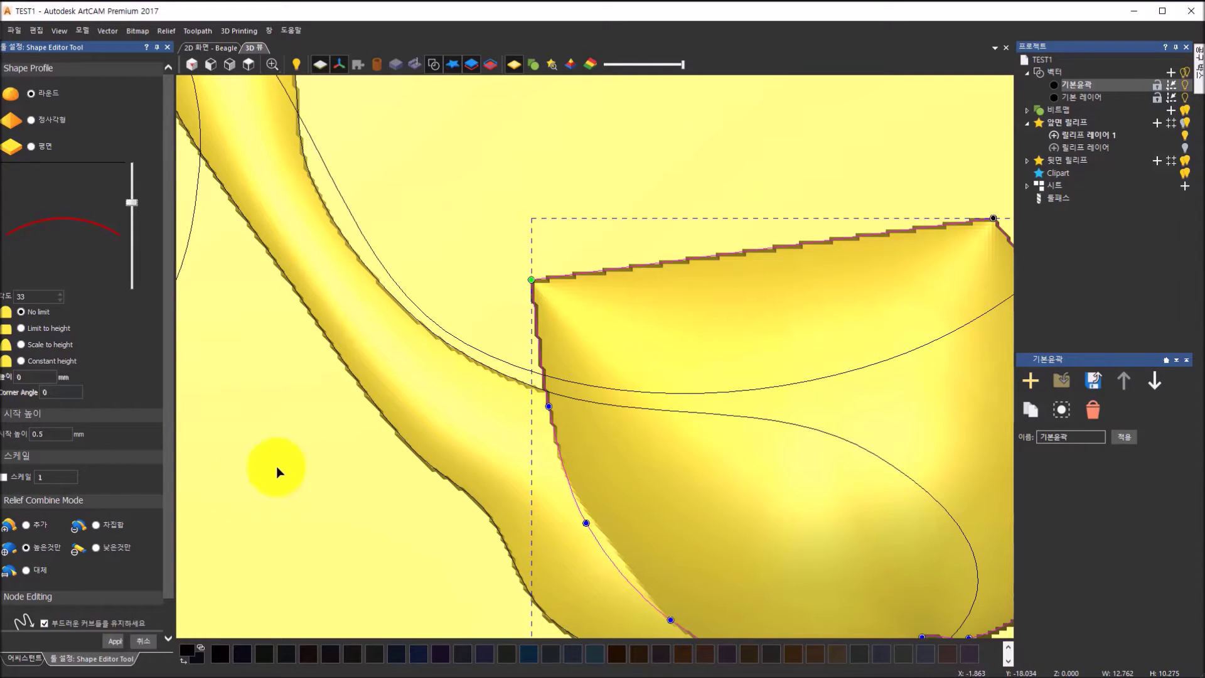
pyautogui.click(51, 432)
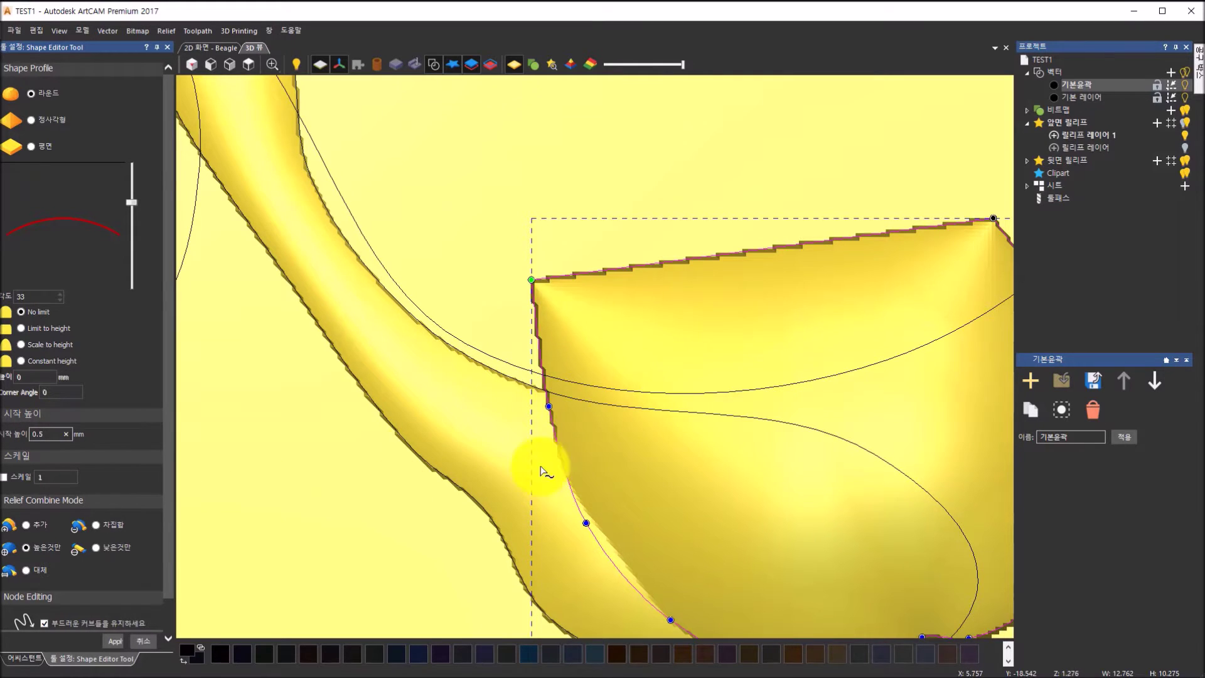
pyautogui.click(52, 433)
pyautogui.write('5')
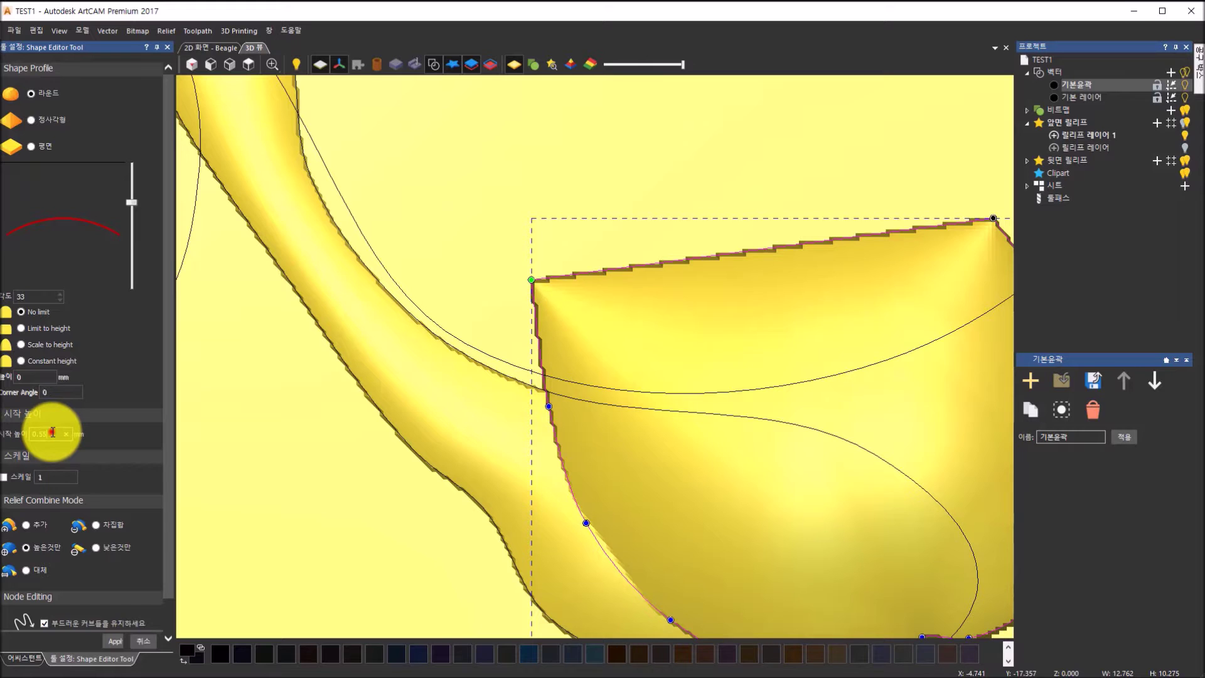
pyautogui.press('BackSpace')
pyautogui.press('BackSpace')
pyautogui.write('6')
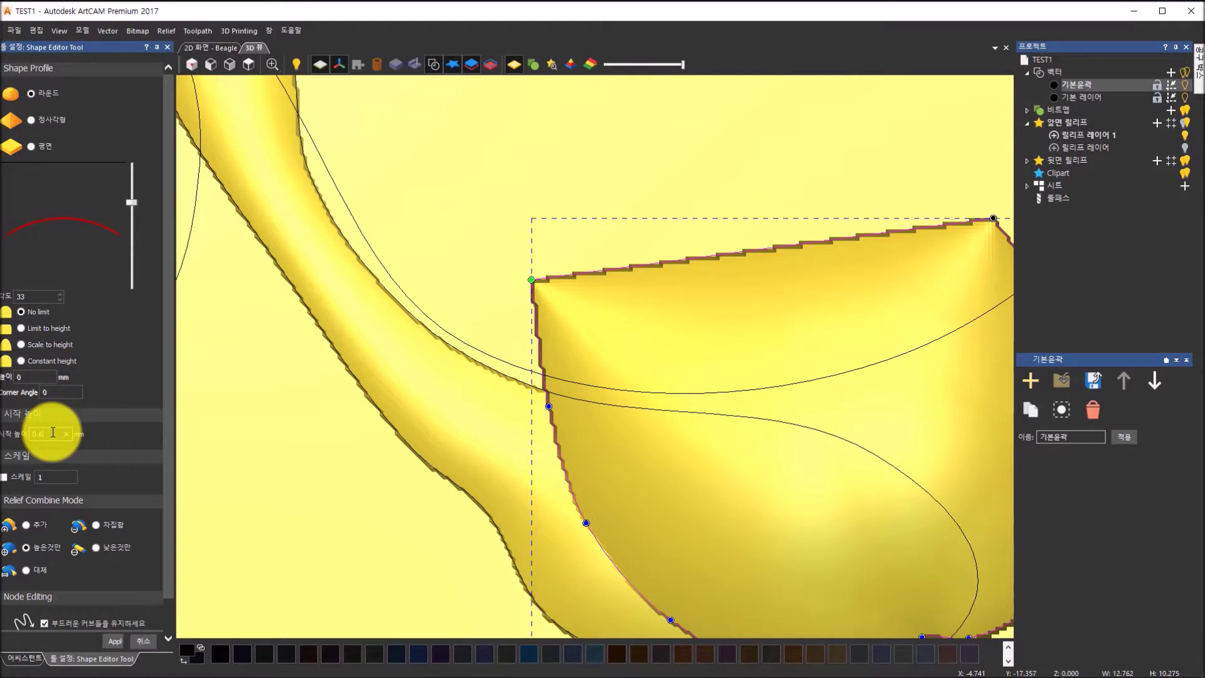
pyautogui.scroll(-4, 657, 435)
pyautogui.moveTo(665, 436); pyautogui.dragTo(552, 458, button='middle')
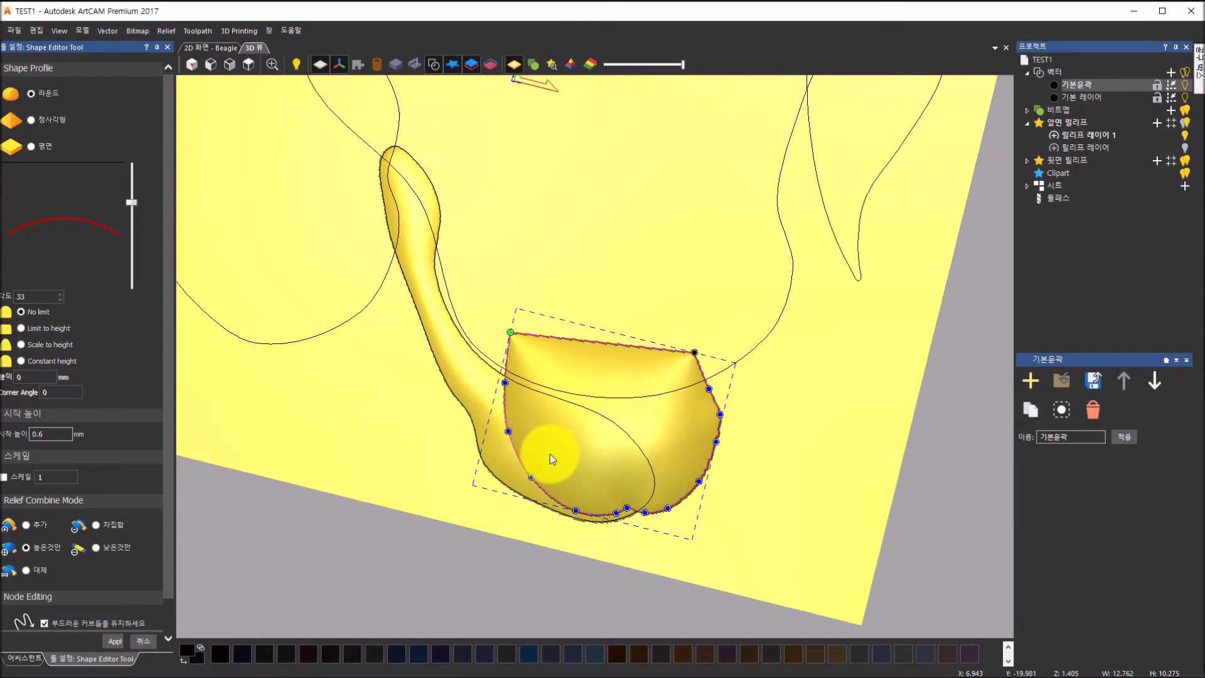
pyautogui.doubleClick(53, 434)
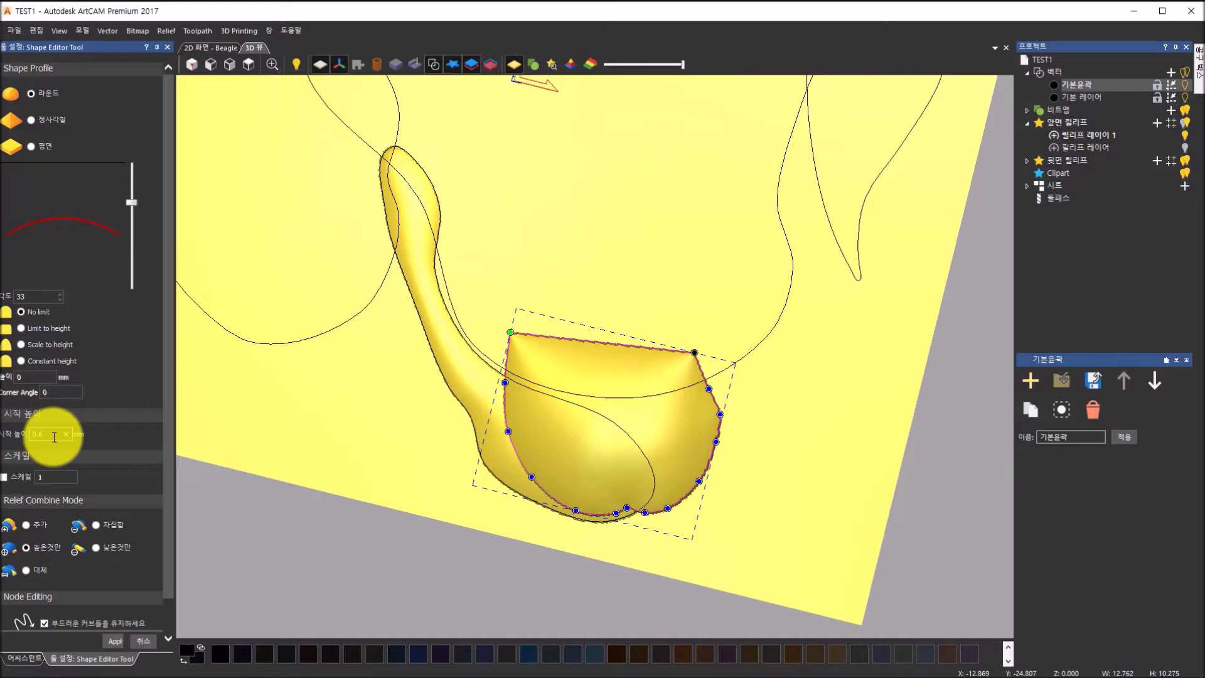
# Flatten the tongue's round profile to an angle of 14
pyautogui.moveTo(530, 409); pyautogui.dragTo(741, 164, button='middle')
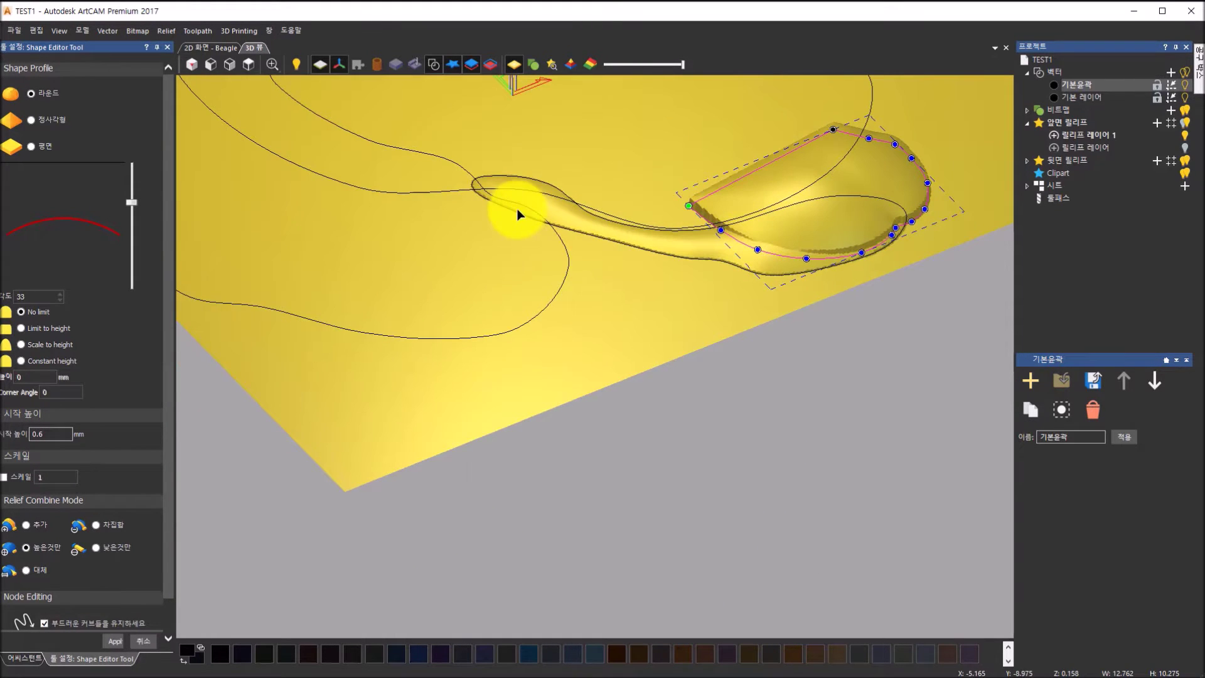
pyautogui.moveTo(487, 201); pyautogui.dragTo(506, 262, button='middle')
pyautogui.scroll(4, 722, 276)
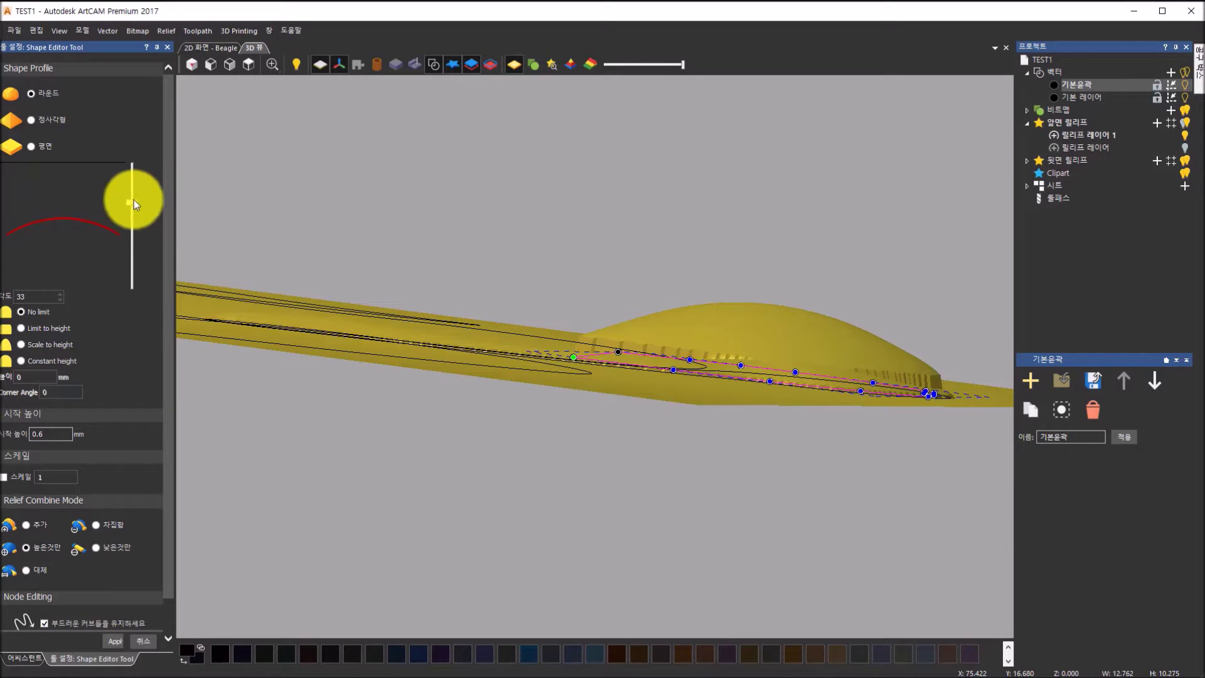
pyautogui.moveTo(135, 208); pyautogui.dragTo(135, 214)
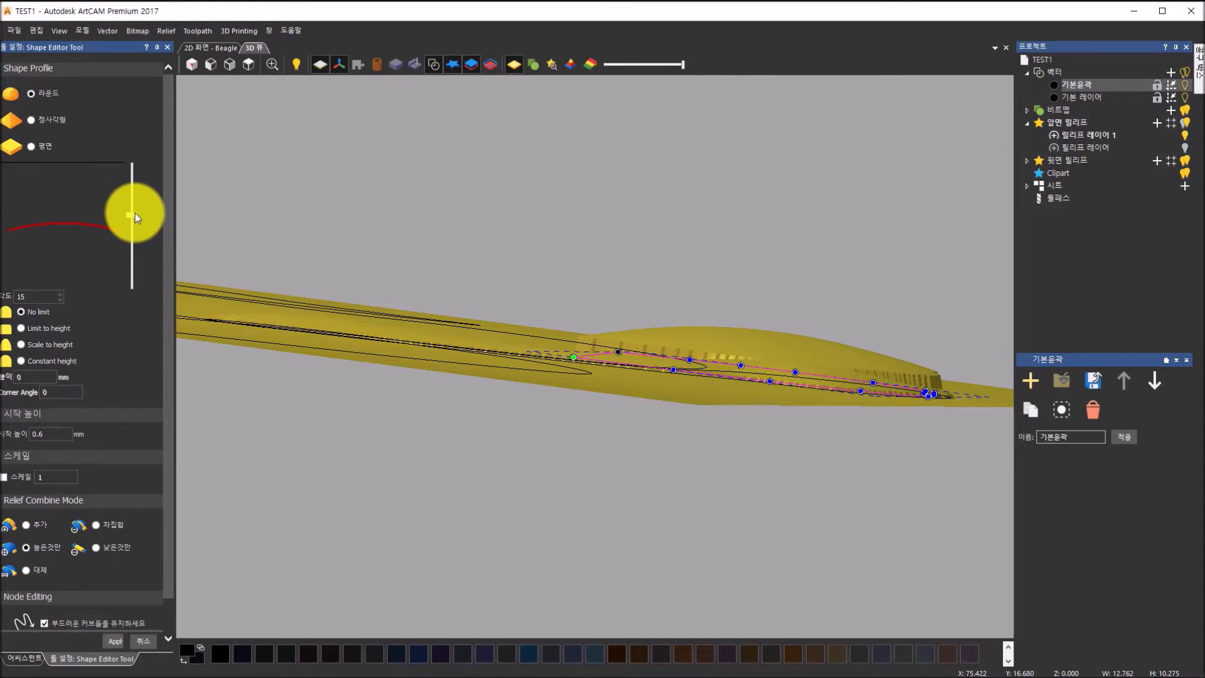
pyautogui.moveTo(135, 213); pyautogui.dragTo(135, 214)
# Set the tongue's start height to 0.65 mm and apply the shape to the relief
pyautogui.moveTo(584, 322); pyautogui.dragTo(636, 536)
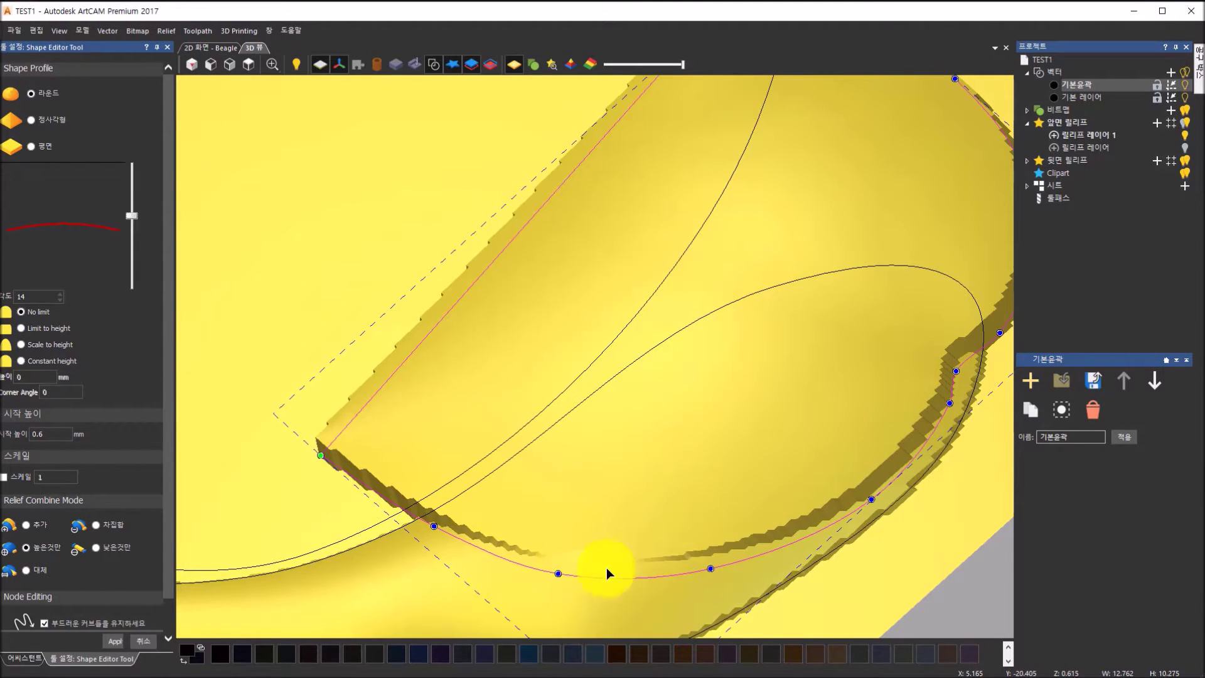
pyautogui.doubleClick(56, 434)
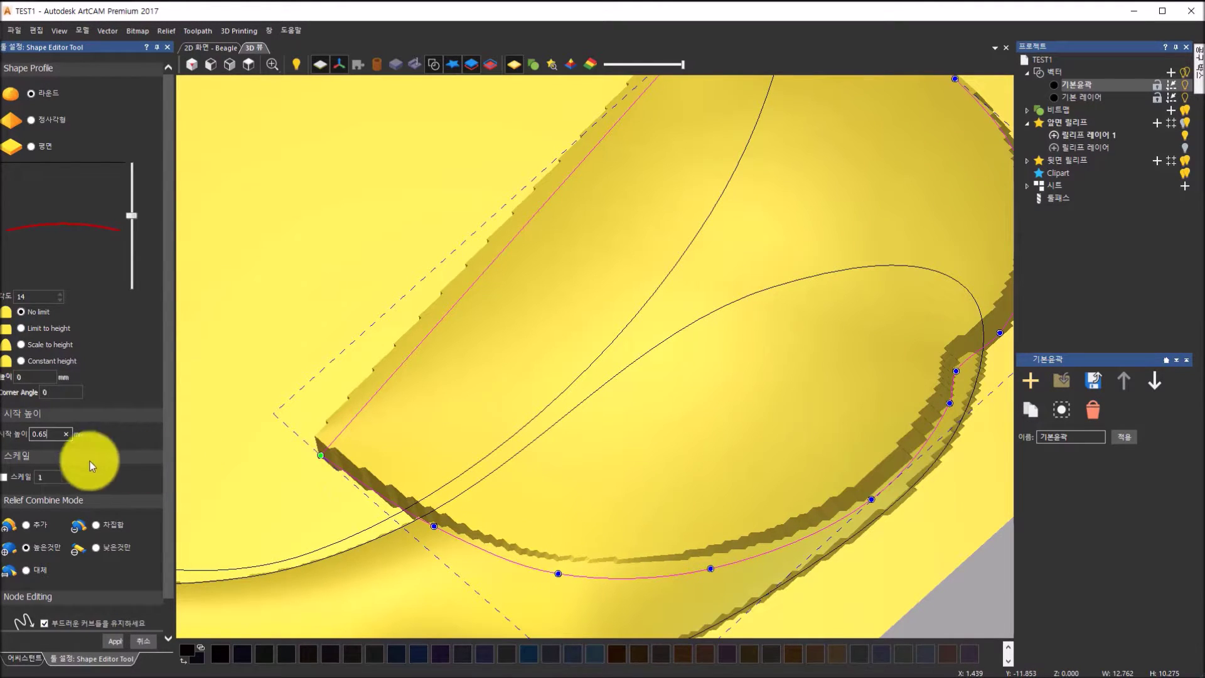
pyautogui.click(53, 435)
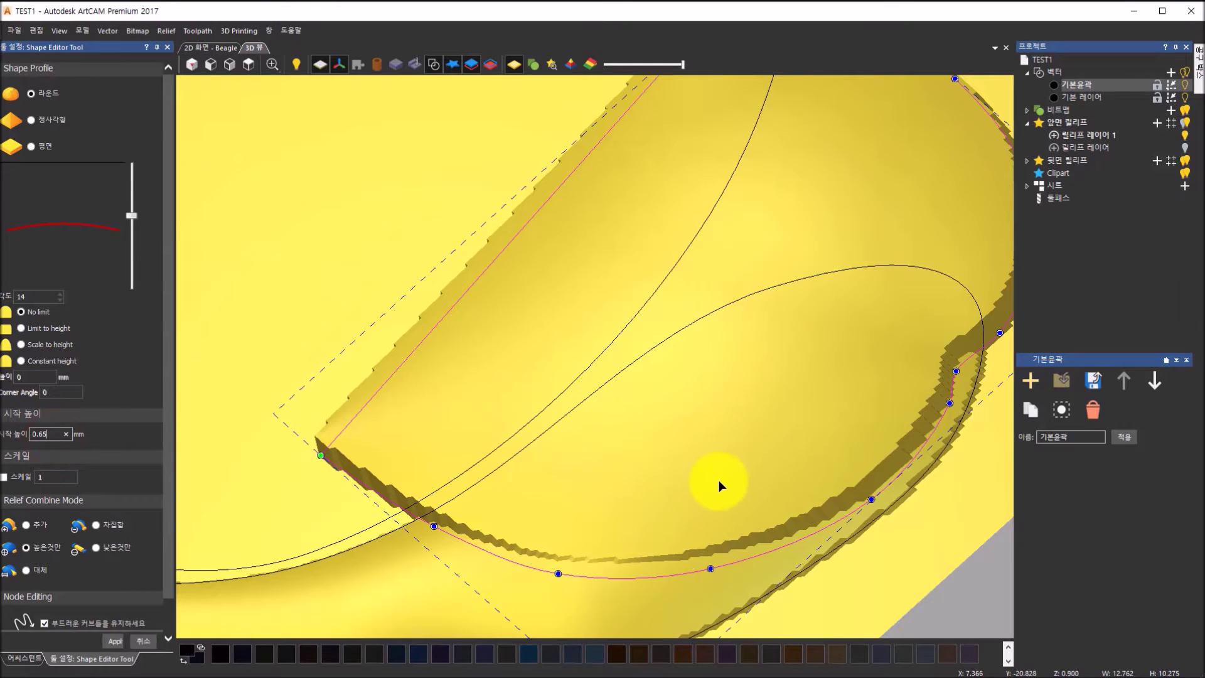
pyautogui.scroll(-5, 718, 477)
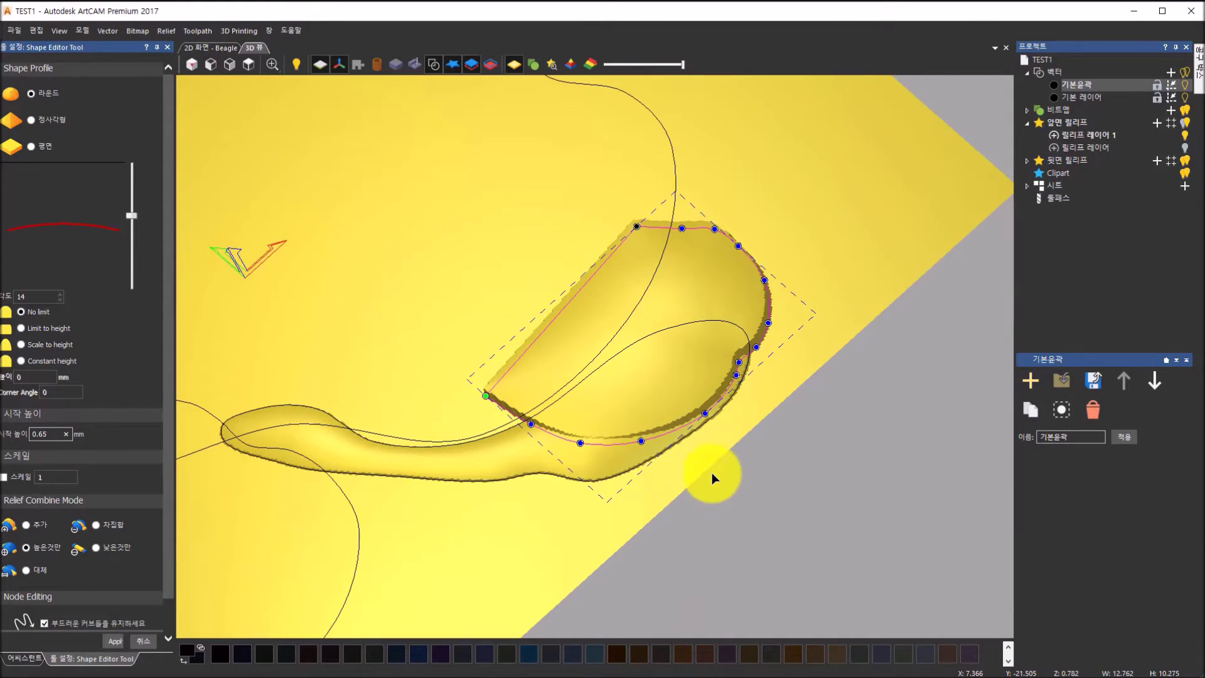
pyautogui.moveTo(622, 204); pyautogui.dragTo(740, 205, button='middle')
pyautogui.click(114, 641)
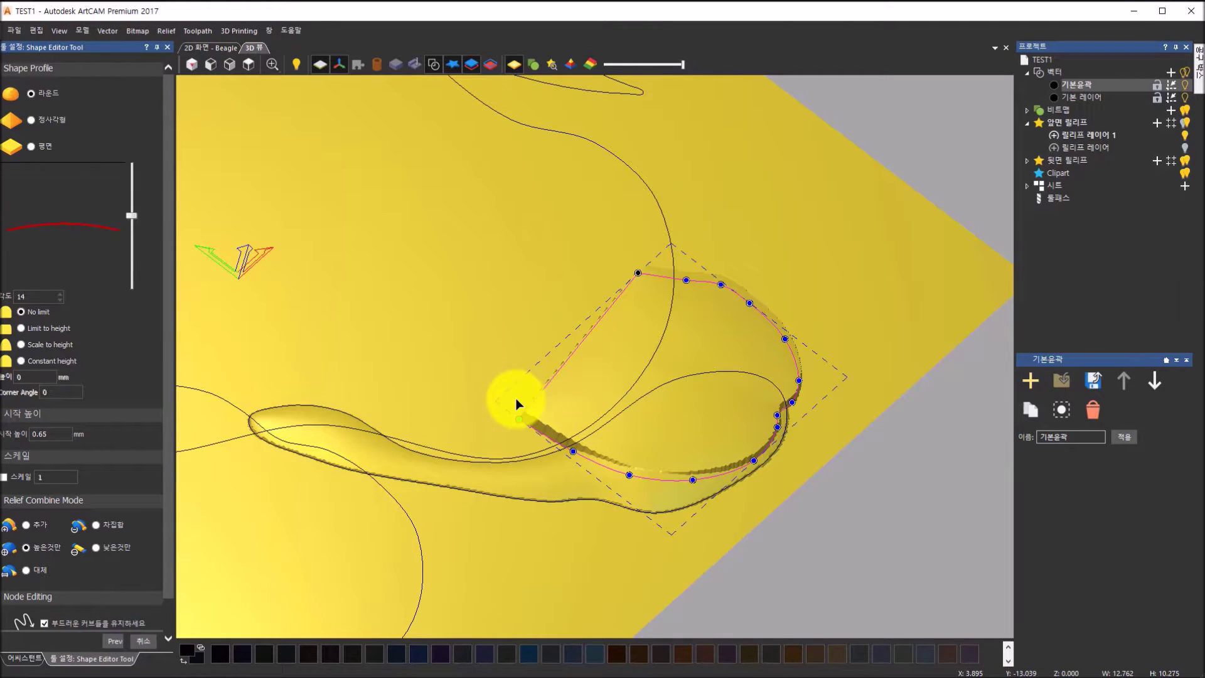
pyautogui.scroll(-3, 517, 403)
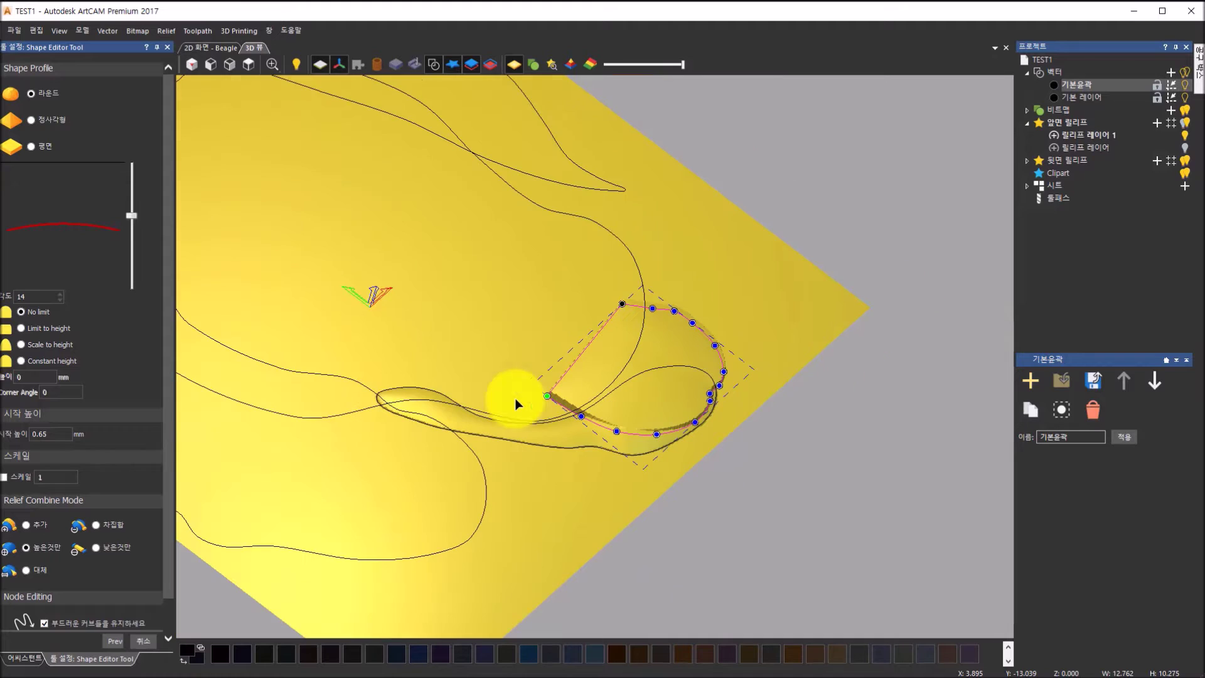
# Give the large head outline a round (라운드) shape profile
pyautogui.click(247, 63)
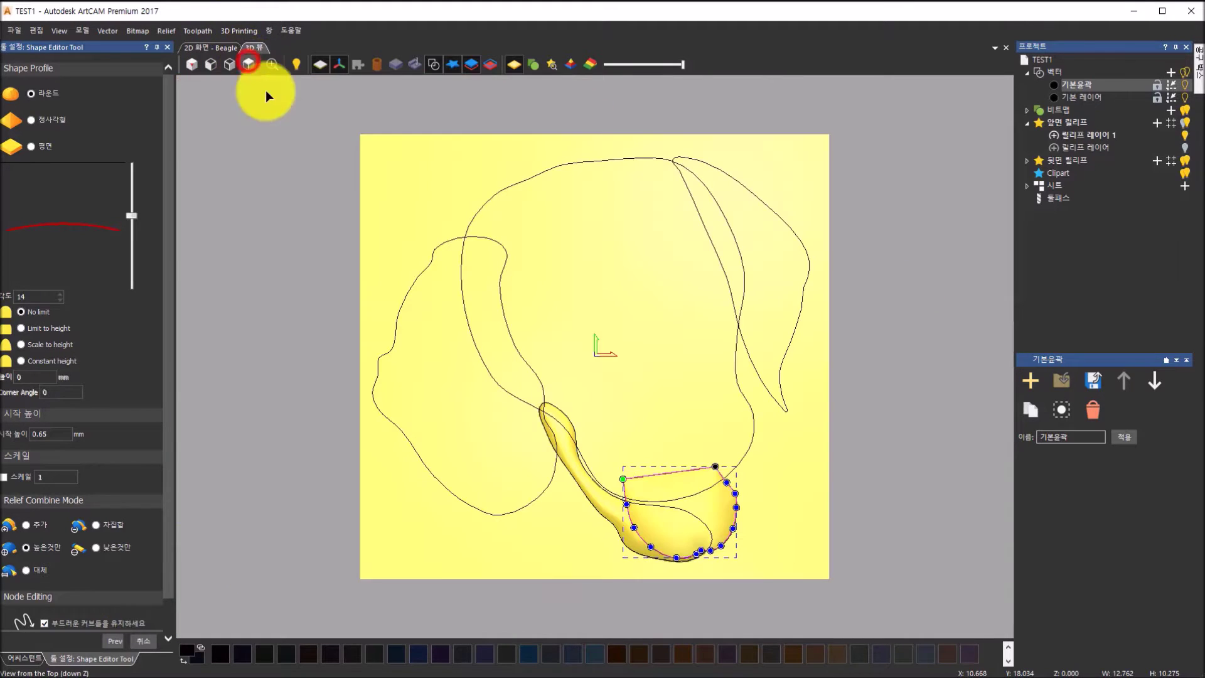
pyautogui.click(507, 187)
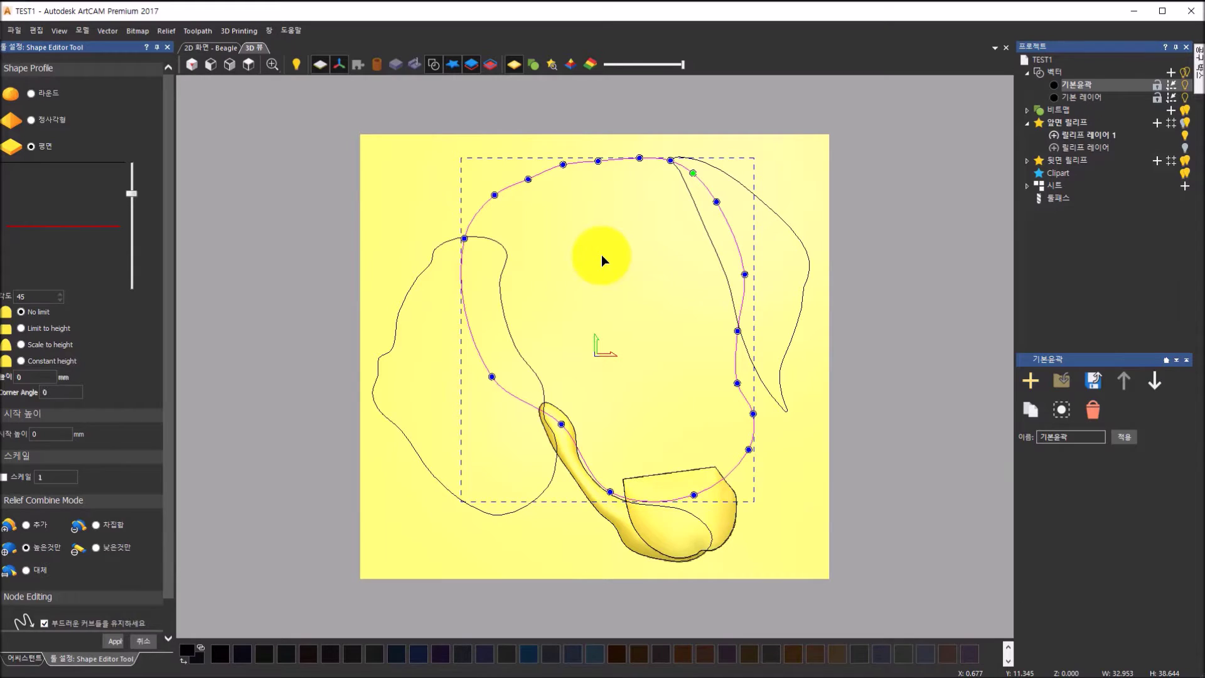
pyautogui.click(31, 95)
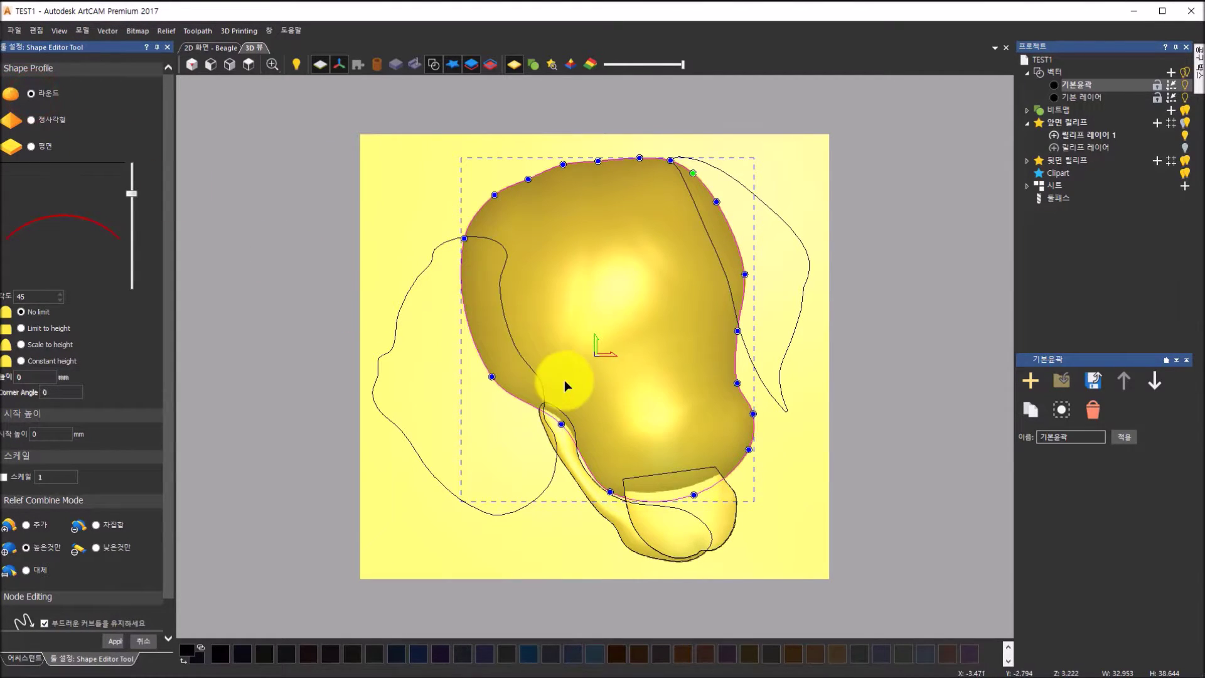
pyautogui.moveTo(564, 355); pyautogui.dragTo(580, 152)
# Set the head shape's start height to 0.65 mm
pyautogui.click(55, 435)
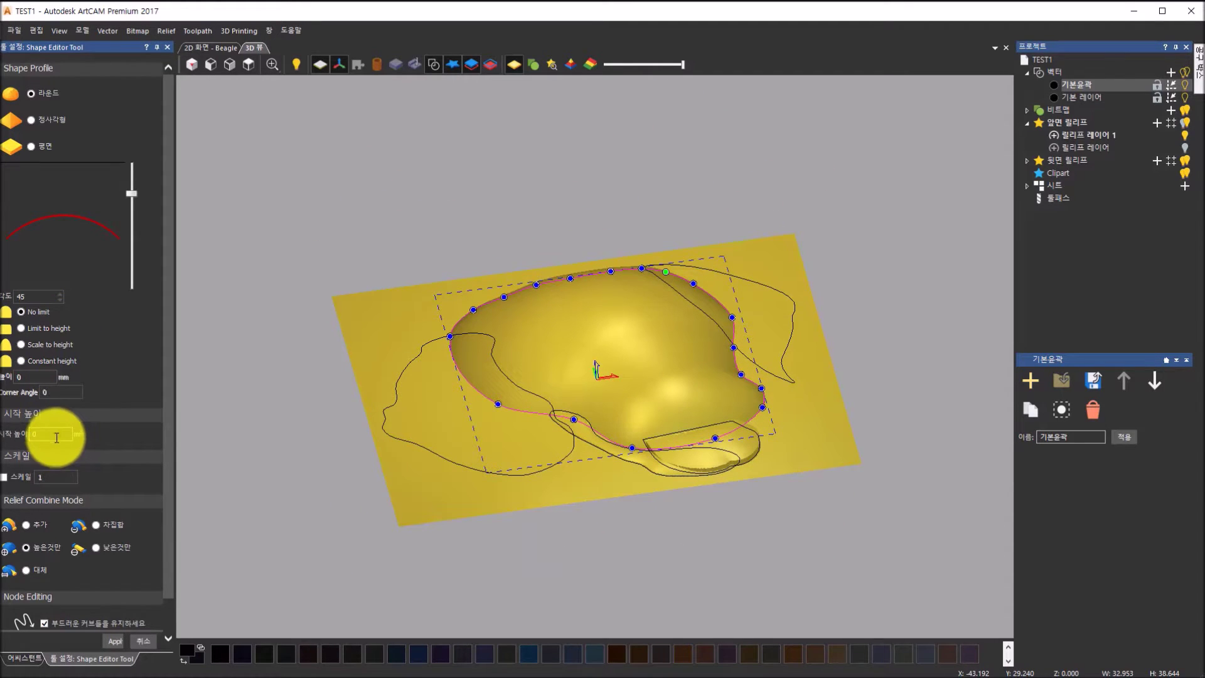
pyautogui.write('0.6')
pyautogui.moveTo(538, 358); pyautogui.dragTo(794, 409)
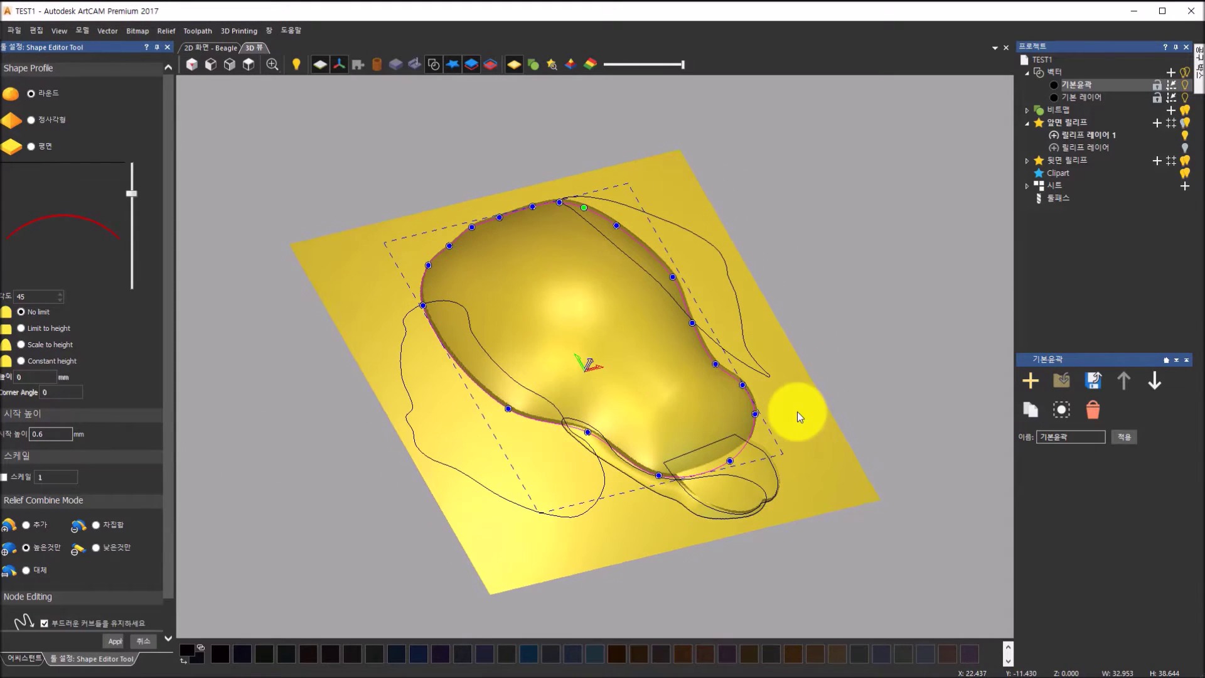
pyautogui.click(60, 434)
pyautogui.write('5')
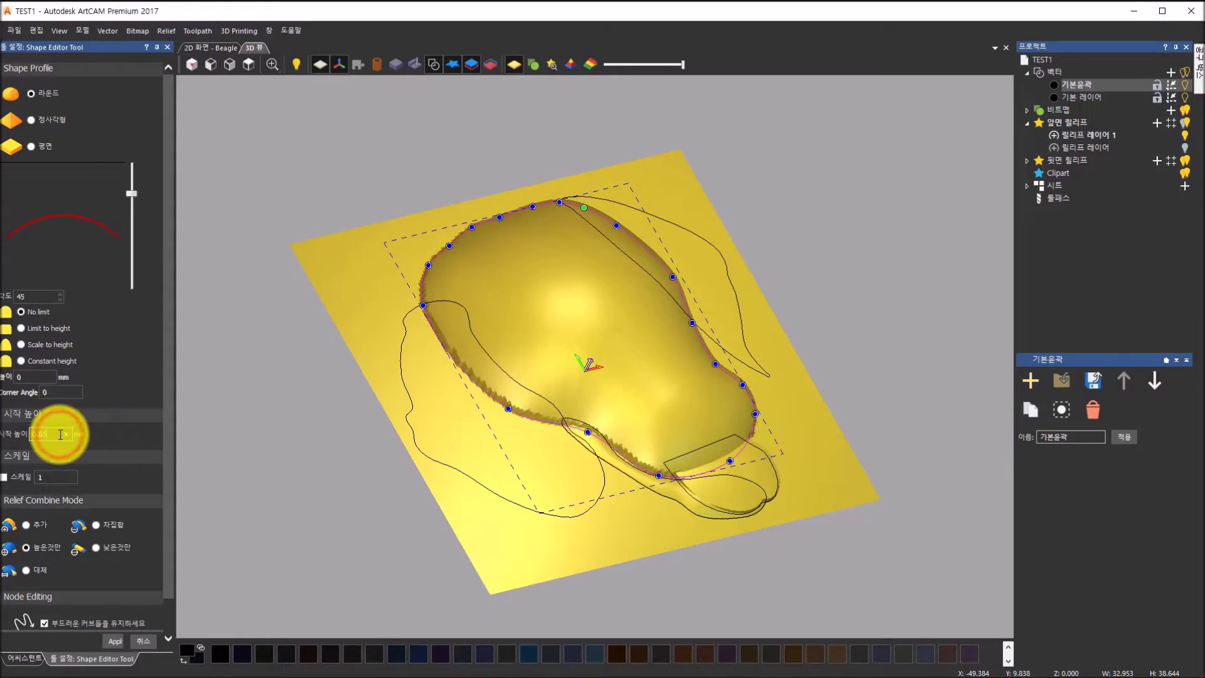
pyautogui.moveTo(762, 344); pyautogui.dragTo(747, 327)
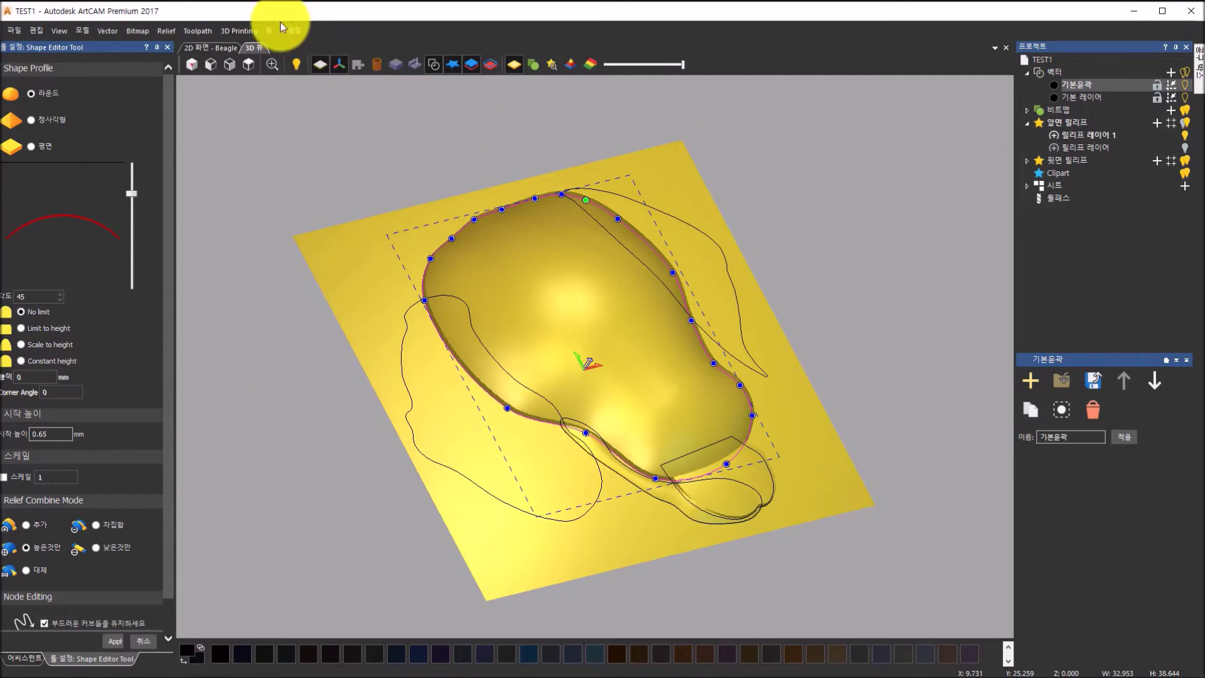
# Examine from above and at a low angle how the head shape meets the lower jaw and tongue
pyautogui.click(250, 65)
pyautogui.scroll(3, 622, 541)
pyautogui.scroll(2, 623, 540)
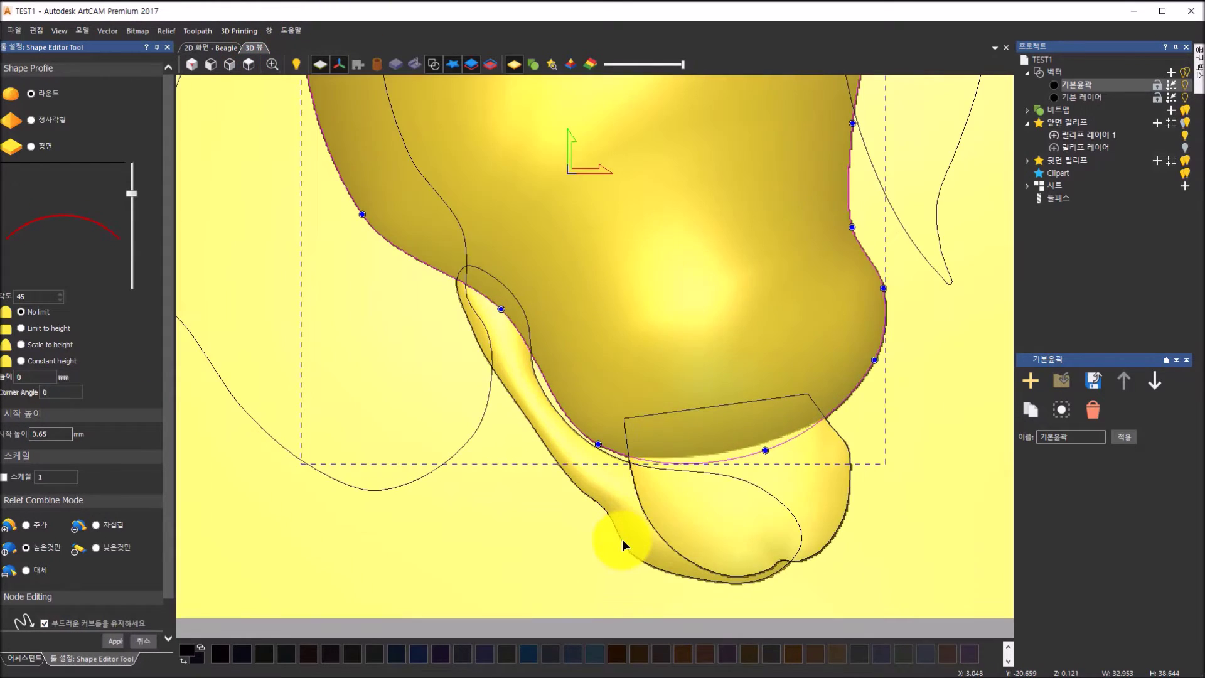
pyautogui.moveTo(611, 463); pyautogui.dragTo(663, 412)
pyautogui.scroll(-2, 675, 383)
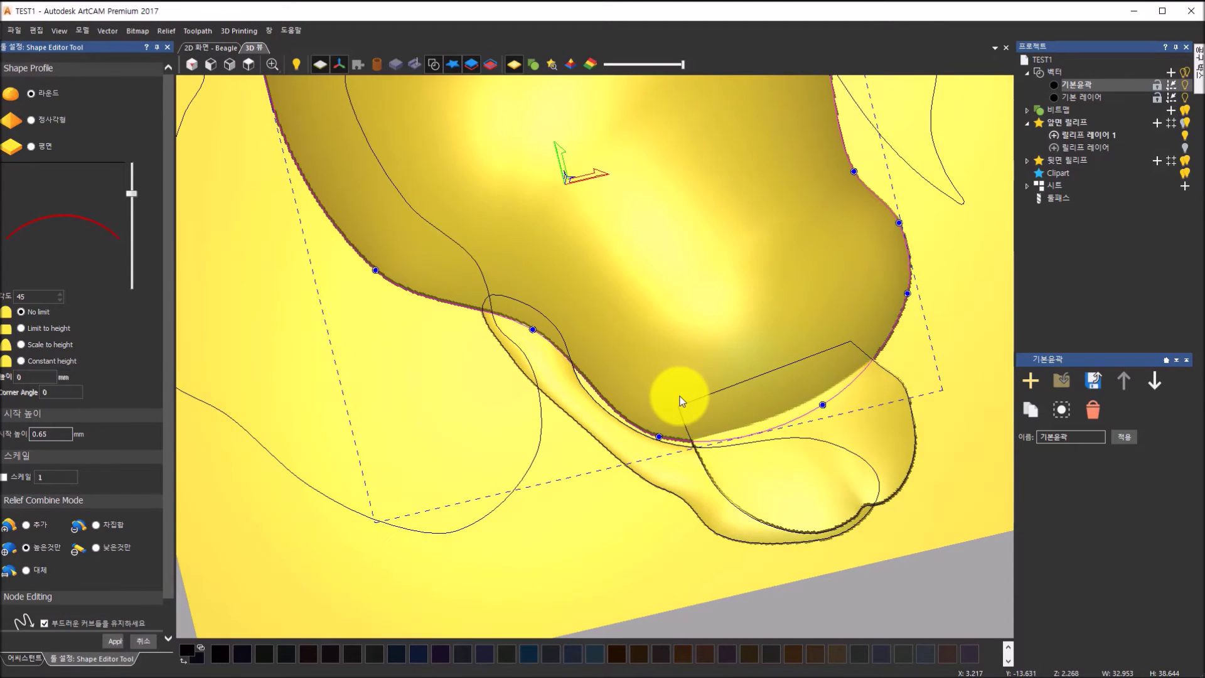
pyautogui.scroll(-5, 680, 397)
pyautogui.moveTo(491, 352); pyautogui.dragTo(527, 434)
pyautogui.scroll(3, 598, 266)
pyautogui.moveTo(599, 266); pyautogui.dragTo(590, 273)
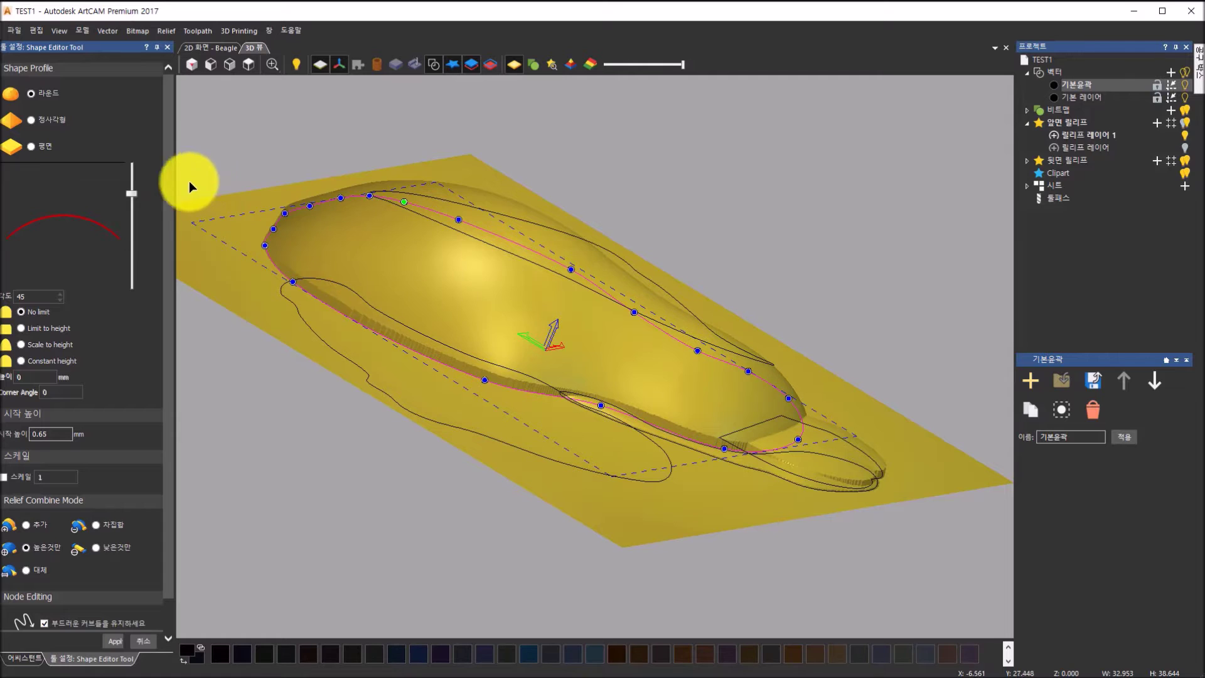
# Flatten the head's round profile to an angle of 30 and apply the shape to the relief
pyautogui.moveTo(134, 194); pyautogui.dragTo(140, 201)
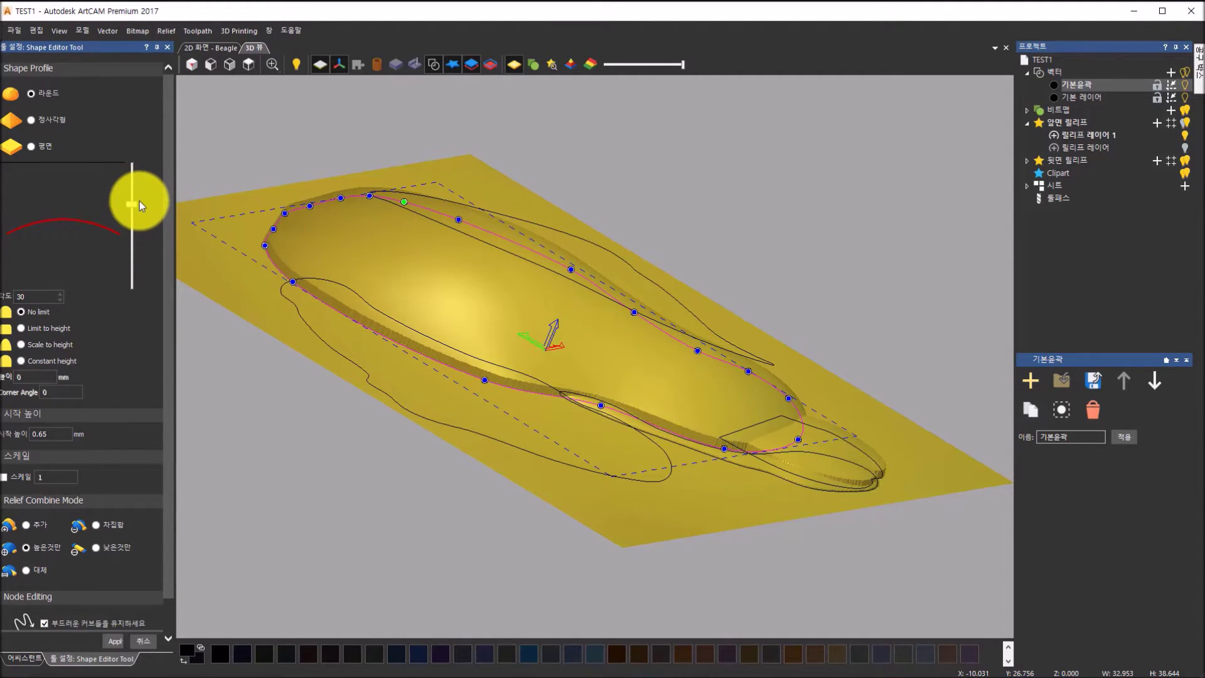
pyautogui.moveTo(556, 249); pyautogui.dragTo(345, 272)
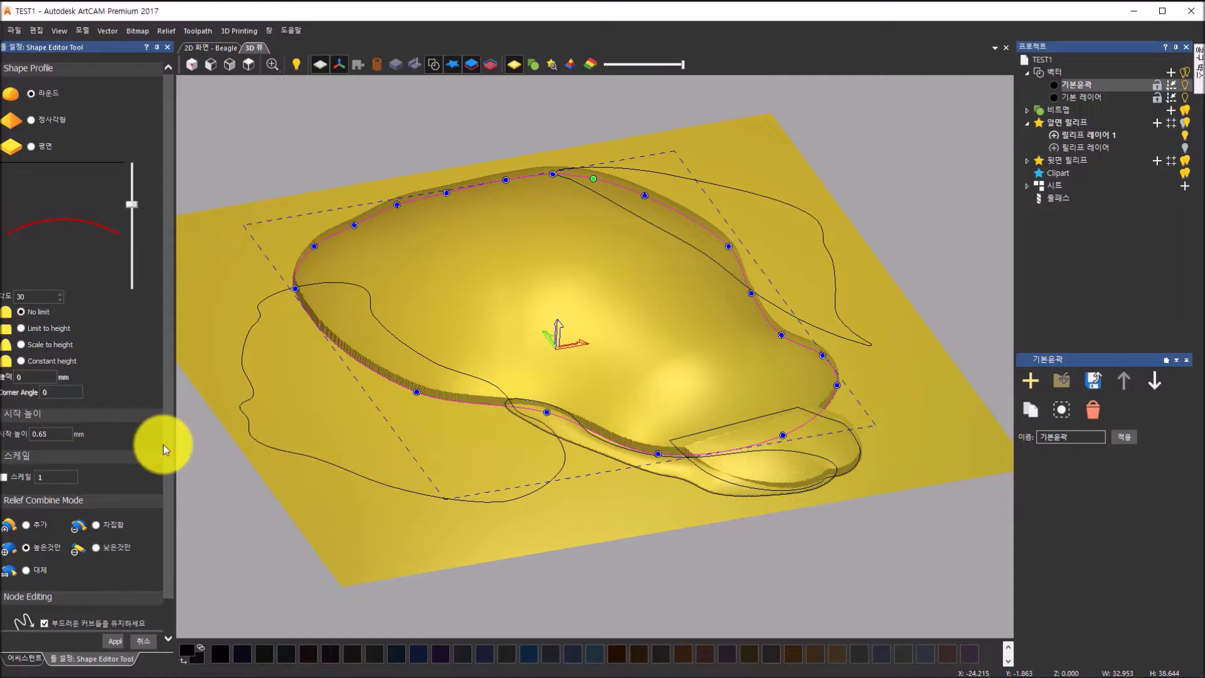
pyautogui.click(112, 642)
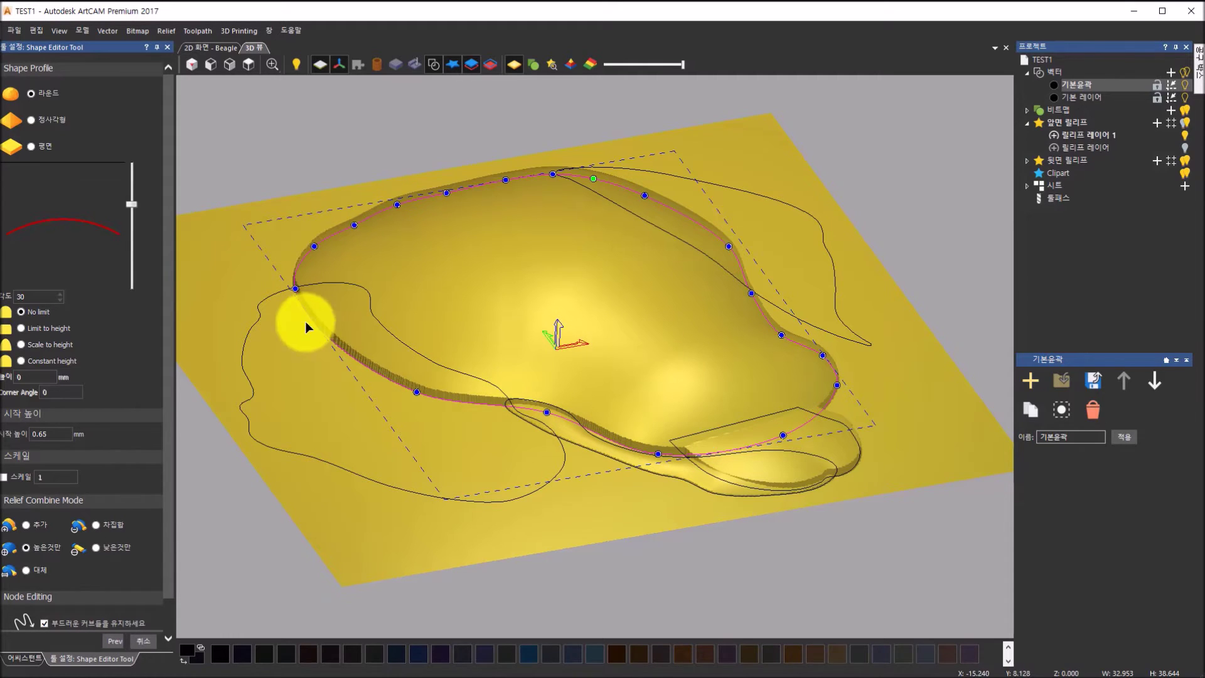
# Select the large ear outline left of the head and compare it with the beagle photo from above, finishing in plain gold shading
pyautogui.click(273, 297)
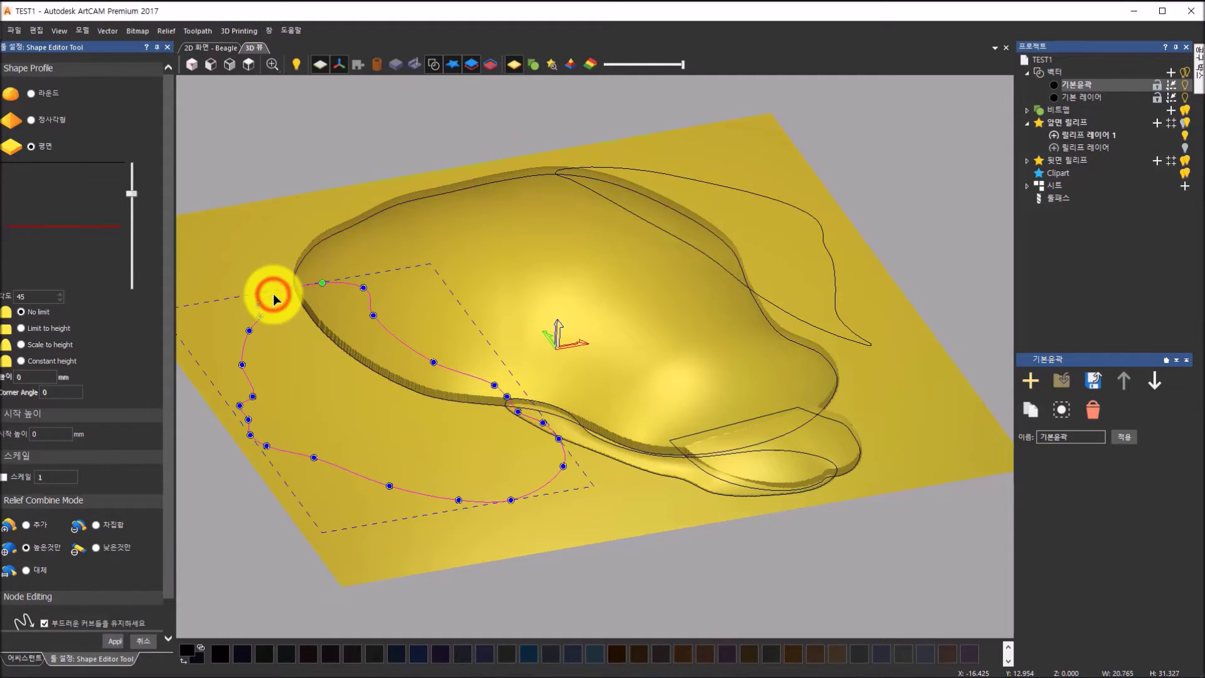
pyautogui.click(250, 65)
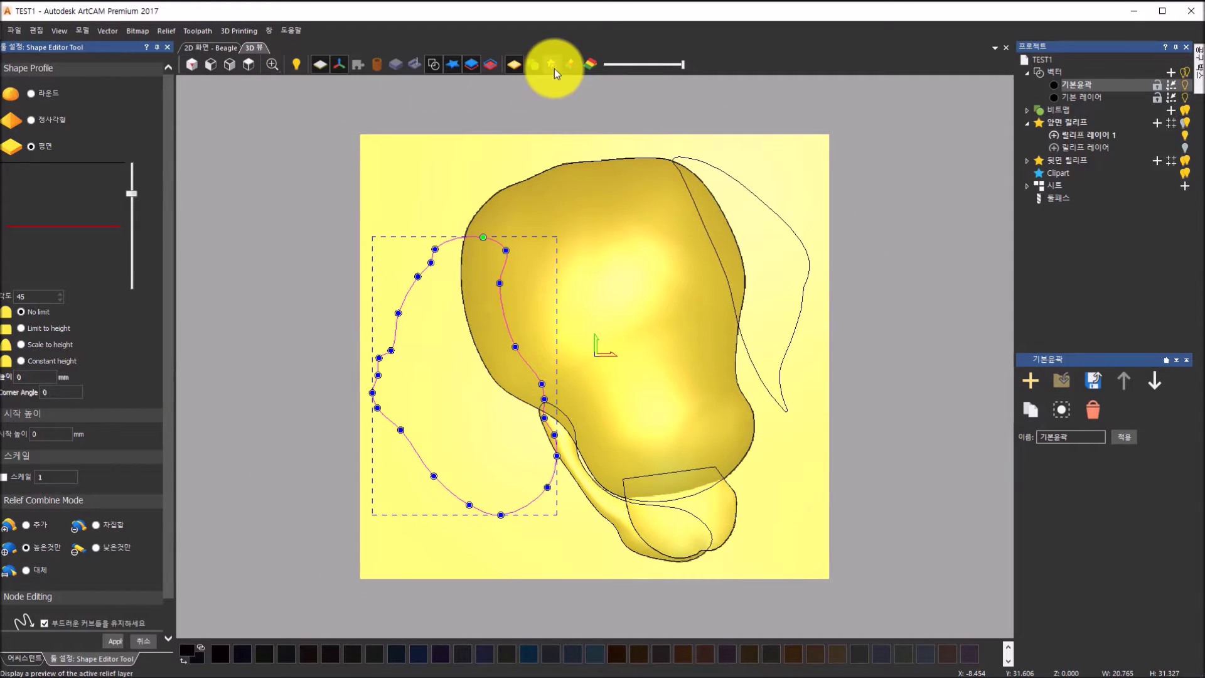
pyautogui.click(534, 66)
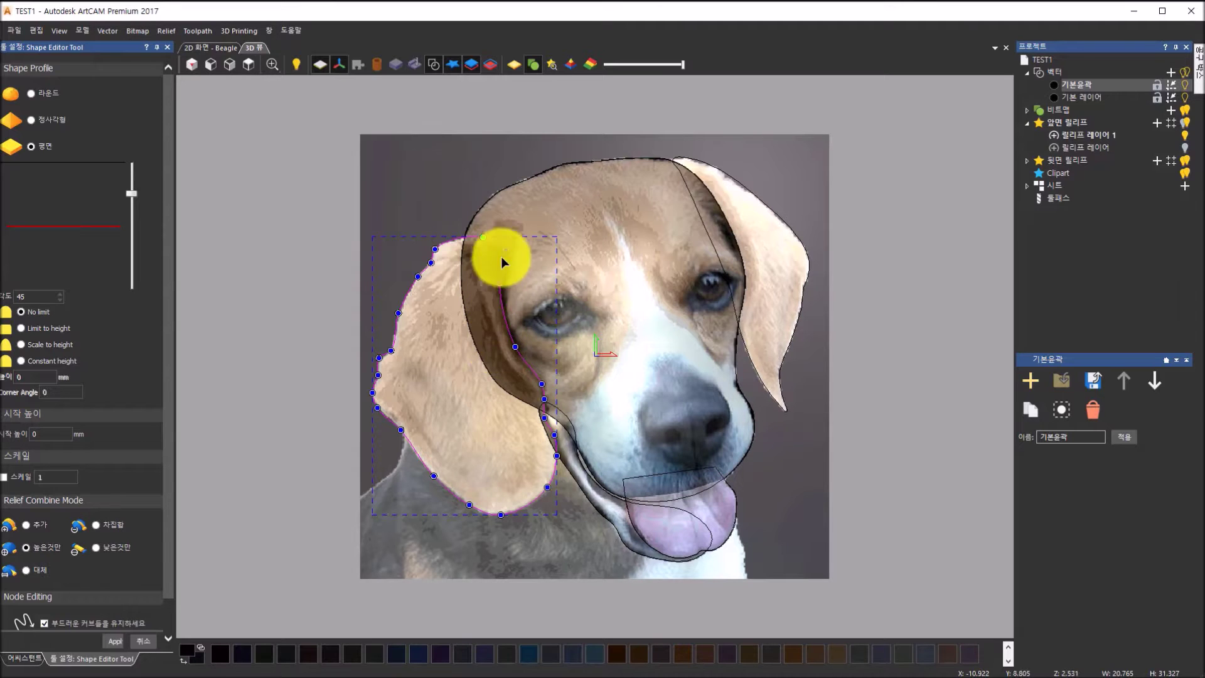
pyautogui.click(512, 65)
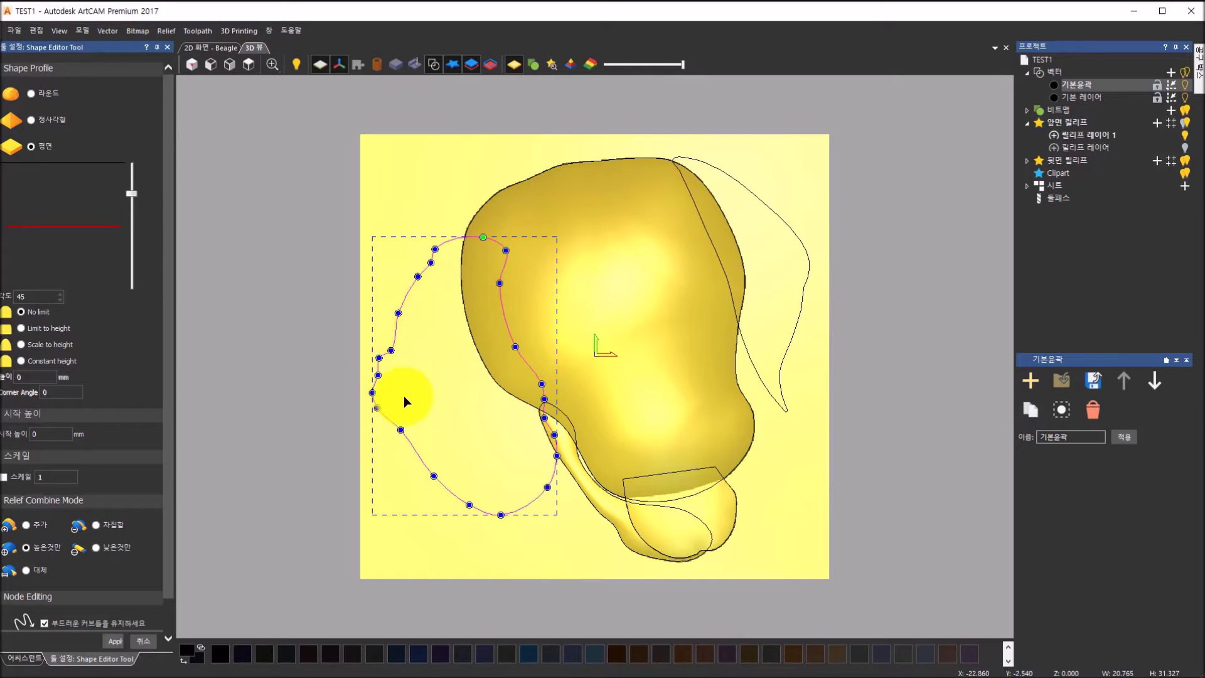
# Give the large ear shape a round profile with a start height of 1.2 mm
pyautogui.click(31, 94)
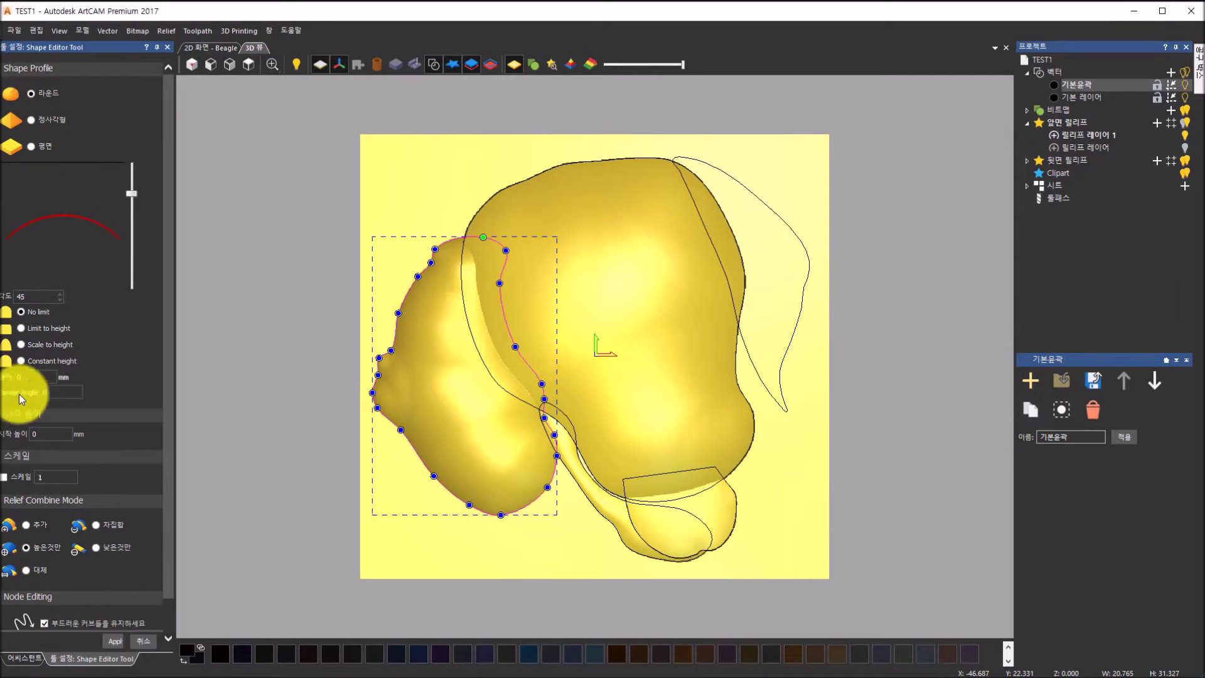
pyautogui.click(49, 433)
pyautogui.write('1.2')
pyautogui.moveTo(506, 530); pyautogui.dragTo(356, 322)
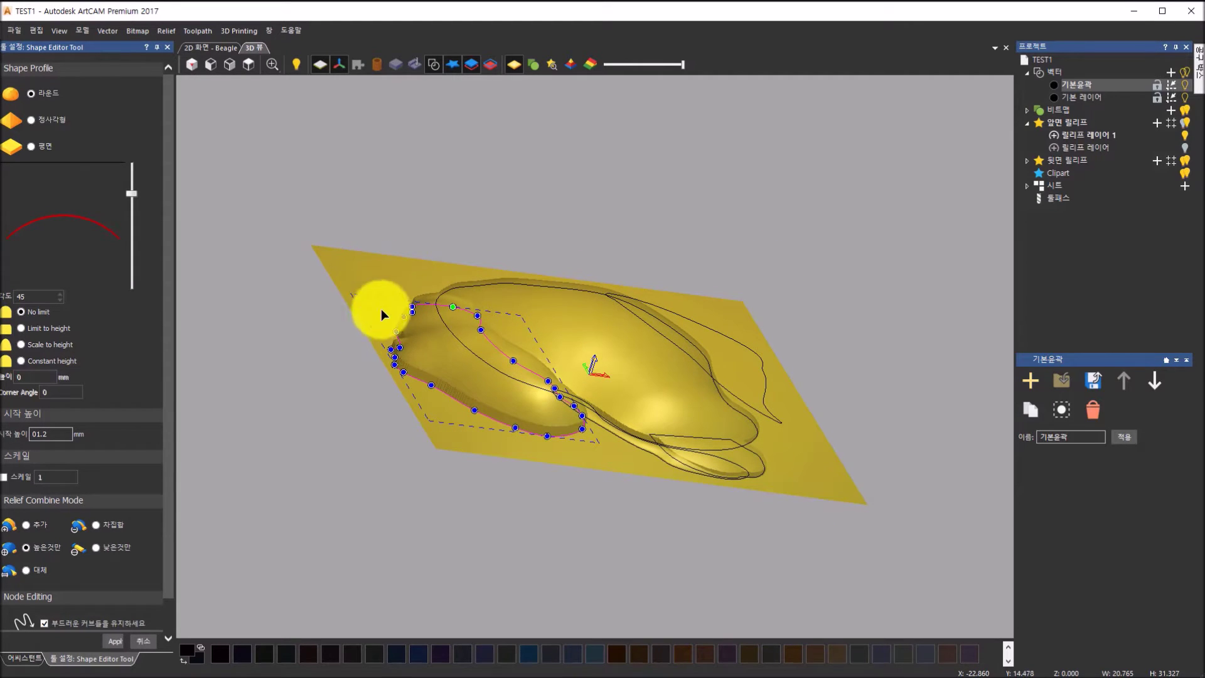
# Flatten the large ear's round profile to an angle of 19 and apply the shape to the relief
pyautogui.moveTo(133, 194); pyautogui.dragTo(130, 209)
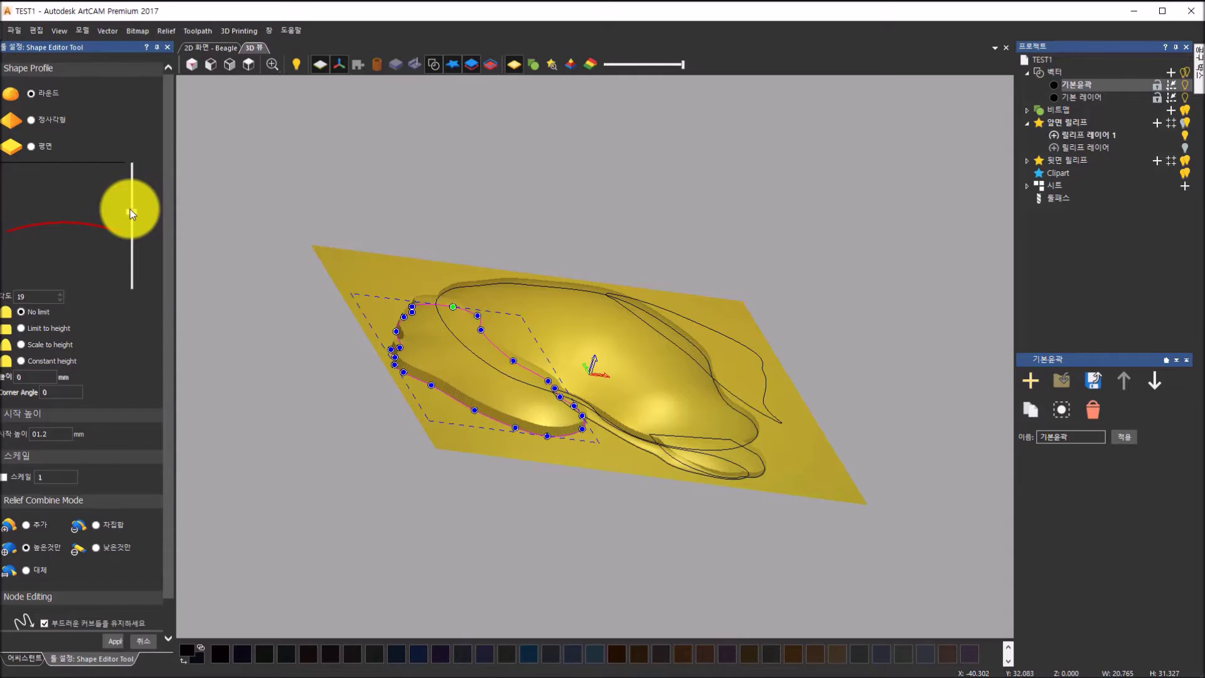
pyautogui.moveTo(500, 245); pyautogui.dragTo(452, 355)
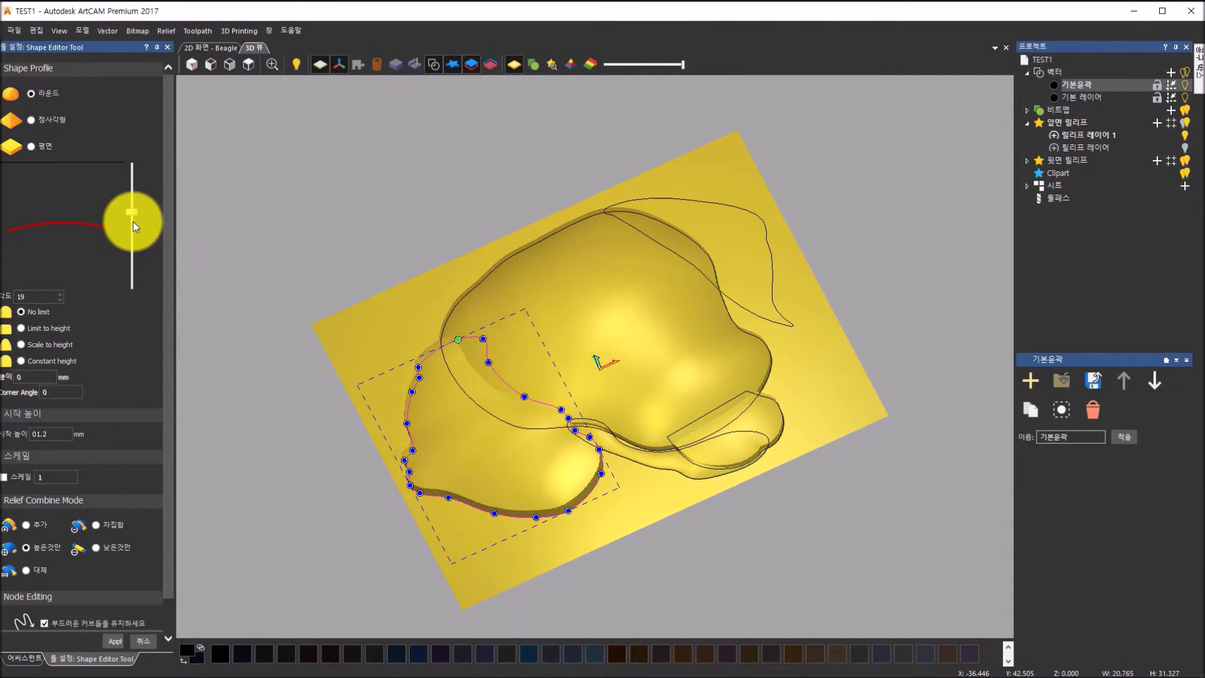
pyautogui.moveTo(751, 251); pyautogui.dragTo(318, 413)
pyautogui.click(119, 642)
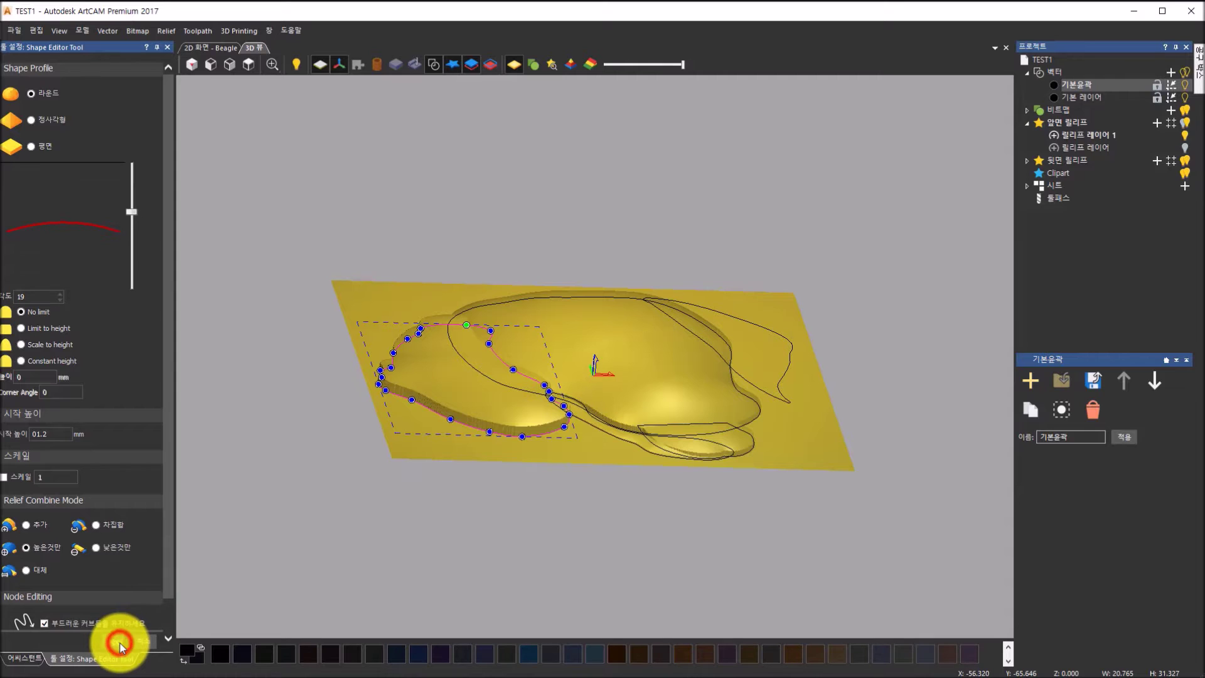
# Select the narrow ear outline right of the head and give it a 0.2 mm start height and a round profile
pyautogui.moveTo(605, 307); pyautogui.dragTo(705, 431)
pyautogui.click(754, 367)
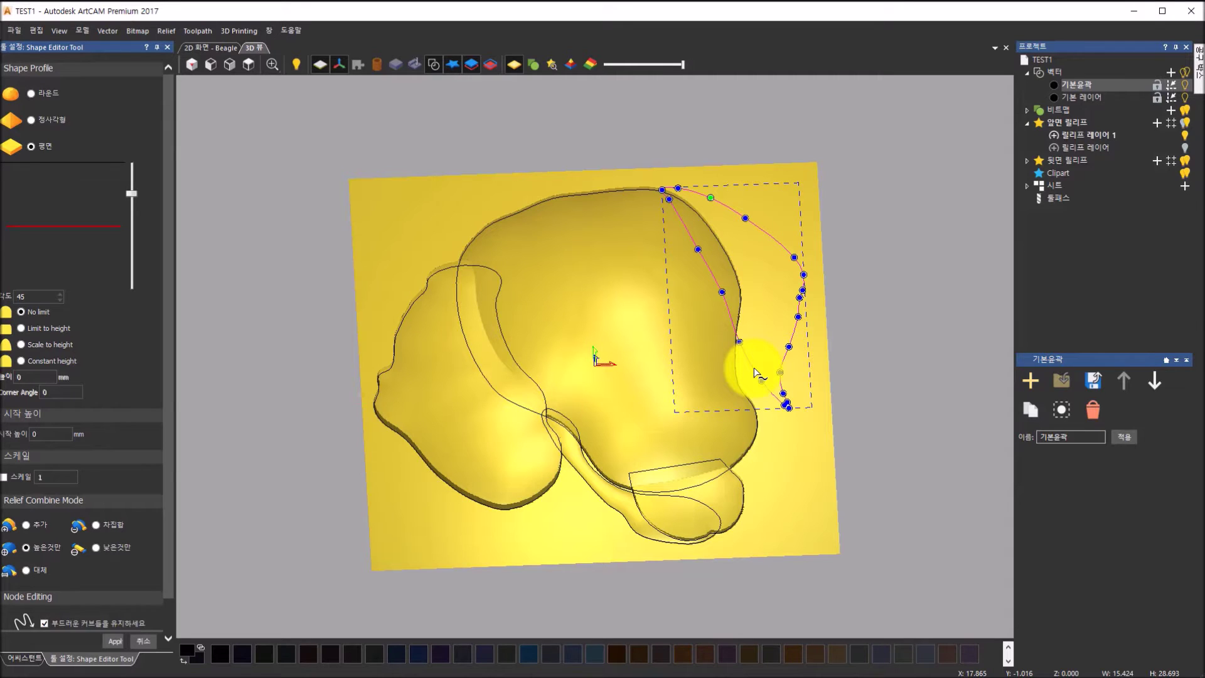
pyautogui.moveTo(653, 461); pyautogui.dragTo(413, 355)
pyautogui.scroll(1, 416, 344)
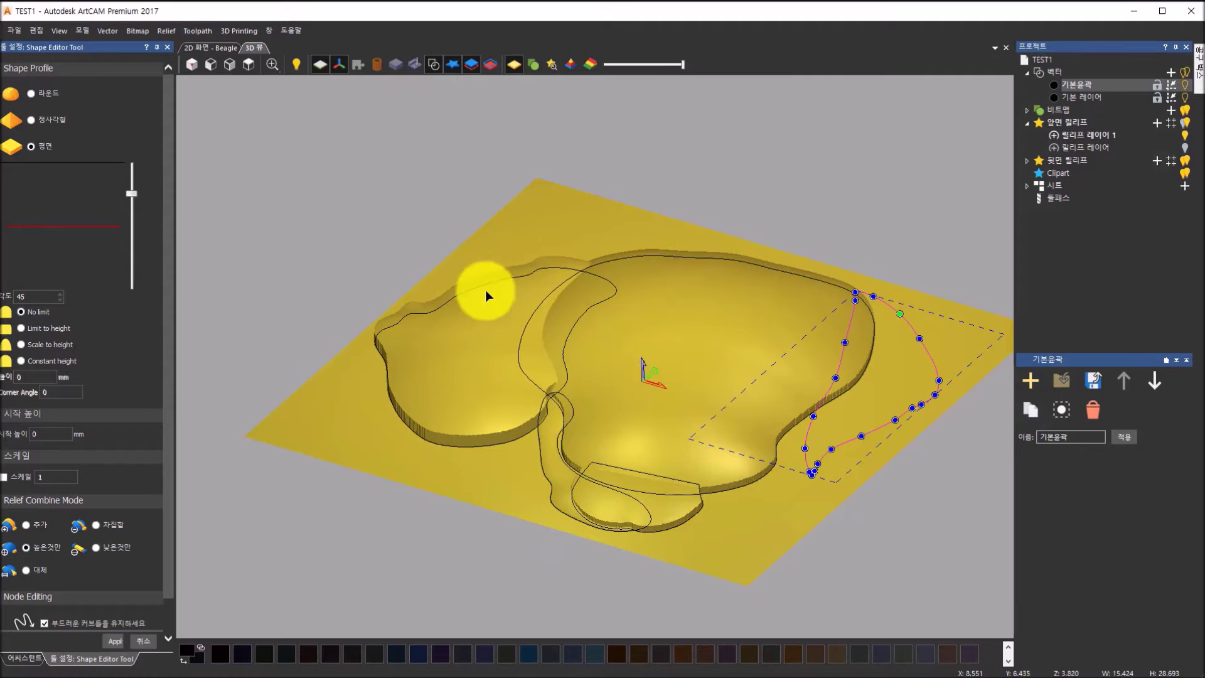
pyautogui.click(44, 433)
pyautogui.write('0.2')
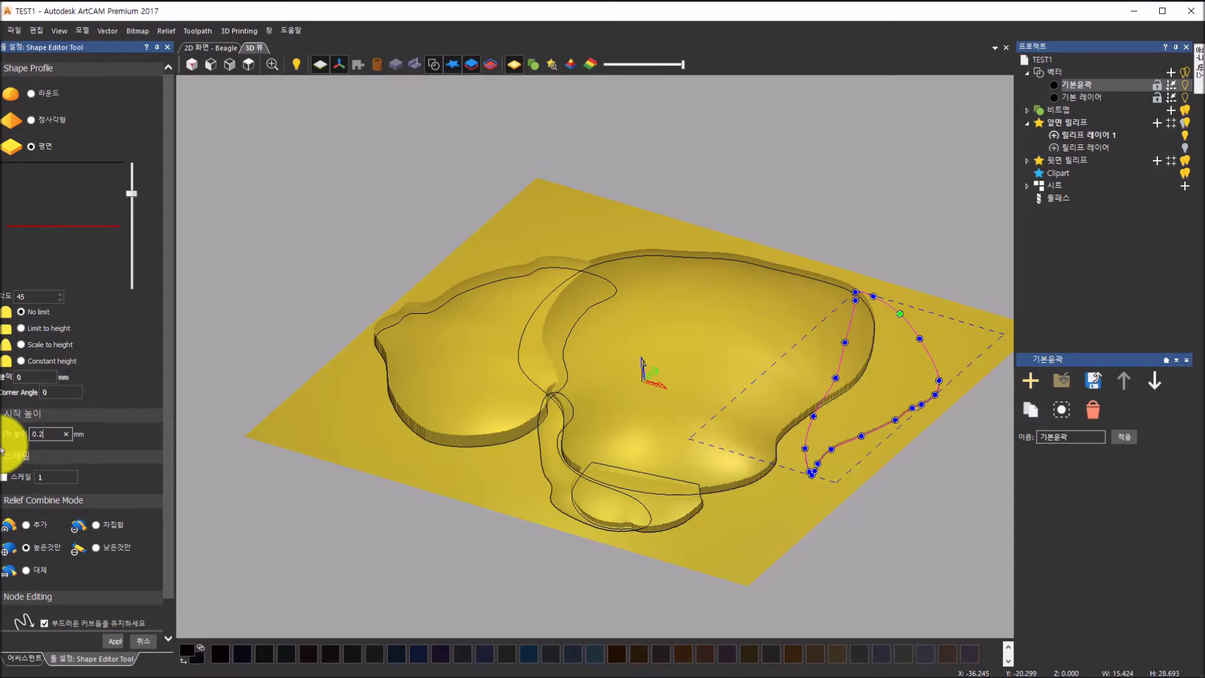
pyautogui.click(30, 93)
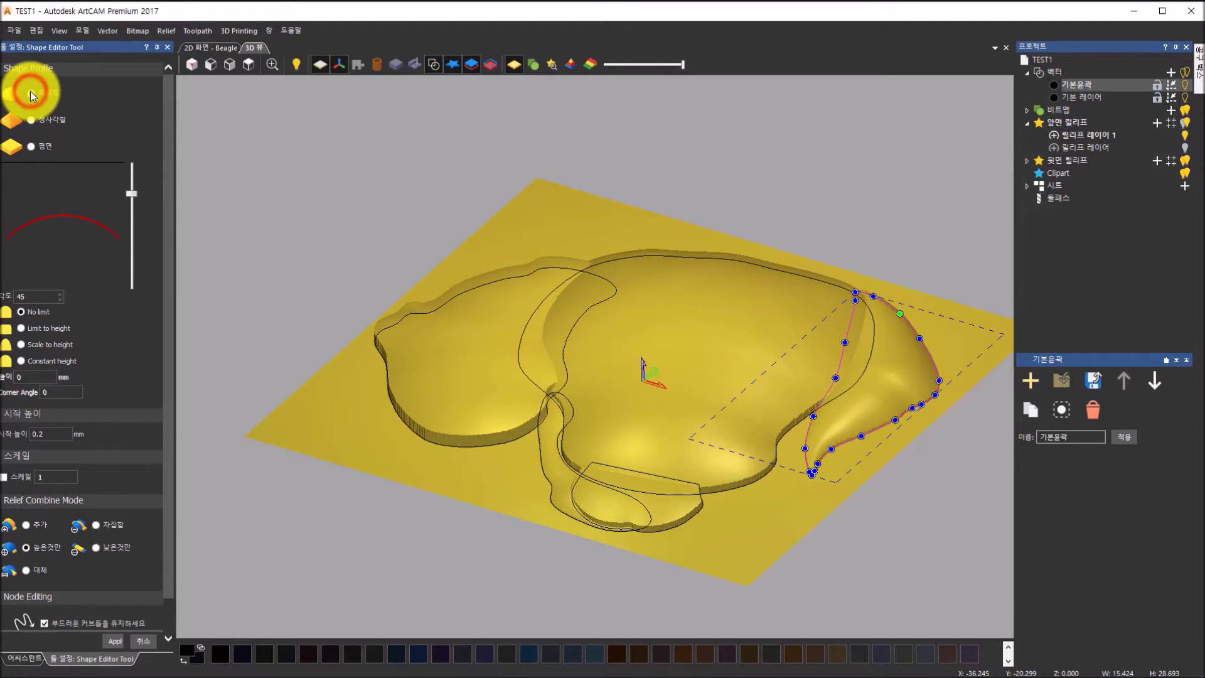
# Flatten the narrow ear's round profile to an angle of 17, apply it to the relief and close the shape editing
pyautogui.moveTo(129, 196); pyautogui.dragTo(129, 207)
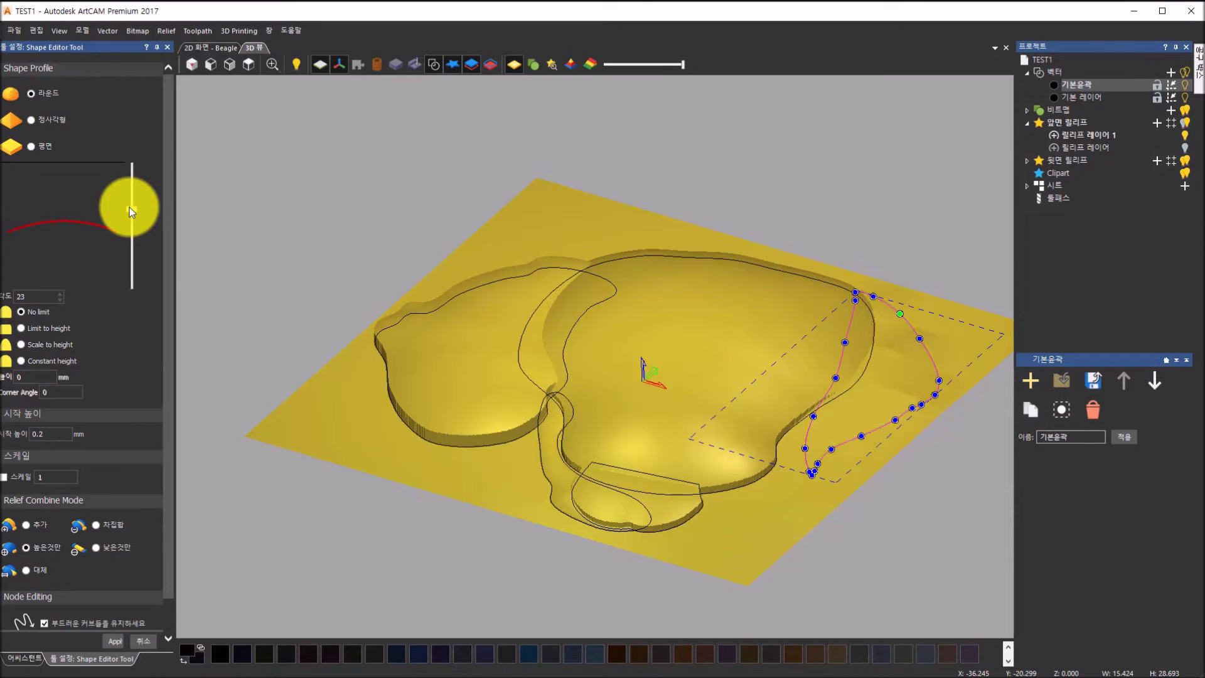
pyautogui.moveTo(469, 287); pyautogui.dragTo(603, 226)
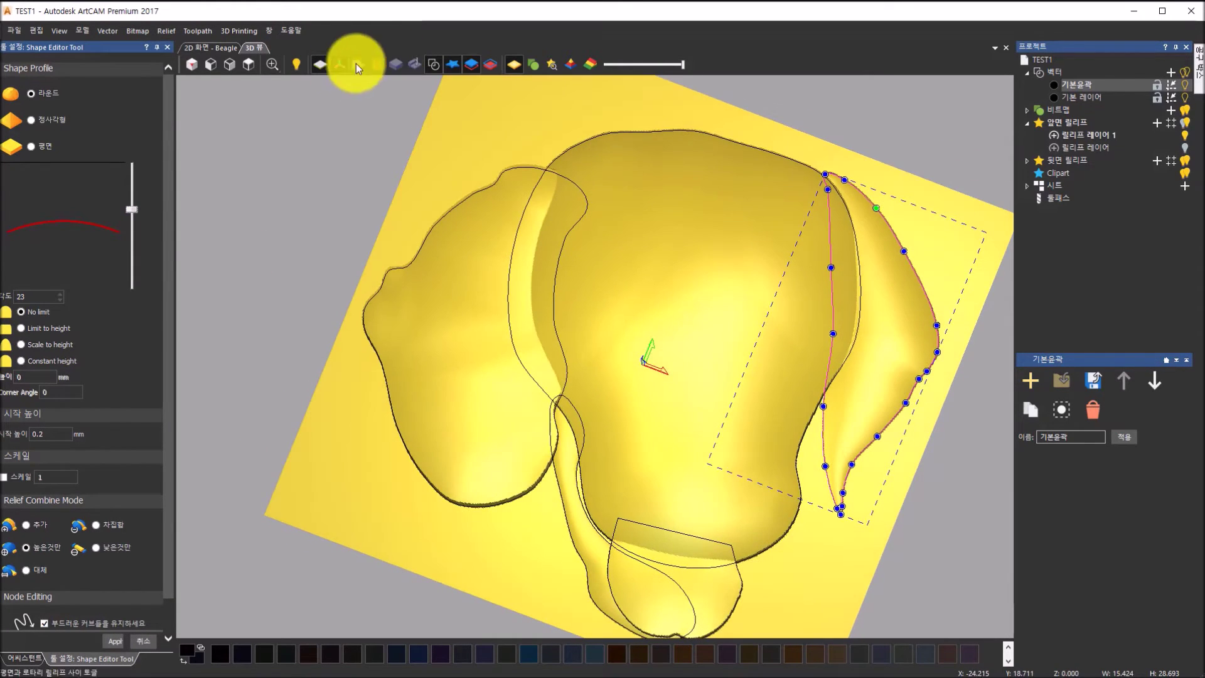
pyautogui.click(249, 63)
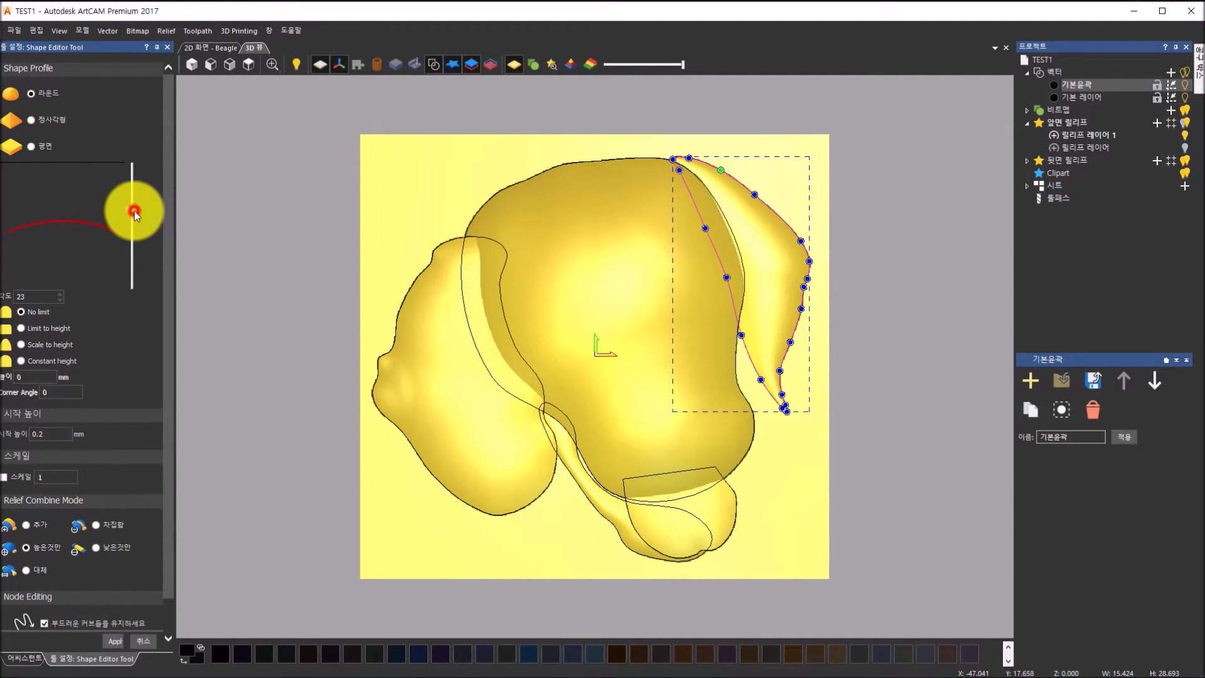
pyautogui.moveTo(134, 212); pyautogui.dragTo(136, 206)
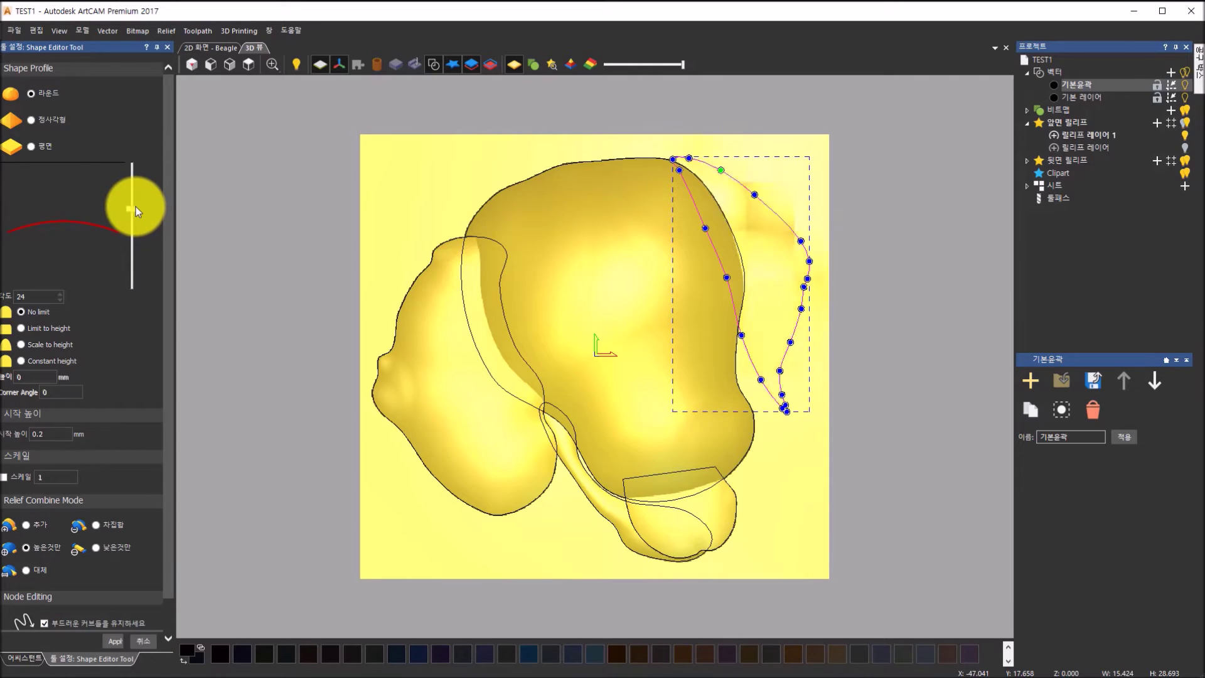
pyautogui.moveTo(581, 348); pyautogui.dragTo(586, 183)
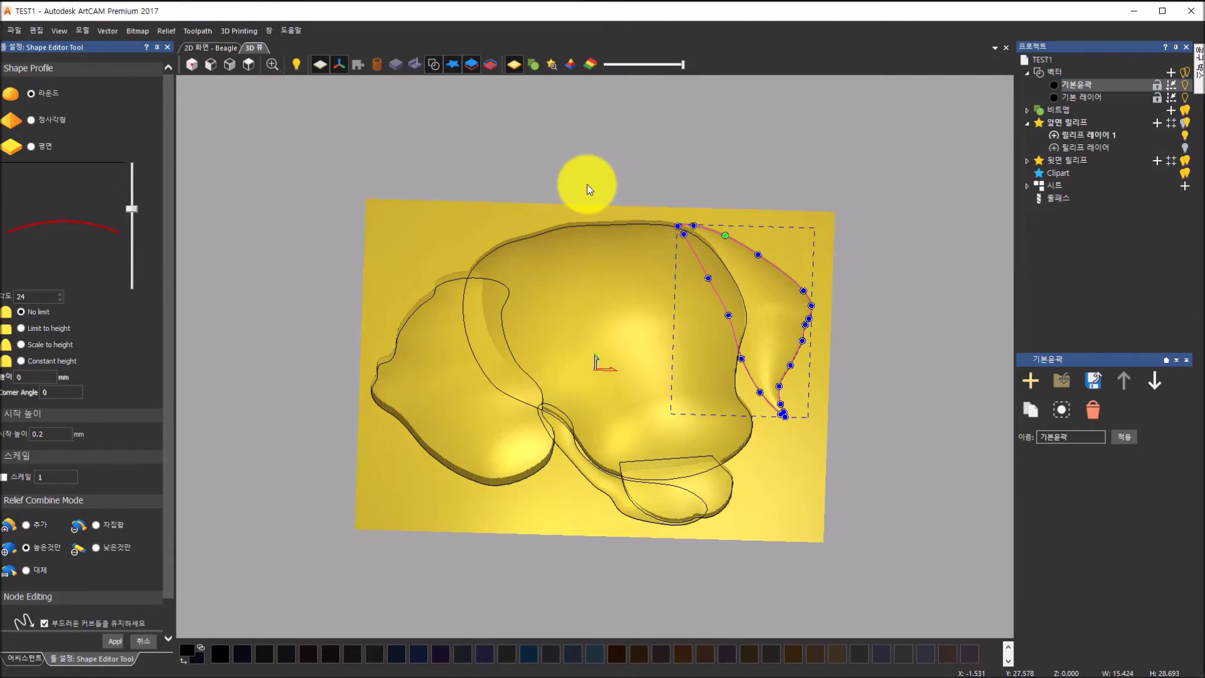
pyautogui.click(129, 211)
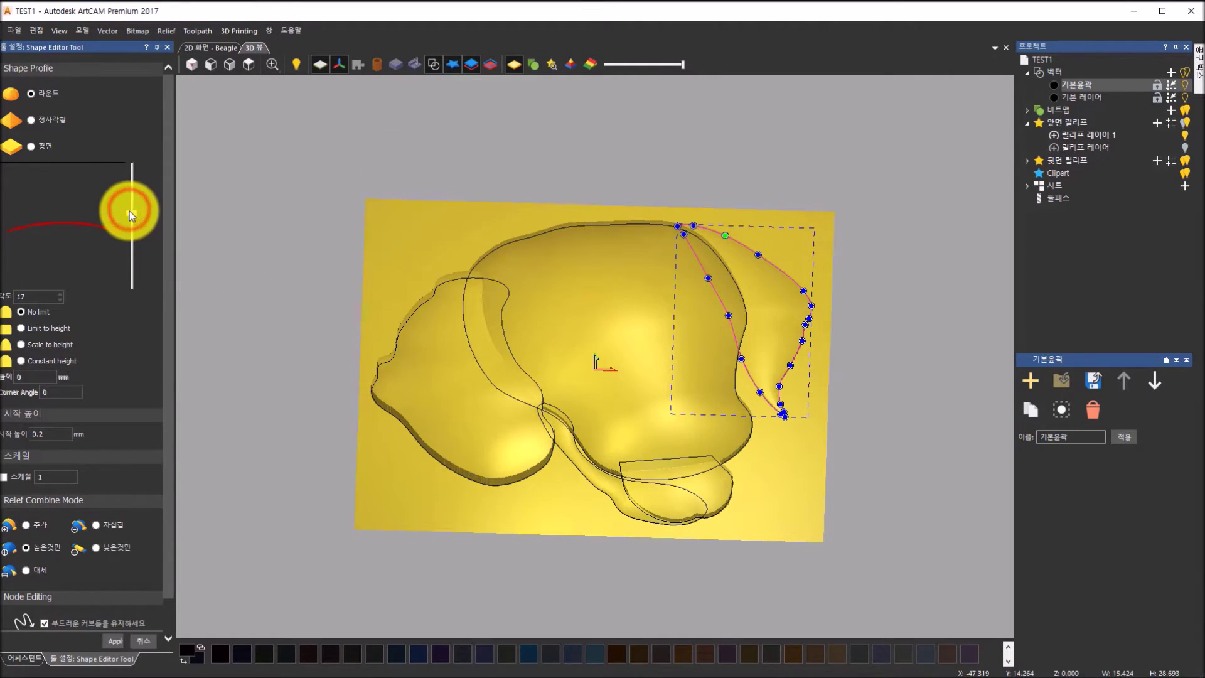
pyautogui.moveTo(611, 235); pyautogui.dragTo(582, 264)
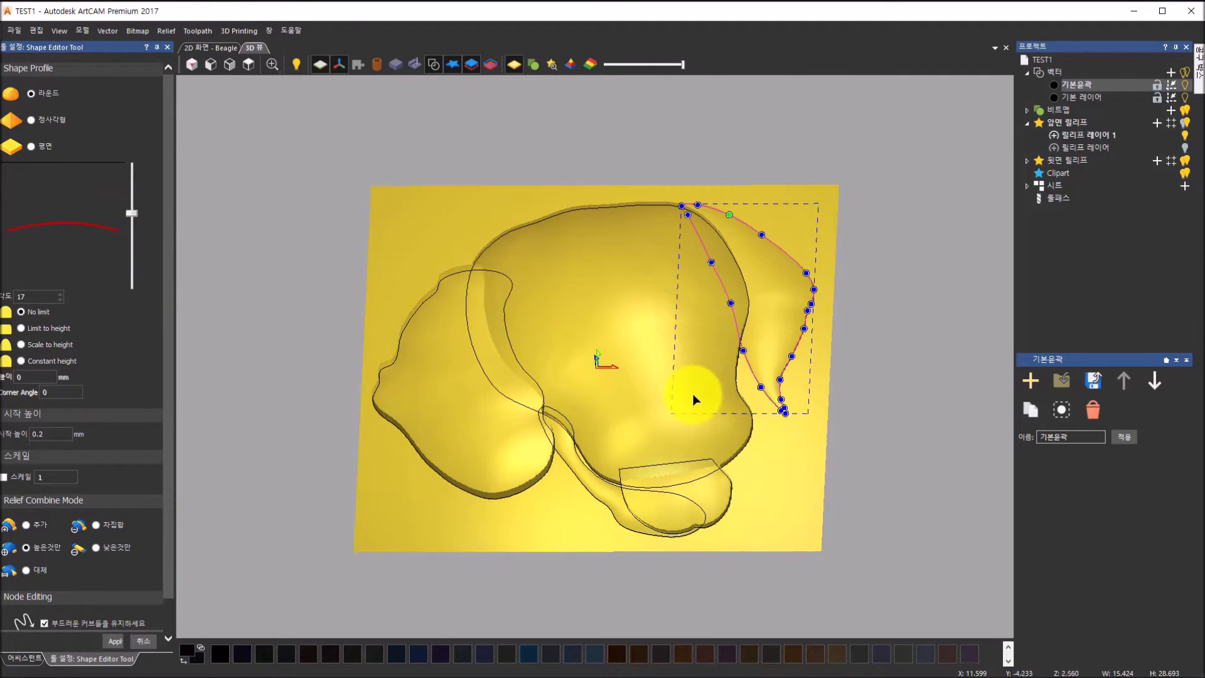
pyautogui.click(118, 645)
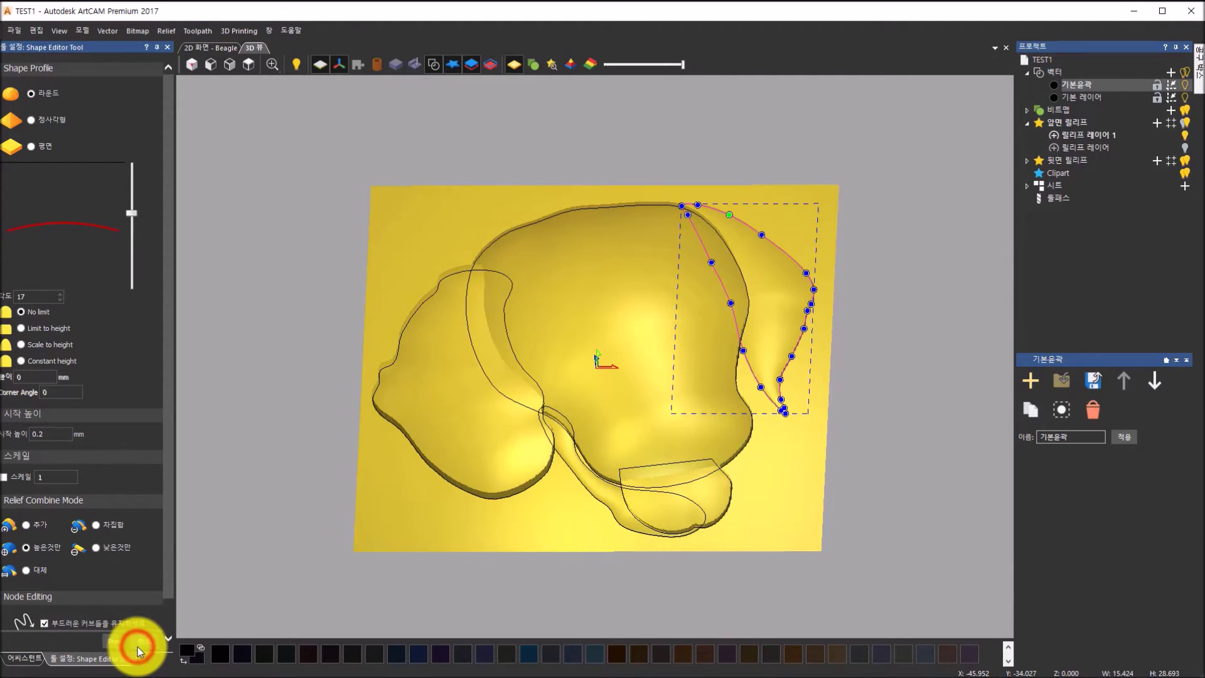
pyautogui.rightClick(217, 578)
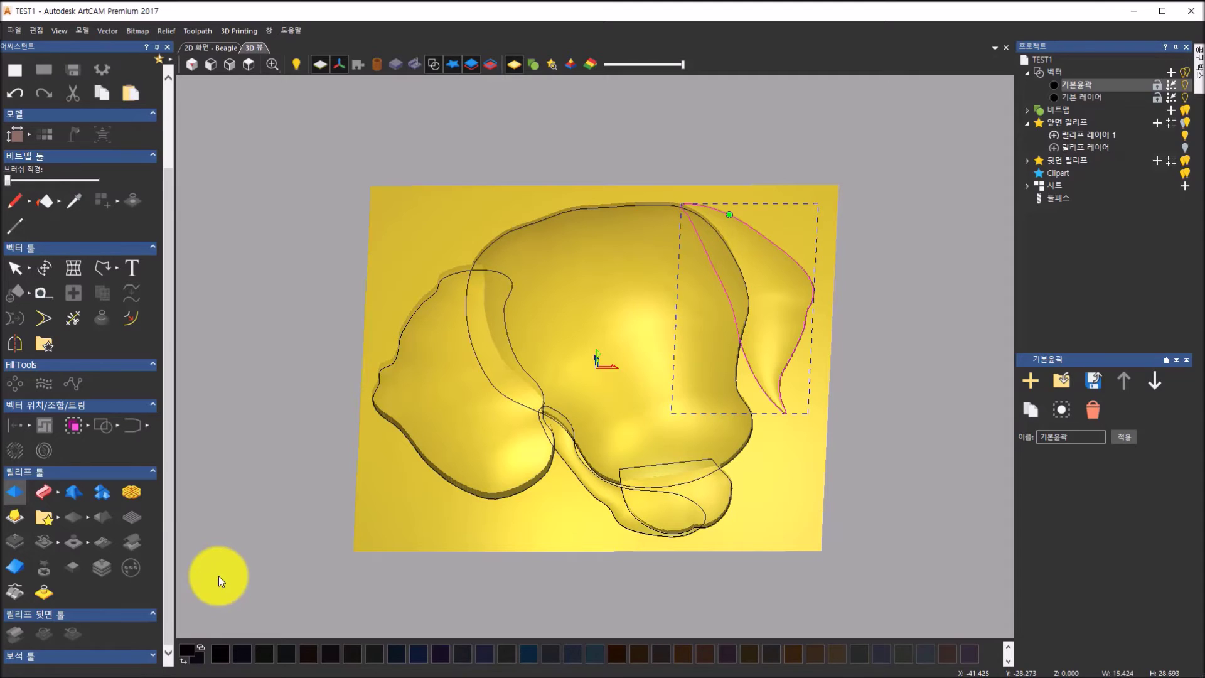
pyautogui.click(218, 575)
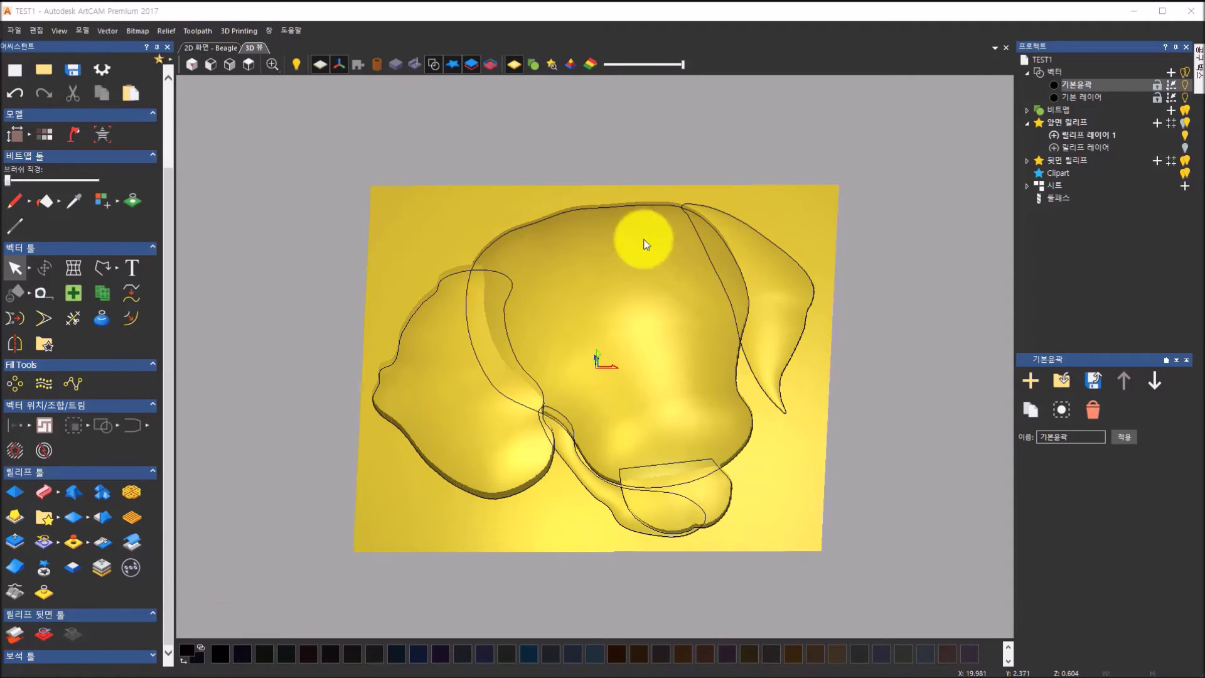
# Display the beagle photo on the model from above and hide the relief layer 릴리프 레이어 1
pyautogui.click(535, 67)
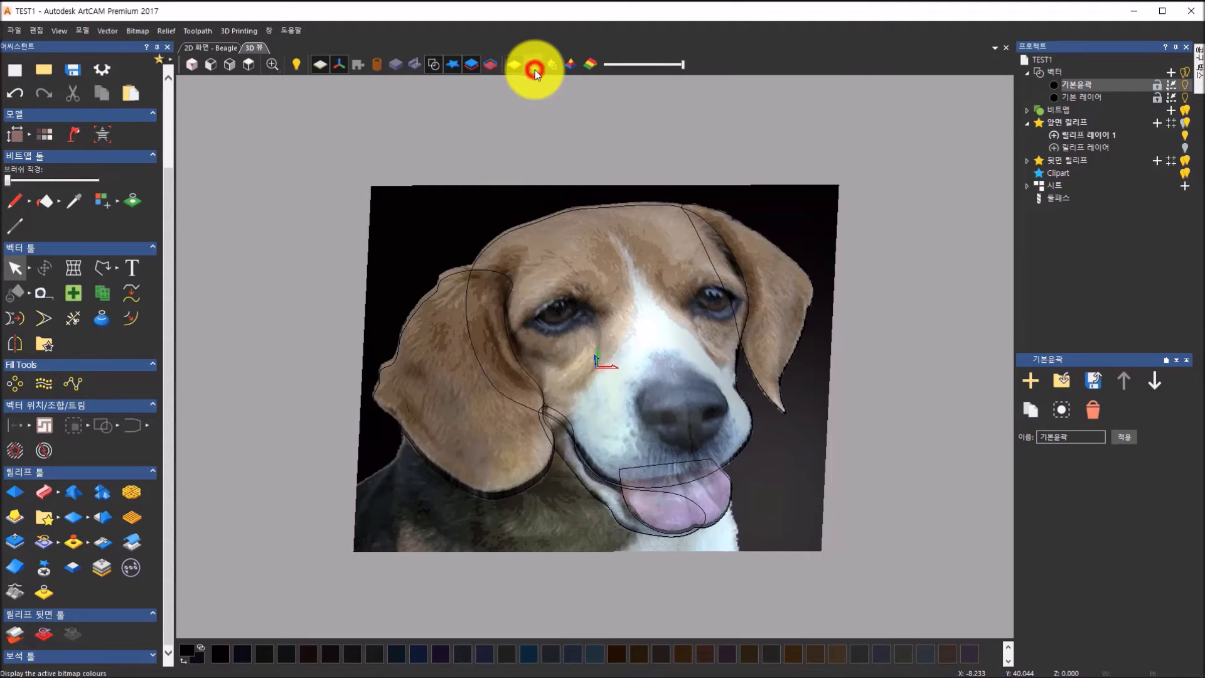
pyautogui.click(251, 70)
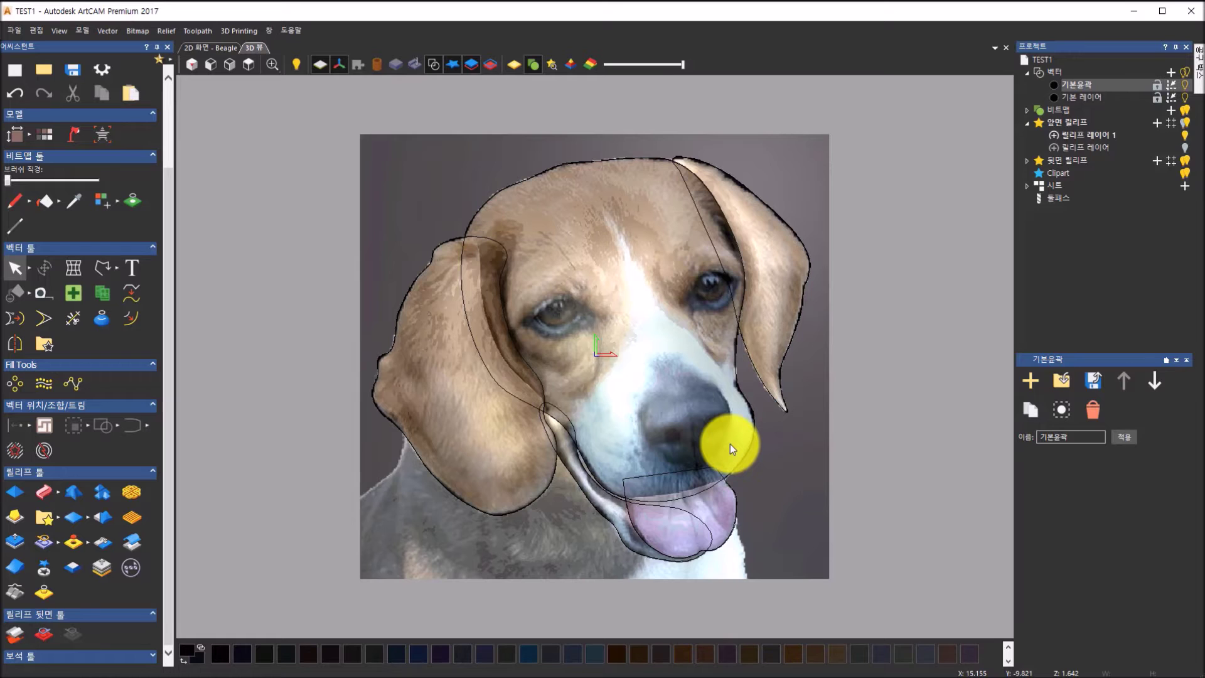
pyautogui.scroll(2, 507, 378)
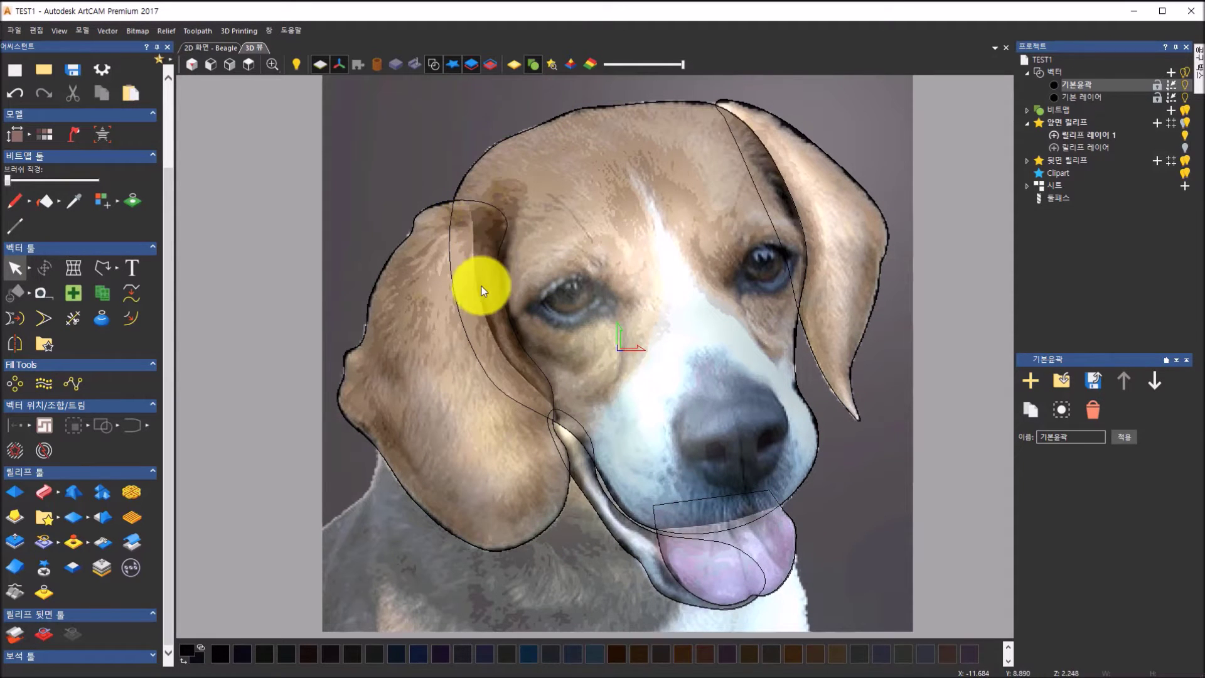
pyautogui.click(1185, 135)
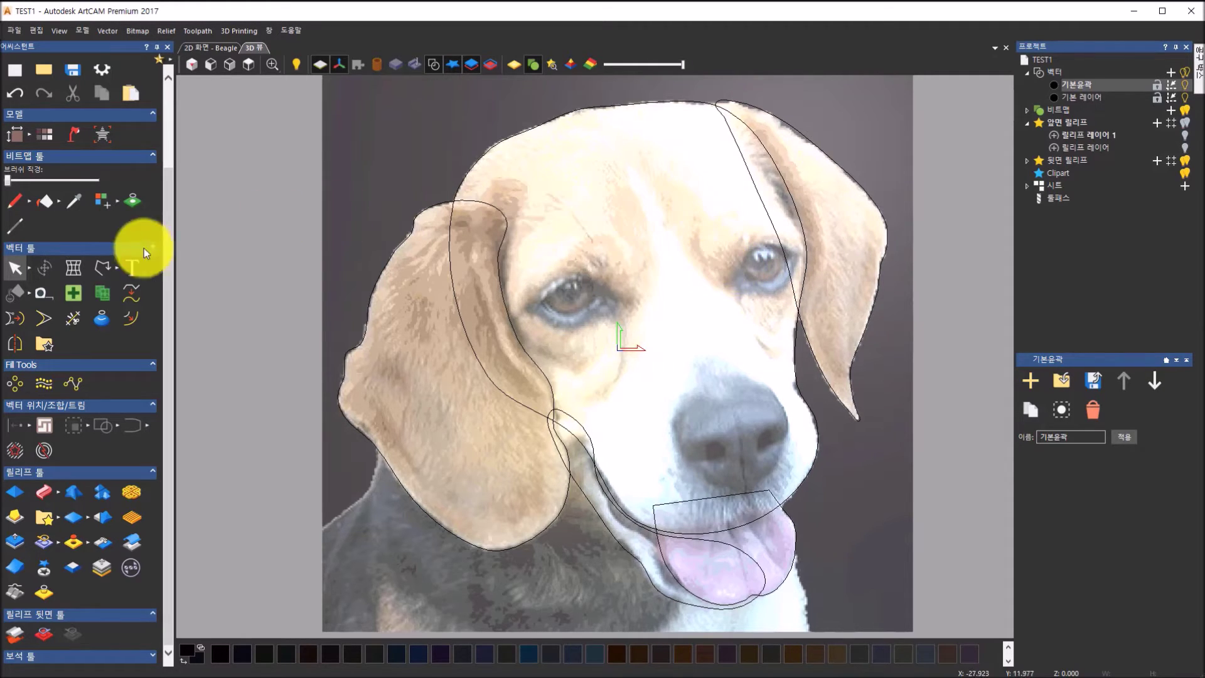
# With the polyline tool ready, add a vector layer named 세부벡터 and hide the 기본윤곽 layer
pyautogui.click(115, 272)
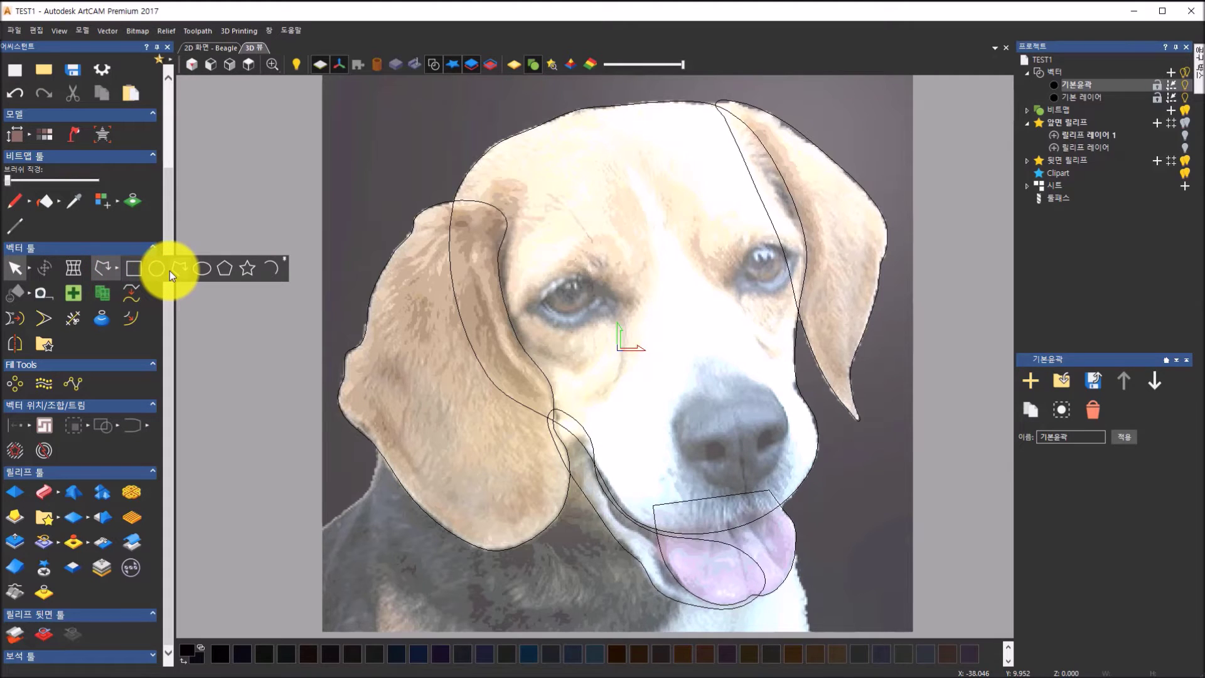
pyautogui.click(169, 270)
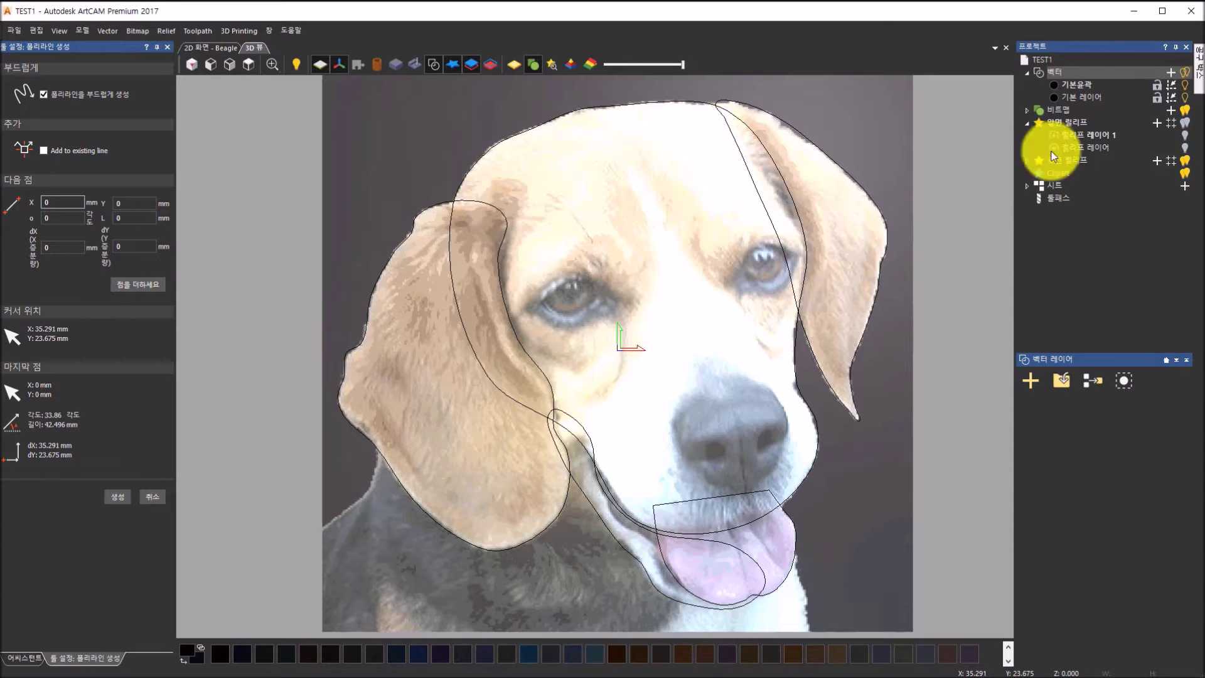
pyautogui.click(1030, 381)
pyautogui.doubleClick(1086, 84)
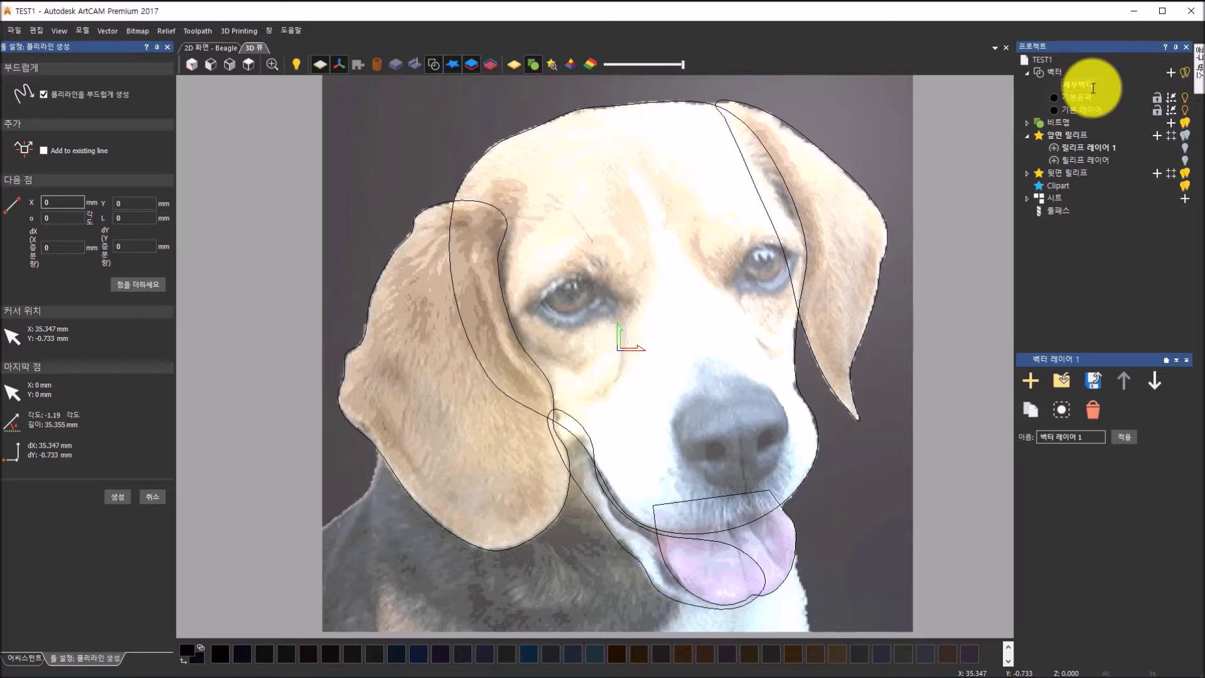
pyautogui.press('Return')
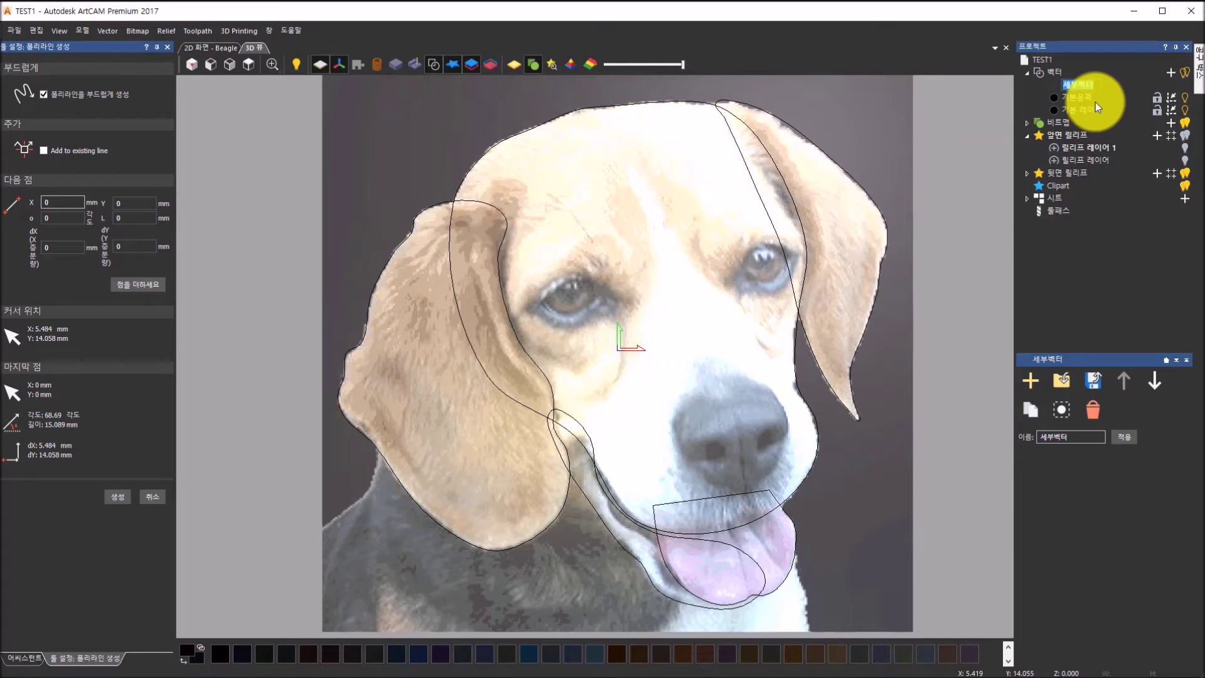
pyautogui.click(1185, 100)
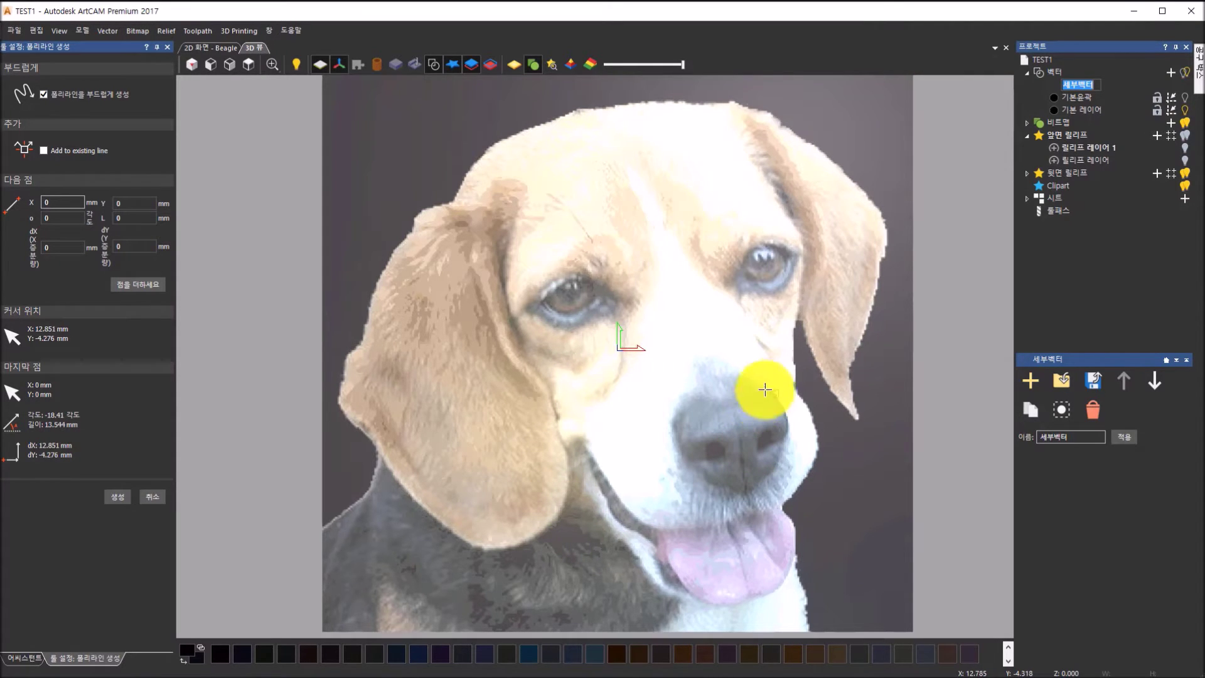
# Trace the muzzle as a closed smooth polyline about 21 by 23.5 mm, from between the eyes around the nose and upper lip
pyautogui.click(791, 379)
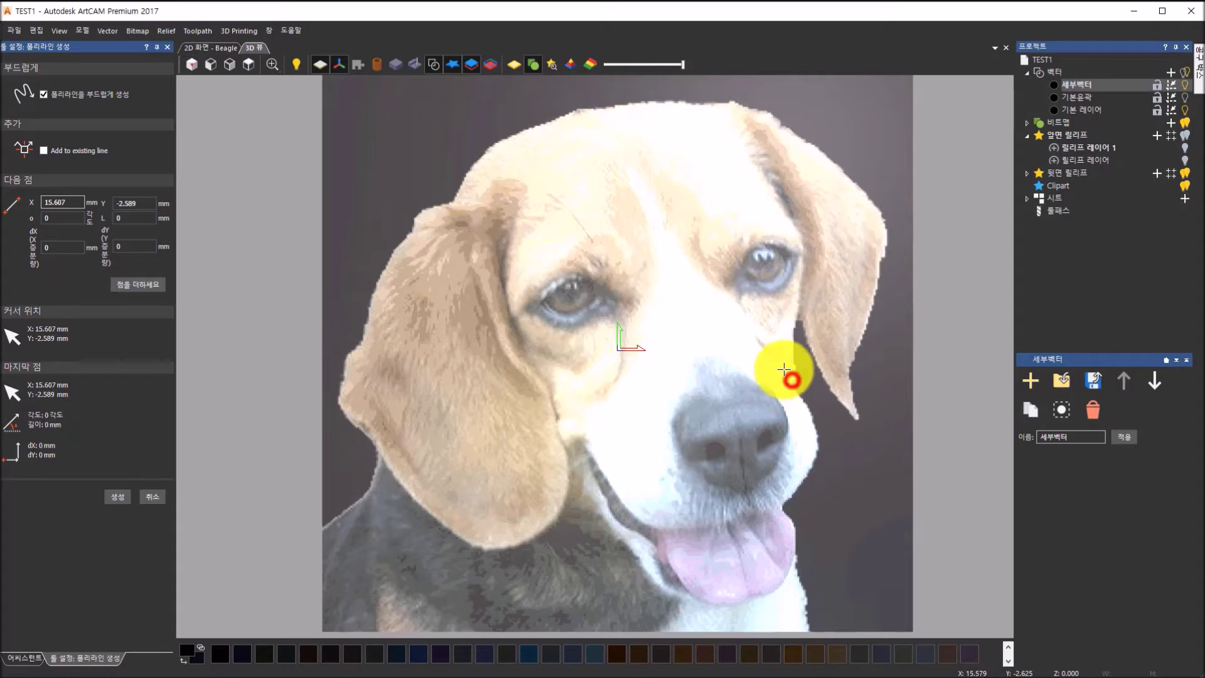
pyautogui.click(758, 334)
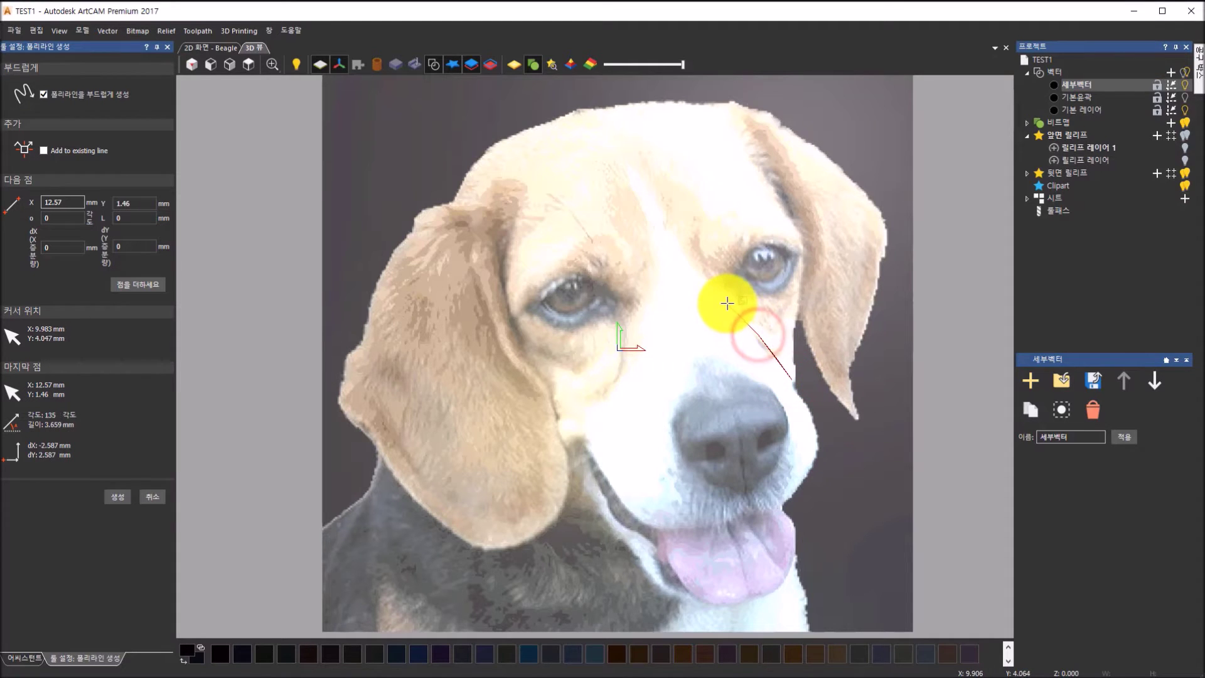
pyautogui.click(722, 295)
pyautogui.click(690, 268)
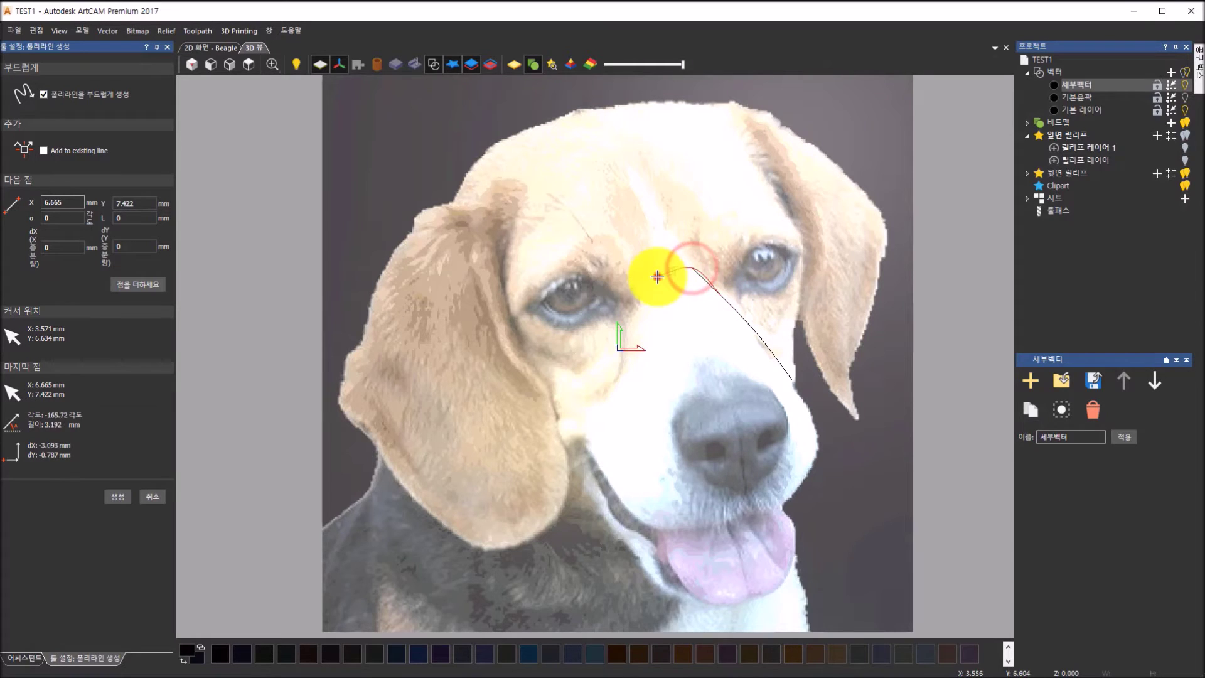
pyautogui.click(656, 280)
pyautogui.click(640, 323)
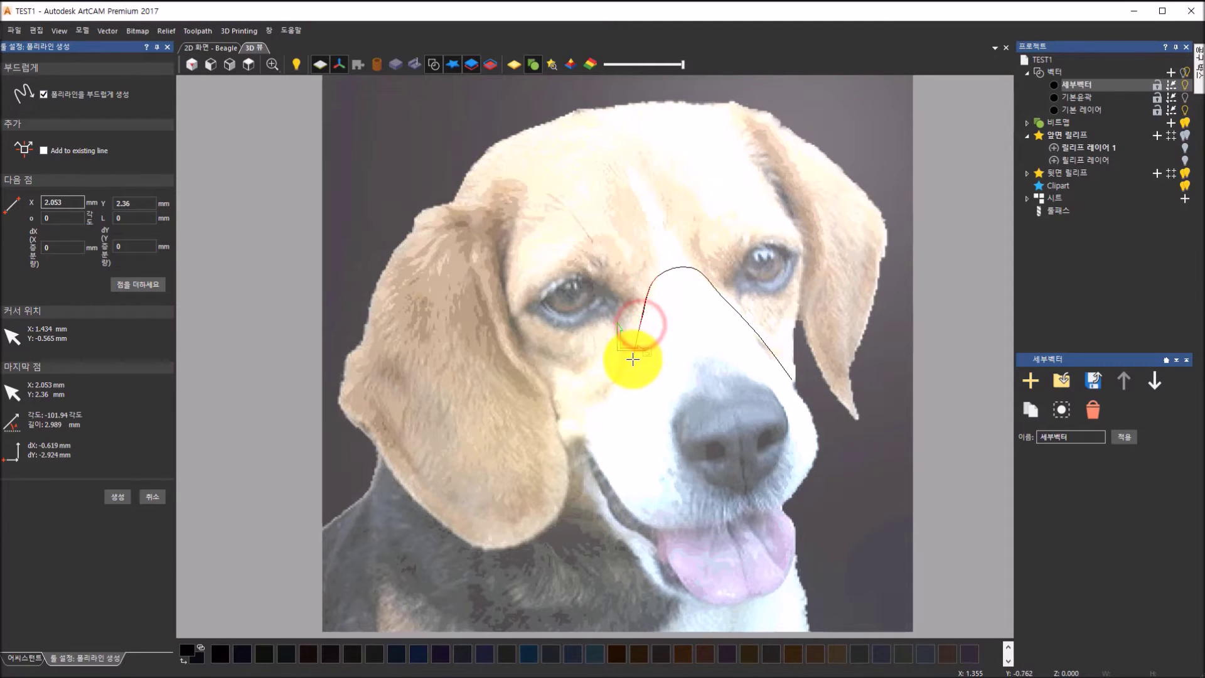
pyautogui.click(631, 364)
pyautogui.click(613, 413)
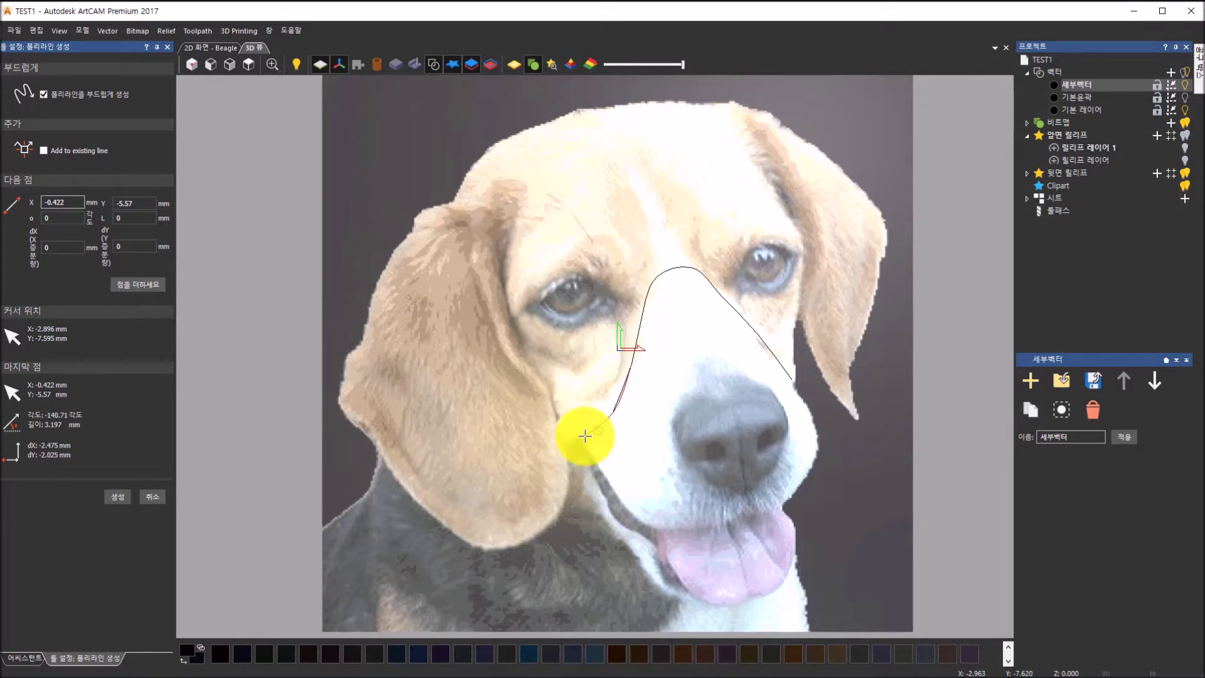
pyautogui.click(585, 436)
pyautogui.click(601, 465)
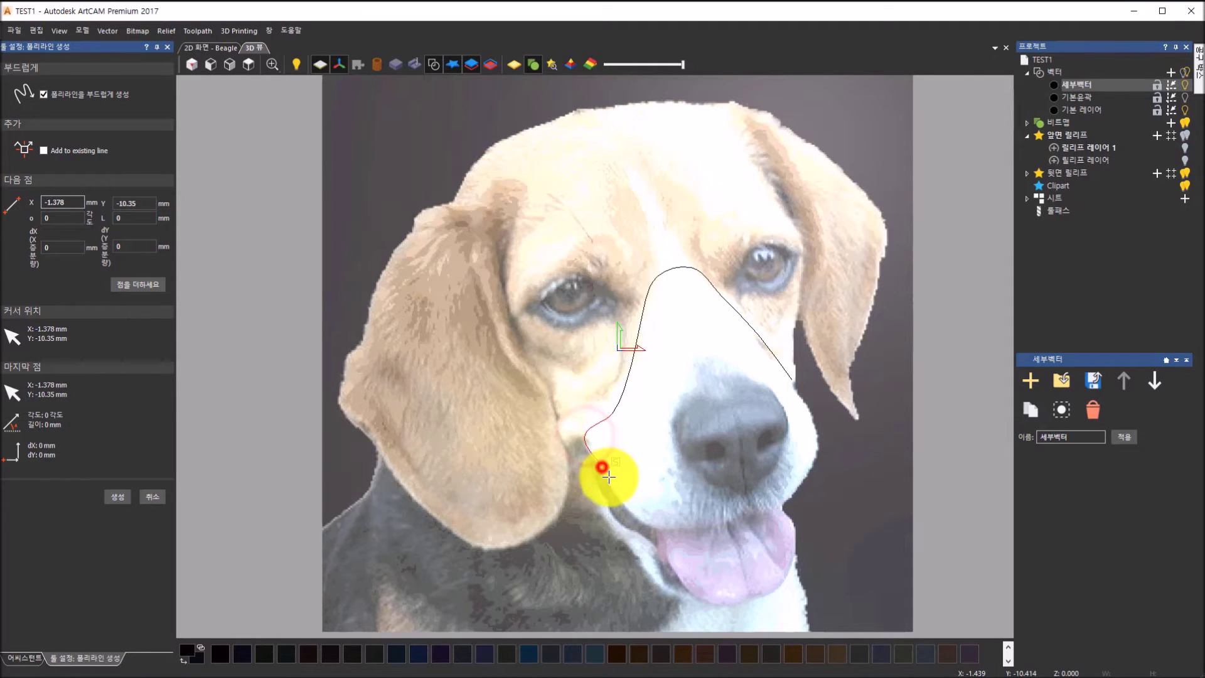
pyautogui.click(625, 507)
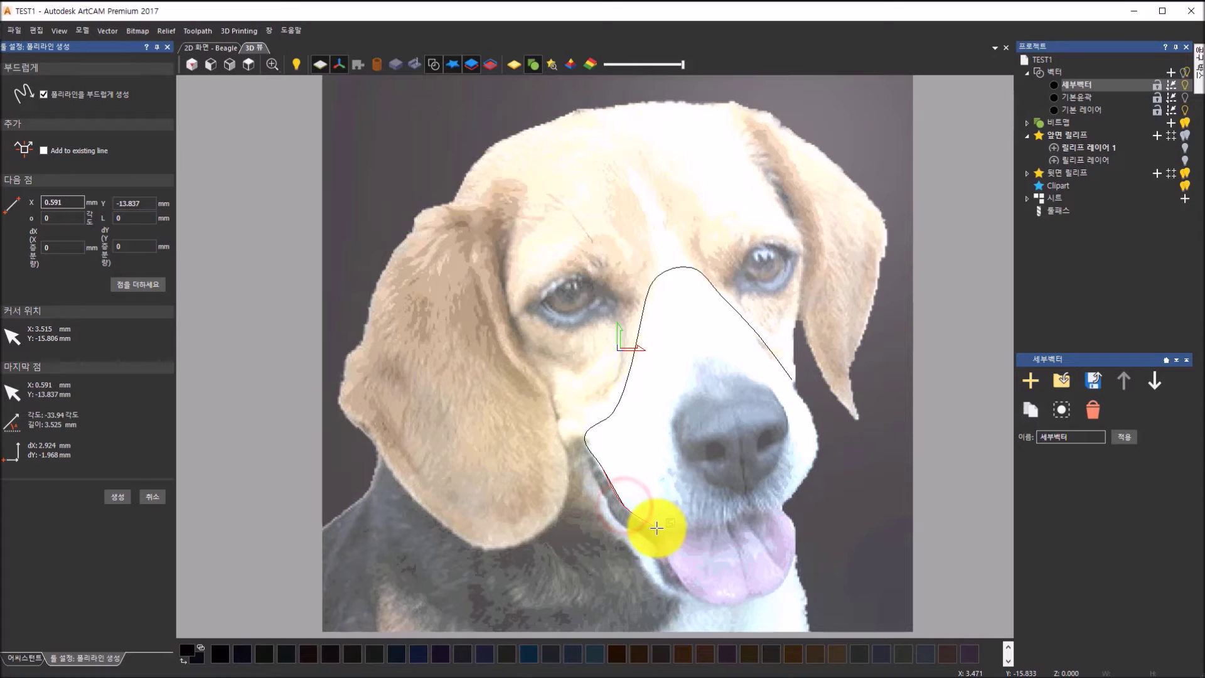
pyautogui.click(706, 526)
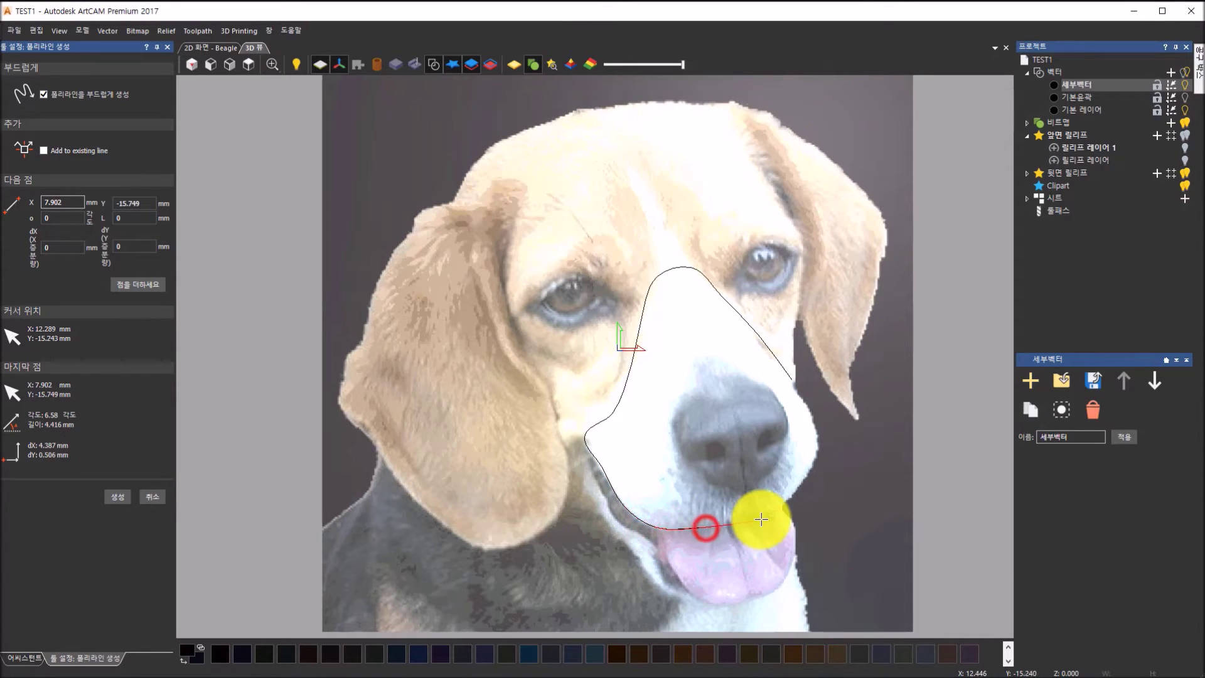
pyautogui.click(761, 519)
pyautogui.click(803, 490)
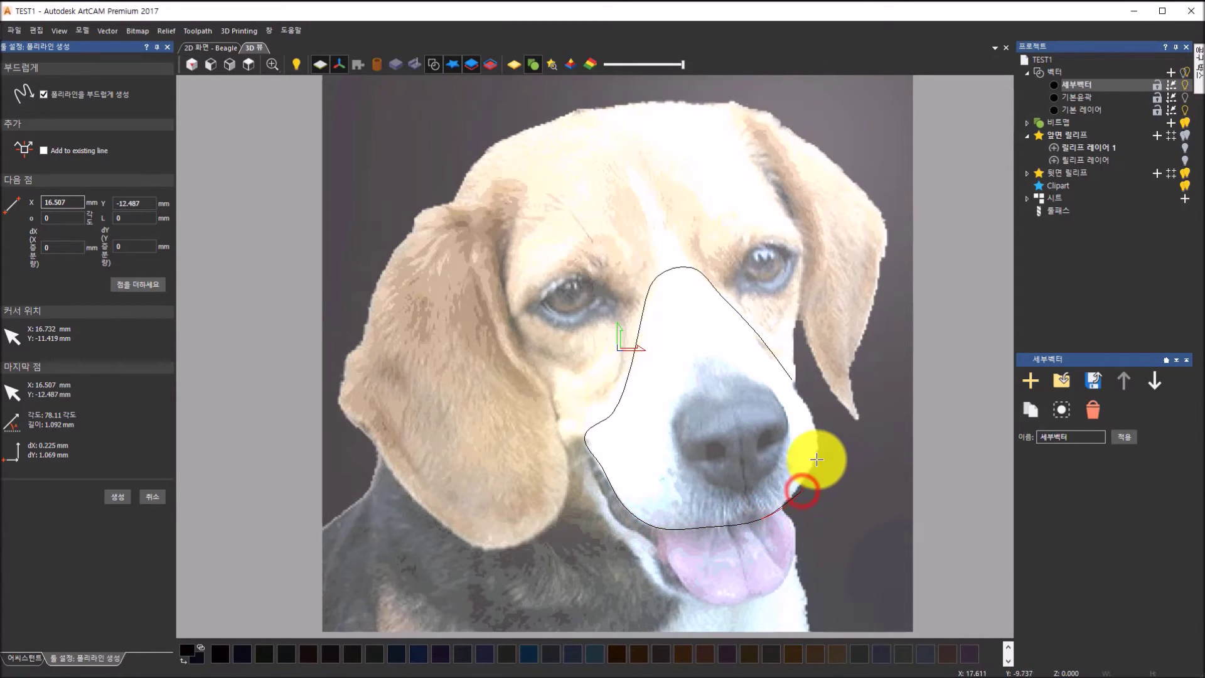
pyautogui.click(820, 434)
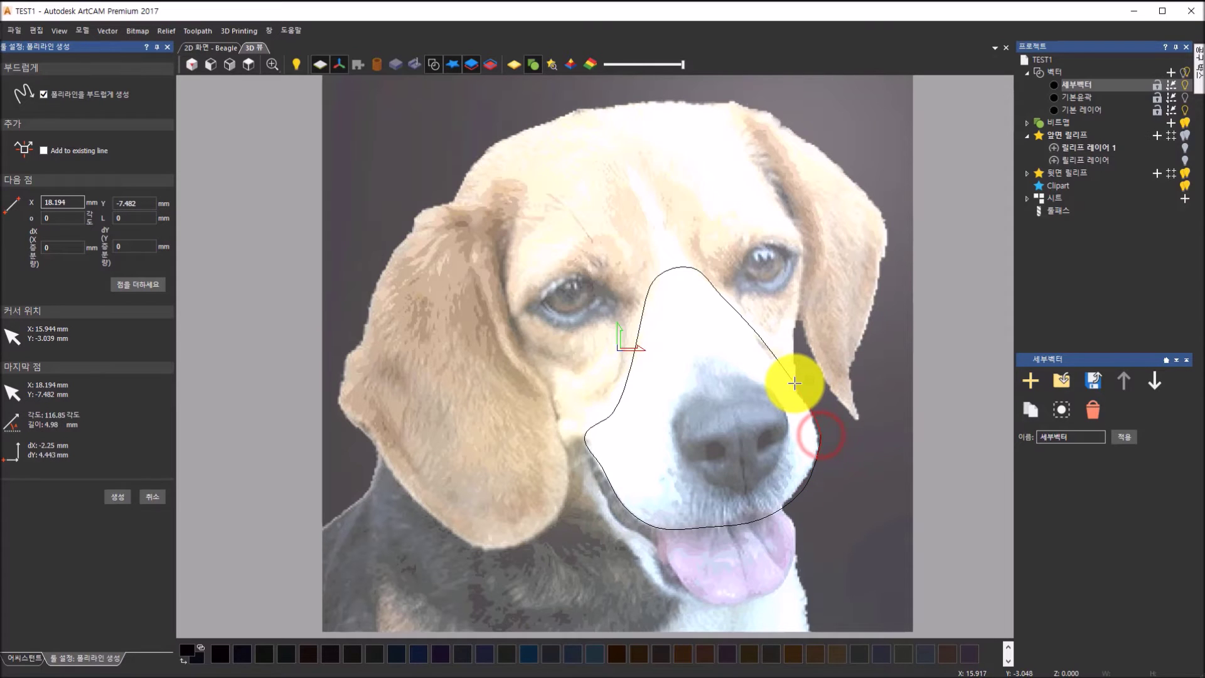
pyautogui.click(794, 383)
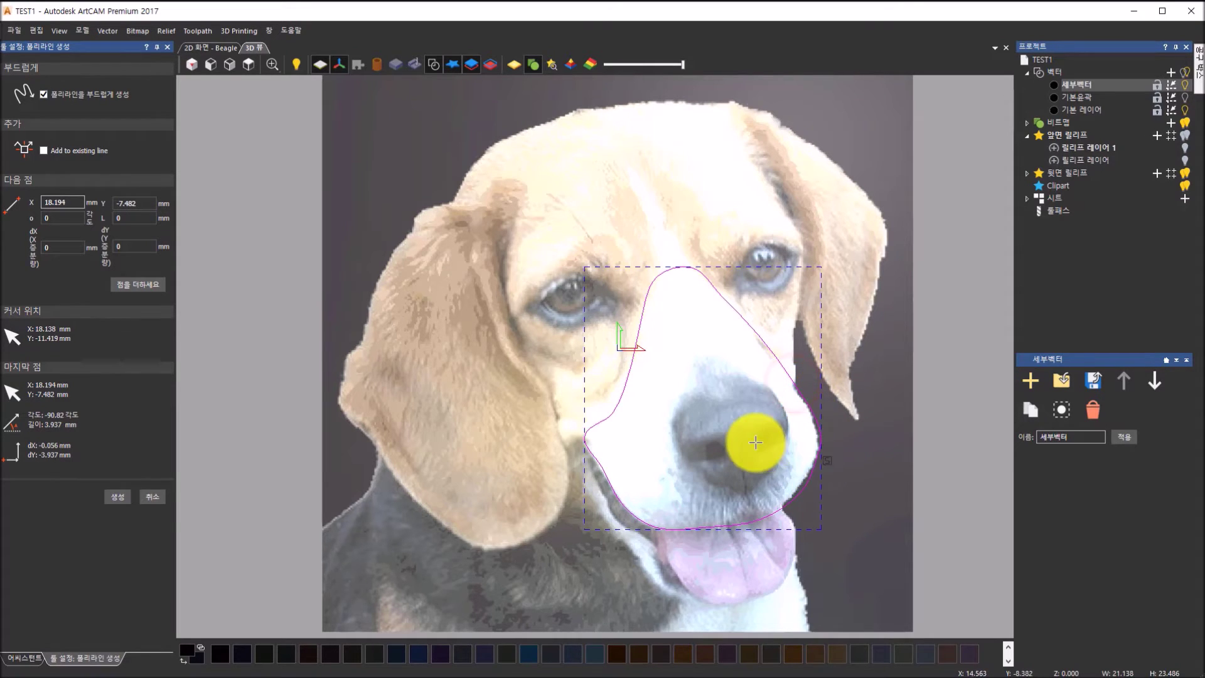
# Trace the folded front edge of the large ear left of the face as a closed smooth polyline about 13 by 18.6 mm
pyautogui.scroll(2, 754, 448)
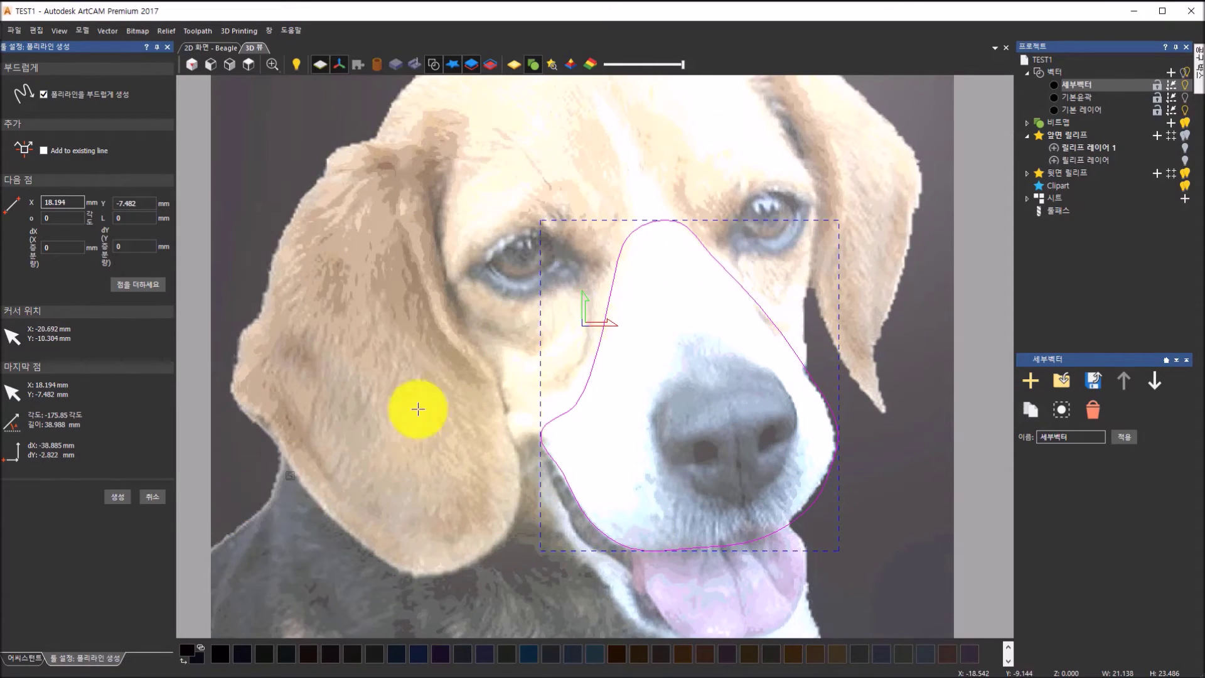
pyautogui.scroll(-1, 527, 313)
pyautogui.scroll(1, 492, 234)
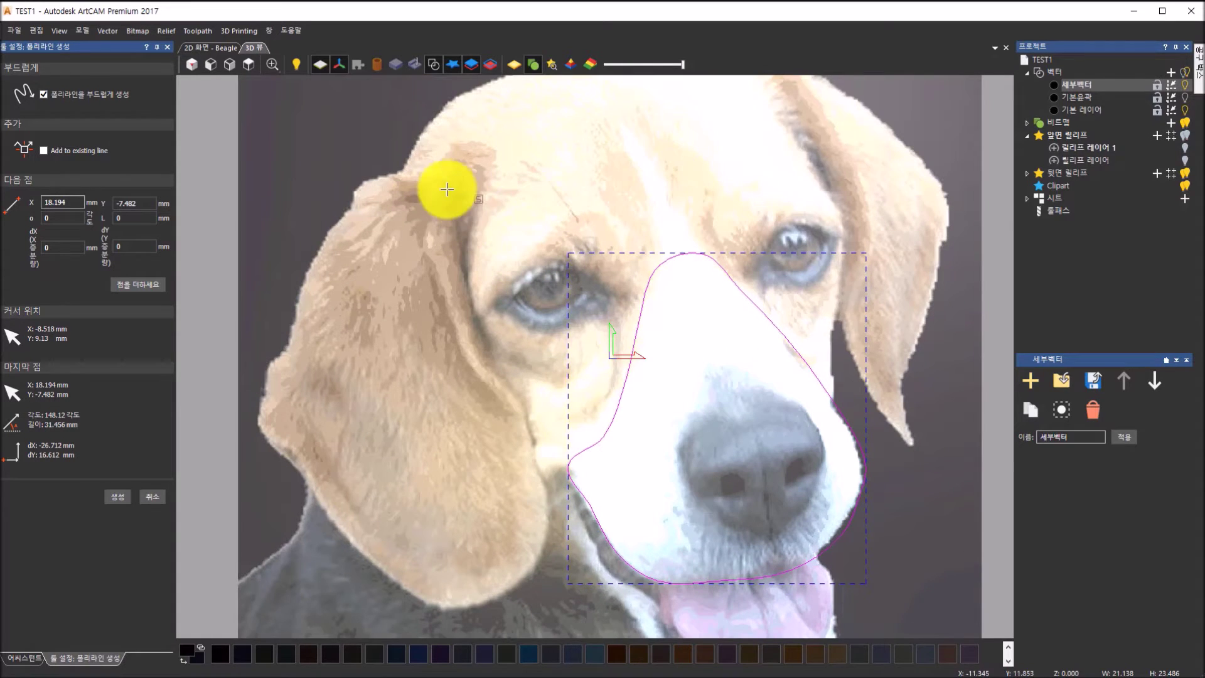
pyautogui.click(463, 172)
pyautogui.click(387, 171)
pyautogui.click(352, 209)
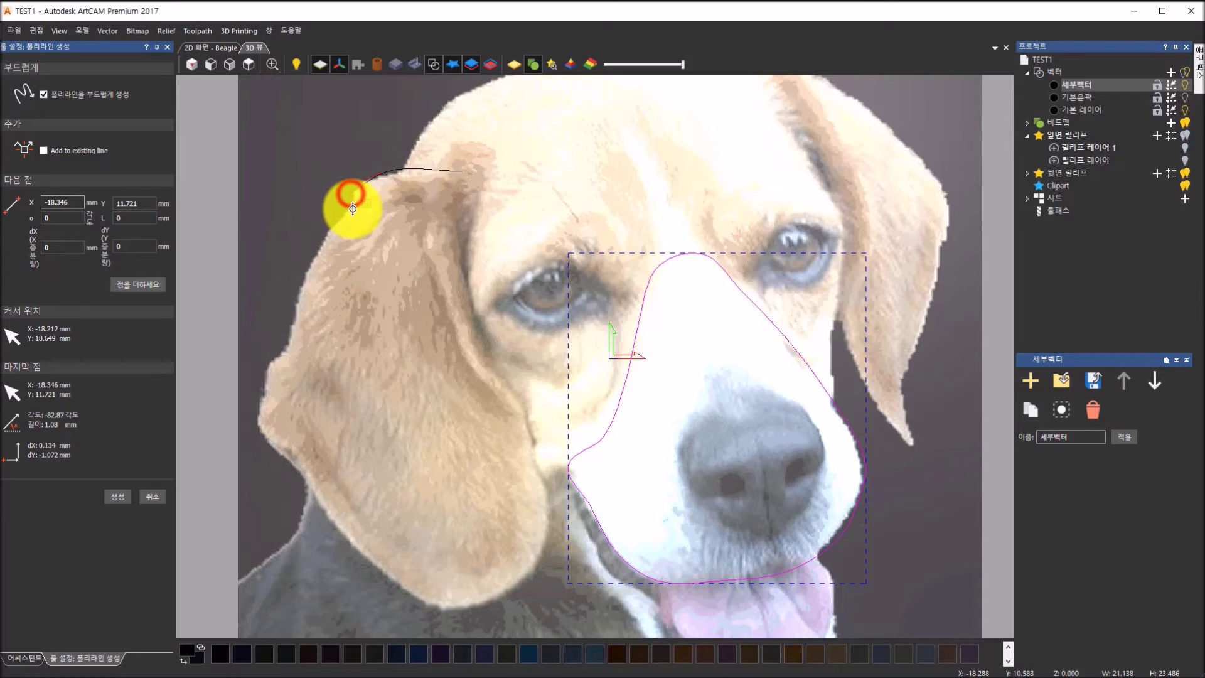
pyautogui.click(417, 209)
pyautogui.click(422, 239)
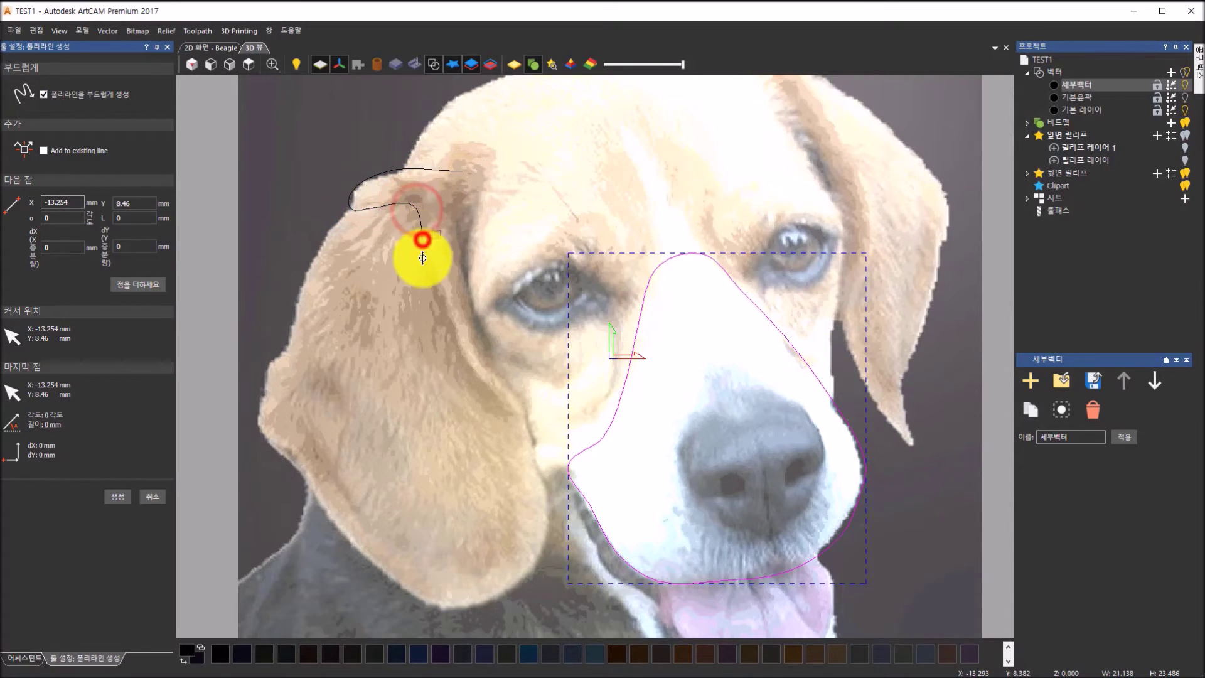
pyautogui.click(429, 277)
pyautogui.click(439, 327)
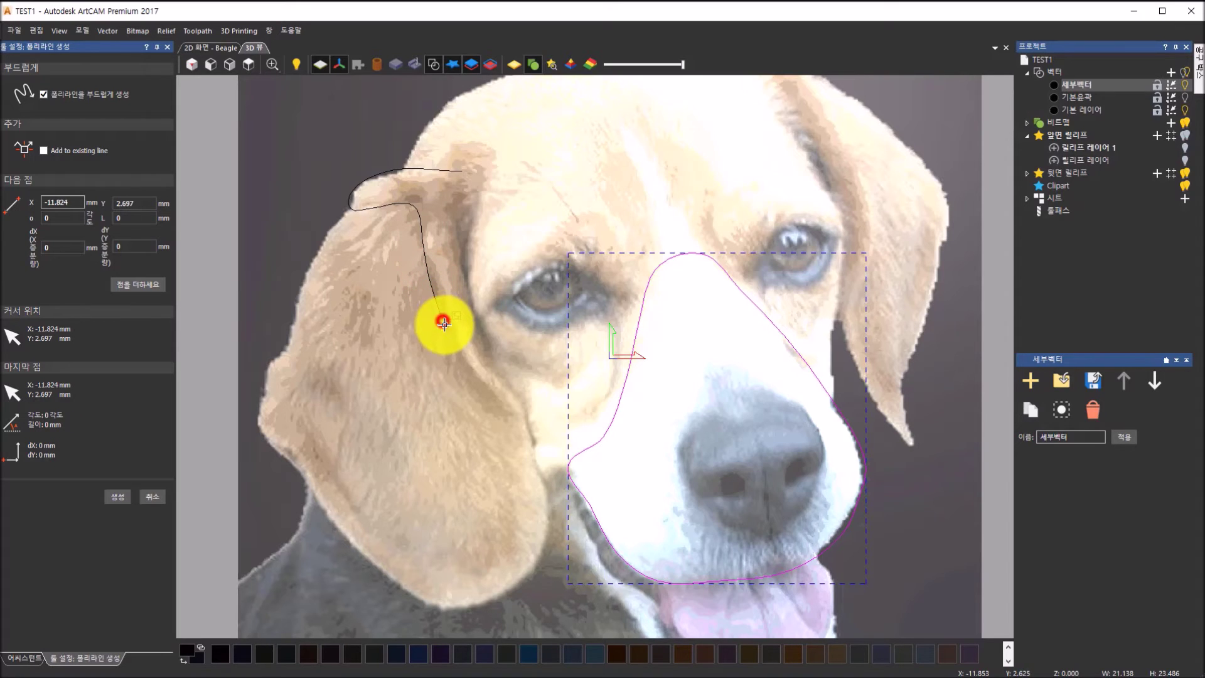
pyautogui.click(455, 364)
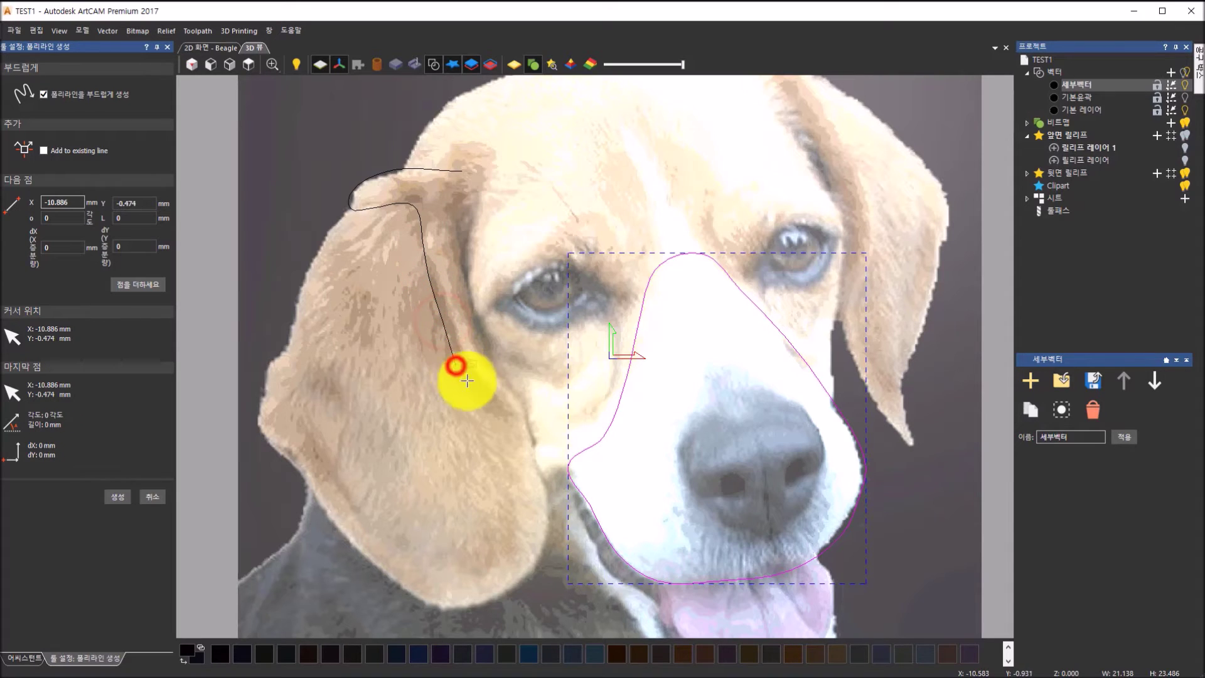
pyautogui.click(495, 403)
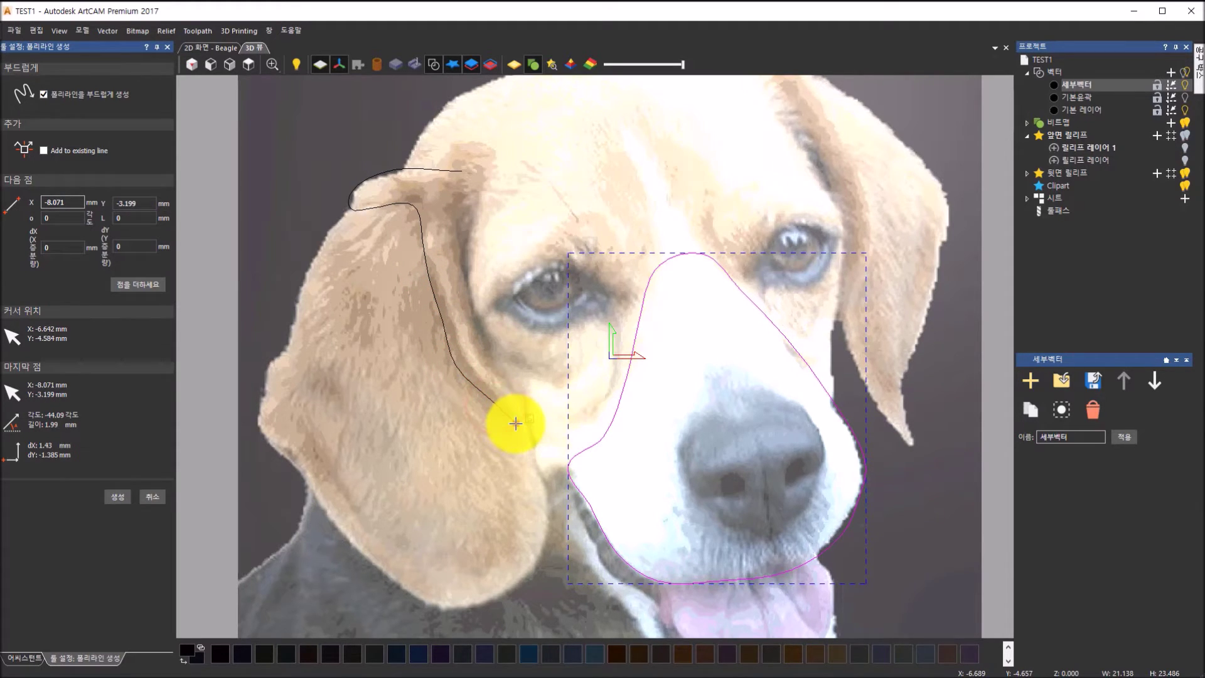
pyautogui.click(528, 425)
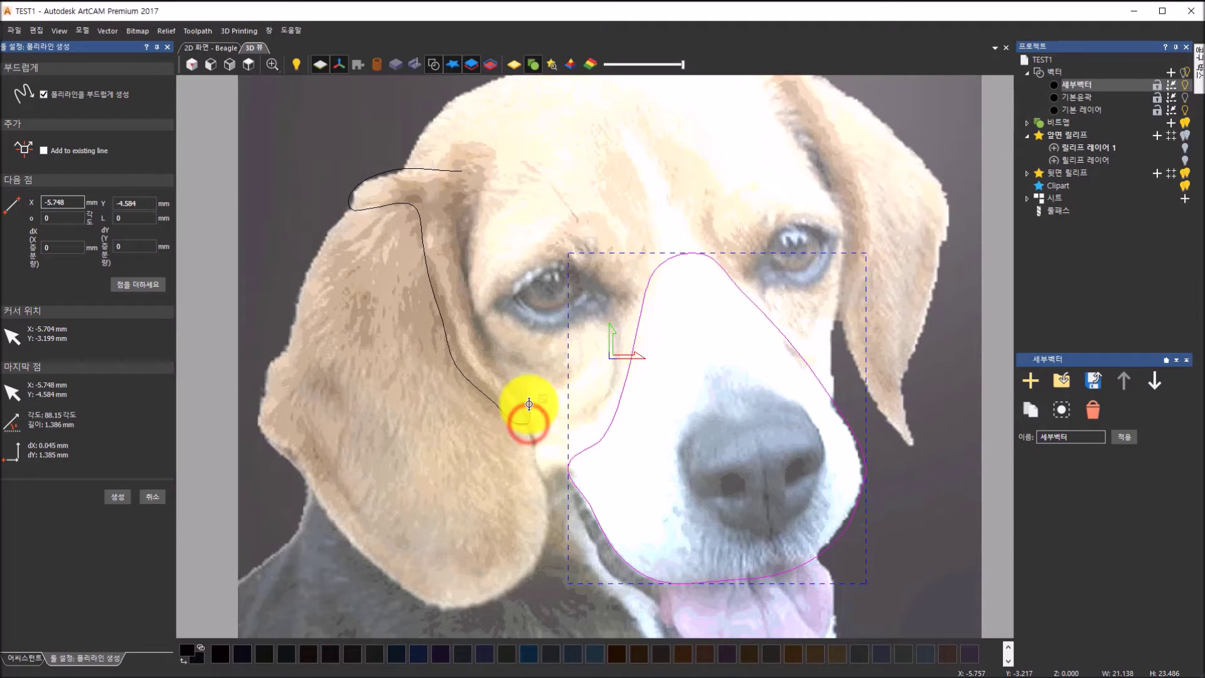
pyautogui.click(506, 379)
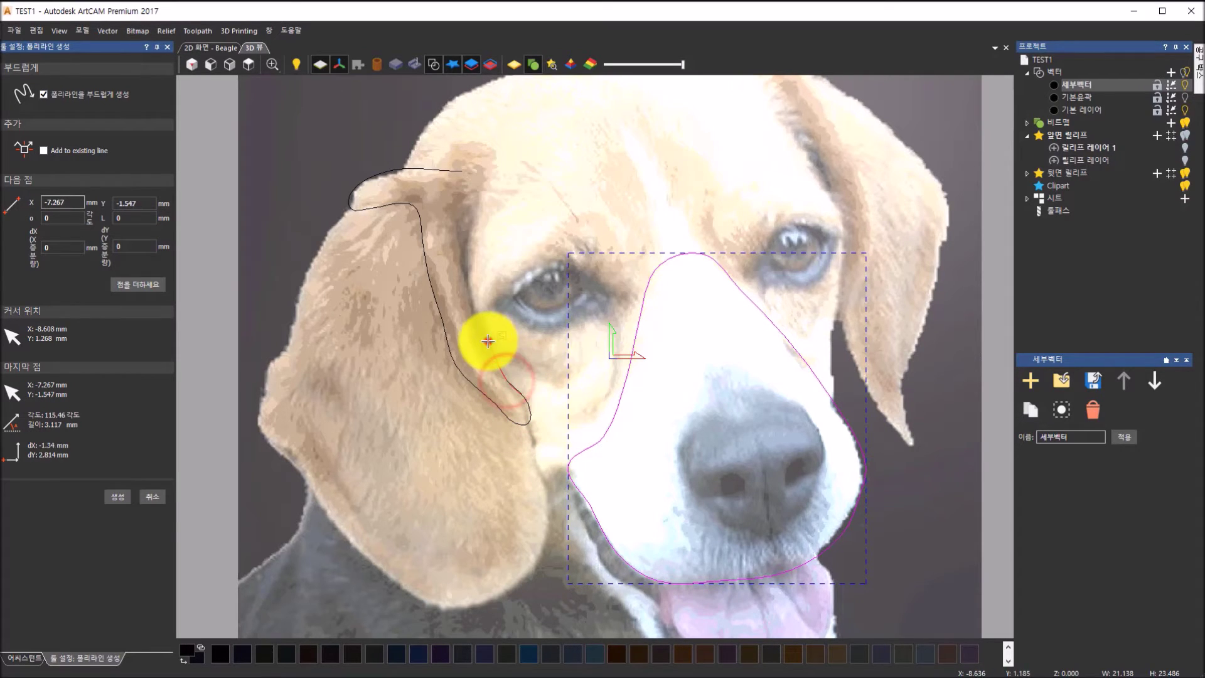
pyautogui.click(469, 287)
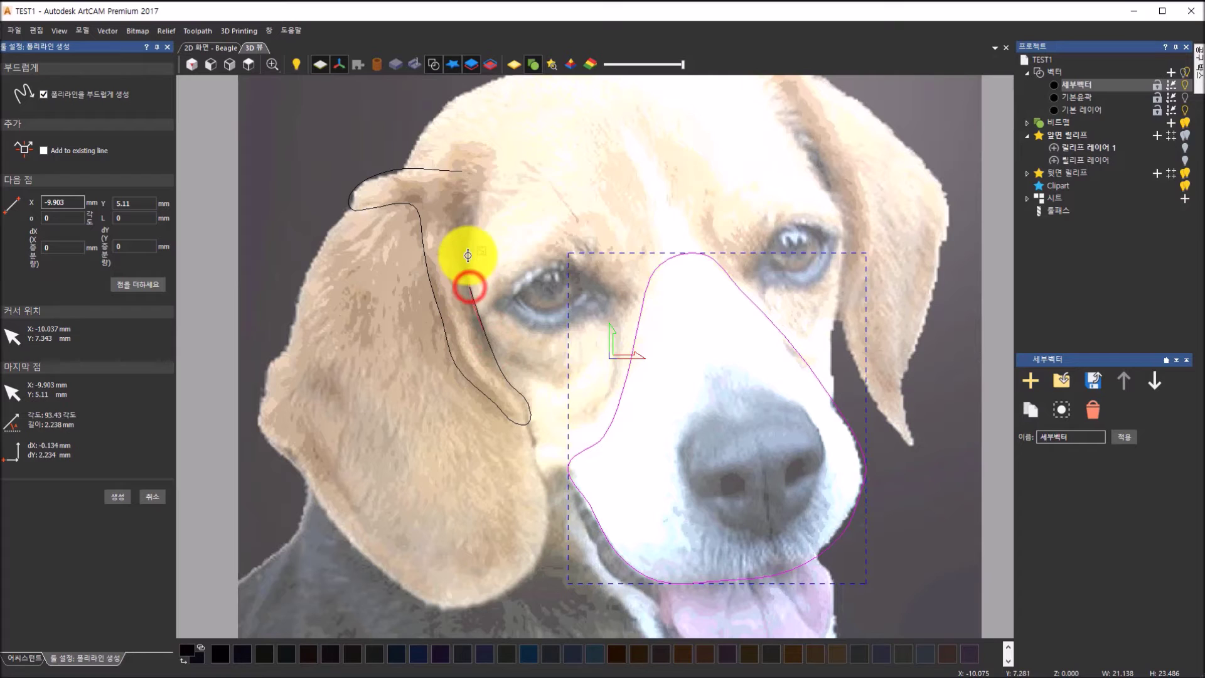
pyautogui.click(470, 203)
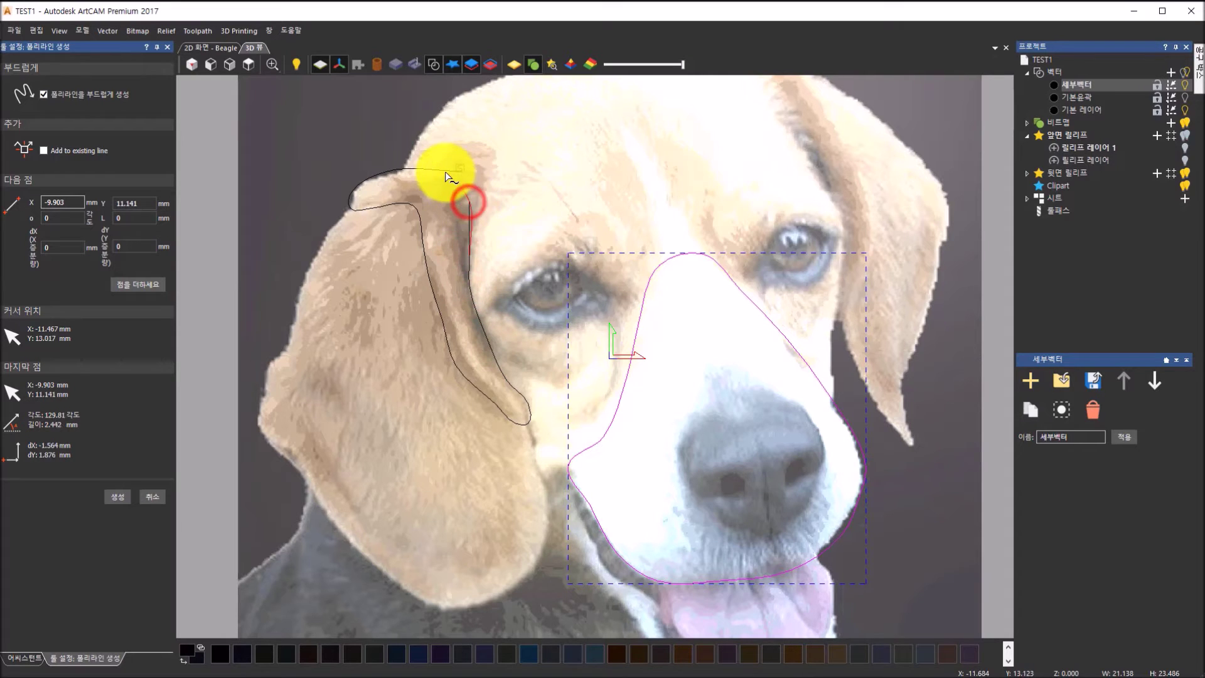
pyautogui.click(462, 169)
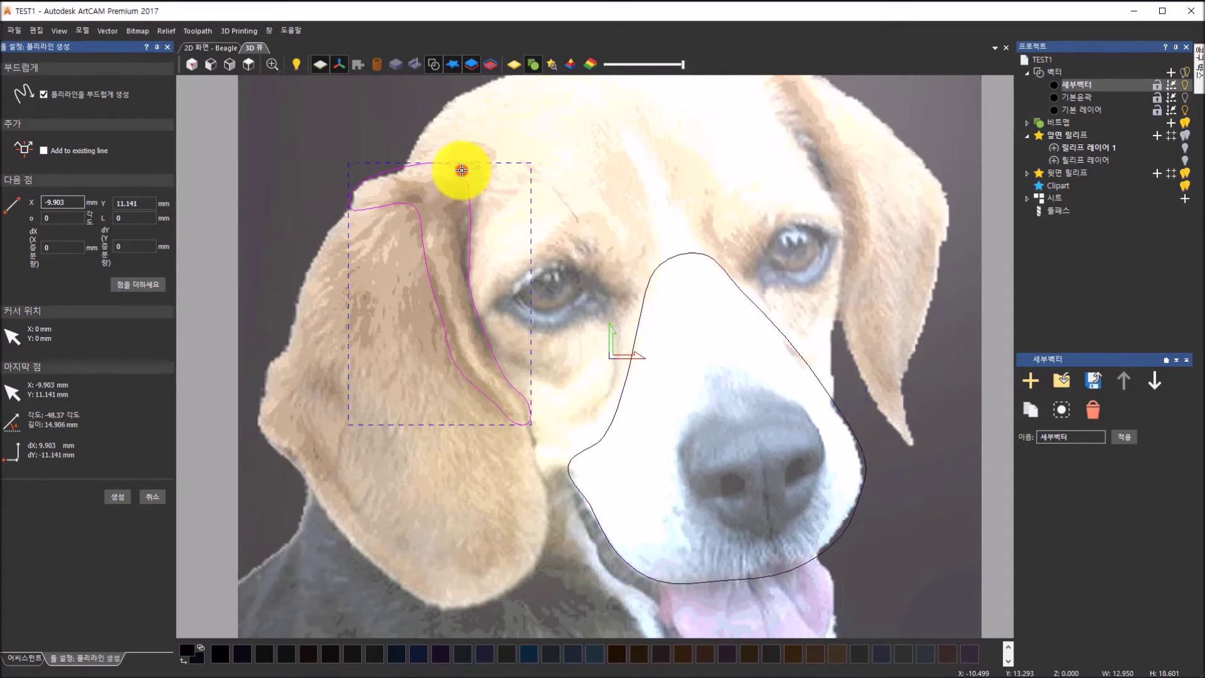
# Trace the hanging outer part of the narrow ear right of the face as a closed smooth polyline about 7.9 by 23.8 mm
pyautogui.scroll(-2, 726, 221)
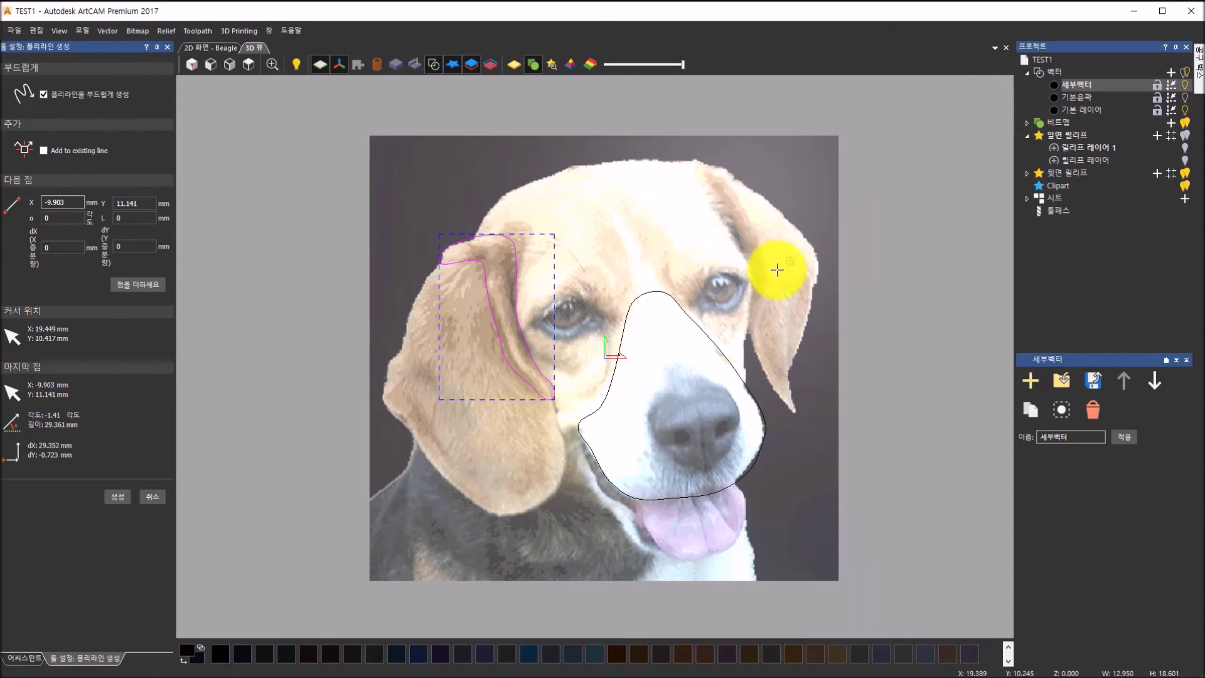
pyautogui.scroll(2, 747, 242)
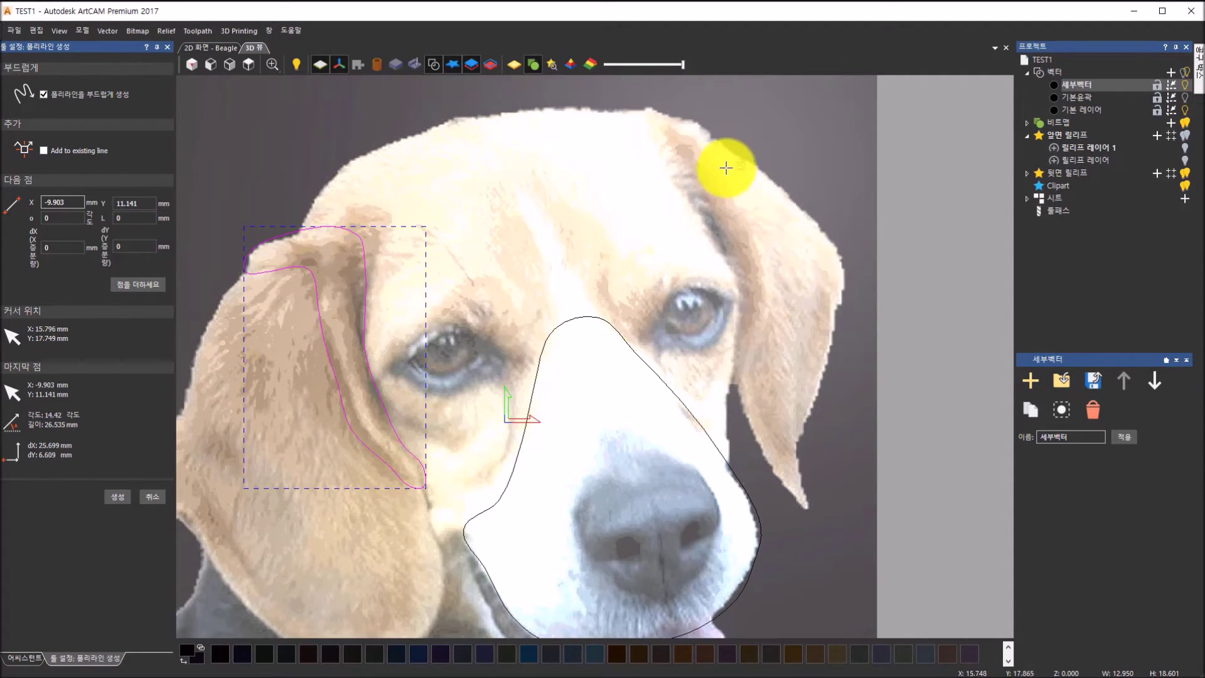
pyautogui.click(726, 160)
pyautogui.click(756, 212)
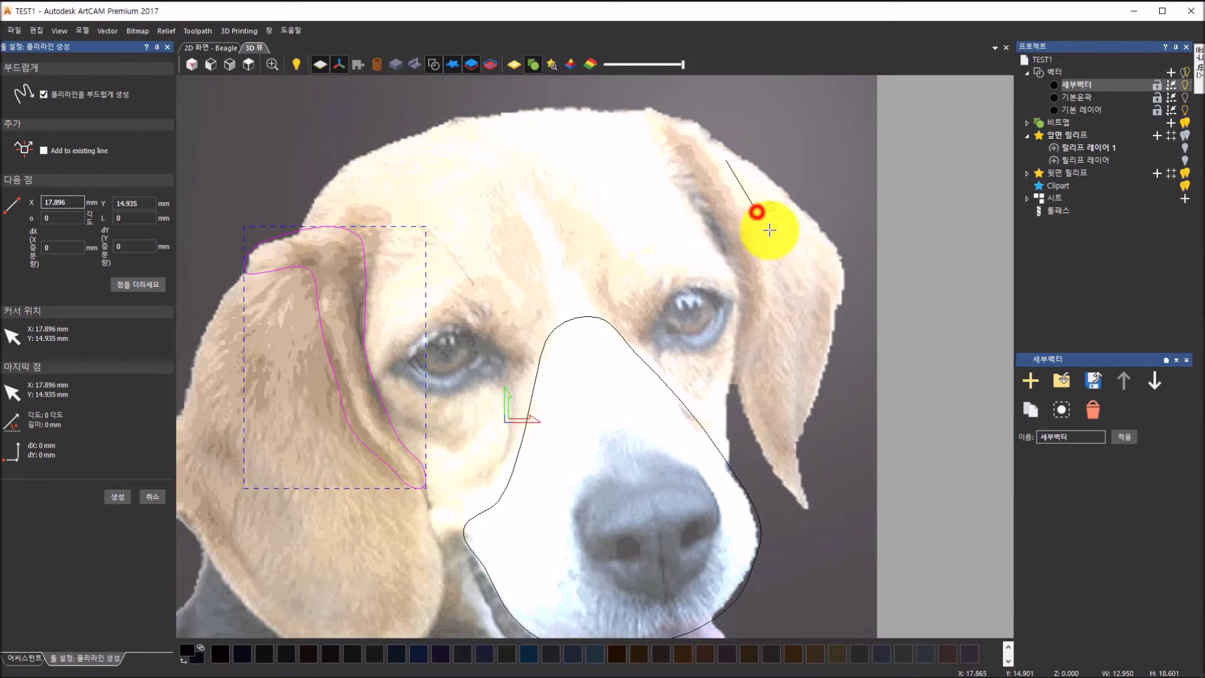
pyautogui.click(775, 277)
pyautogui.click(766, 330)
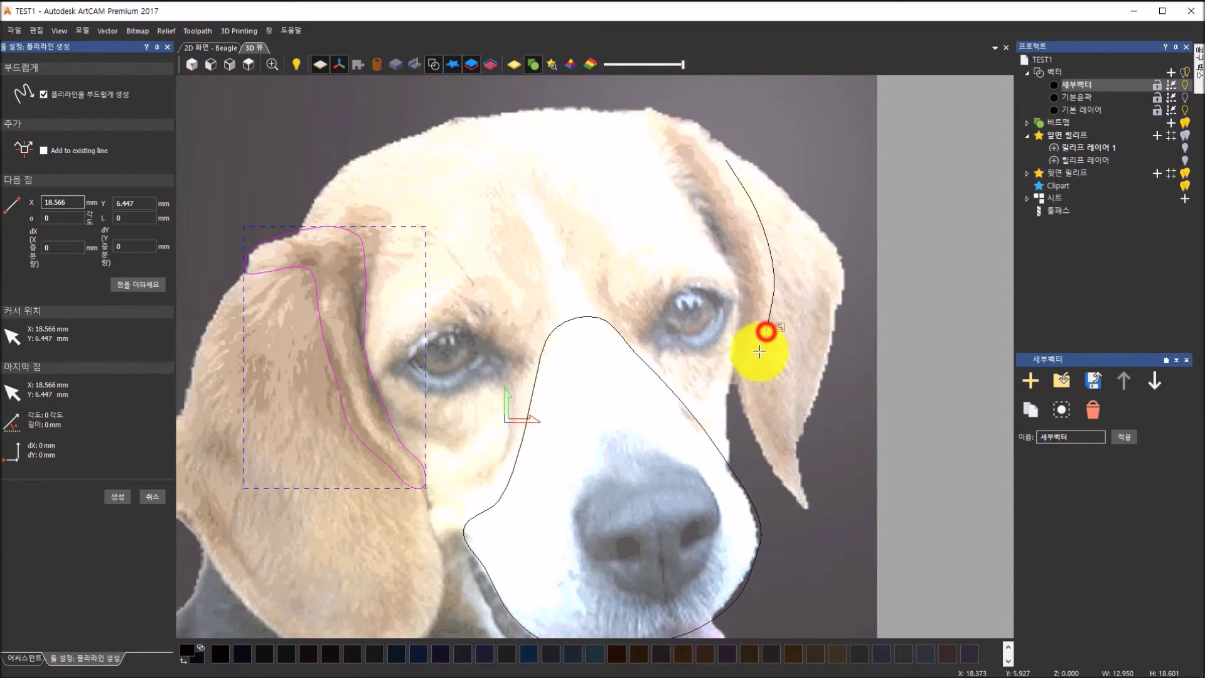
pyautogui.click(749, 399)
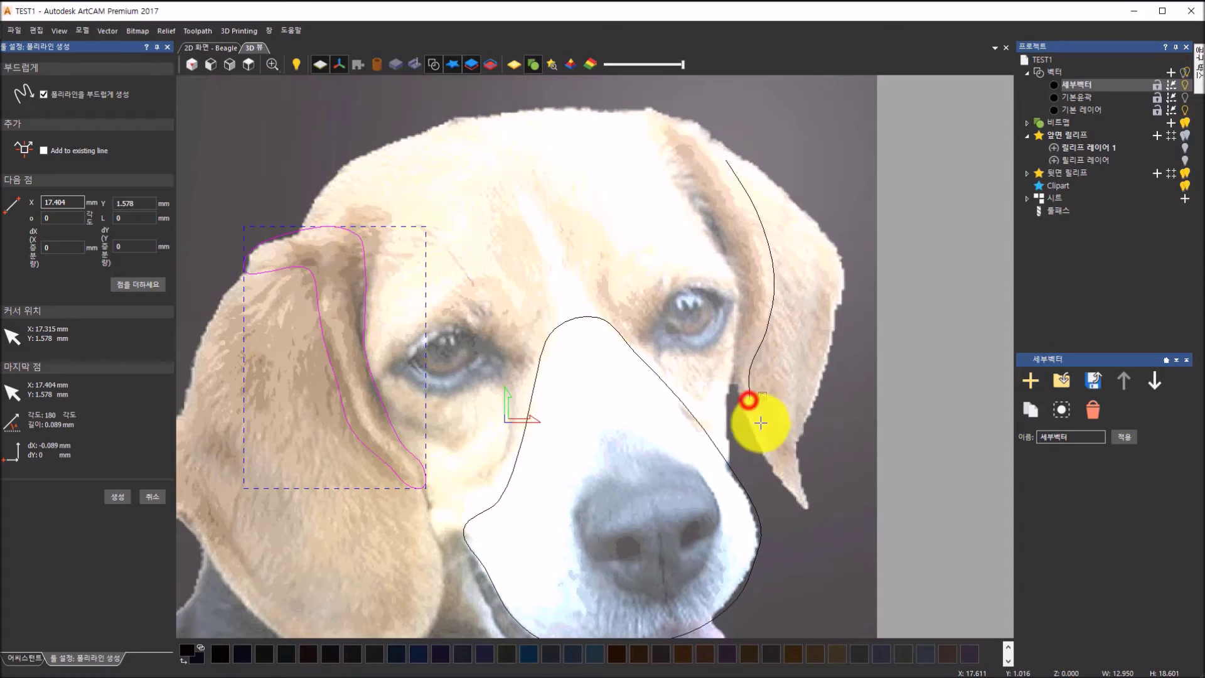
pyautogui.click(787, 481)
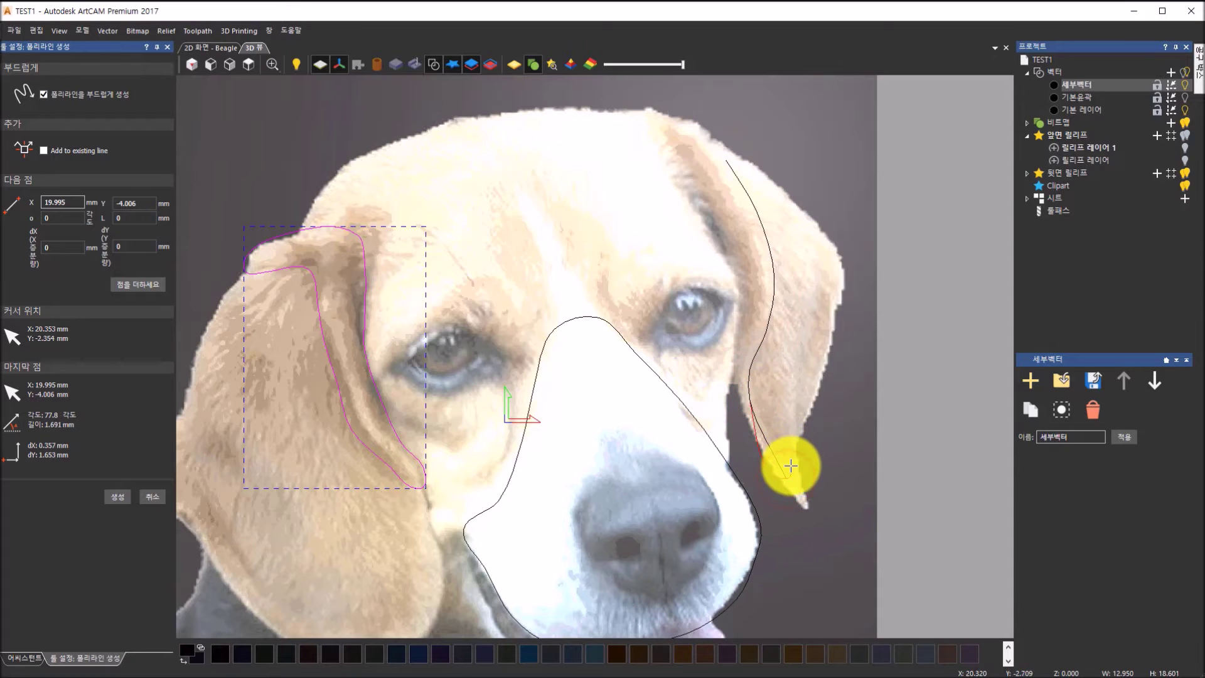
pyautogui.click(793, 478)
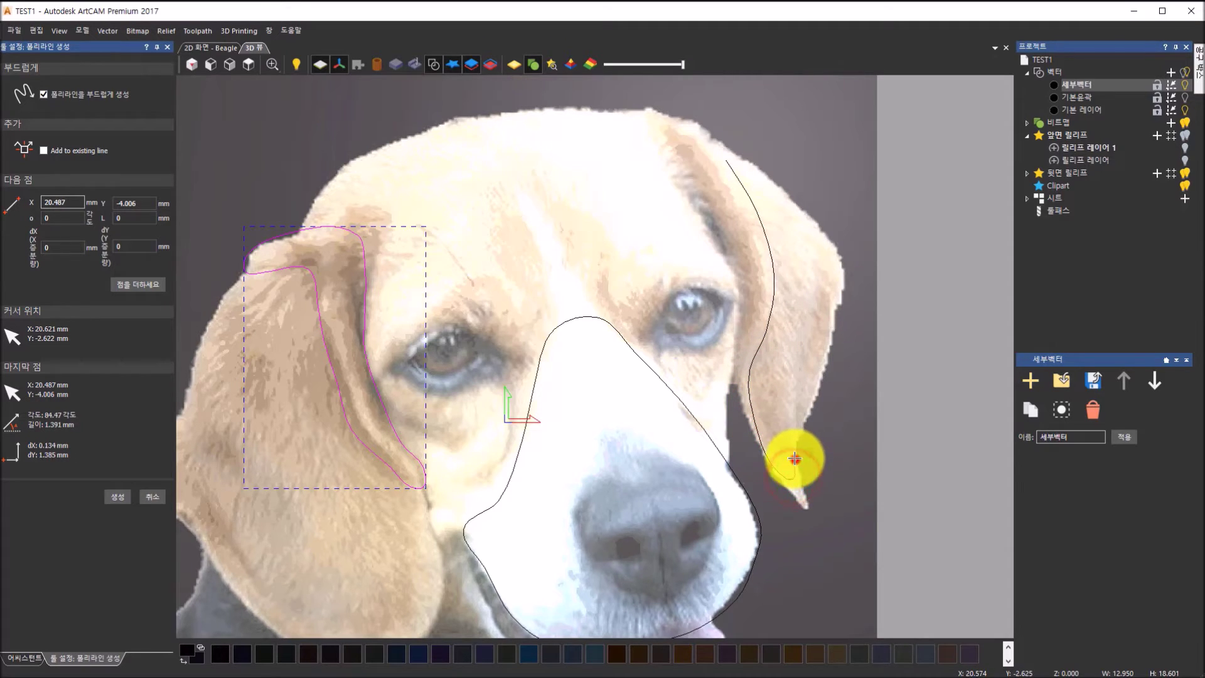
pyautogui.click(797, 403)
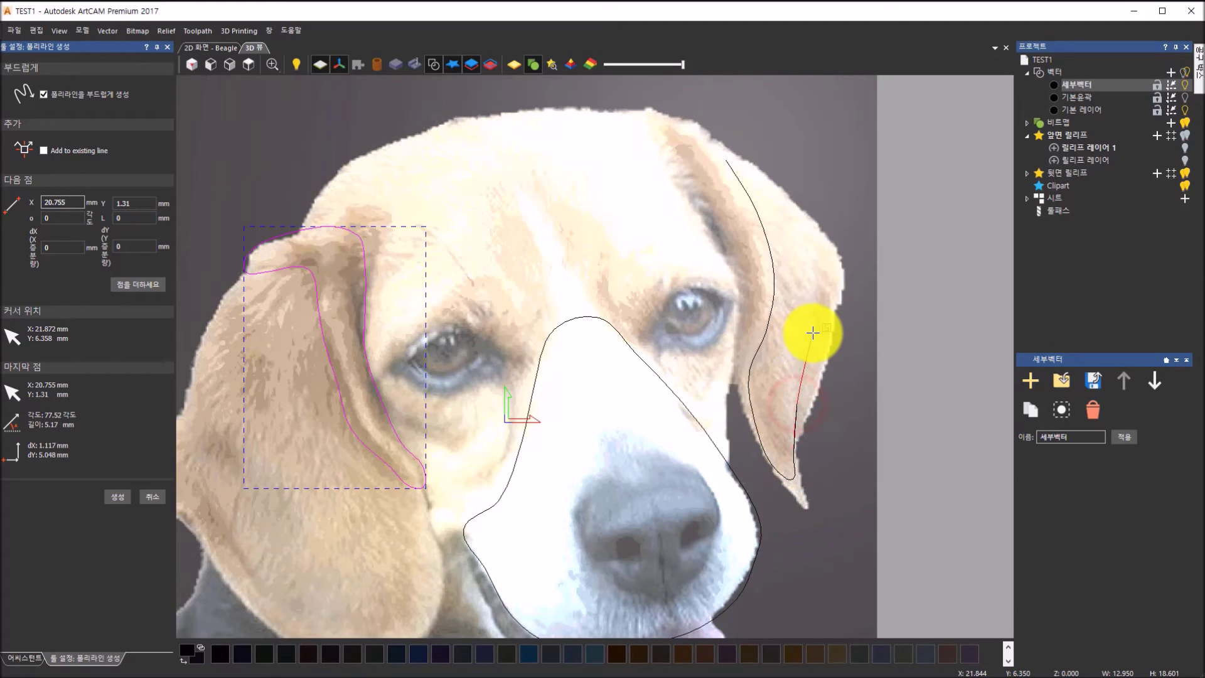
pyautogui.click(830, 274)
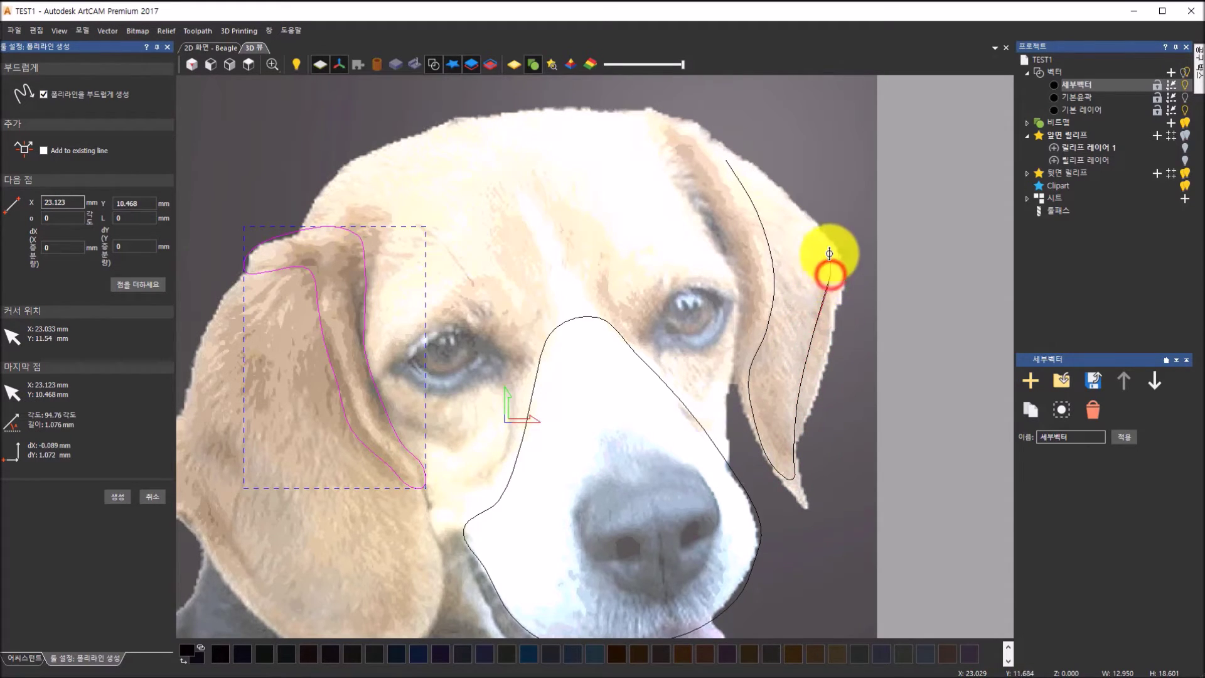
pyautogui.click(828, 246)
pyautogui.click(799, 208)
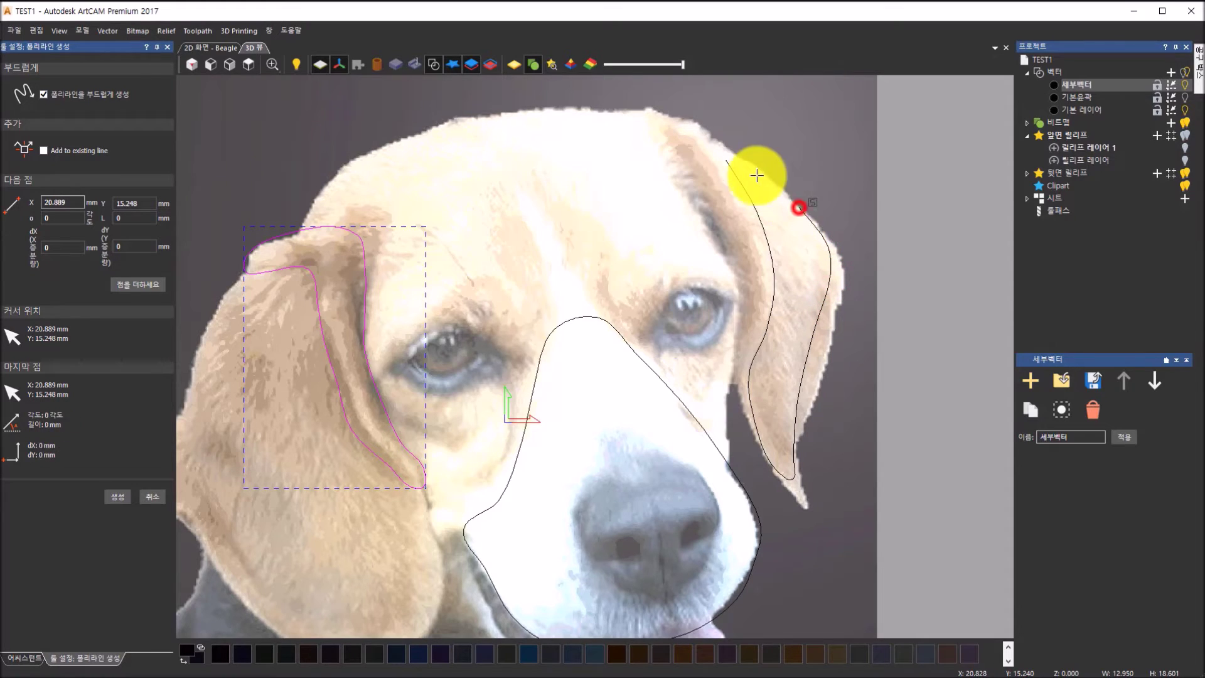
pyautogui.click(721, 147)
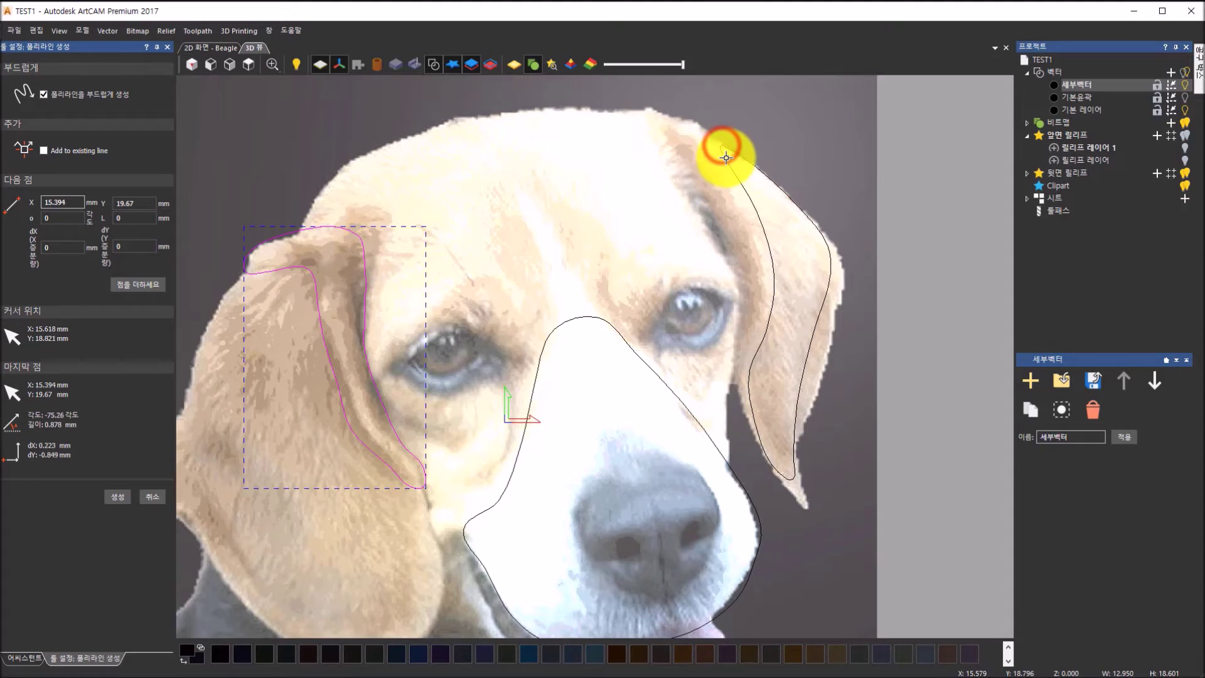
pyautogui.click(727, 162)
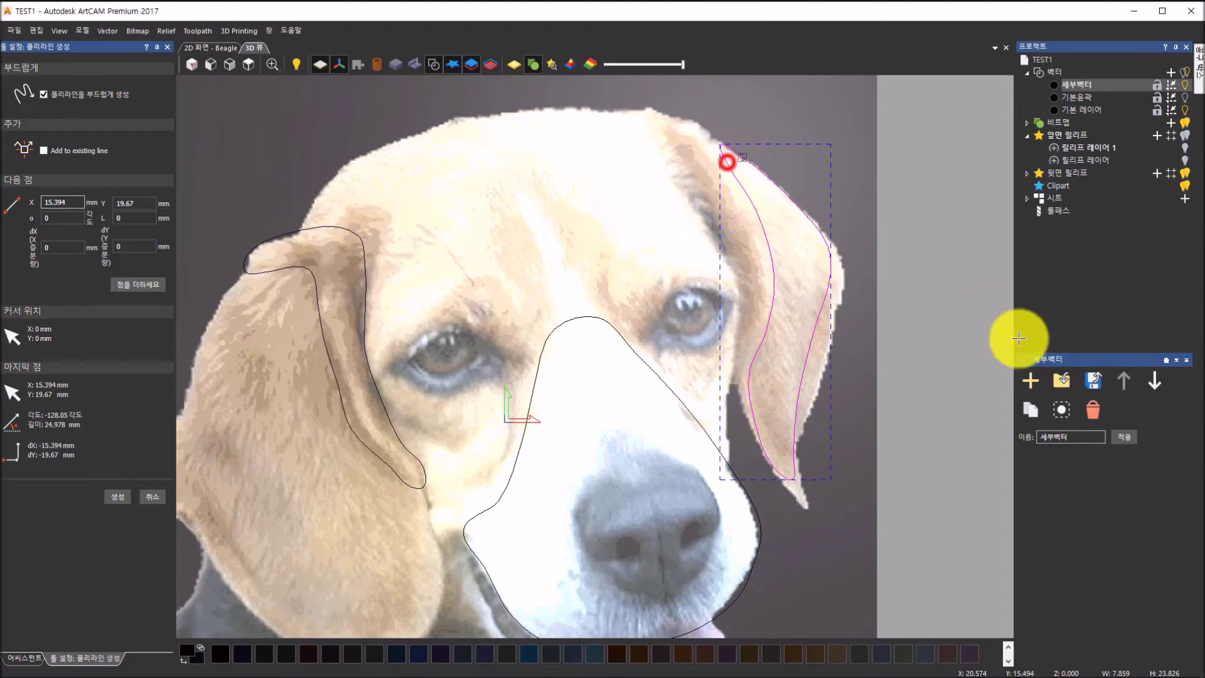
# Trace the brow and eye area beside the large ear as a closed smooth polyline about 13.2 by 20.3 mm, from the forehead to below the eye
pyautogui.scroll(-1, 842, 364)
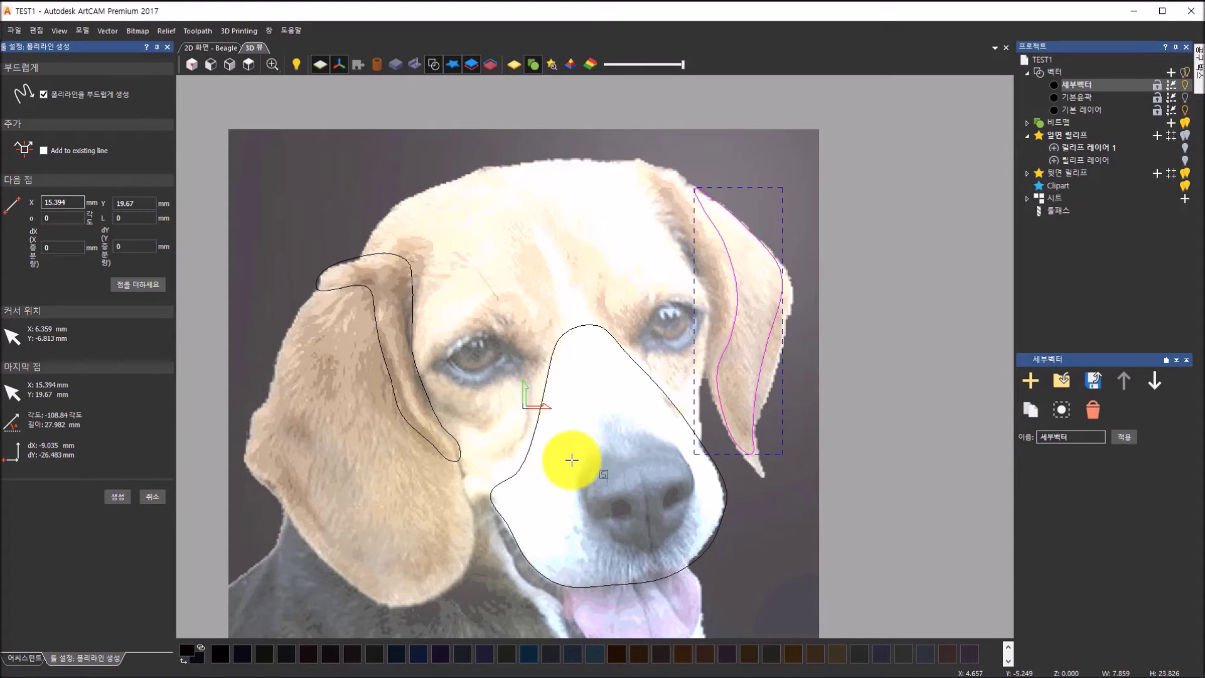
pyautogui.click(555, 299)
pyautogui.click(532, 278)
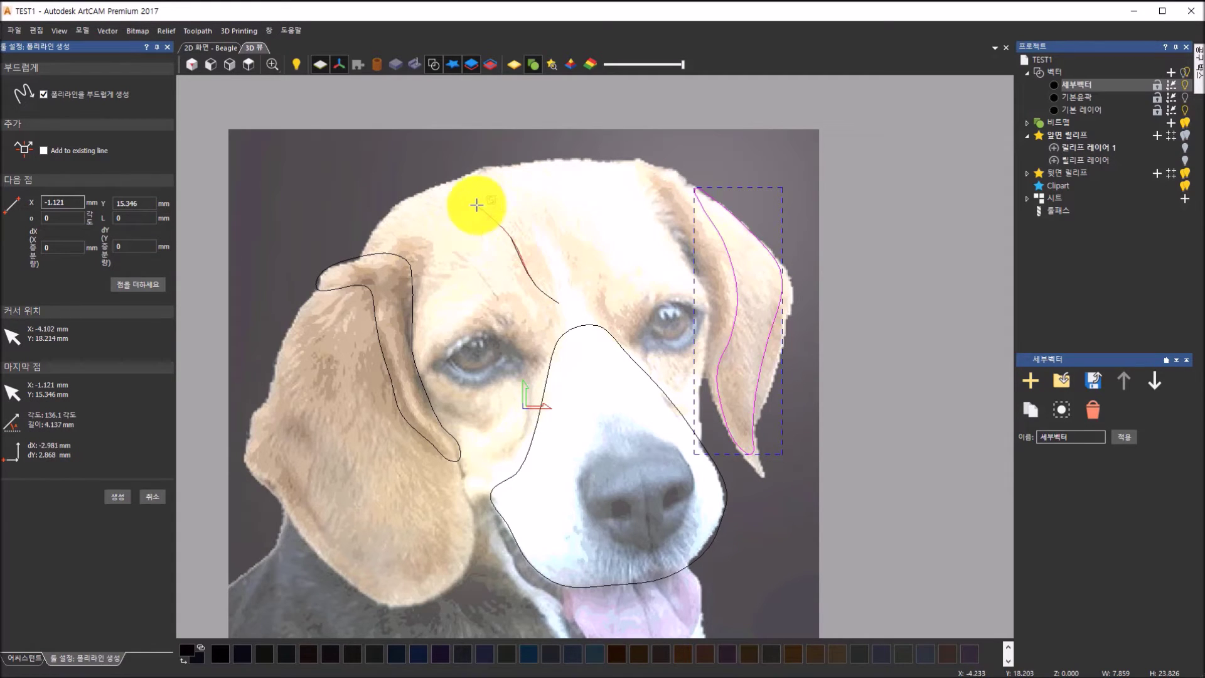
pyautogui.click(419, 264)
pyautogui.click(412, 315)
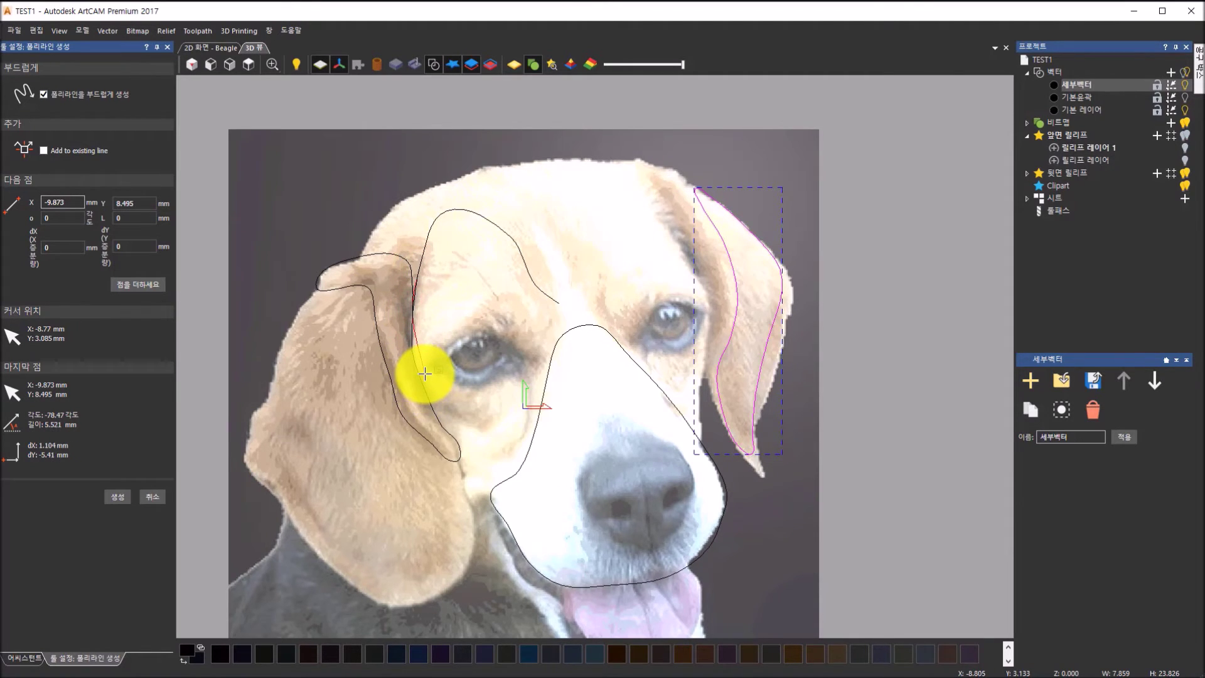
pyautogui.scroll(2, 424, 371)
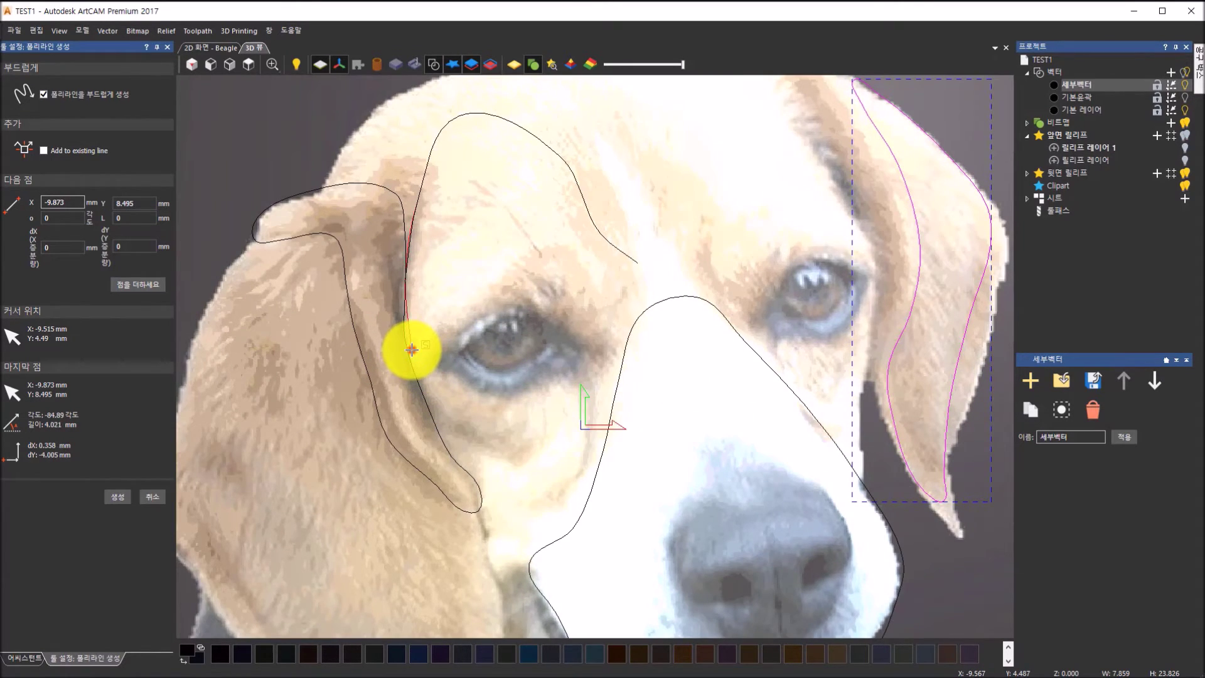
pyautogui.click(412, 349)
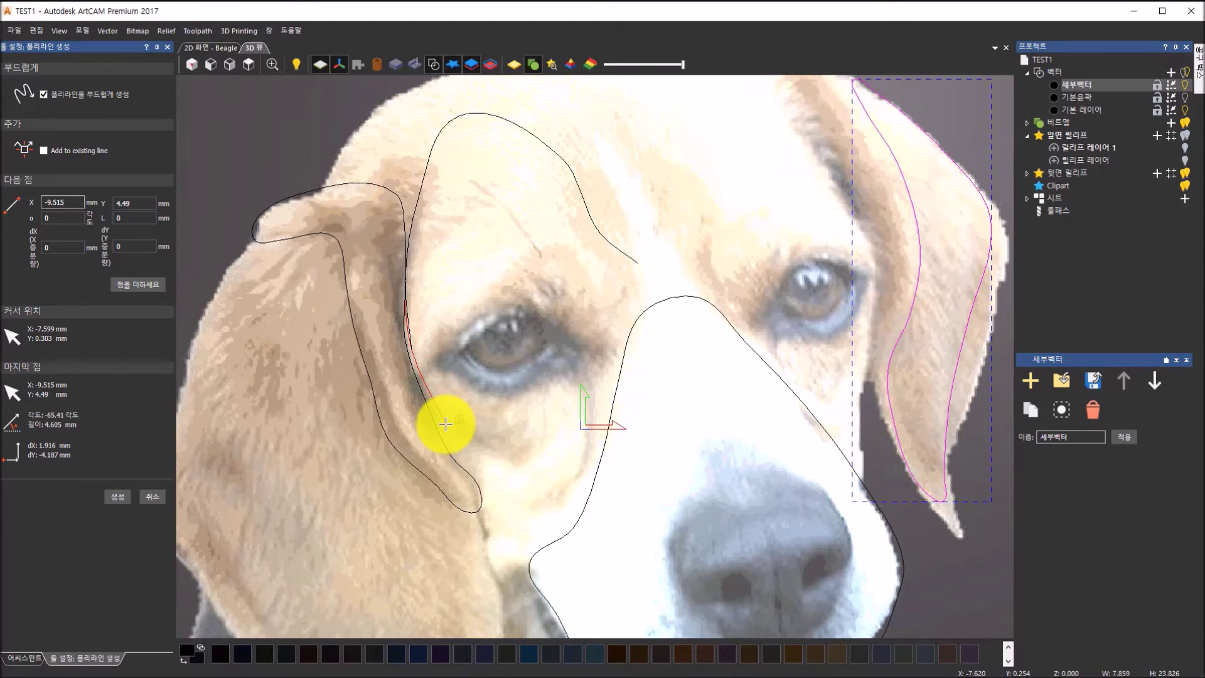
pyautogui.click(446, 433)
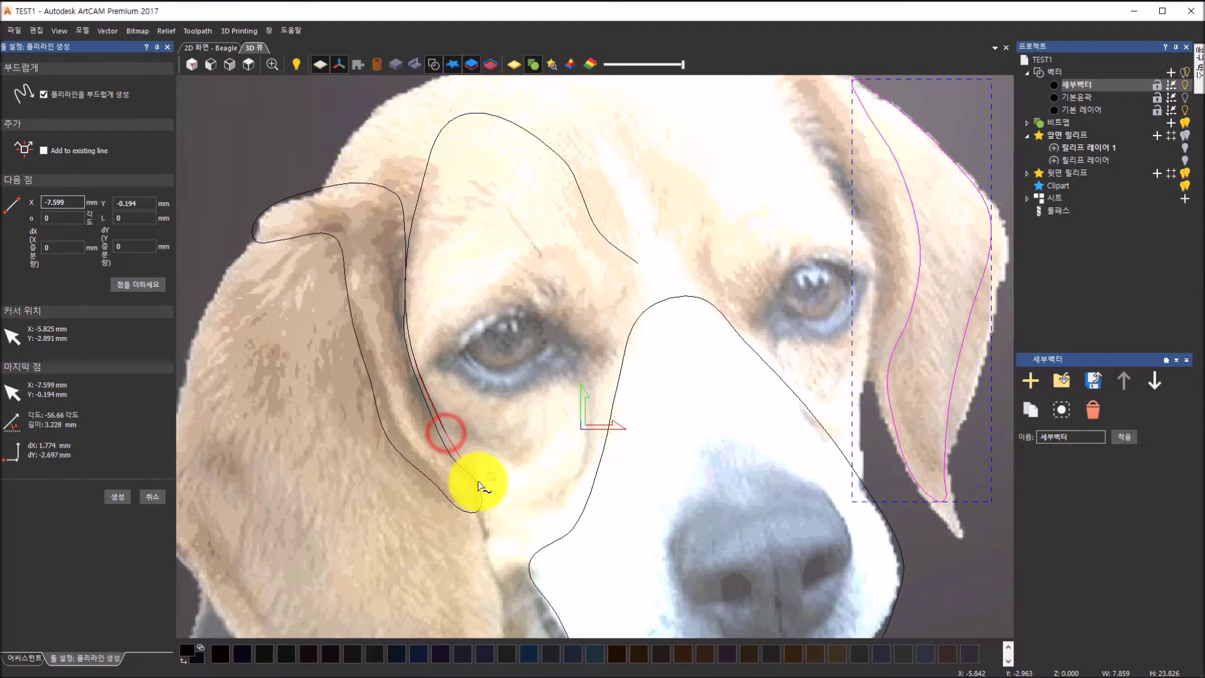
pyautogui.scroll(-1, 481, 478)
pyautogui.scroll(1, 490, 471)
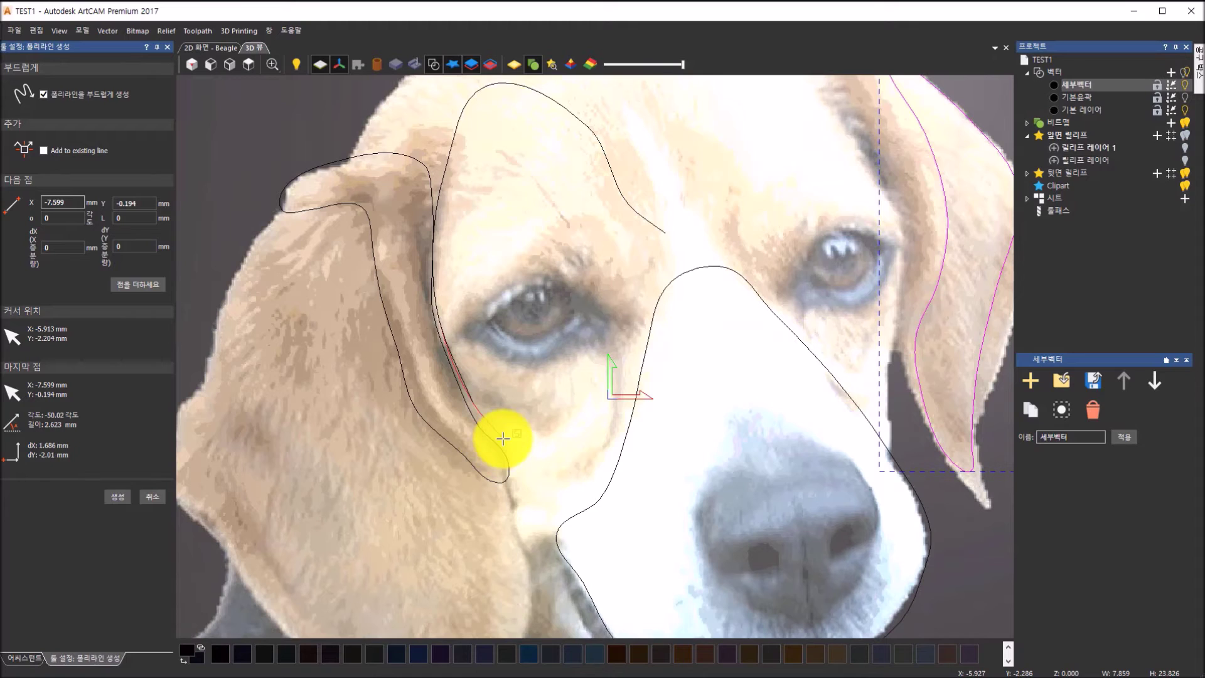
pyautogui.click(502, 442)
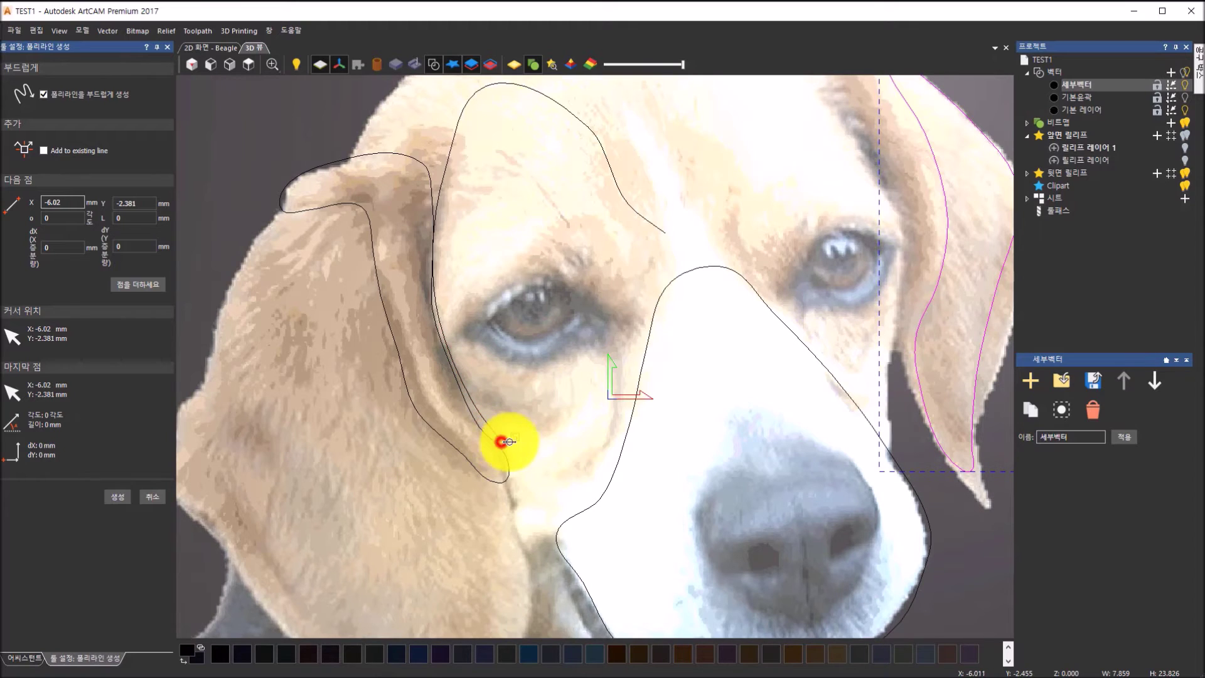
pyautogui.click(579, 408)
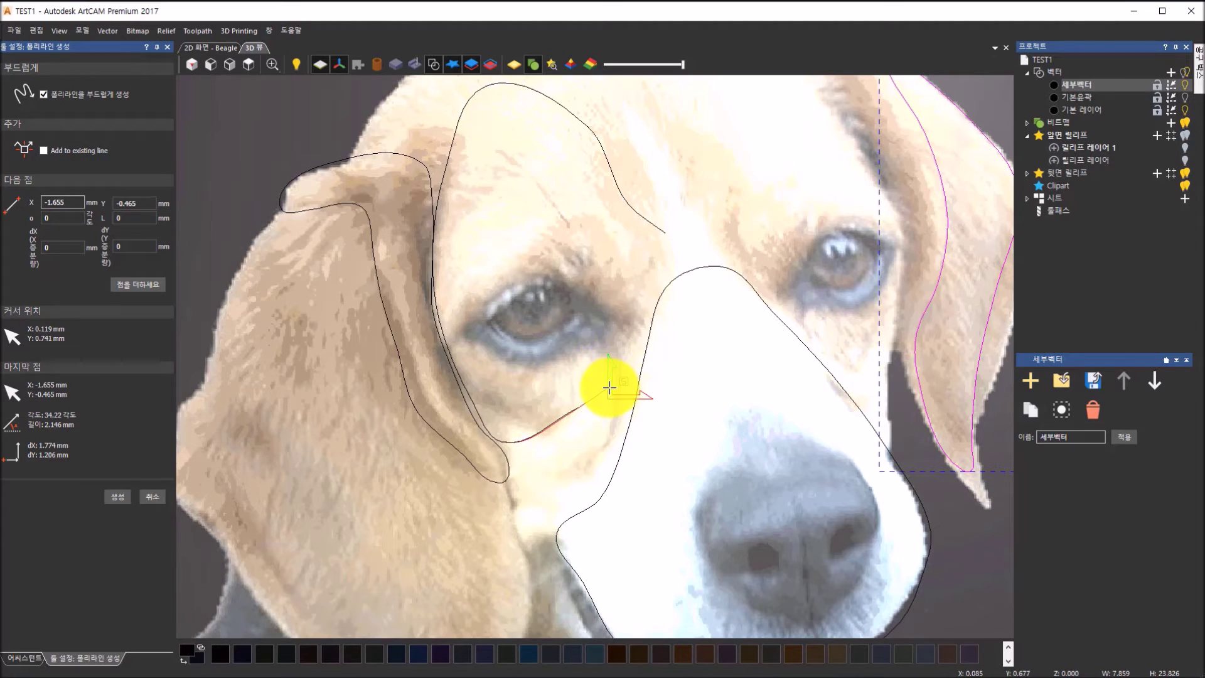
pyautogui.click(610, 387)
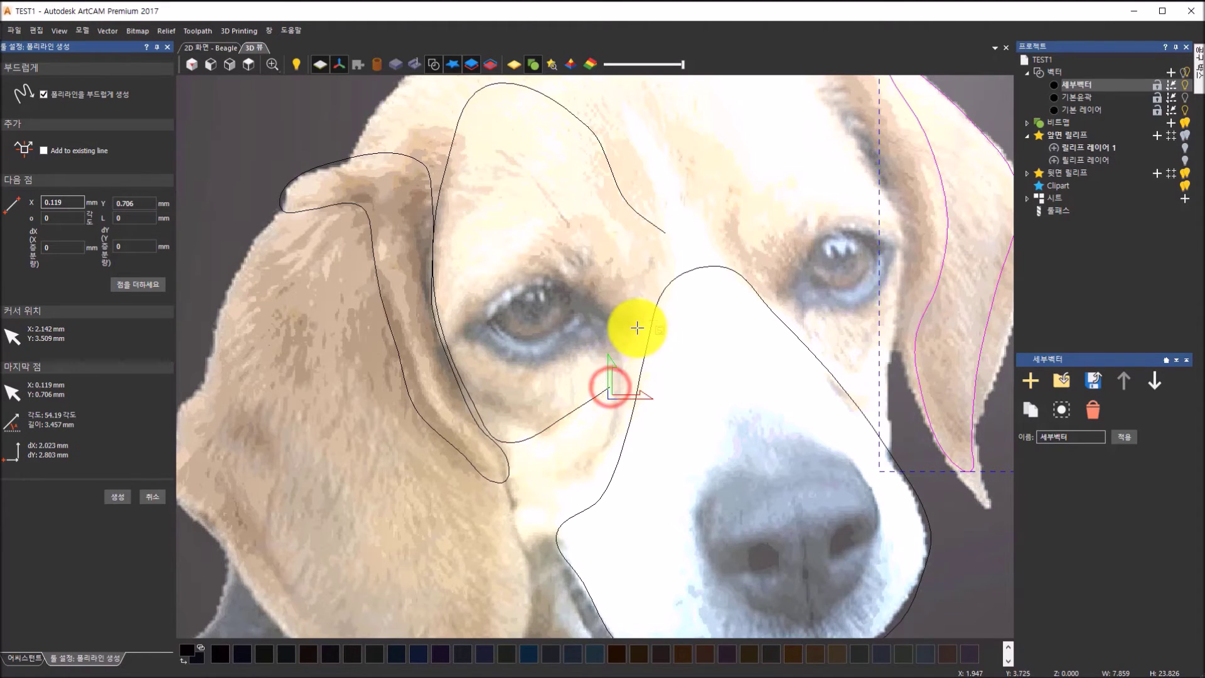
pyautogui.click(637, 328)
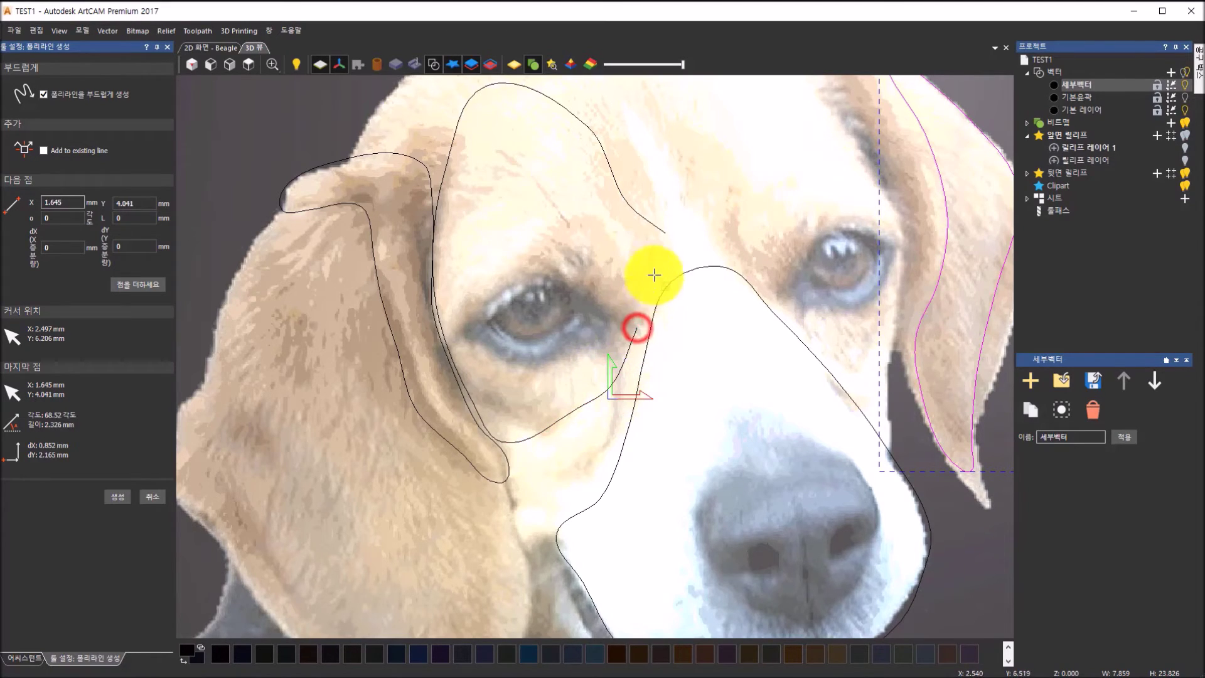
pyautogui.click(665, 234)
# Trace the brow and eye area beside the narrow ear as a closed smooth polyline about 13.4 by 19.9 mm, from the forehead to the cheek
pyautogui.scroll(-3, 778, 257)
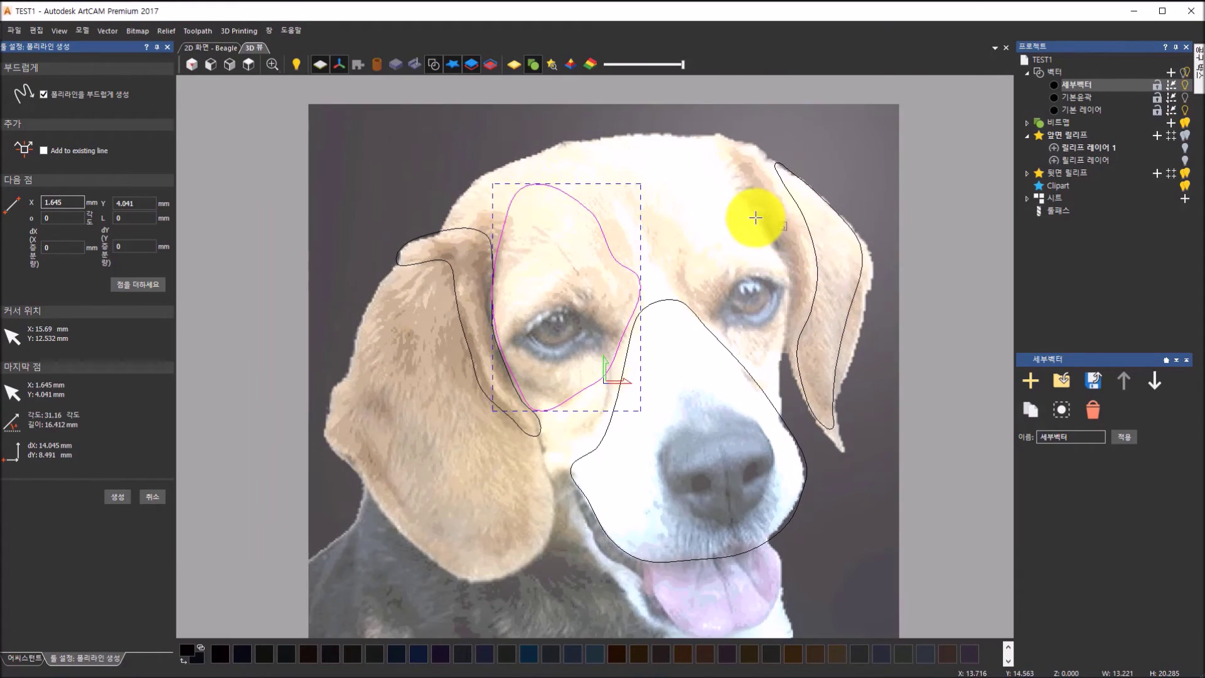
pyautogui.scroll(1, 755, 218)
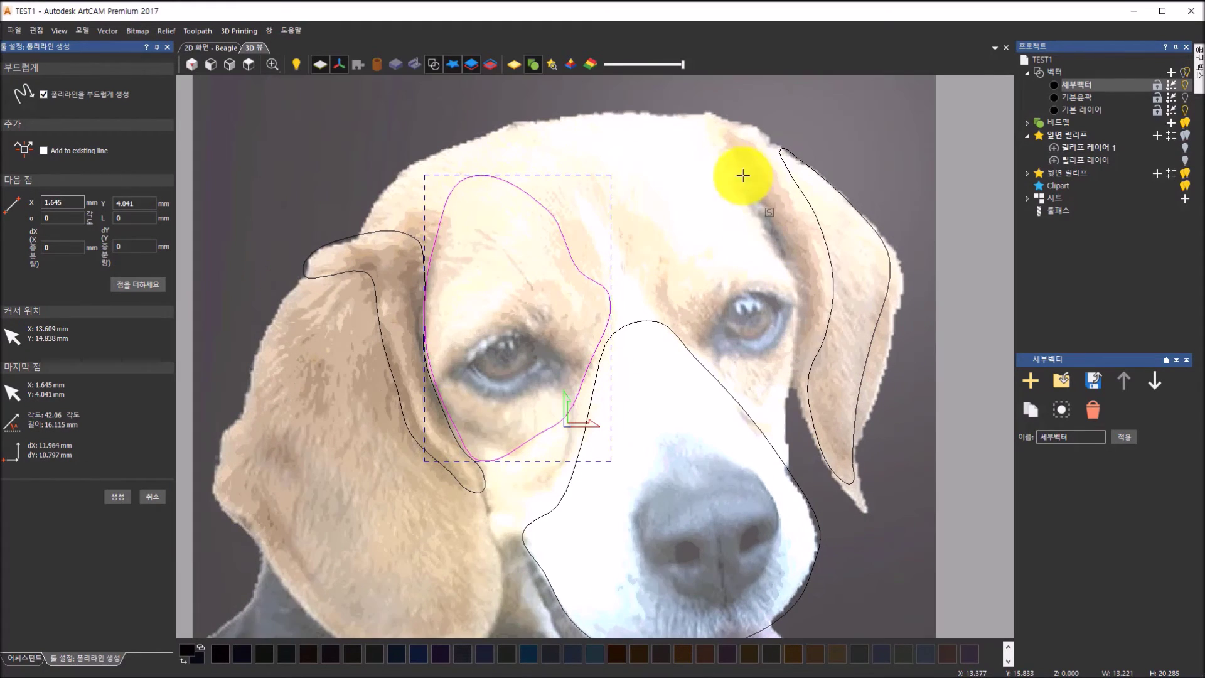
pyautogui.click(647, 299)
pyautogui.click(687, 335)
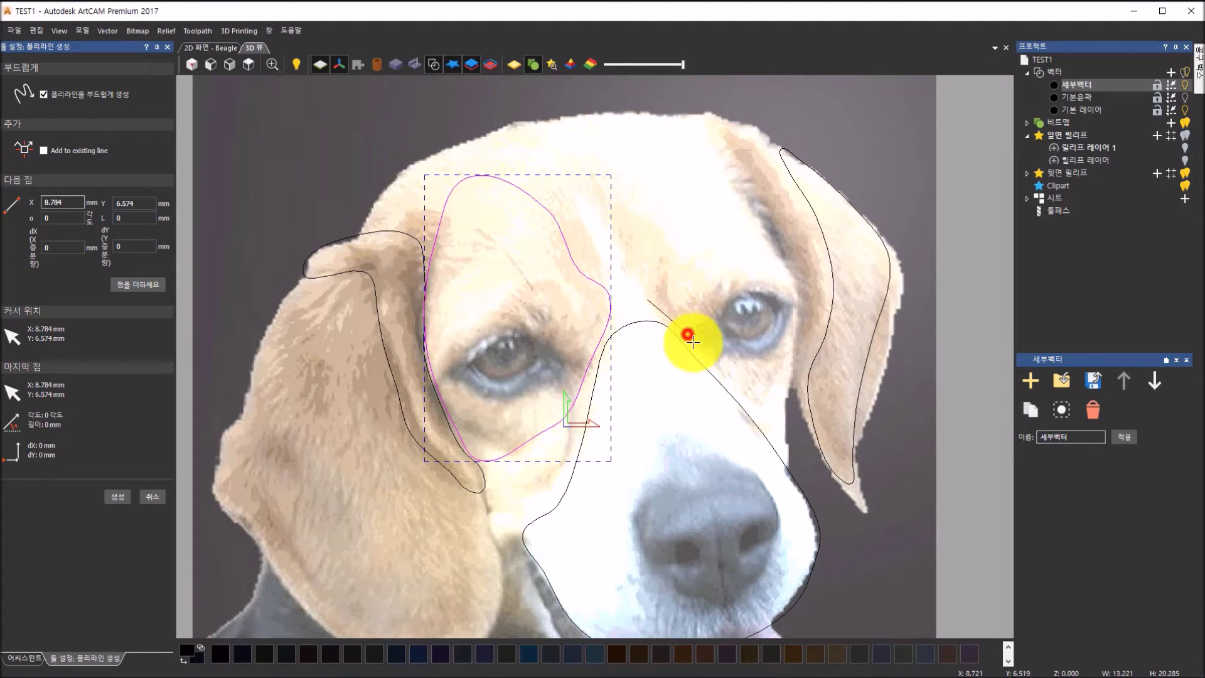
pyautogui.click(726, 371)
pyautogui.click(758, 404)
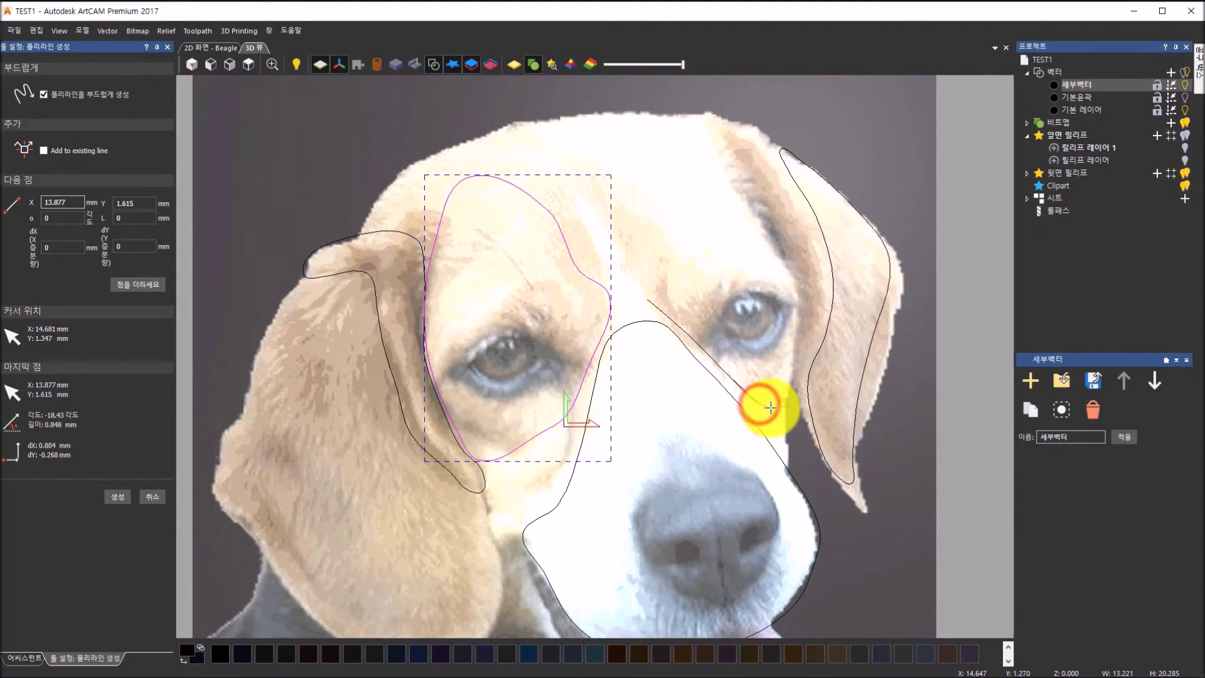
pyautogui.click(771, 408)
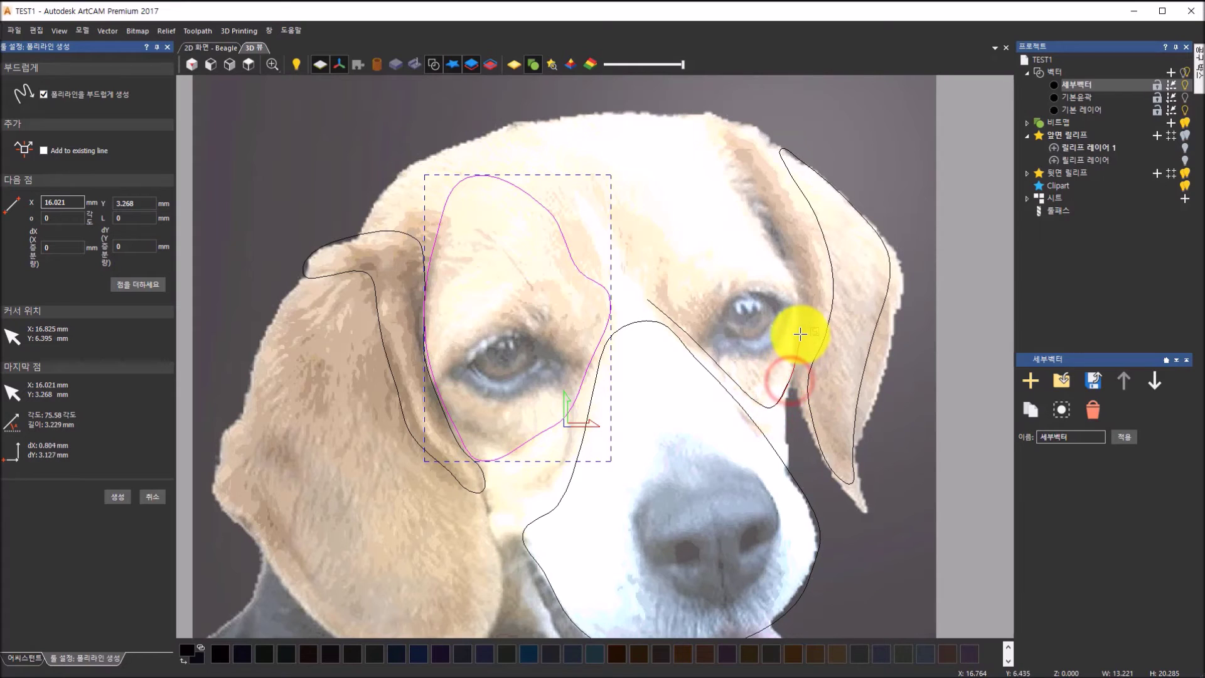
pyautogui.click(801, 302)
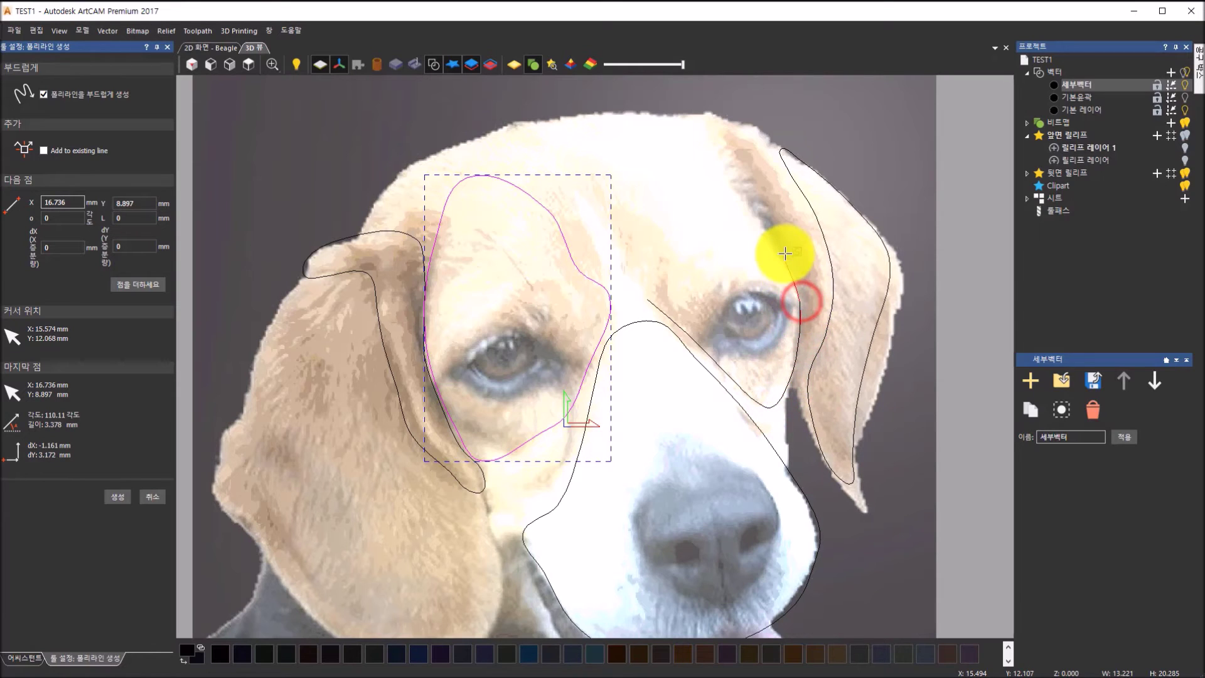
pyautogui.click(784, 252)
pyautogui.click(742, 184)
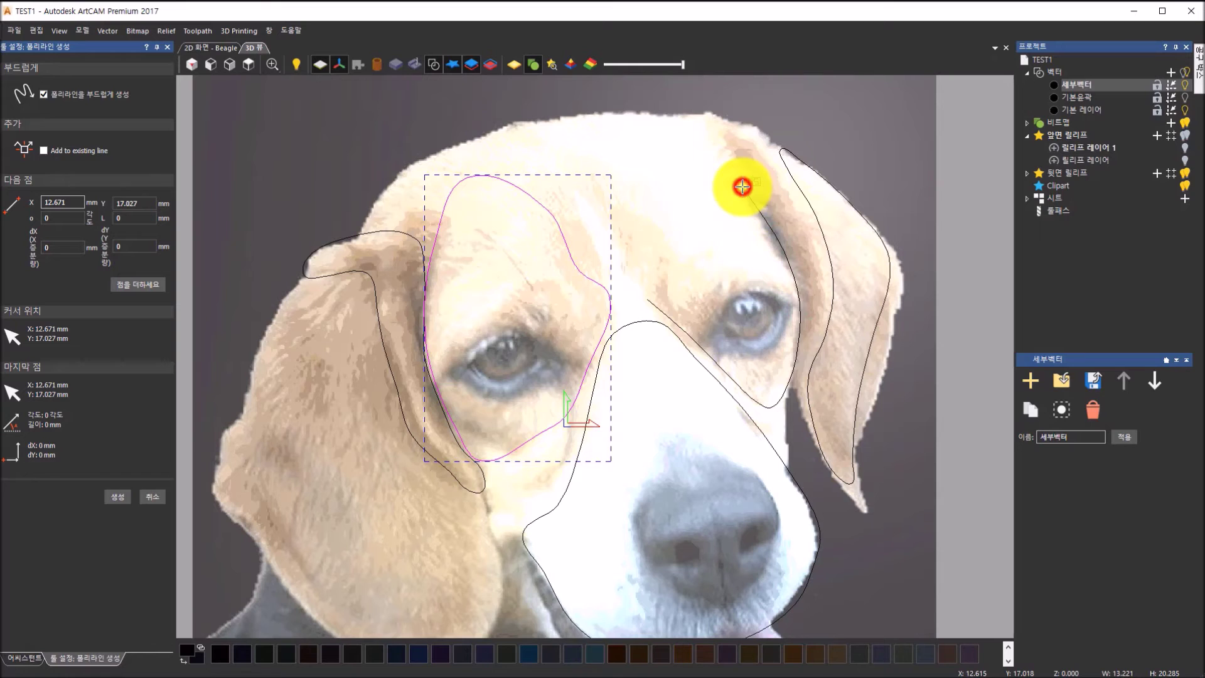
pyautogui.click(702, 143)
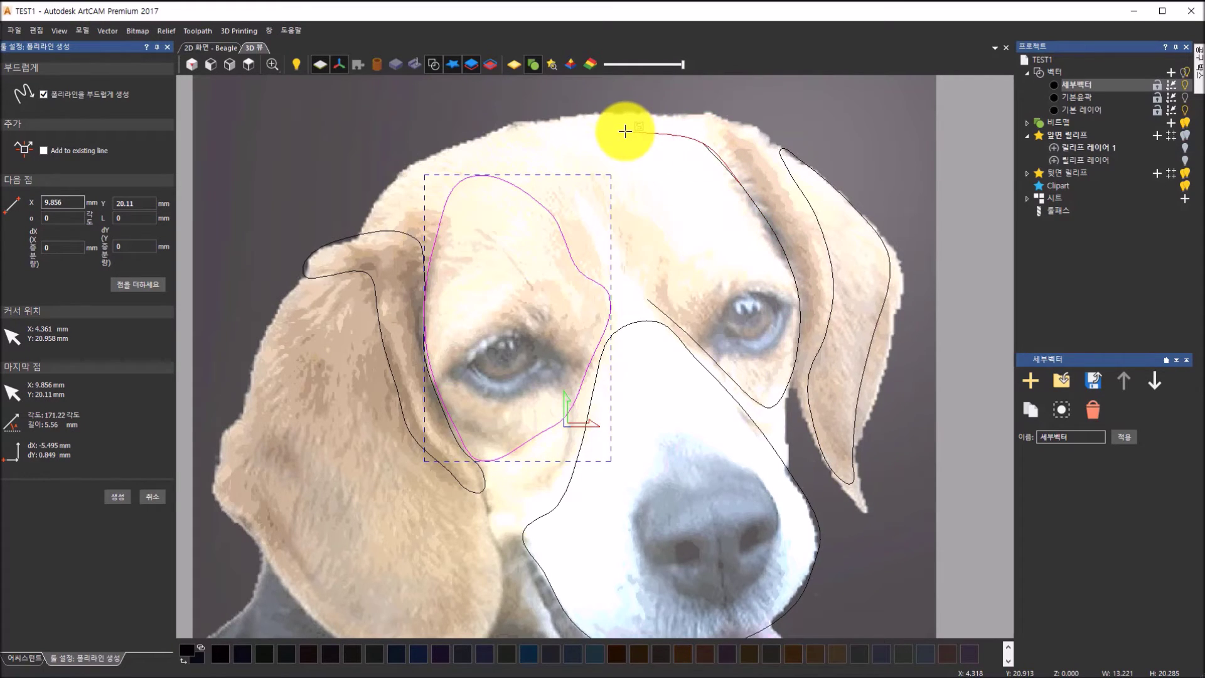
pyautogui.click(655, 128)
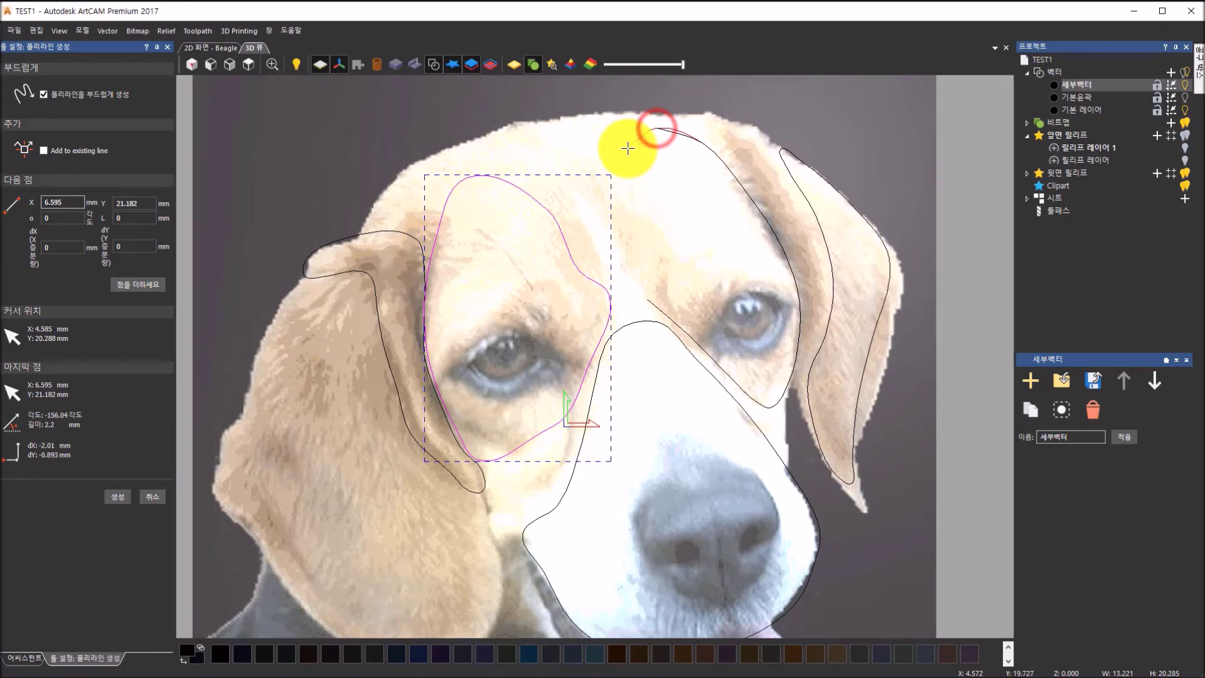
pyautogui.click(623, 155)
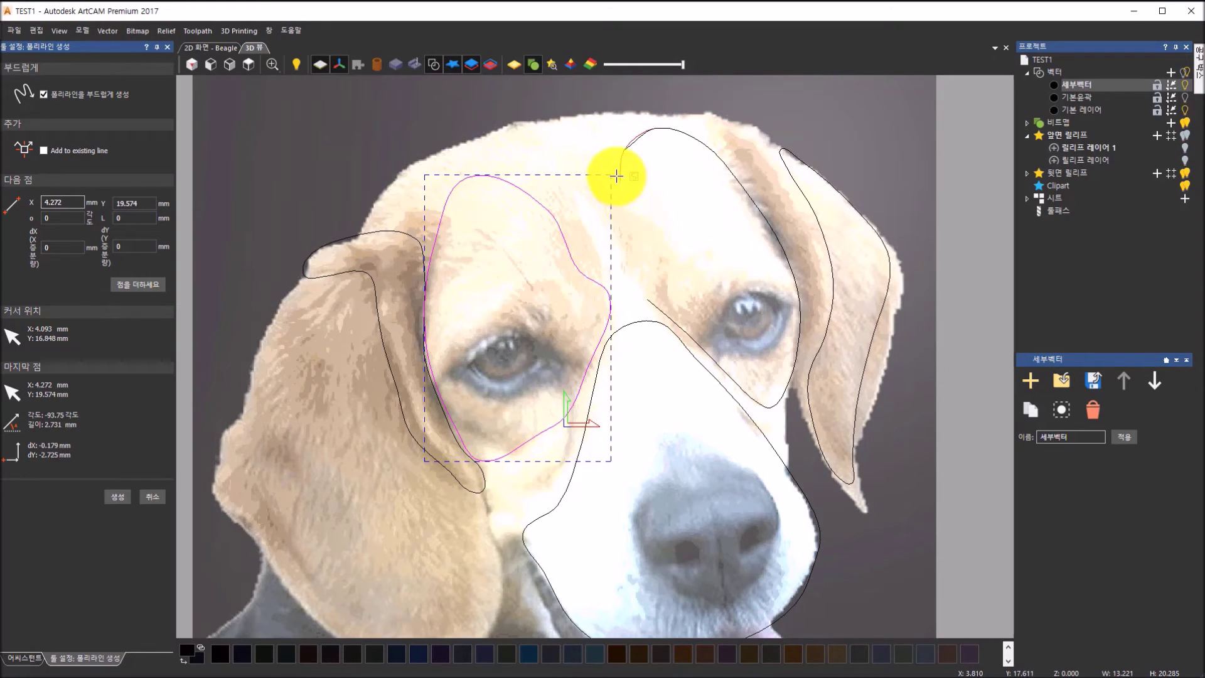
pyautogui.click(615, 179)
pyautogui.click(612, 208)
pyautogui.click(626, 255)
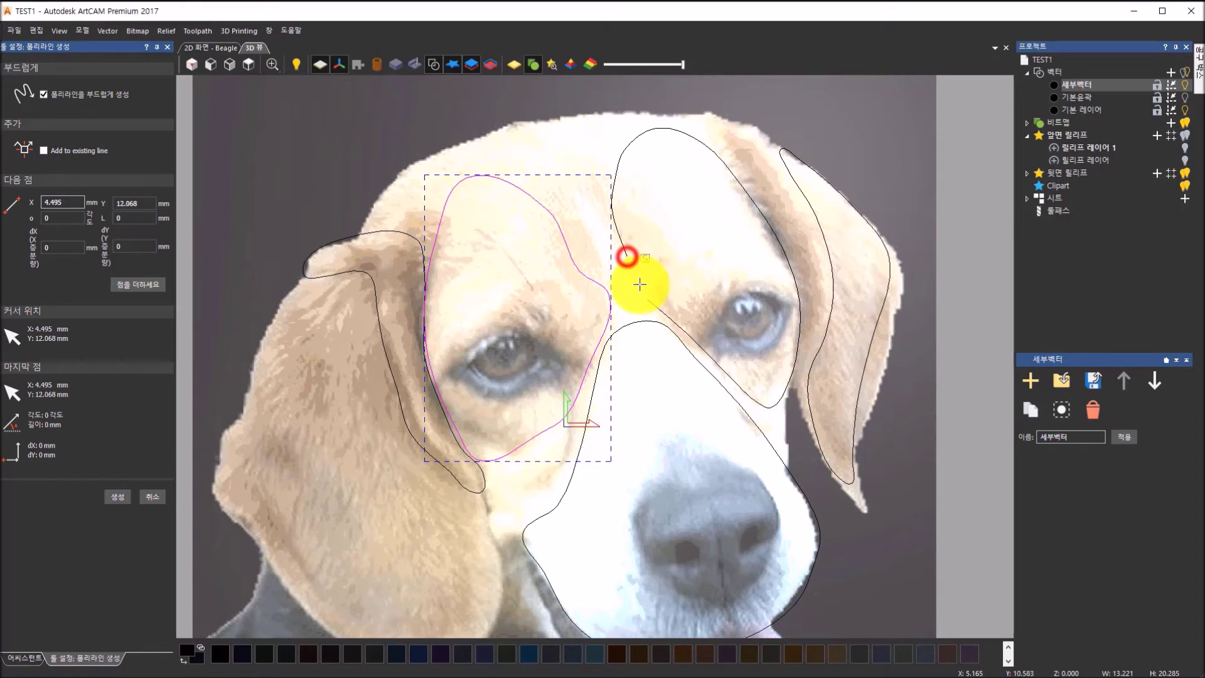
pyautogui.click(646, 299)
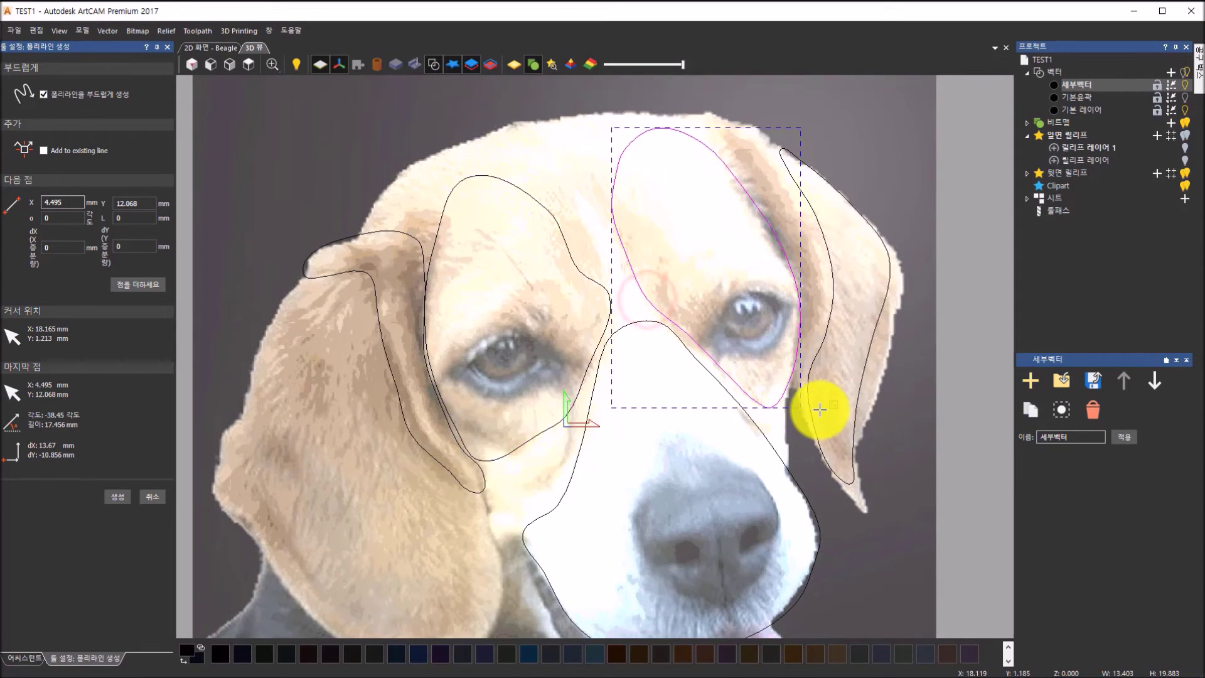
# Trace the nose as a closed smooth polyline about 11.1 by 10.3 mm within the muzzle outline and finish polyline creation
pyautogui.scroll(-2, 820, 409)
pyautogui.scroll(3, 732, 505)
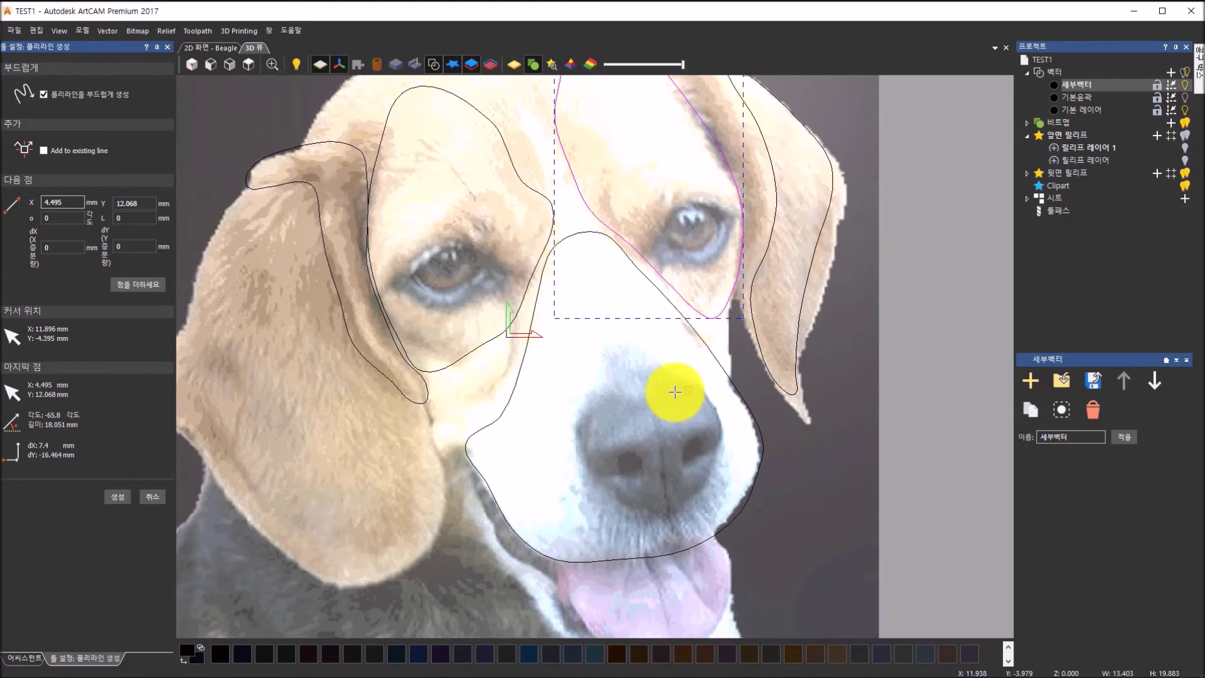
pyautogui.click(704, 384)
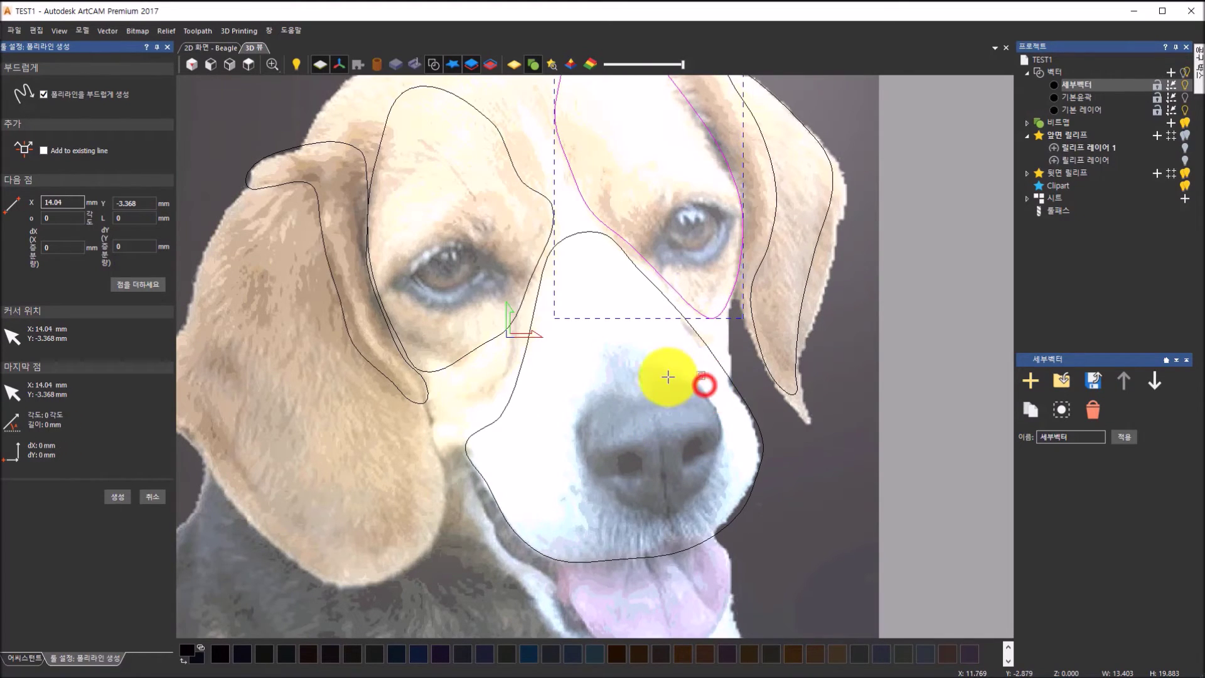
pyautogui.click(648, 376)
pyautogui.click(596, 381)
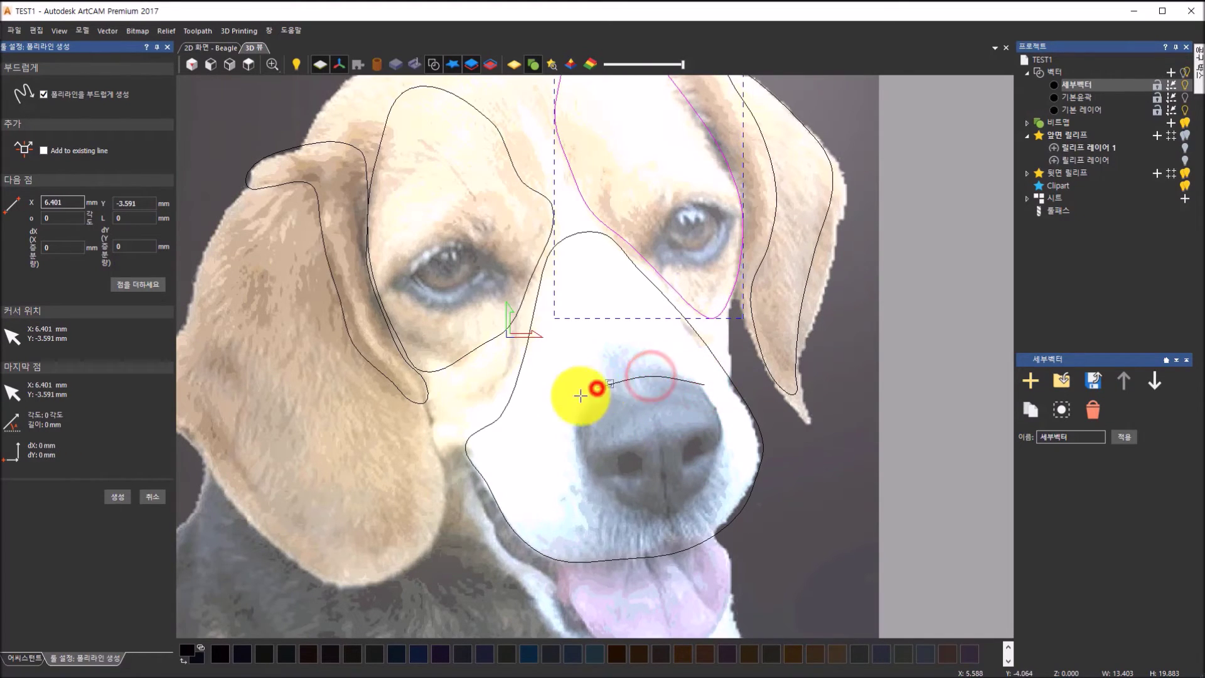
pyautogui.click(571, 431)
pyautogui.click(593, 489)
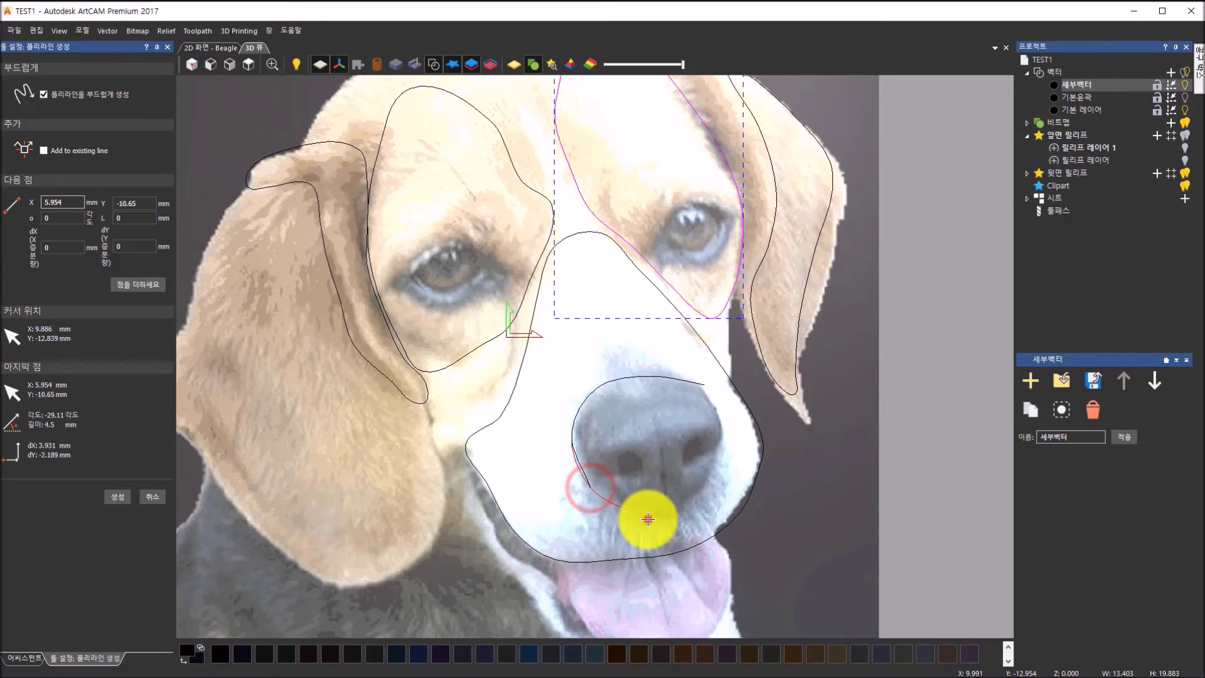
pyautogui.click(648, 519)
pyautogui.click(681, 515)
pyautogui.click(715, 481)
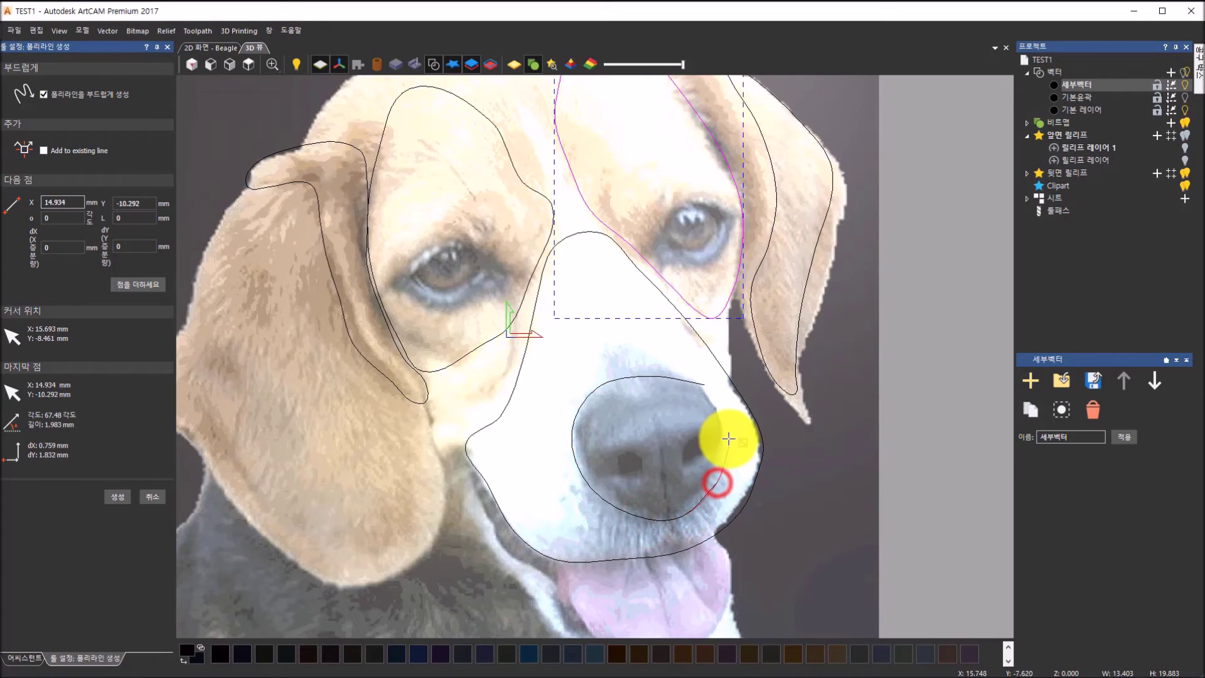
pyautogui.click(726, 435)
pyautogui.click(702, 385)
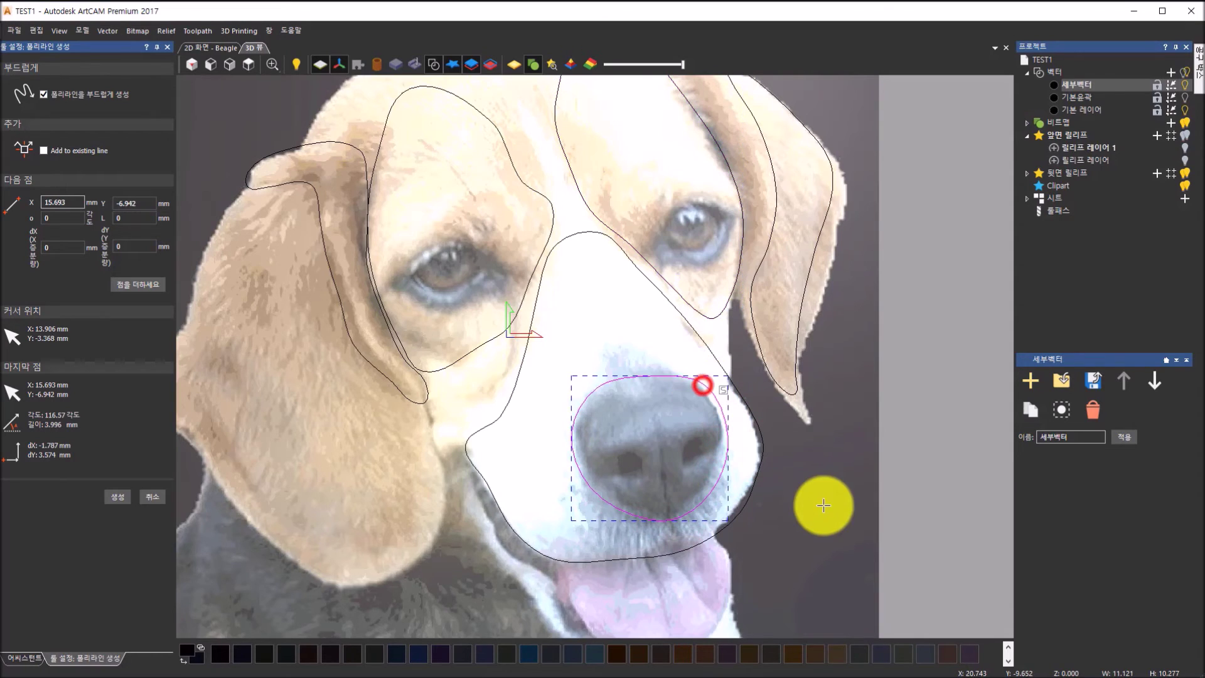
pyautogui.scroll(-1, 816, 486)
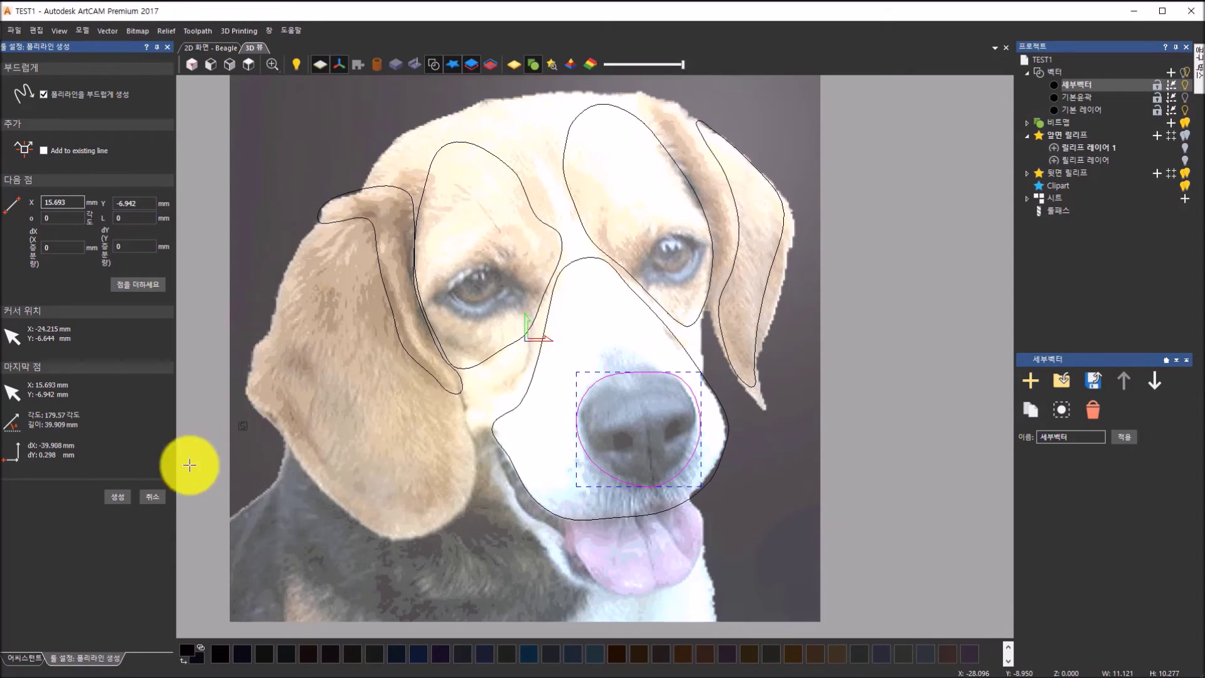
pyautogui.click(157, 497)
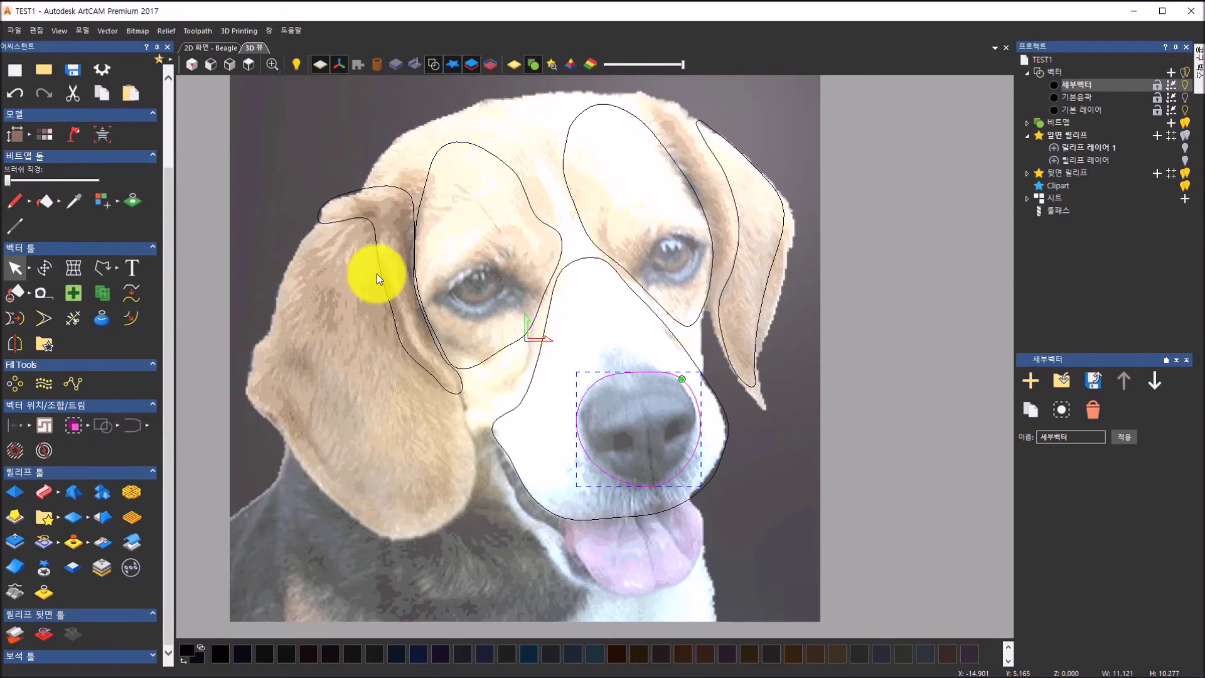
# Node-edit the large ear's fold outline so its upper and face-side edges follow the fold in the photo, clear of the eye-area outline
pyautogui.click(393, 314)
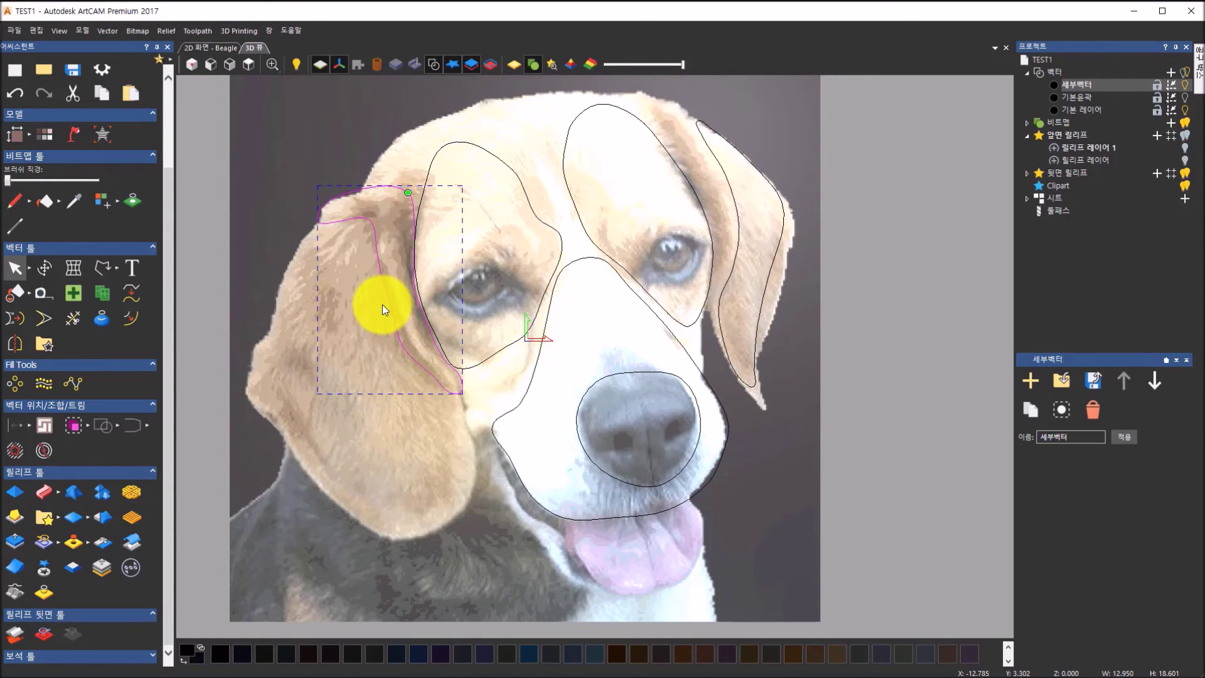
pyautogui.press('n')
pyautogui.scroll(2, 401, 205)
pyautogui.scroll(1, 401, 205)
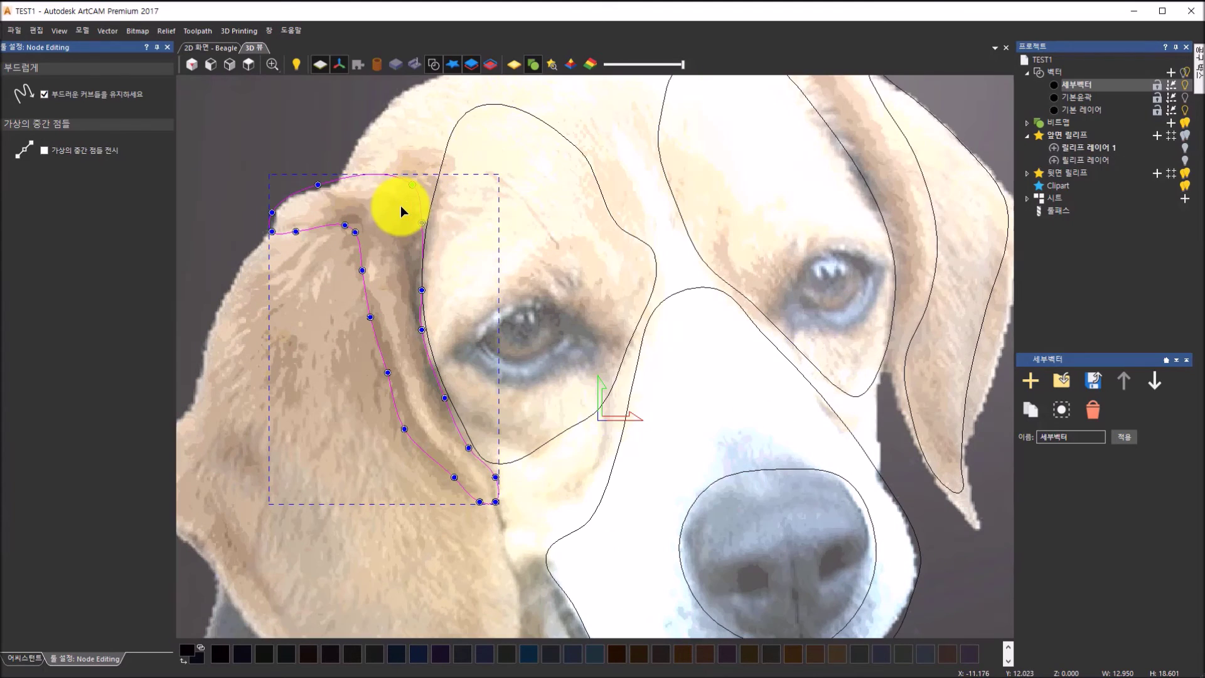
pyautogui.moveTo(317, 185); pyautogui.dragTo(410, 235)
pyautogui.moveTo(422, 289); pyautogui.dragTo(412, 292)
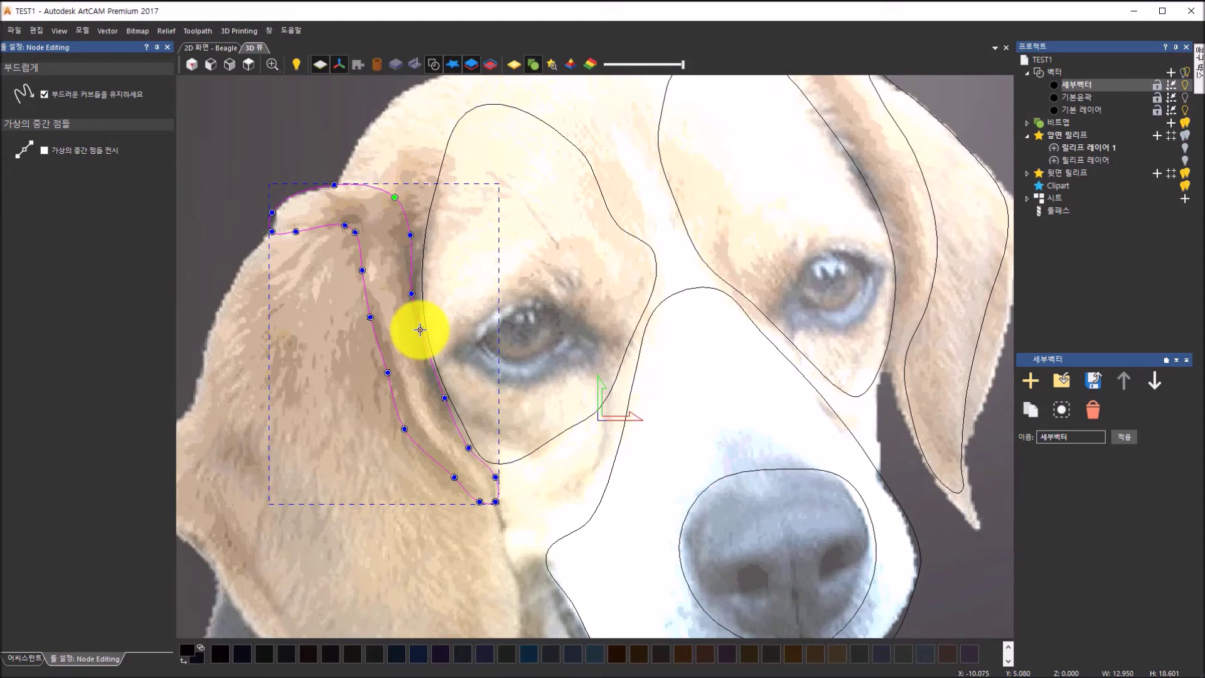
pyautogui.click(469, 448)
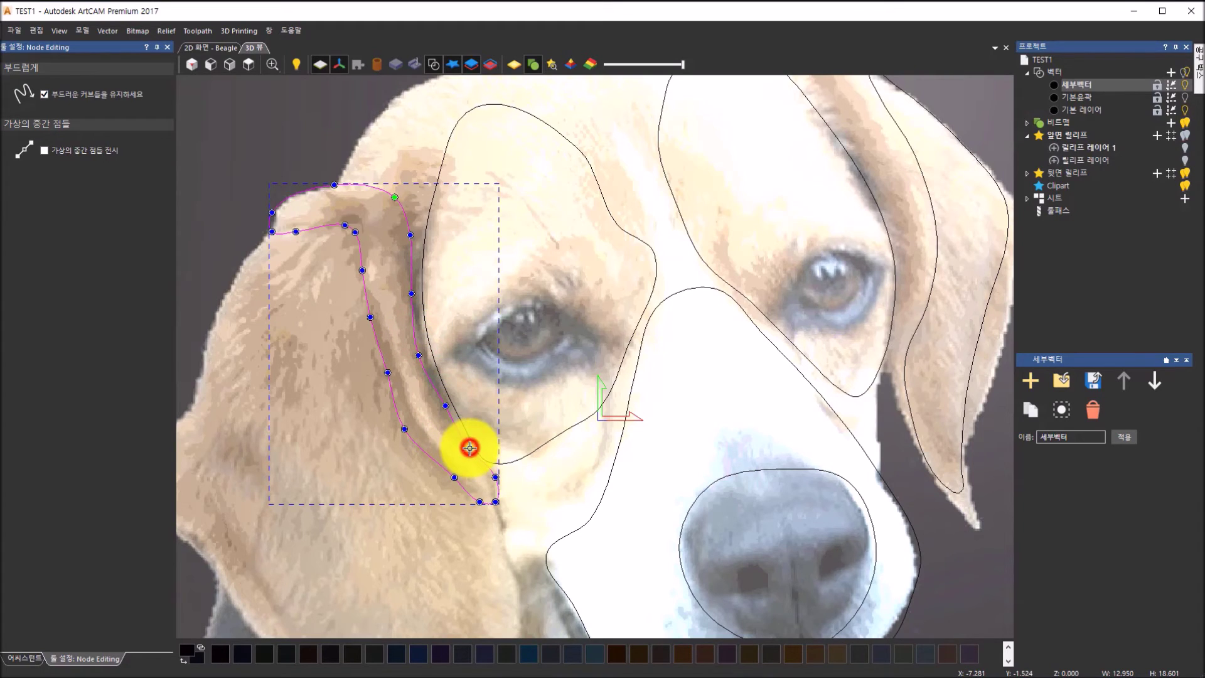
# Extend the lower end of the large ear's fold outline downward and reshape its nodes into a narrow tip
pyautogui.click(496, 479)
pyautogui.moveTo(499, 484); pyautogui.dragTo(498, 511)
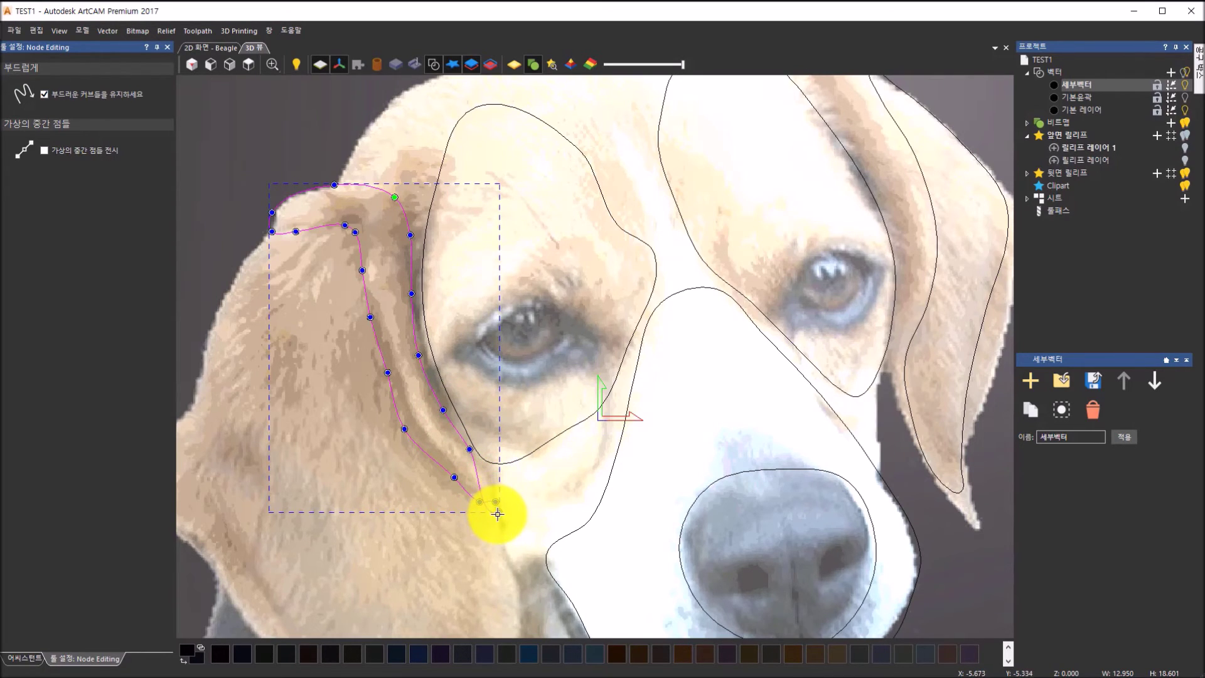
pyautogui.moveTo(498, 514); pyautogui.dragTo(501, 539)
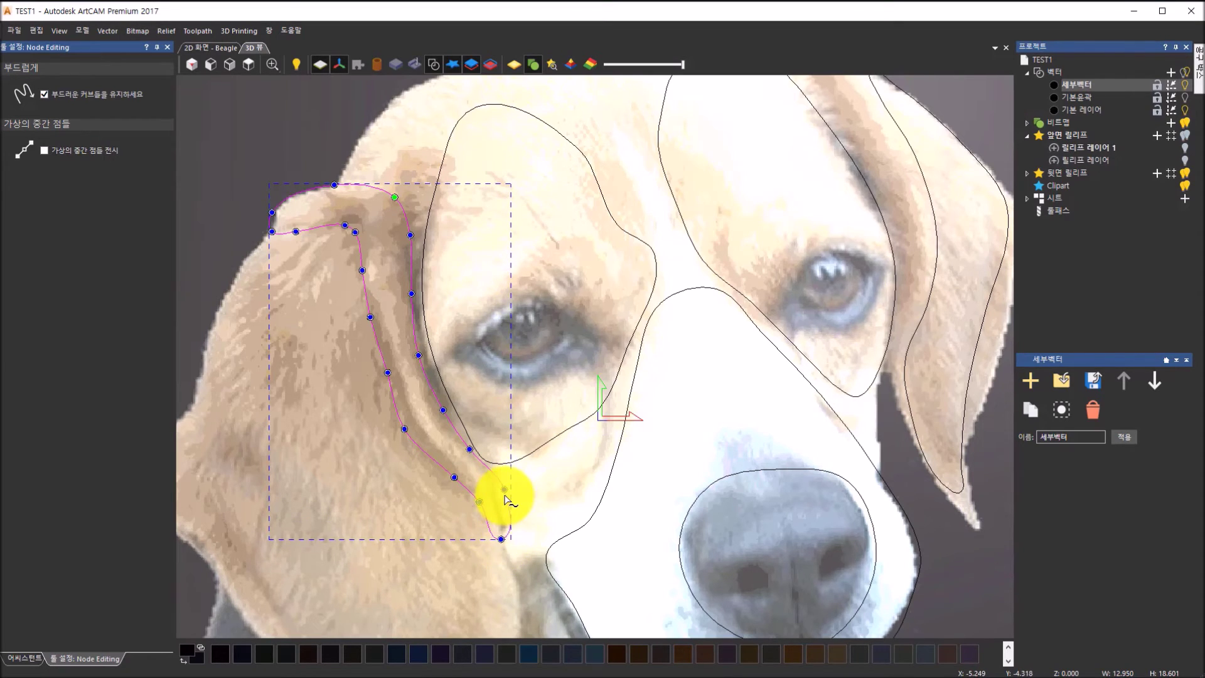
pyautogui.moveTo(505, 492); pyautogui.dragTo(486, 504)
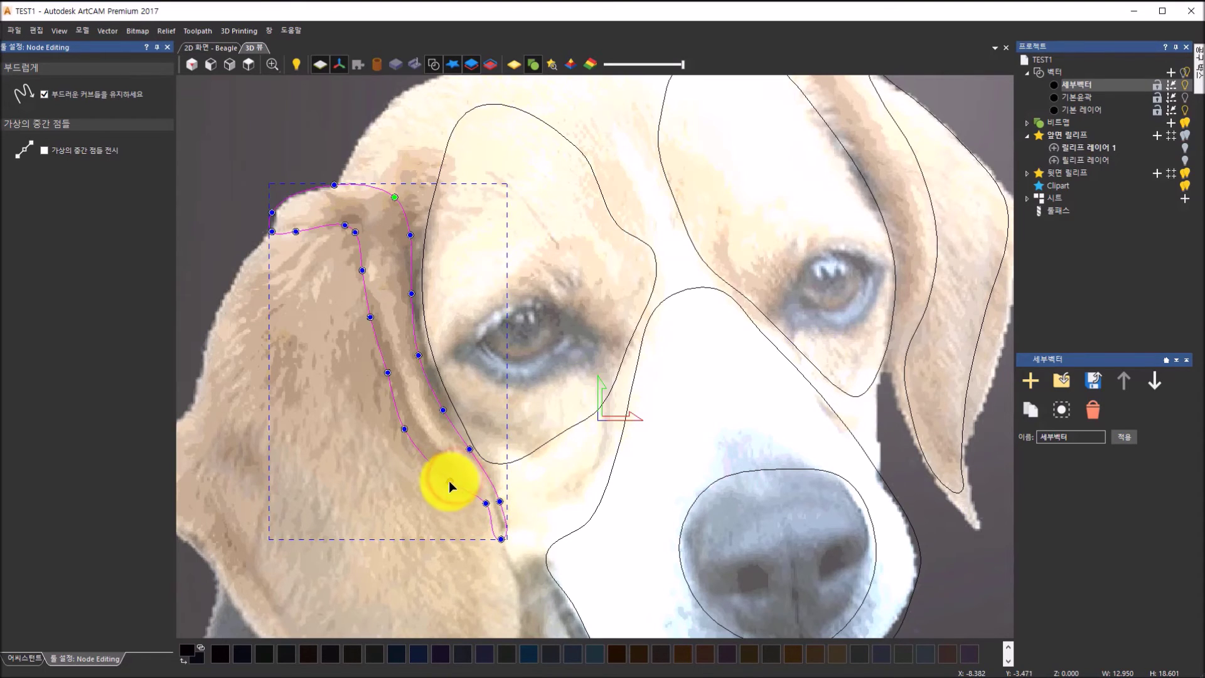
# Fine-tune the nodes along the ear fold outline's outer edge and upper corner, and shorten its lower tip slightly
pyautogui.moveTo(404, 429); pyautogui.dragTo(402, 430)
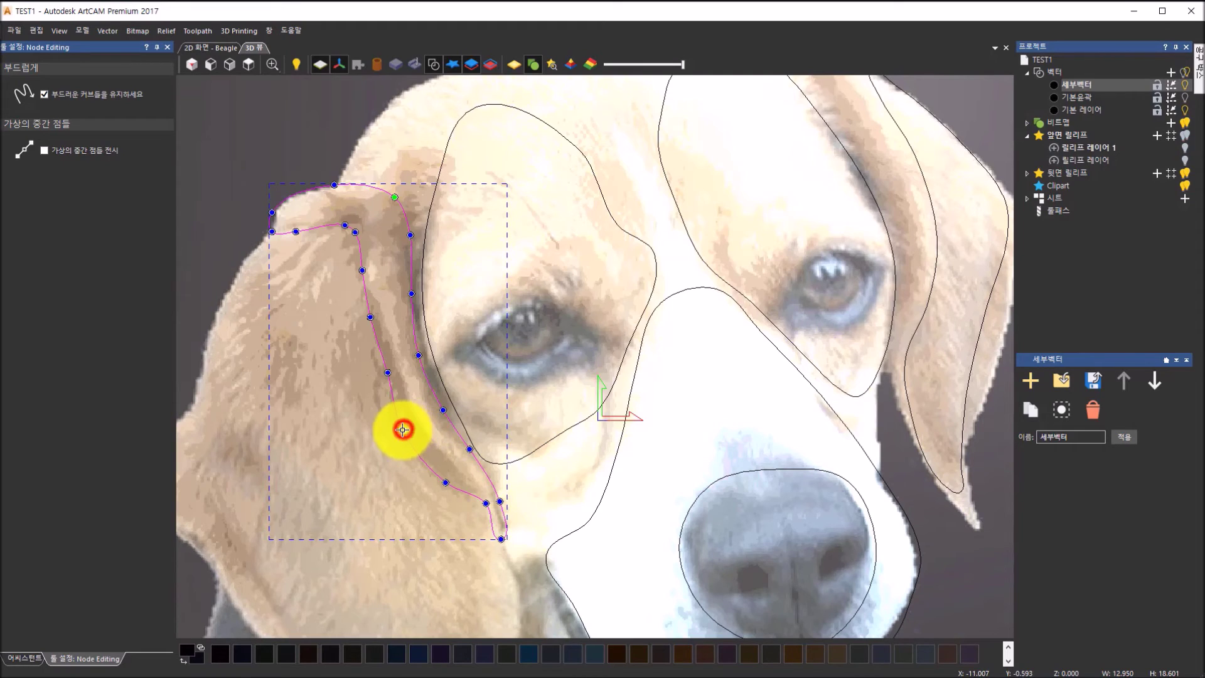
pyautogui.click(389, 373)
pyautogui.click(370, 316)
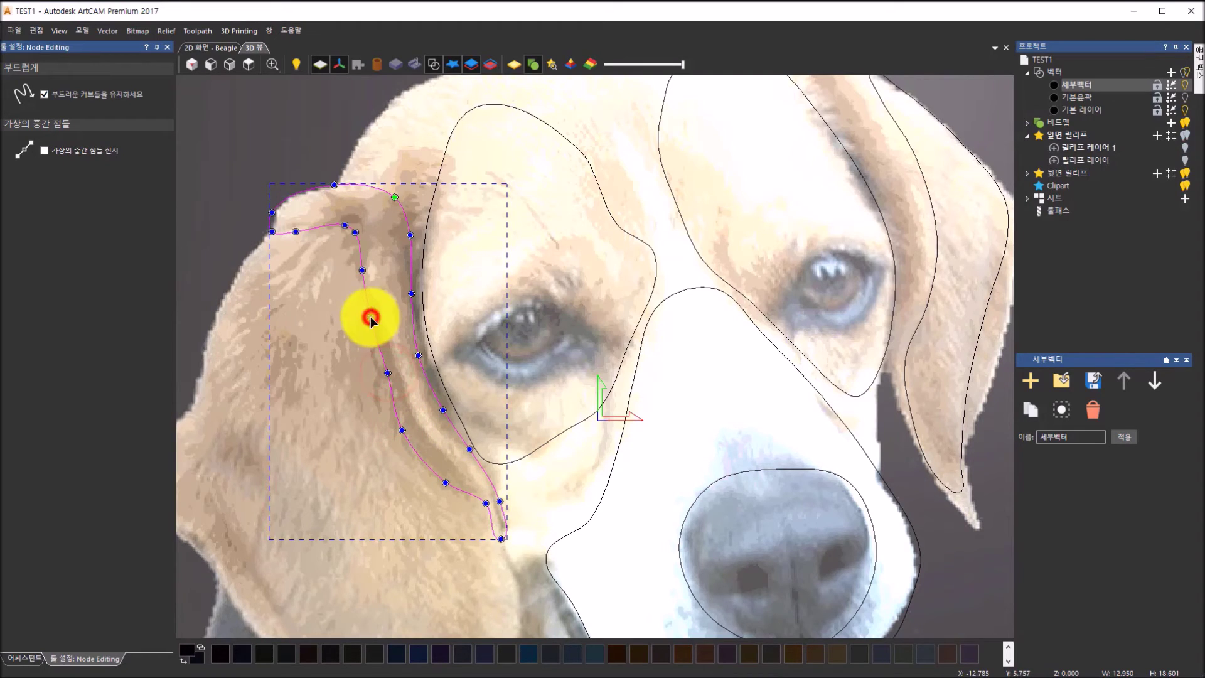
pyautogui.moveTo(353, 230); pyautogui.dragTo(356, 229)
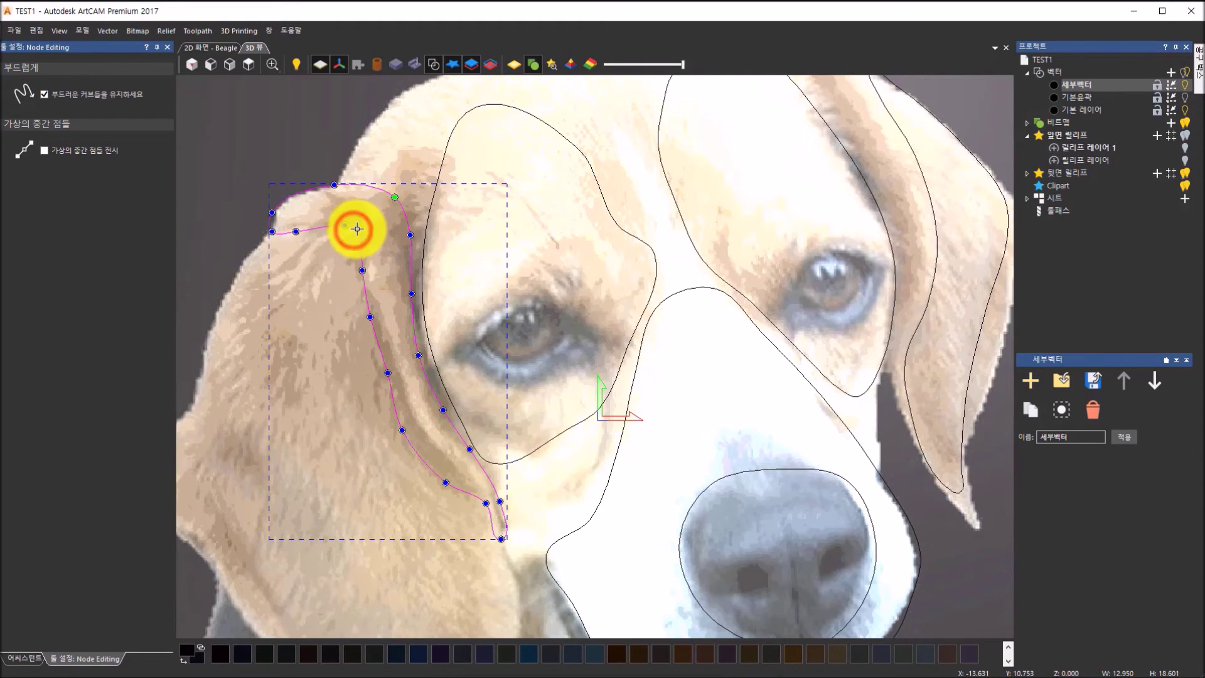
pyautogui.click(345, 226)
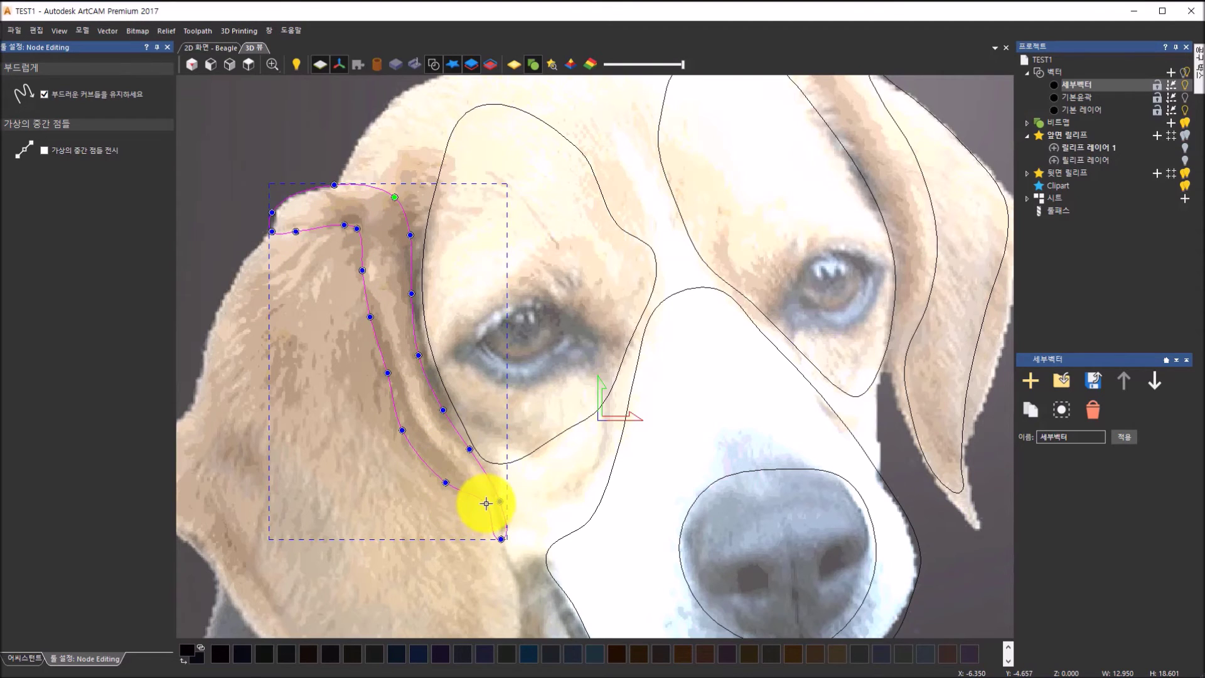
pyautogui.moveTo(500, 538); pyautogui.dragTo(500, 525)
pyautogui.click(446, 480)
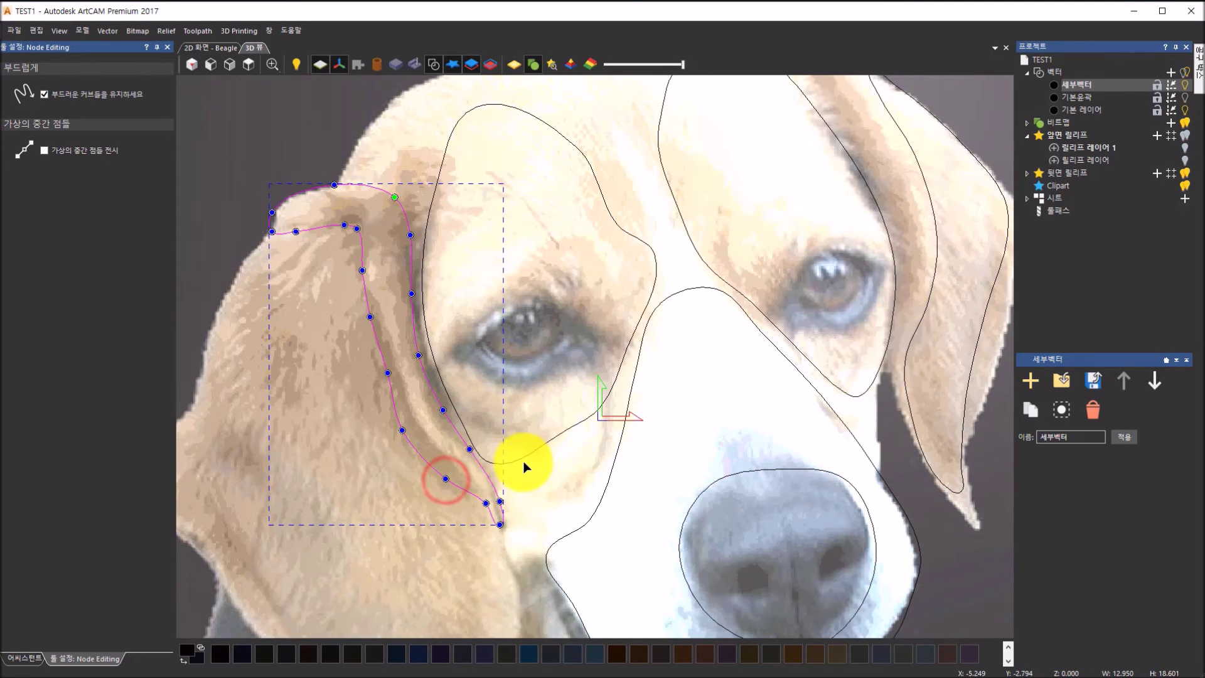
# Raise the bottom edge of the eye-area outline beside the large ear and refit its ear-side nodes along the fold
pyautogui.scroll(-2, 526, 467)
pyautogui.scroll(1, 574, 392)
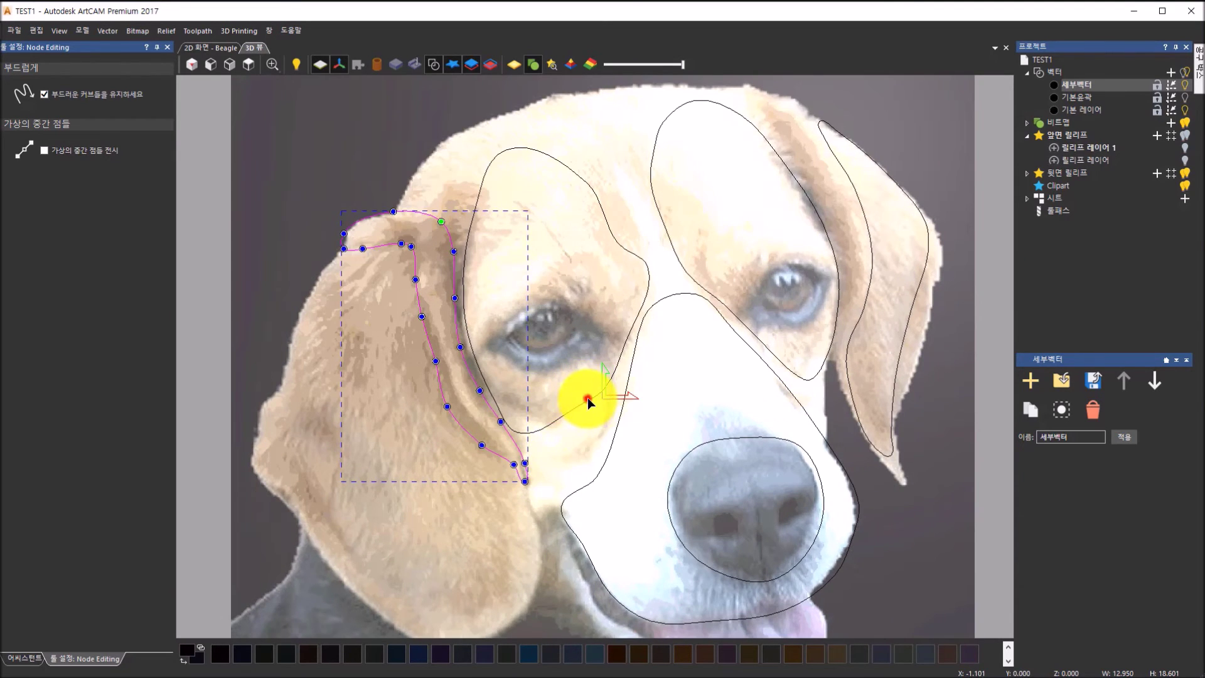
pyautogui.click(587, 398)
pyautogui.click(518, 431)
pyautogui.moveTo(528, 428); pyautogui.dragTo(537, 418)
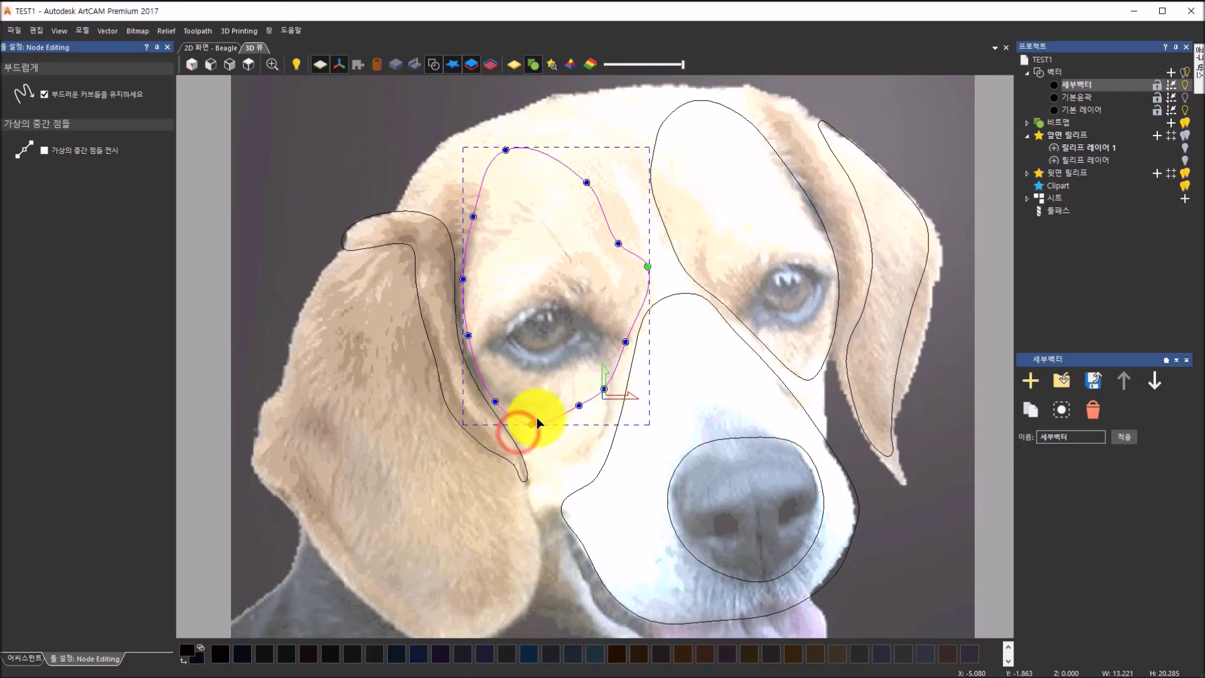
pyautogui.click(495, 400)
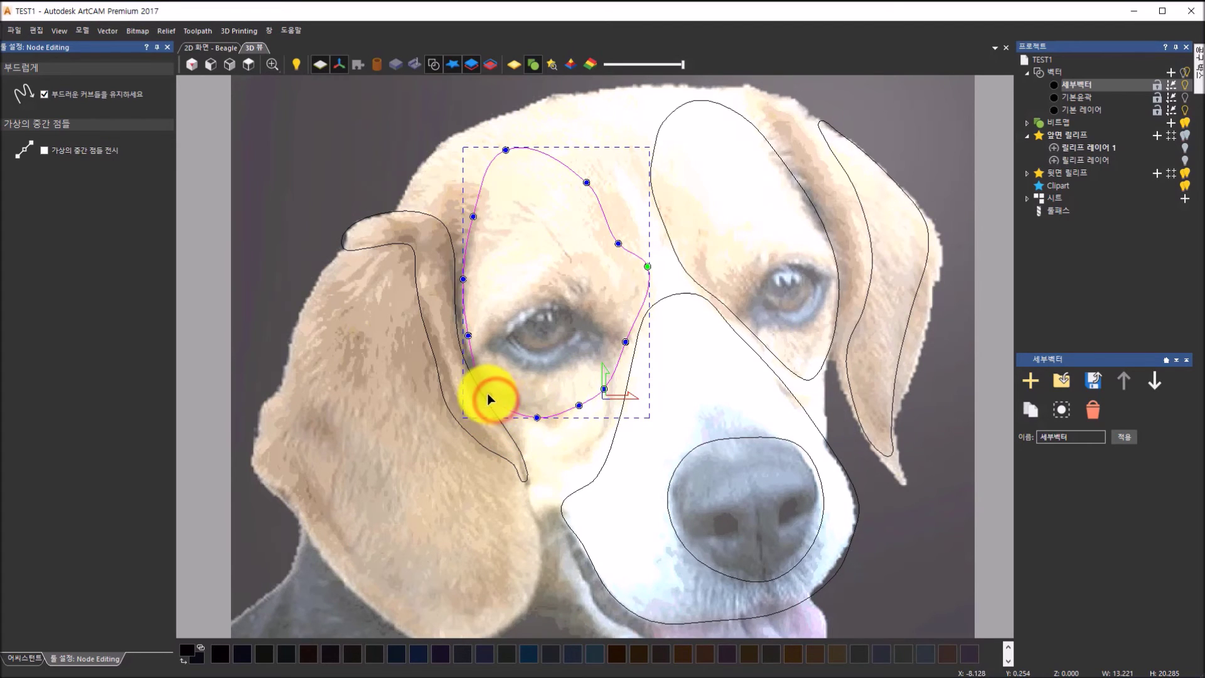
pyautogui.click(466, 337)
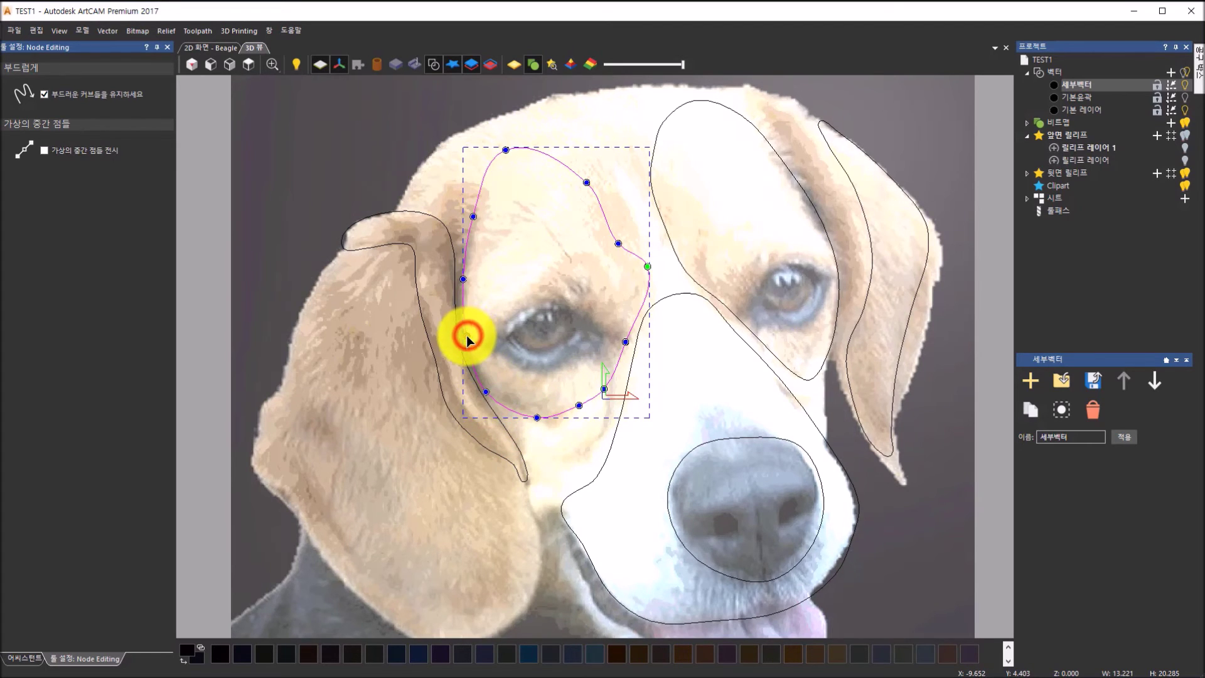
pyautogui.click(465, 336)
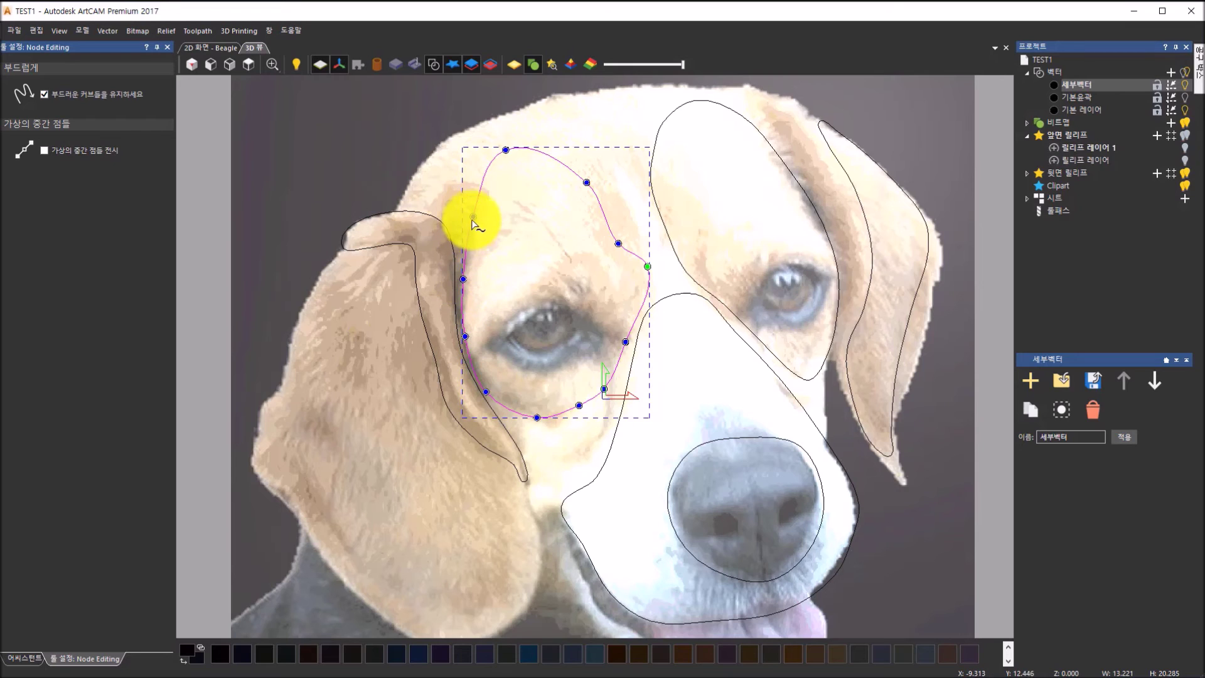
# Reshape the forehead part of the same eye-area outline and lower its nose-bridge corner into a smooth curve
pyautogui.moveTo(473, 216)
pyautogui.mouseDown()
pyautogui.moveTo(484, 215)
pyautogui.moveTo(466, 208)
pyautogui.mouseUp()
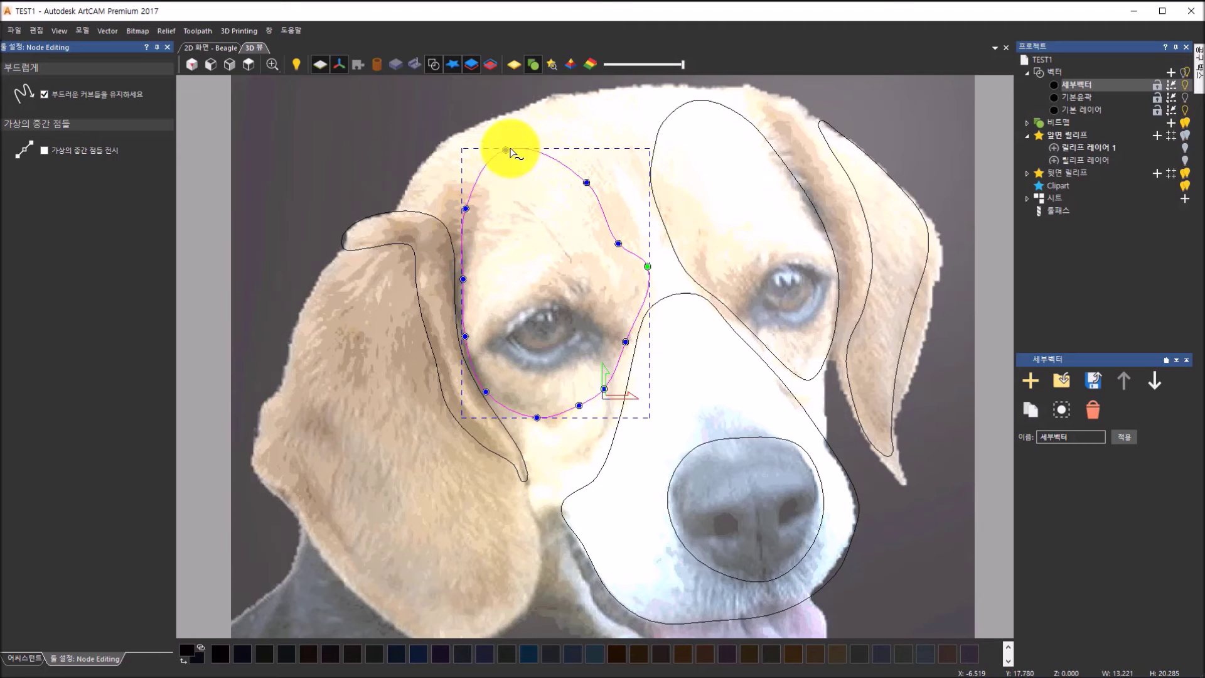
pyautogui.moveTo(507, 152); pyautogui.dragTo(508, 146)
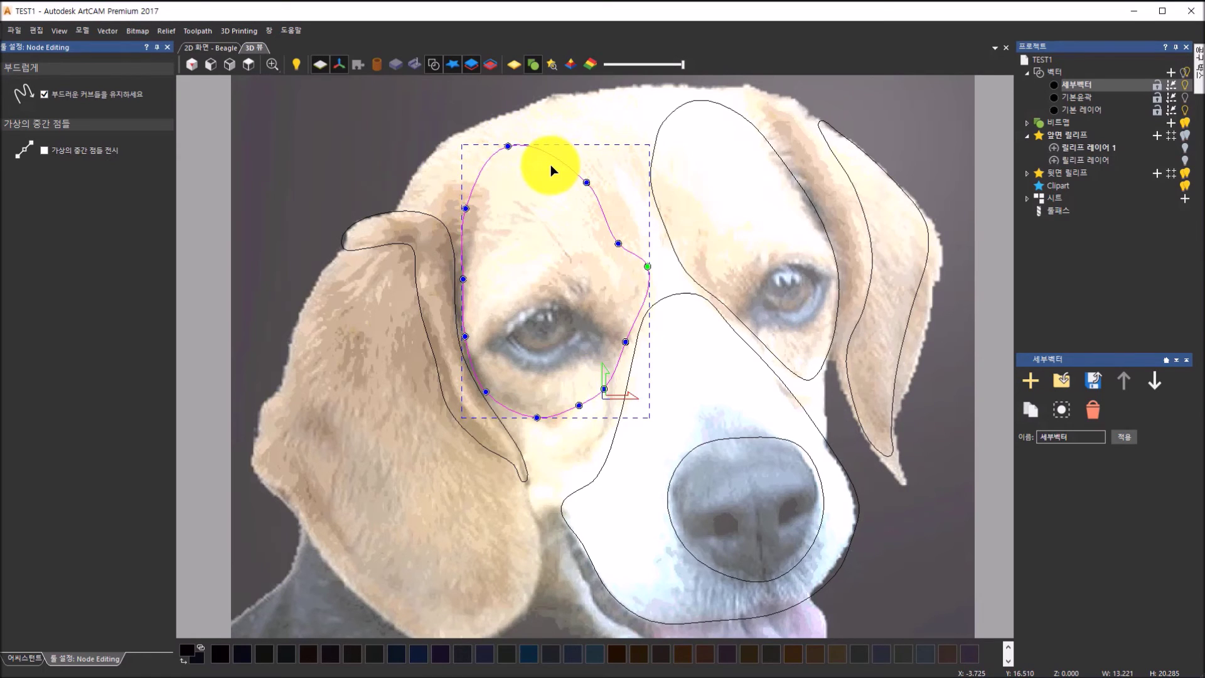
pyautogui.moveTo(583, 183); pyautogui.dragTo(578, 188)
pyautogui.moveTo(647, 264); pyautogui.dragTo(640, 298)
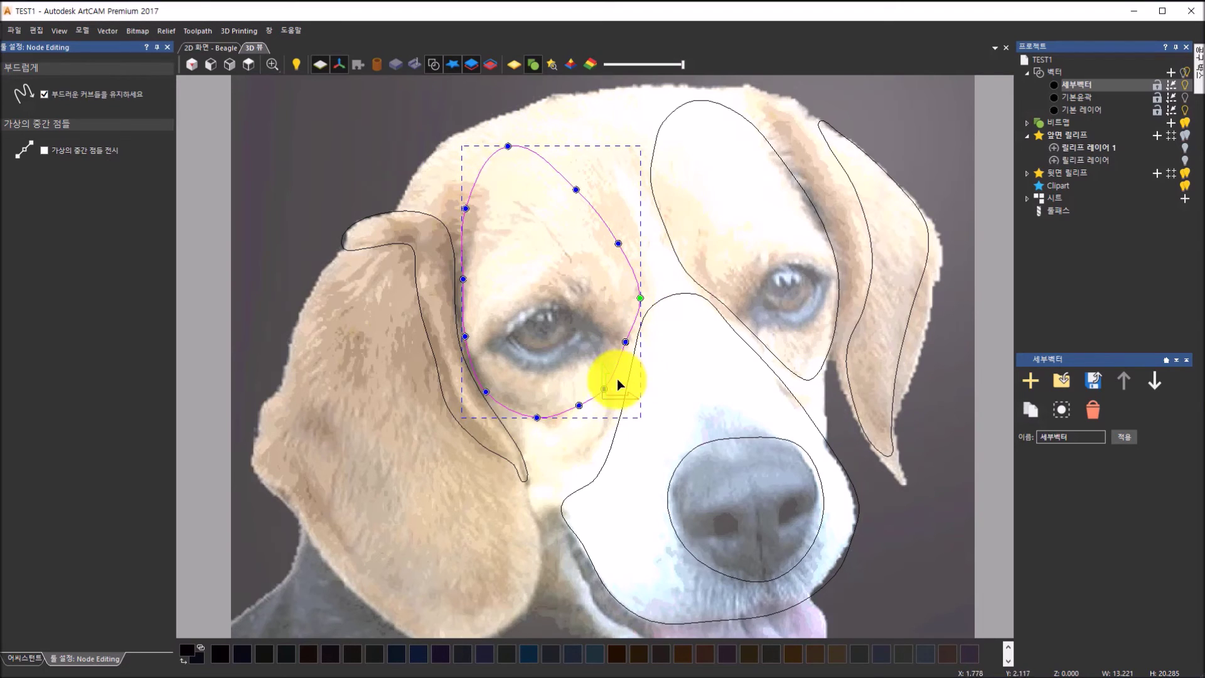
# Round the eye-area outline's lower corner near the muzzle and pull its nose-bridge edge inward, away from the muzzle outline
pyautogui.click(605, 389)
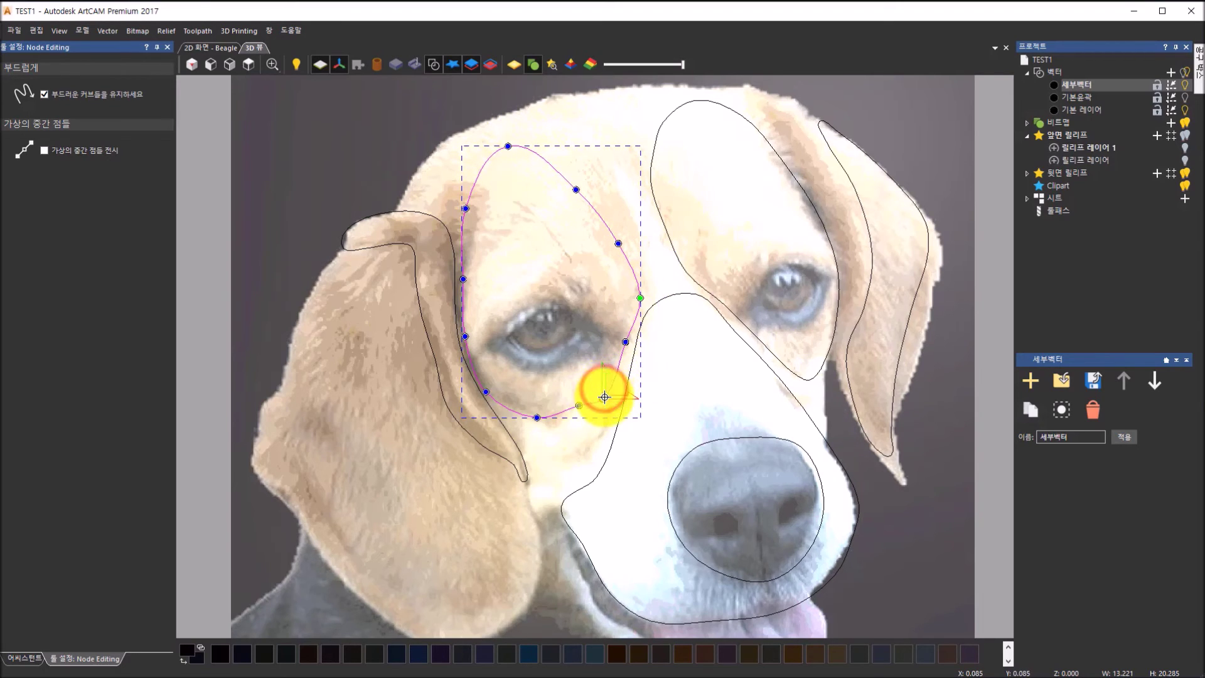
pyautogui.click(569, 420)
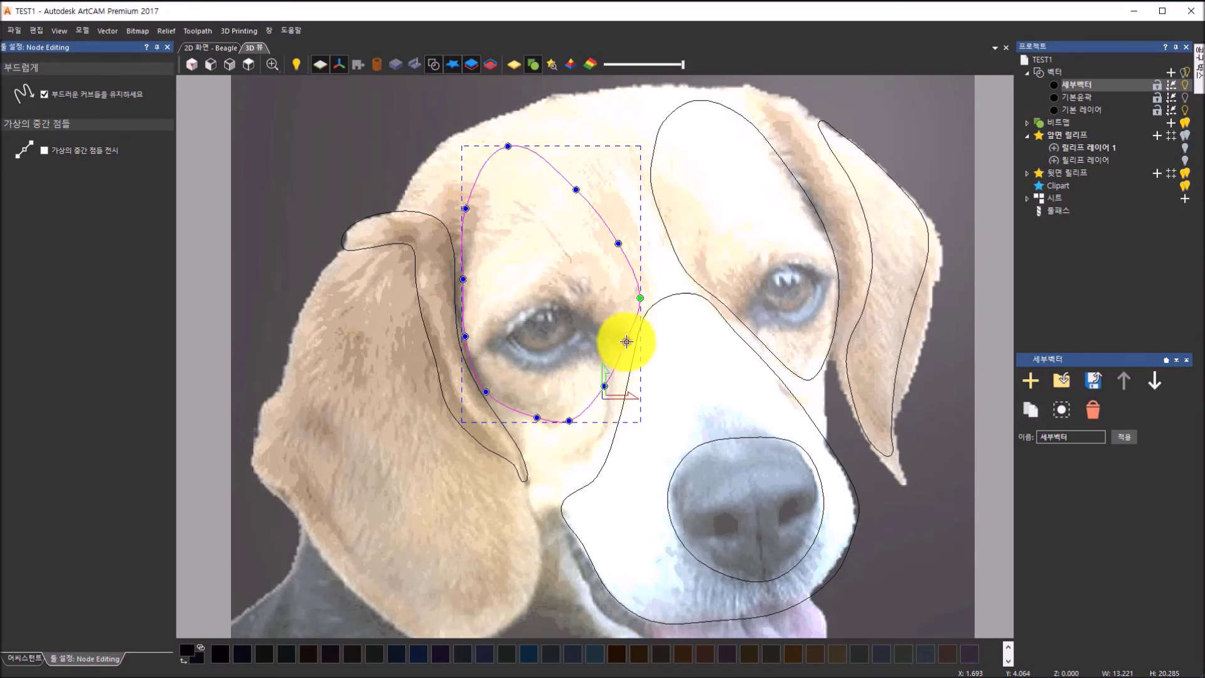
pyautogui.click(625, 340)
pyautogui.moveTo(640, 299); pyautogui.dragTo(632, 295)
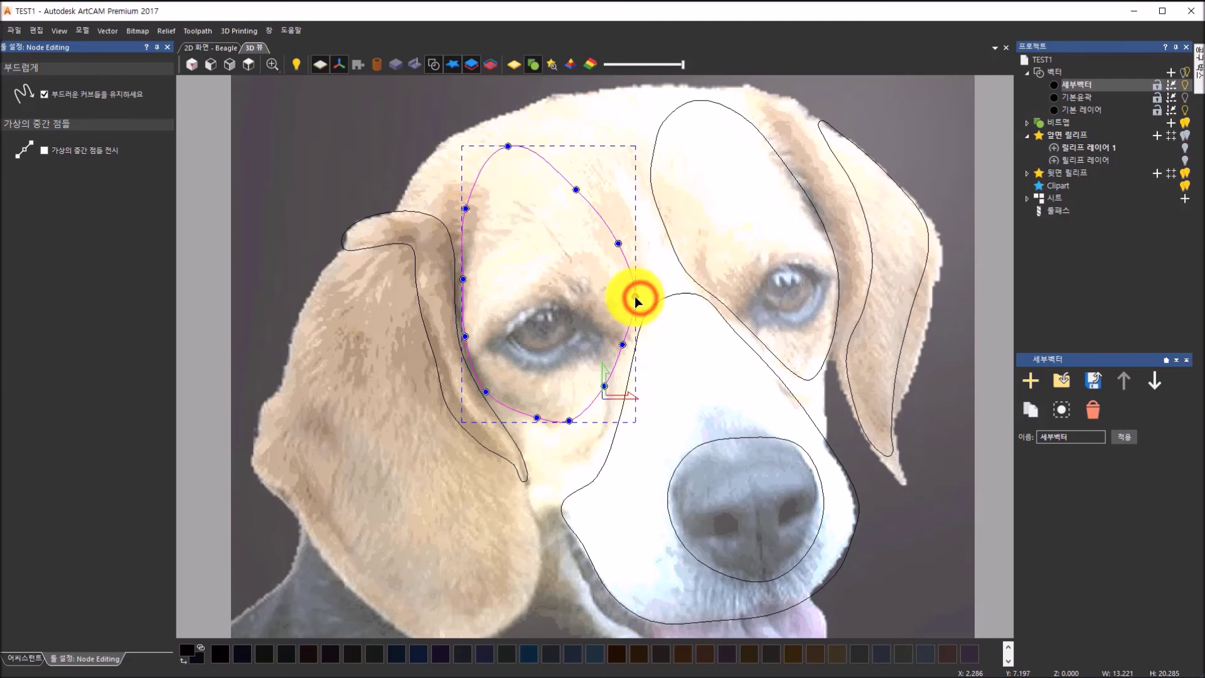
# Refine the eye-area outline beside the narrow ear by nudging its upper node on the forehead side slightly outward
pyautogui.click(752, 329)
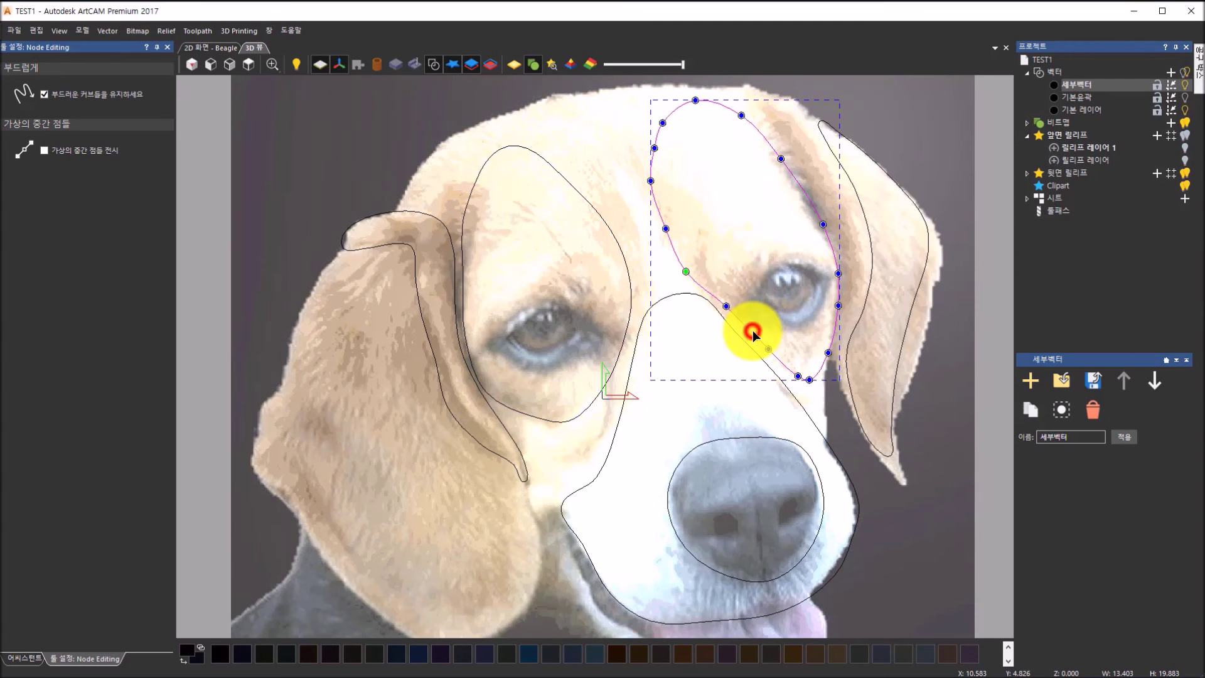
pyautogui.scroll(1, 818, 206)
pyautogui.click(846, 331)
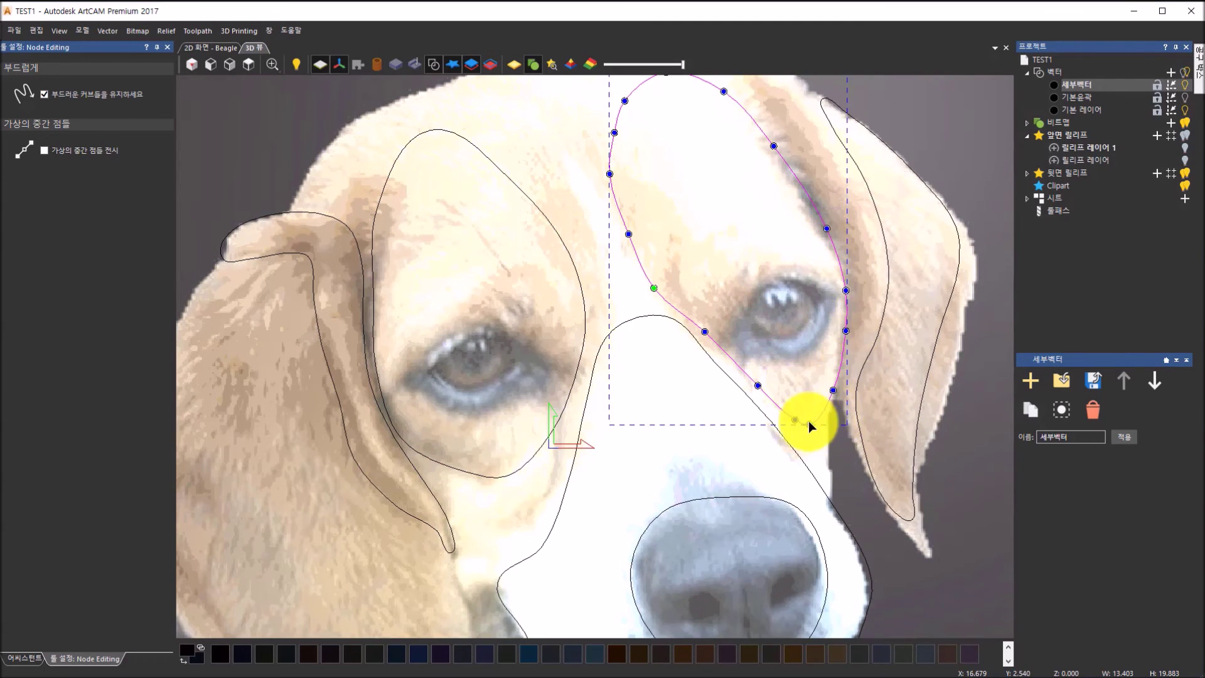
pyautogui.scroll(-1, 691, 178)
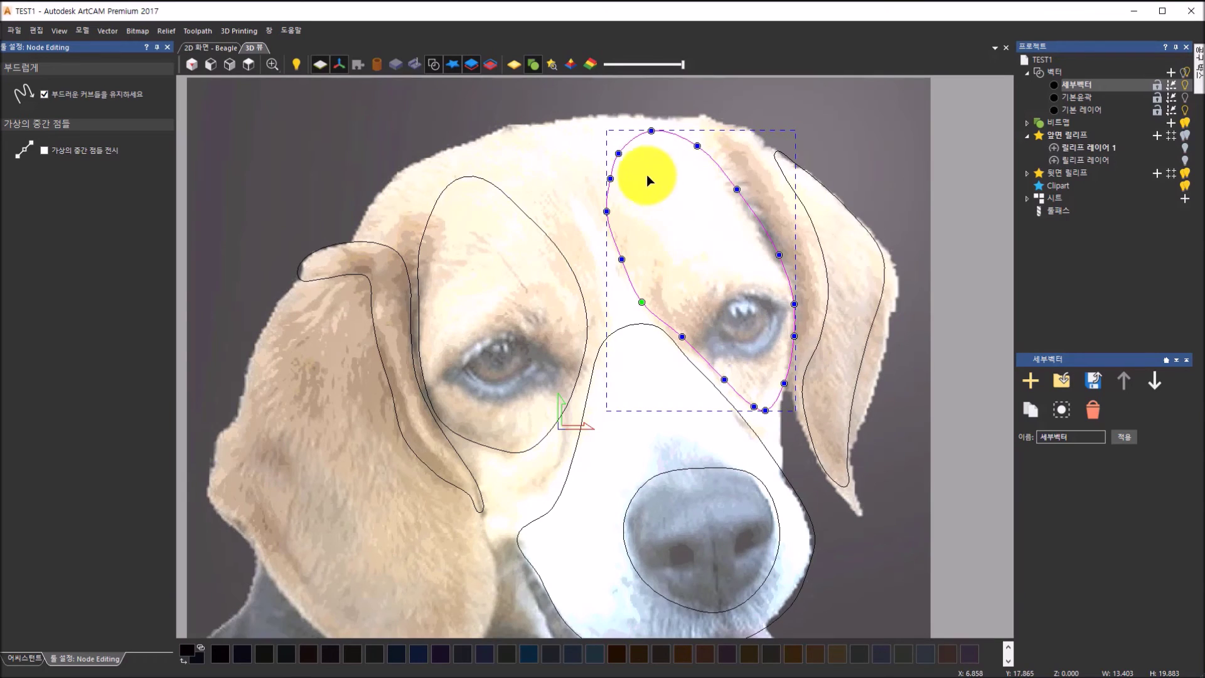
pyautogui.moveTo(611, 182); pyautogui.dragTo(608, 180)
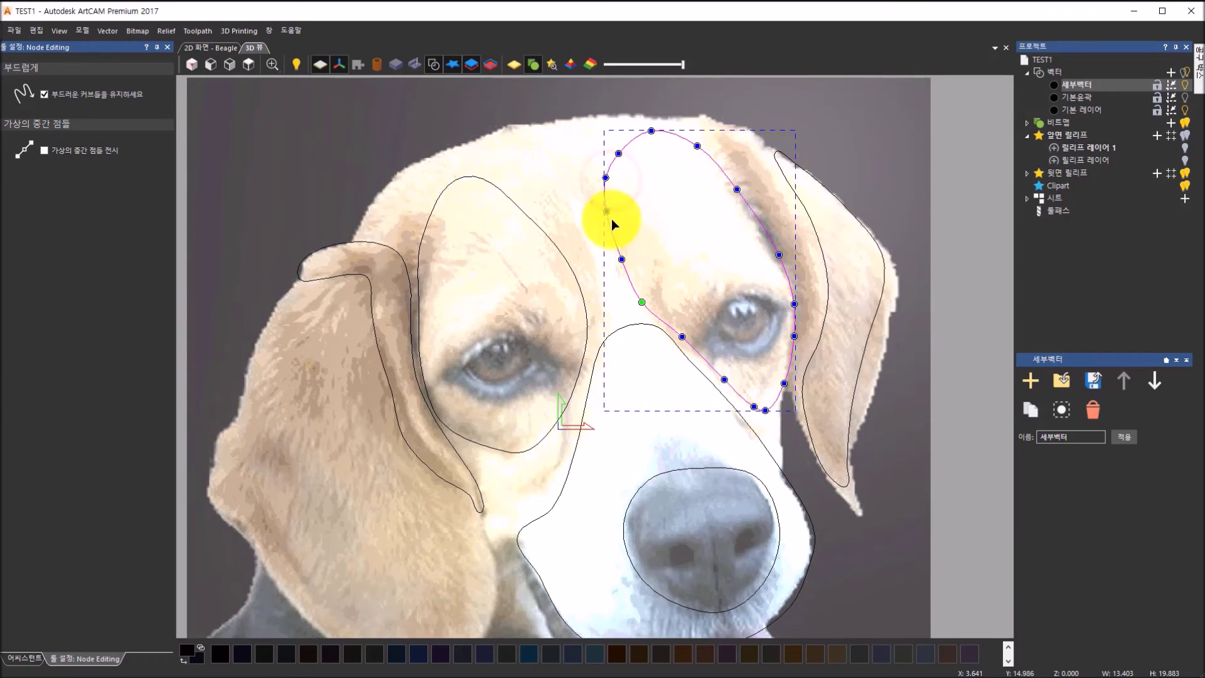
pyautogui.scroll(-2, 766, 329)
pyautogui.scroll(1, 715, 413)
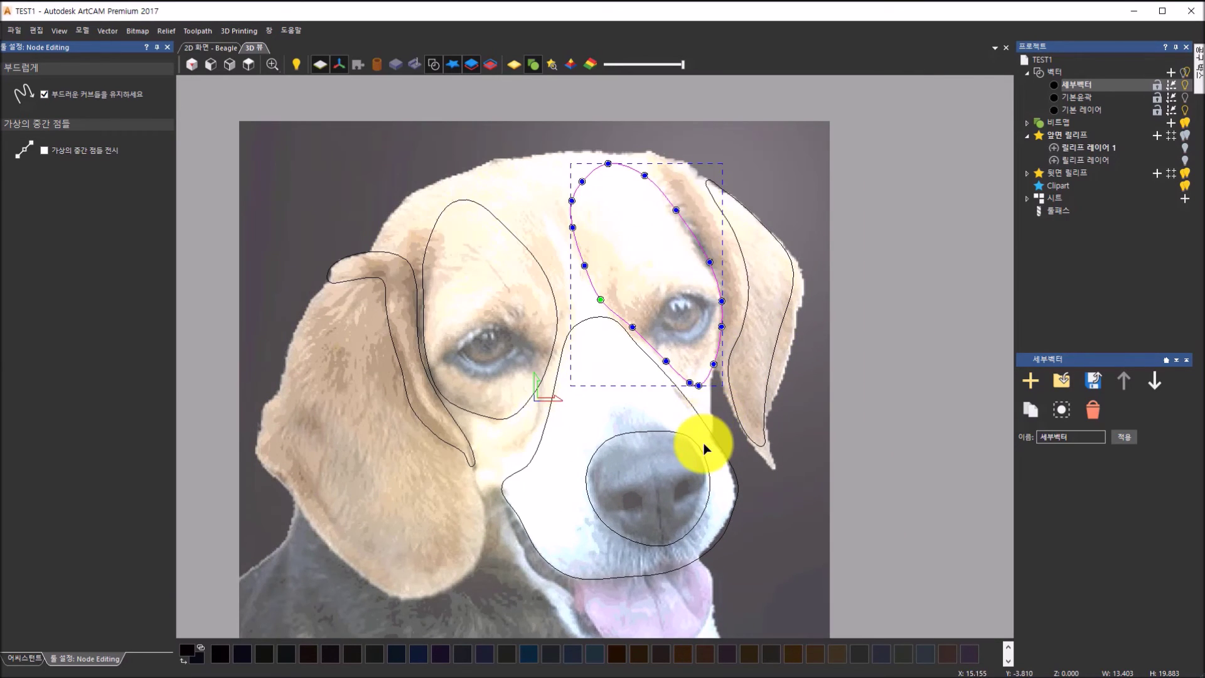
# Node-edit the nose outline, pulling the side nearest the narrow ear inward and adjusting the opposite side to the nose edge
pyautogui.click(703, 417)
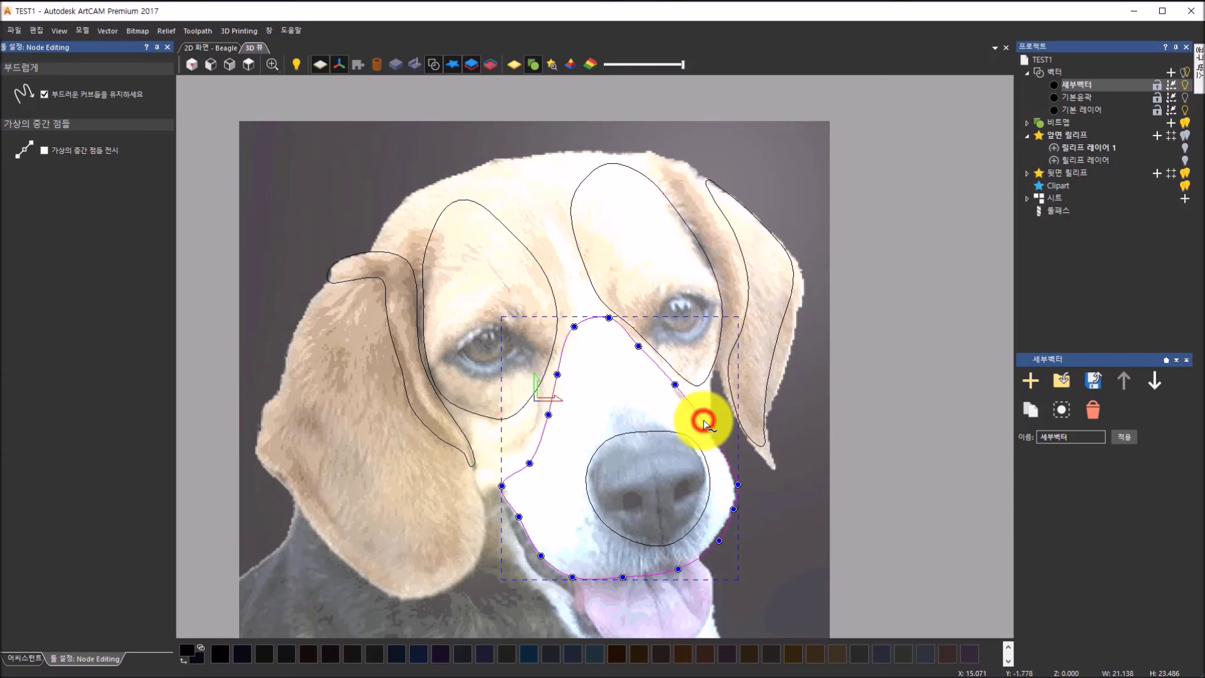
pyautogui.click(705, 459)
pyautogui.click(706, 476)
pyautogui.moveTo(705, 476); pyautogui.dragTo(690, 440)
pyautogui.click(586, 477)
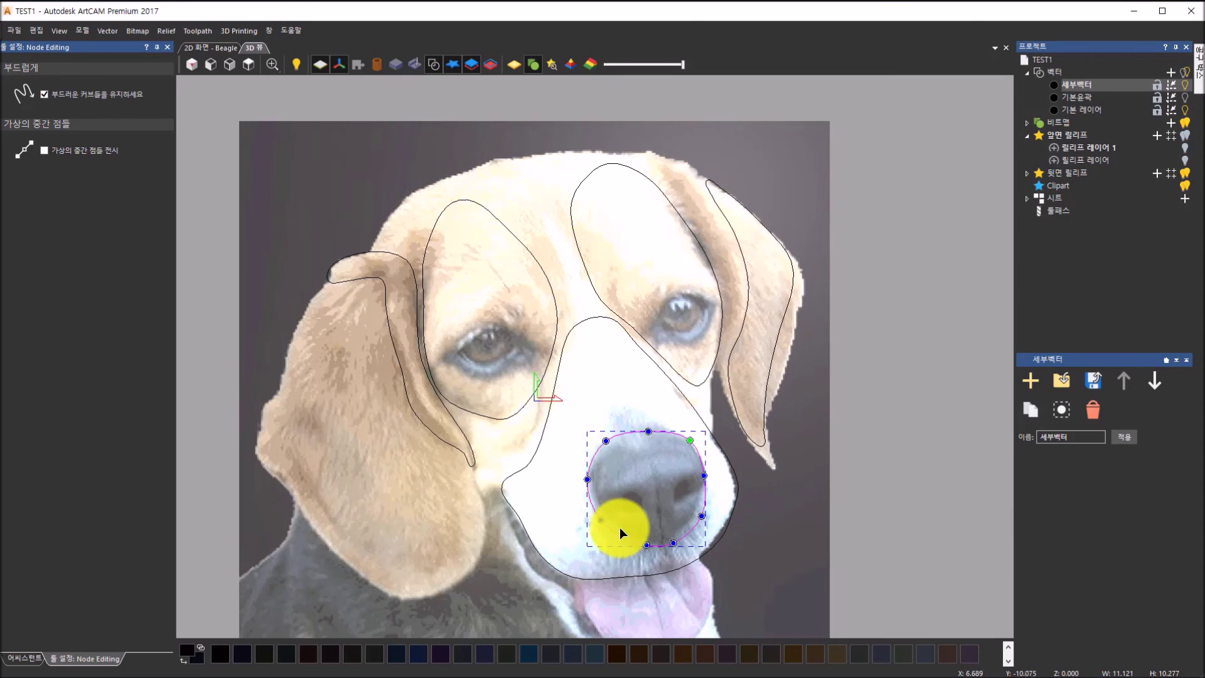
pyautogui.click(602, 520)
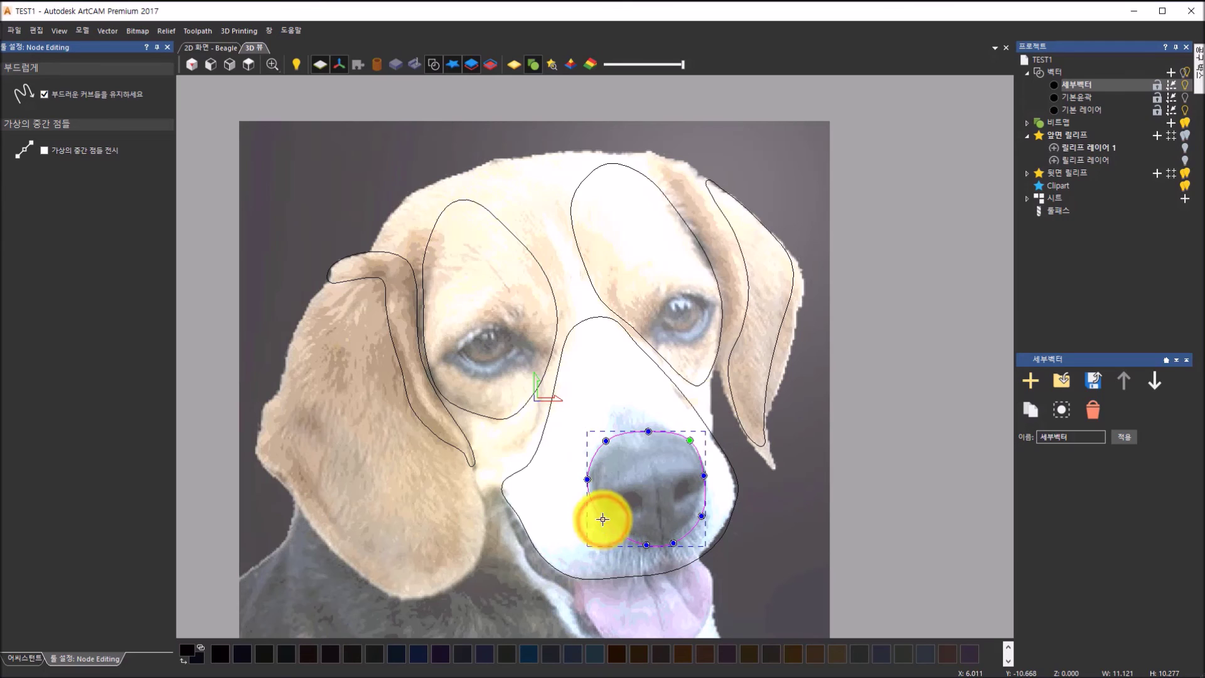
# Widen the upper part of the nose outline by moving both upper corner nodes and the narrow-ear-side node outward
pyautogui.click(690, 439)
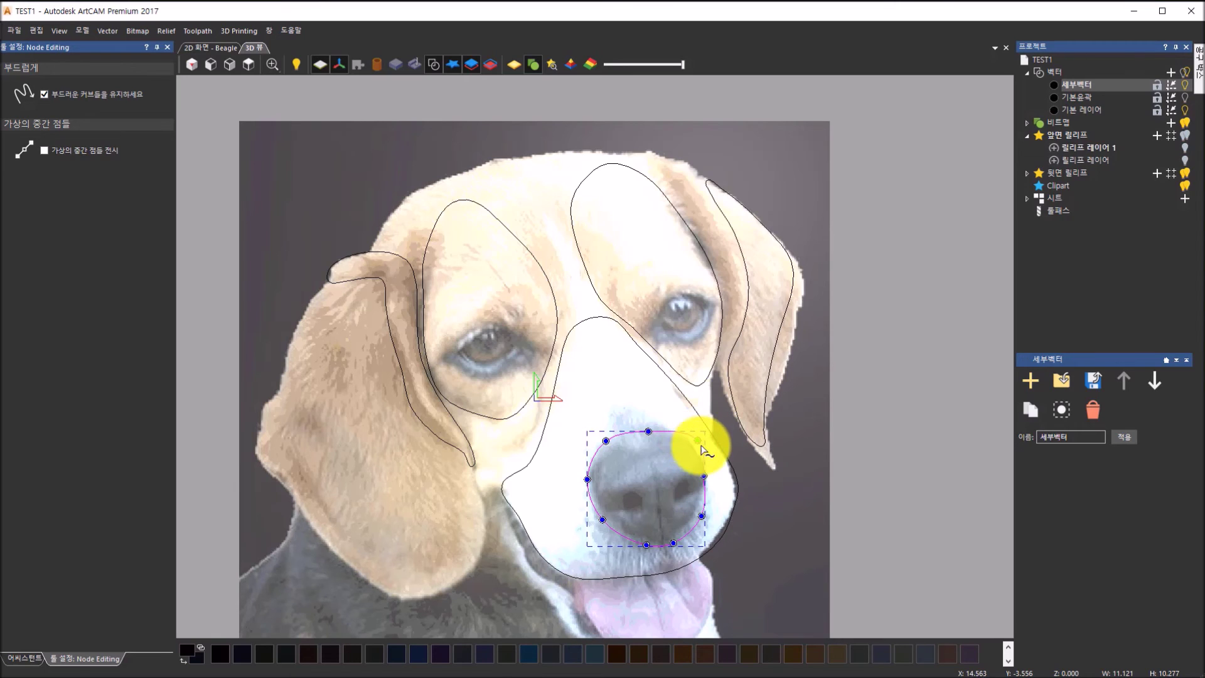
pyautogui.moveTo(704, 476); pyautogui.dragTo(711, 482)
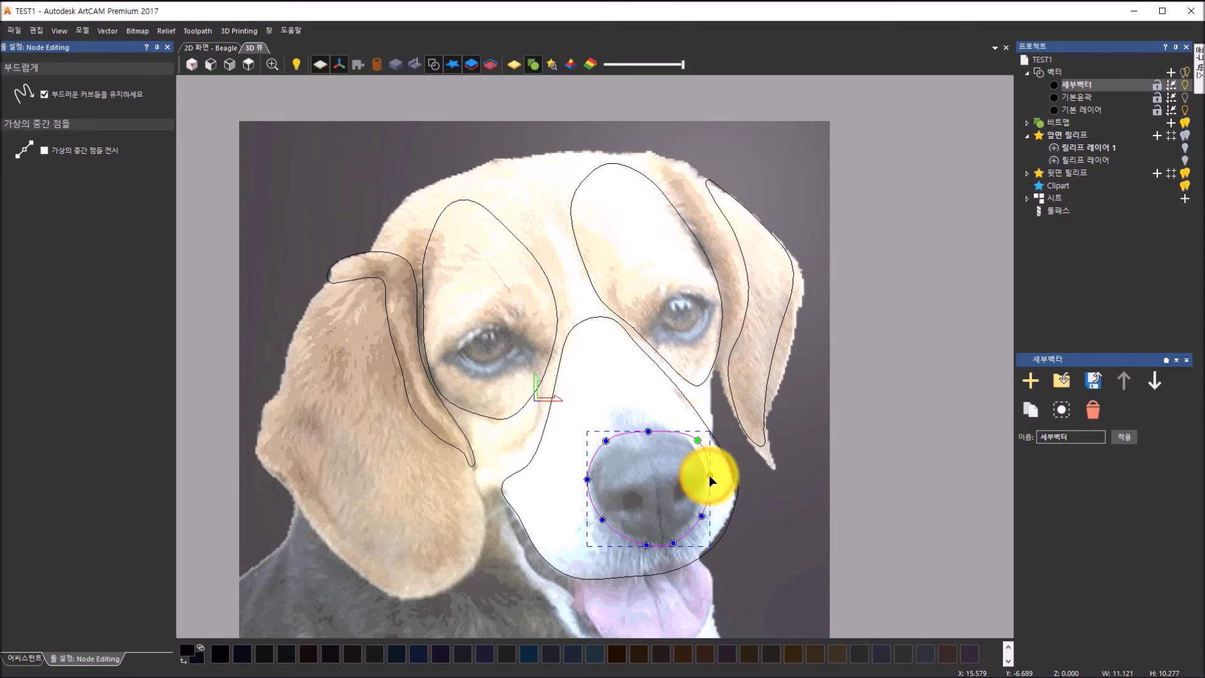
pyautogui.click(699, 440)
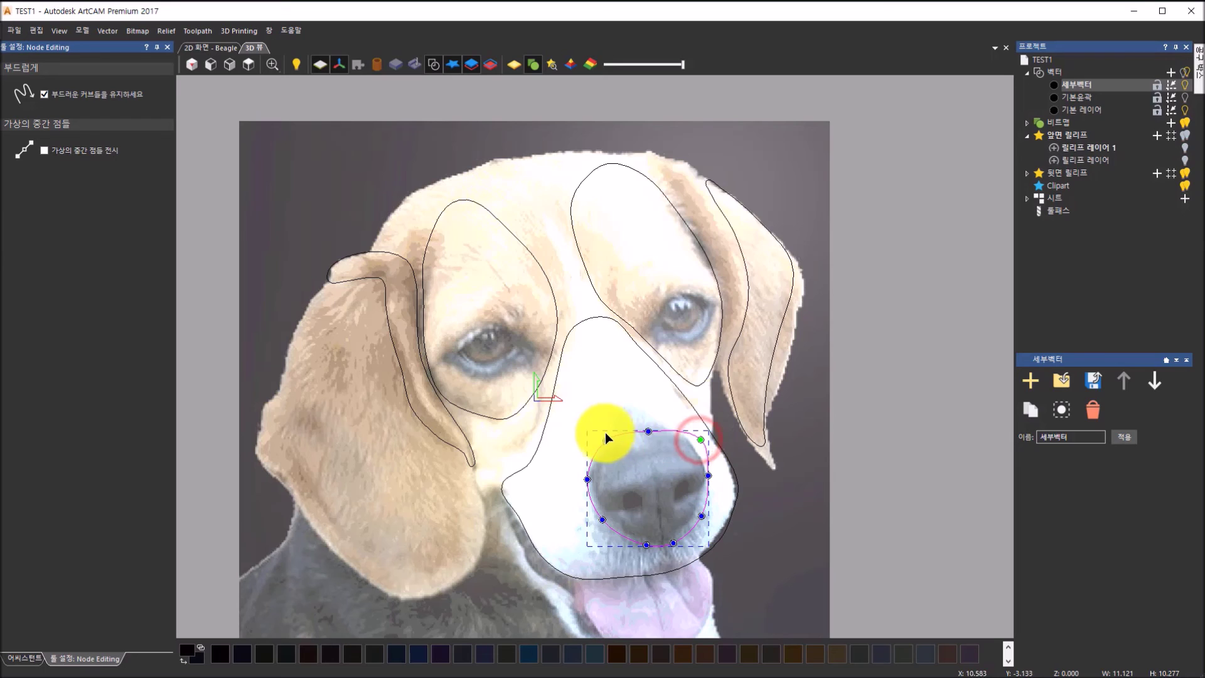
pyautogui.click(604, 436)
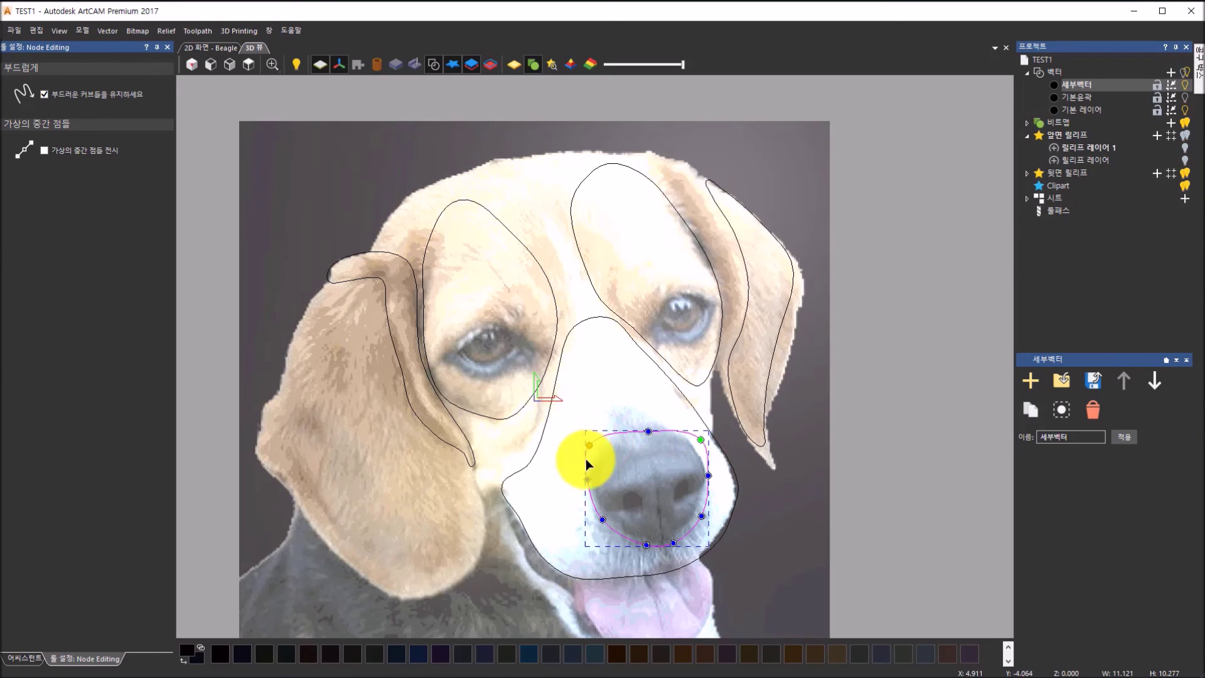
# Nudge the nose outline's side node farthest from the narrow ear outward and its upper corner nearest that ear slightly inward
pyautogui.click(585, 480)
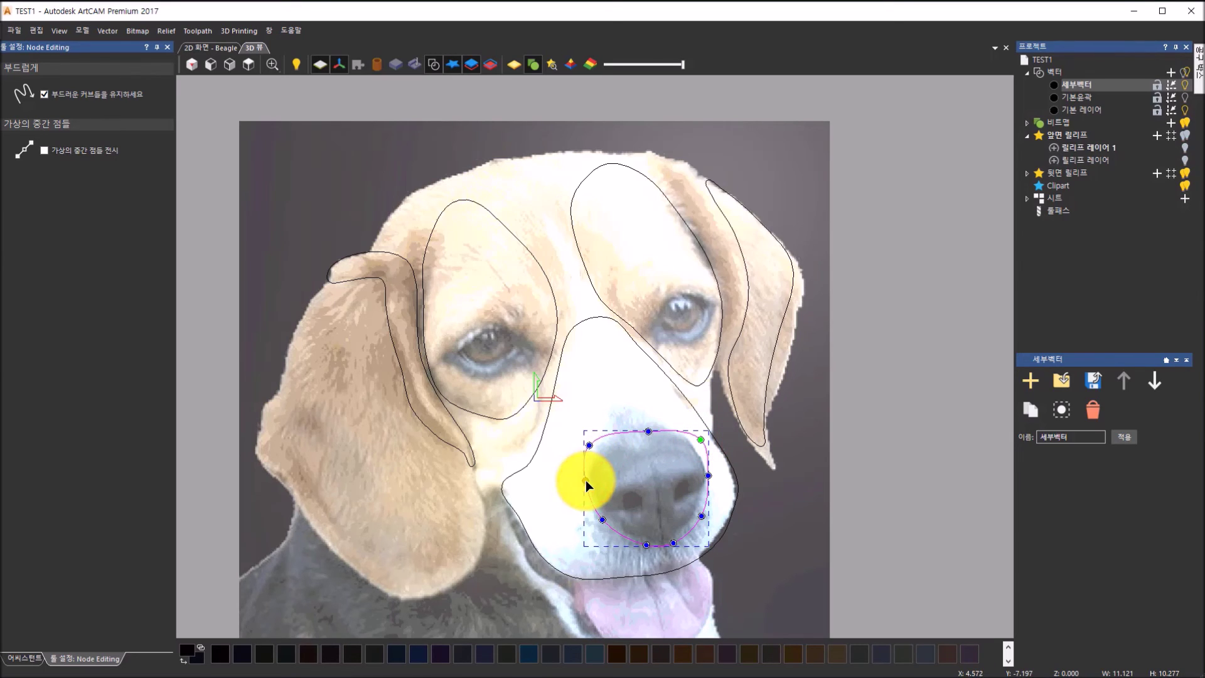
pyautogui.click(700, 440)
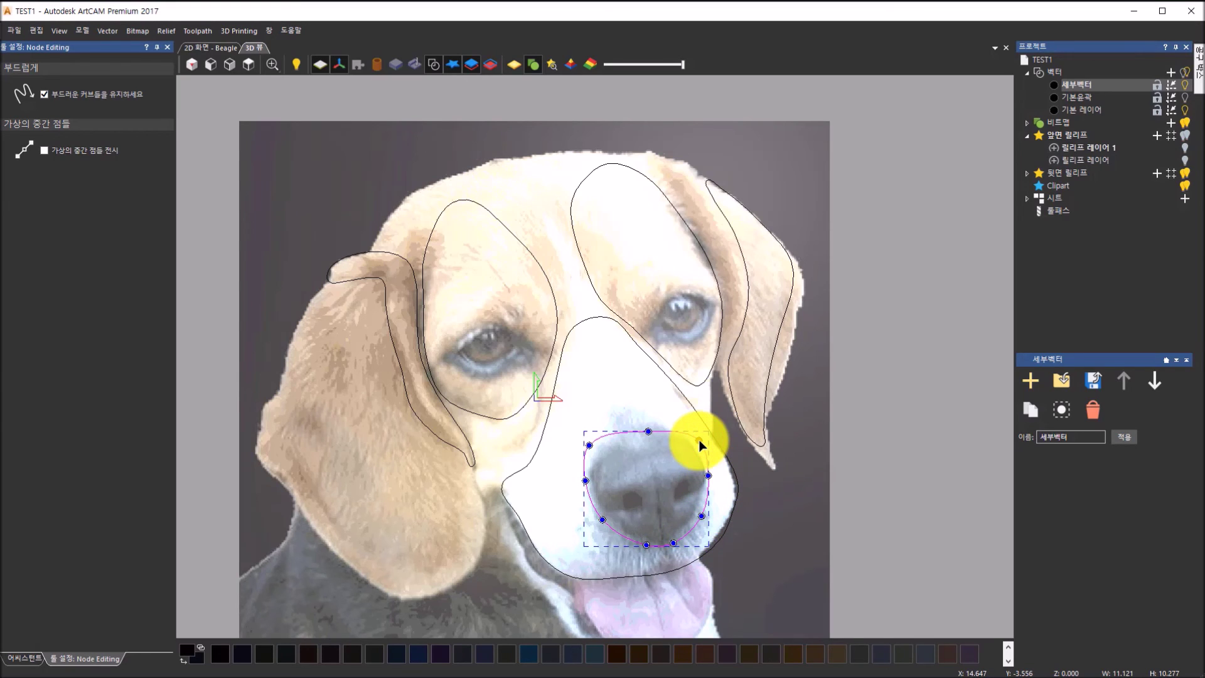
pyautogui.click(698, 441)
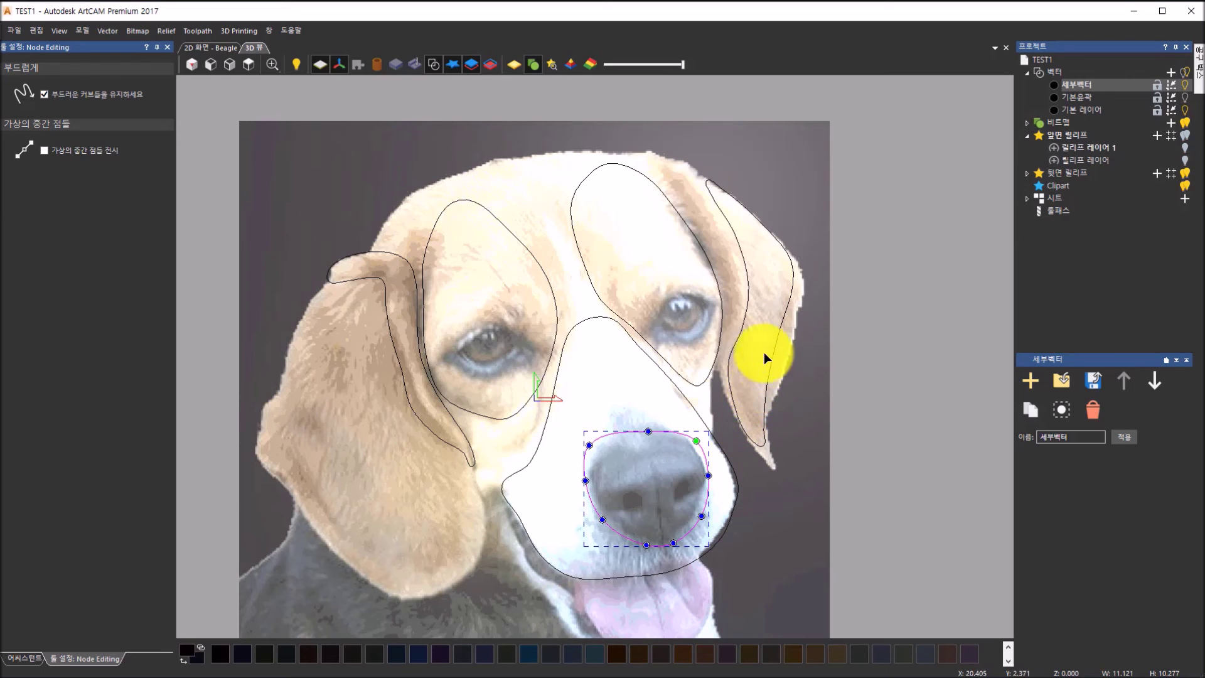
# Node-edit the narrow ear's outline, extending its top to the ear's root and shaping both edges just below along the fold
pyautogui.click(747, 271)
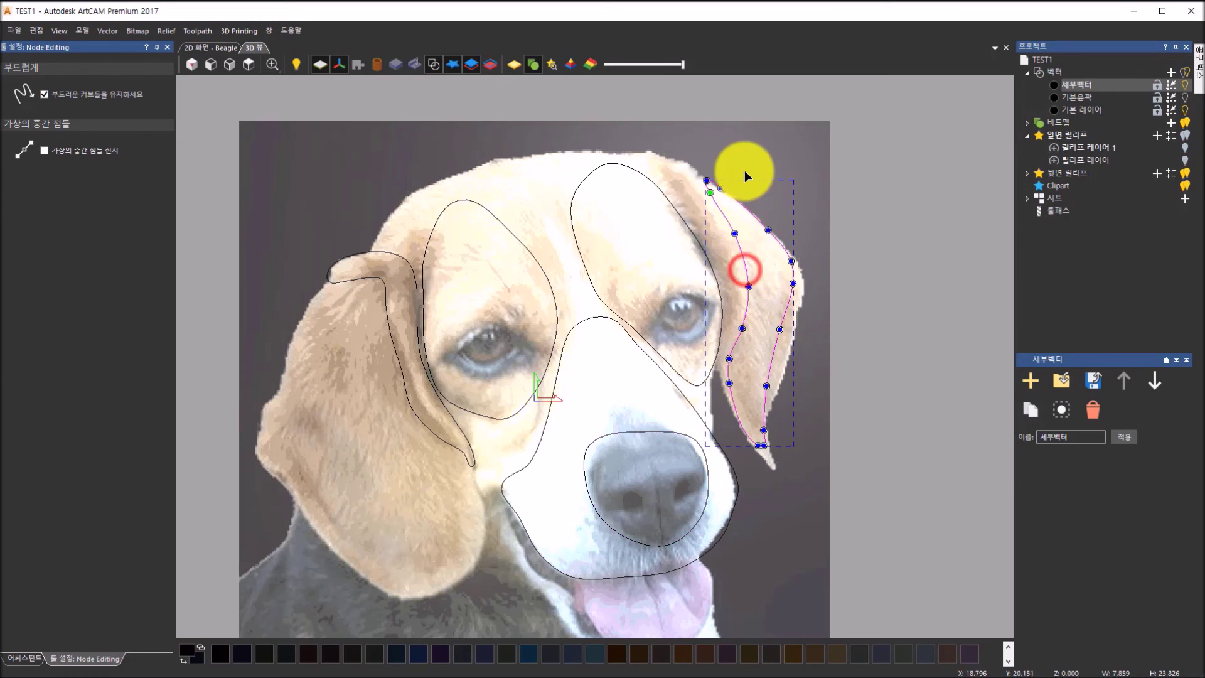
pyautogui.scroll(2, 744, 171)
pyautogui.moveTo(690, 185); pyautogui.dragTo(624, 152)
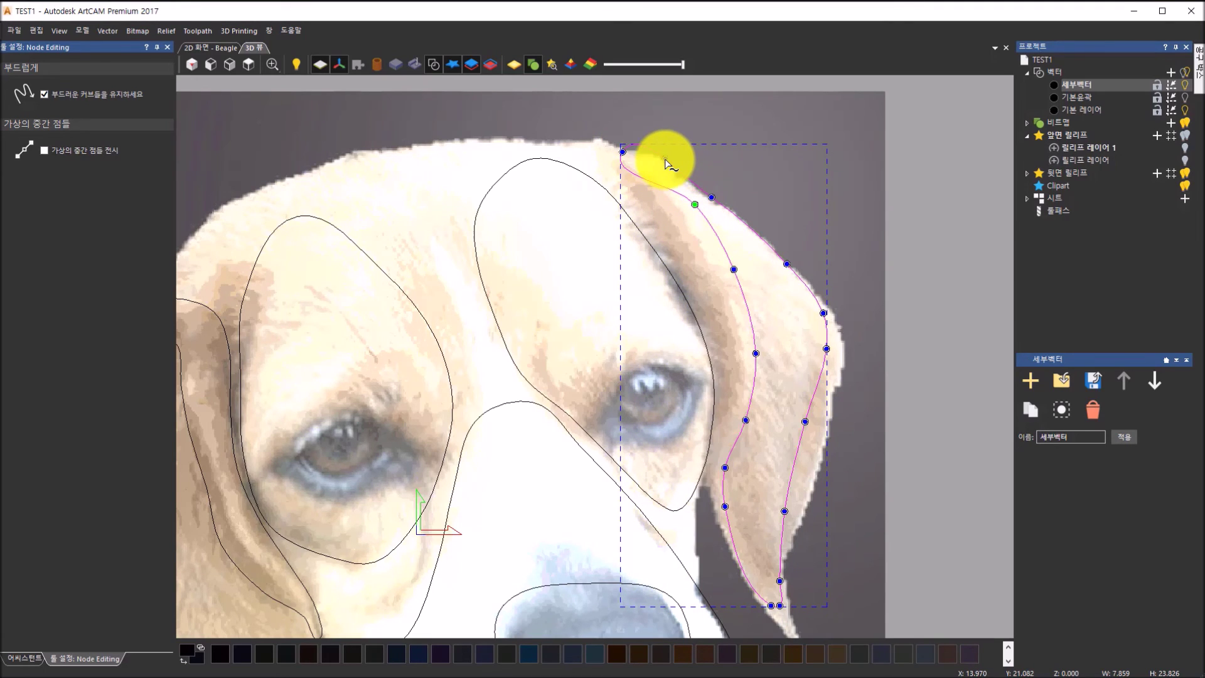
pyautogui.moveTo(666, 162); pyautogui.dragTo(684, 215)
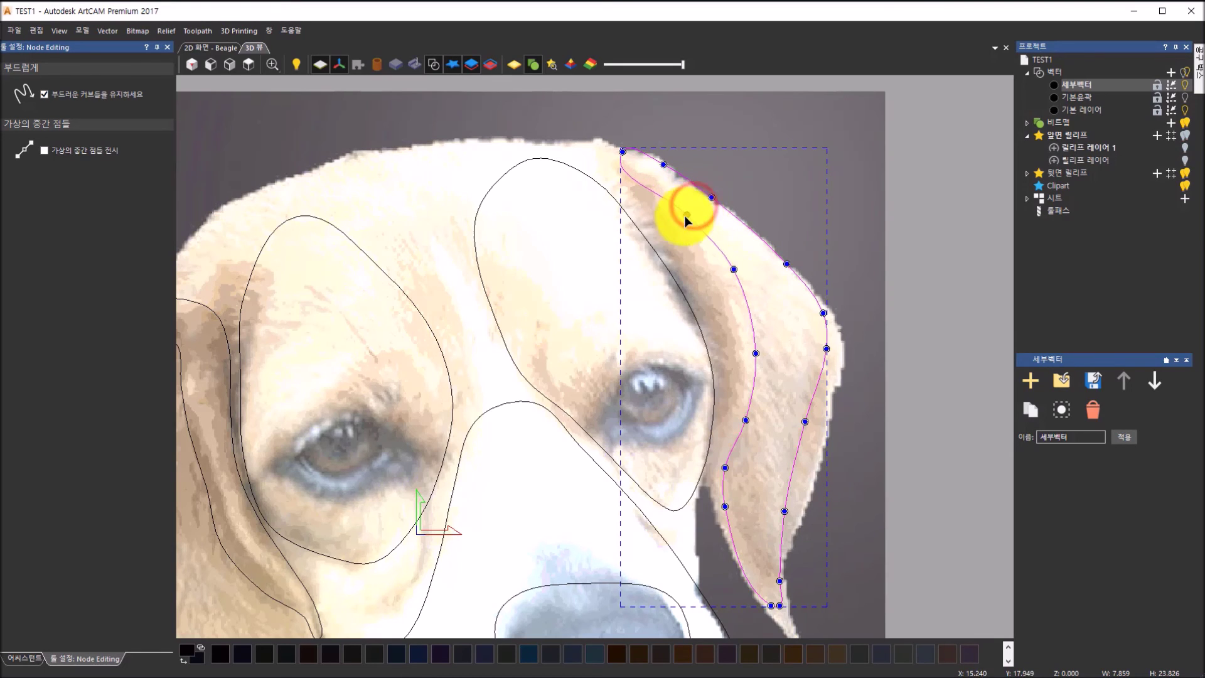
pyautogui.moveTo(647, 192); pyautogui.dragTo(656, 184)
pyautogui.click(685, 216)
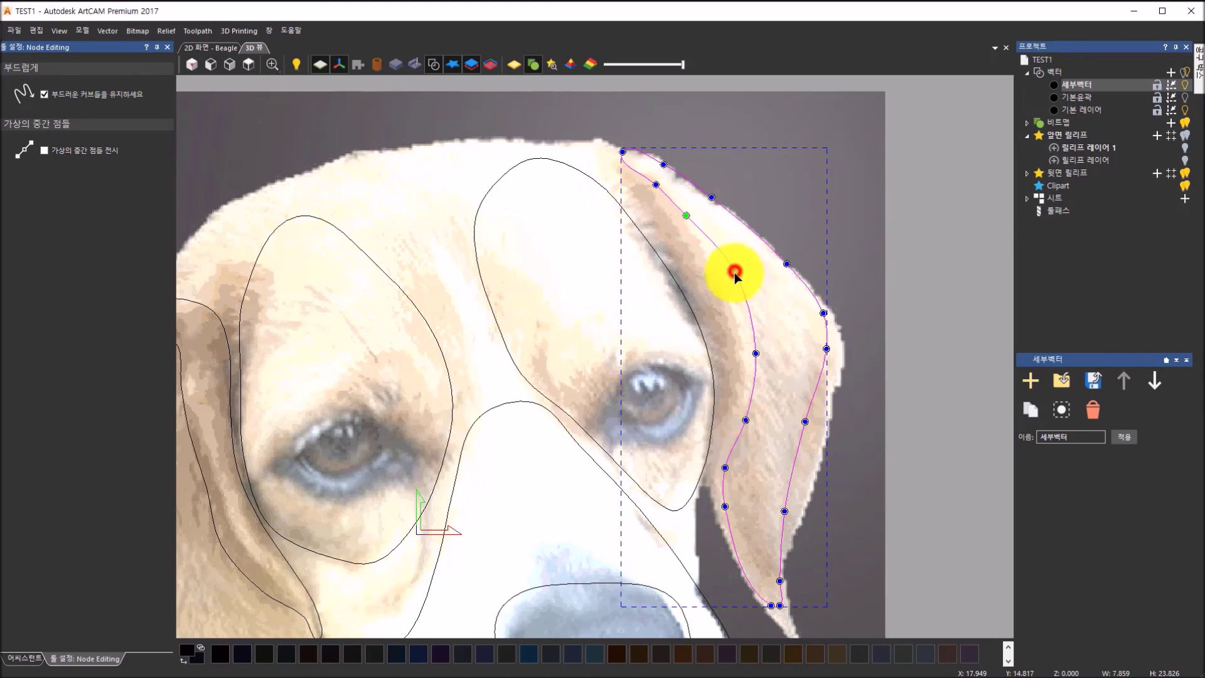
# Nudge the middle and lower nodes on the narrow ear outline's face-side edge slightly toward the face
pyautogui.moveTo(733, 276); pyautogui.dragTo(731, 278)
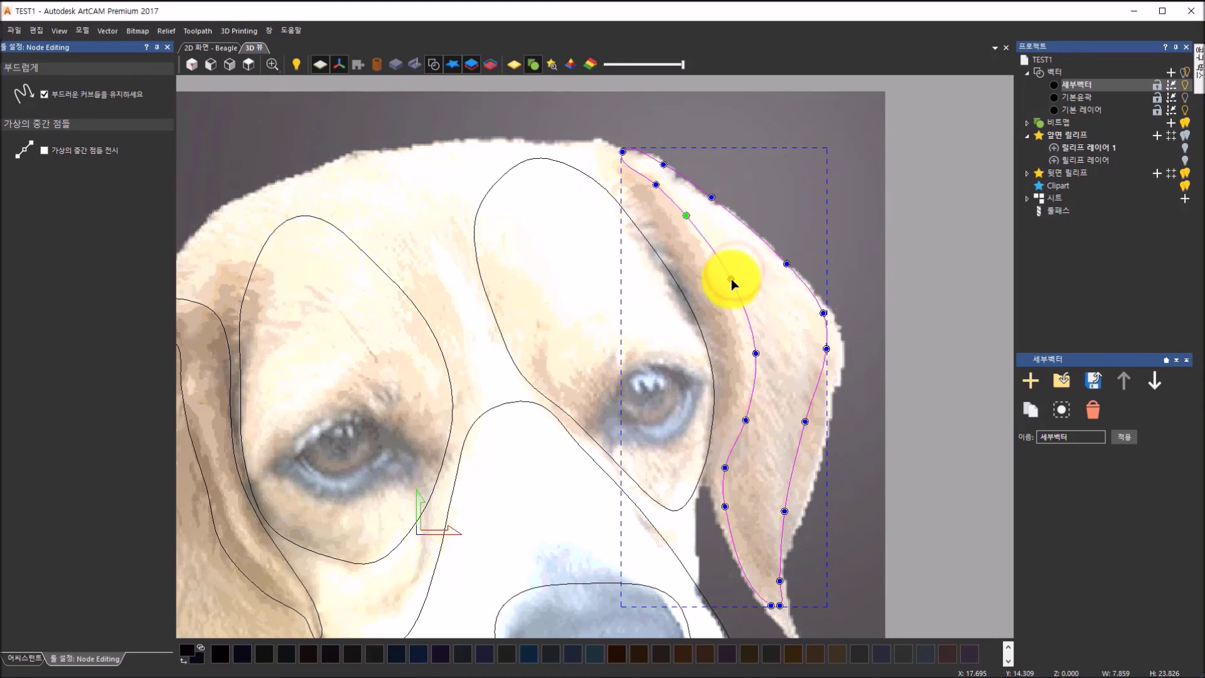
pyautogui.doubleClick(755, 355)
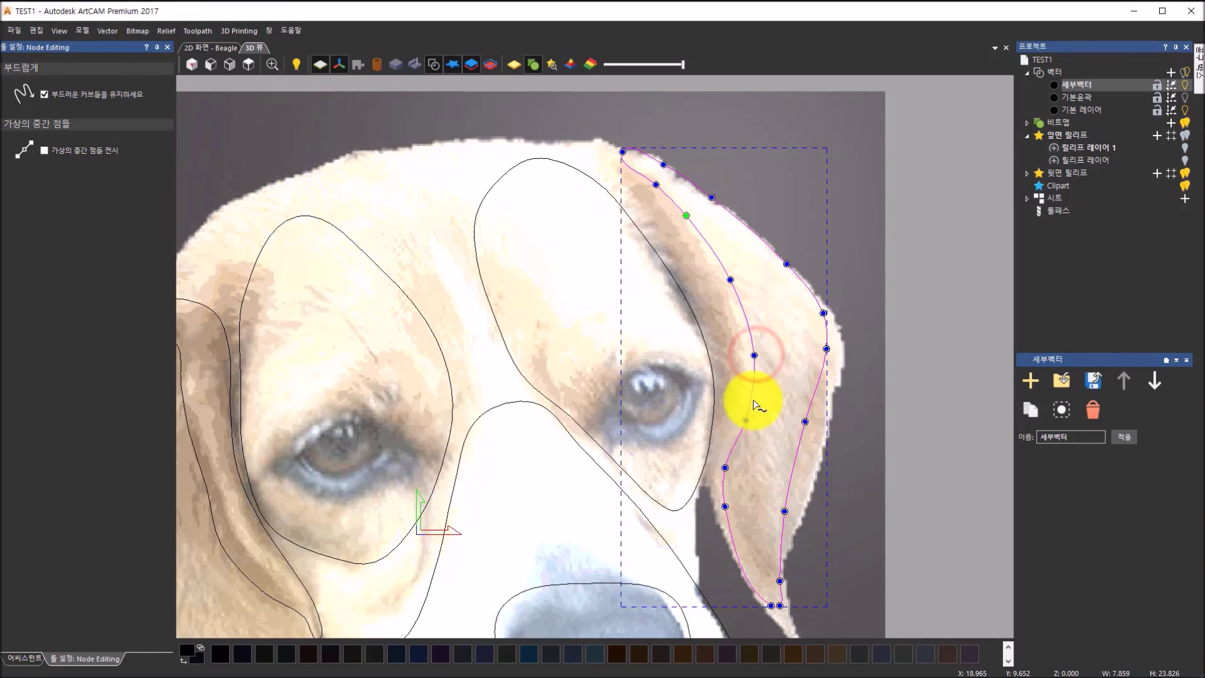
pyautogui.doubleClick(741, 421)
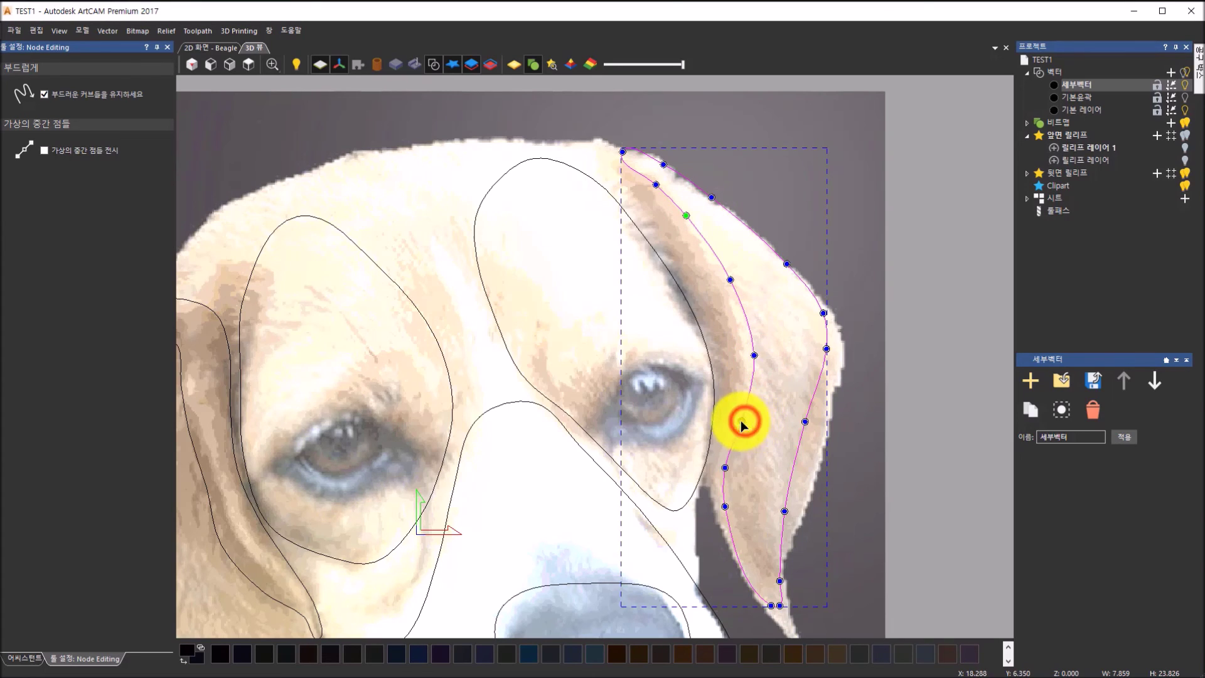
pyautogui.doubleClick(726, 469)
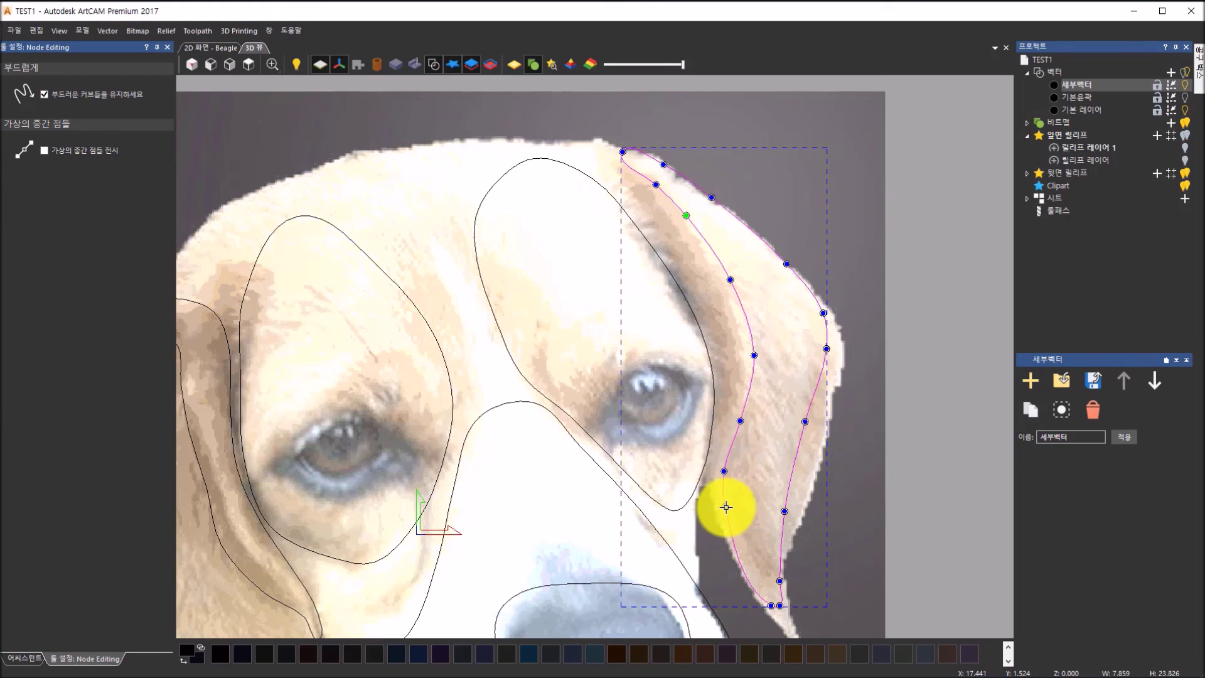
# Reshape the narrow ear outline's lower tip by moving its inner node up along the ear edge and lowering the end node slightly
pyautogui.scroll(-2, 773, 602)
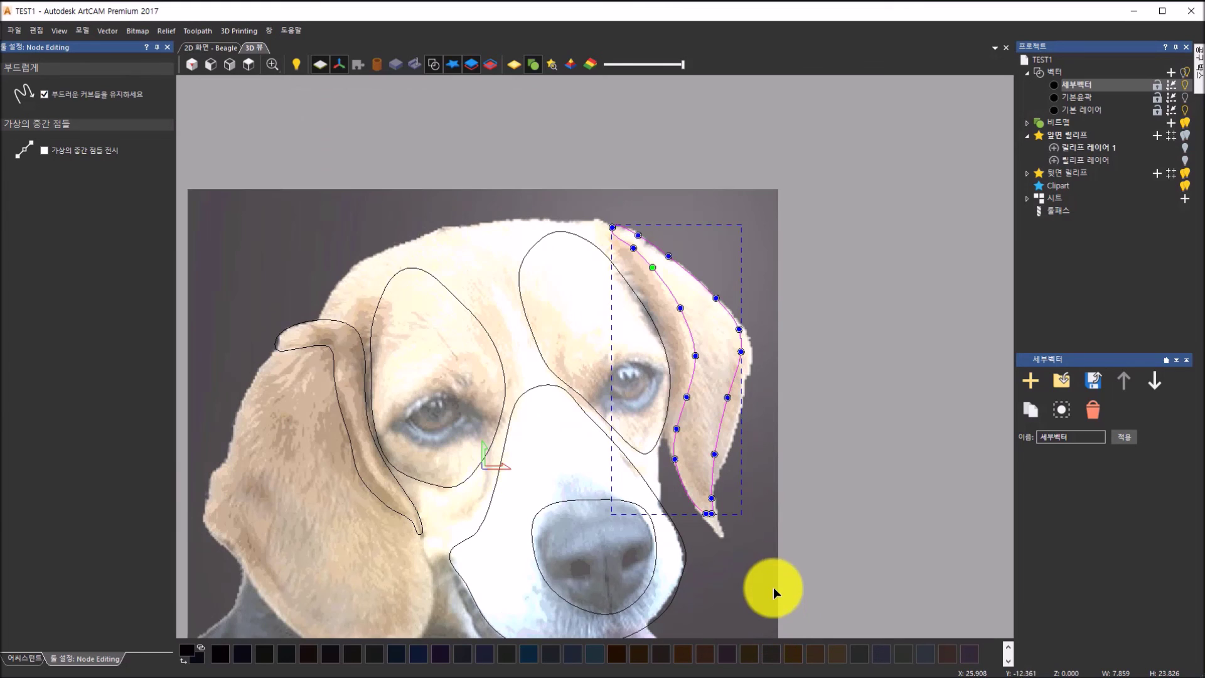
pyautogui.scroll(2, 701, 529)
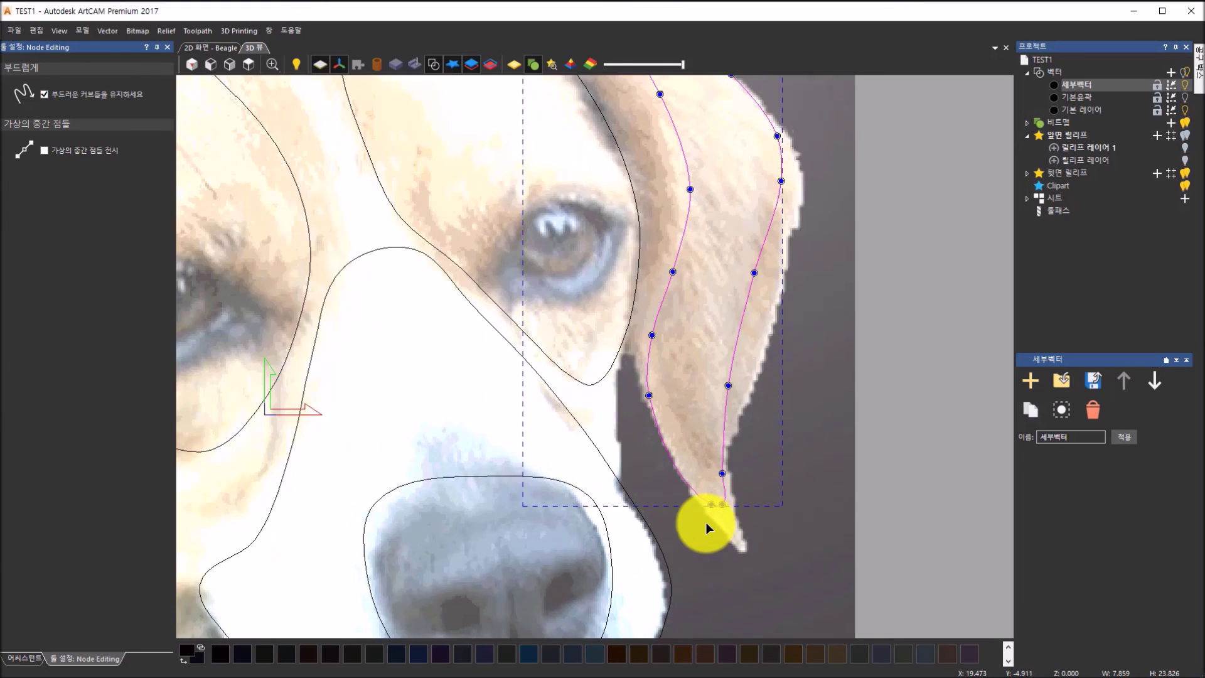
pyautogui.click(711, 503)
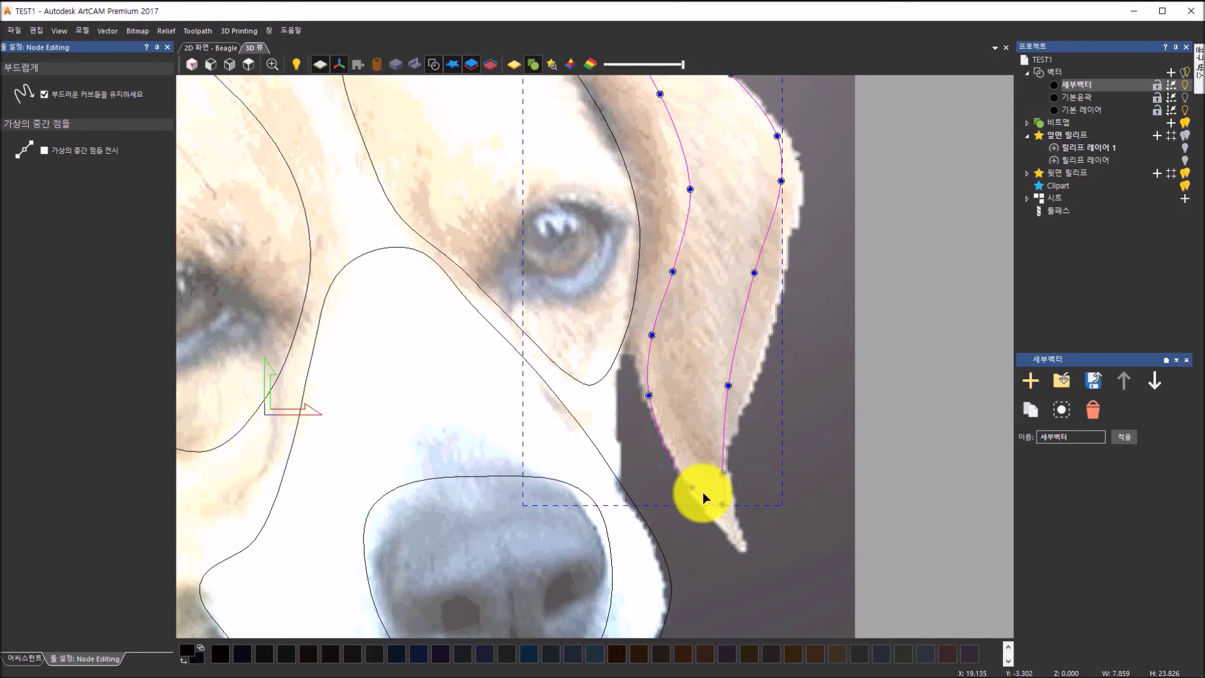
pyautogui.moveTo(722, 505); pyautogui.dragTo(721, 509)
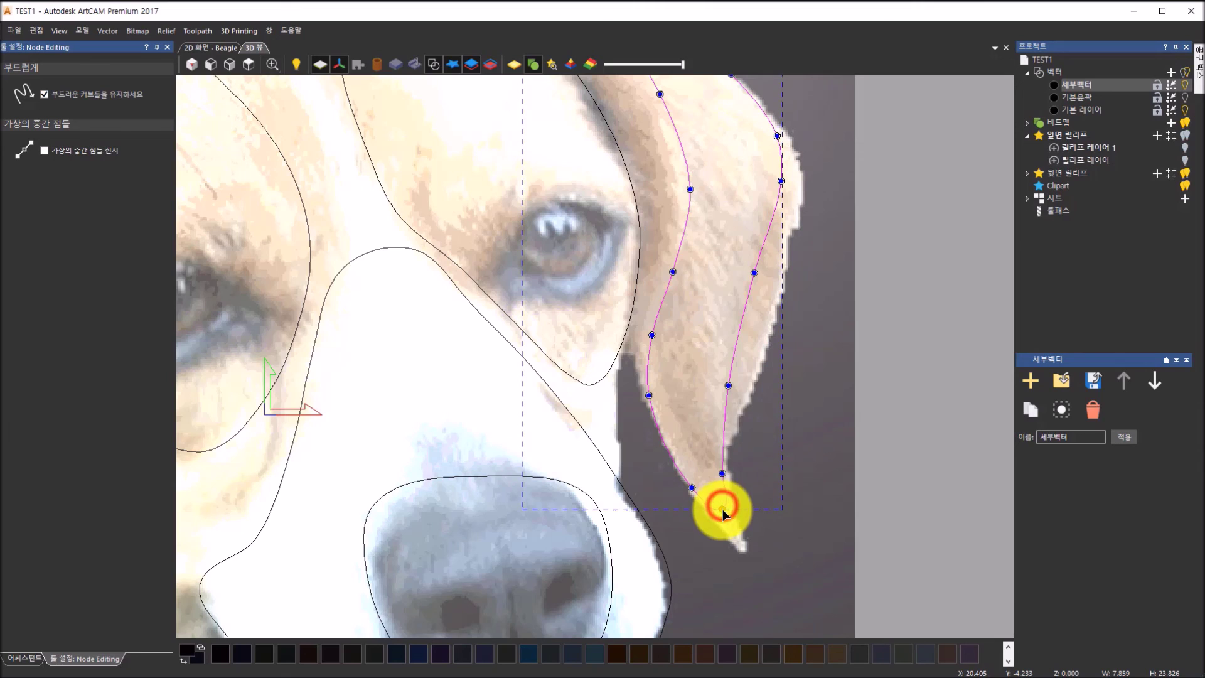
# Adjust the two lower nodes on the narrow ear outline's outer edge, pulling that edge inward from the ear's rim
pyautogui.moveTo(731, 383); pyautogui.dragTo(743, 382)
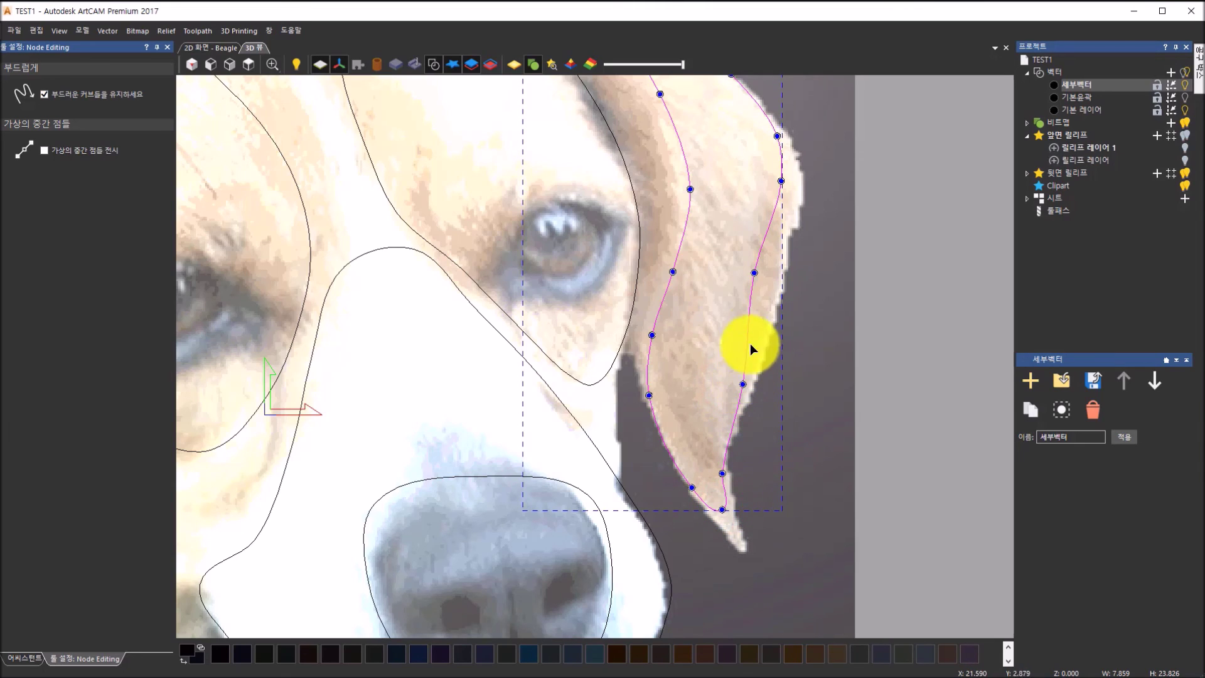
pyautogui.moveTo(753, 272)
pyautogui.mouseDown()
pyautogui.moveTo(776, 280)
pyautogui.moveTo(744, 284)
pyautogui.mouseUp()
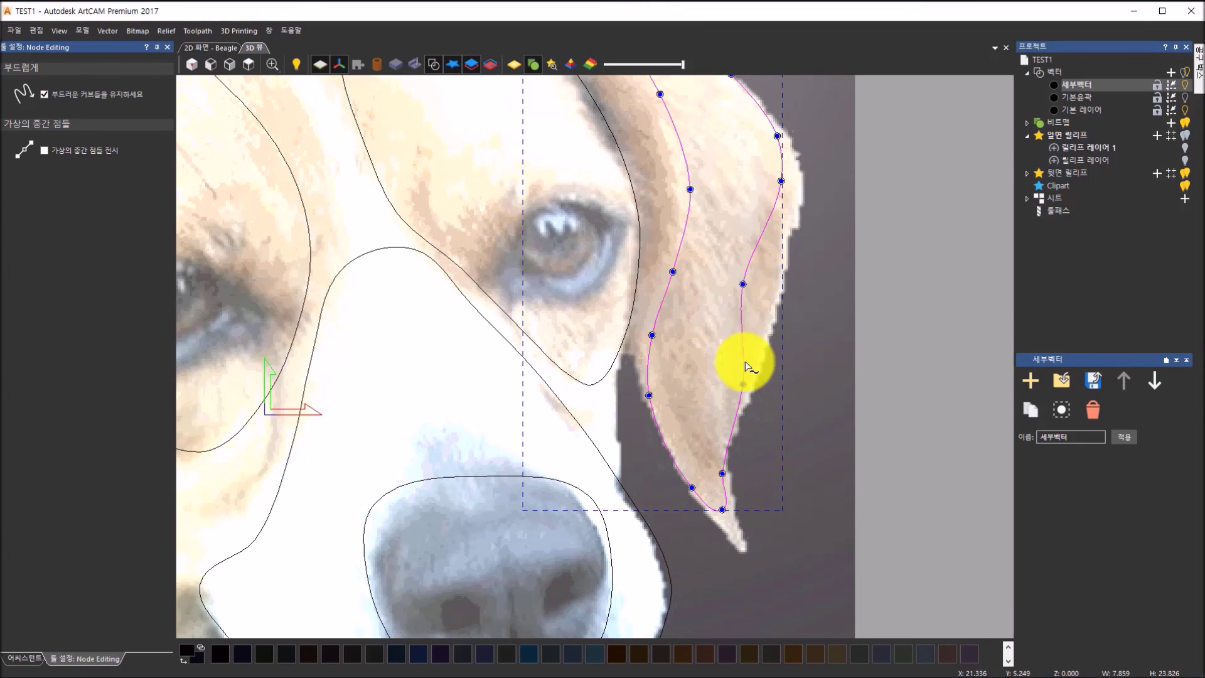
pyautogui.moveTo(743, 384); pyautogui.dragTo(722, 384)
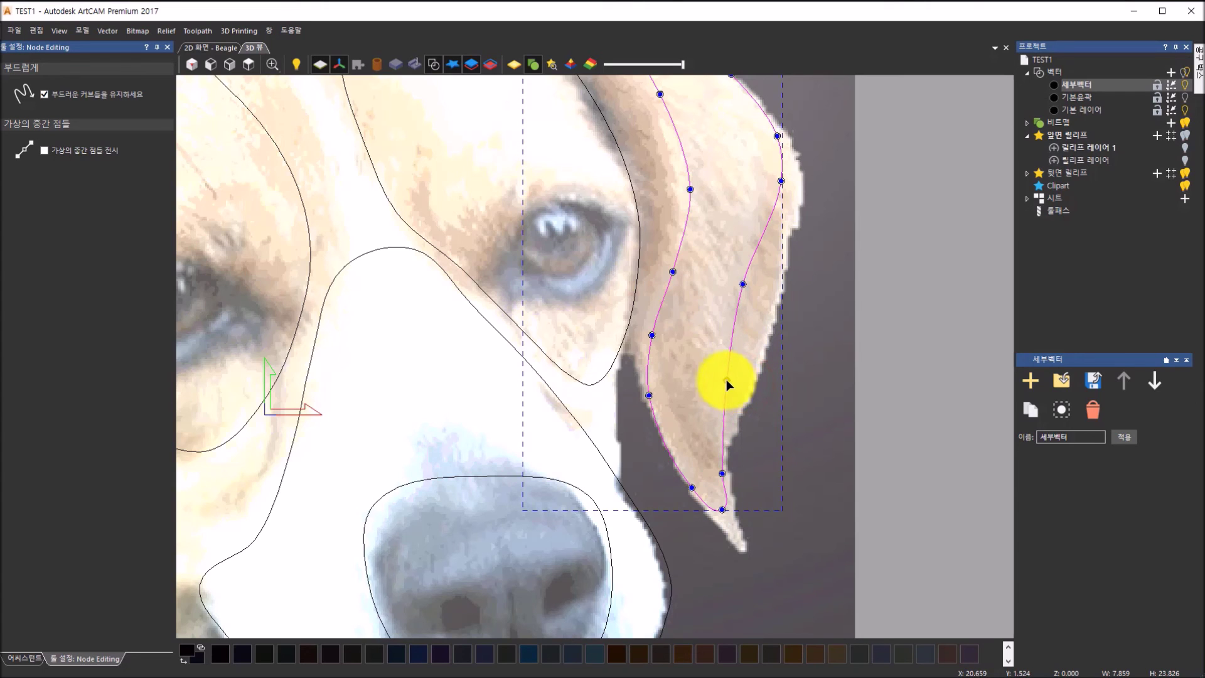
# Pull the two upper nodes on the narrow ear outline's outer edge slightly inward from the ear's rim
pyautogui.scroll(-2, 755, 294)
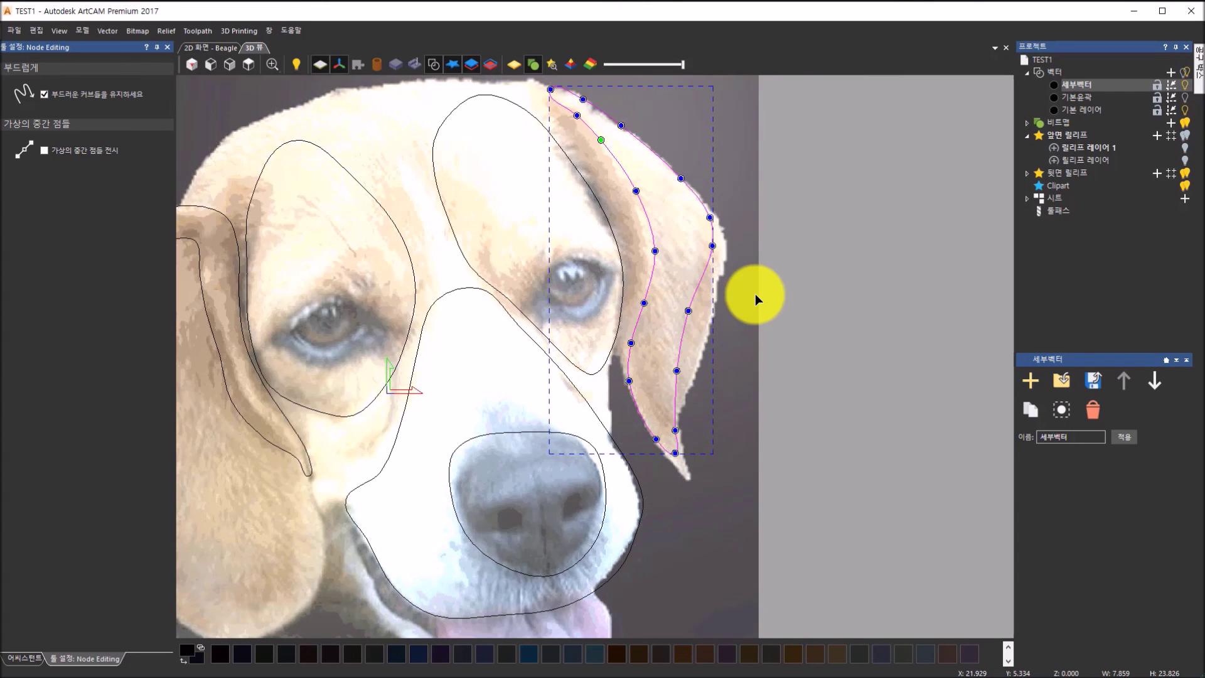
pyautogui.scroll(-1, 755, 294)
pyautogui.scroll(2, 704, 254)
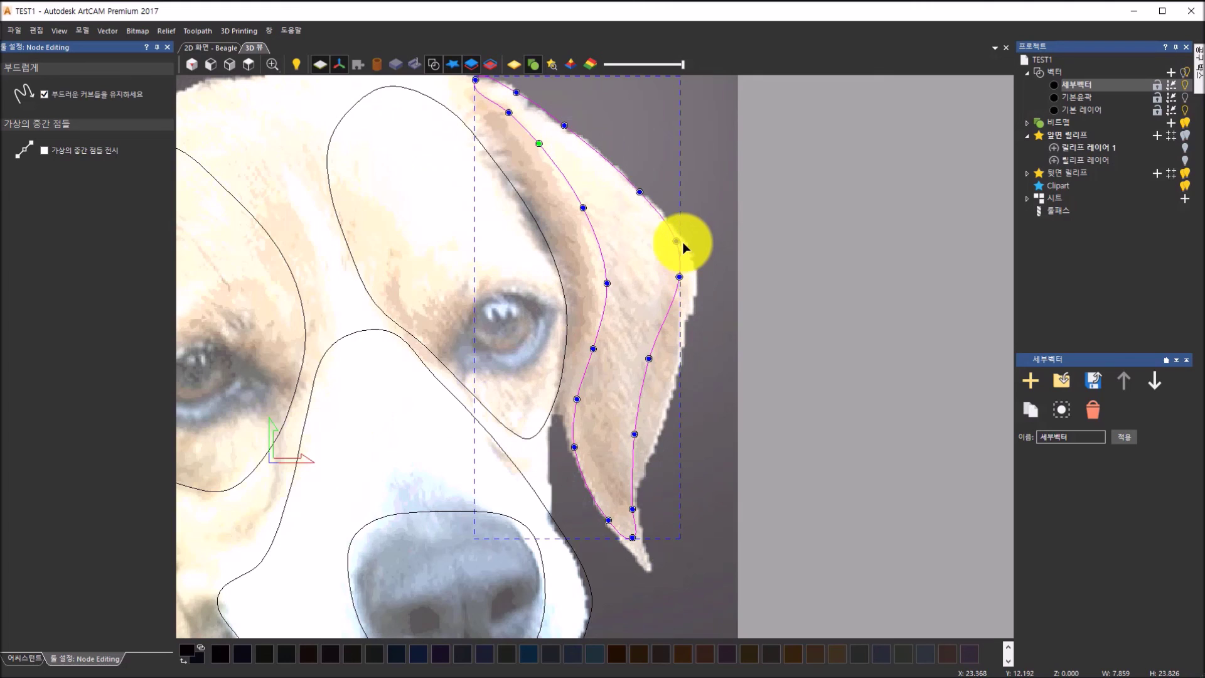
pyautogui.doubleClick(677, 241)
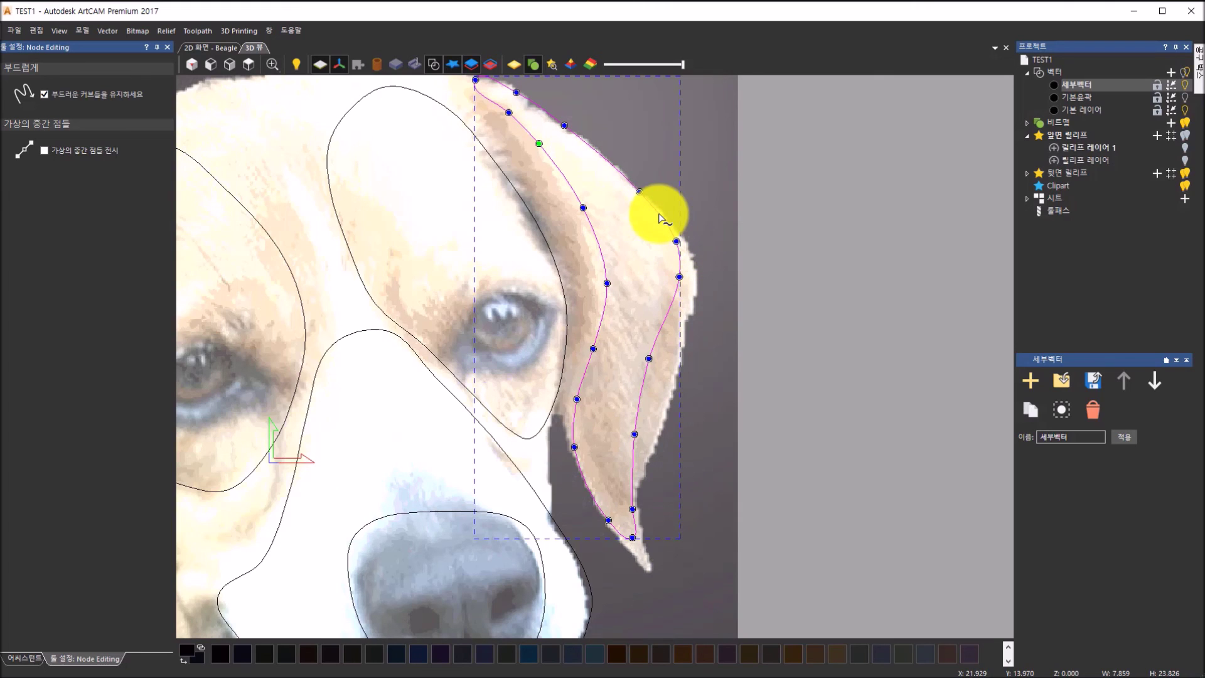
pyautogui.scroll(-1, 602, 182)
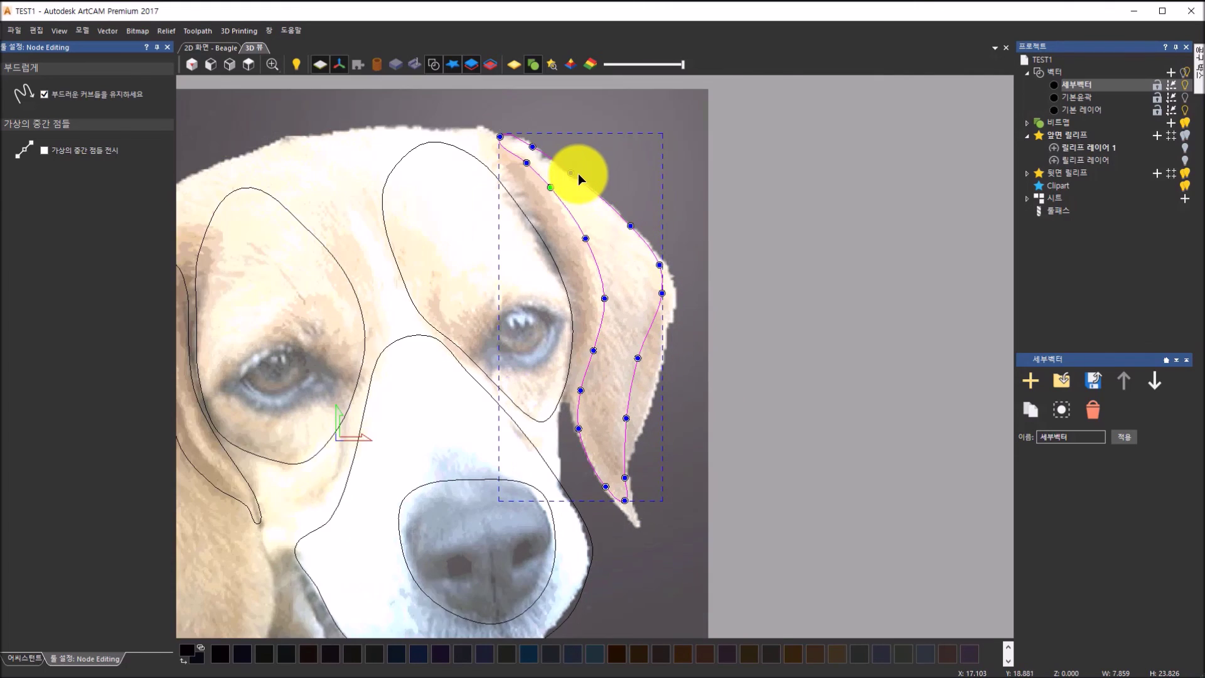
pyautogui.scroll(2, 568, 170)
pyautogui.doubleClick(563, 176)
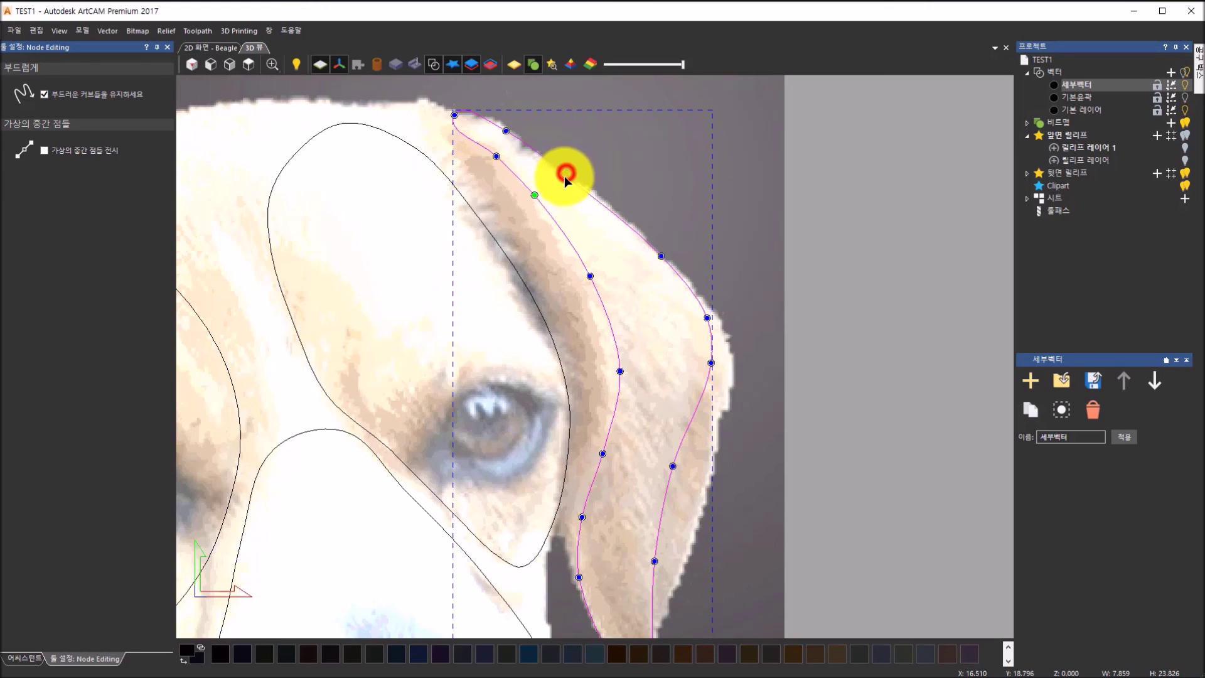
pyautogui.moveTo(505, 130); pyautogui.dragTo(506, 135)
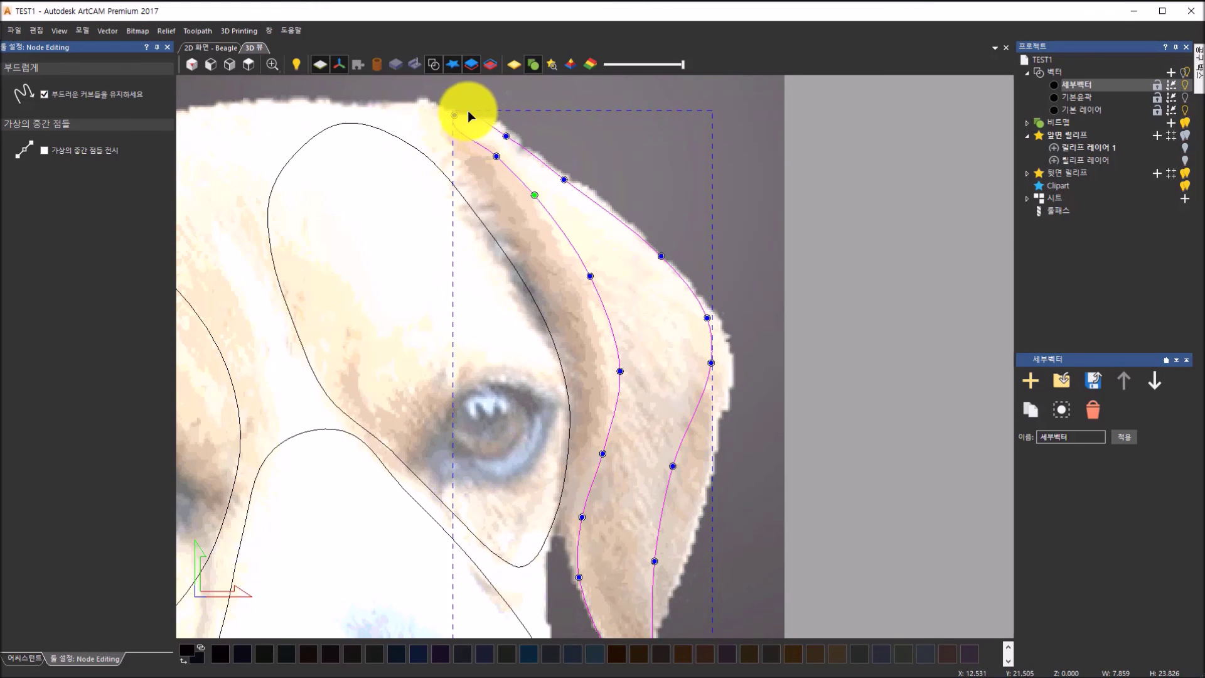
# Add a node beside the narrow ear outline's top end and nudge the outer-edge nodes below it inward
pyautogui.scroll(1, 467, 112)
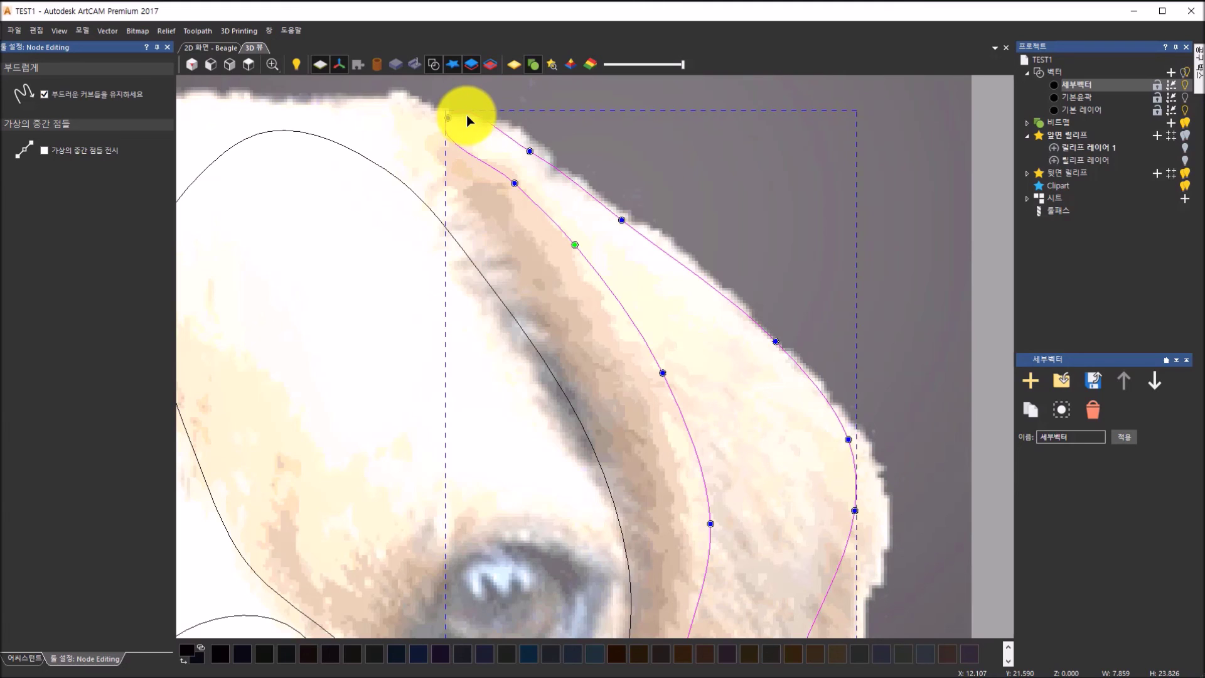
pyautogui.click(467, 114)
pyautogui.moveTo(467, 115); pyautogui.dragTo(465, 118)
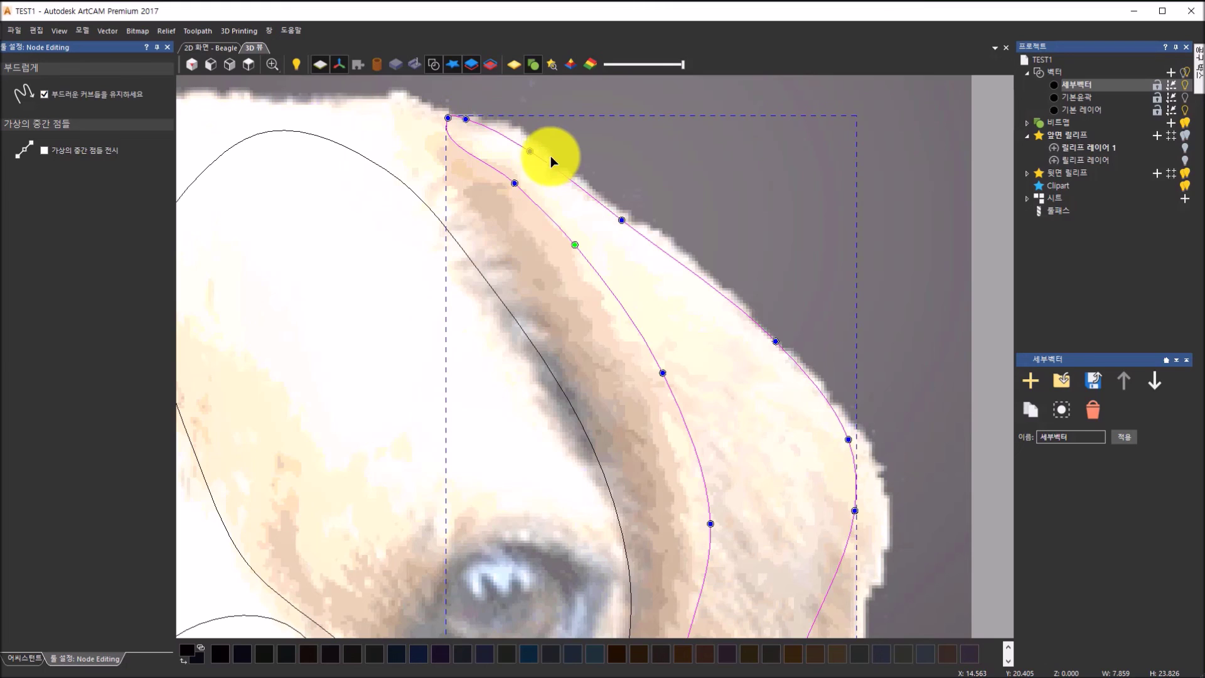
pyautogui.click(527, 152)
pyautogui.click(622, 220)
pyautogui.click(515, 183)
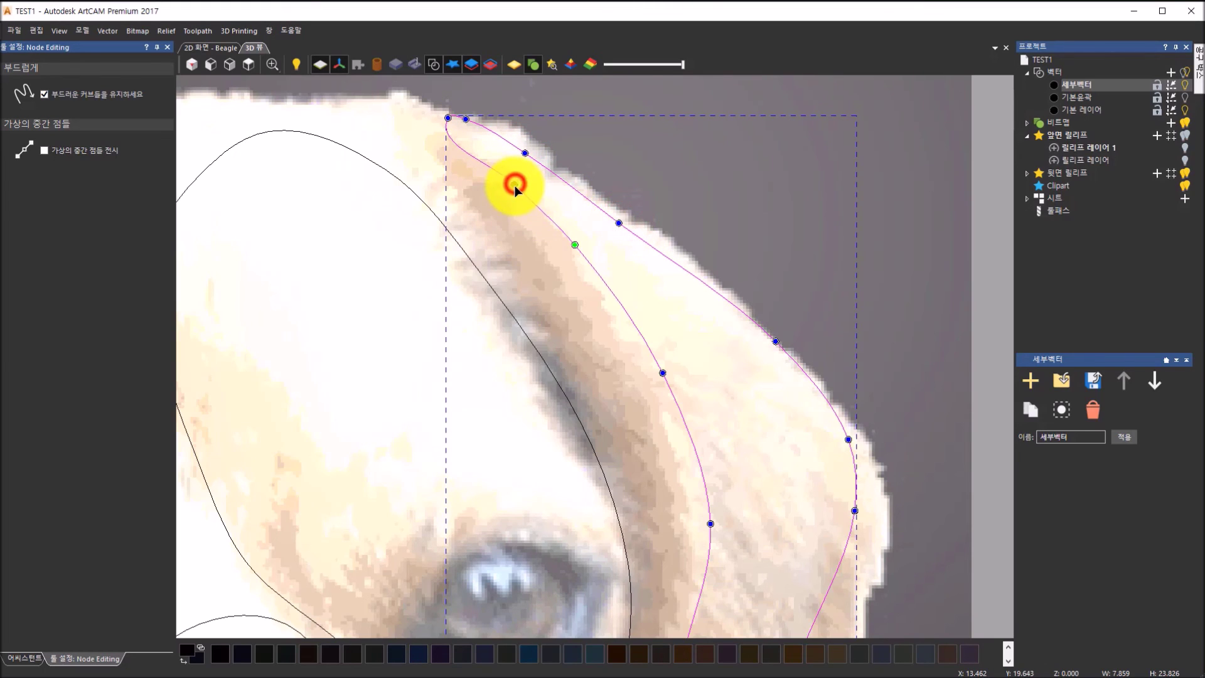
pyautogui.moveTo(777, 341); pyautogui.dragTo(773, 356)
# Deselect the narrow ear's outline and return from node editing to the main assistant tools
pyautogui.scroll(-5, 855, 438)
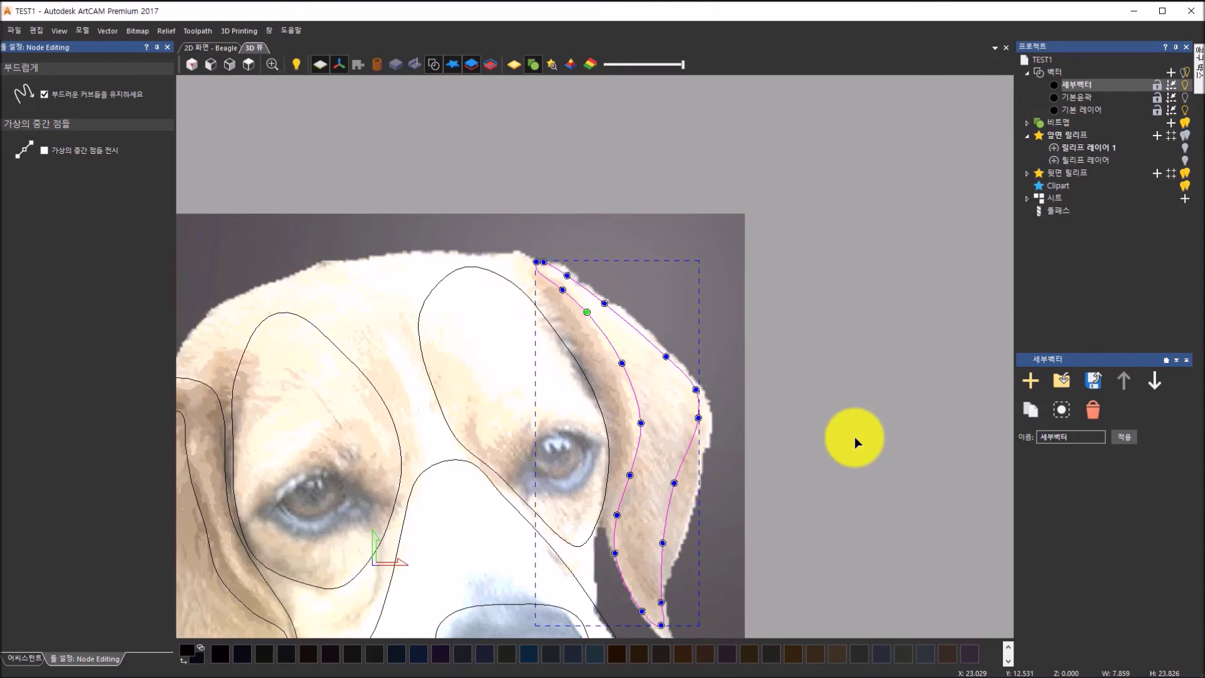
pyautogui.scroll(-3, 782, 469)
pyautogui.scroll(-2, 682, 508)
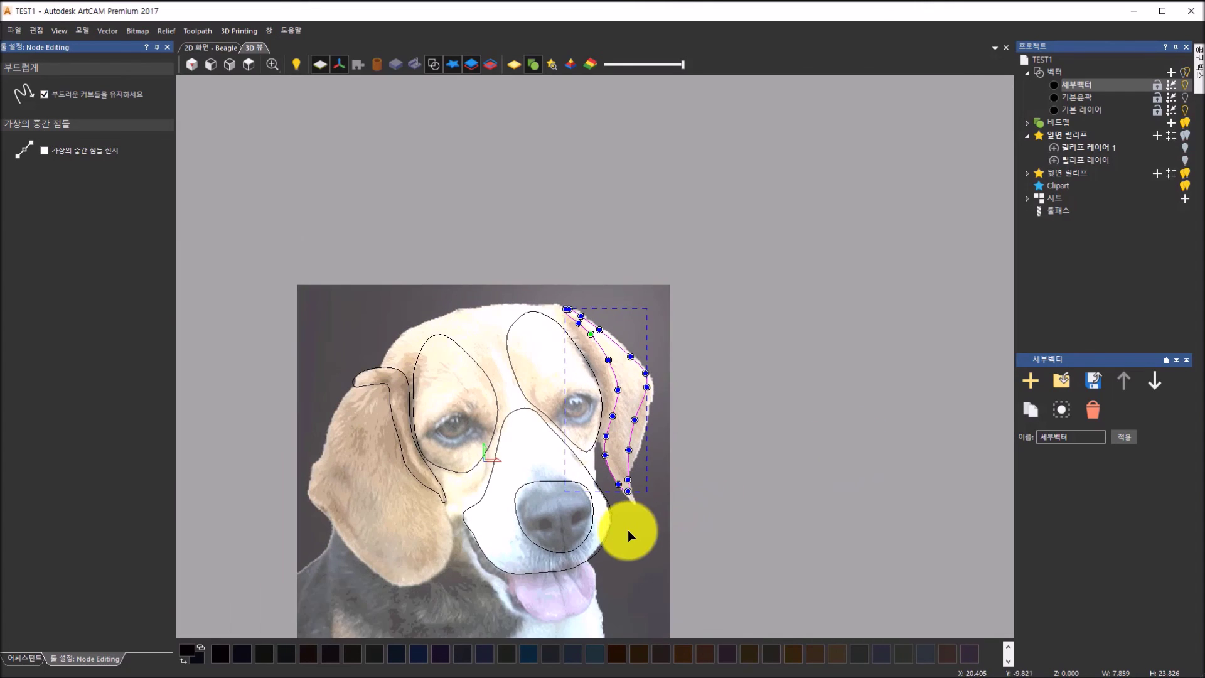
pyautogui.scroll(1, 628, 530)
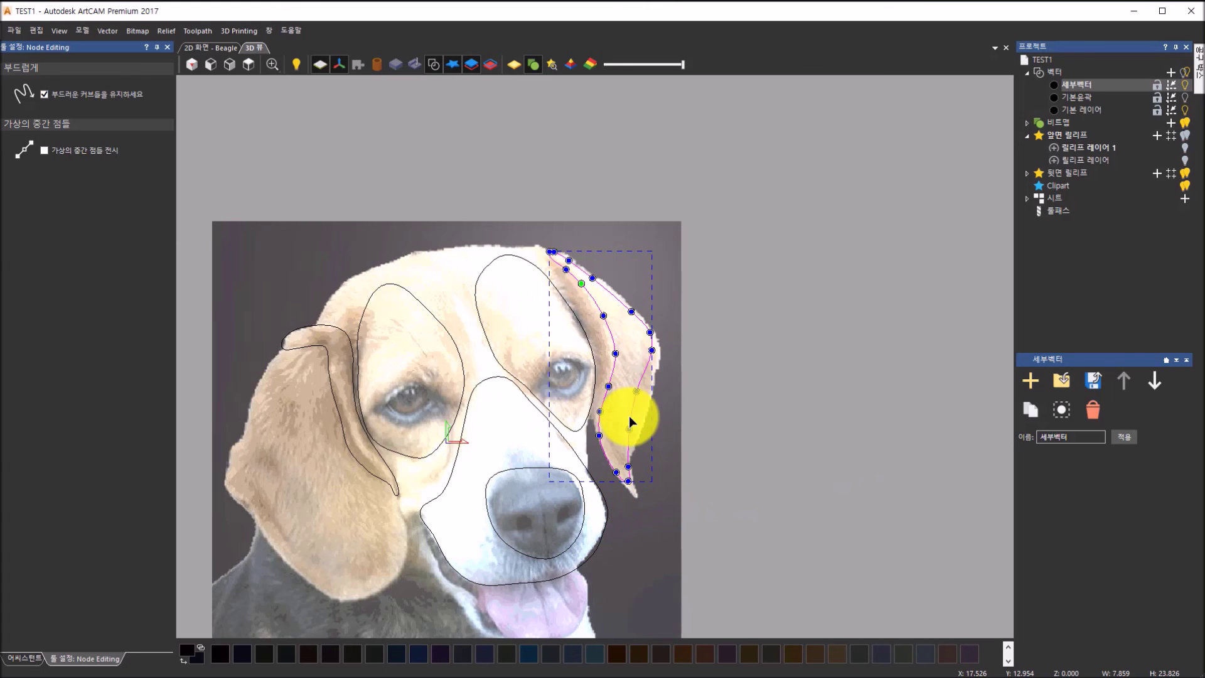
pyautogui.scroll(3, 443, 442)
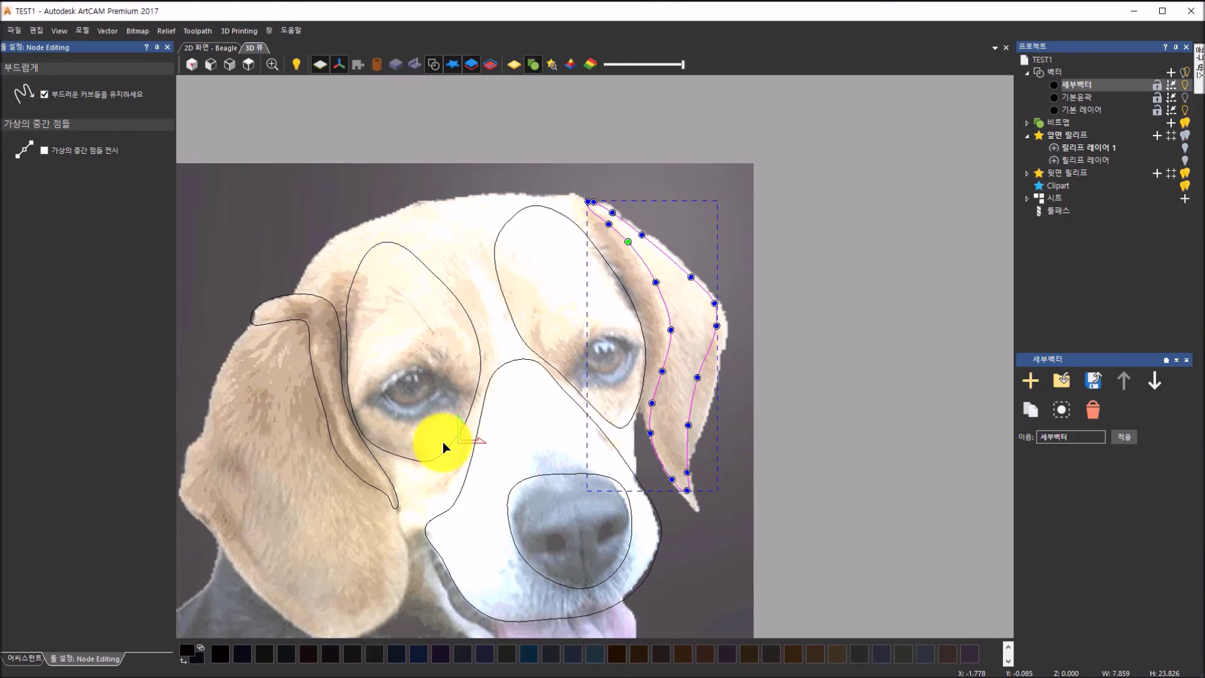
pyautogui.click(812, 443)
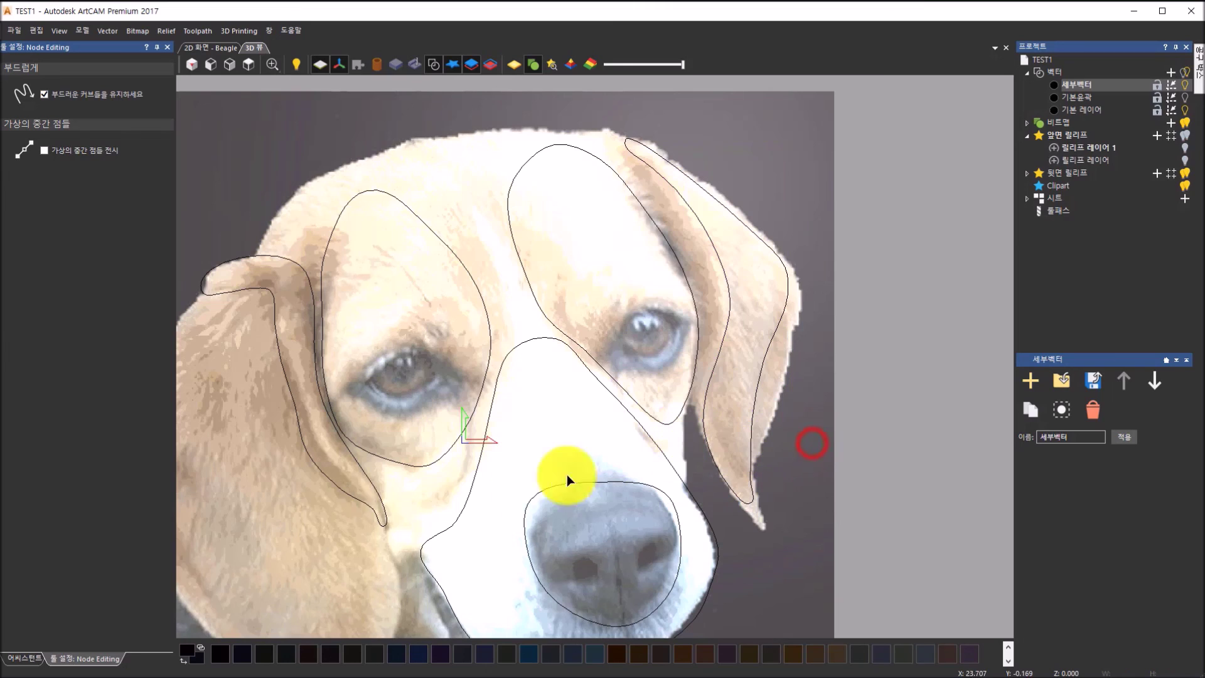
pyautogui.click(14, 659)
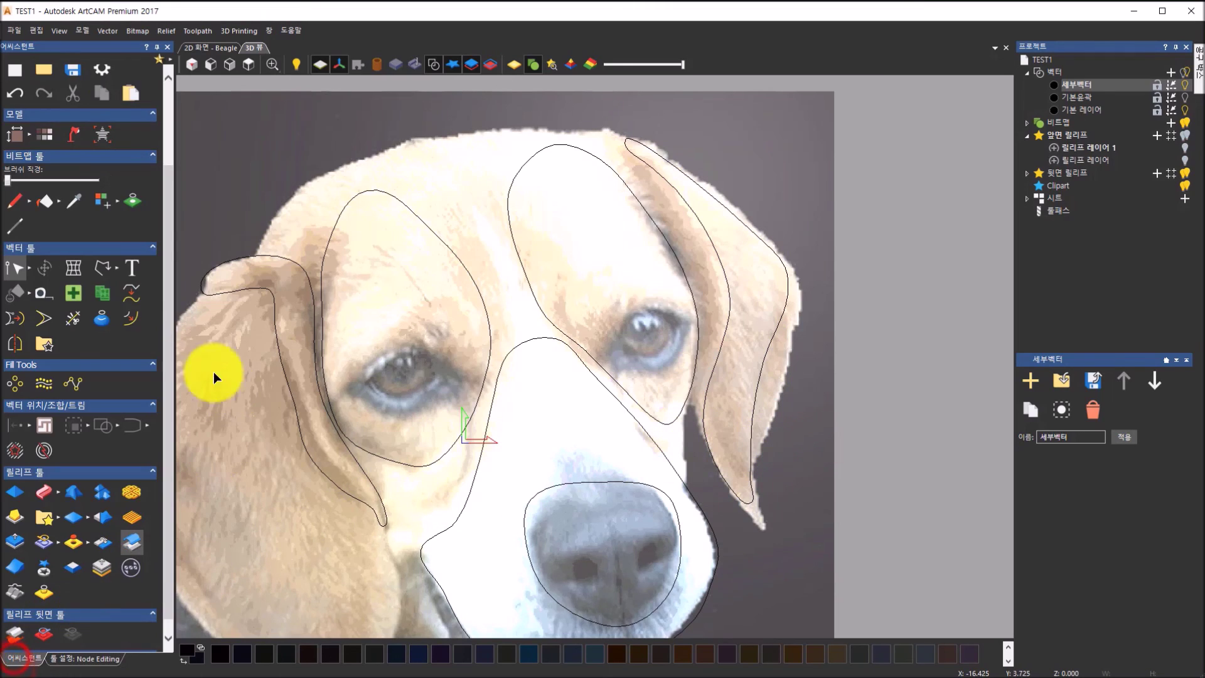